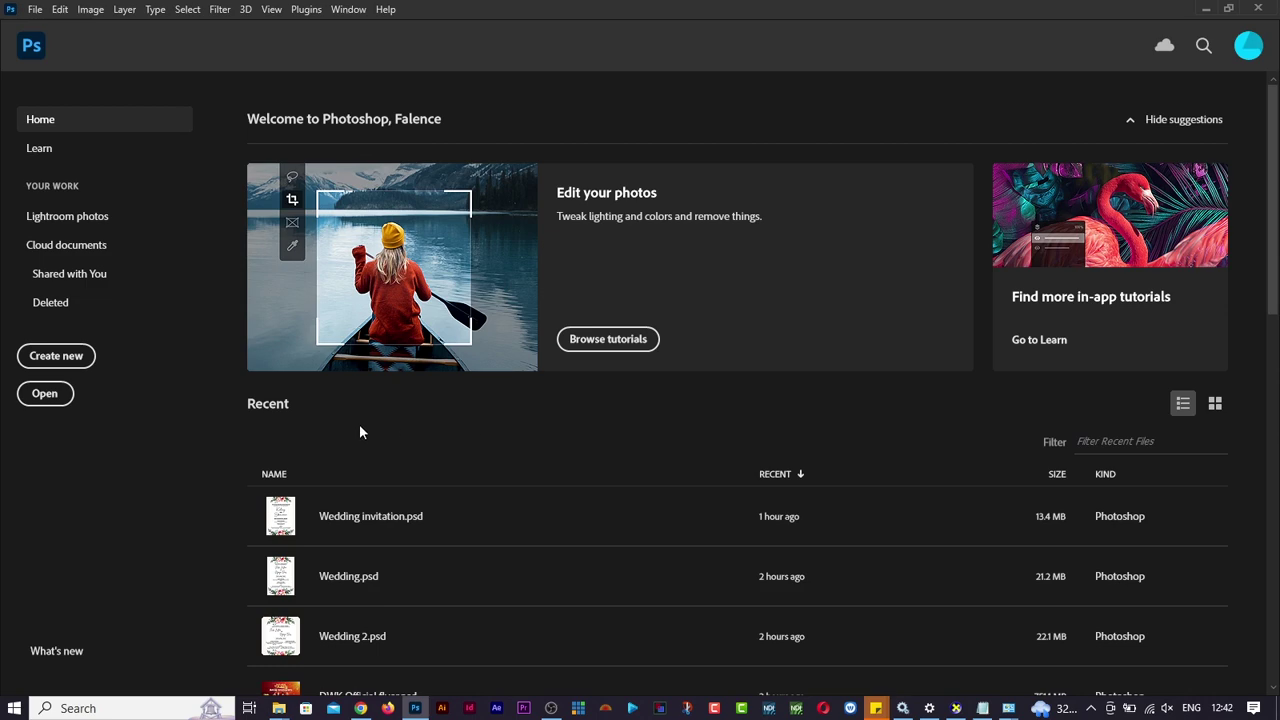
key("alt+Tab")
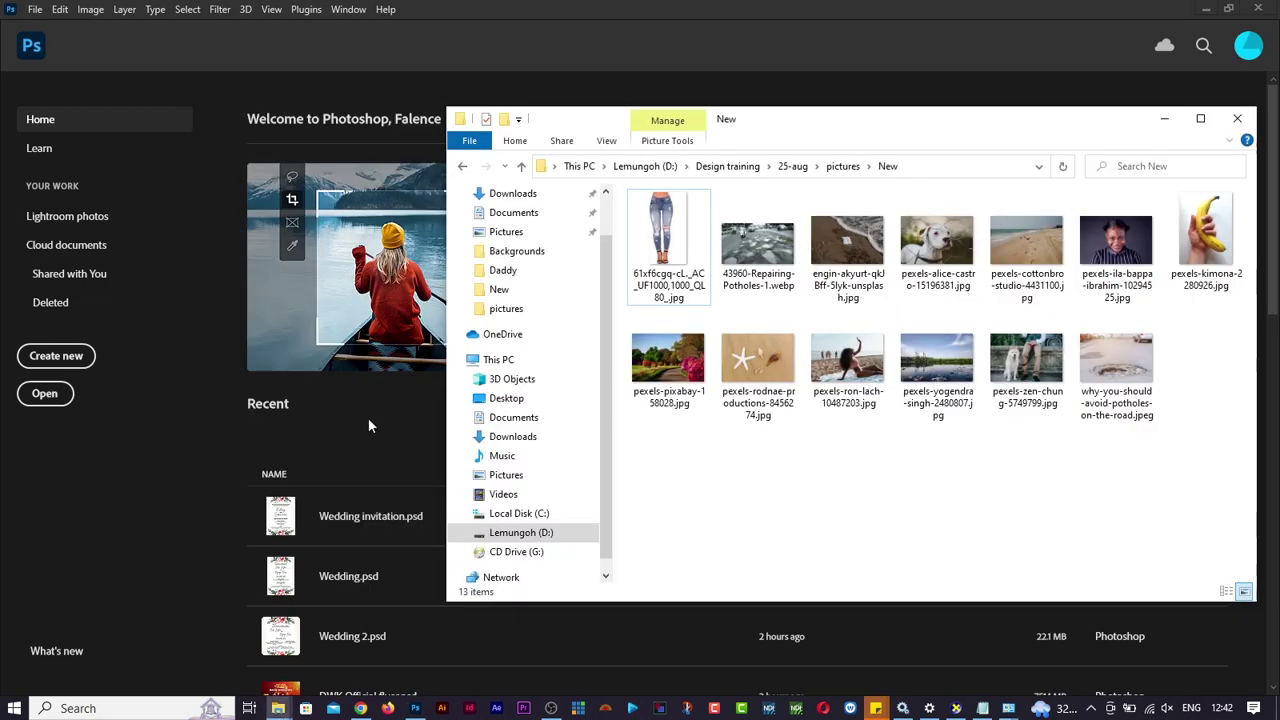
mouse_move(855, 121)
left_mouse_down()
mouse_move(734, 106)
mouse_move(848, 112)
left_mouse_up()
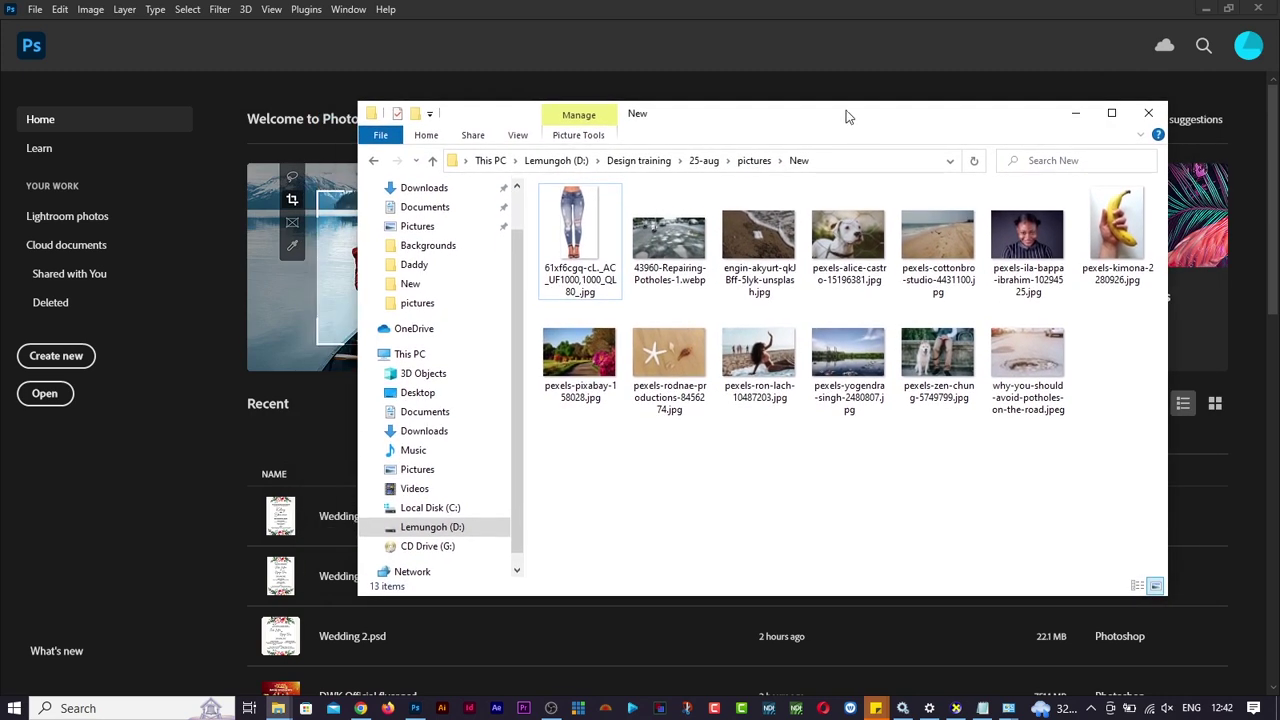
left_click(848, 51)
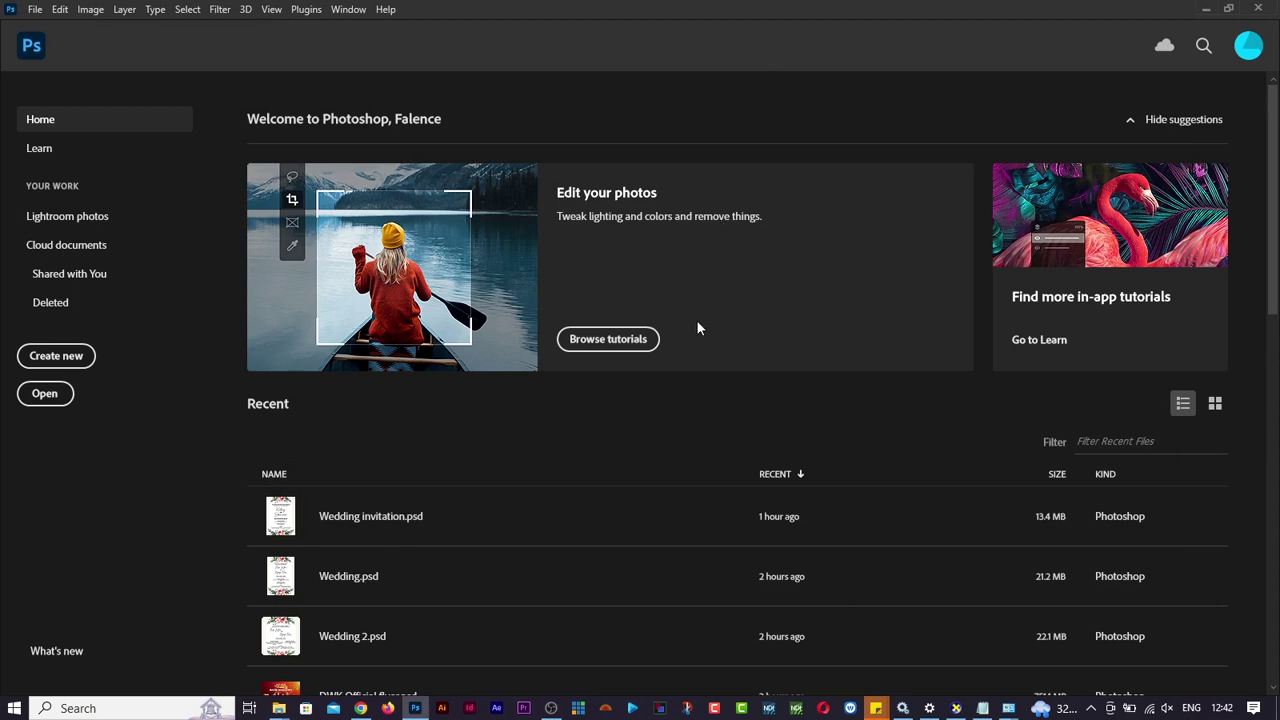
scroll(631, 514, "down", 4)
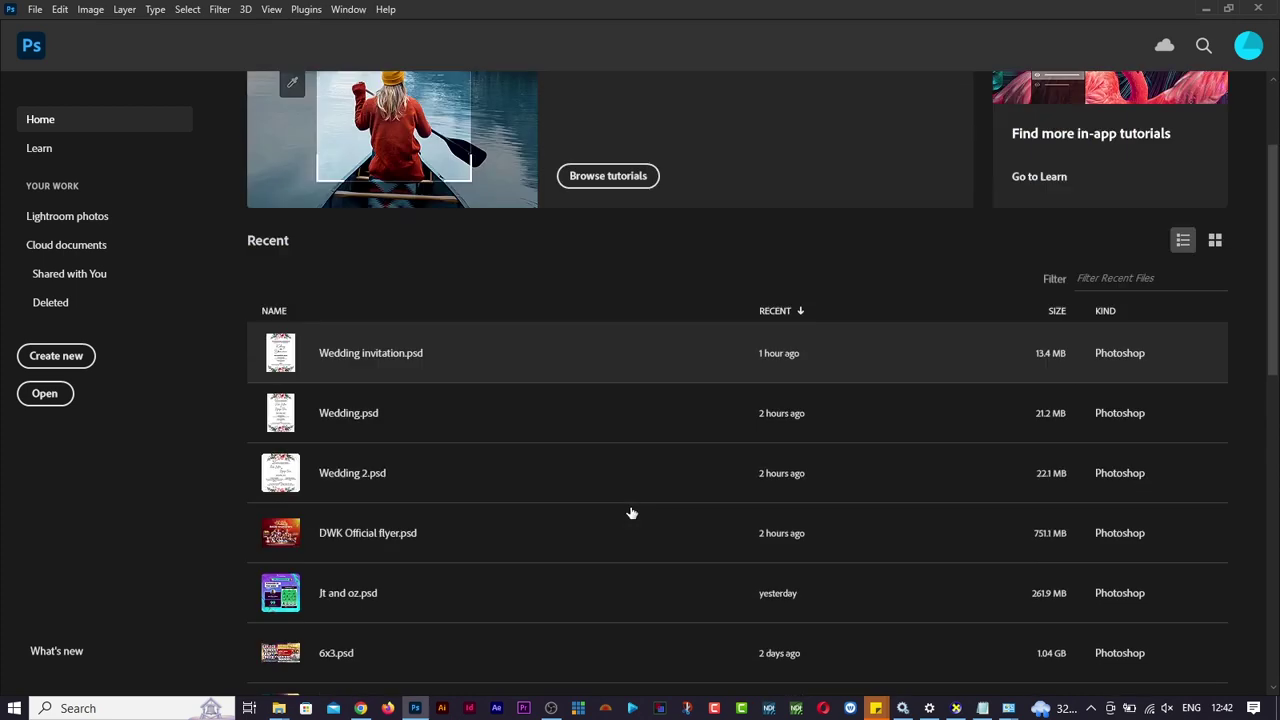
scroll(631, 514, "up", 4)
Leave the home screen for the empty workspace and collapse the History panel.
left_click(38, 50)
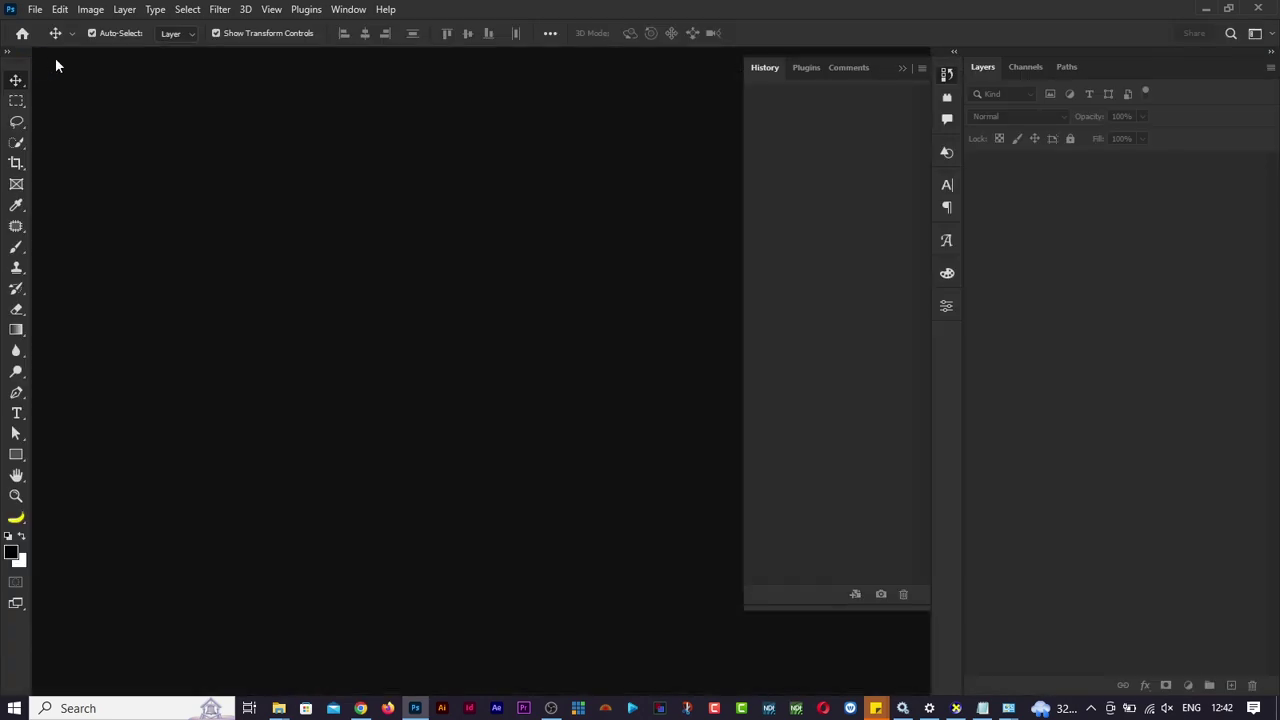
left_click(948, 80)
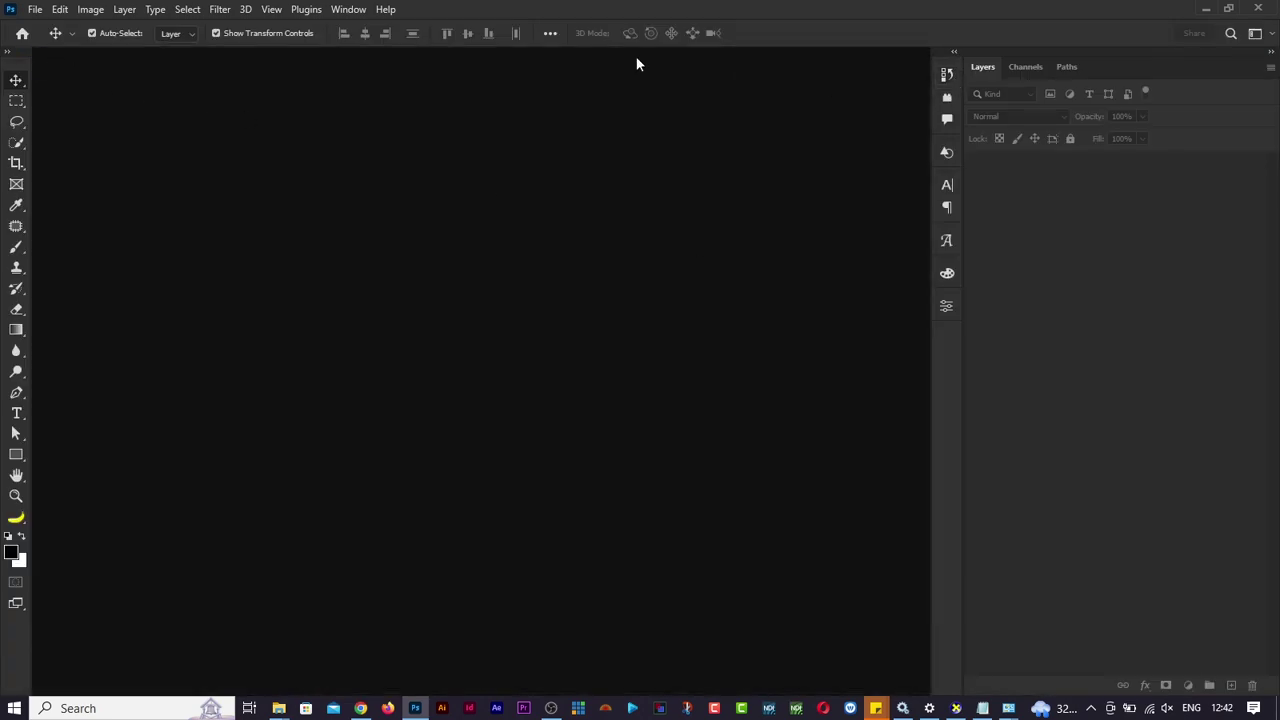
Open the portrait of the smiling woman in the striped shirt from File Explorer's New pictures folder in Photoshop.
key("alt+Tab")
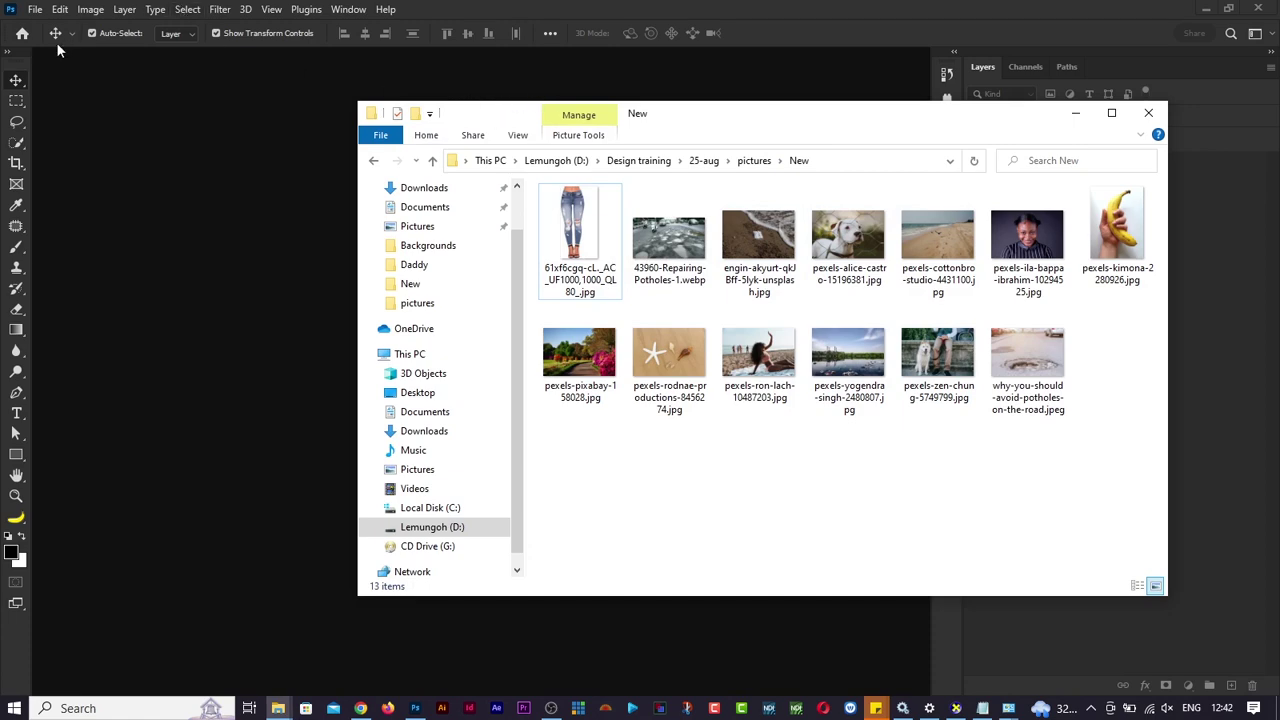
key("alt+Tab")
key("alt+Tab")
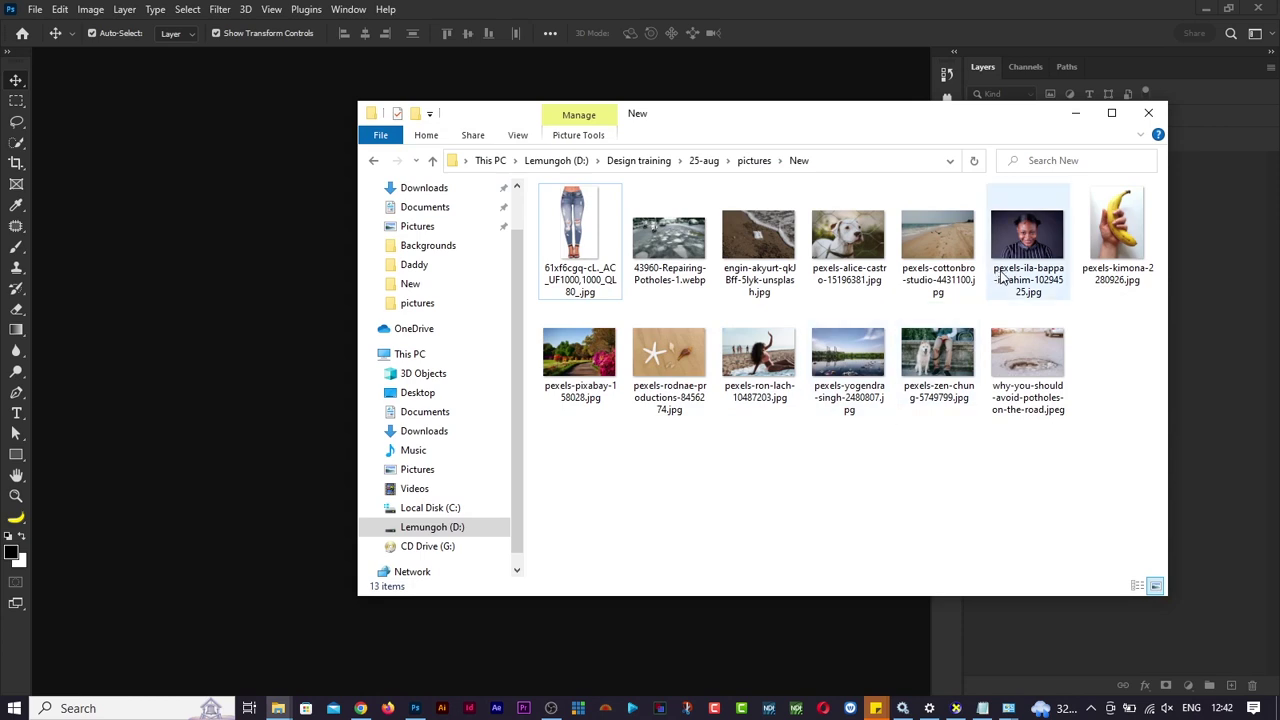
left_click_drag(1002, 278, 254, 349)
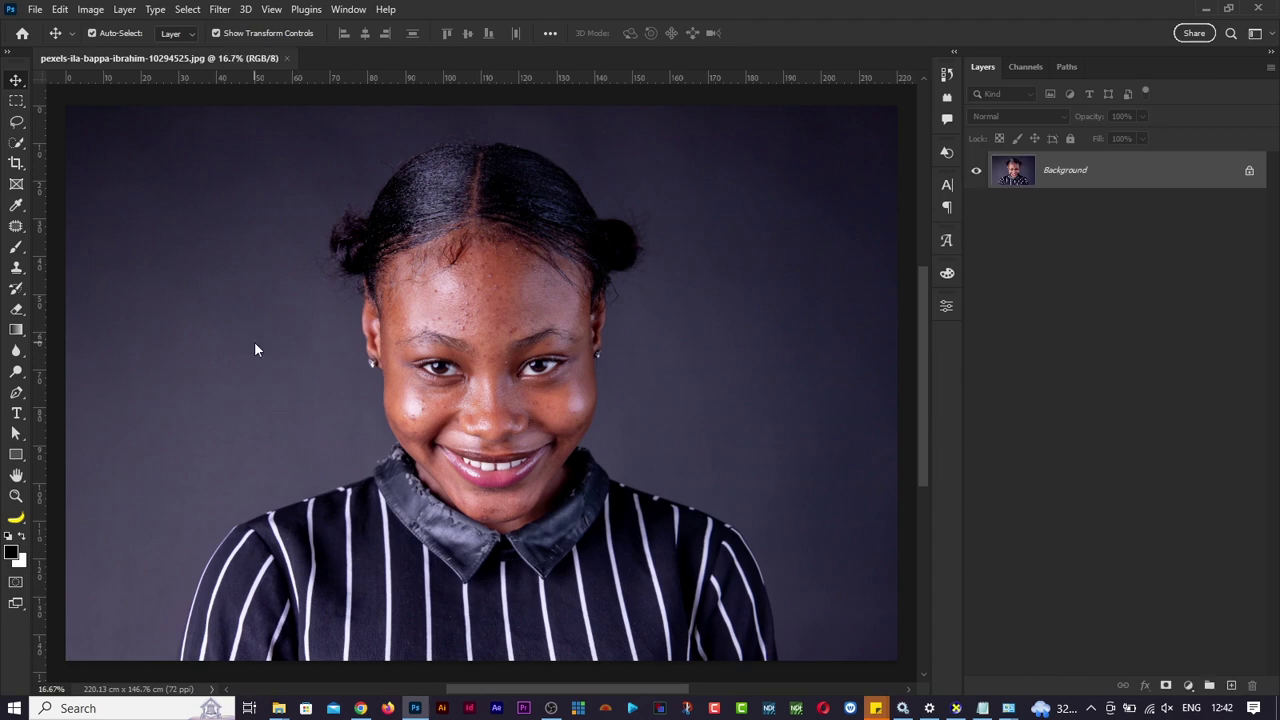
Examine the blemishes on the woman's forehead and cheeks up close.
key("ctrl+plus")
key("ctrl+plus")
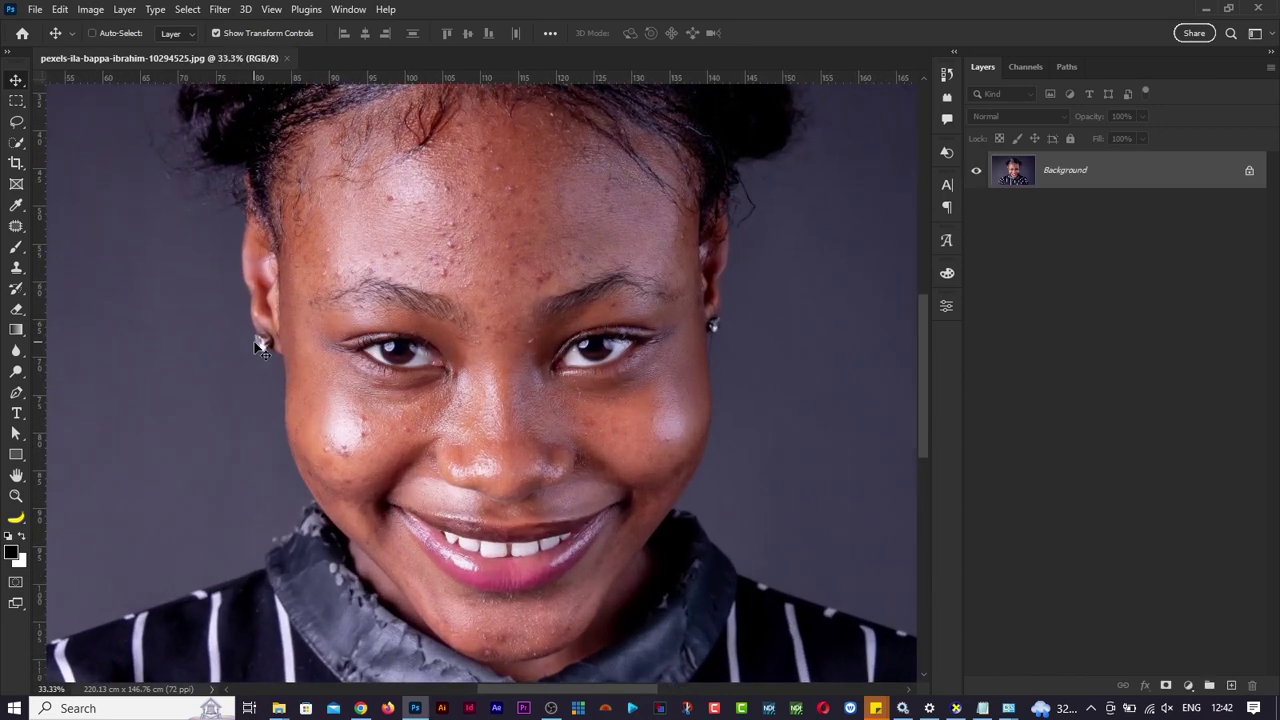
scroll(466, 368, "up", 1)
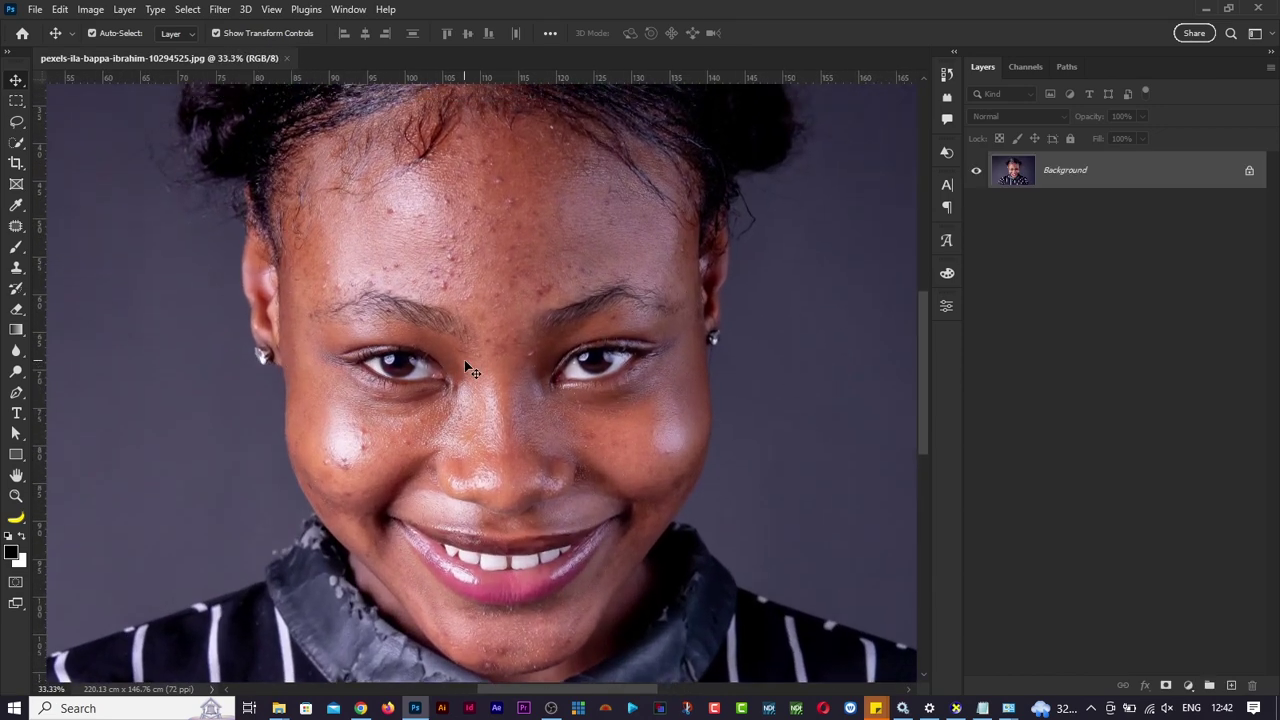
scroll(470, 370, "down", 1)
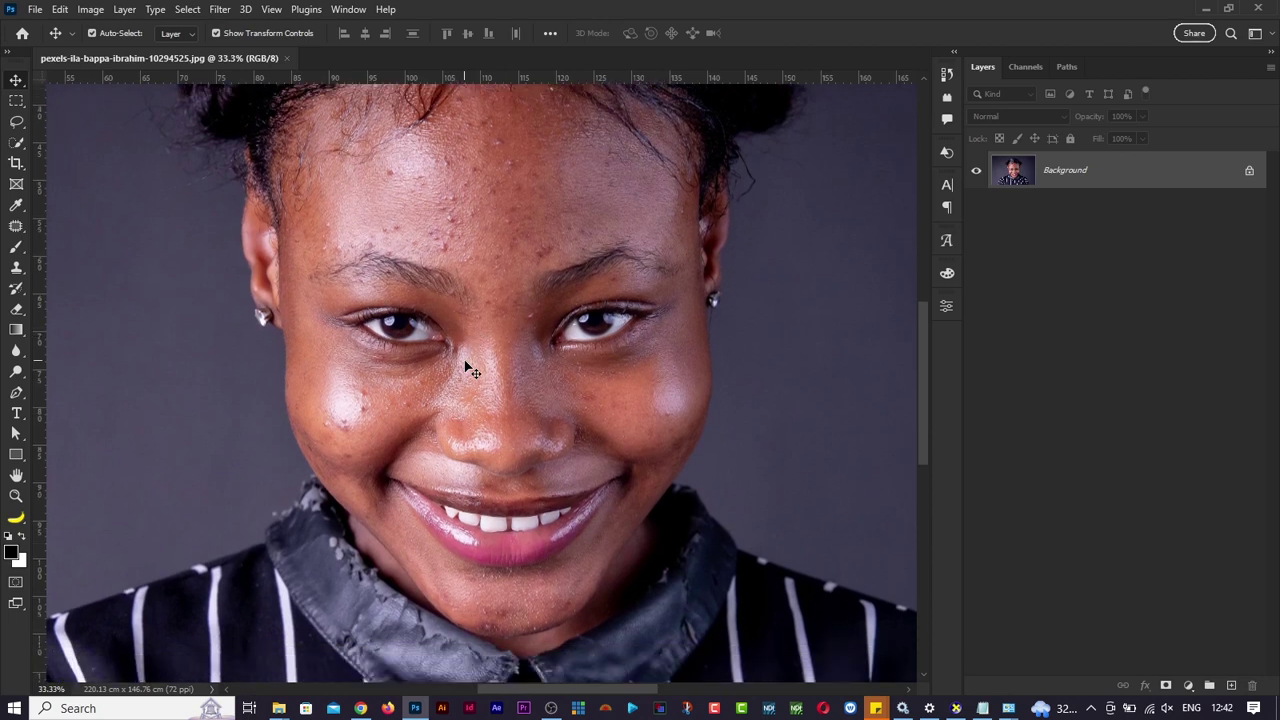
scroll(470, 370, "up", 1)
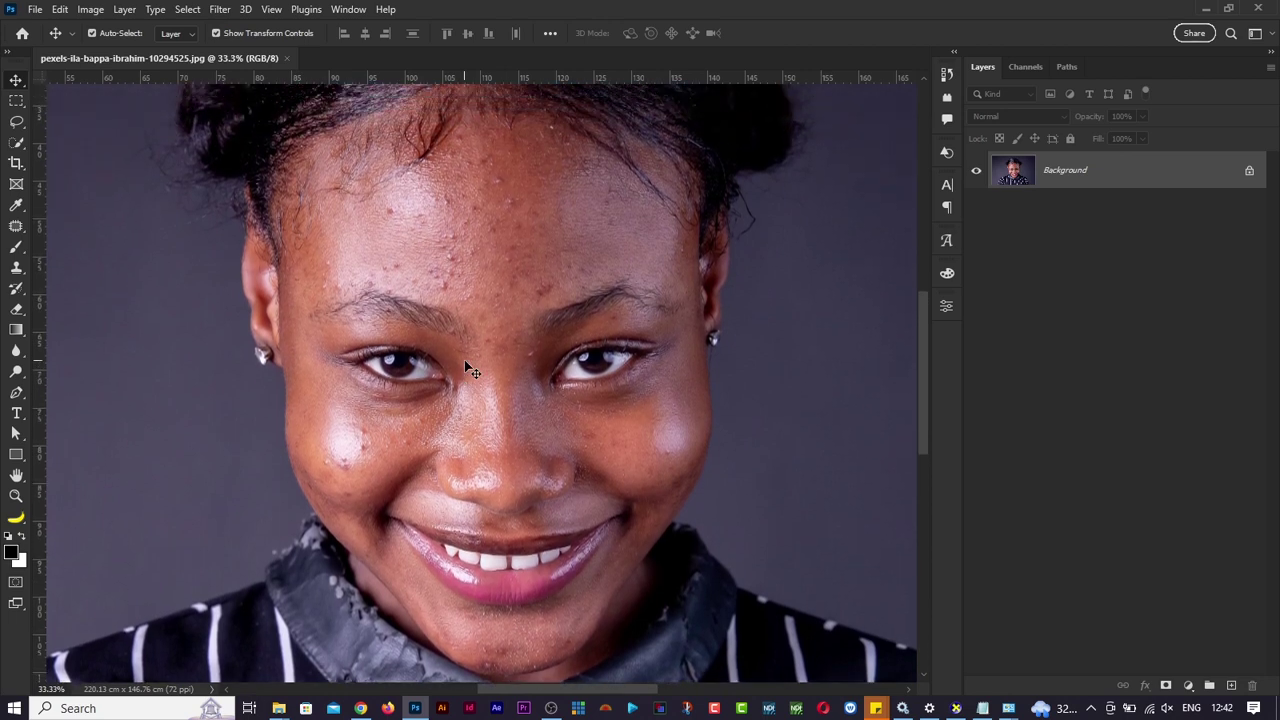
scroll(470, 370, "up", 2)
scroll(470, 370, "down", 2)
scroll(470, 370, "up", 1)
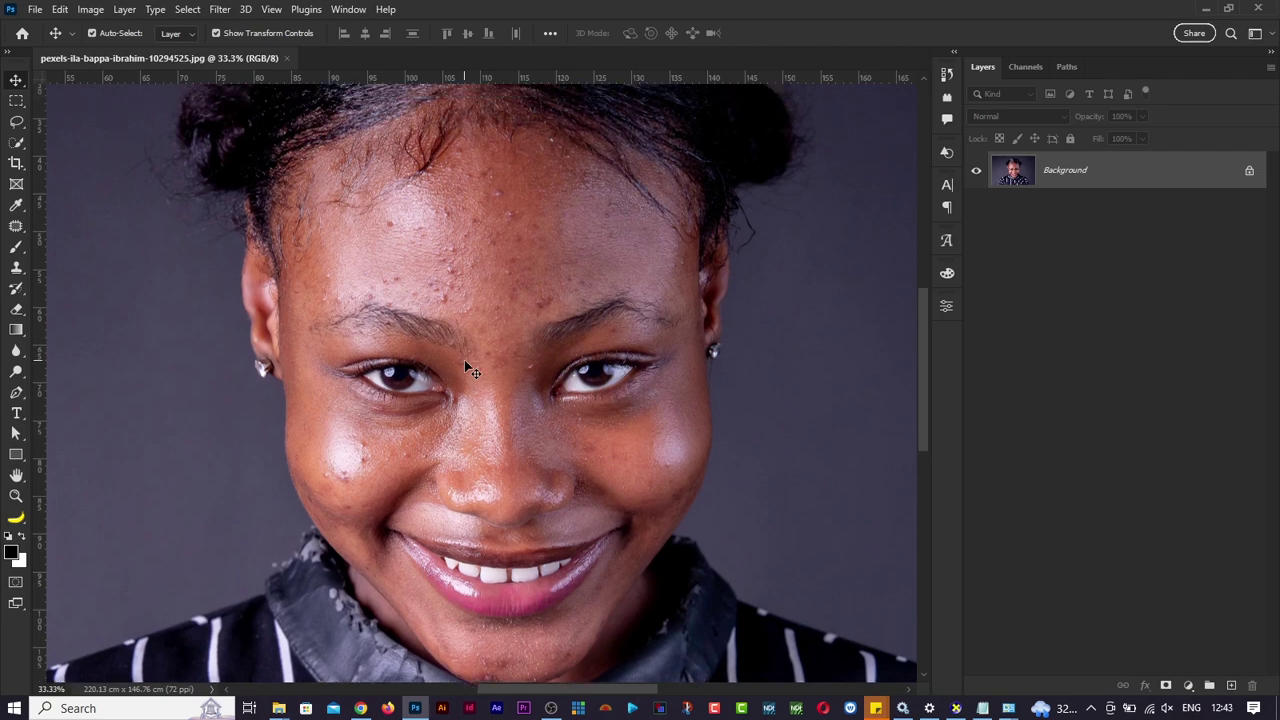
left_click(17, 268)
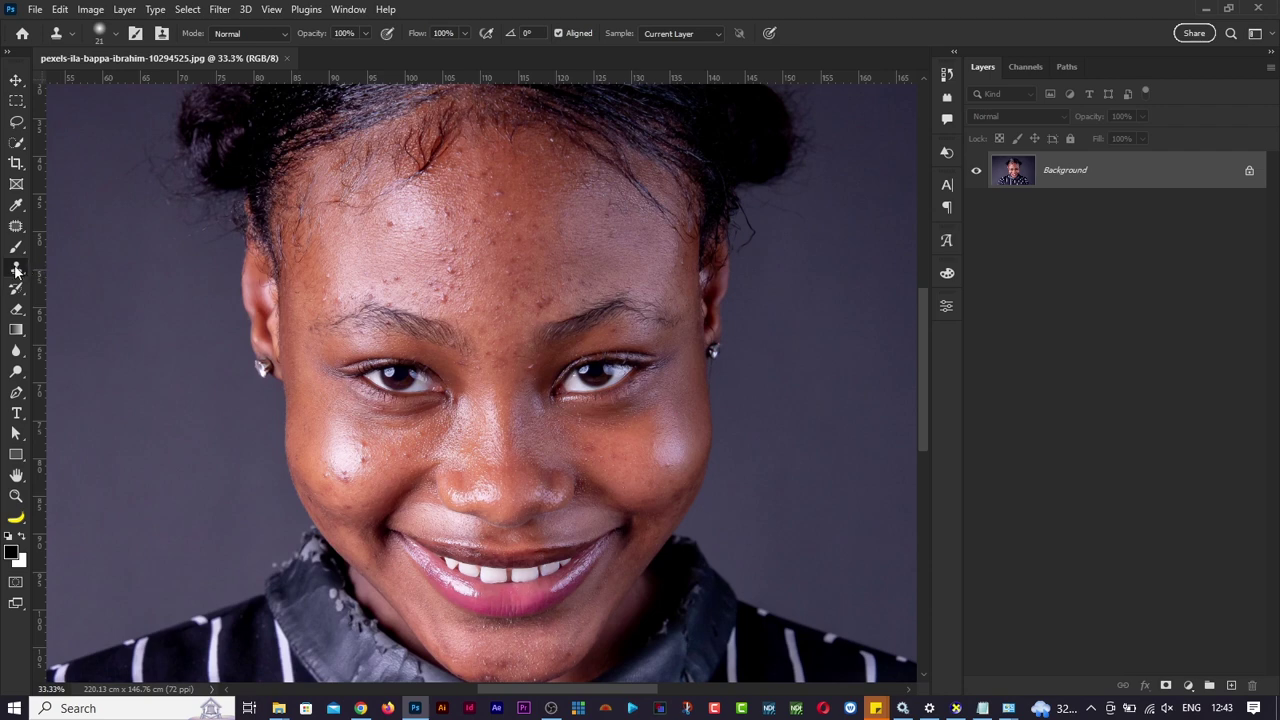
right_click(17, 270)
left_click(17, 270)
left_click(16, 230)
right_click(16, 231)
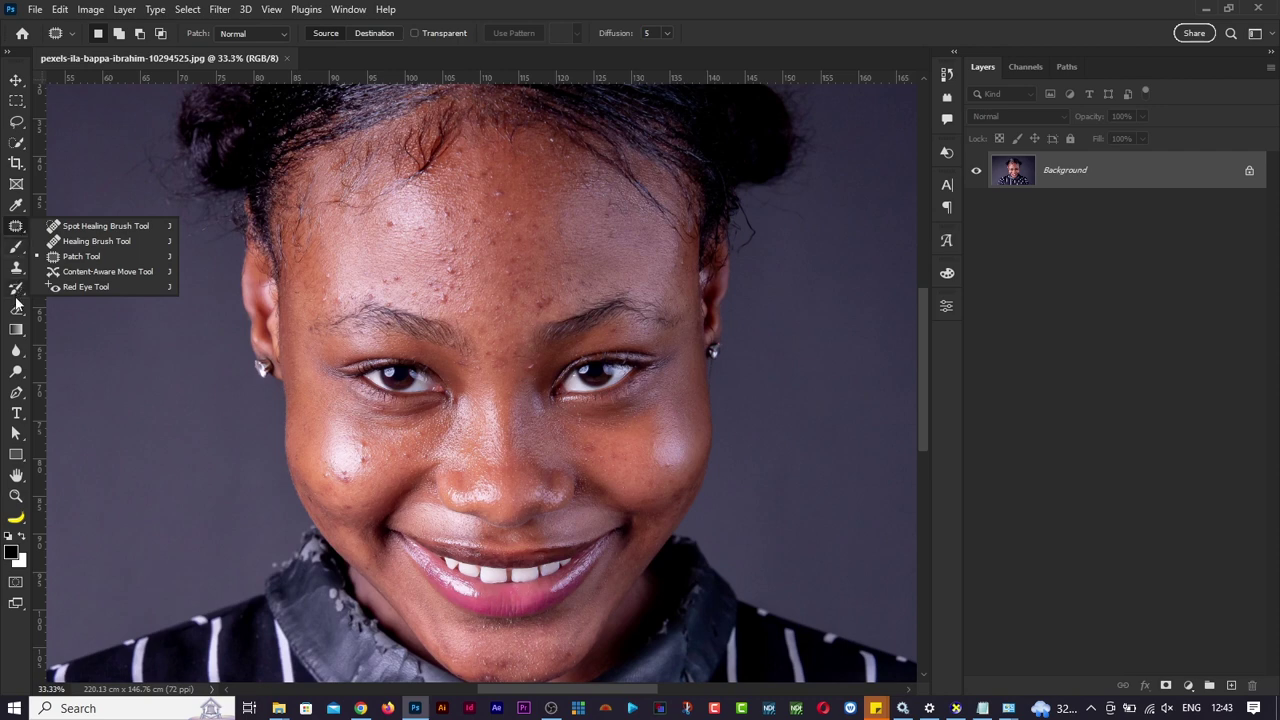
key("s")
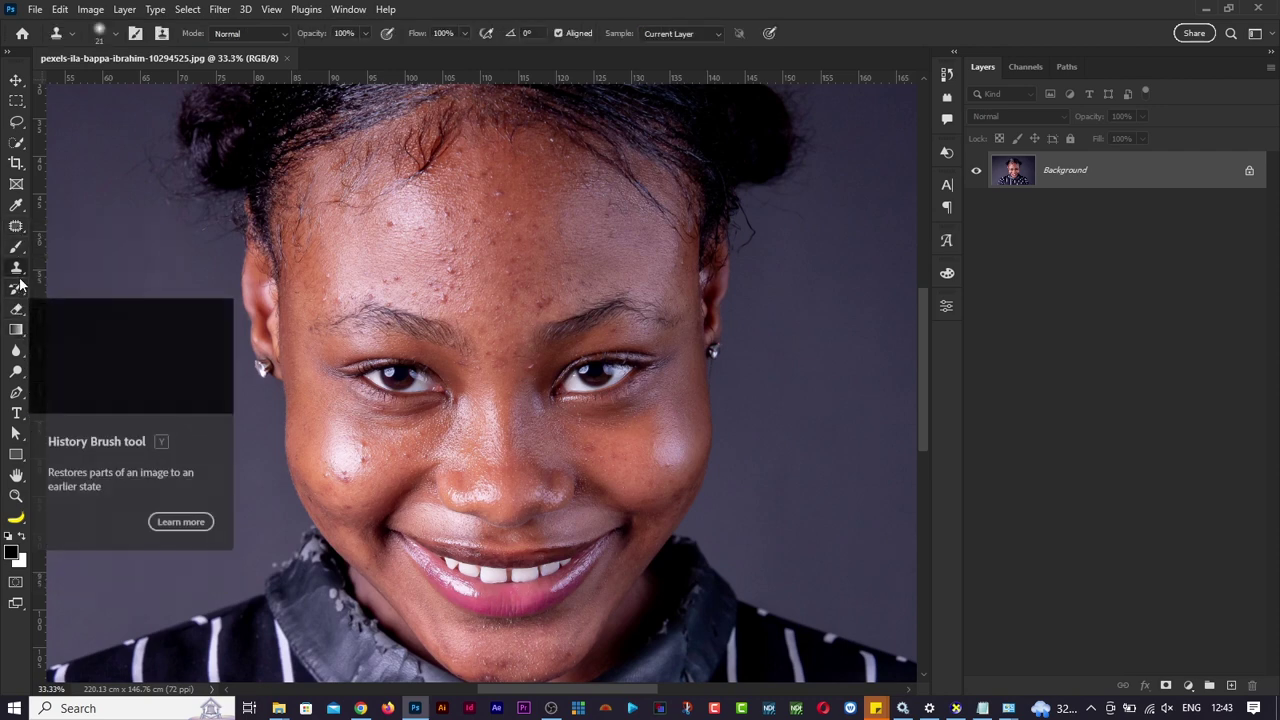
right_click(19, 271)
left_click(18, 272)
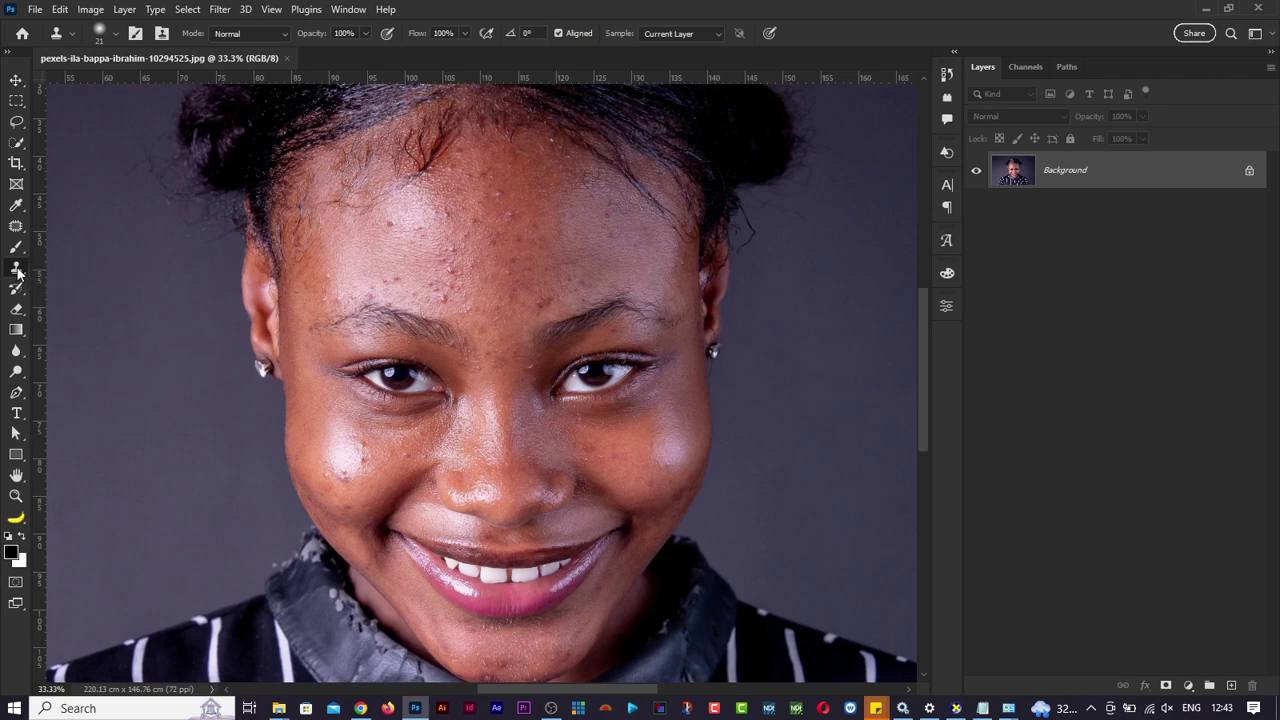
left_click(18, 208)
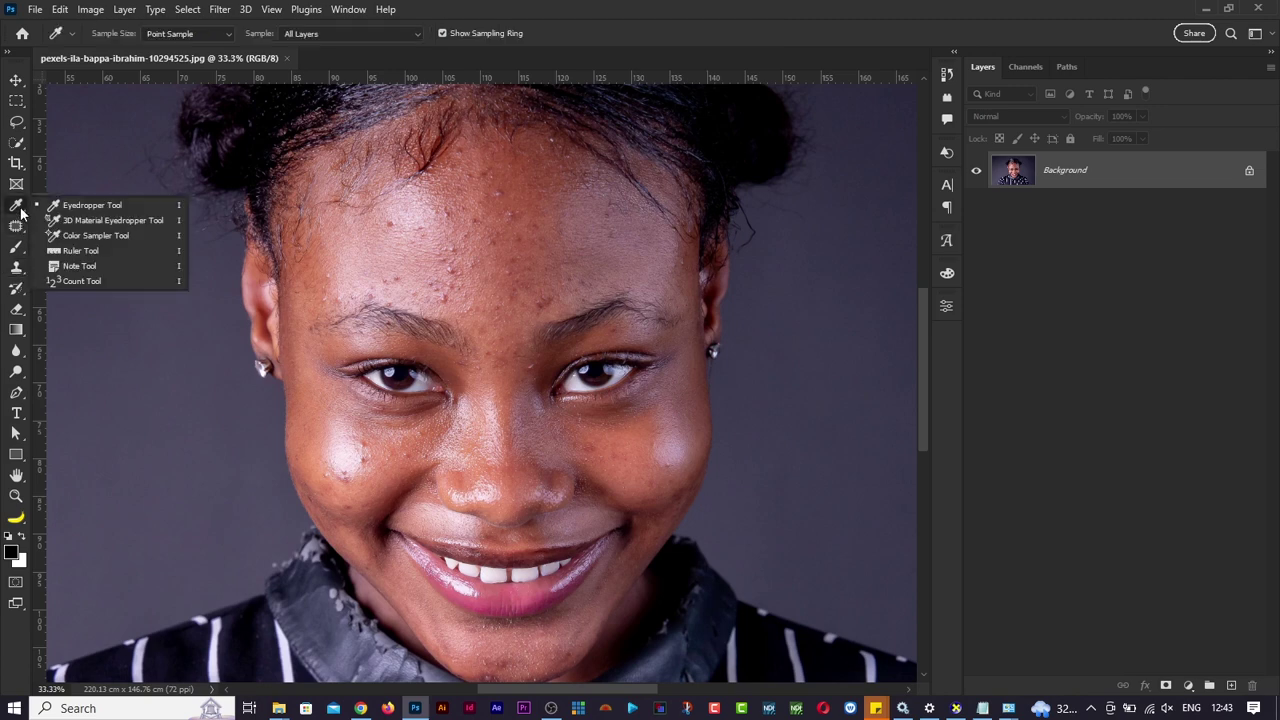
Activate the Spot Healing Brush Tool from the group of healing tools.
left_click(19, 229)
right_click(19, 229)
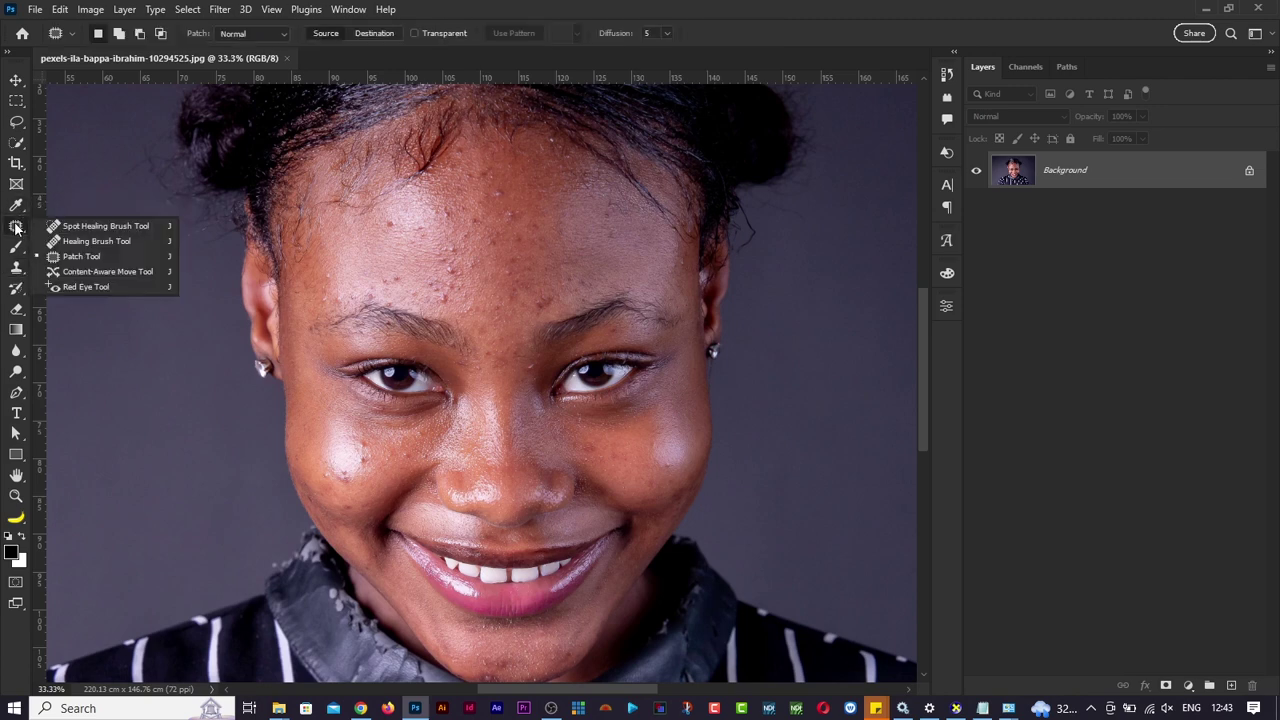
left_click(55, 226)
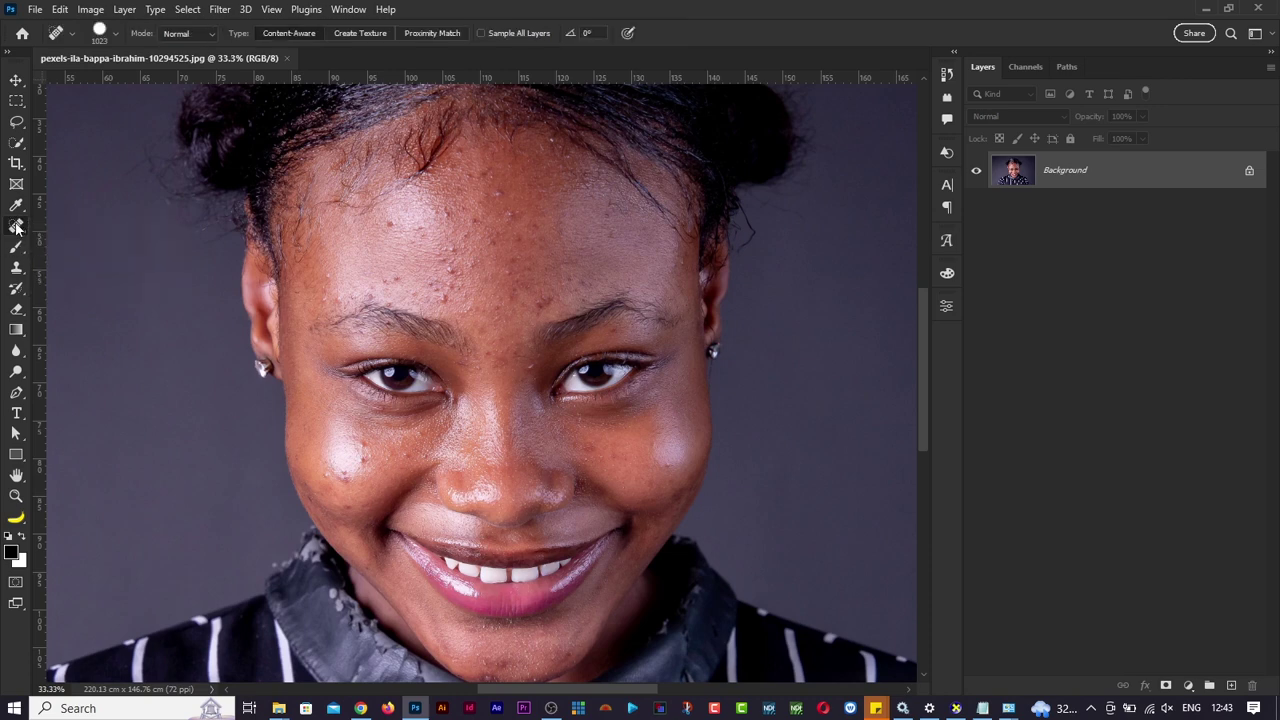
left_click(16, 226)
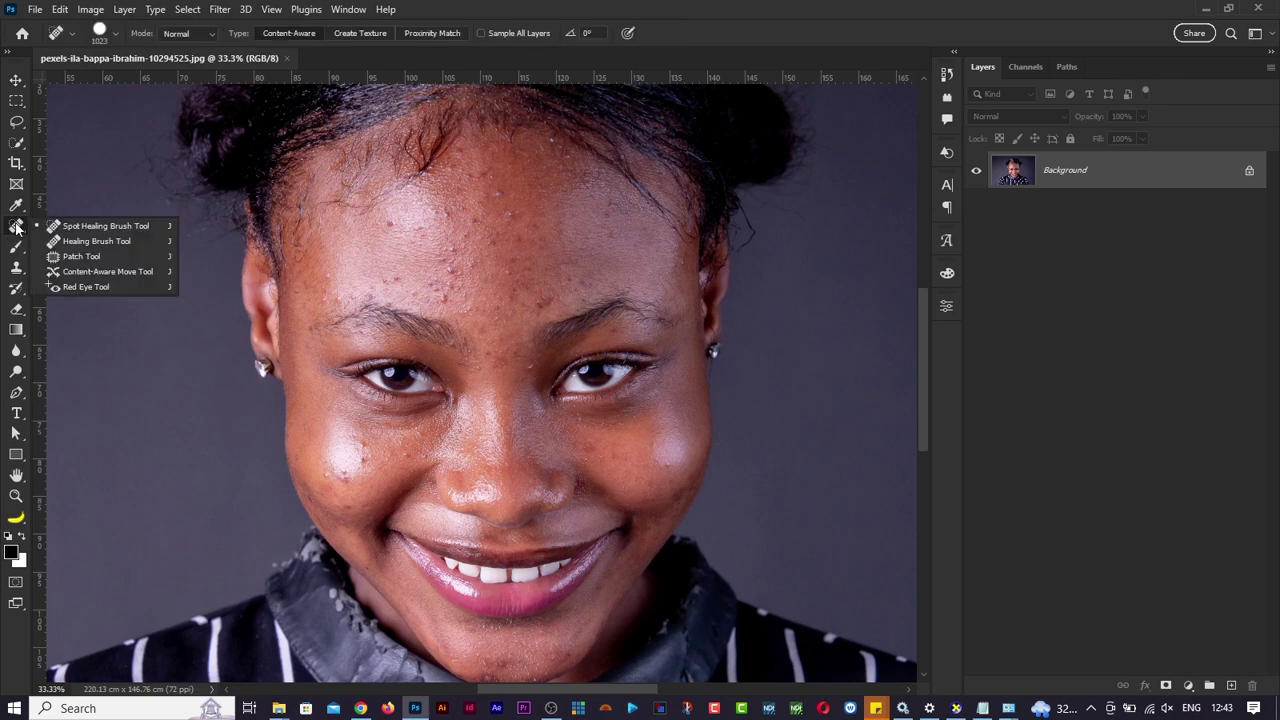
left_click(87, 228)
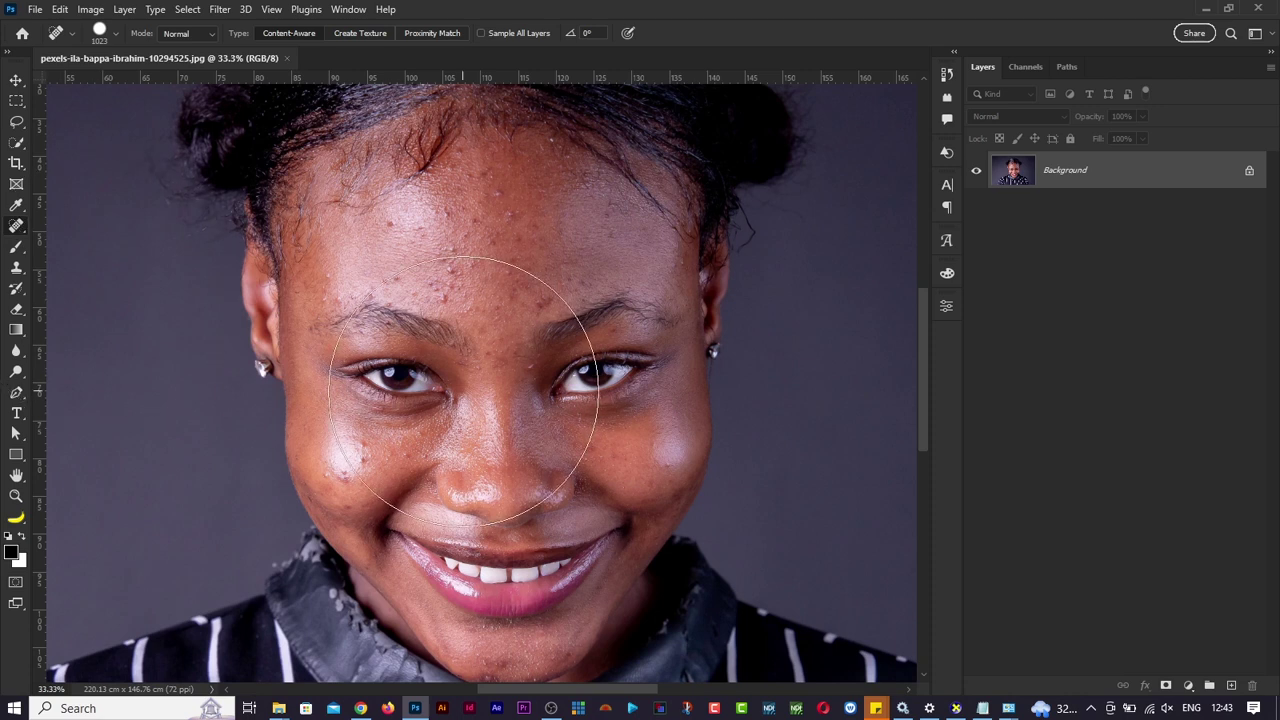
Reduce the Spot Healing Brush size to 63 px.
left_click_drag(464, 391, 366, 391)
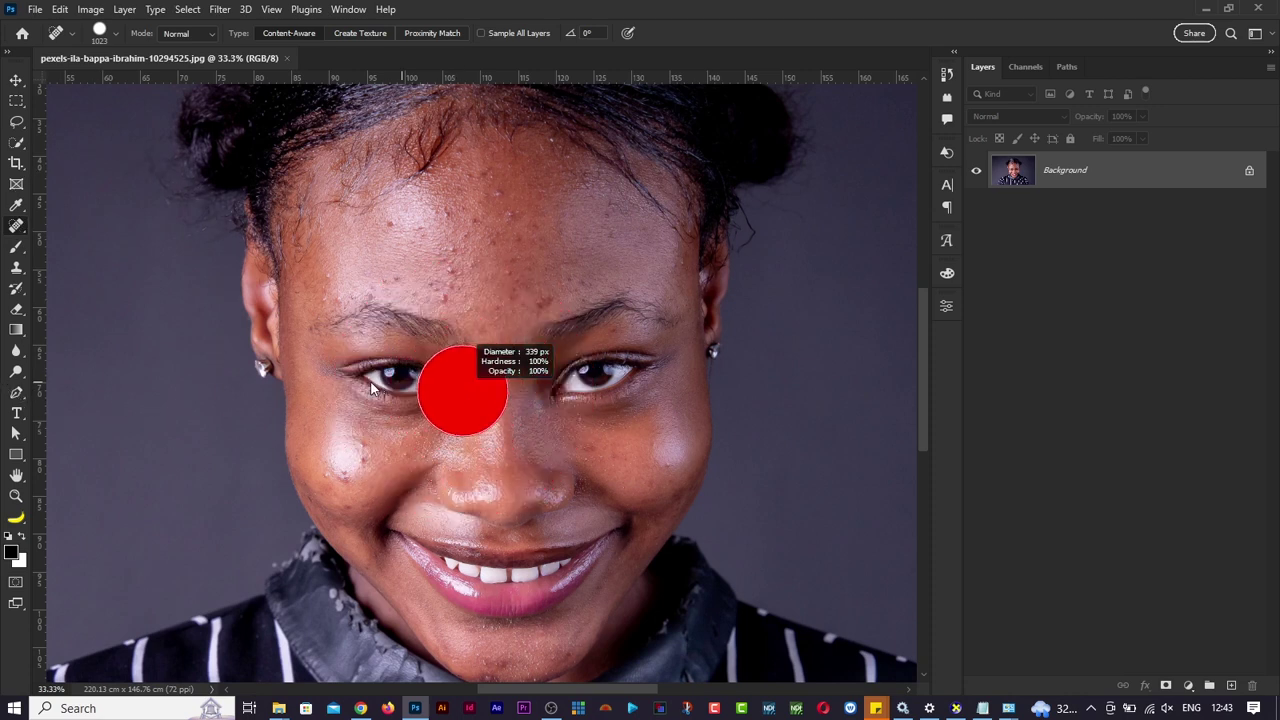
left_click(18, 224)
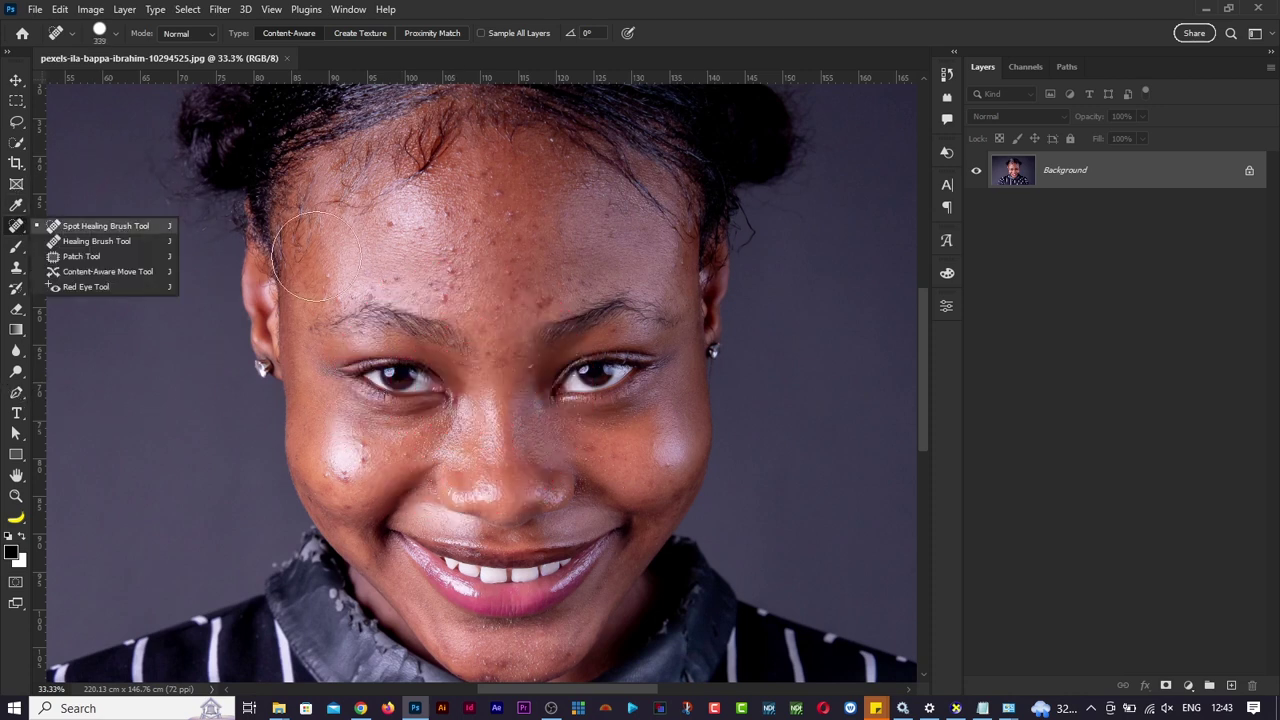
mouse_move(467, 280)
left_mouse_down()
mouse_move(440, 294)
mouse_move(447, 286)
left_mouse_up()
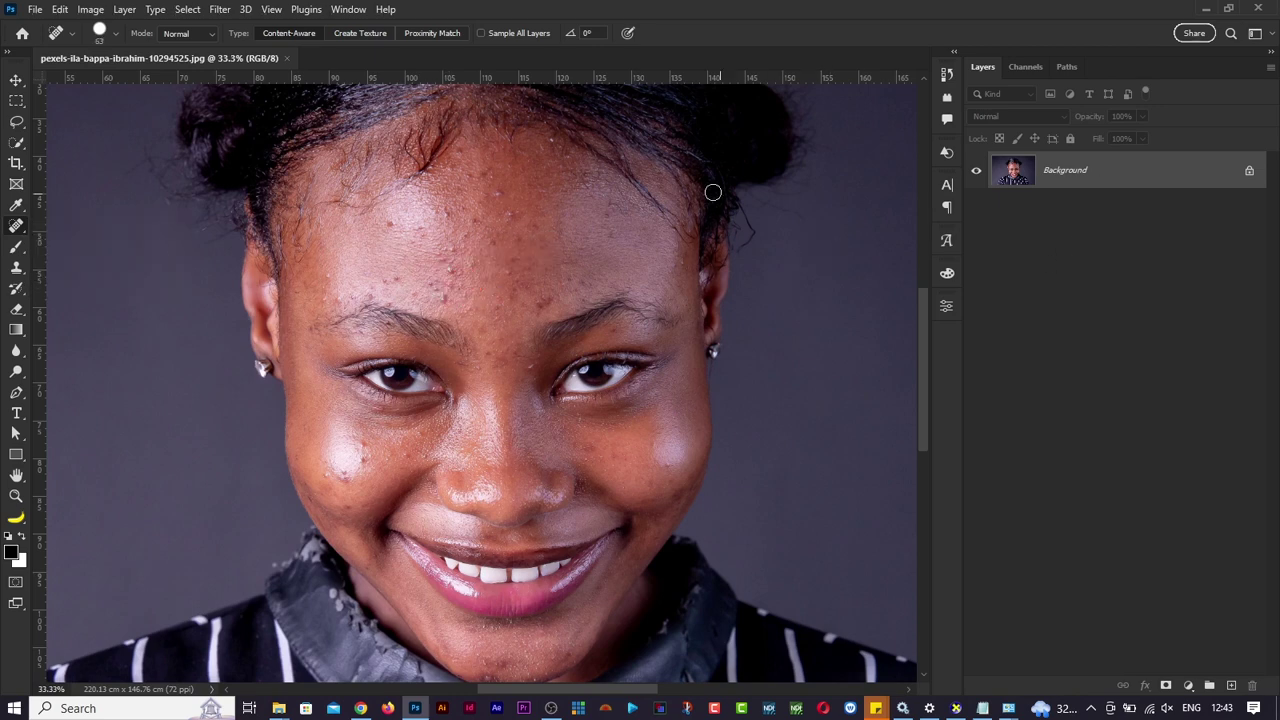
Reselect the Spot Healing Brush Tool and resize its brush to 47 px over the forehead.
scroll(664, 320, "down", 3)
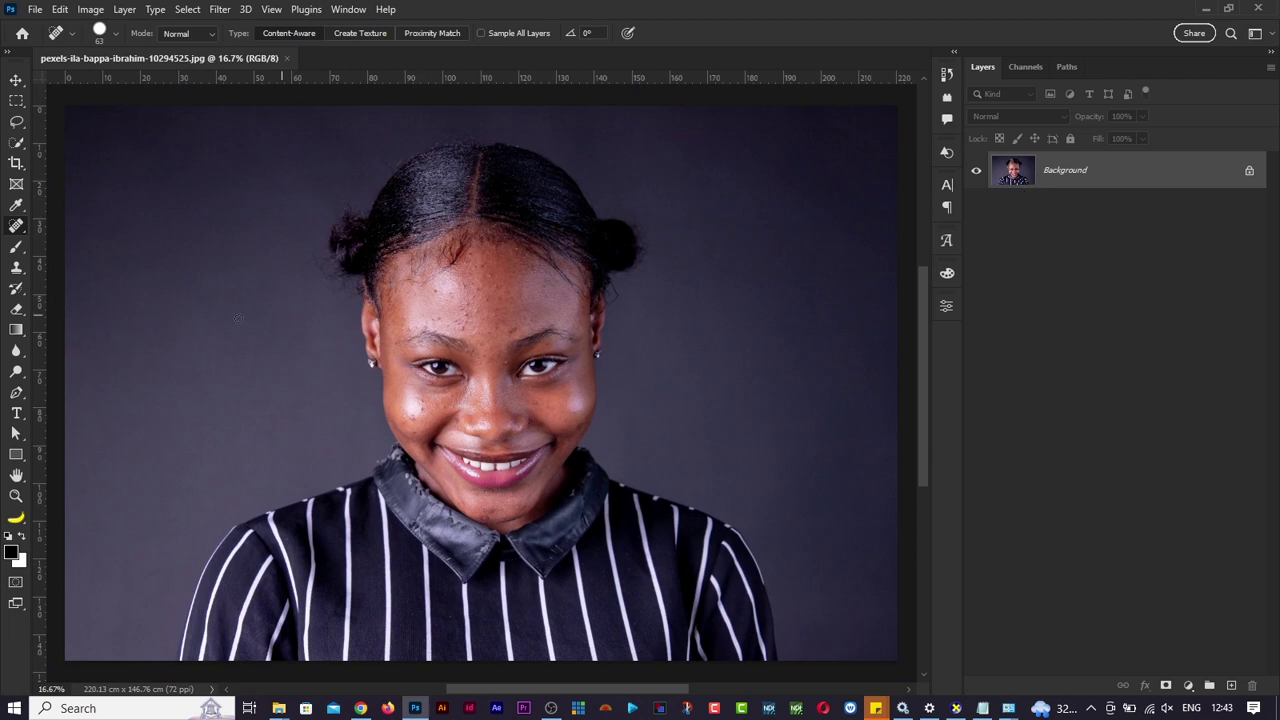
right_click(16, 226)
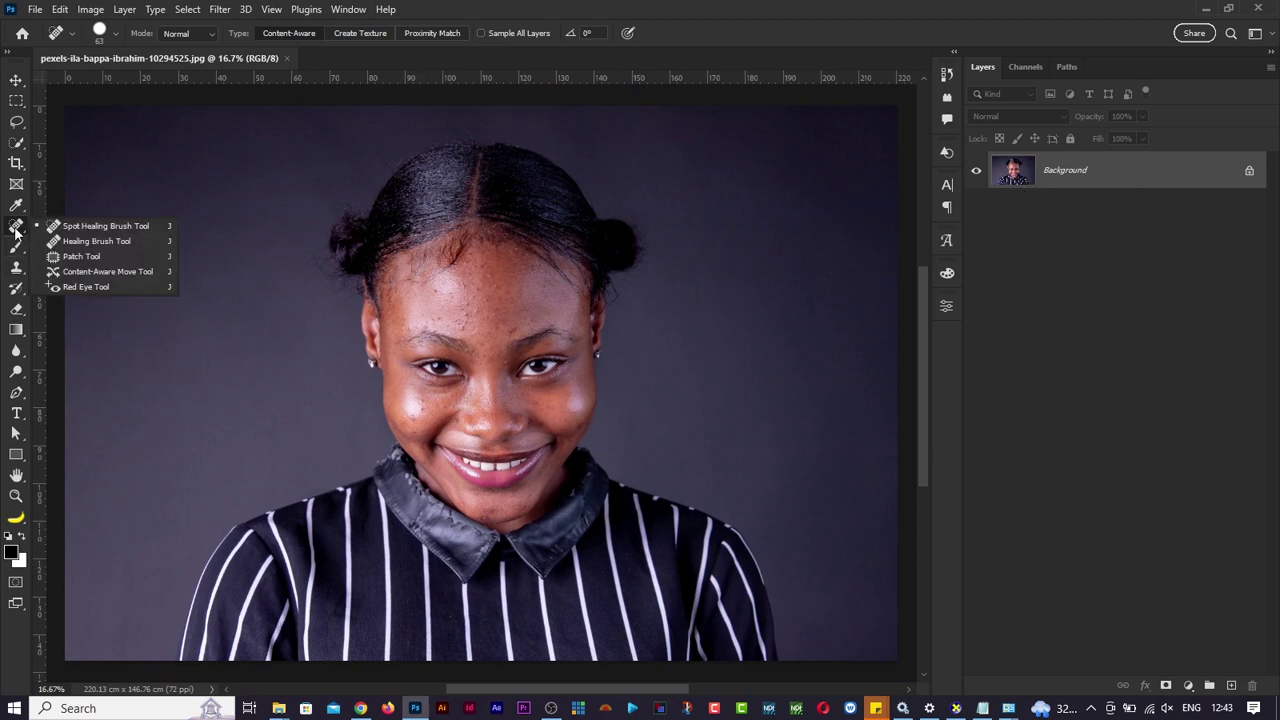
left_click(83, 230)
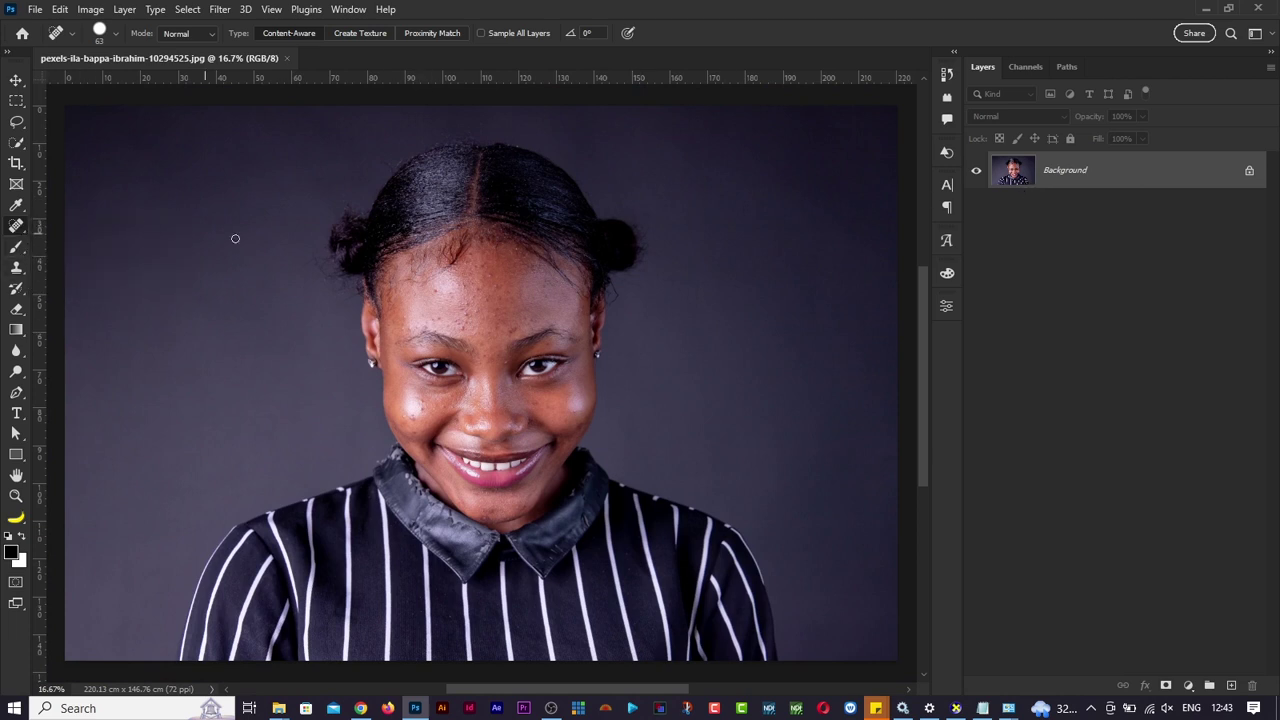
left_click_drag(450, 315, 464, 317)
key("ctrl+plus")
key("ctrl+plus")
key("ctrl+plus")
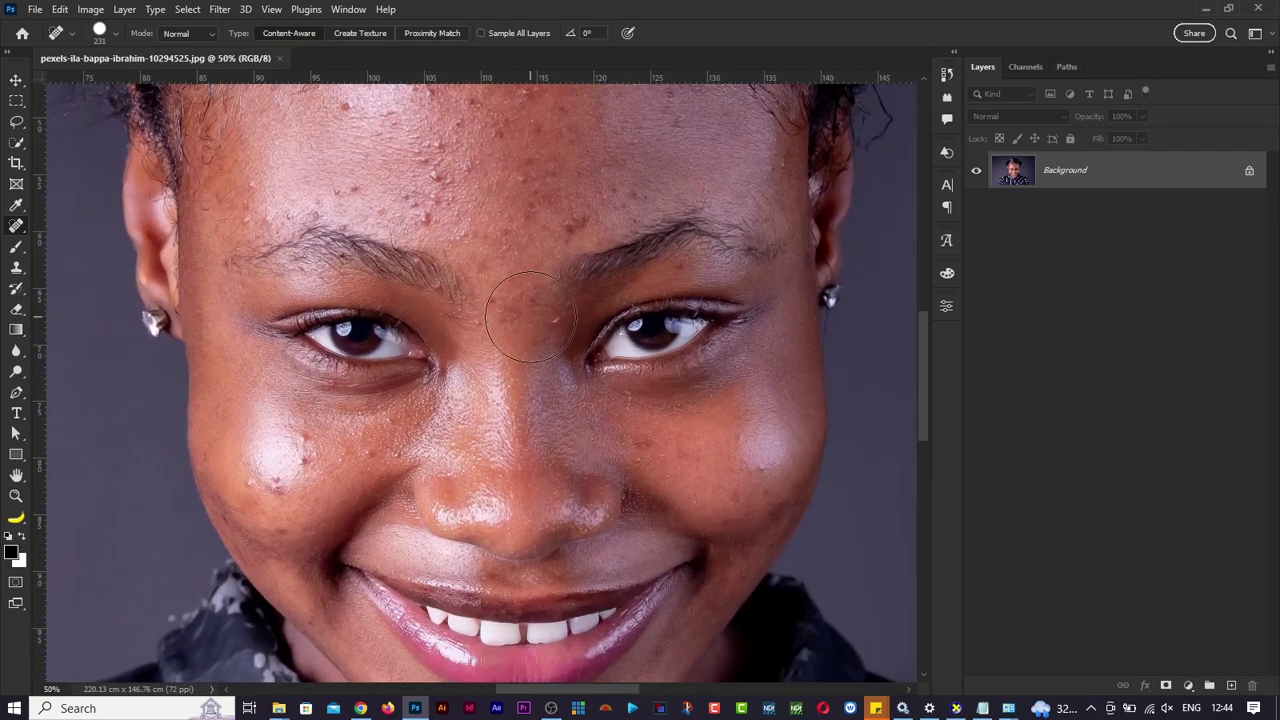
left_click_drag(560, 272, 562, 202)
scroll(580, 209, "up", 3)
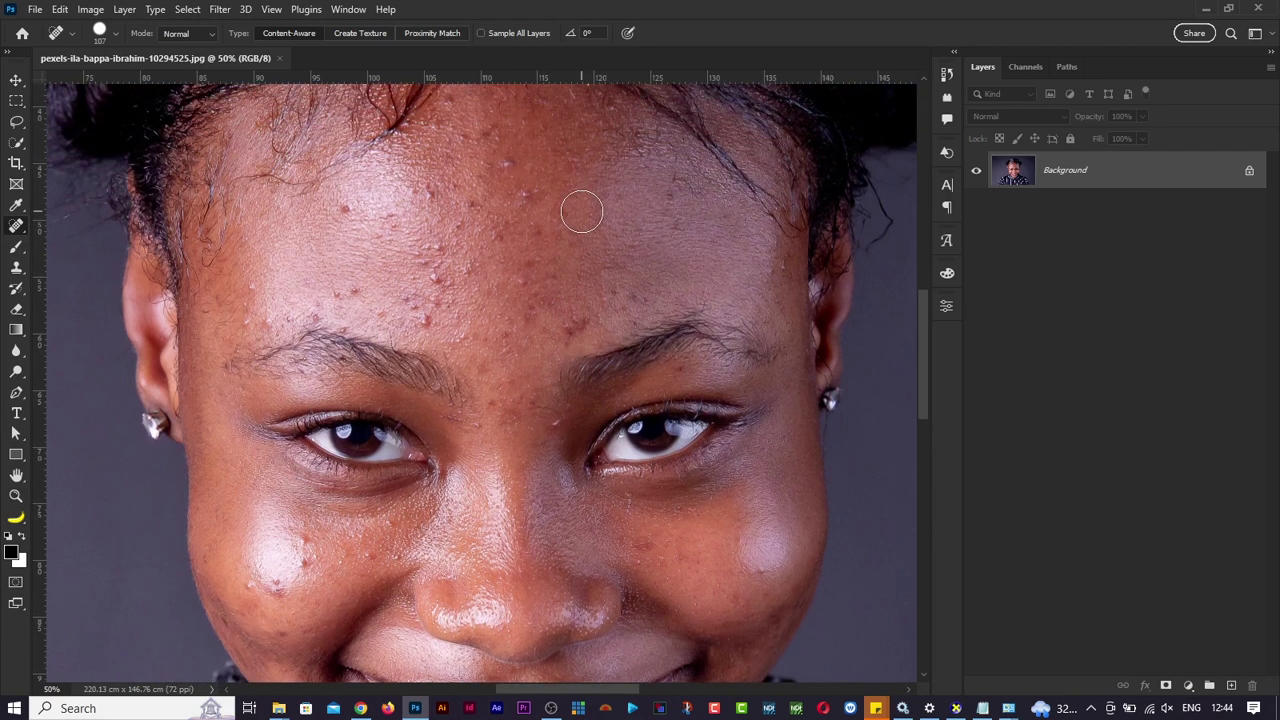
left_click_drag(582, 211, 568, 212)
Set the Spot Healing Brush hardness to 67% and enlarge the brush to 495 px.
left_click(116, 35)
left_click(130, 115)
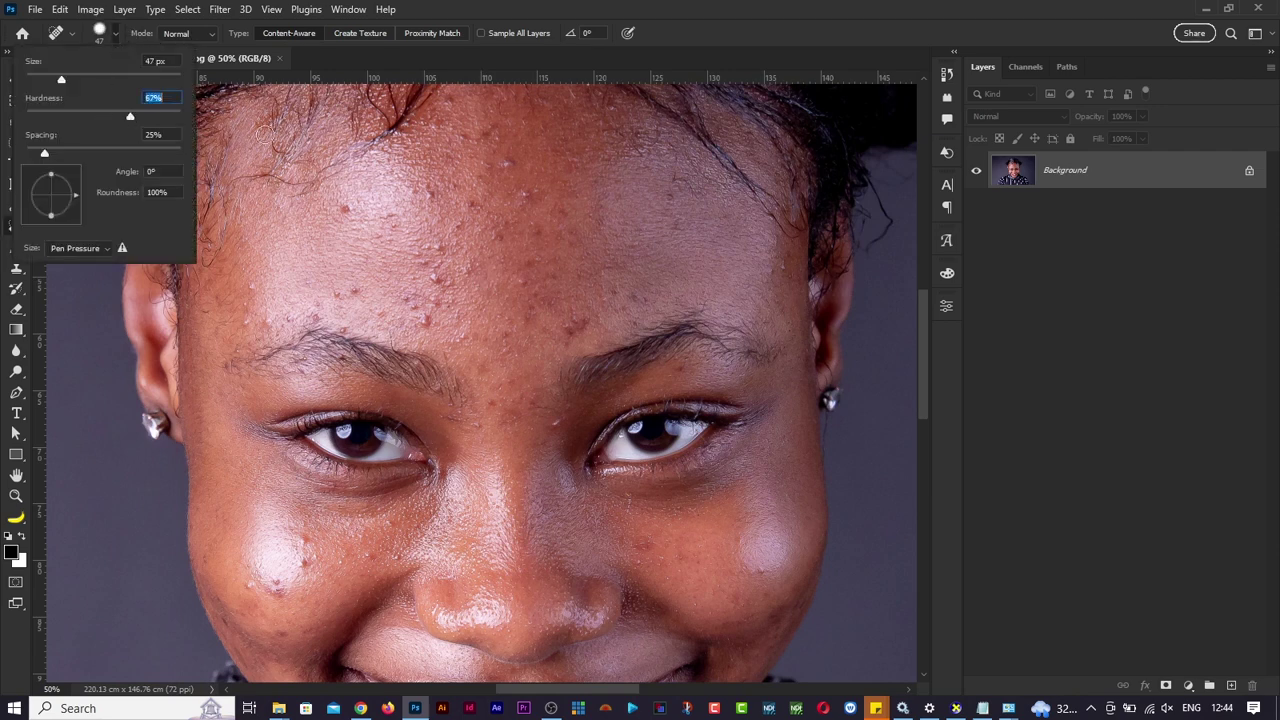
left_click_drag(429, 246, 445, 207)
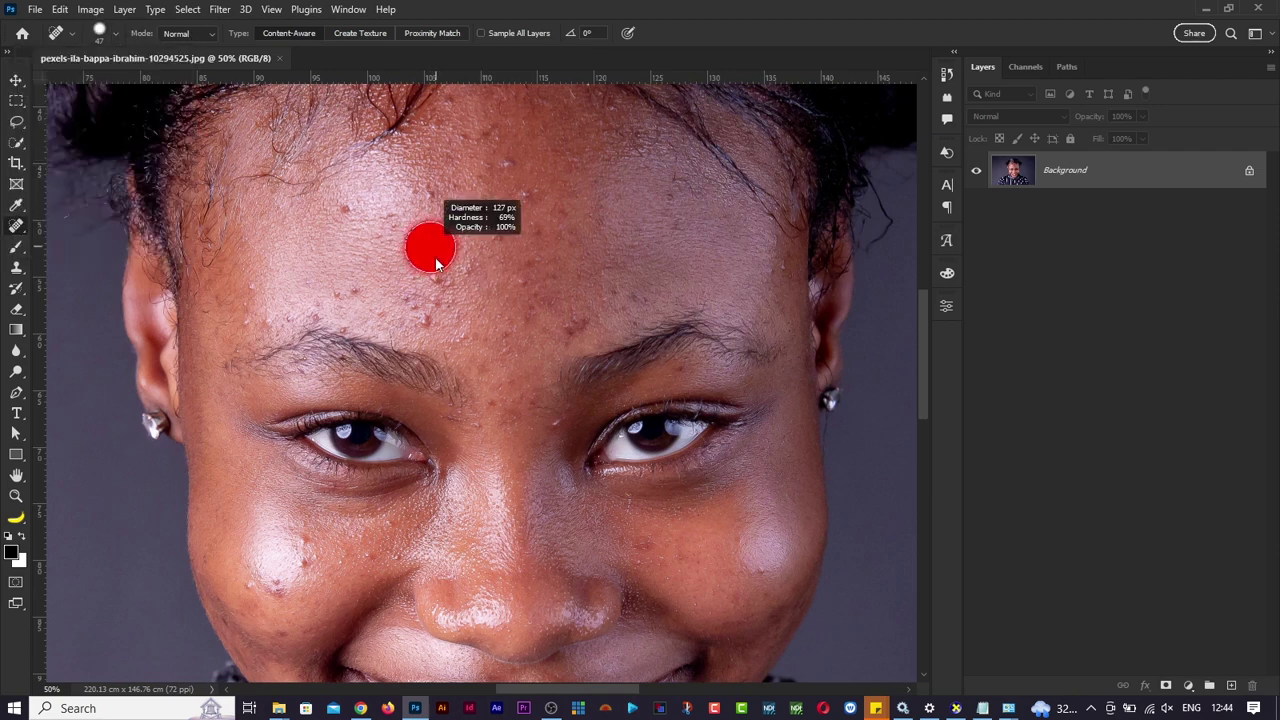
left_click_drag(436, 262, 452, 212)
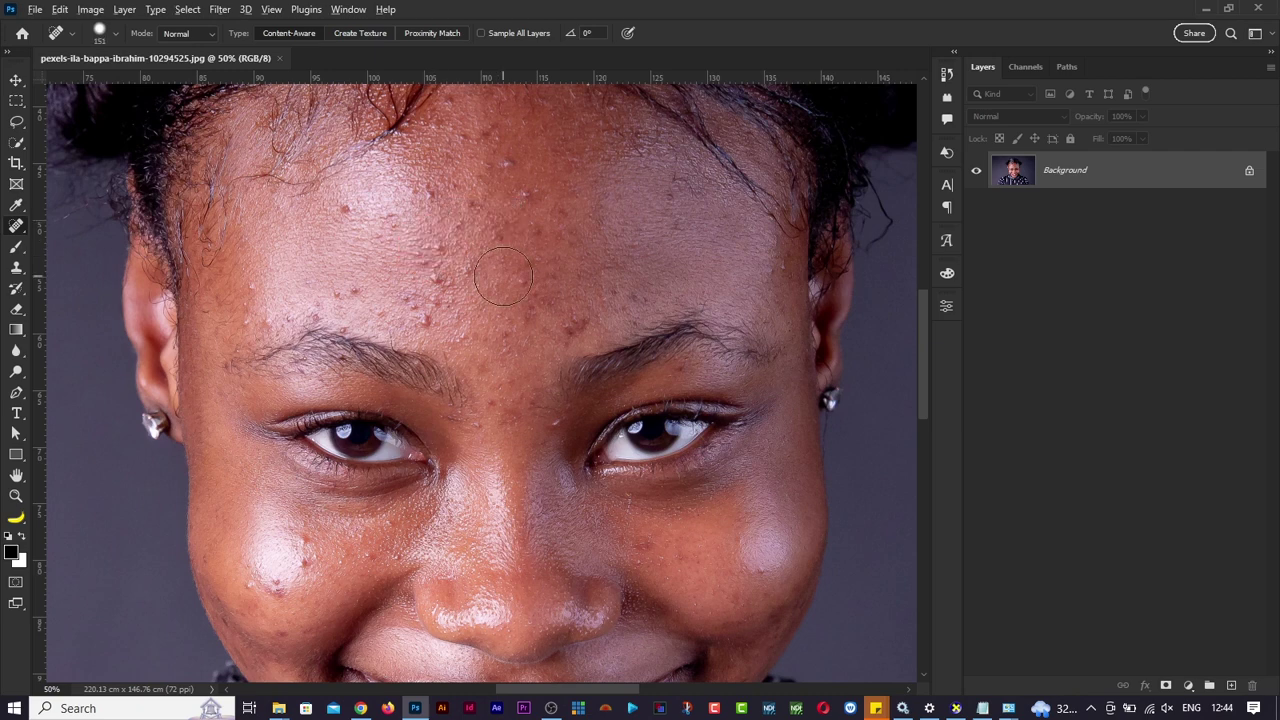
mouse_move(503, 276)
left_mouse_down()
mouse_move(551, 297)
mouse_move(531, 286)
mouse_move(574, 280)
mouse_move(534, 289)
mouse_move(547, 295)
left_mouse_up()
mouse_move(501, 281)
left_mouse_down()
mouse_move(505, 141)
mouse_move(506, 434)
mouse_move(463, 436)
mouse_move(554, 426)
left_mouse_up()
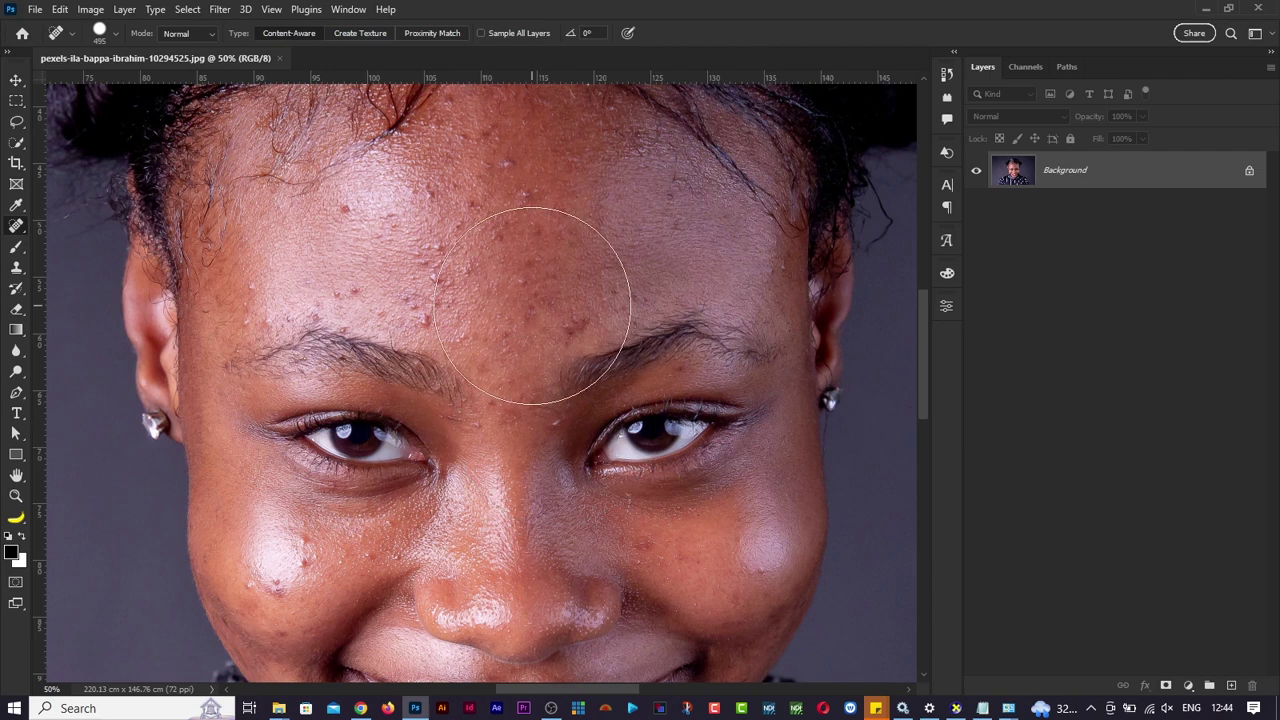
Try out Spot Healing Brush sizes and hardnesses over the forehead, enlarging it to 555 px at 1% hardness and shrinking it to 211 px.
key("Caps_Lock")
mouse_move(505, 289)
left_mouse_down()
mouse_move(509, 452)
mouse_move(493, 438)
mouse_move(480, 336)
mouse_move(479, 388)
mouse_move(508, 486)
mouse_move(511, 278)
mouse_move(502, 540)
mouse_move(502, 469)
mouse_move(455, 239)
mouse_move(646, 251)
mouse_move(586, 263)
mouse_move(660, 266)
mouse_move(507, 304)
mouse_move(392, 306)
left_mouse_up()
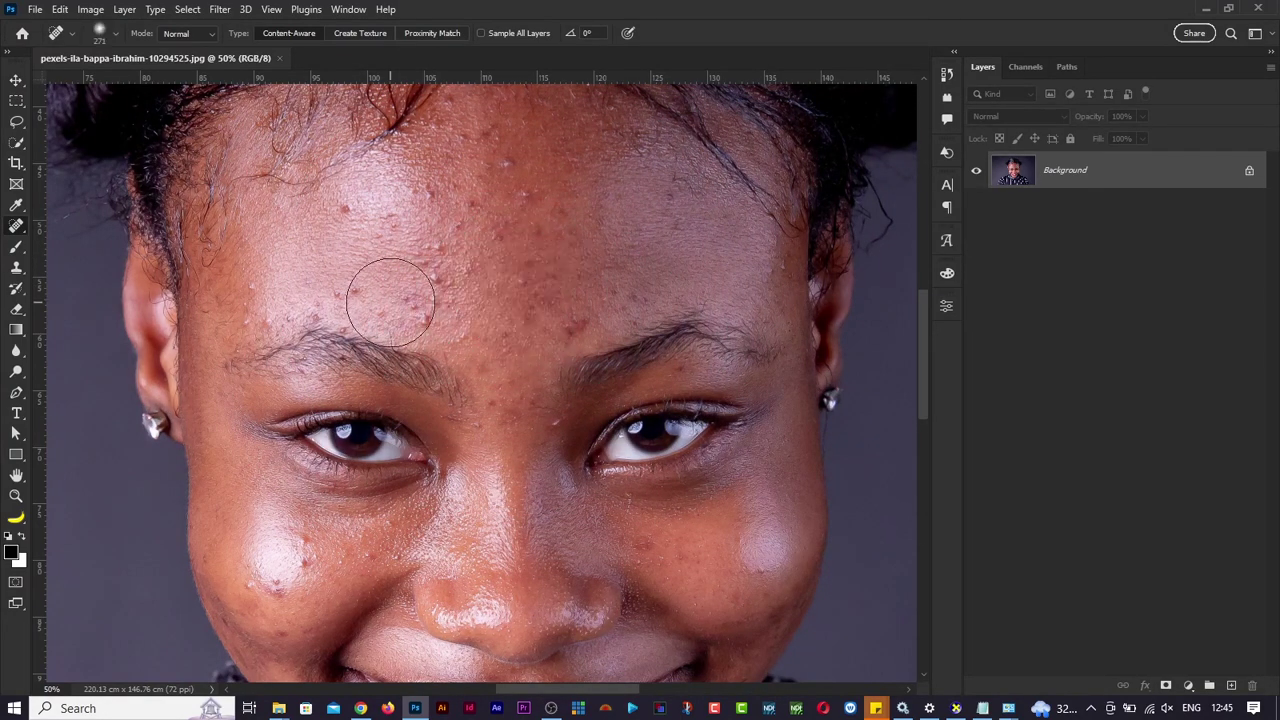
mouse_move(478, 291)
left_mouse_down()
mouse_move(432, 304)
mouse_move(535, 286)
mouse_move(514, 564)
mouse_move(521, 381)
mouse_move(484, 240)
left_mouse_up()
left_click(115, 33)
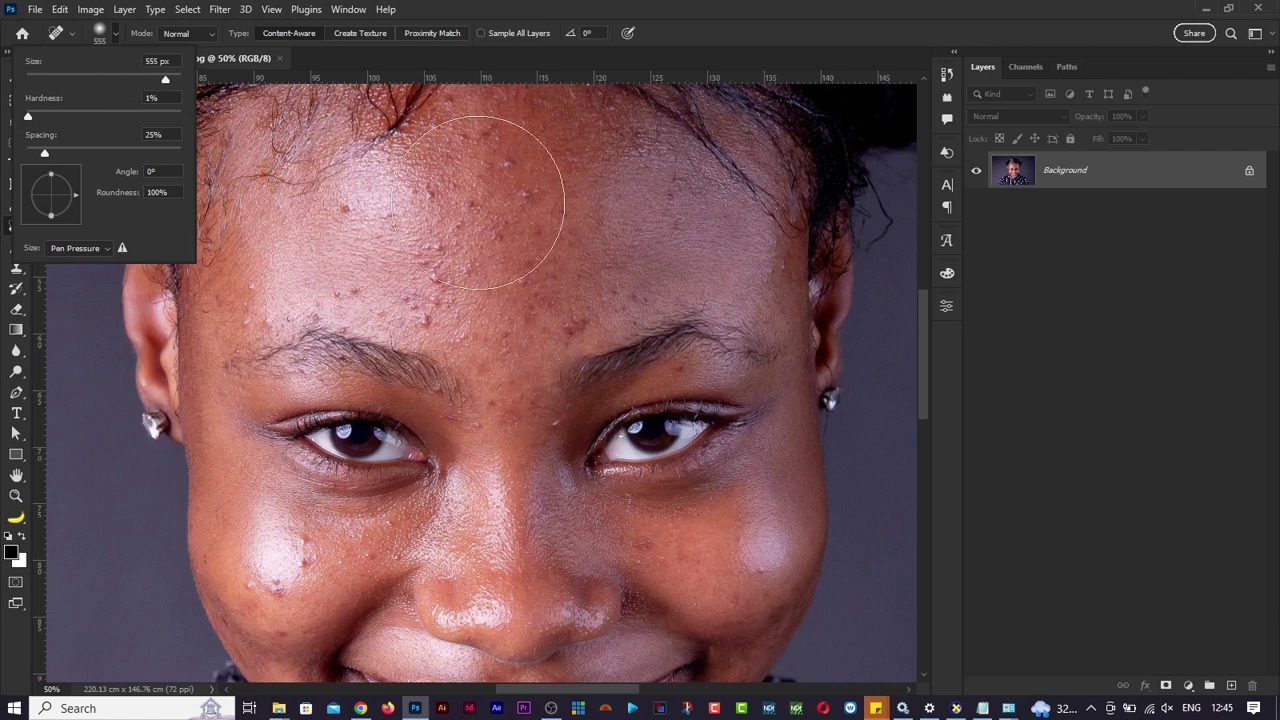
left_click_drag(515, 302, 447, 303)
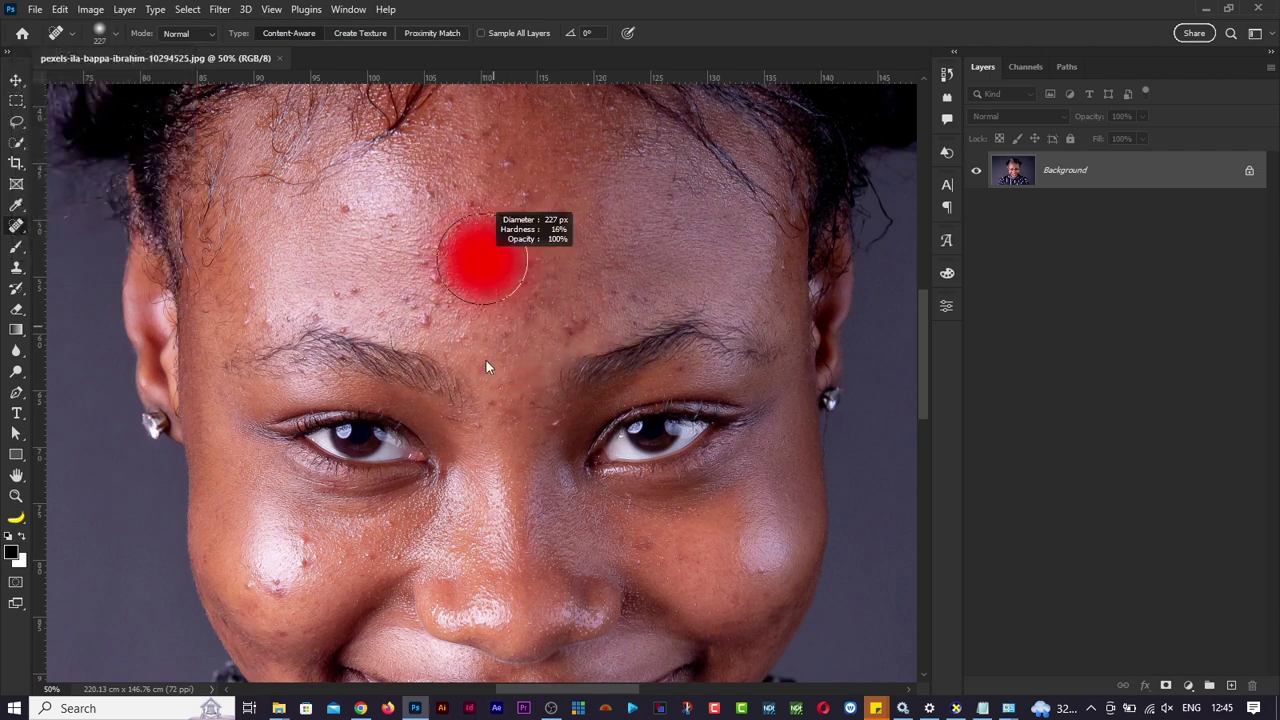
left_click_drag(486, 360, 488, 370)
mouse_move(516, 228)
left_mouse_down()
mouse_move(512, 334)
mouse_move(511, 305)
left_mouse_up()
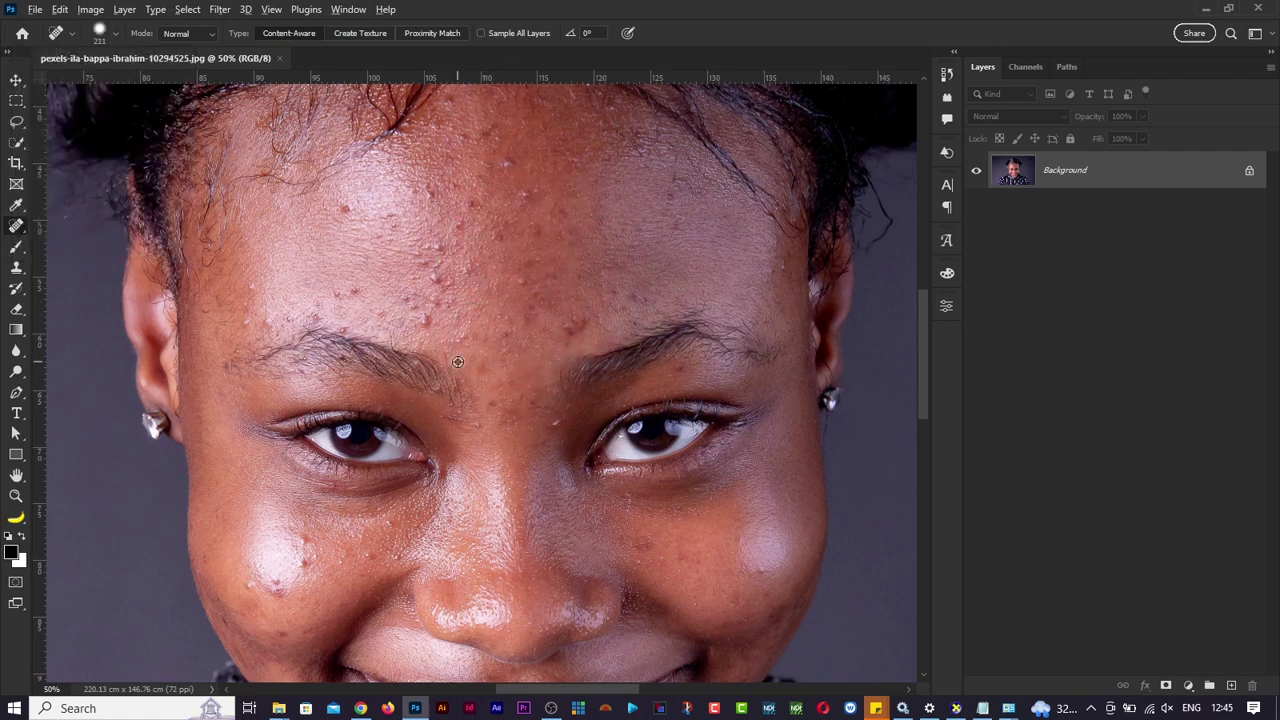
Reduce the Spot Healing Brush to 59 px and heal the large pimple above the inner half of the left eyebrow.
scroll(436, 363, "up", 4)
left_click_drag(568, 350, 552, 357)
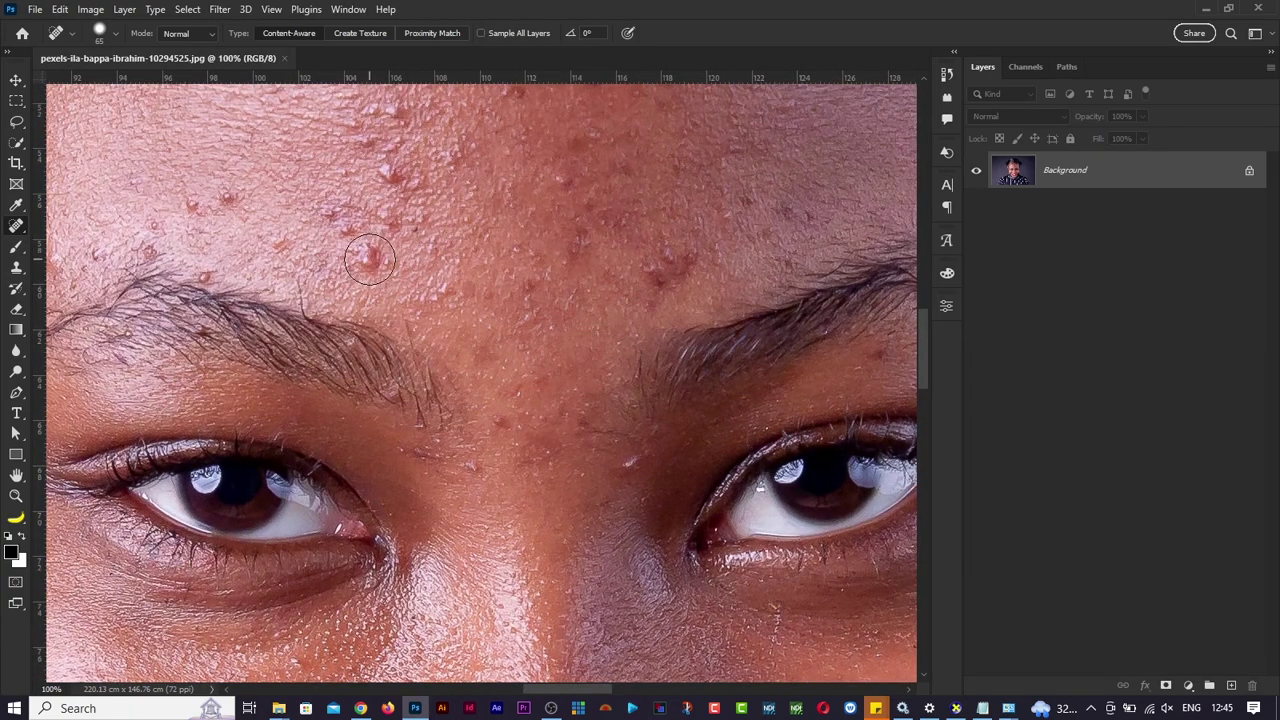
left_click_drag(370, 259, 369, 259)
left_click(368, 258)
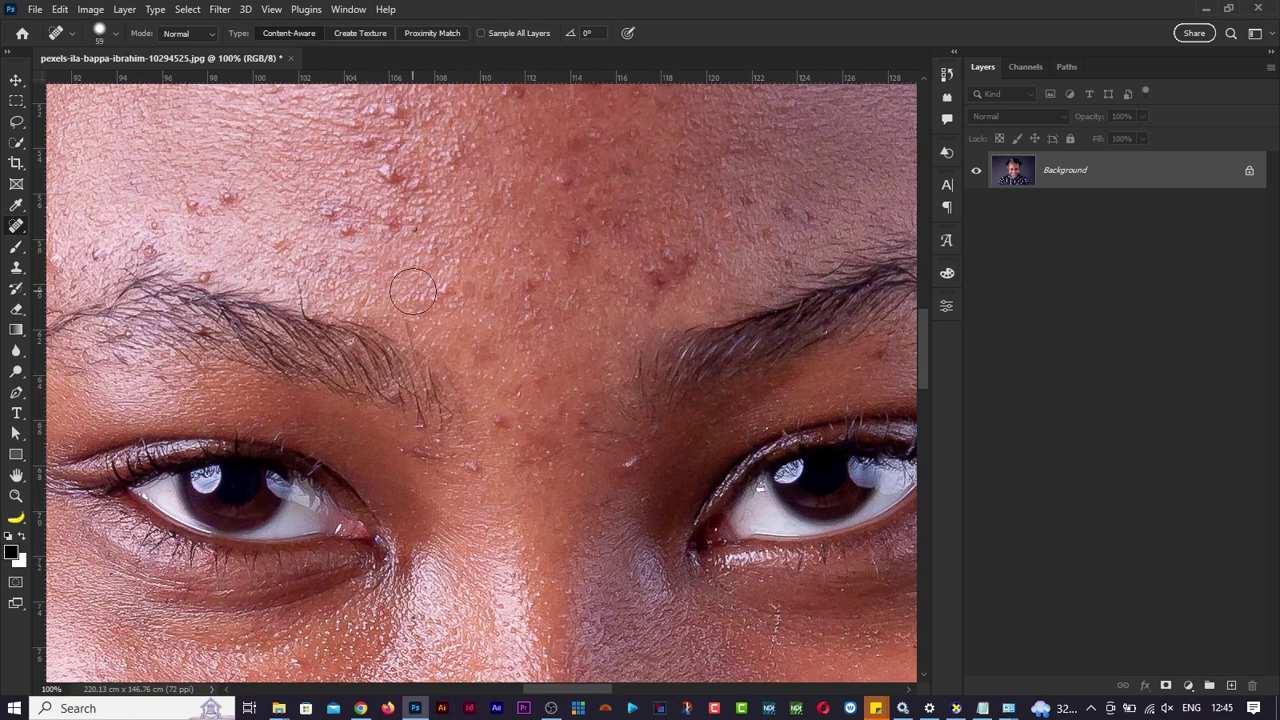
Heal the dark spots just above the arch of the left eyebrow with the 59 px Spot Healing Brush.
scroll(370, 305, "left", 3)
scroll(370, 304, "up", 2)
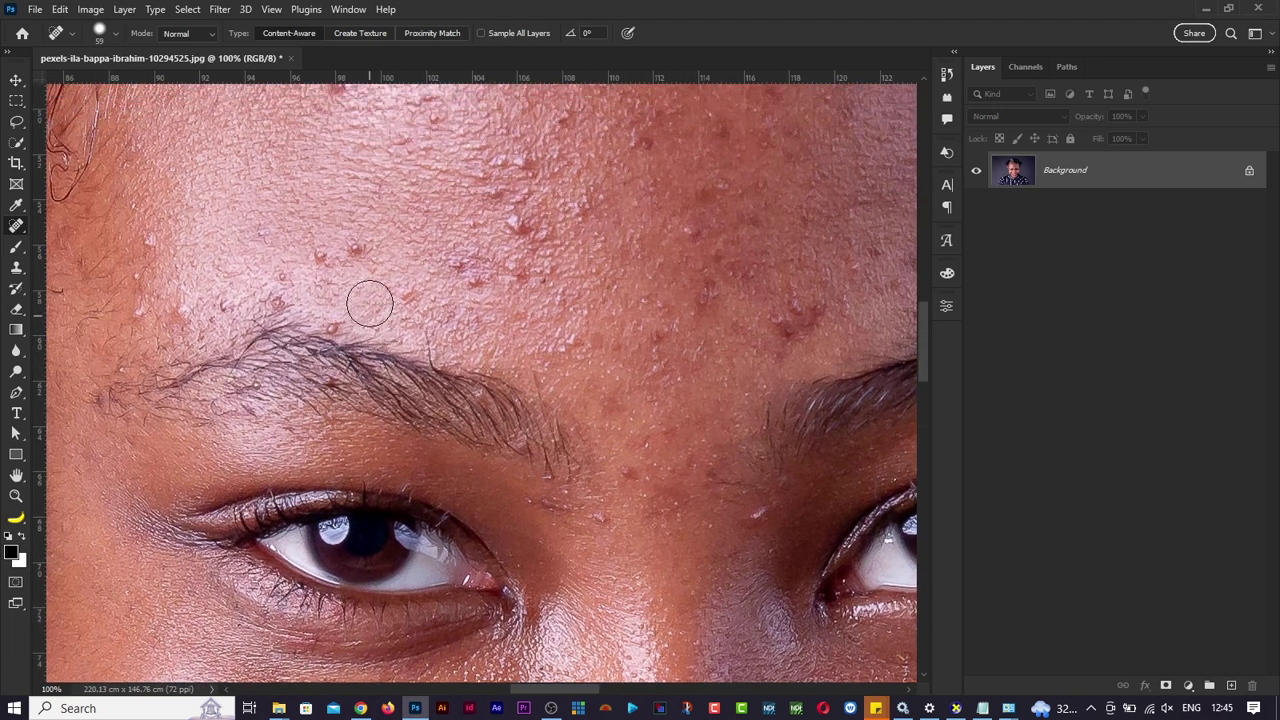
scroll(370, 303, "up", 2)
left_click_drag(318, 301, 328, 298)
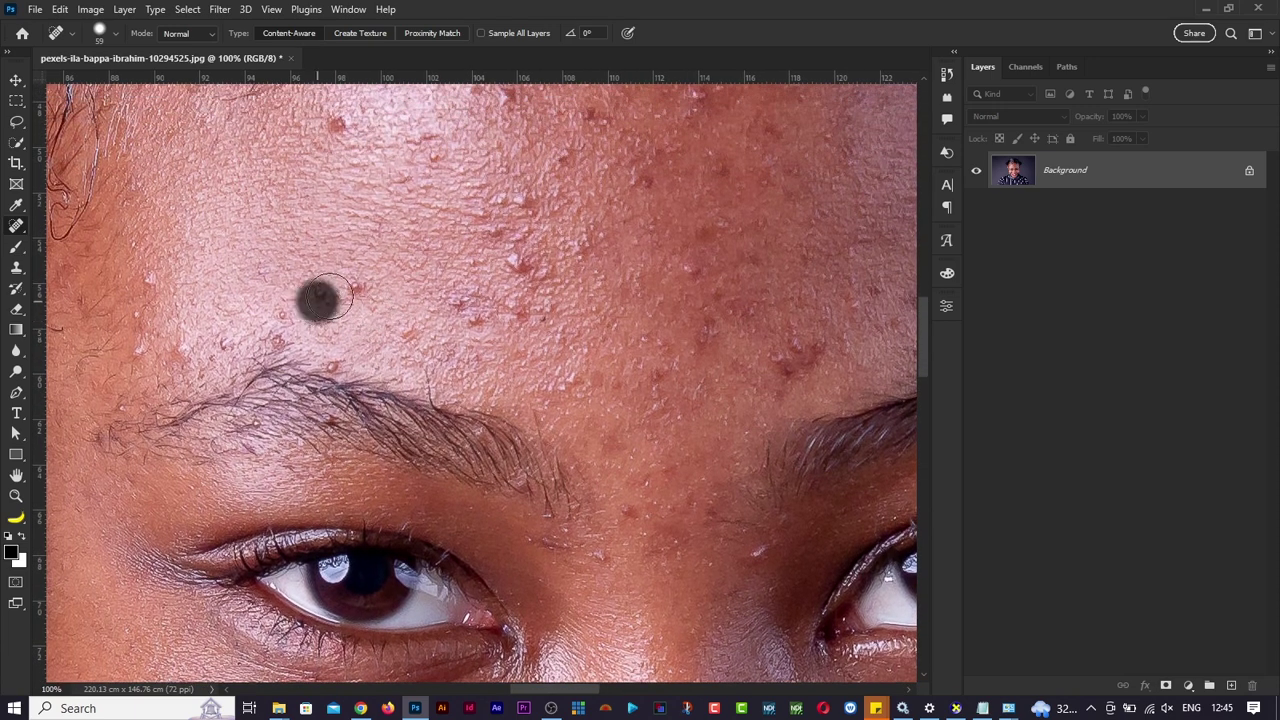
left_click(355, 285)
left_click(336, 358)
Reduce the brush to 49 px and heal the pimples on the left half of the forehead above the eyebrow's inner end.
left_click_drag(428, 342, 417, 347)
left_click(522, 261)
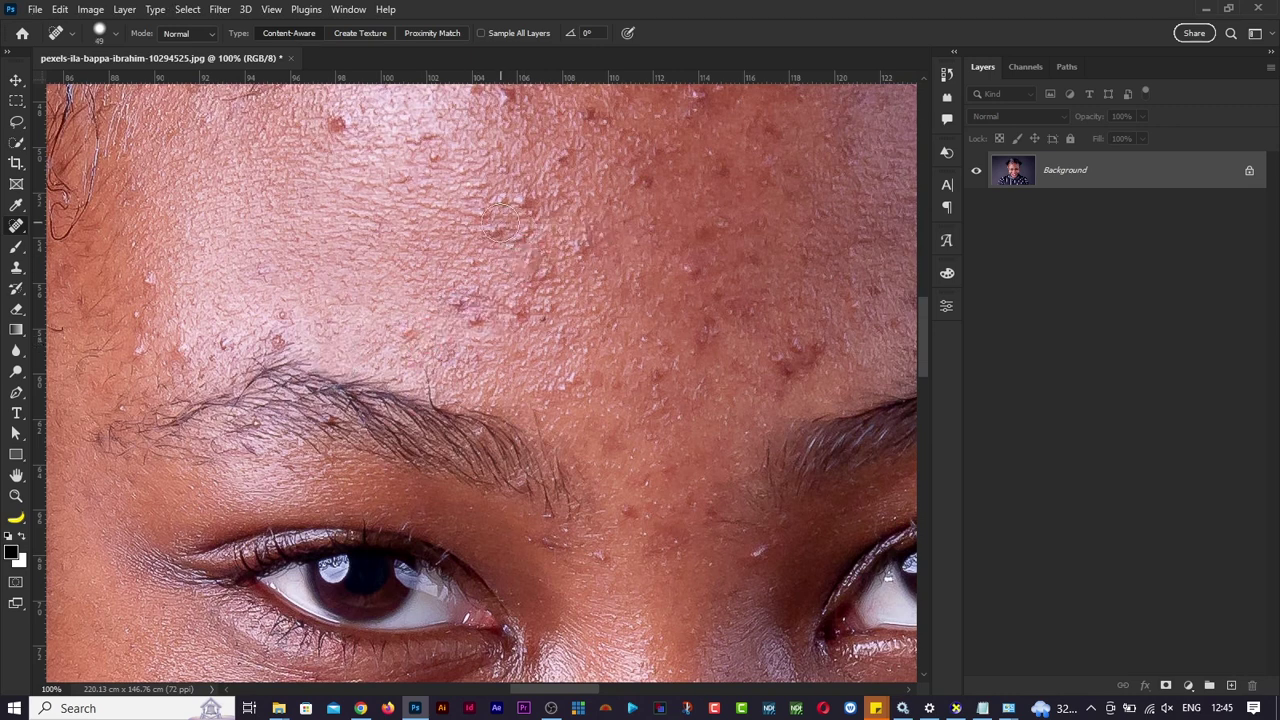
left_click(521, 202)
left_click(518, 297)
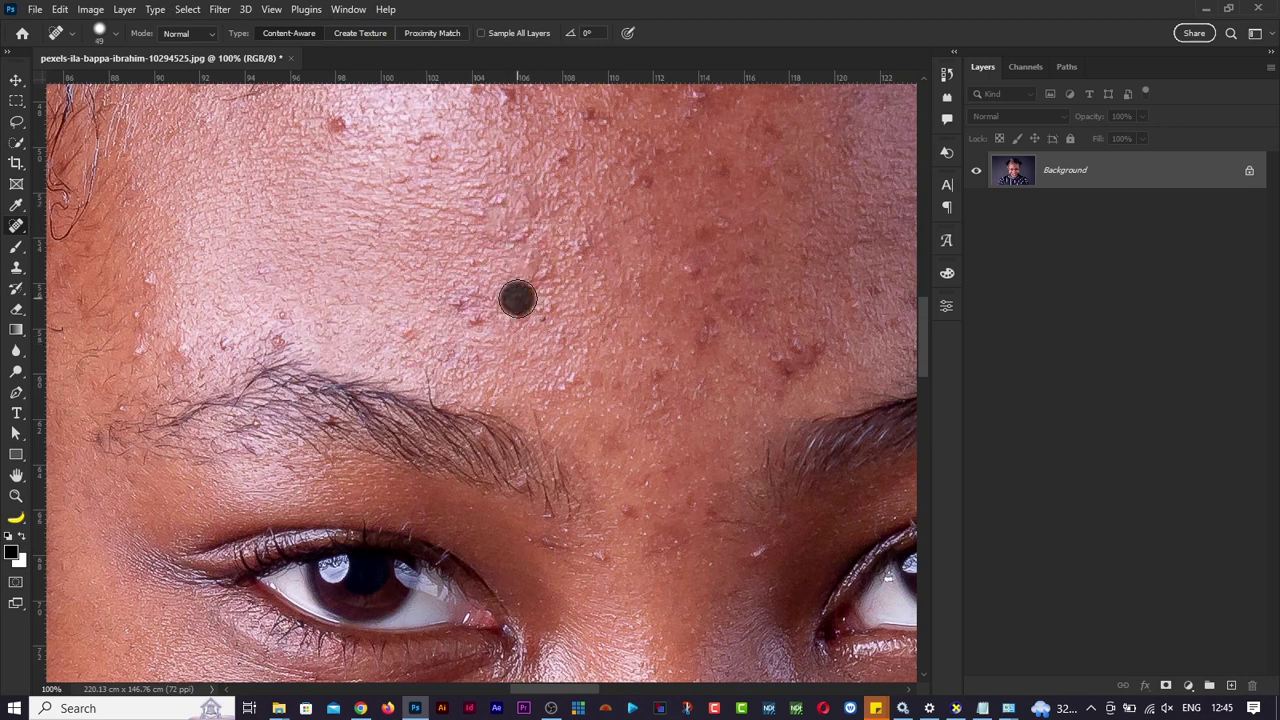
left_click(460, 298)
left_click(480, 324)
left_click(411, 330)
Heal the blemishes around the shiny upper left area of the forehead and one spot near its centre.
scroll(652, 265, "up", 2)
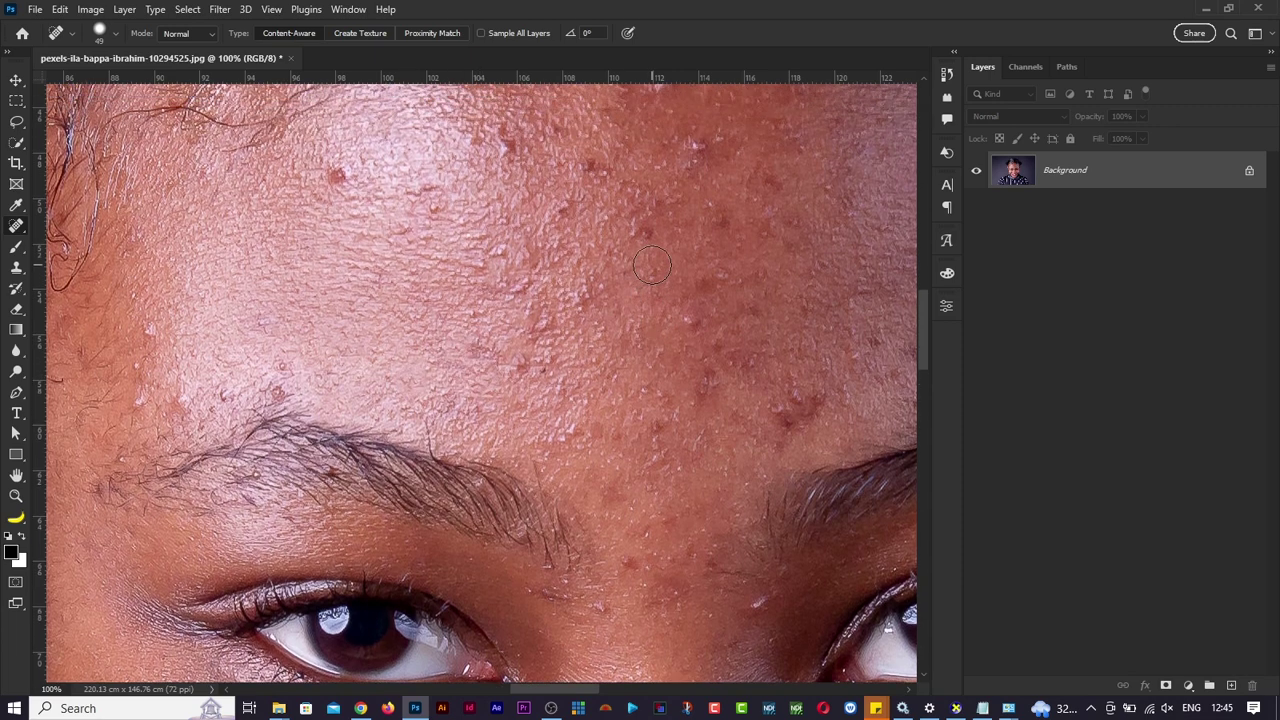
left_click(689, 314)
left_click(331, 183)
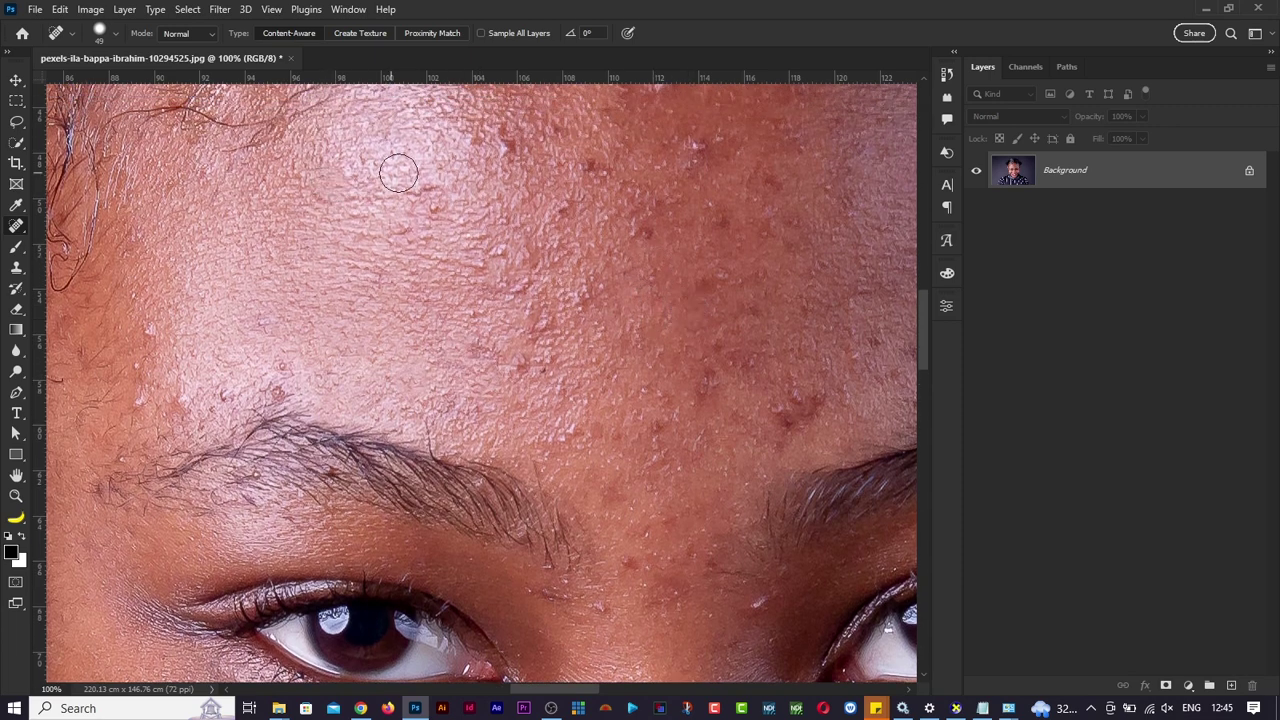
left_click(470, 140)
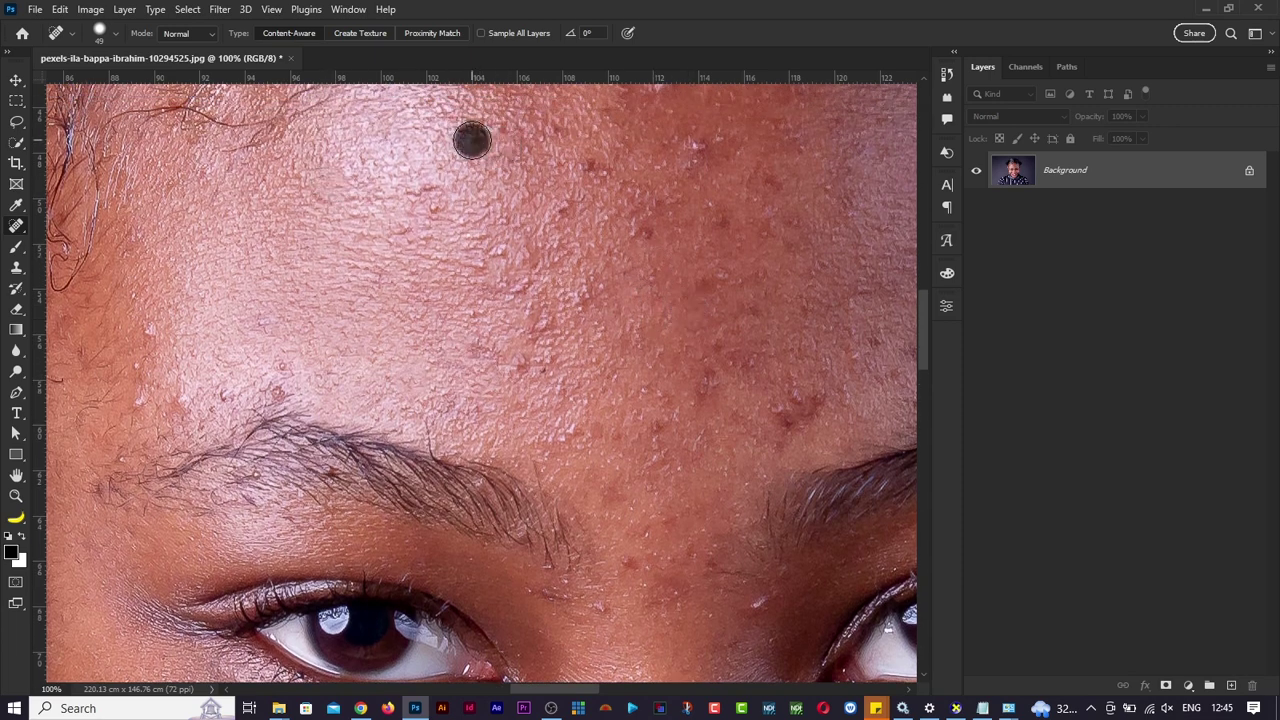
left_click(568, 206)
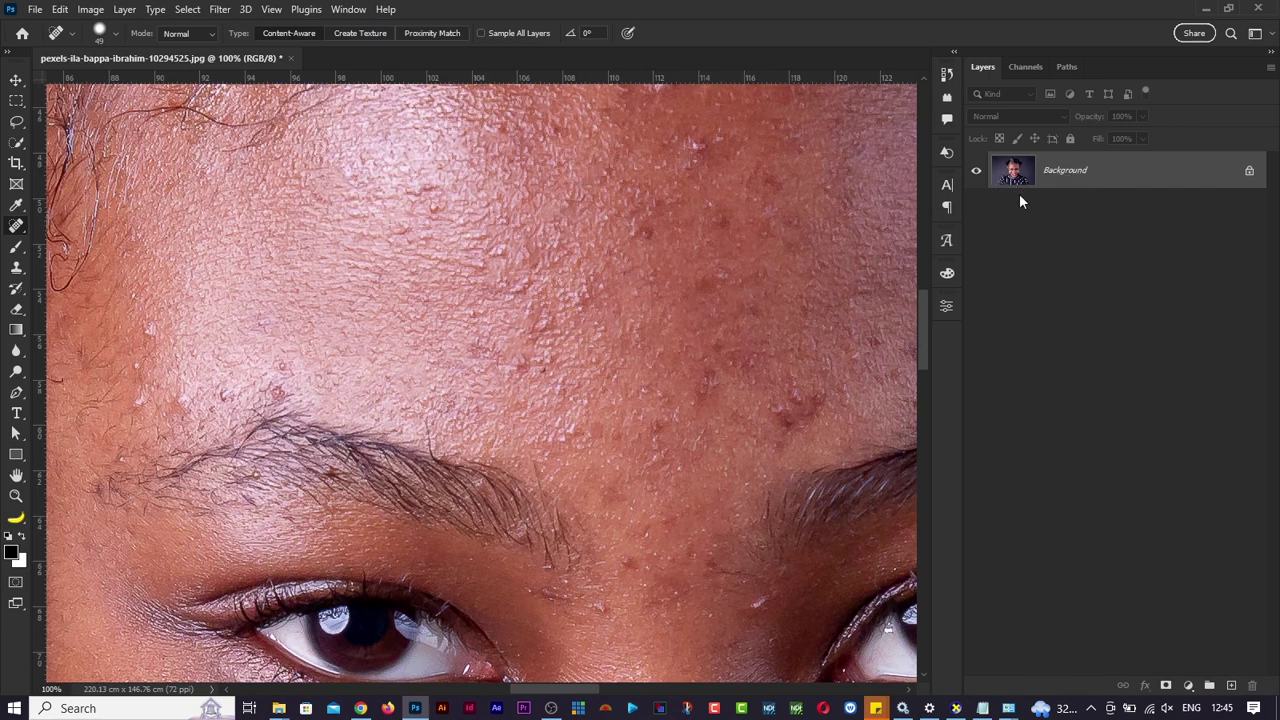
Heal the pale bumps and the neighbouring spot in the upper centre of the forehead.
scroll(783, 291, "up", 3)
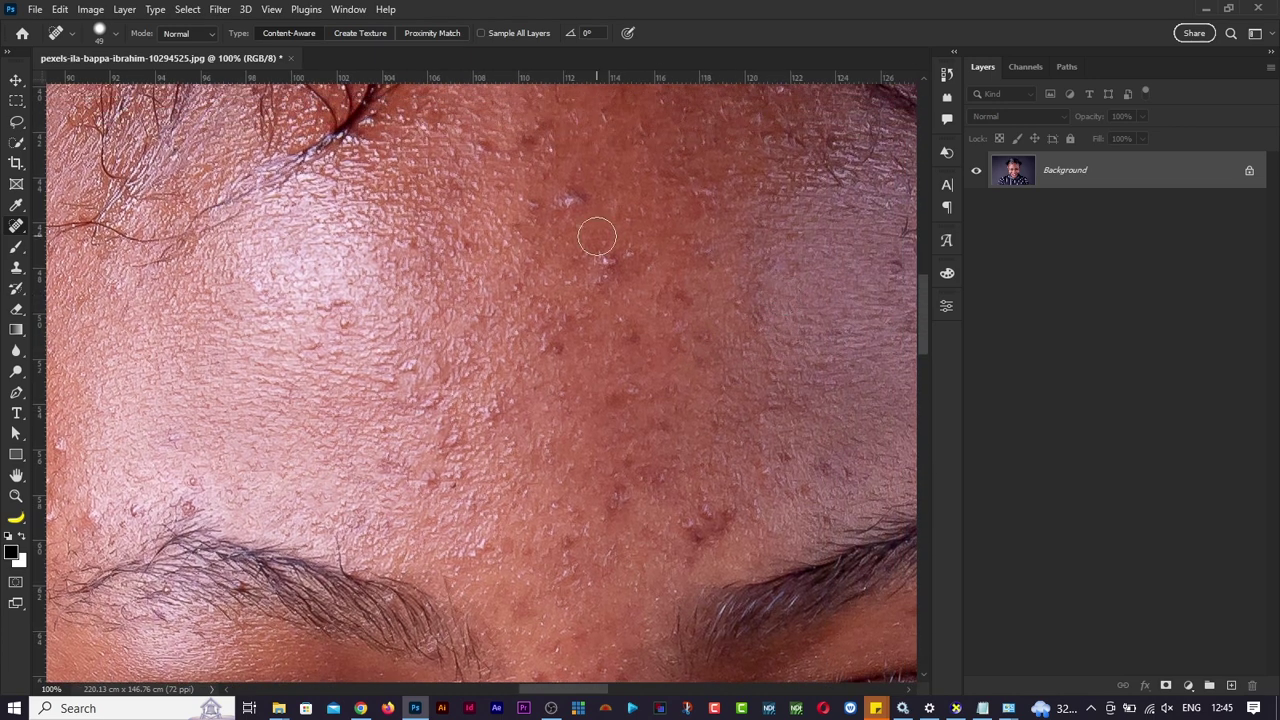
left_click(571, 203)
left_click(487, 143)
left_click(603, 259)
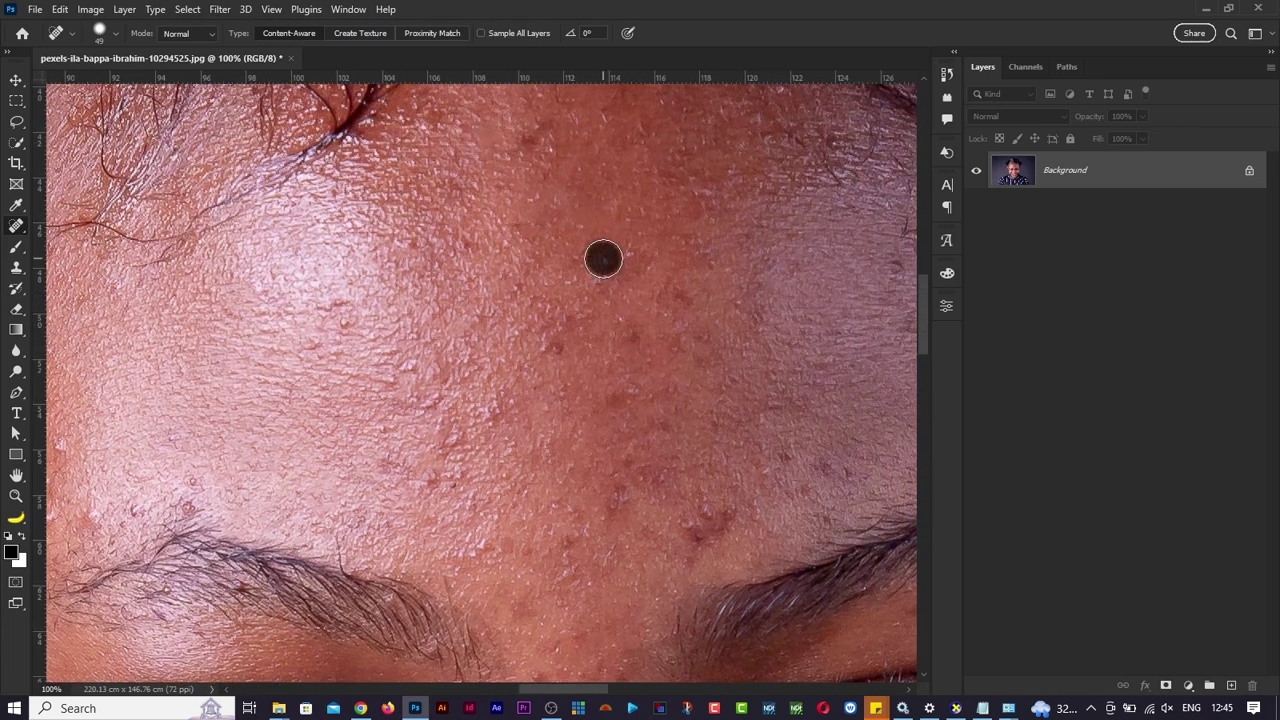
Heal single spots below the hairline, in the middle of the forehead and above the left eyebrow.
key("ctrl+minus")
key("ctrl+minus")
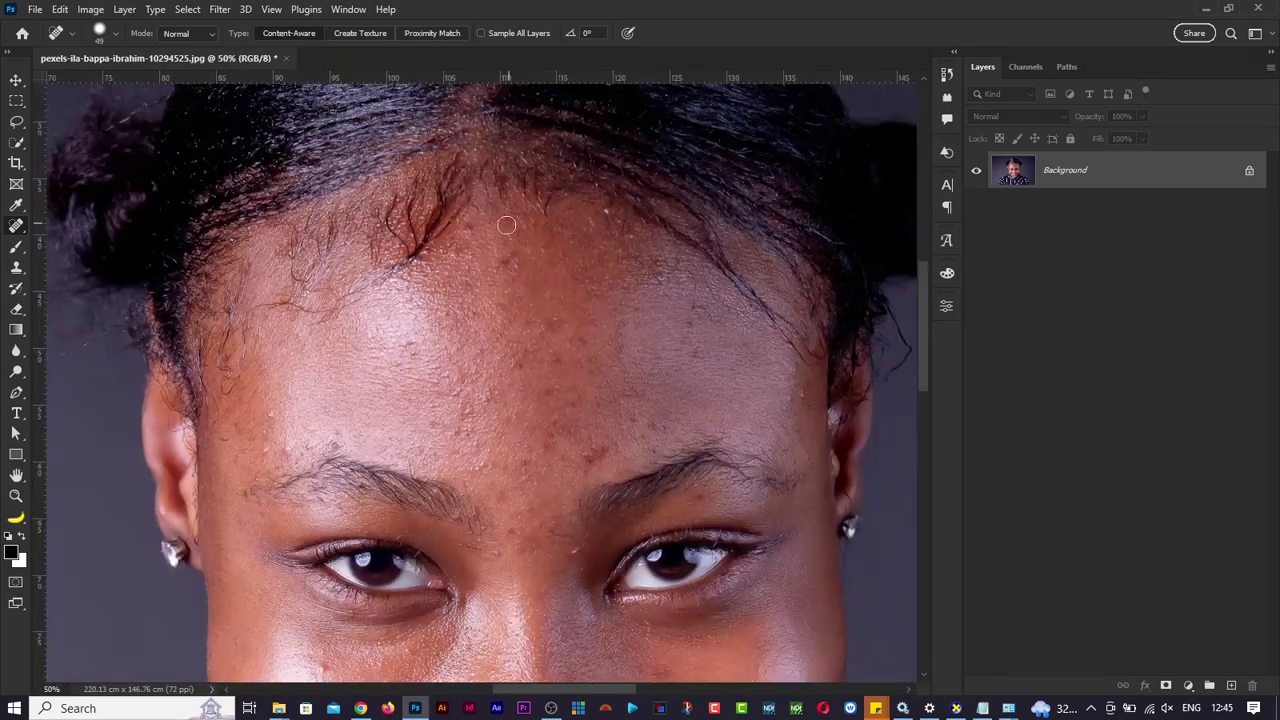
left_click(470, 231)
left_click(517, 366)
left_click(468, 409)
Heal the remaining spots just below the central hairline and one on the left side of the forehead.
right_click(17, 227)
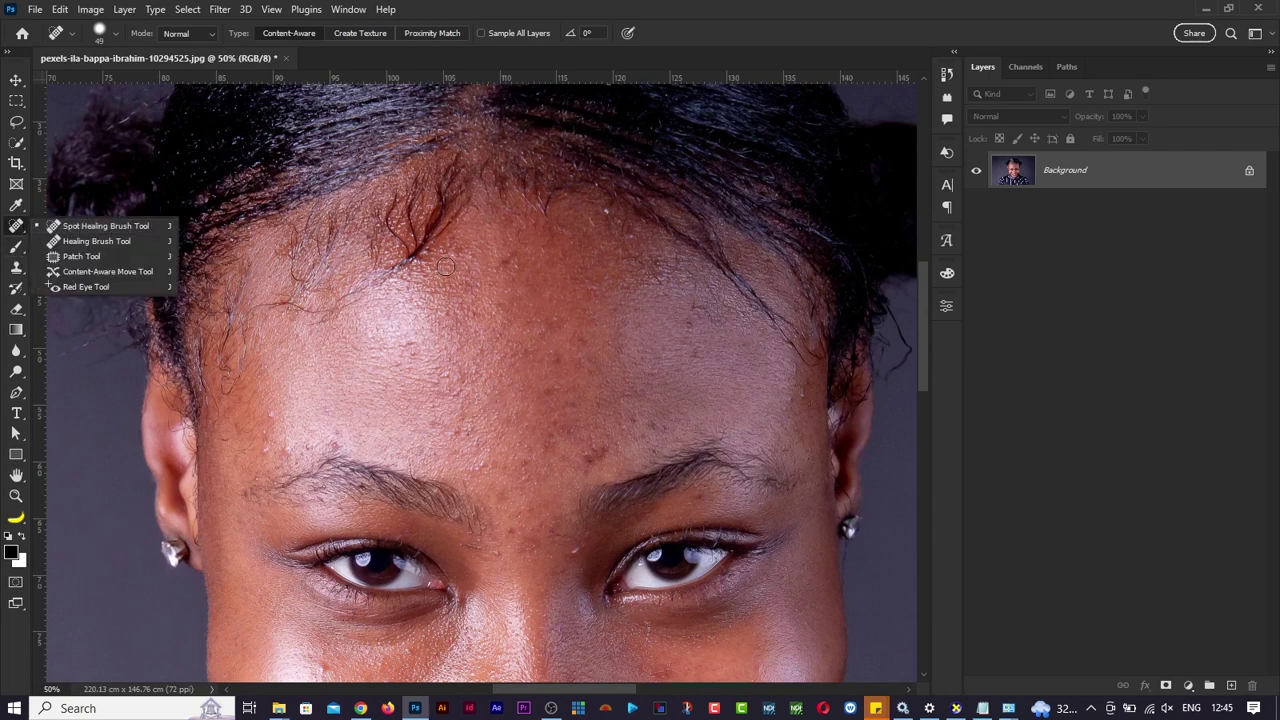
left_click(453, 256)
left_click(490, 259)
left_click(506, 261)
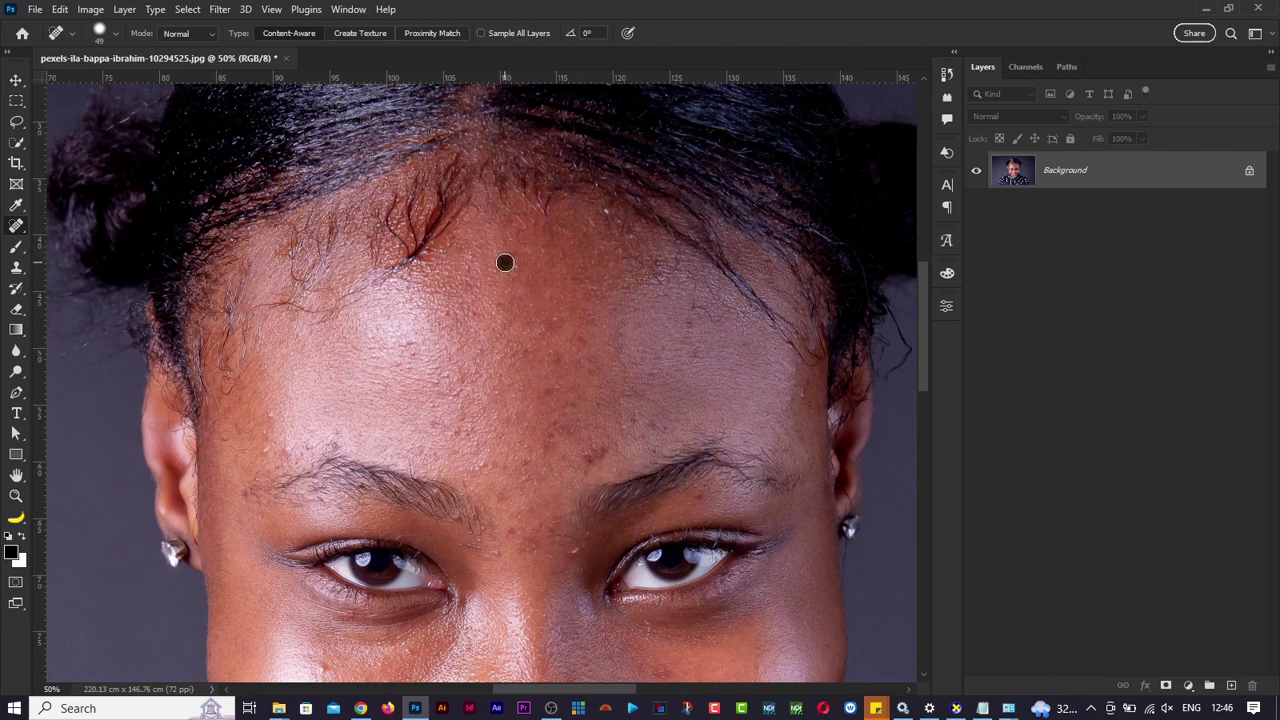
left_click(510, 257)
left_click(415, 355)
Try healing the centre of the forehead in one dab with a 401 px brush, and undo it.
left_click_drag(494, 376, 571, 400)
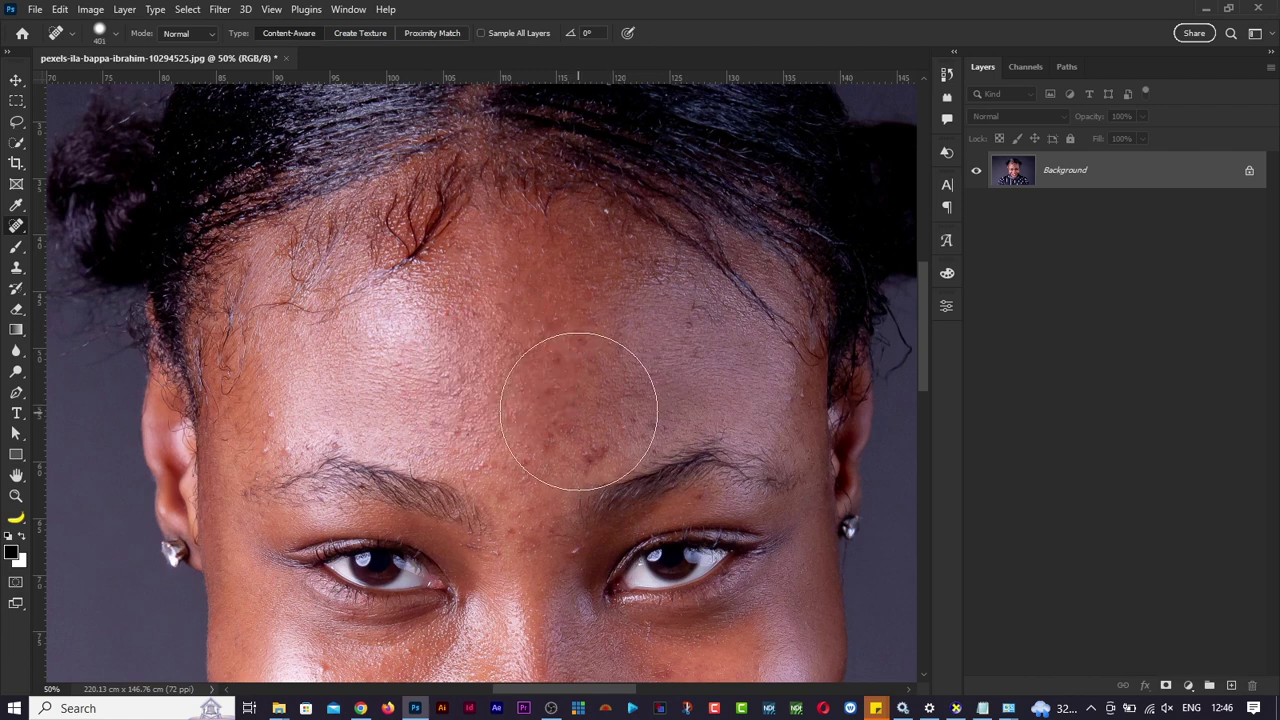
left_click(571, 400)
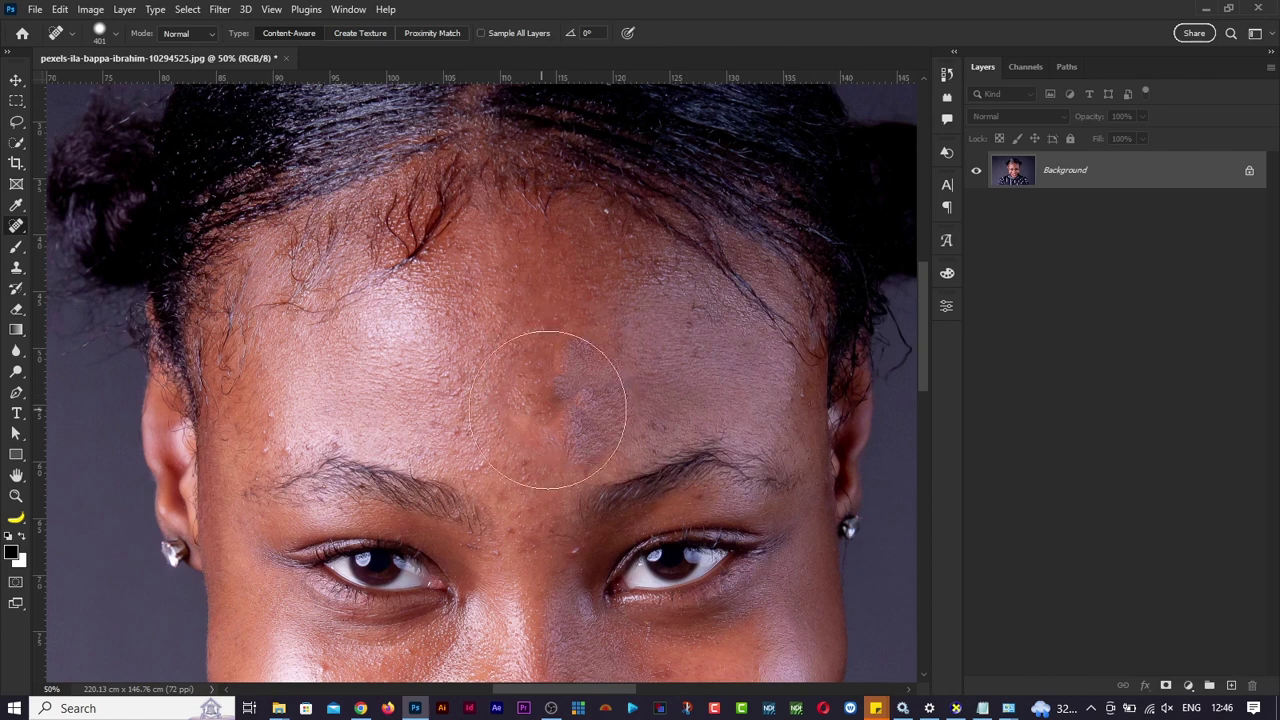
key("ctrl+z")
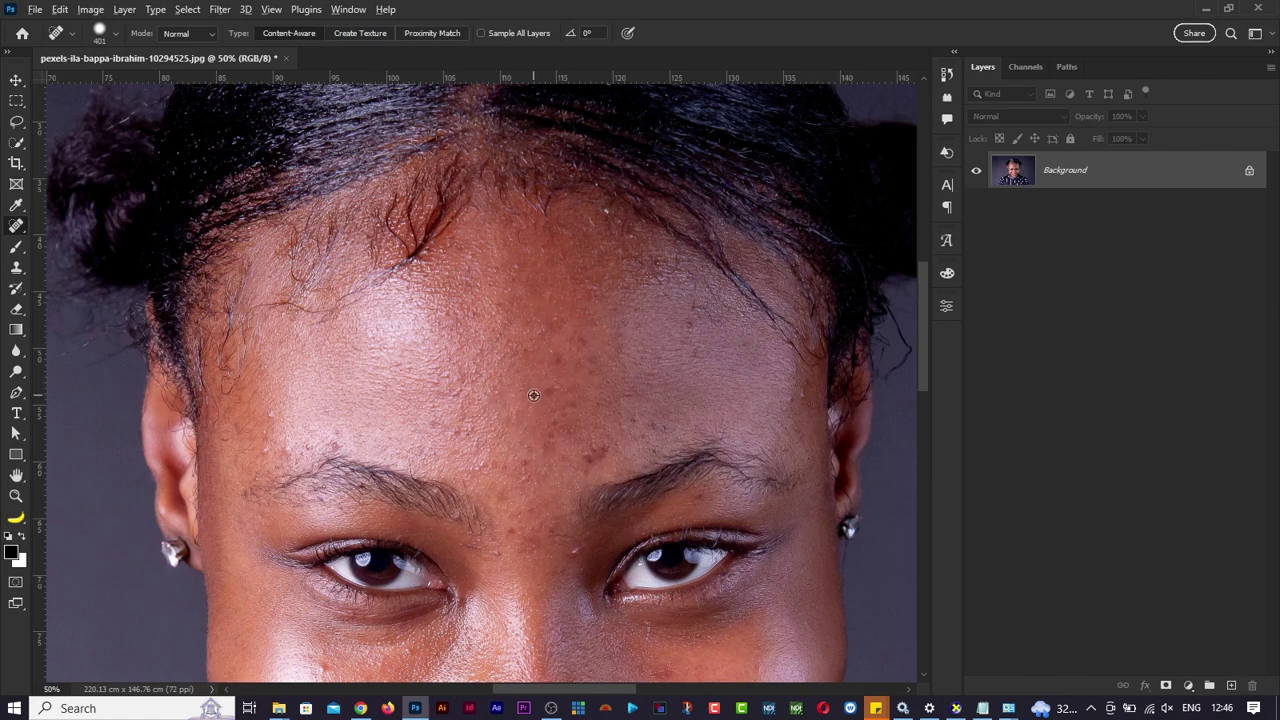
Reduce the brush to 41 px and heal the spots between the eyebrows, mid-forehead and above the outer left eyebrow.
left_click_drag(534, 396, 473, 395)
left_click_drag(623, 423, 599, 408)
left_click(599, 454)
left_click(556, 359)
left_click(527, 464)
left_click(266, 431)
left_click(306, 444)
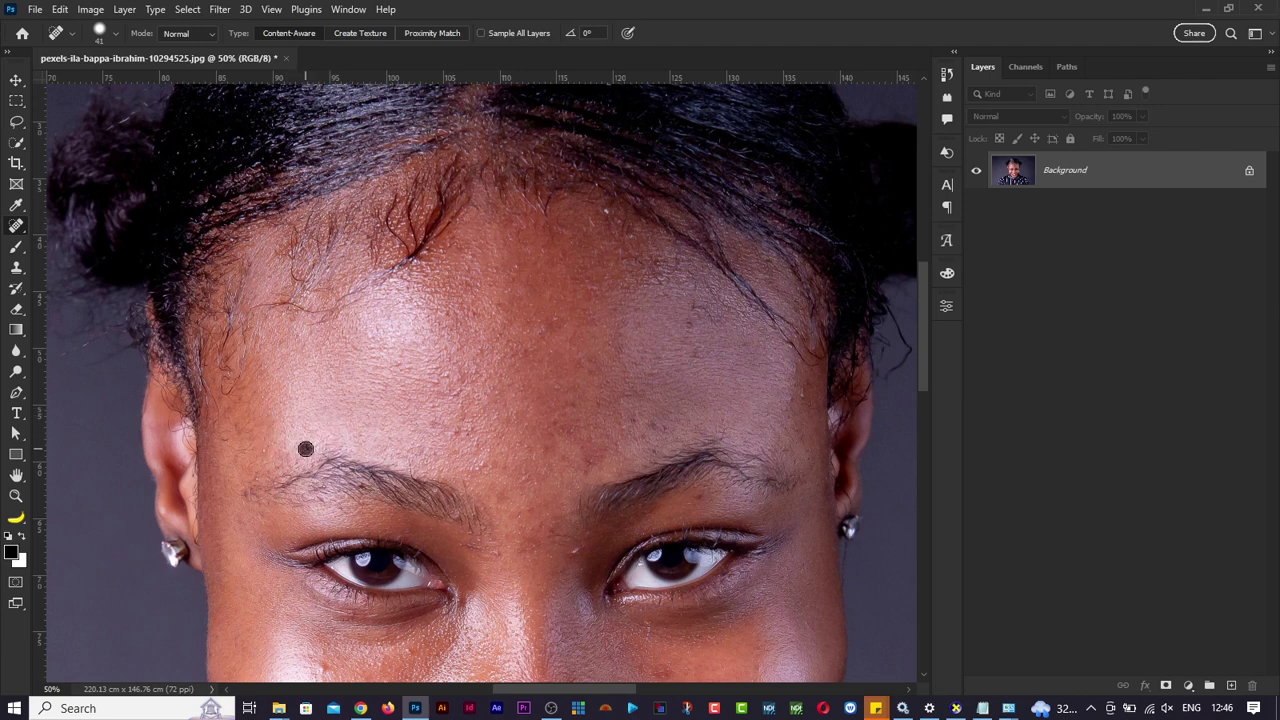
Heal the spots in the upper middle of the forehead and the marks along the right temple.
right_click(13, 229)
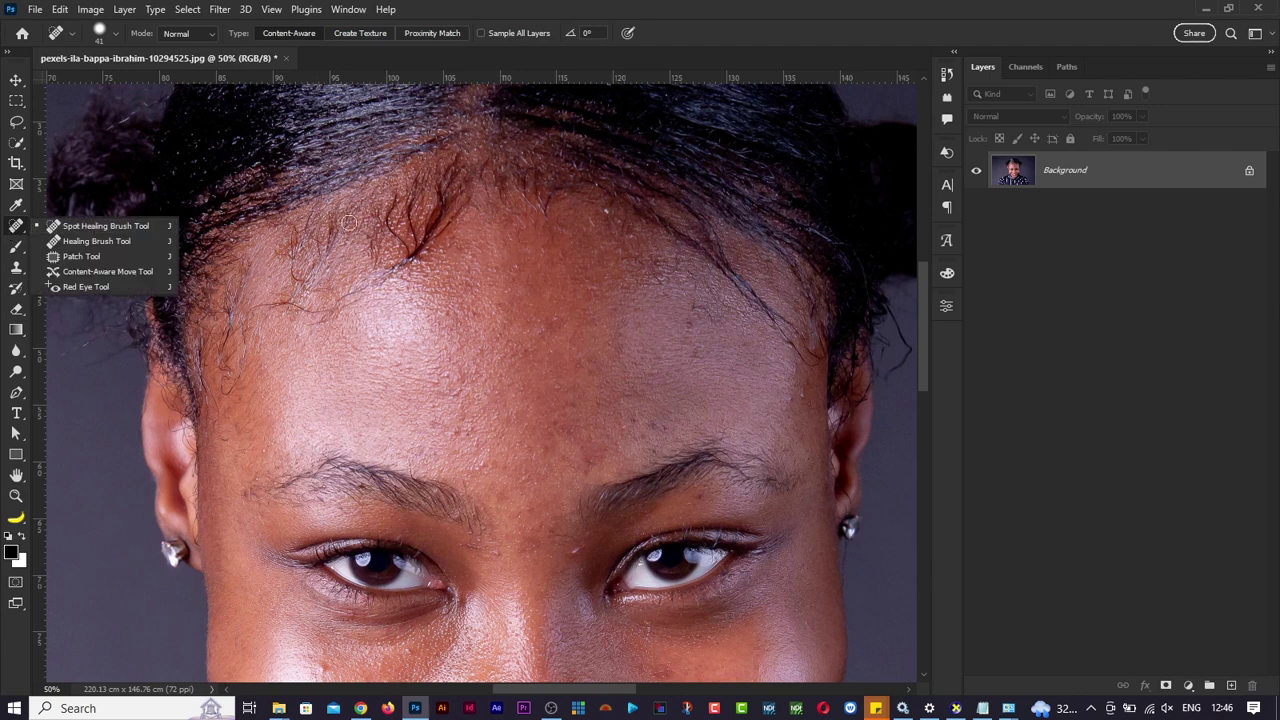
left_click(545, 326)
left_click(554, 317)
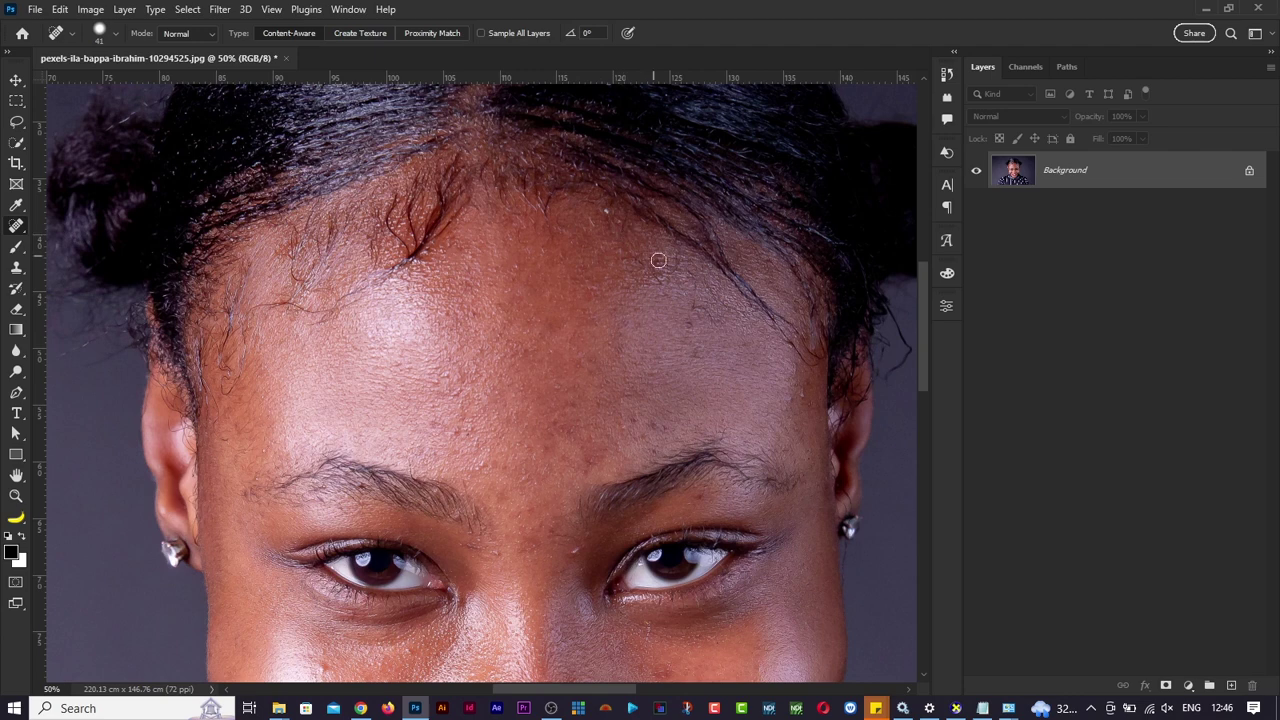
left_click(792, 397)
left_click(793, 364)
left_click(789, 348)
Heal the bumps between the eyes and the small marks above the left eyebrow and in the upper forehead.
scroll(666, 507, "down", 2)
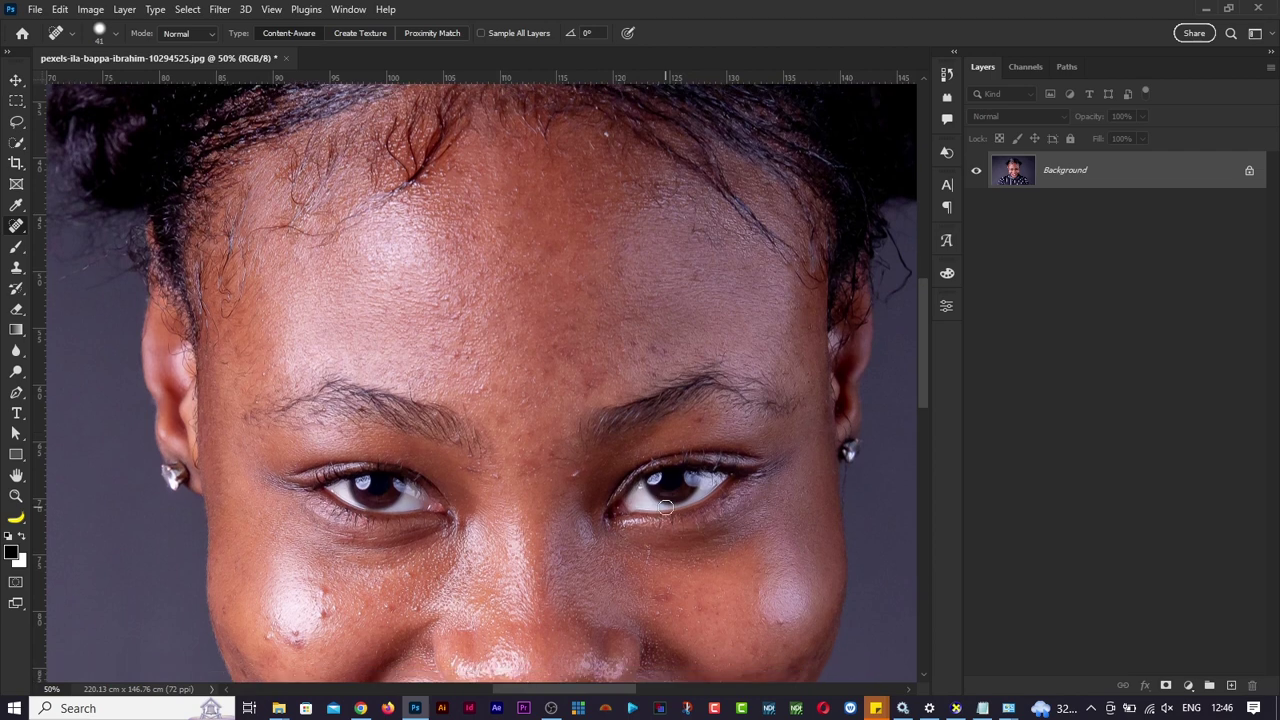
left_click(577, 477)
left_click(495, 479)
left_click(459, 316)
left_click(446, 298)
left_click(434, 306)
left_click(516, 191)
Heal the pimples around the shiny highlight on the left cheek.
scroll(536, 318, "down", 4)
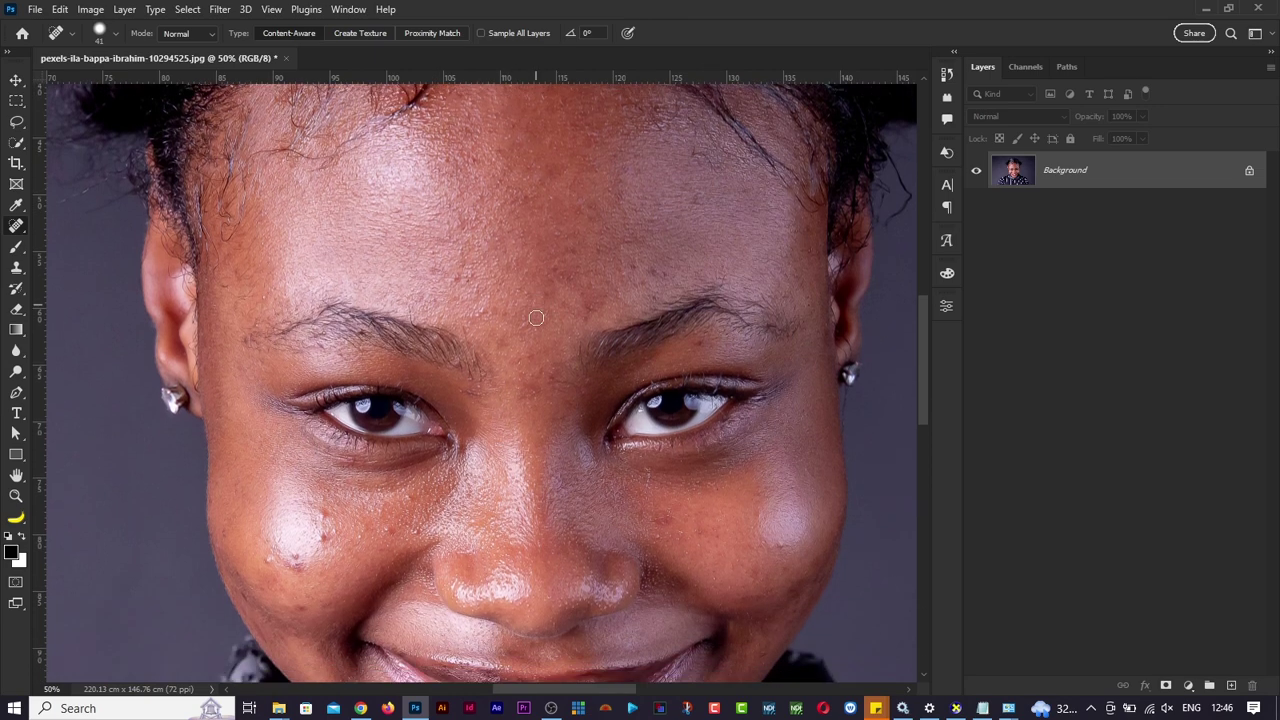
scroll(536, 318, "down", 1)
left_click(324, 364)
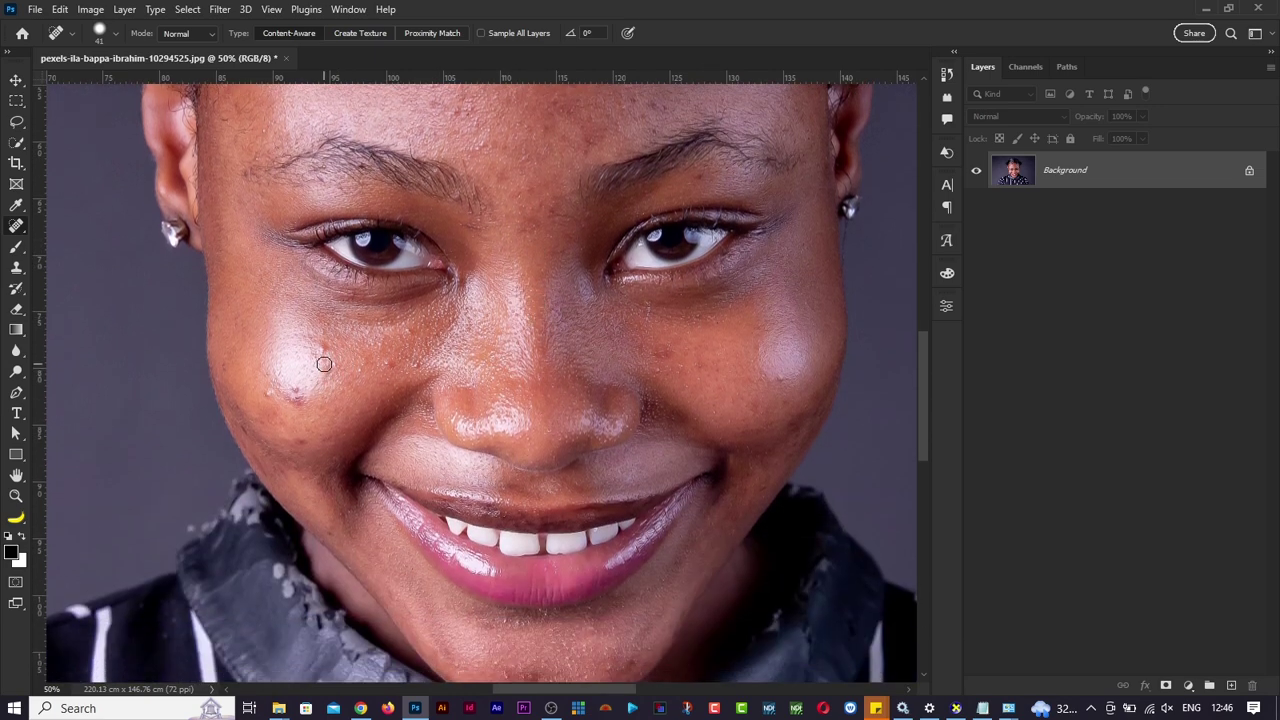
left_click(323, 350)
left_click(267, 394)
left_click(293, 388)
left_click(295, 398)
Heal the smaller spots between the left cheek highlight and the nose, plus one on the lower cheek.
left_click(390, 366)
left_click(331, 360)
left_click(415, 365)
left_click(408, 331)
right_click(20, 233)
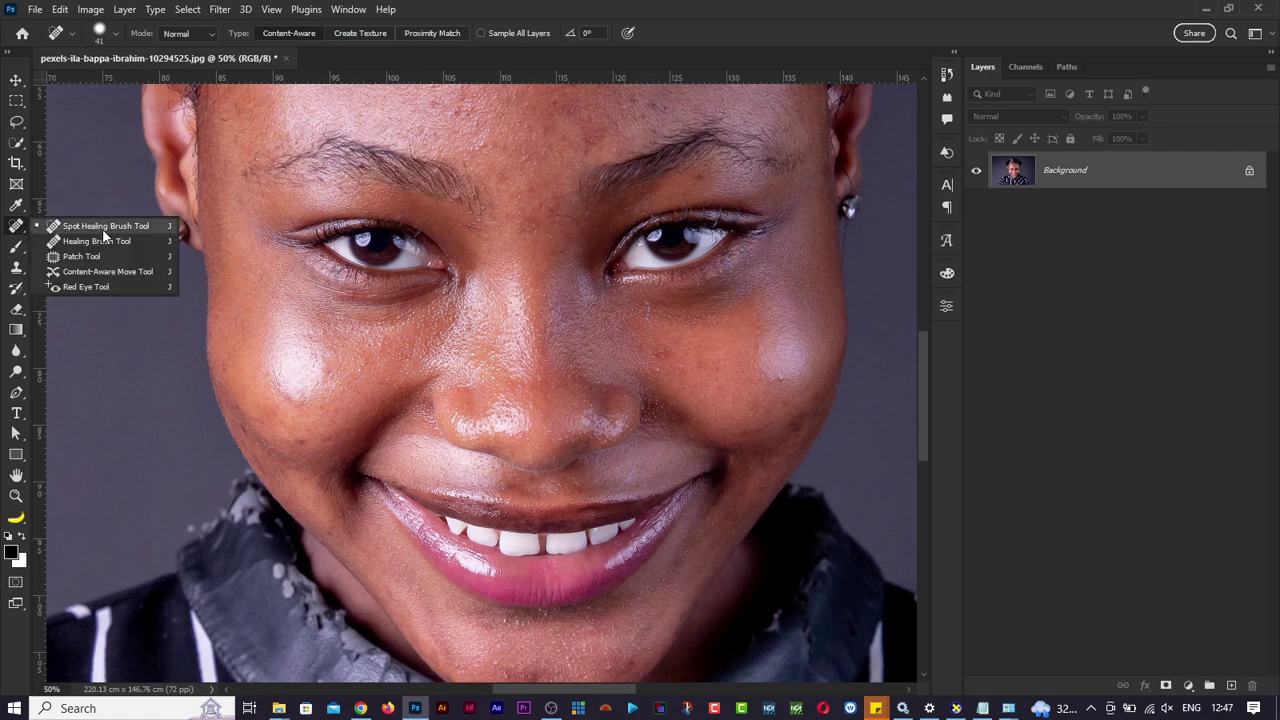
left_click(358, 376)
left_click(361, 367)
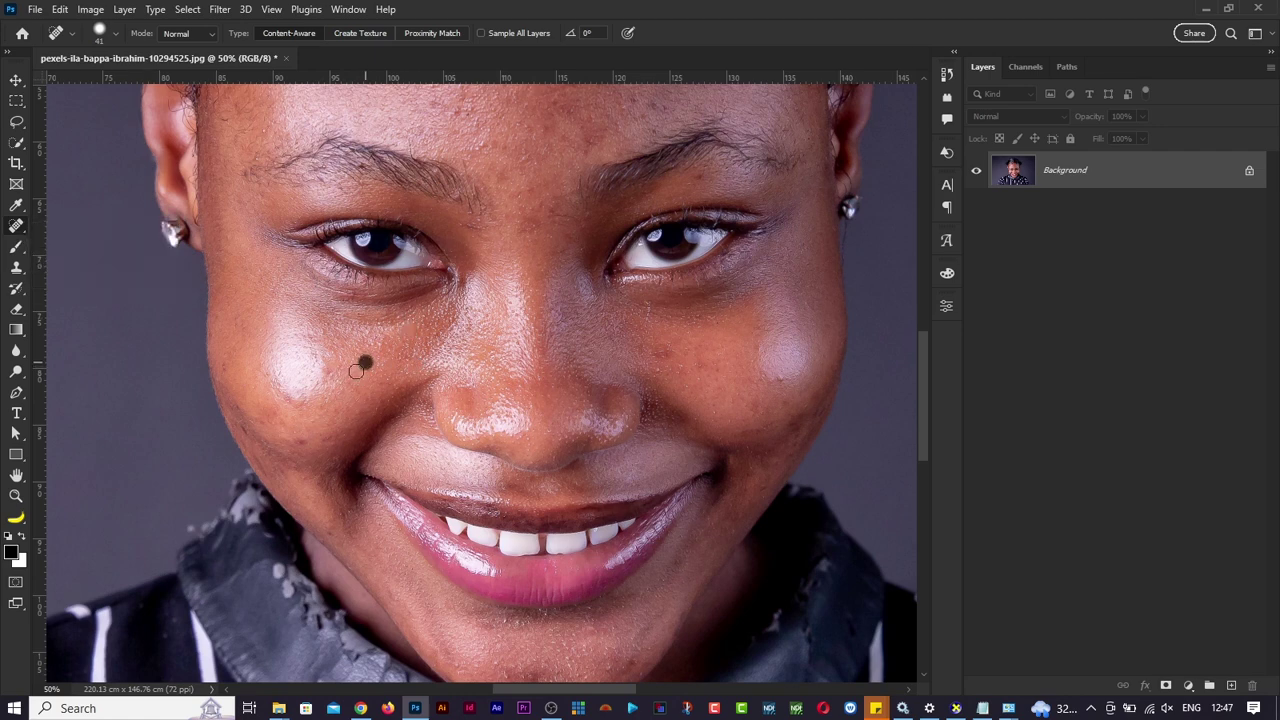
left_click(301, 441)
Heal the dark spots and uneven patches along the bottom of the chin with the 41 px Spot Healing Brush.
scroll(680, 583, "down", 3)
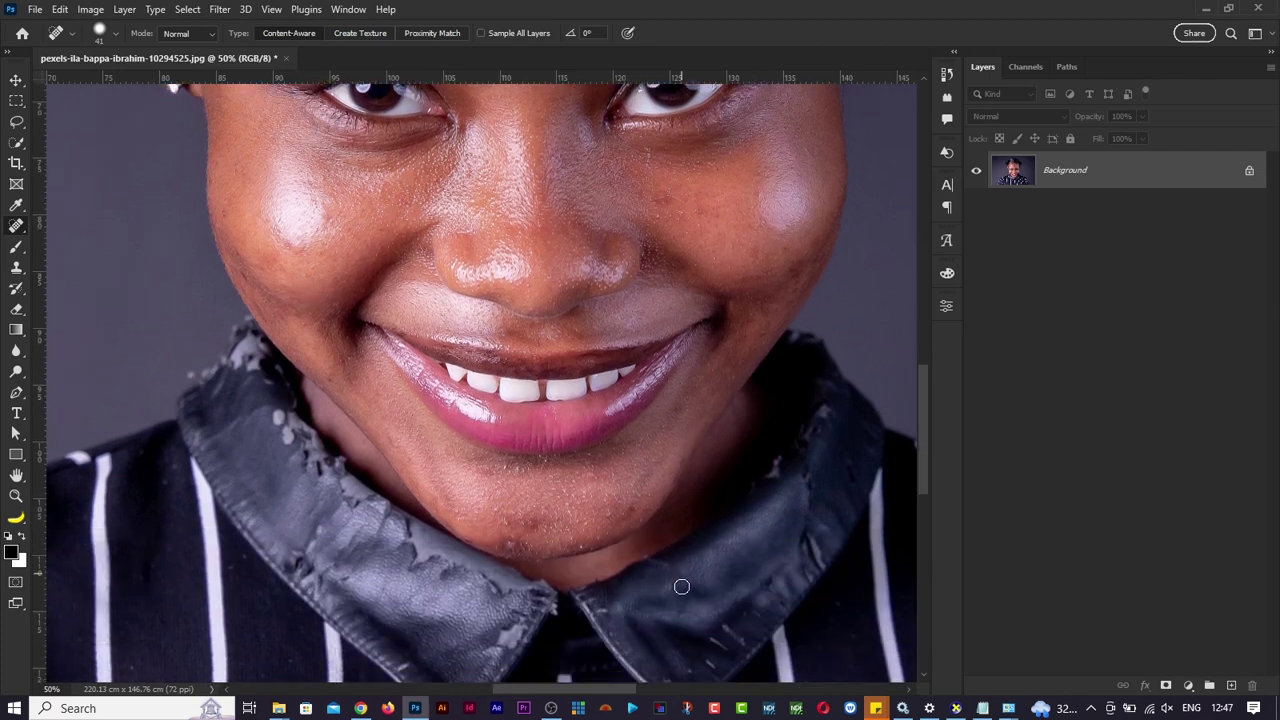
left_click(628, 510)
left_click(608, 516)
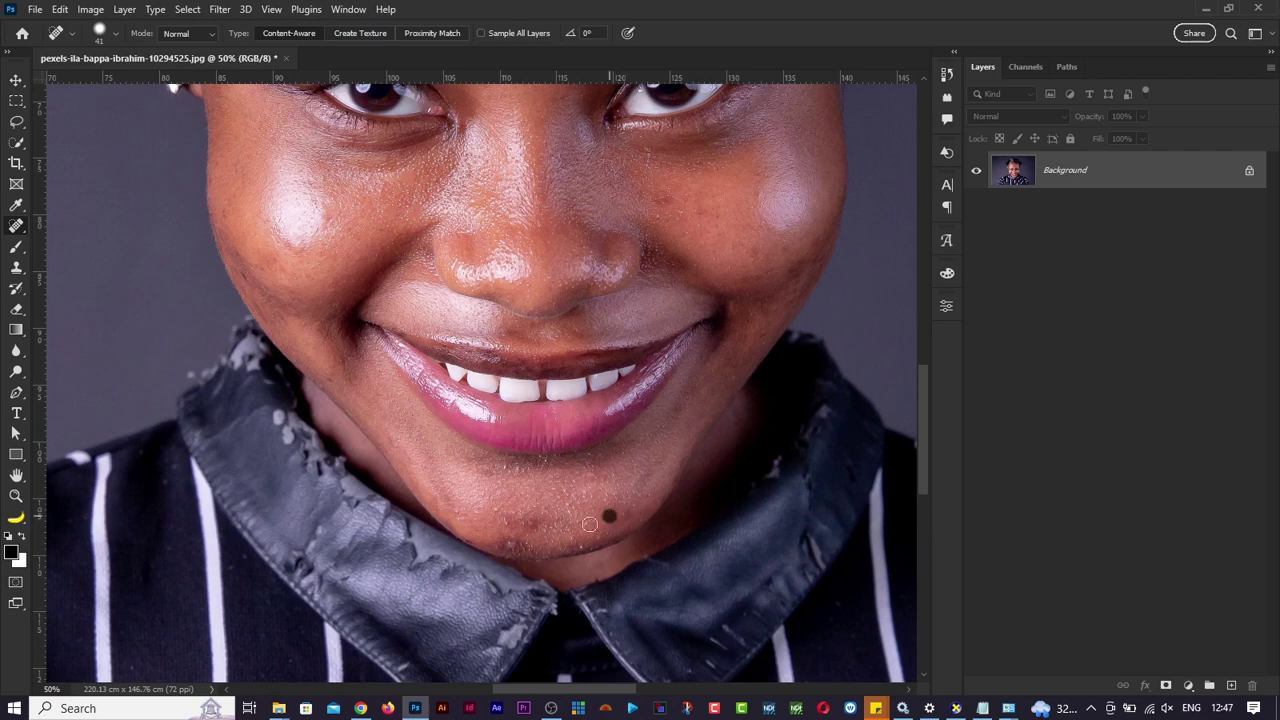
left_click(507, 538)
left_click(509, 541)
left_click(530, 521)
left_click(512, 522)
left_click(516, 528)
scroll(533, 530, "up", 4)
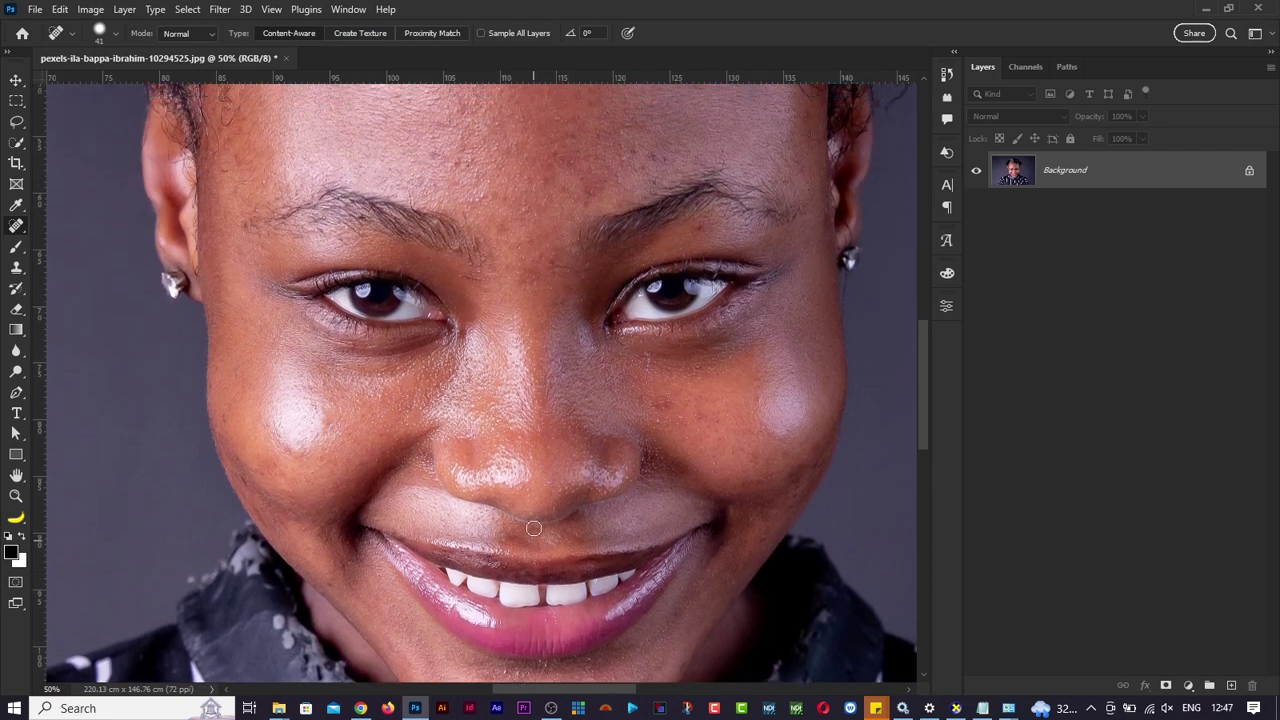
scroll(533, 528, "up", 3)
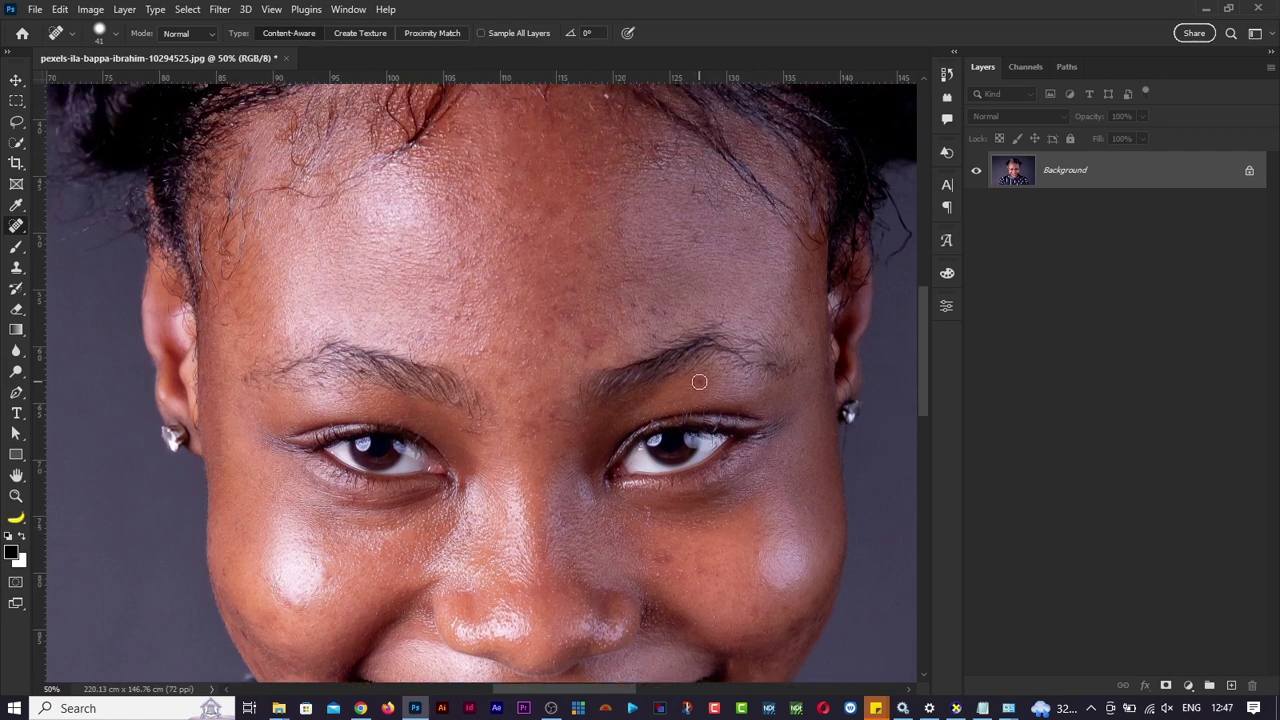
scroll(700, 296, "up", 2)
scroll(520, 360, "up", 1)
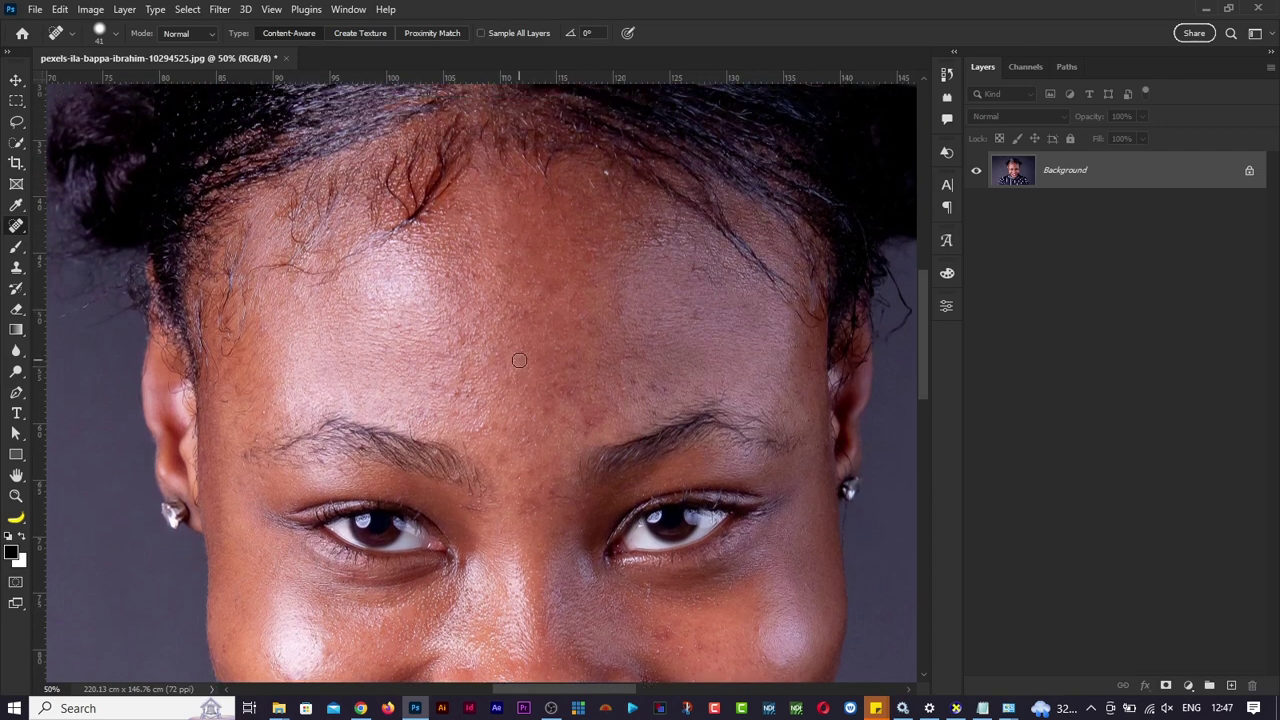
Heal one more small spot on the lower forehead, just above the inner end of the left eyebrow.
left_click(463, 394)
scroll(495, 322, "down", 2)
scroll(495, 322, "down", 1)
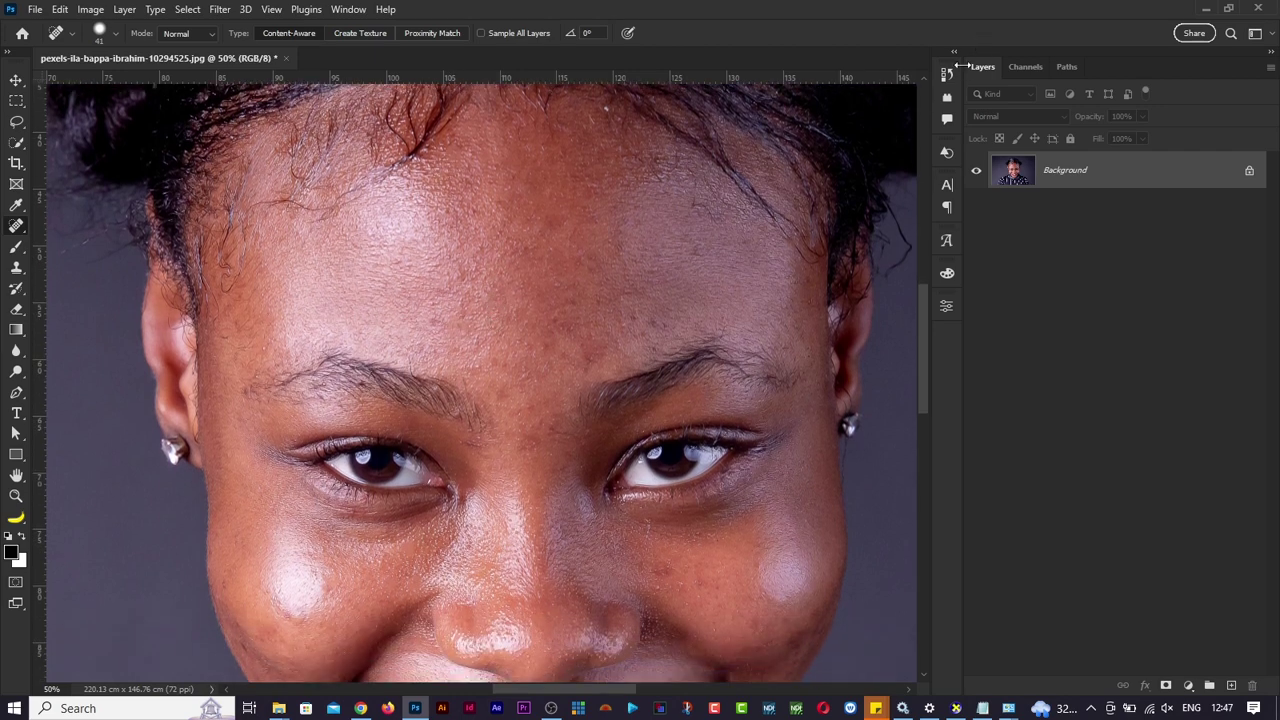
Compare the original opened photo with the latest healed state in the History, looking at the forehead and cheeks.
left_click(947, 76)
scroll(644, 354, "right", 5)
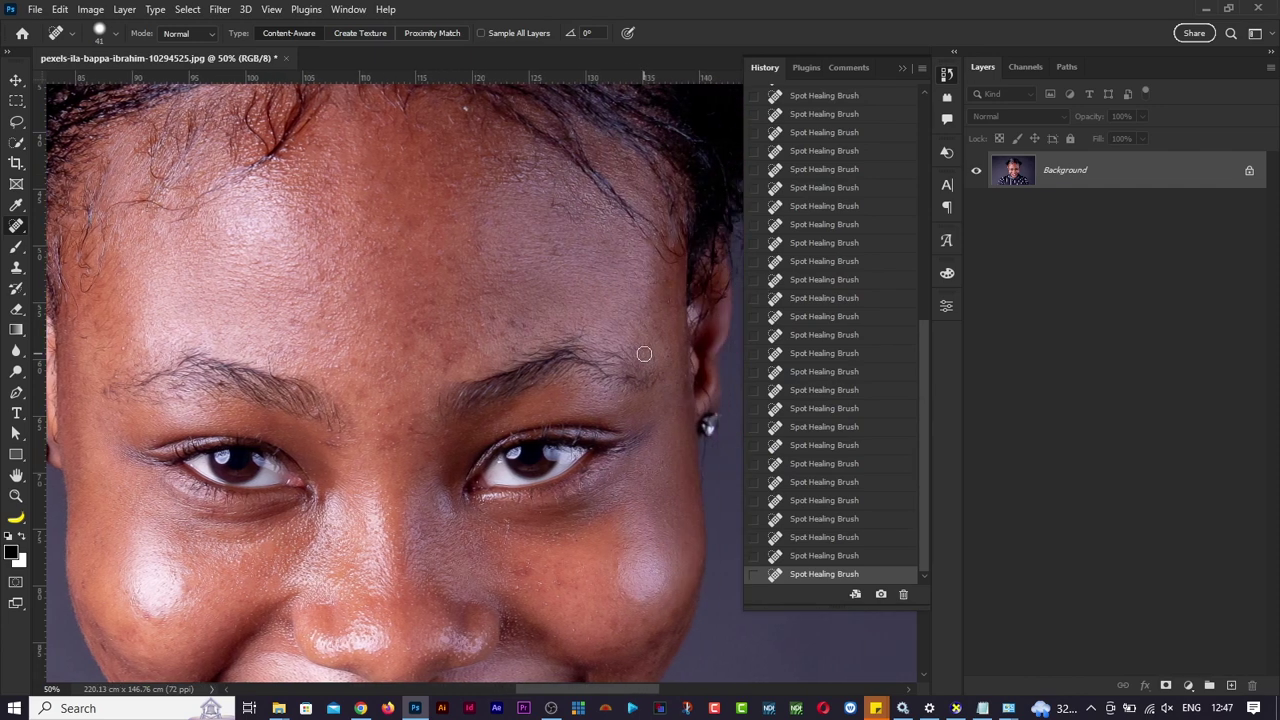
left_click_drag(921, 352, 919, 102)
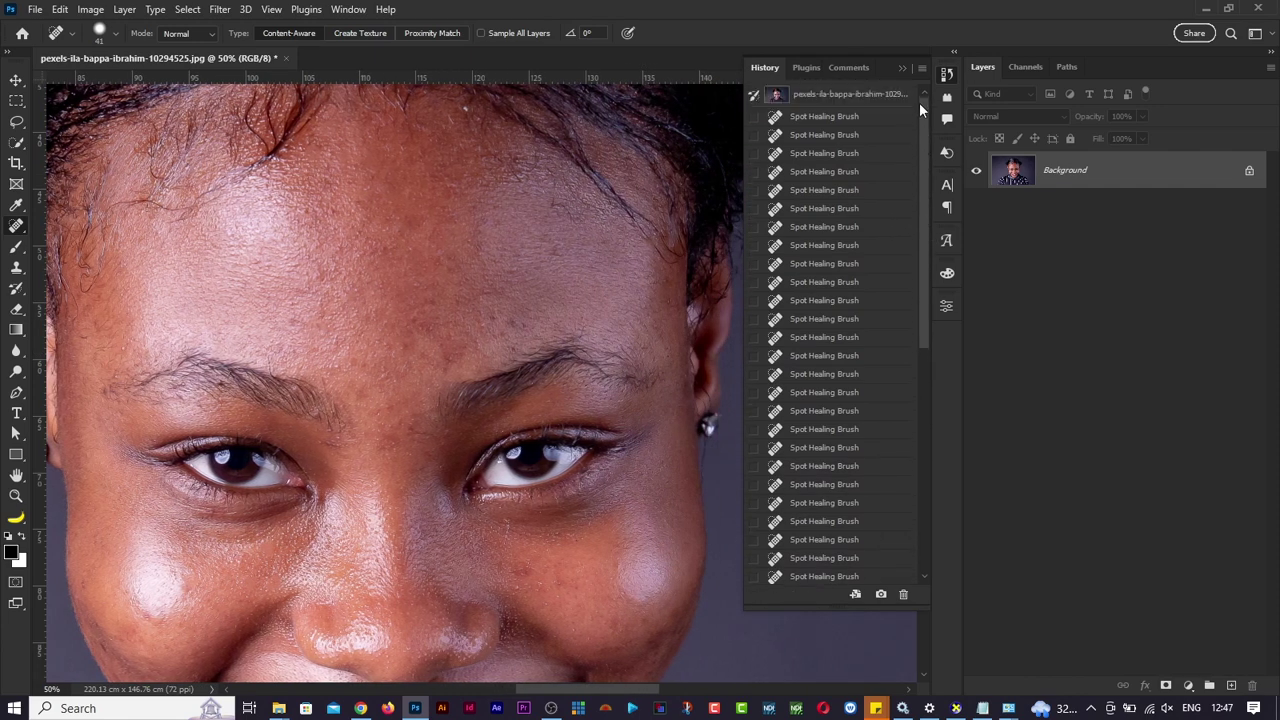
left_click(843, 98)
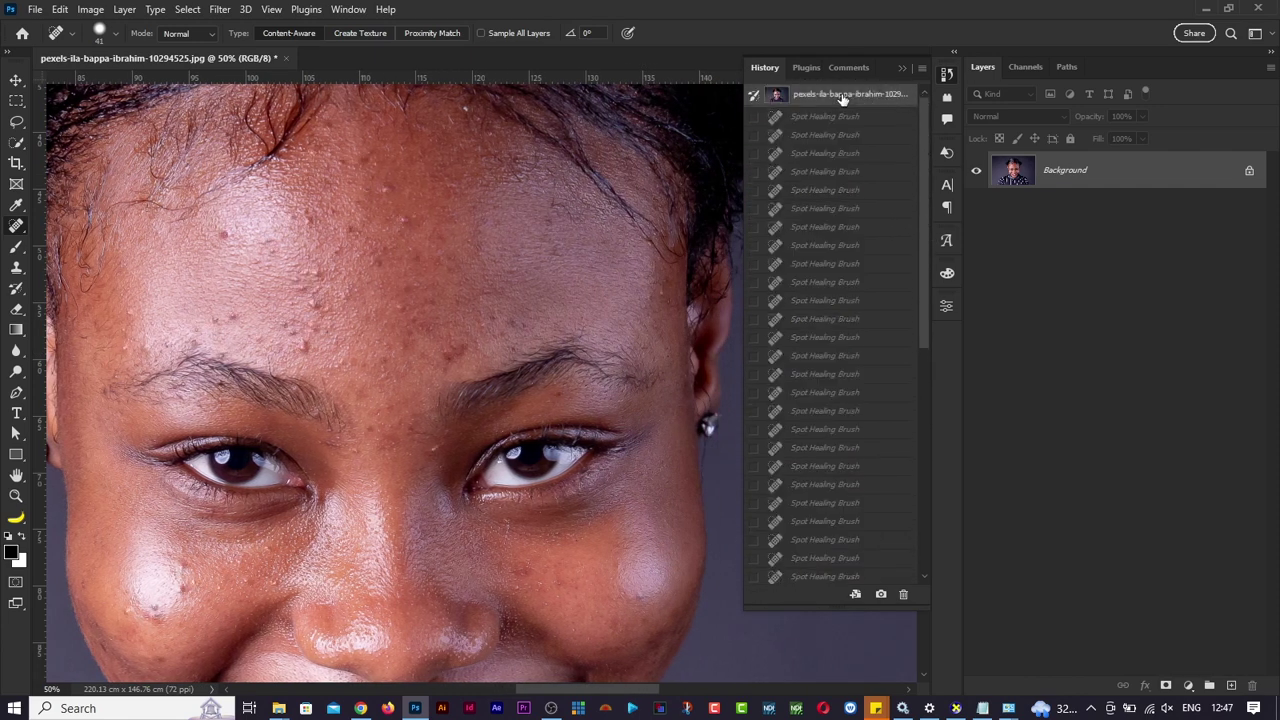
scroll(850, 512, "down", 8)
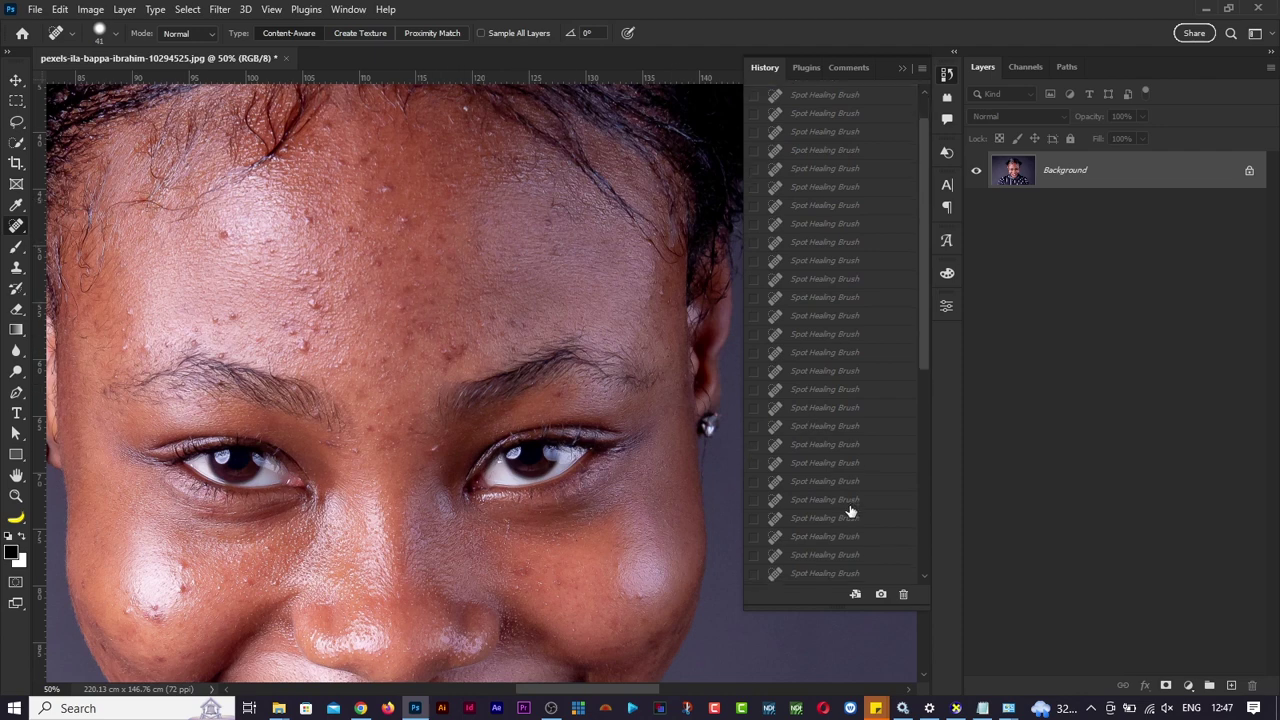
left_click(825, 574)
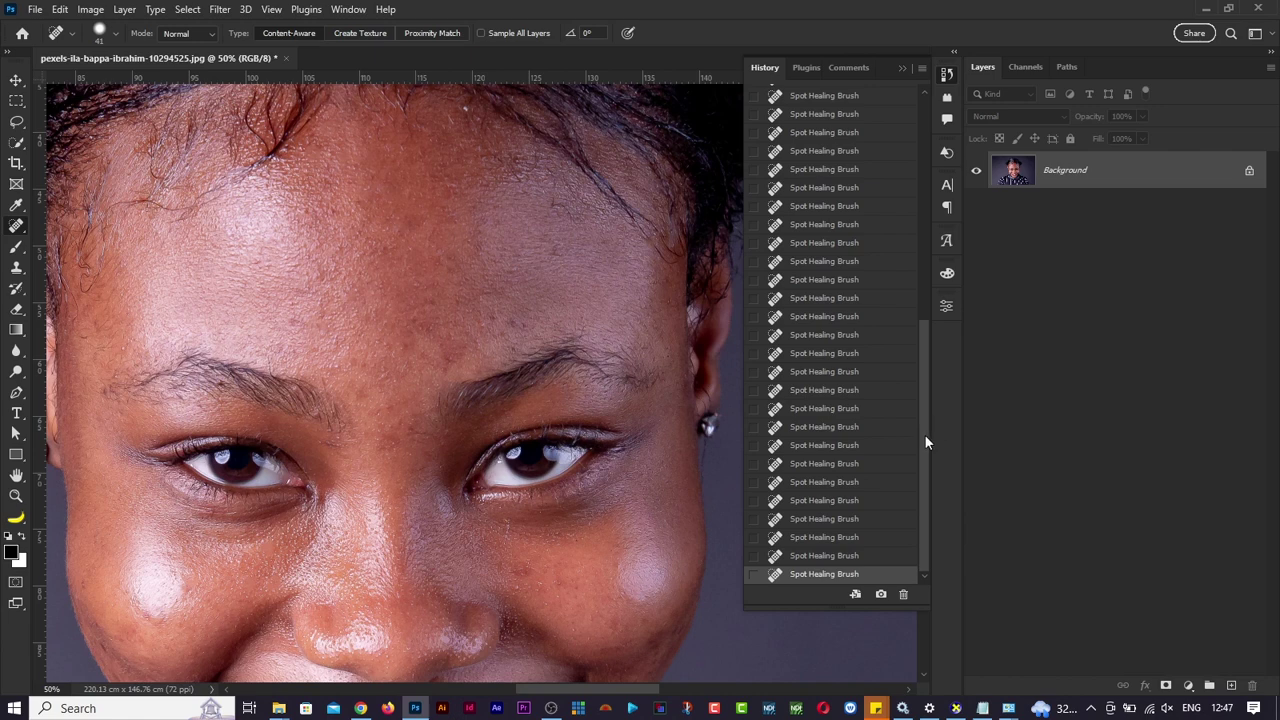
Compare the whole face before and after healing through the History, return to the latest state and close the History.
left_click_drag(925, 442, 940, 213)
left_click(890, 94)
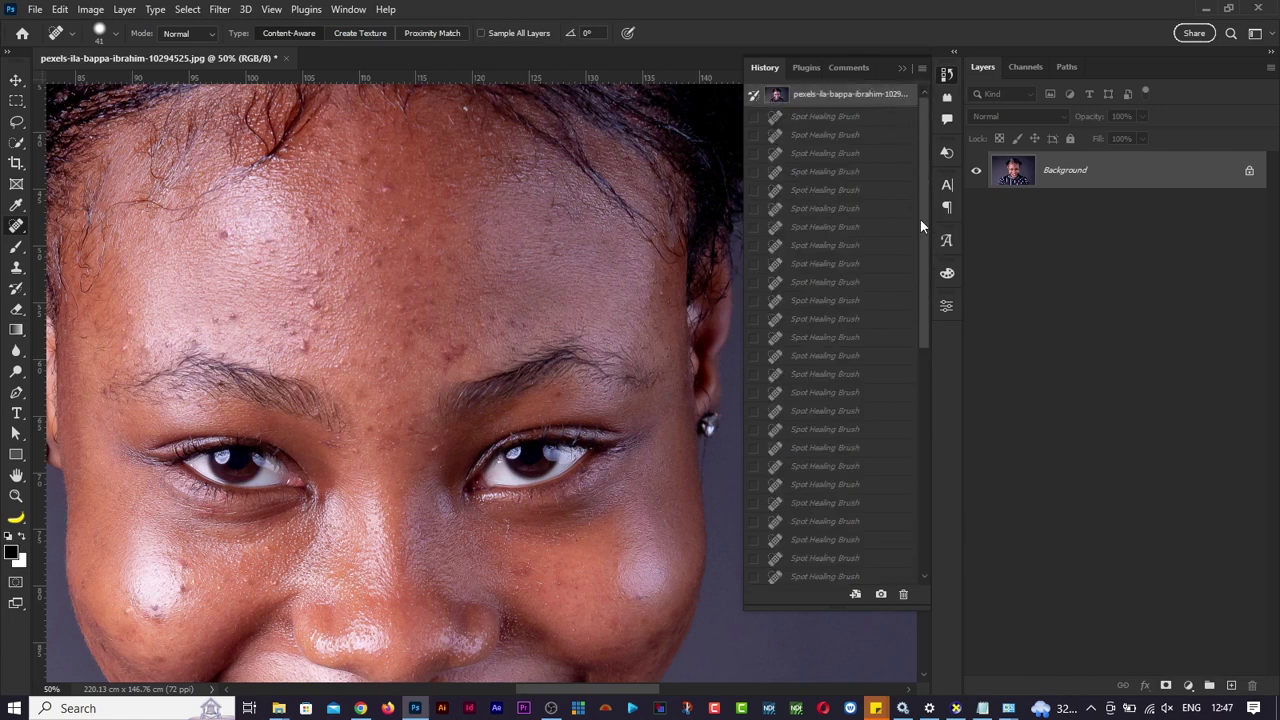
key("ctrl+minus")
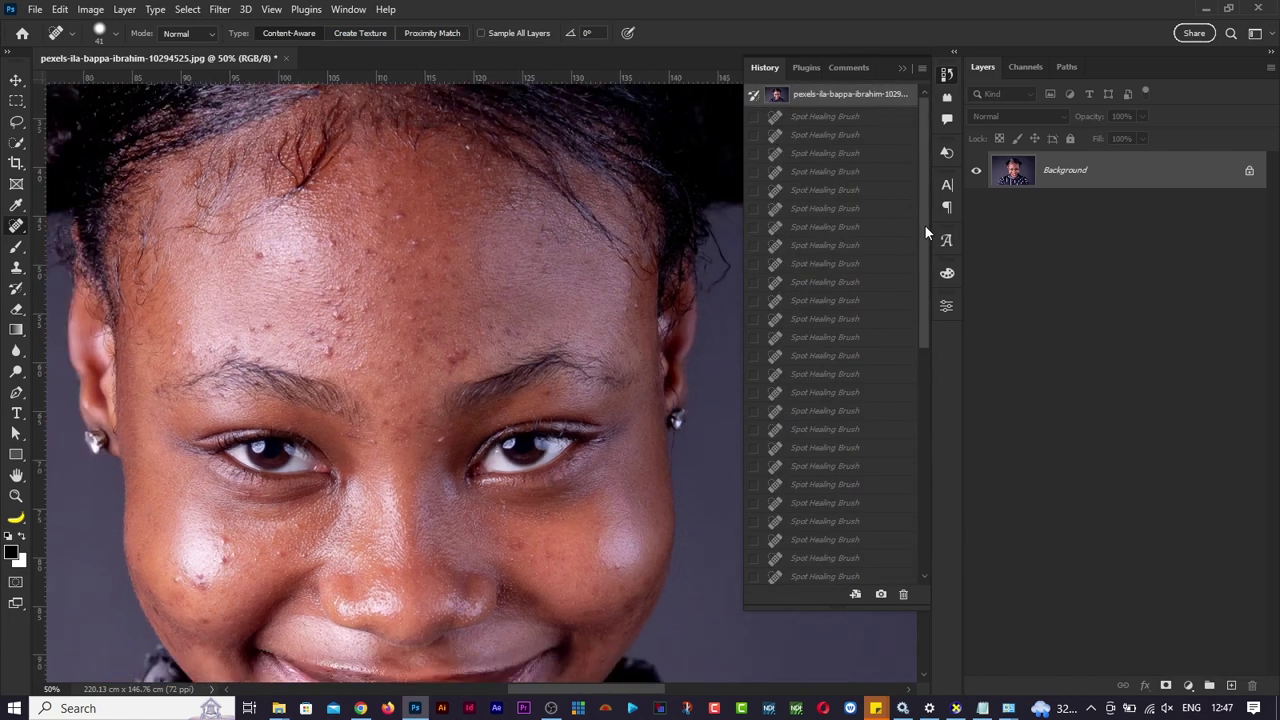
scroll(633, 497, "down", 2)
scroll(633, 497, "down", 1)
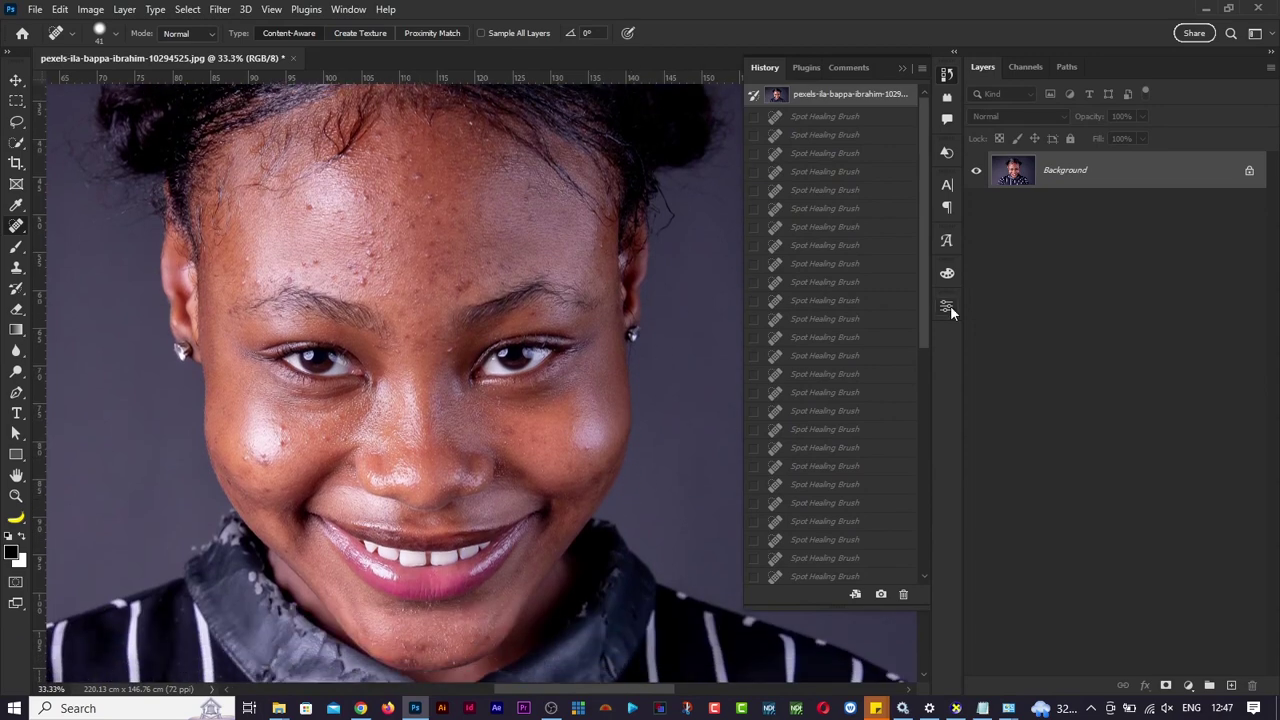
left_click_drag(928, 304, 924, 560)
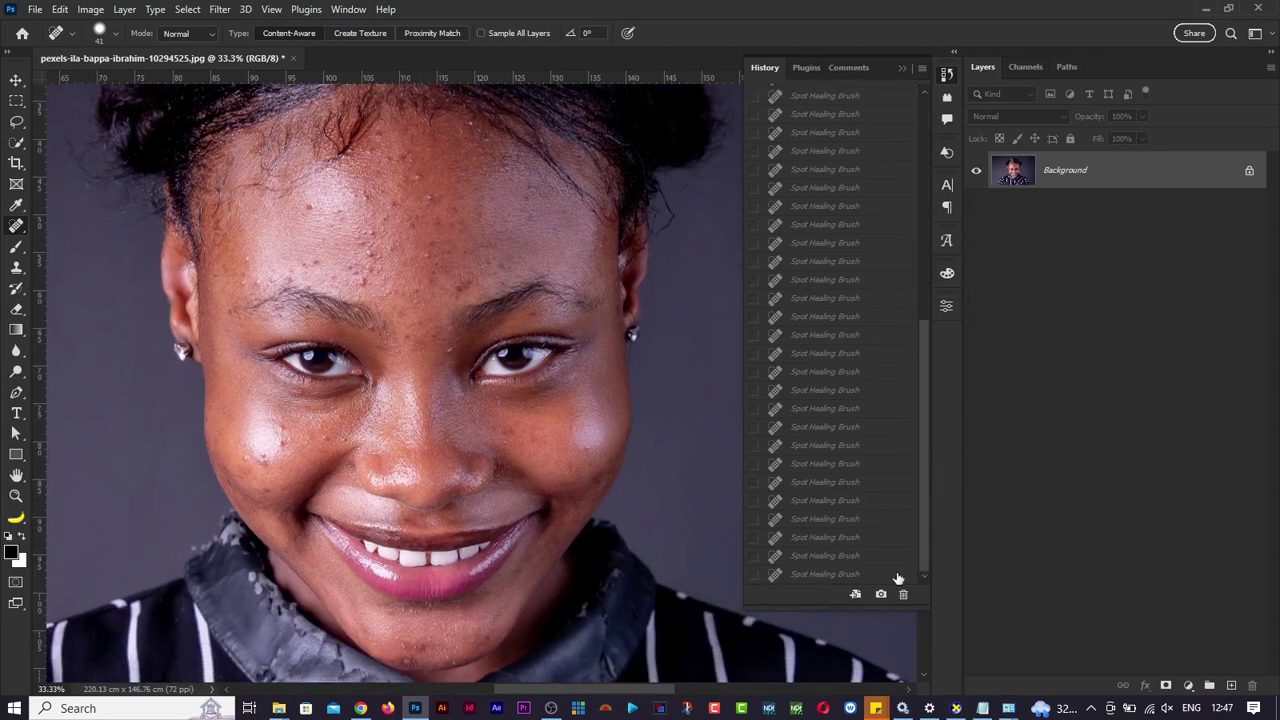
left_click(898, 575)
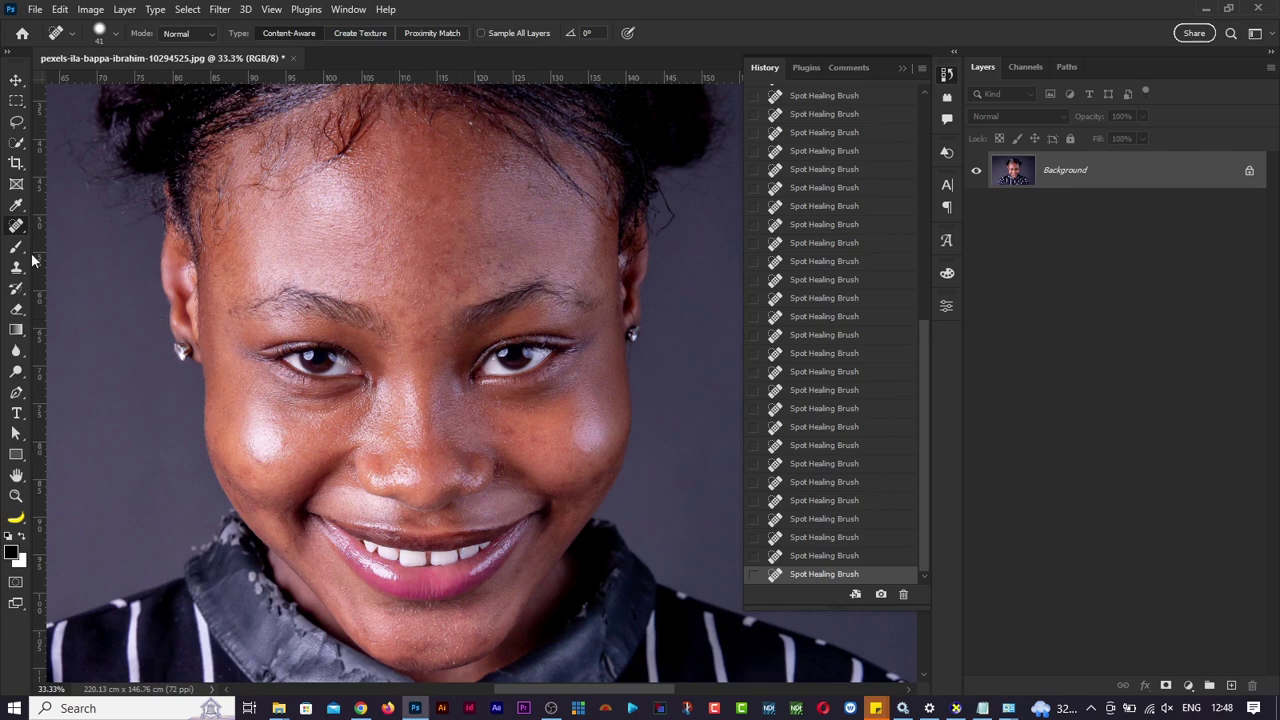
right_click(17, 228)
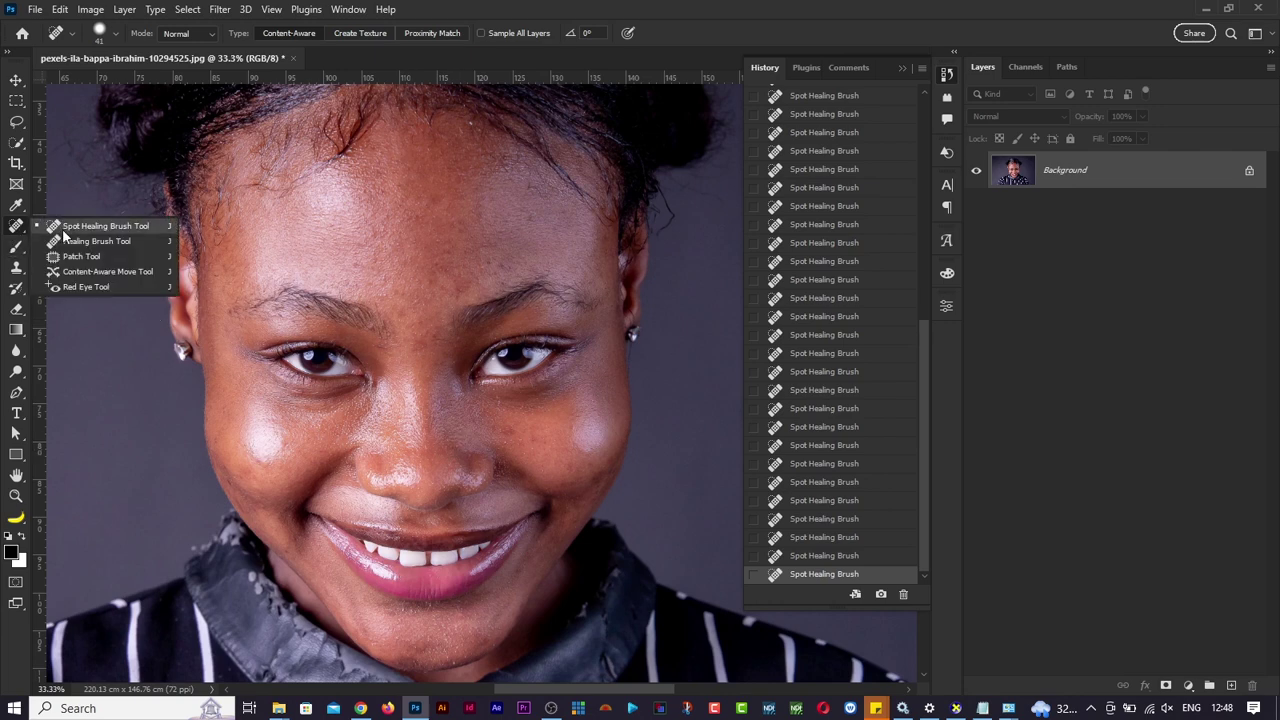
key("ctrl+minus")
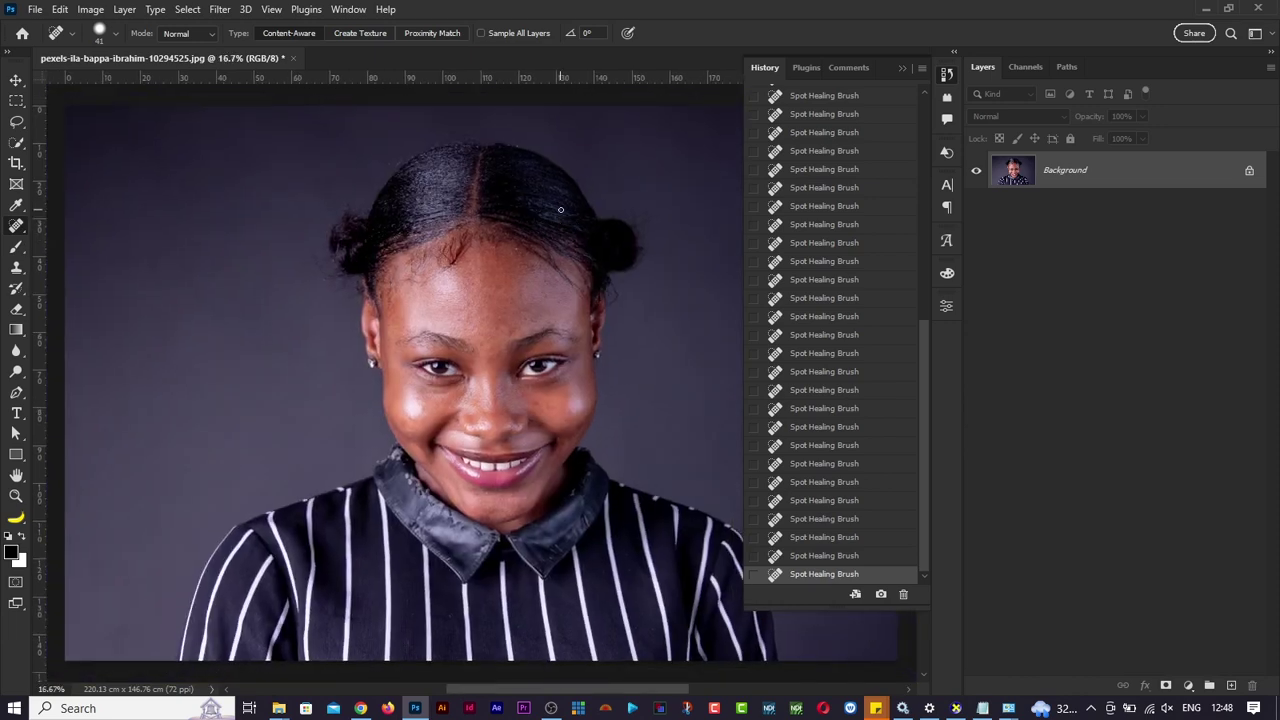
left_click(946, 75)
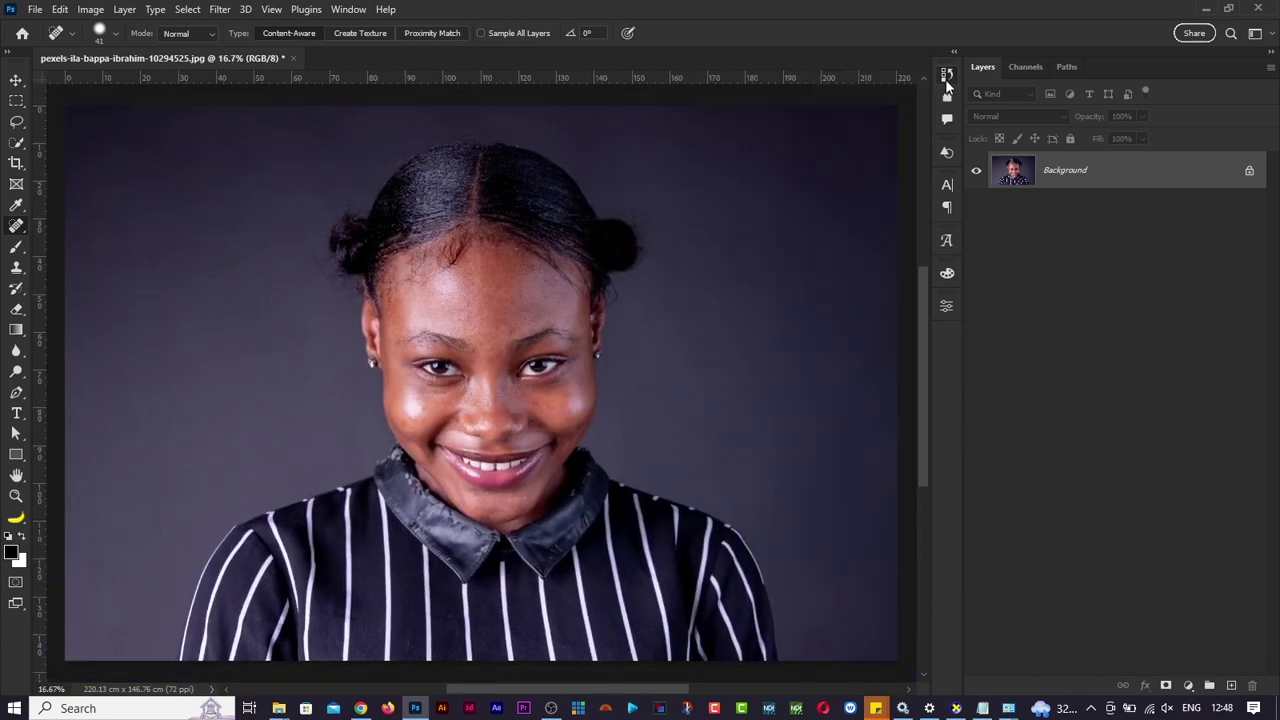
Switch to File Explorer and open the photo of the hand holding a banana from the New folder in Photoshop.
key("alt+Tab")
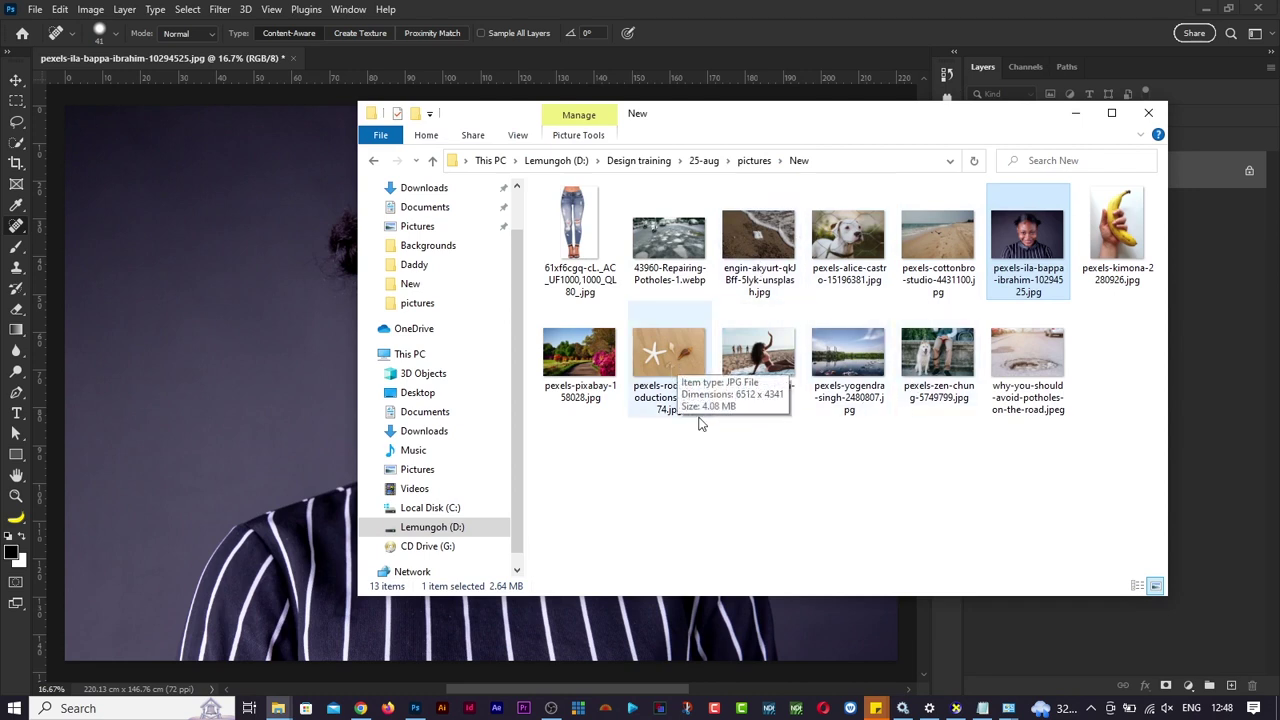
left_click_drag(1120, 225, 772, 31)
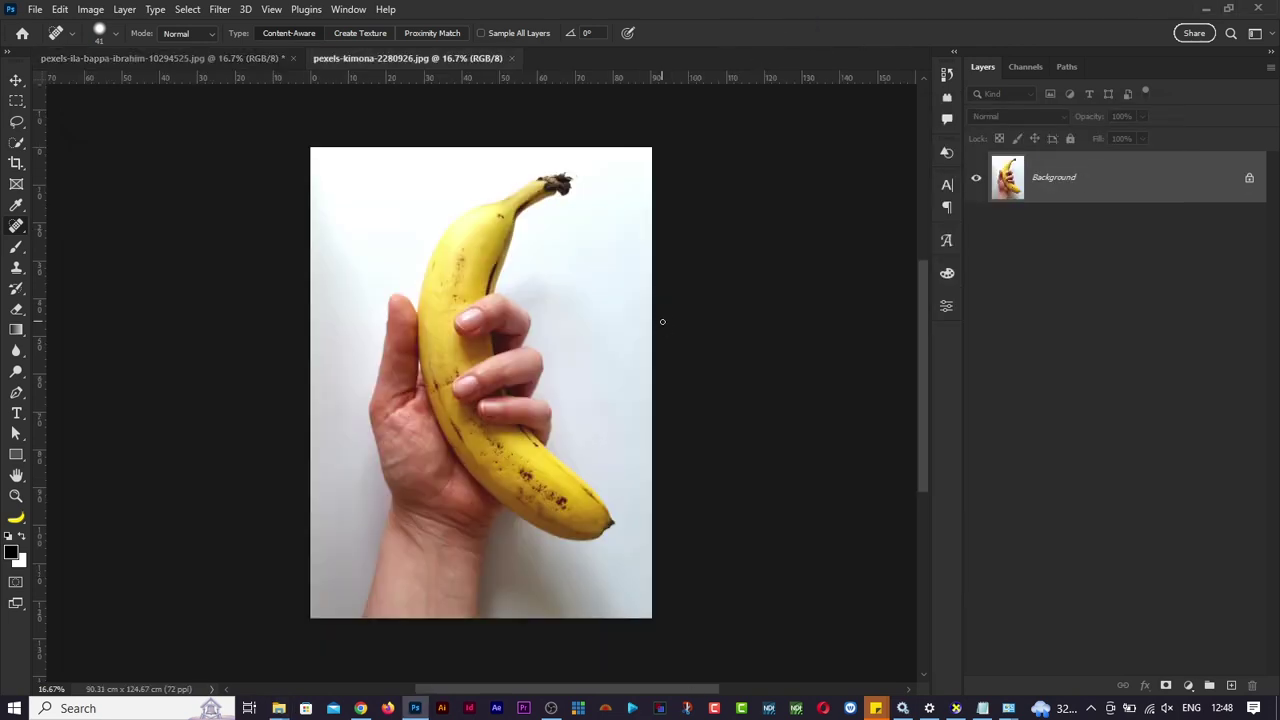
key("ctrl+plus")
key("ctrl+plus")
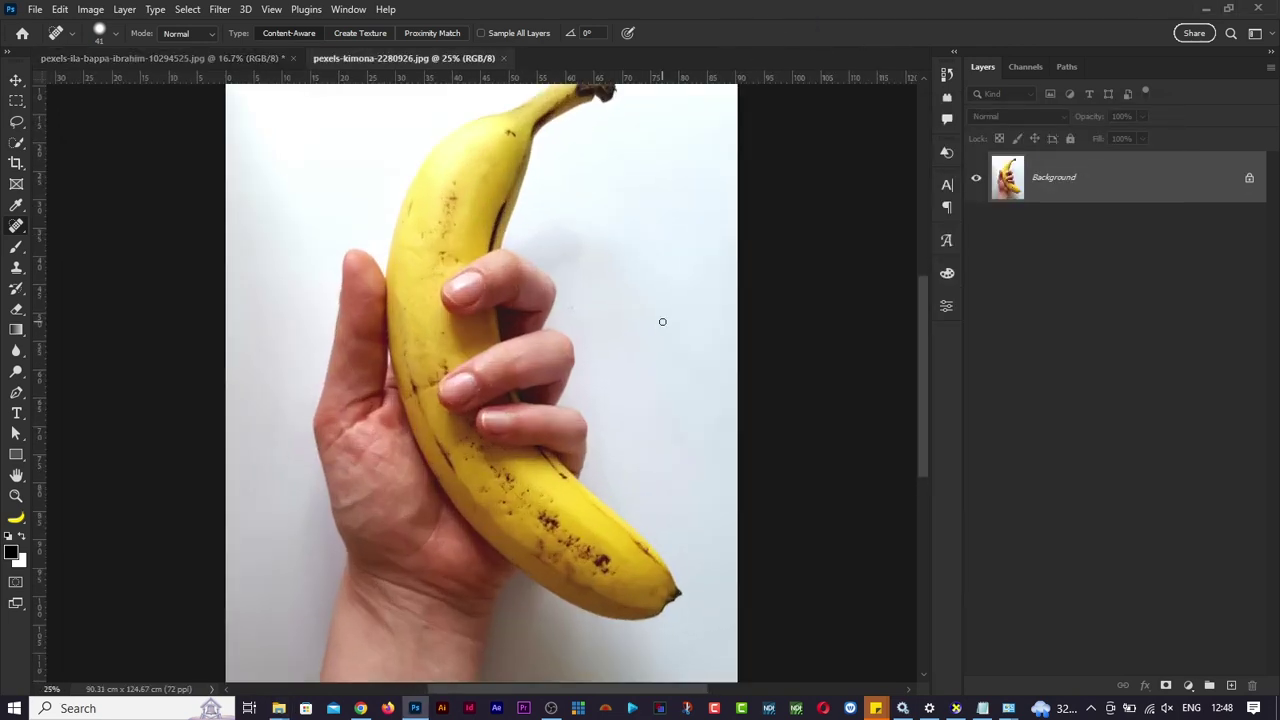
Heal the small spots near the banana's stem and the marks along its left edge with the 41 px Spot Healing Brush.
mouse_move(500, 140)
left_mouse_down()
mouse_move(512, 132)
mouse_move(503, 146)
left_mouse_up()
left_click_drag(527, 144, 519, 171)
left_click_drag(411, 204, 406, 225)
left_click_drag(458, 178, 451, 188)
left_click_drag(422, 233, 419, 257)
left_click_drag(402, 348, 474, 504)
left_click(447, 450)
left_click_drag(479, 484, 479, 487)
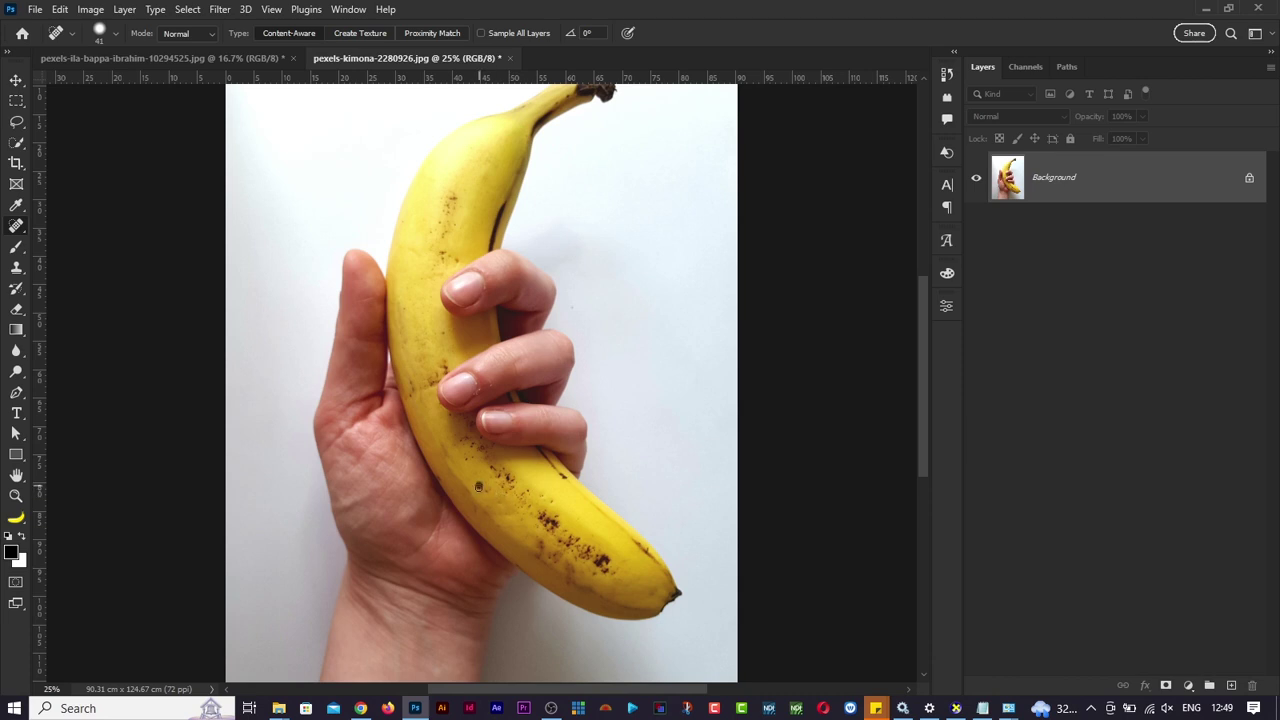
Heal the large dark blotches near the banana's lower end with a 145 px brush and the specks above the fingers with 97 px.
left_click(562, 476)
mouse_move(606, 567)
left_mouse_down()
mouse_move(552, 521)
mouse_move(576, 547)
mouse_move(593, 506)
mouse_move(630, 522)
mouse_move(619, 474)
mouse_move(604, 493)
mouse_move(592, 436)
left_mouse_up()
mouse_move(589, 526)
left_mouse_down()
mouse_move(575, 527)
mouse_move(568, 562)
mouse_move(530, 530)
left_mouse_up()
left_click(545, 535)
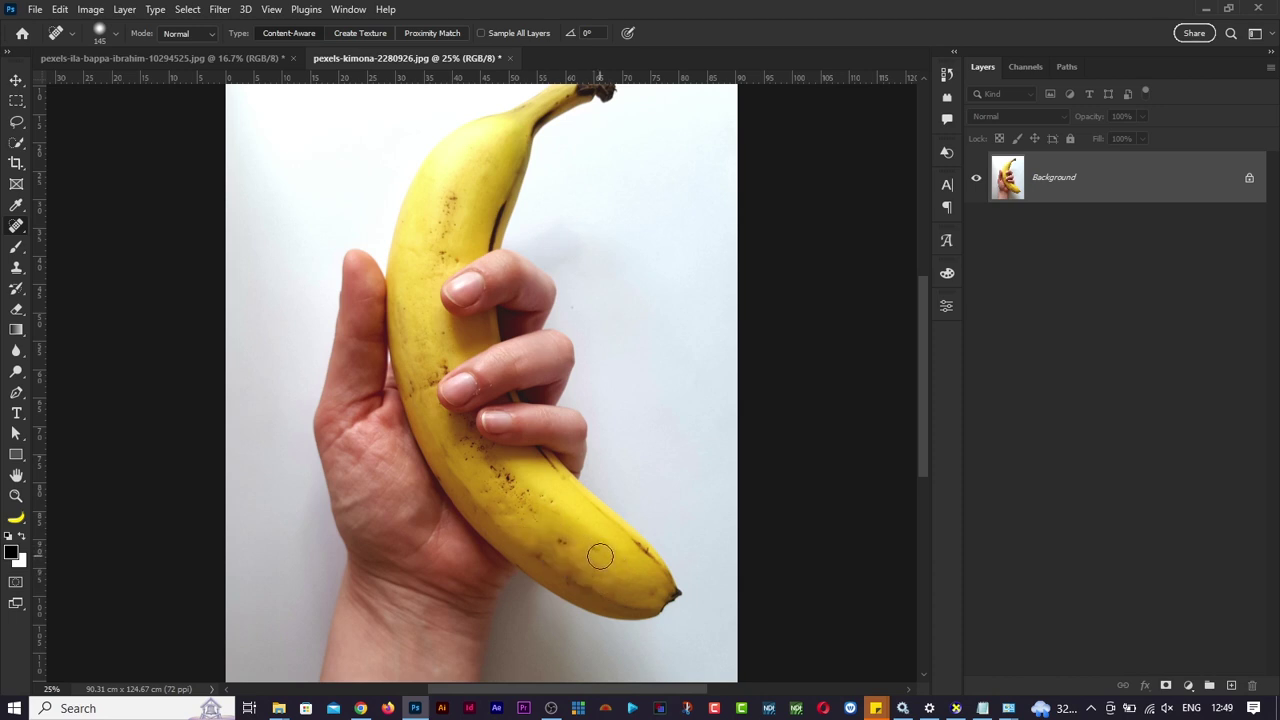
mouse_move(464, 202)
left_mouse_down()
mouse_move(440, 258)
mouse_move(441, 232)
mouse_move(455, 254)
mouse_move(443, 251)
left_mouse_up()
left_click(459, 257)
Compare the original banana photo with its latest healed state in the History, ending on the healed state.
left_click(946, 82)
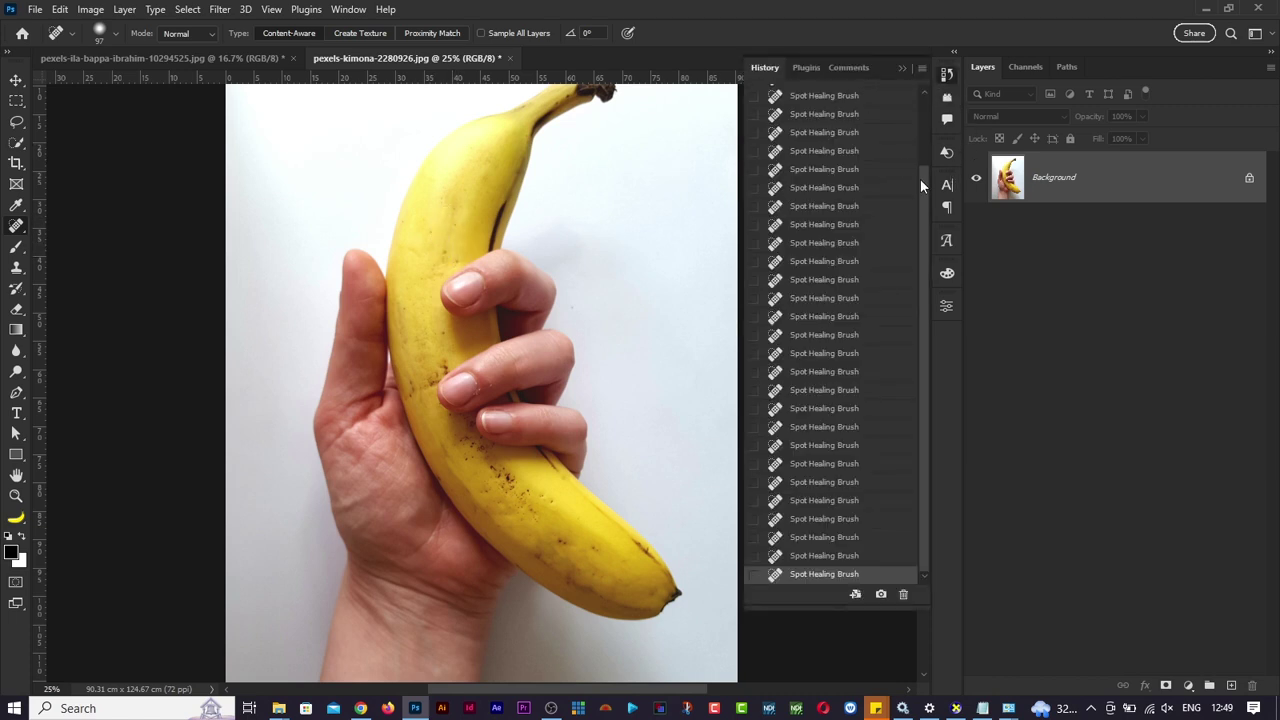
scroll(920, 179, "up", 3)
left_click(830, 92)
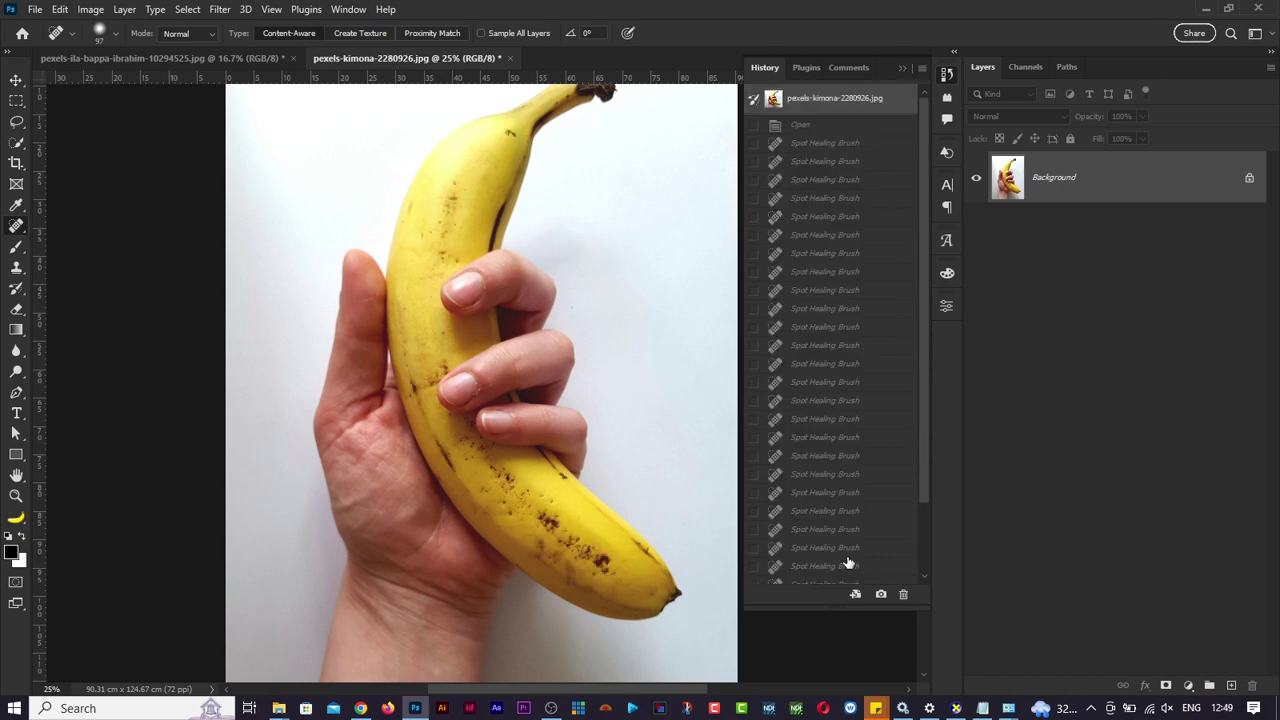
scroll(836, 584, "down", 5)
left_click(818, 576)
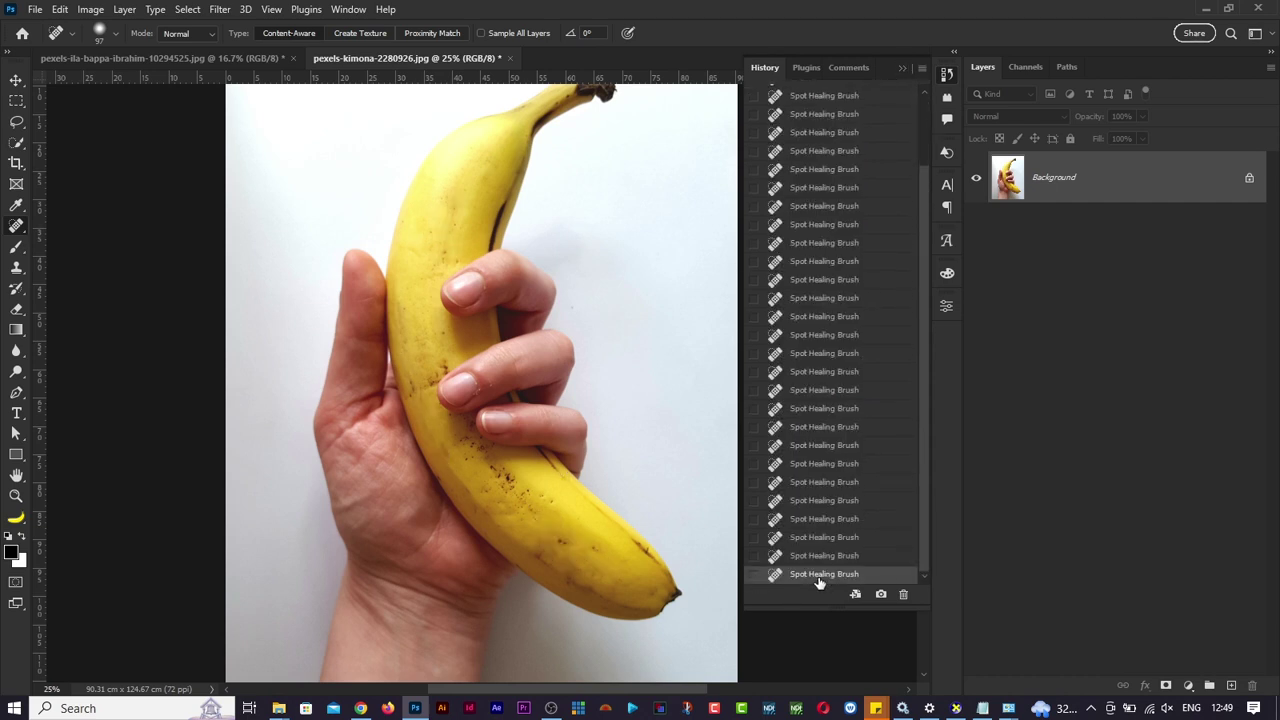
scroll(820, 360, "up", 5)
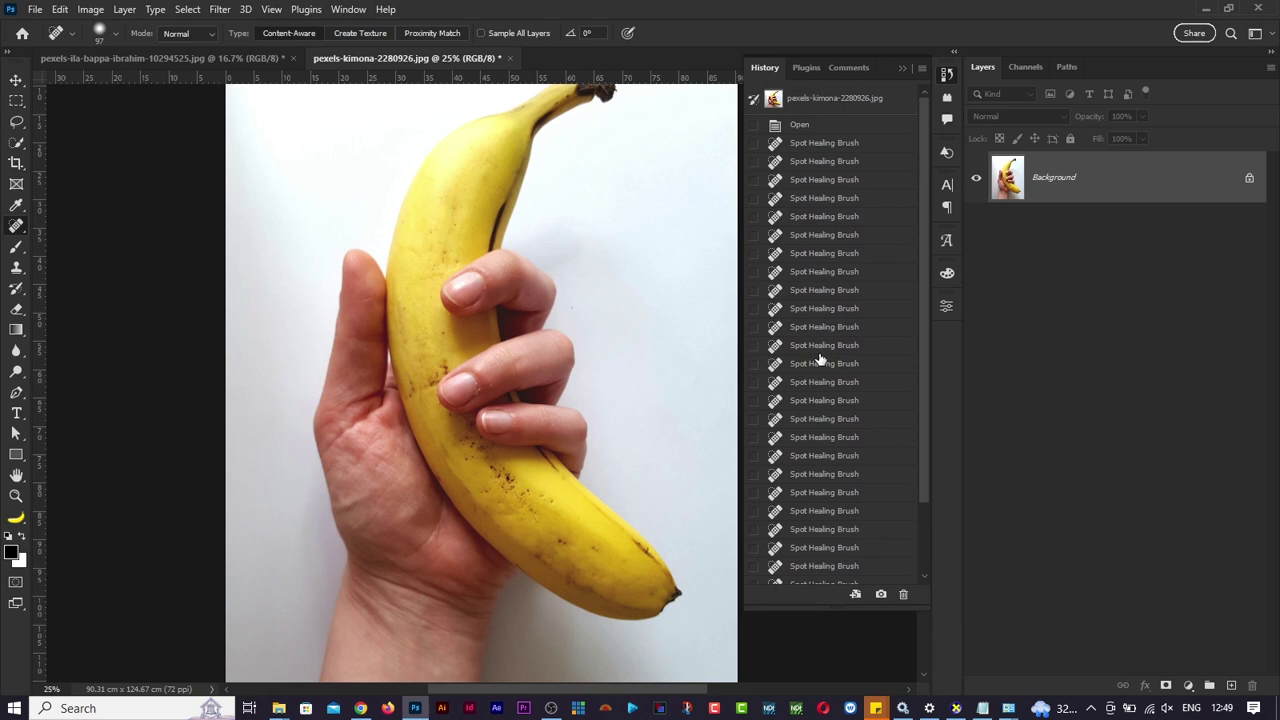
Heal the remaining marks on the banana's left edge, above the index finger and around the stem with the 97 px brush.
left_click(412, 397)
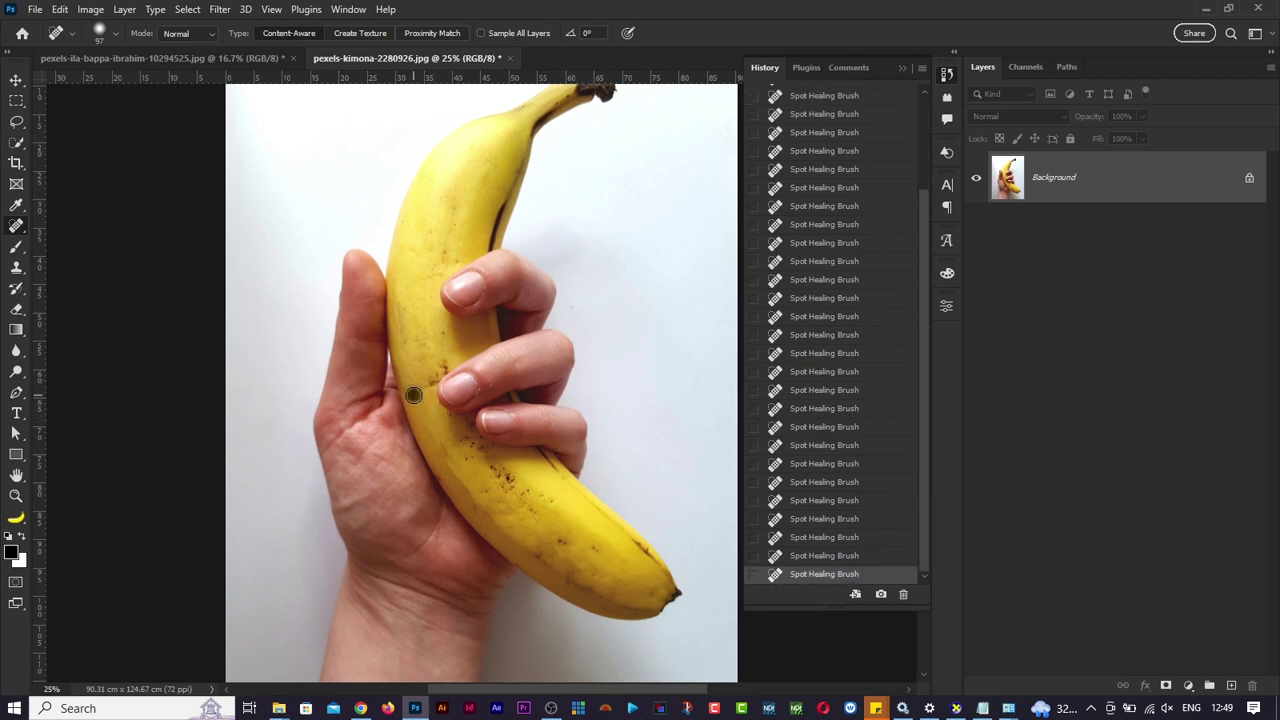
left_click_drag(413, 395, 414, 385)
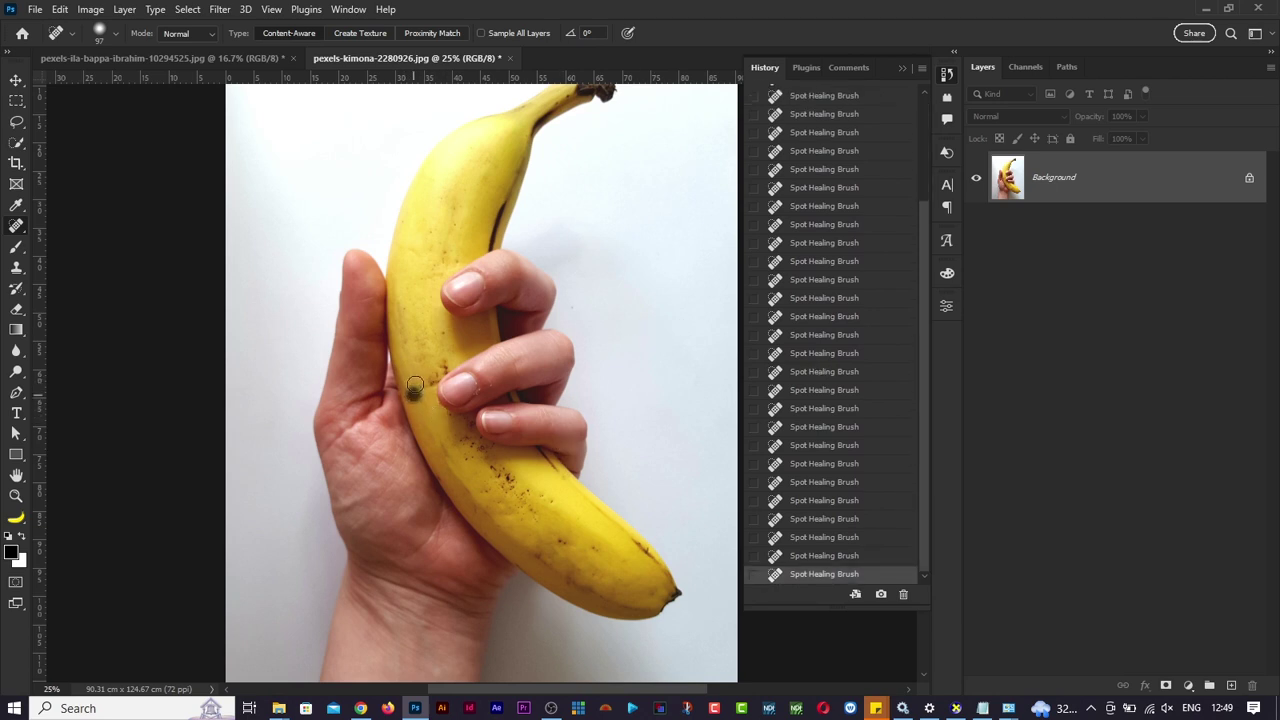
left_click(456, 260)
left_click(445, 252)
left_click(445, 262)
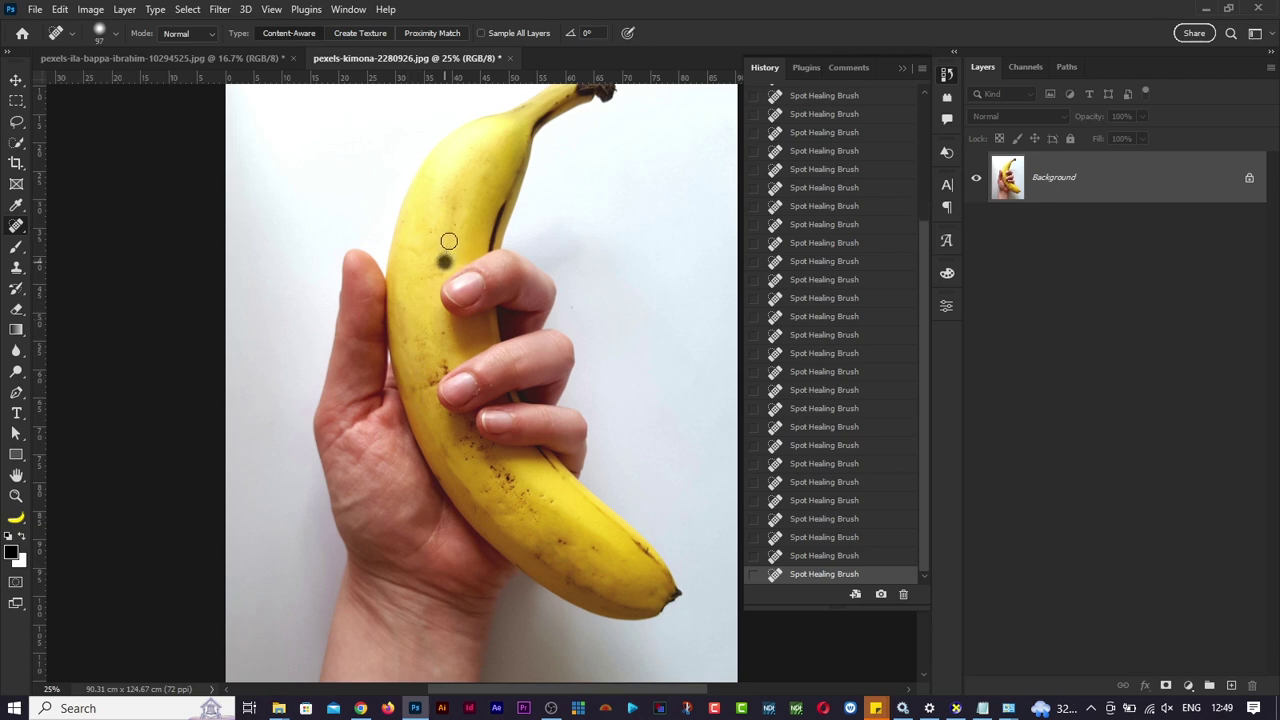
left_click_drag(550, 108, 520, 150)
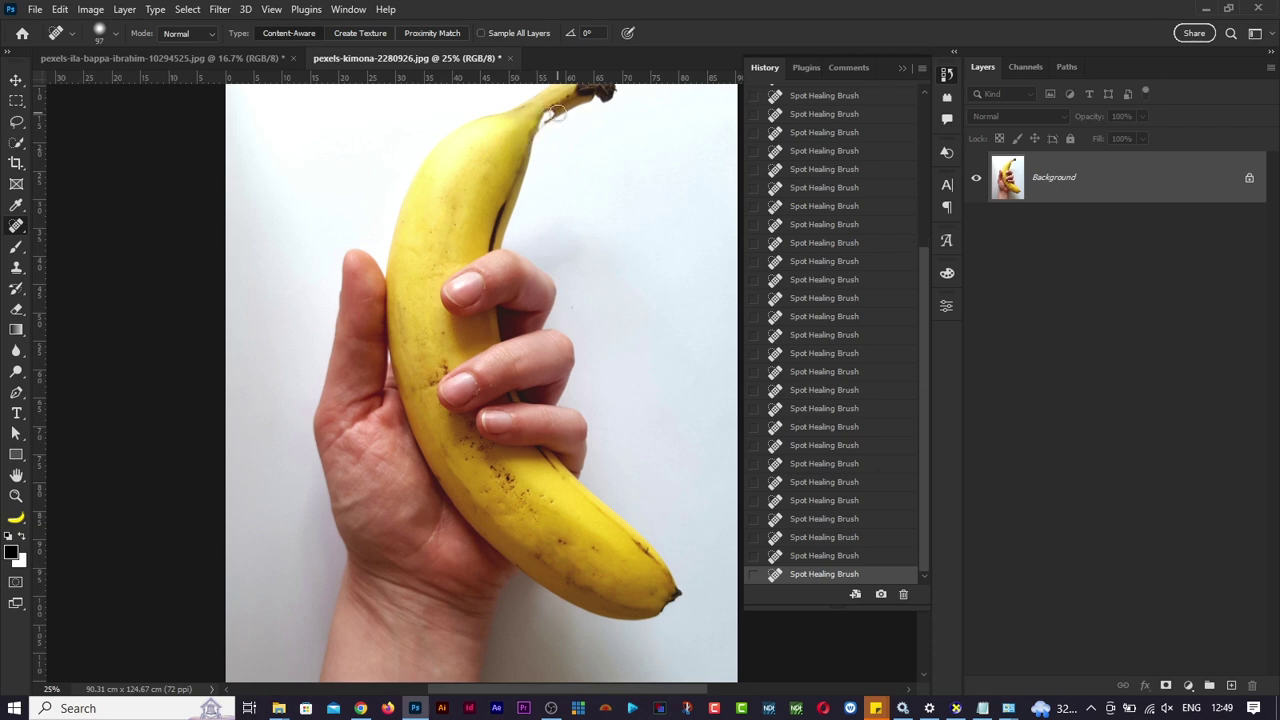
left_click(530, 122)
left_click_drag(547, 113, 541, 124)
Close the banana photo without saving its changes.
left_click(512, 61)
key("Tab")
key("Return")
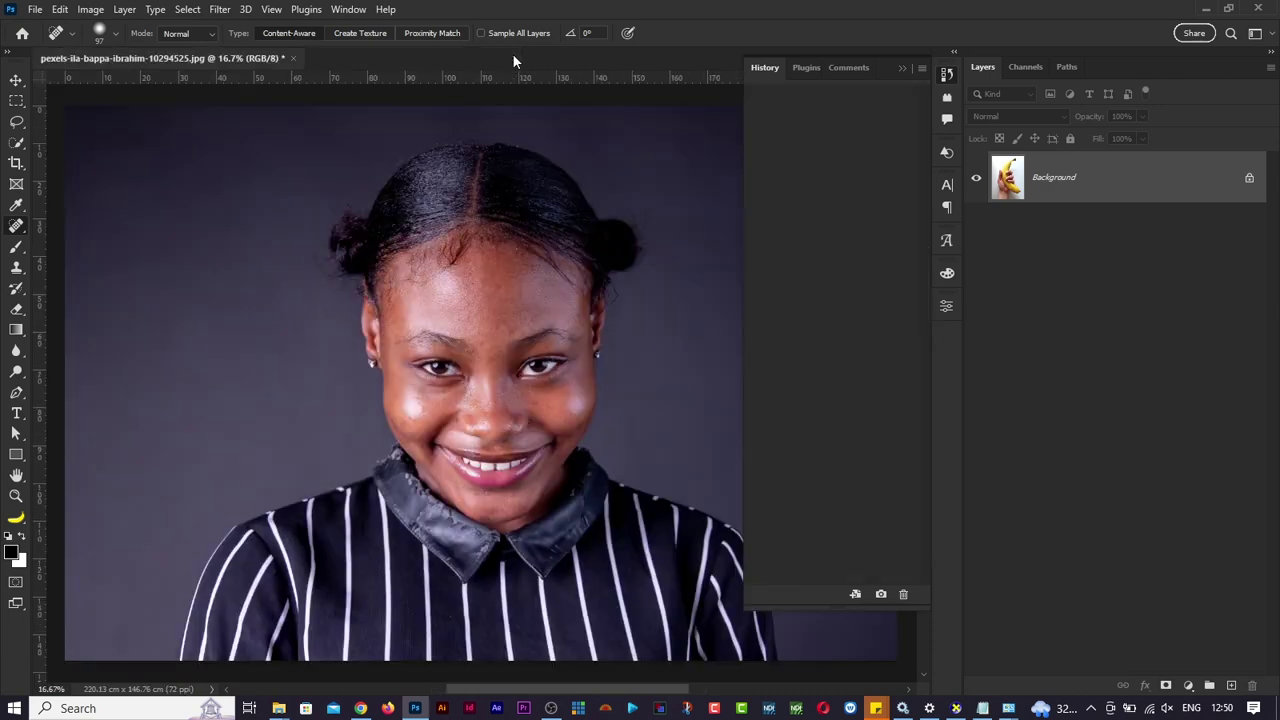
Switch from the Spot Healing Brush to the Healing Brush Tool.
right_click(18, 229)
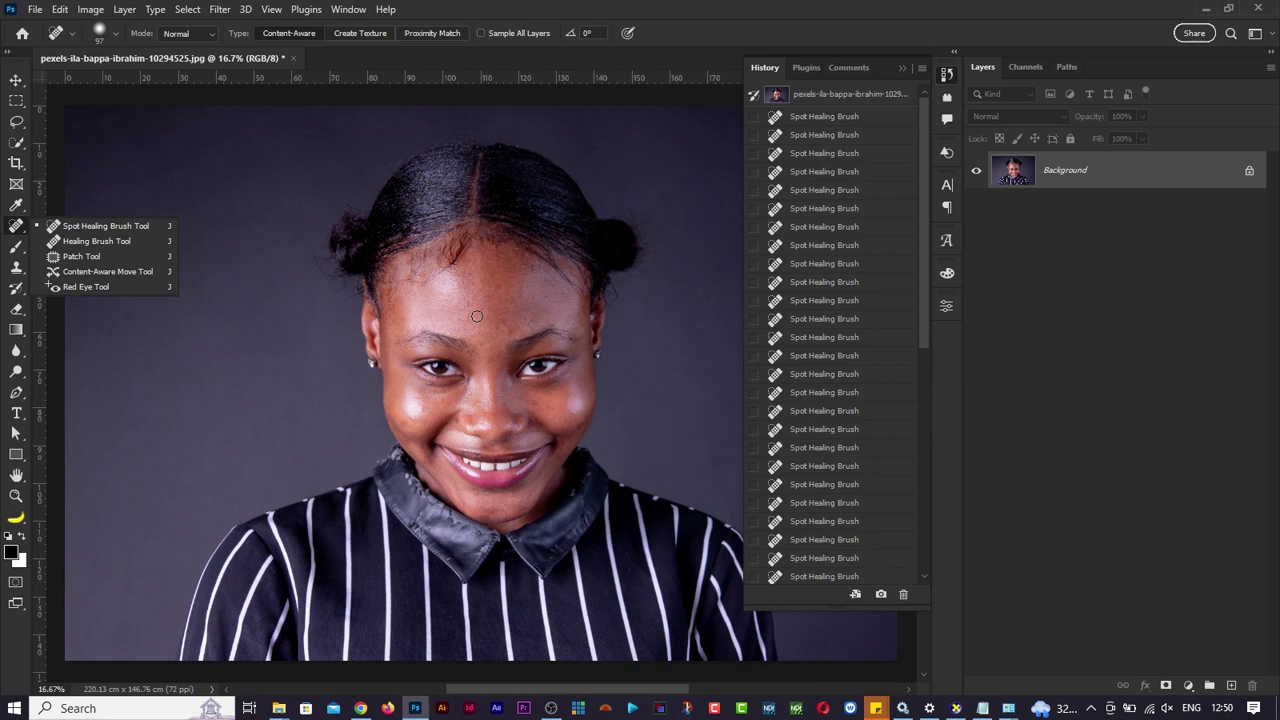
left_click(145, 241)
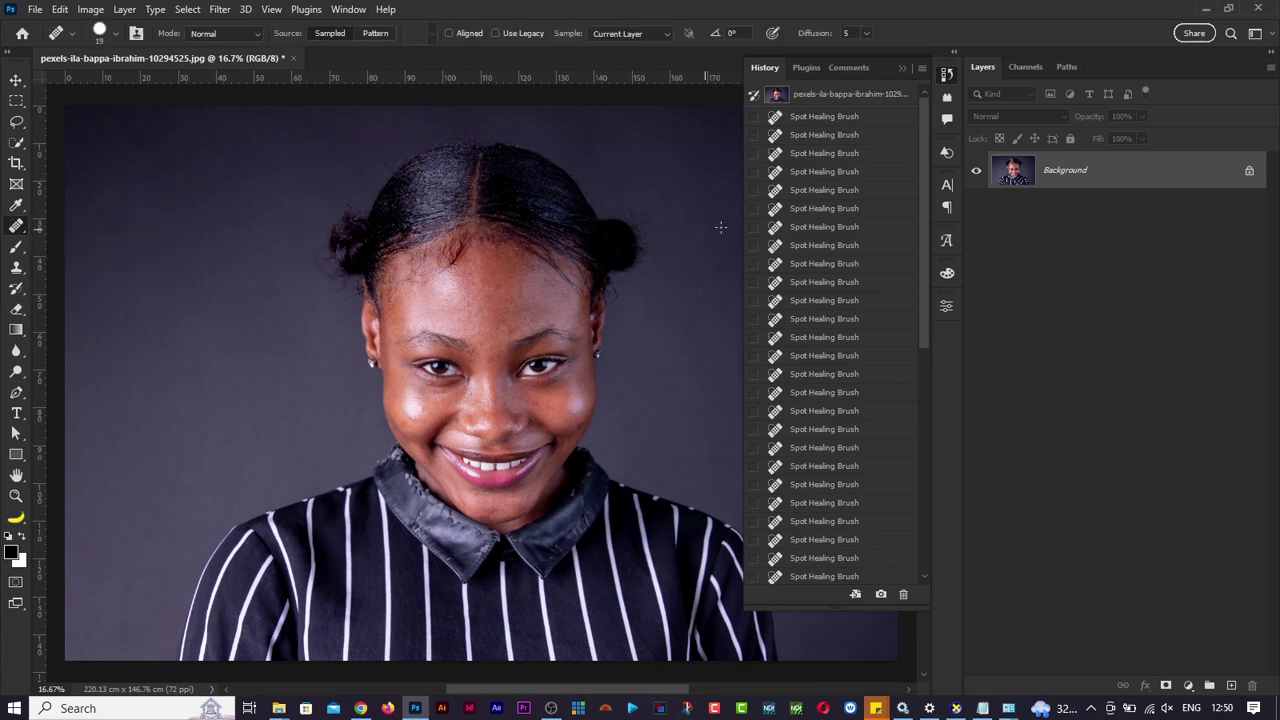
Close the retouched portrait without saving, reopen the original portrait from the New folder in File Explorer, and close the History.
left_click(295, 57)
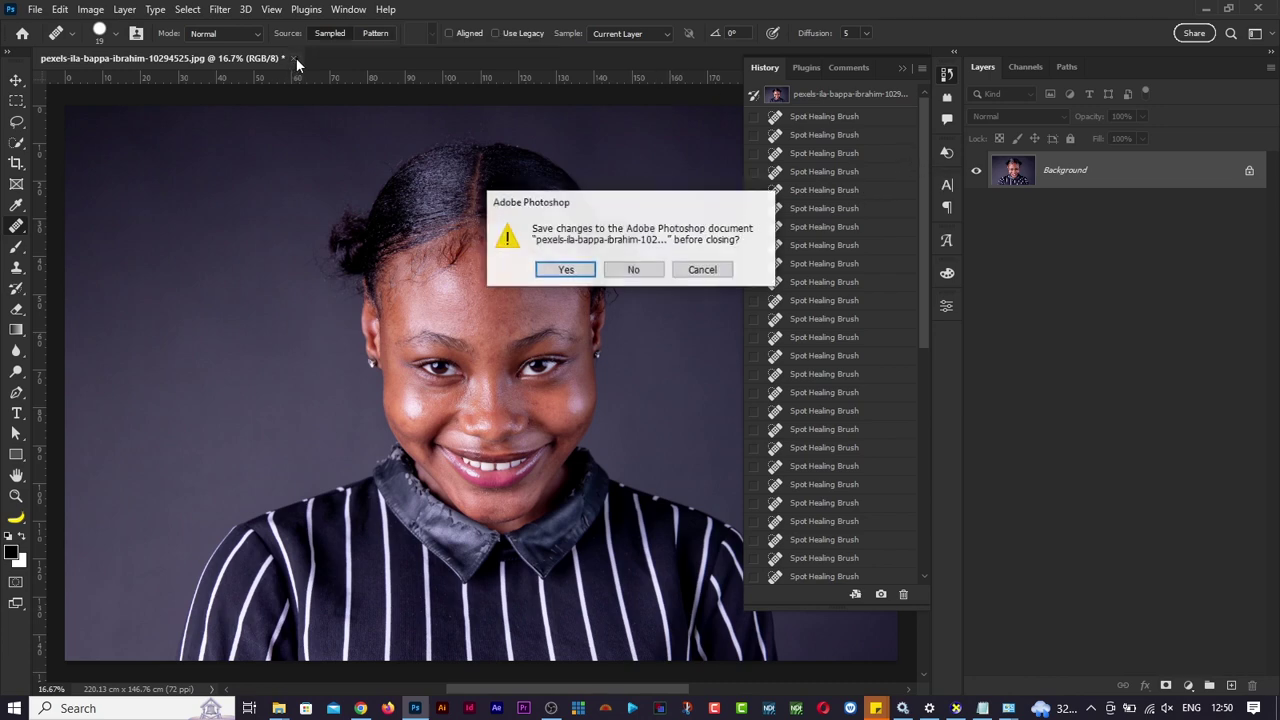
key("Return")
key("alt+Tab")
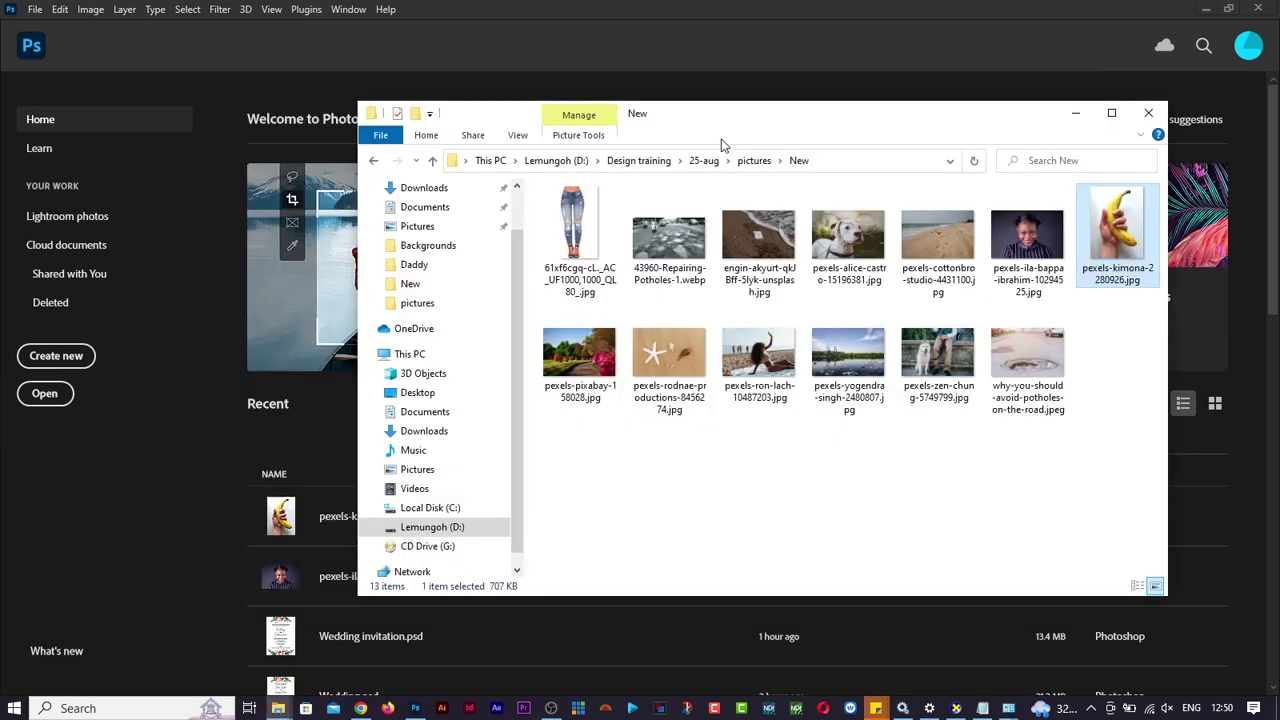
left_click_drag(1000, 250, 271, 443)
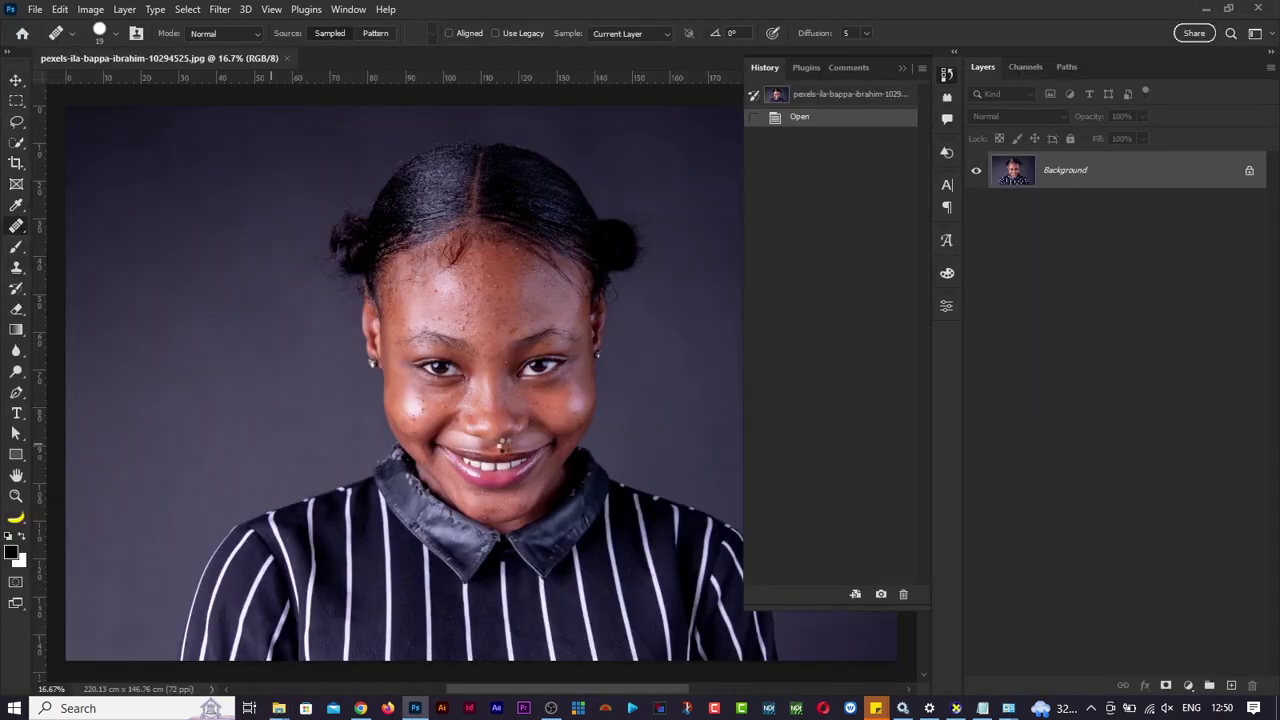
right_click(17, 227)
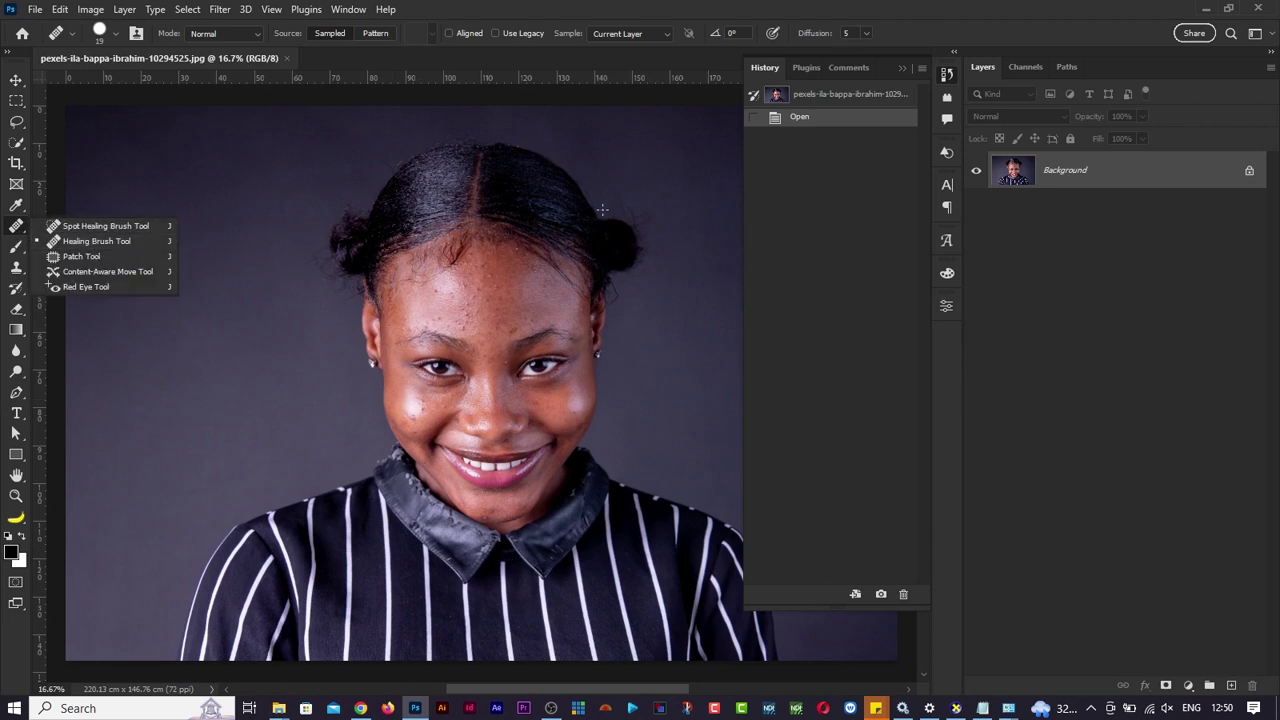
left_click(942, 76)
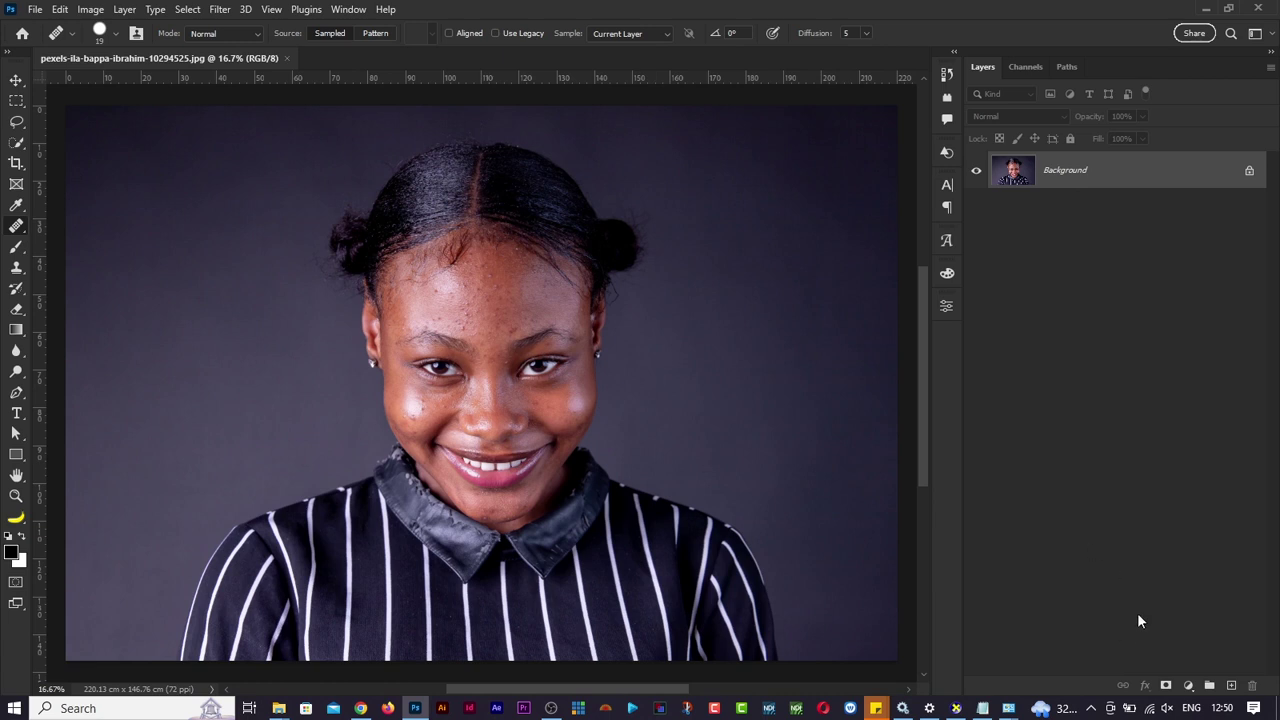
Add a blank layer above the portrait and set the Healing Brush Tool to sample Current & Below.
left_click(1231, 686)
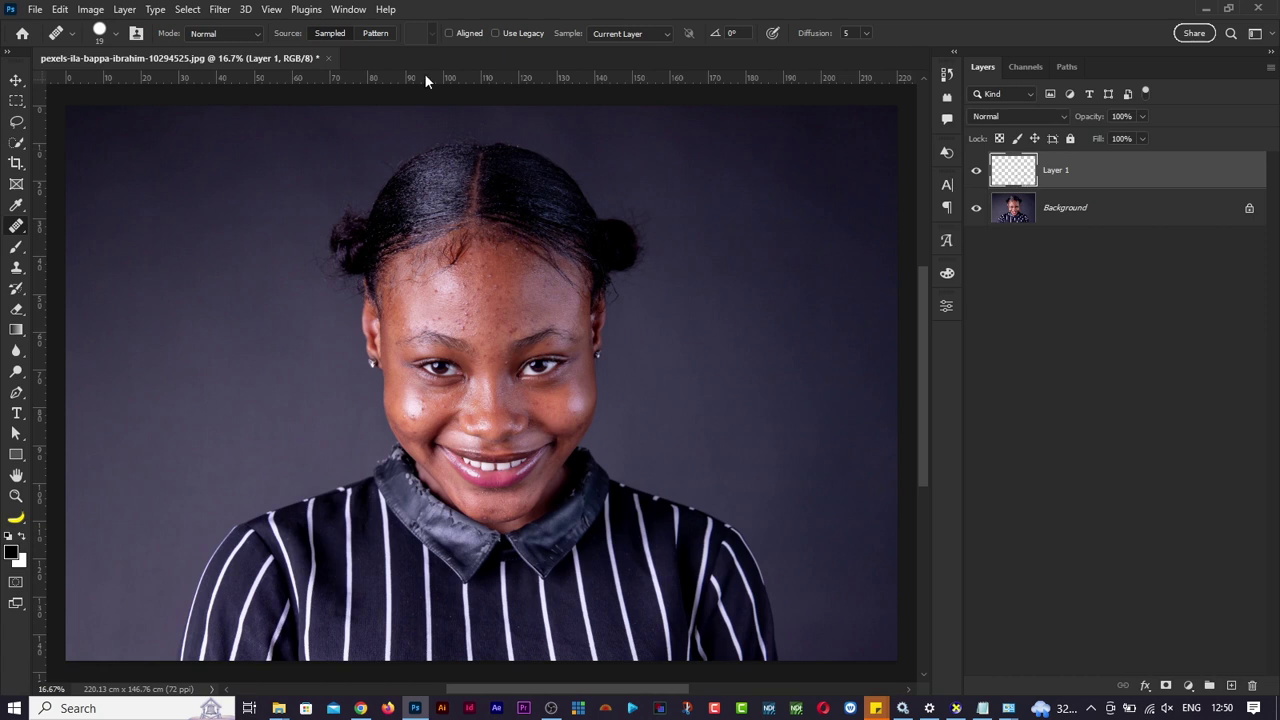
right_click(14, 236)
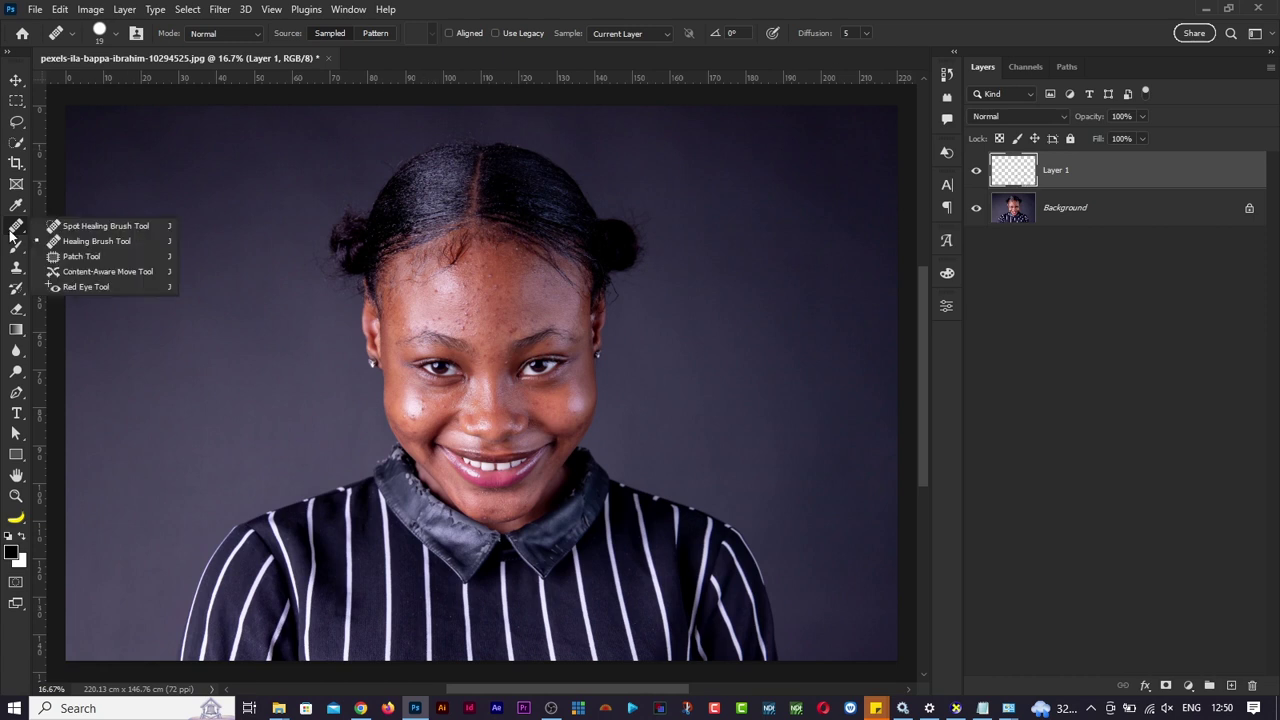
left_click(60, 241)
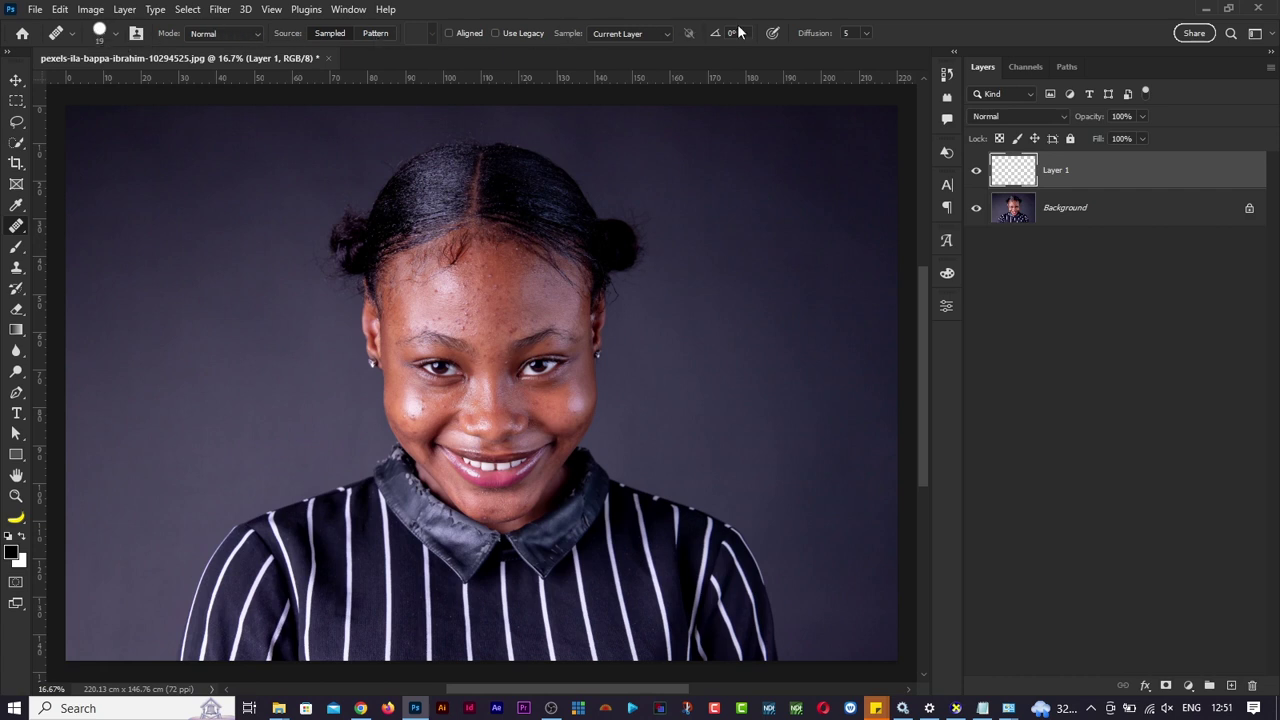
left_click(630, 33)
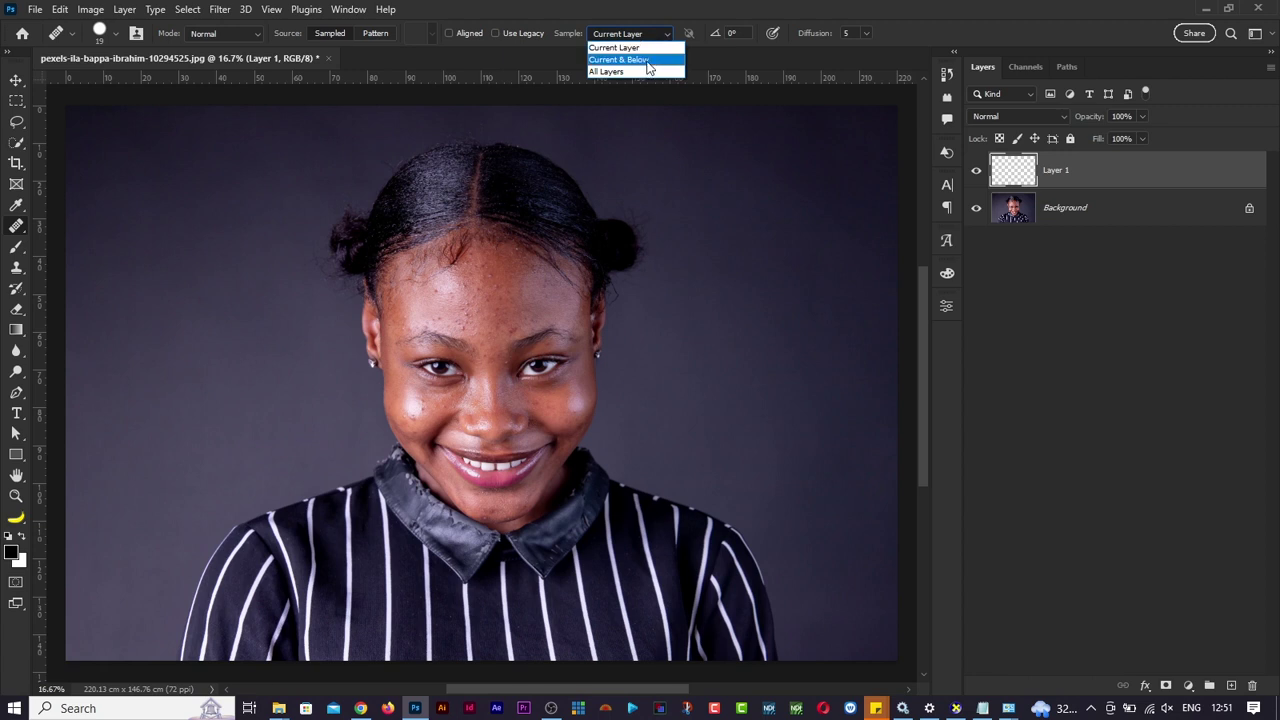
left_click(651, 60)
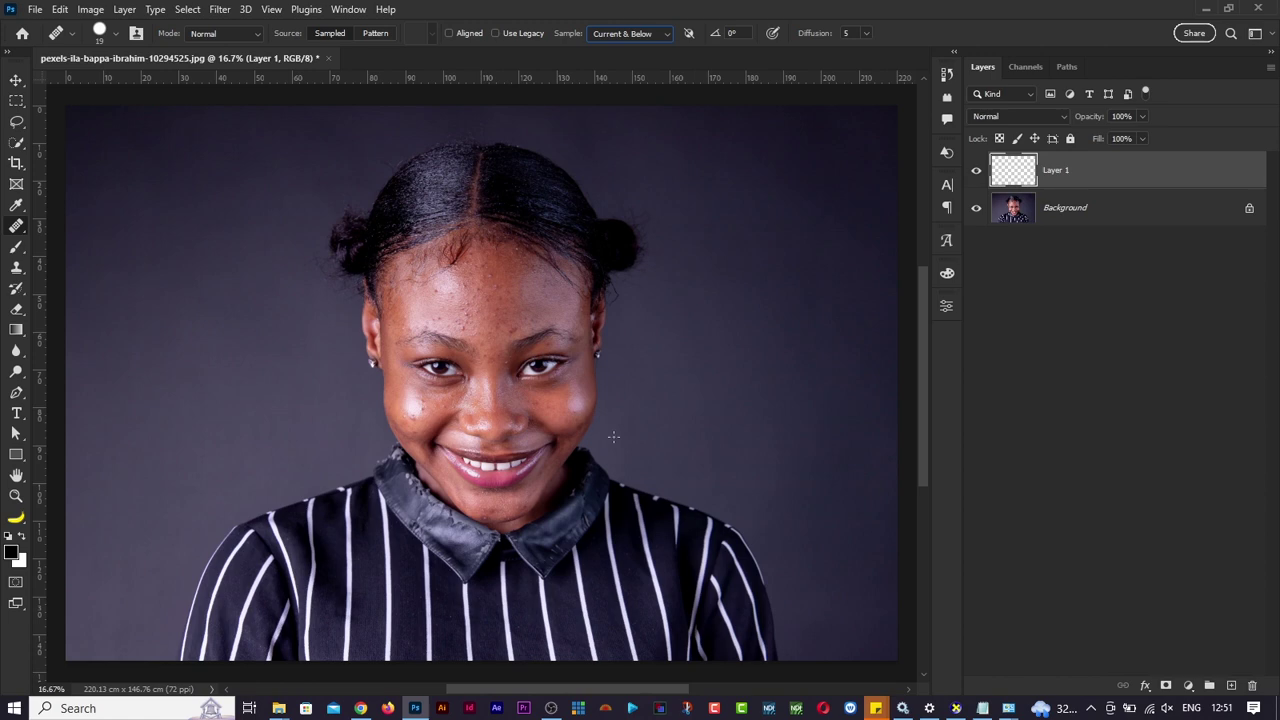
Enlarge the Healing Brush to 67 px and try to heal forehead blemishes without a sampled source point.
scroll(613, 436, "up", 2)
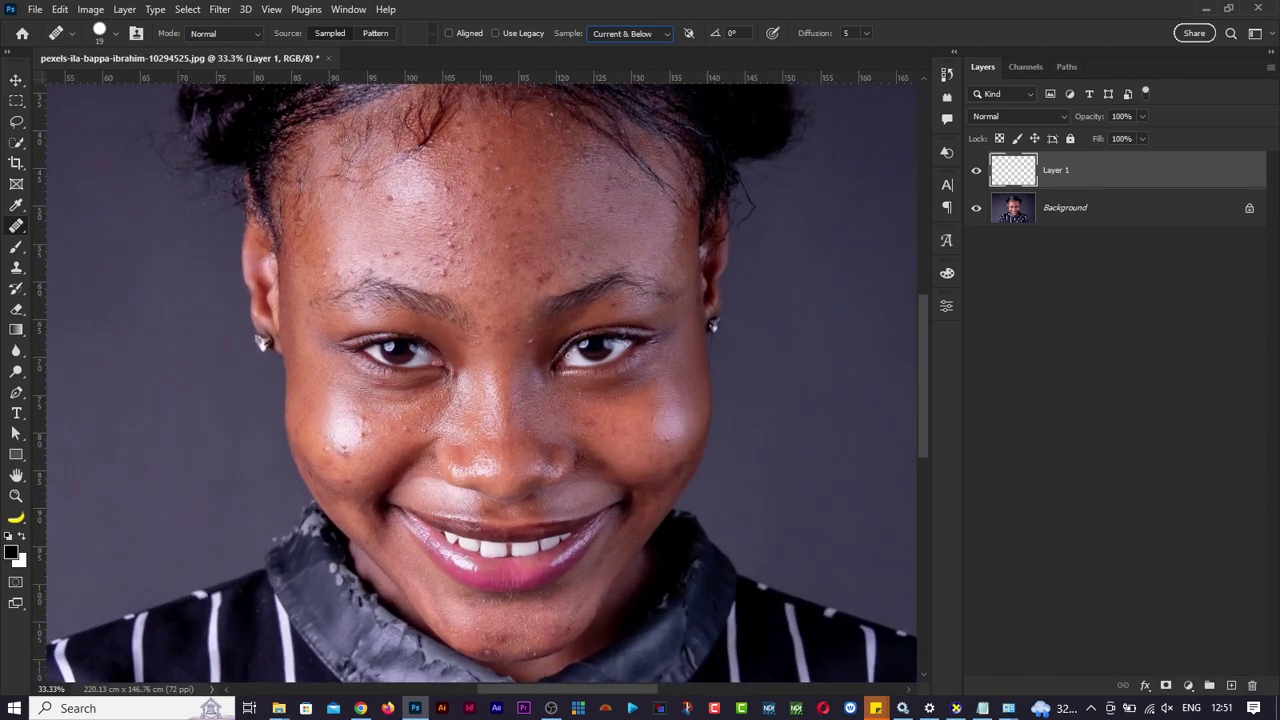
scroll(583, 330, "up", 1)
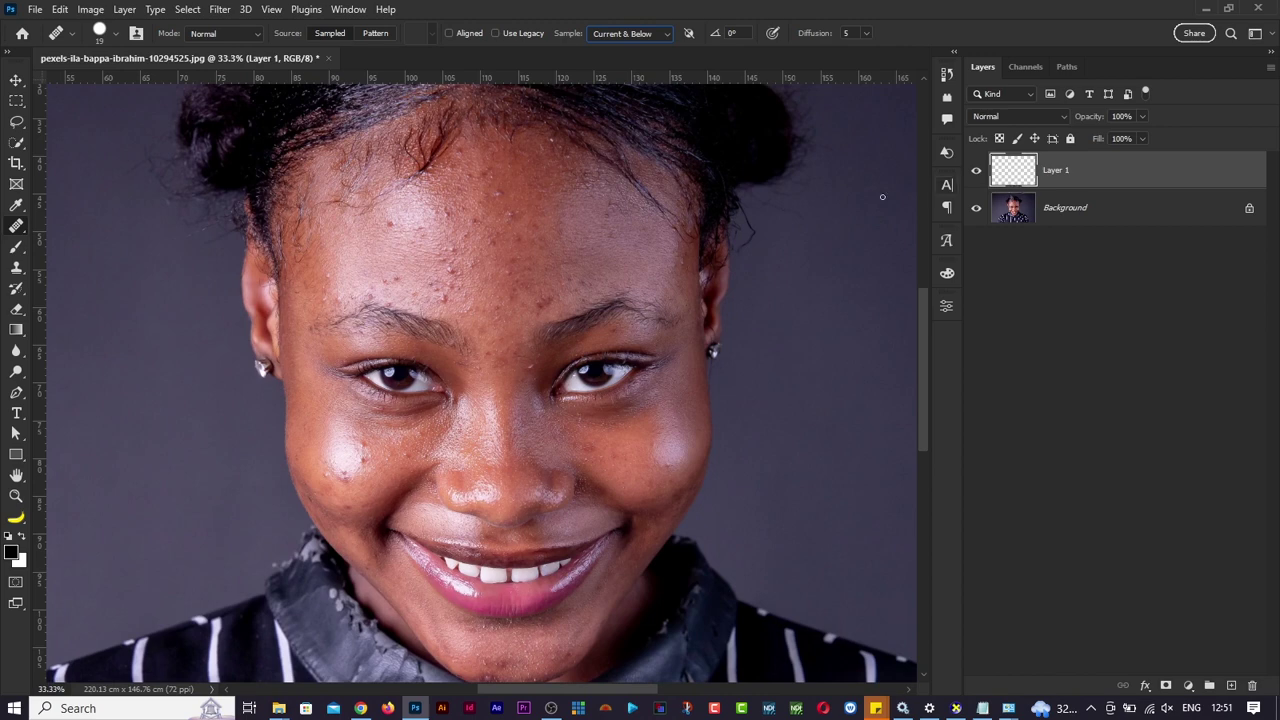
right_click(20, 228)
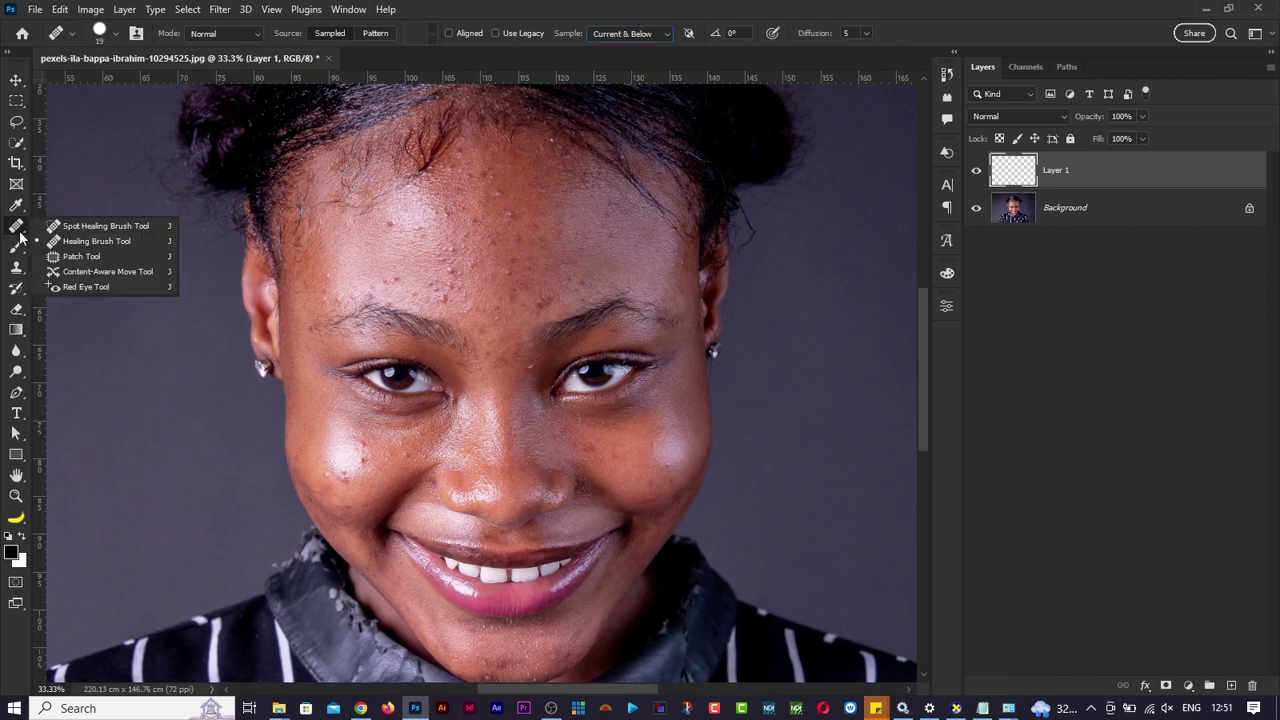
left_click(85, 242)
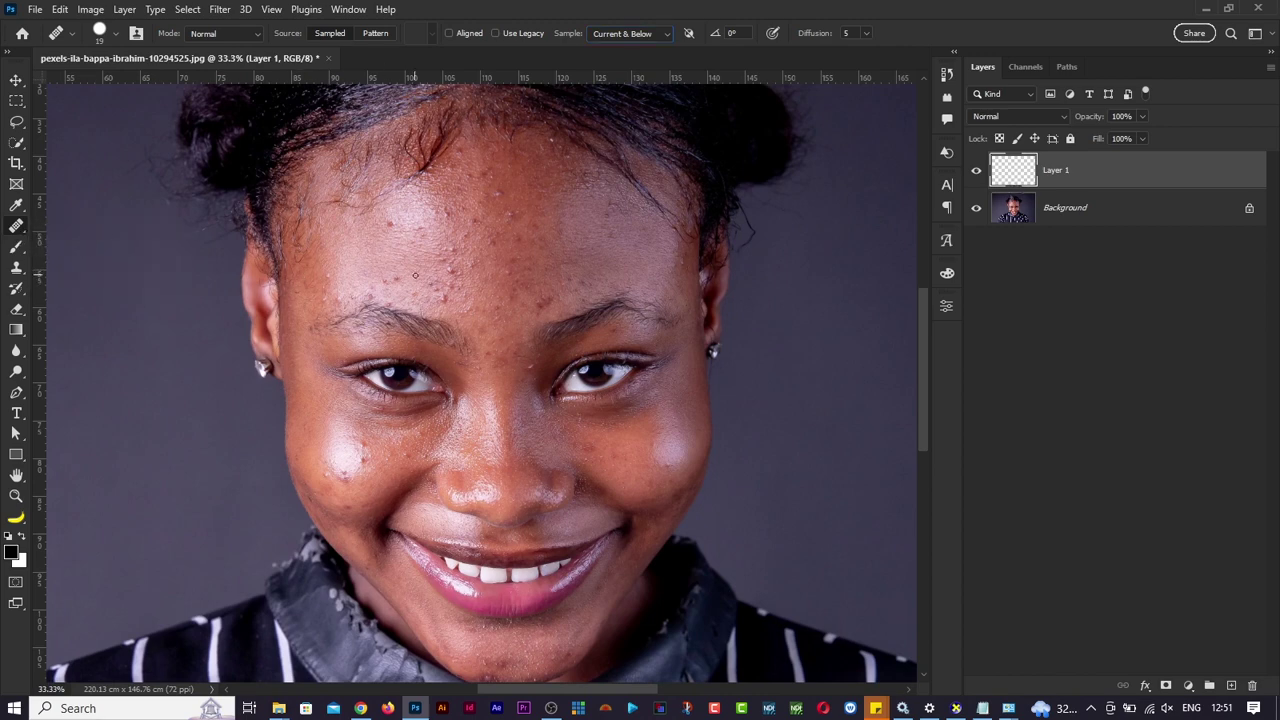
left_click_drag(415, 275, 424, 275)
left_click(449, 269)
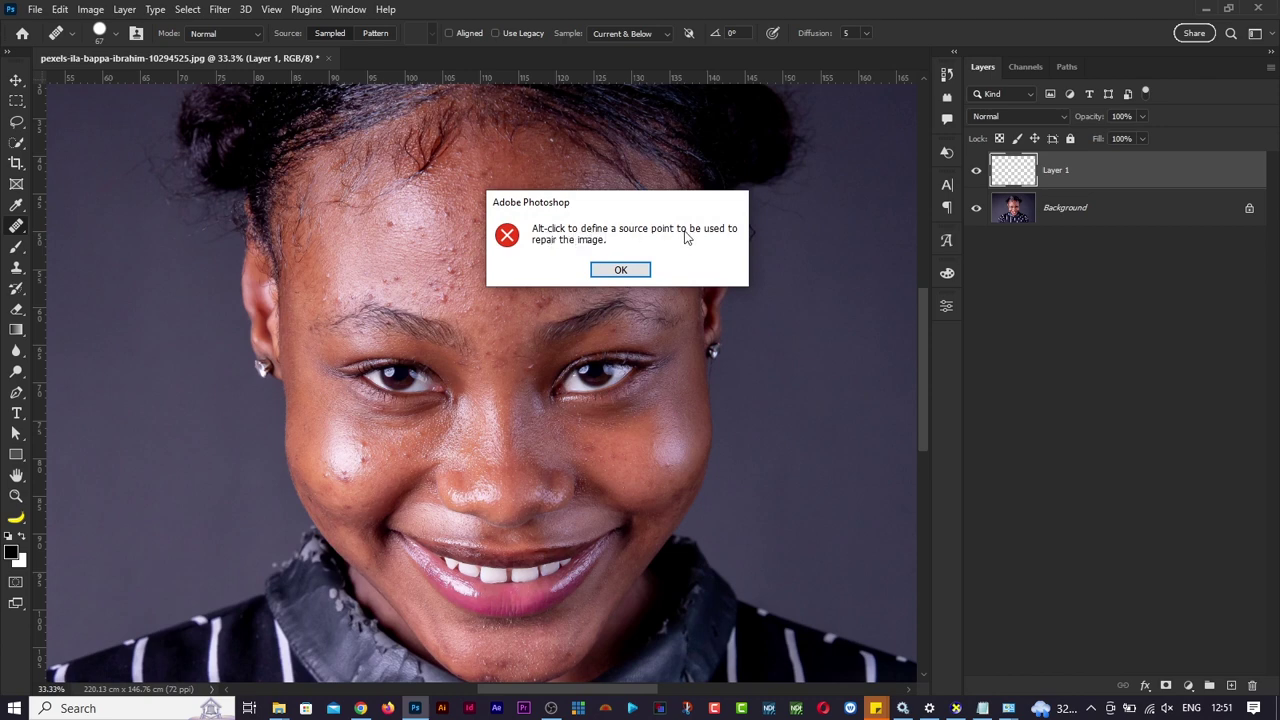
left_click(605, 269)
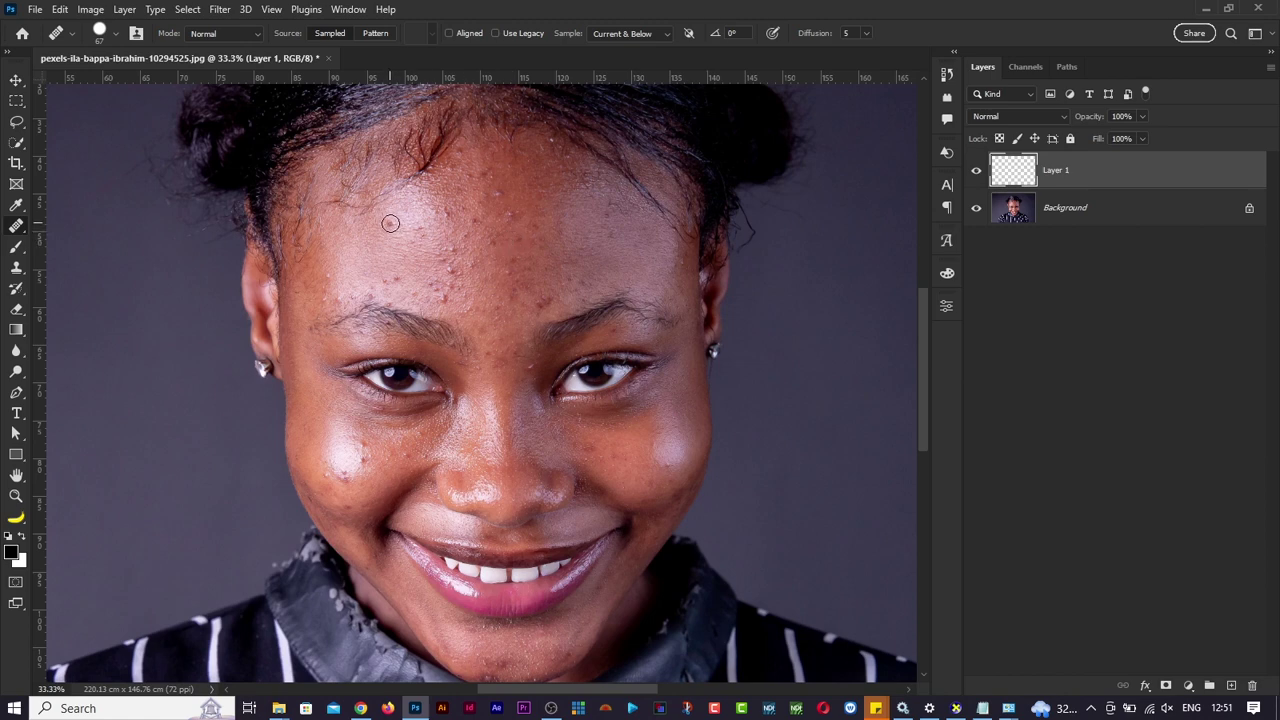
left_click(390, 223)
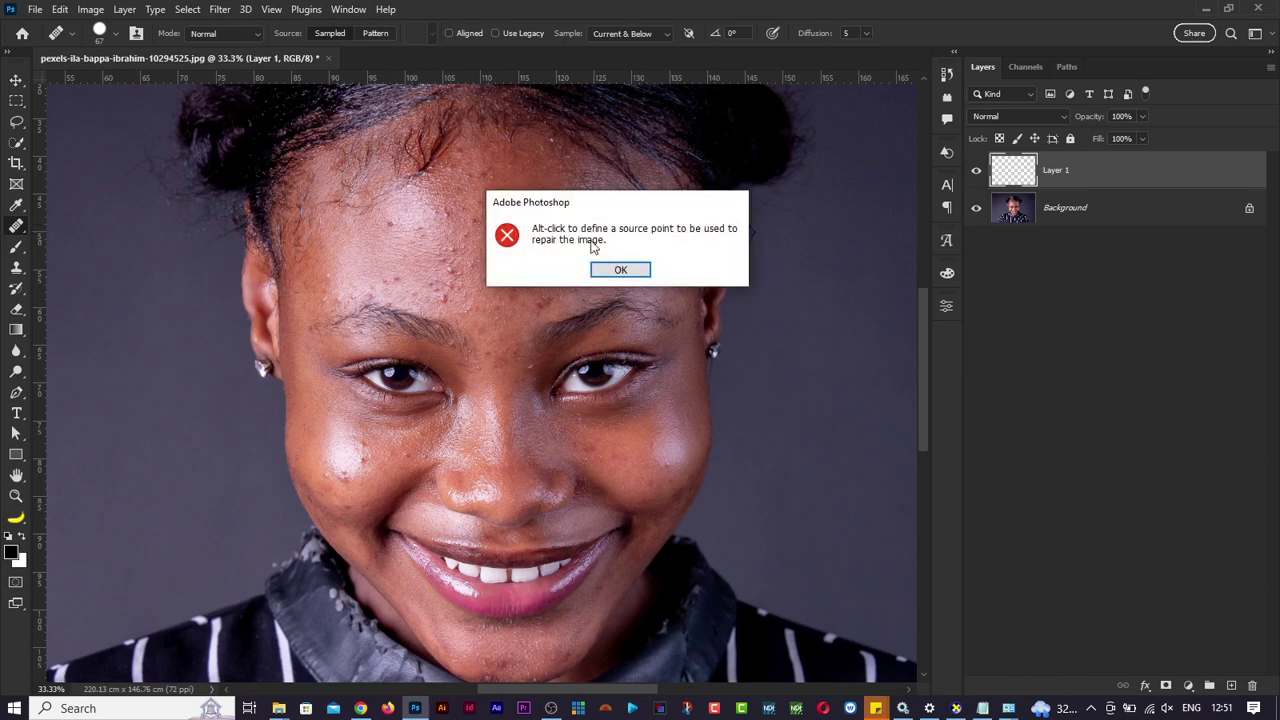
left_click(616, 269)
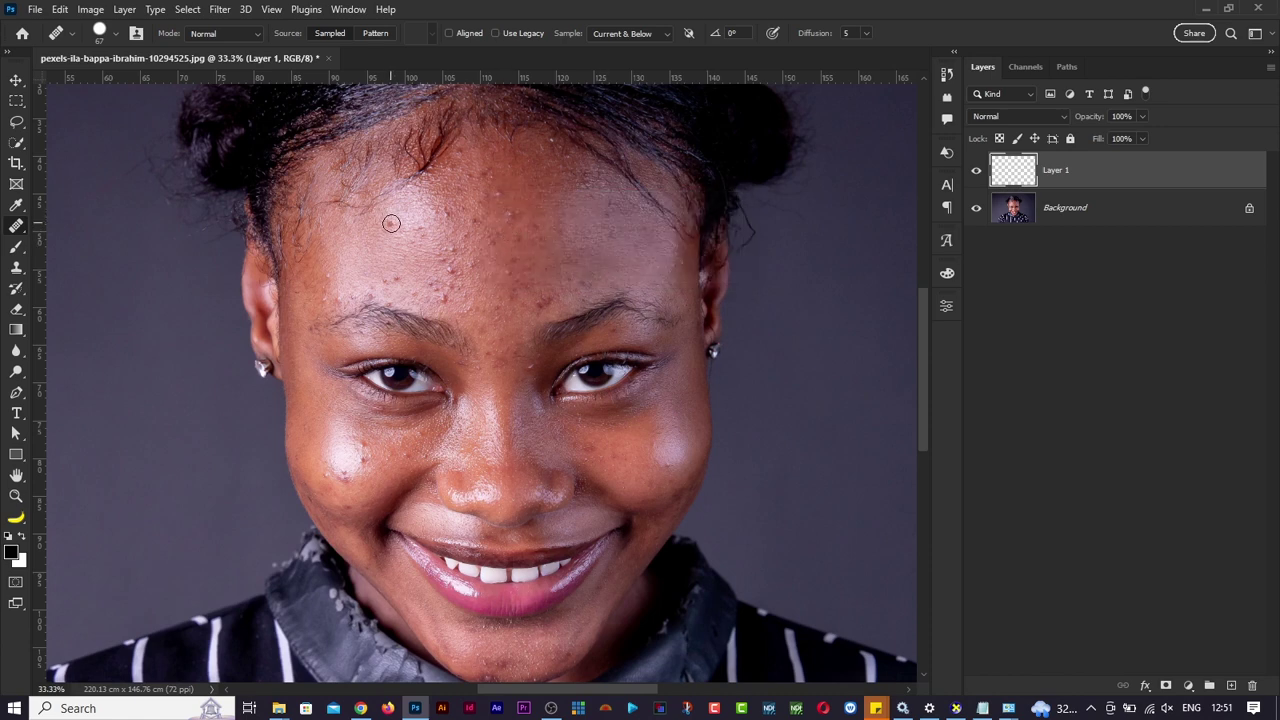
Try to heal a forehead blemish using a source sampled from the white of the eye, and undo the stroke.
right_click(17, 231)
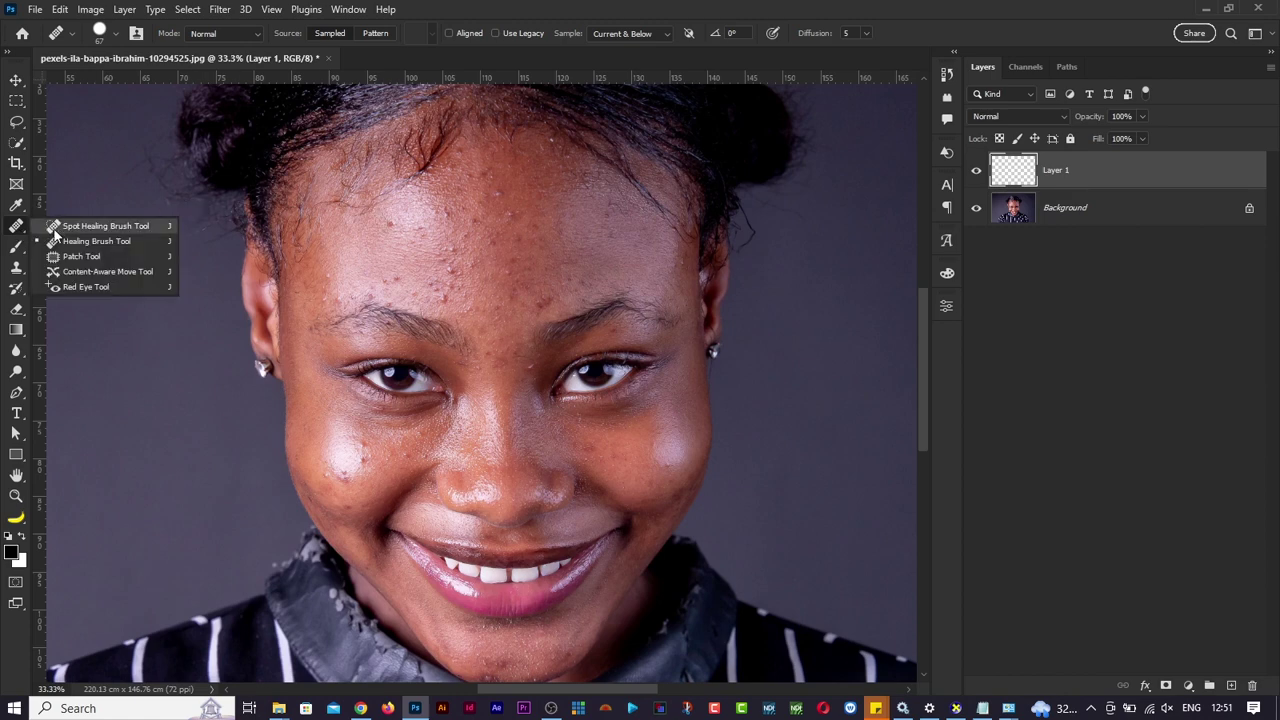
left_click(64, 242)
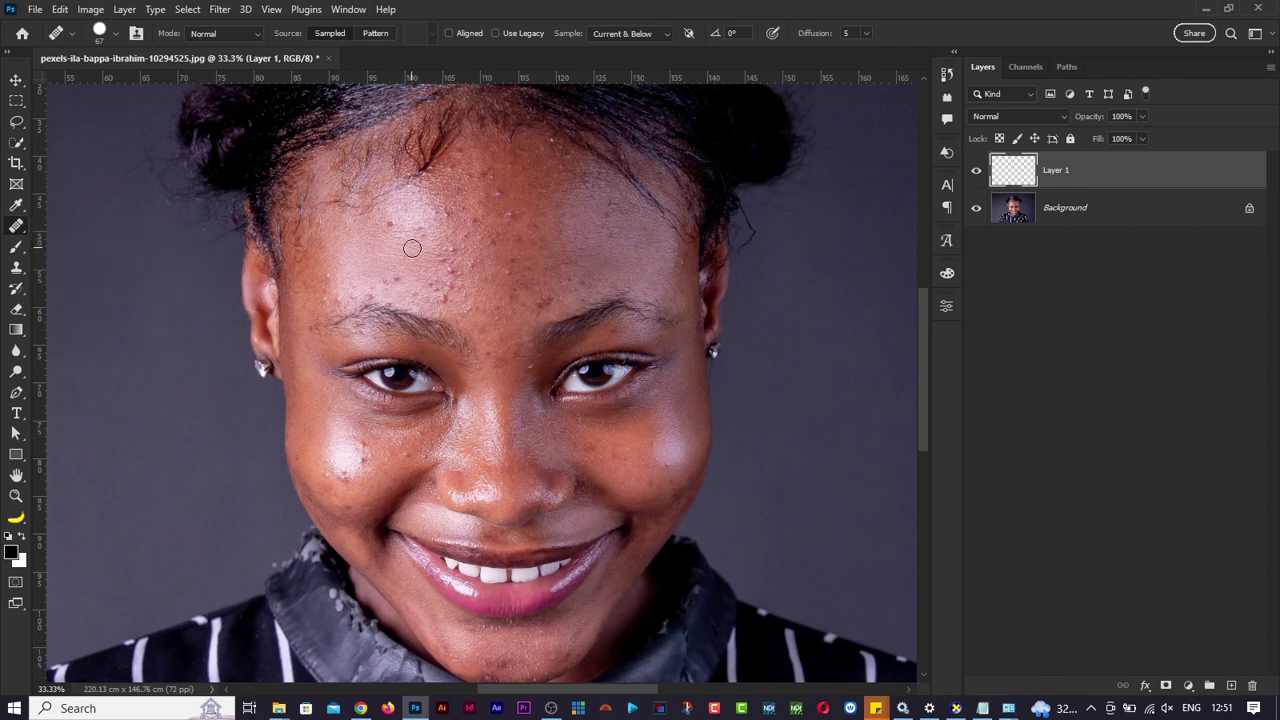
key("ctrl+plus")
scroll(373, 260, "up", 3)
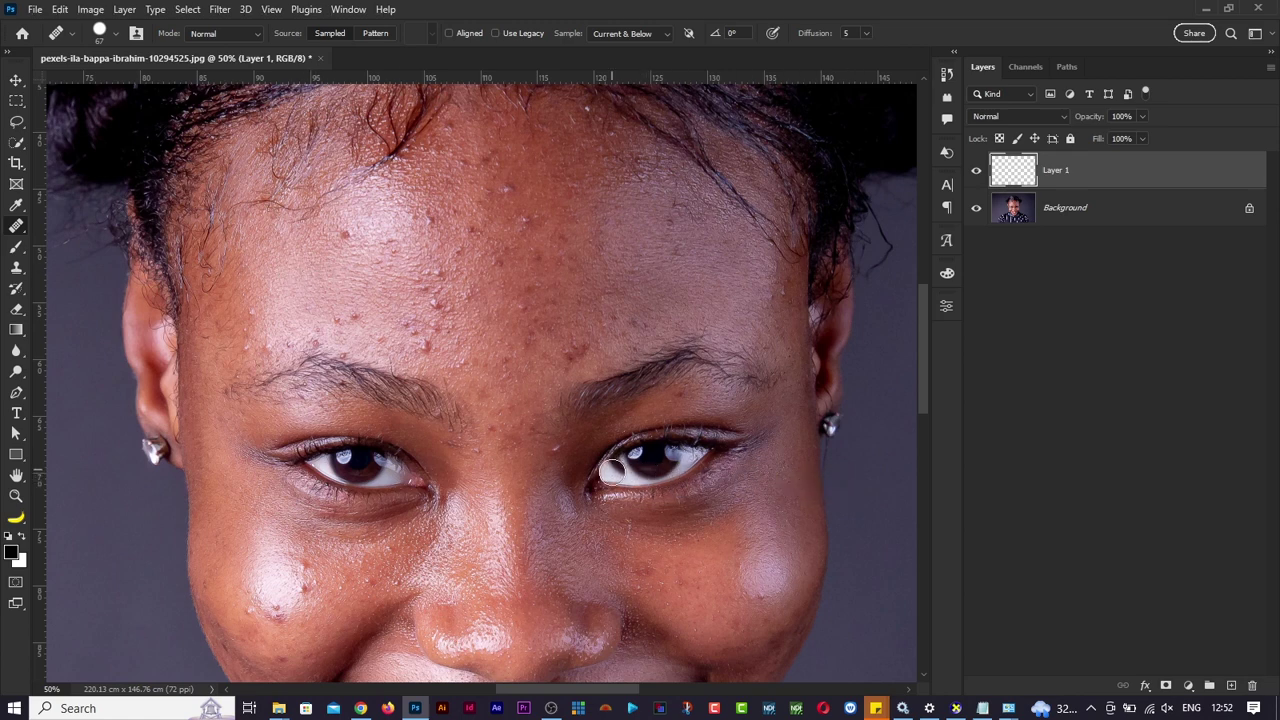
left_click(345, 234)
left_click(349, 230)
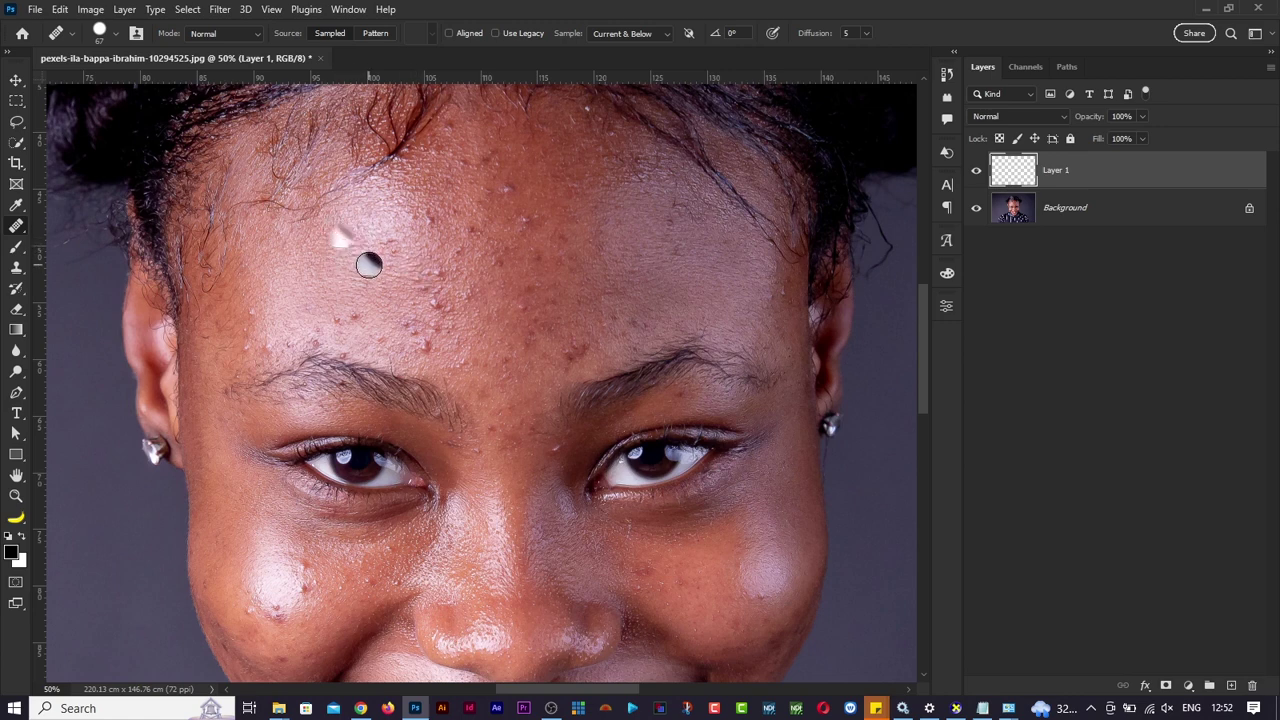
key("ctrl+z")
left_click(357, 279)
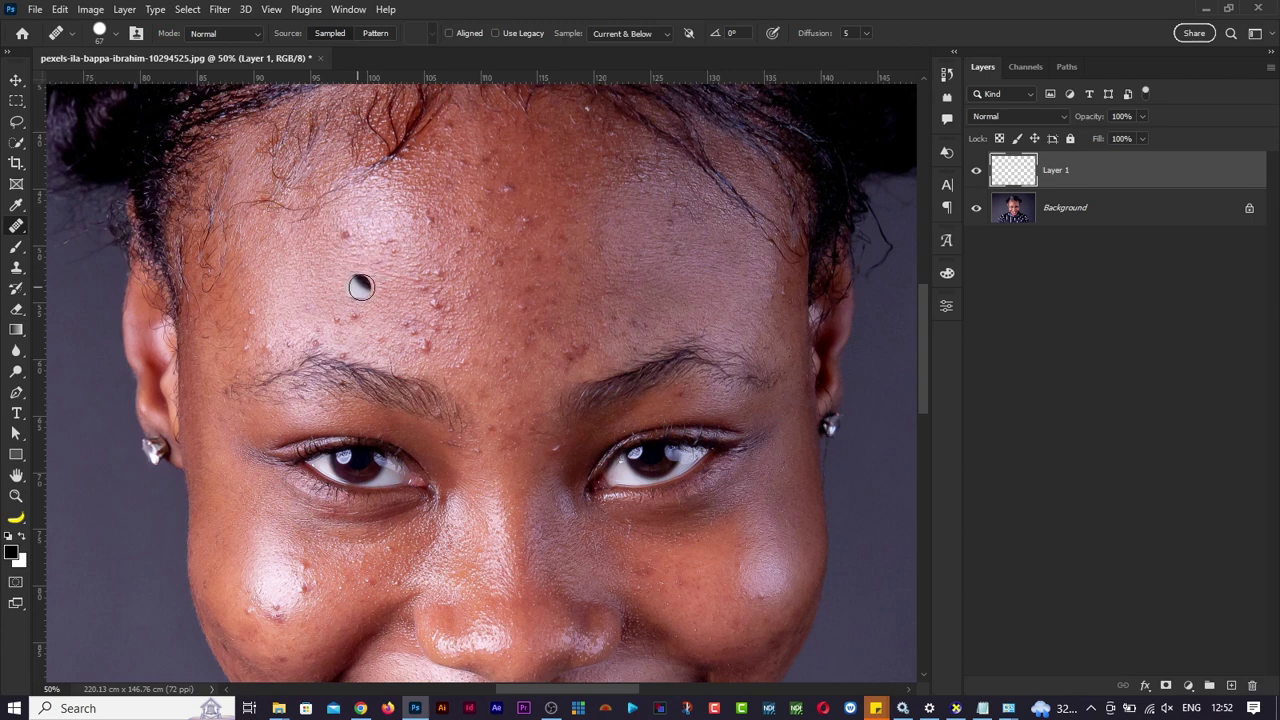
Sample clean skin on the left side of the forehead and set the Healing Brush to 71 px with 46% hardness.
left_click(318, 263, "alt")
mouse_move(344, 261)
left_mouse_down()
mouse_move(348, 212)
mouse_move(388, 191)
left_mouse_up()
left_click(118, 34)
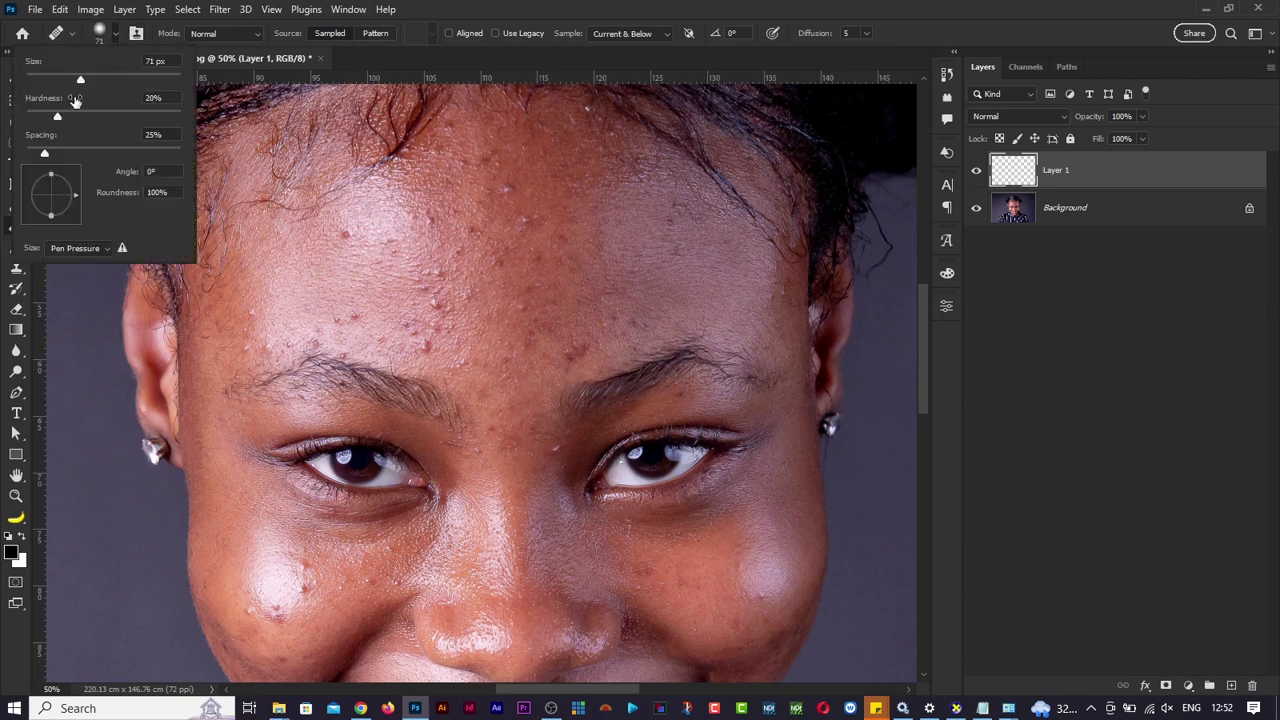
left_click_drag(93, 122, 96, 120)
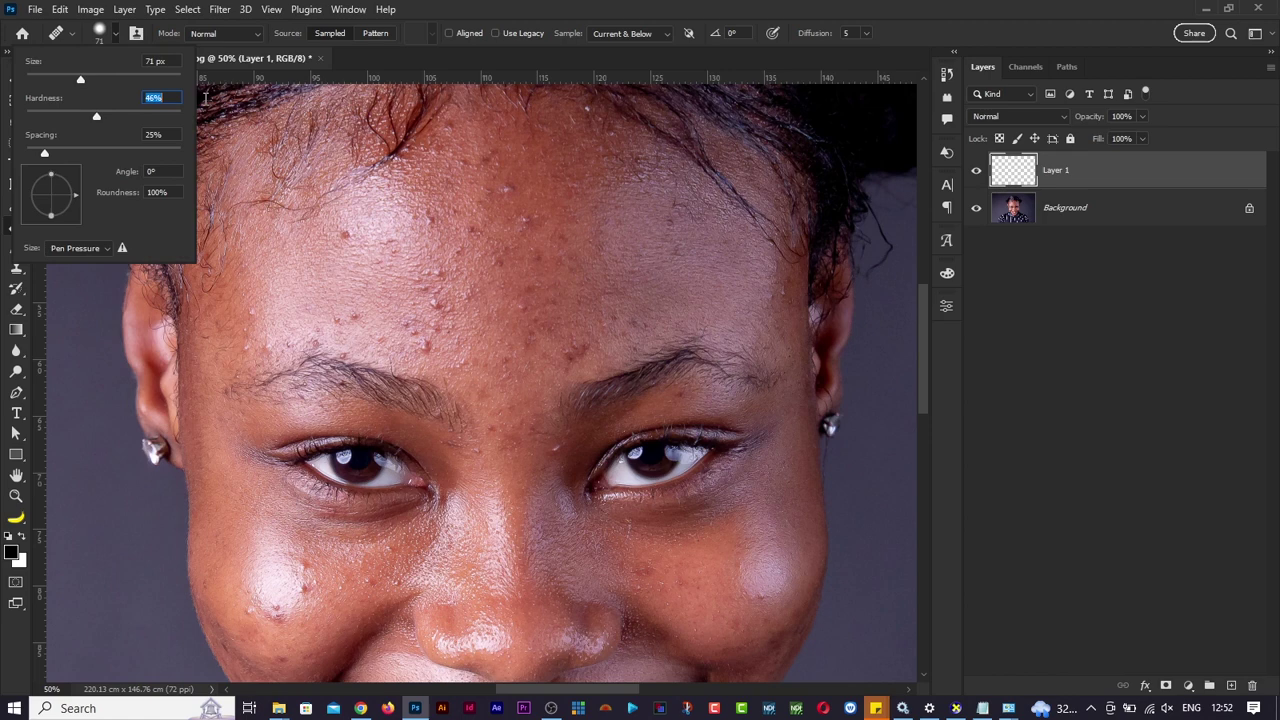
left_click(427, 20)
Soften the brush to 0% hardness, enlarge it to 91 px, and heal the blemishes on the forehead's left side.
left_click_drag(415, 285, 440, 124)
right_click(394, 252, "alt")
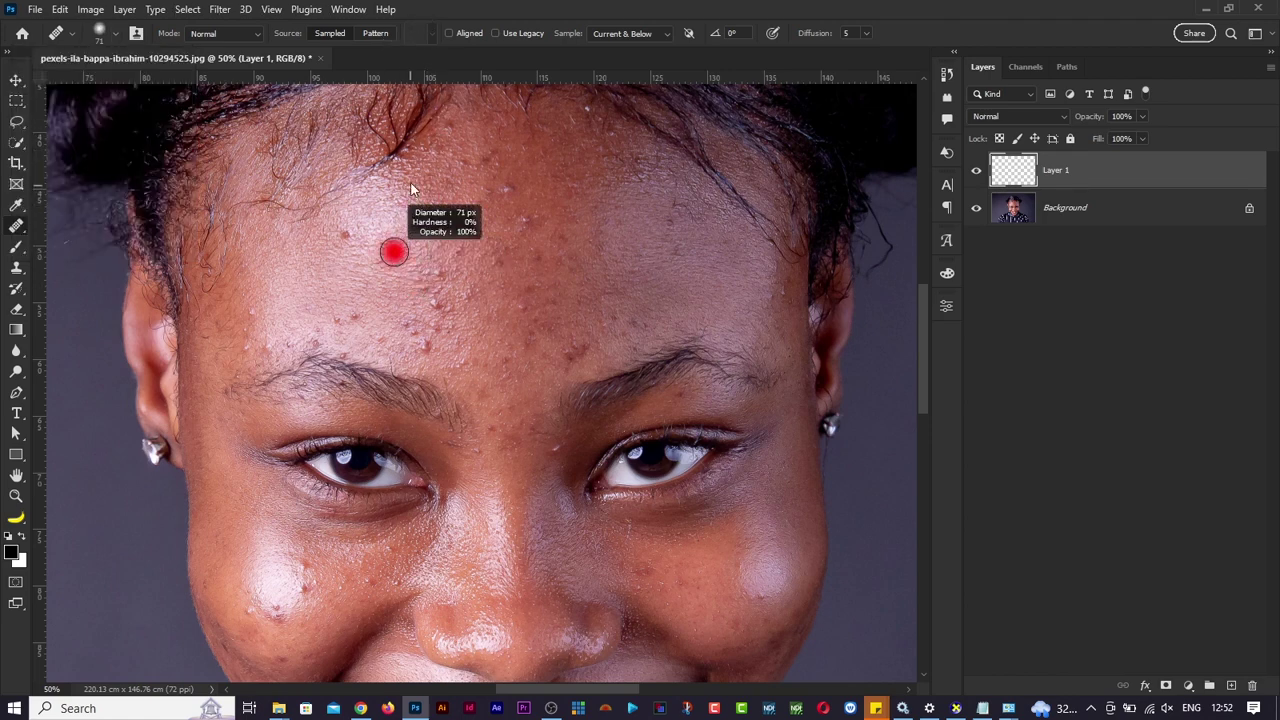
right_click(320, 274, "alt")
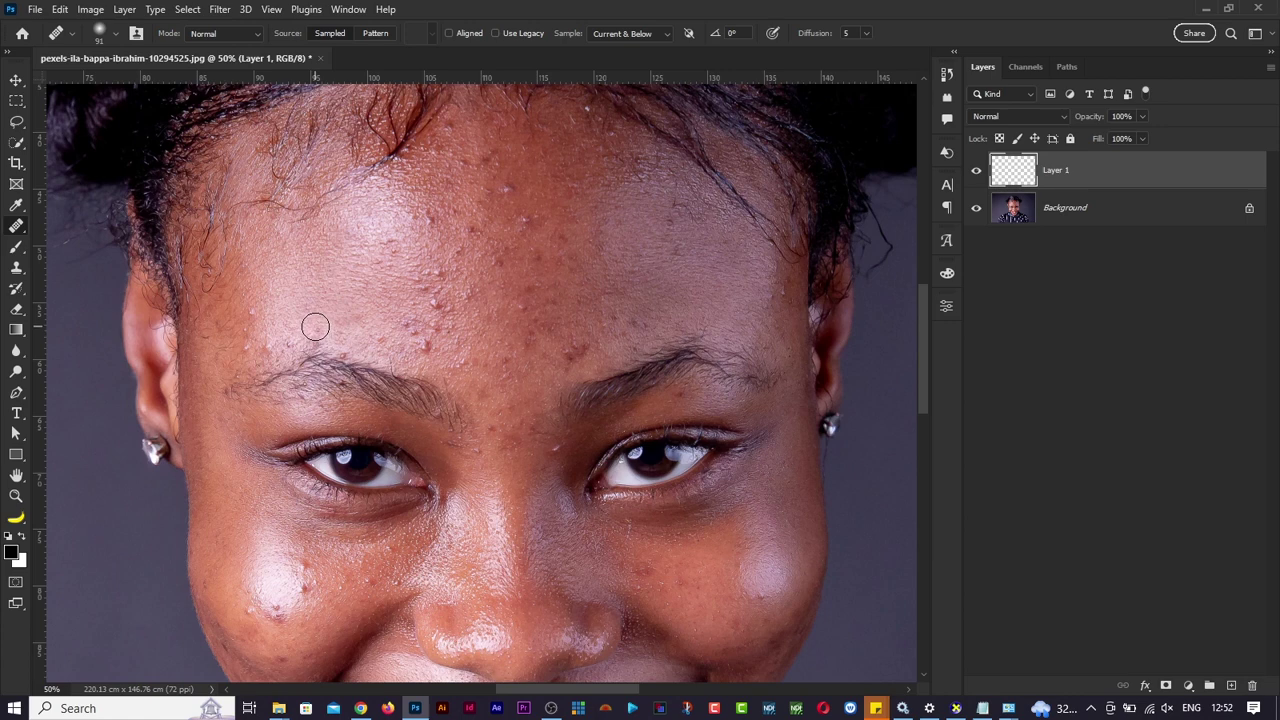
left_click(346, 346)
Sample the bright highlight on the left cheek and preview that source over the middle of the forehead.
key("ctrl+0")
key("ctrl+plus")
key("ctrl+plus")
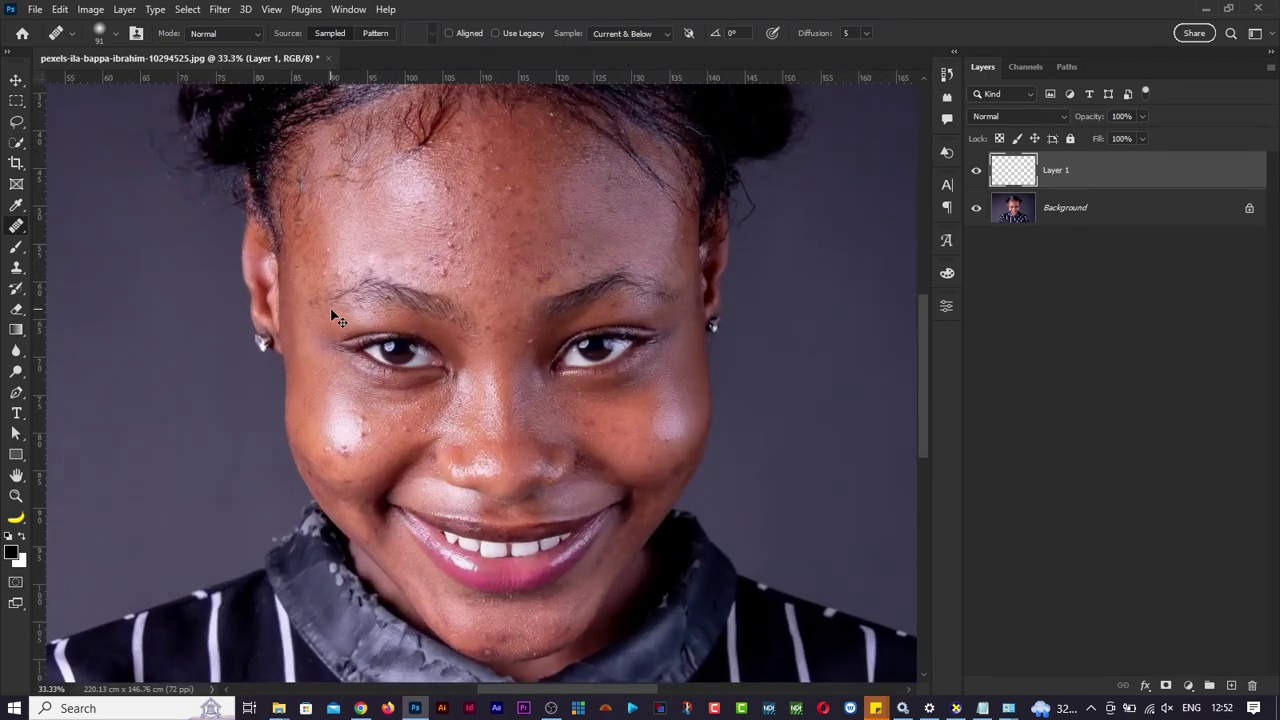
scroll(332, 312, "down", 2)
scroll(331, 310, "up", 2)
scroll(447, 287, "up", 1)
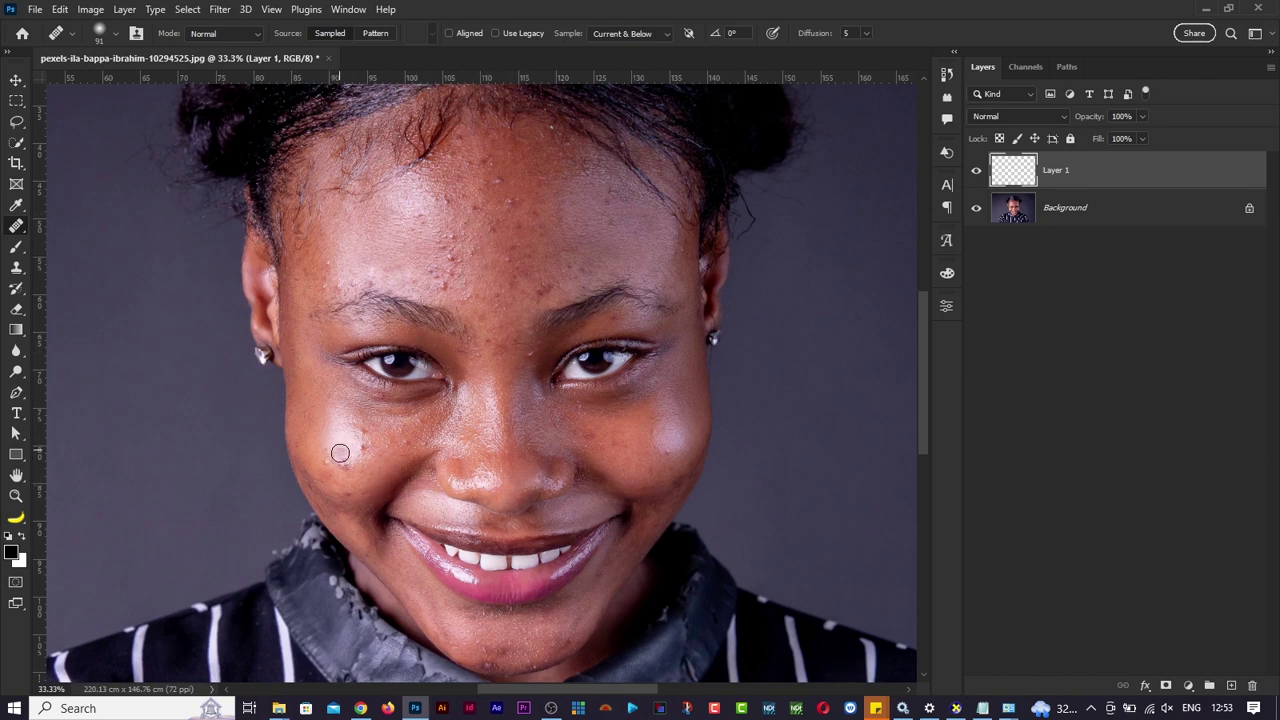
scroll(516, 299, "up", 3)
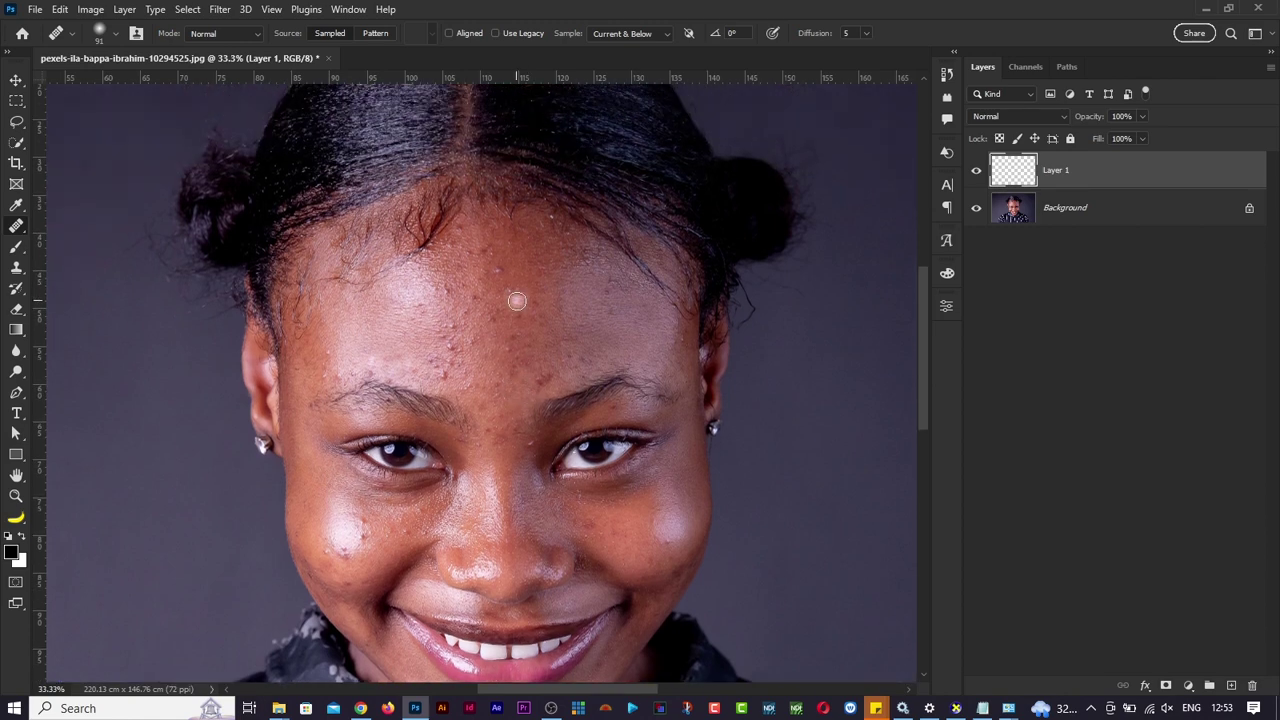
key("ctrl+plus")
key("ctrl+plus")
scroll(556, 282, "up", 3)
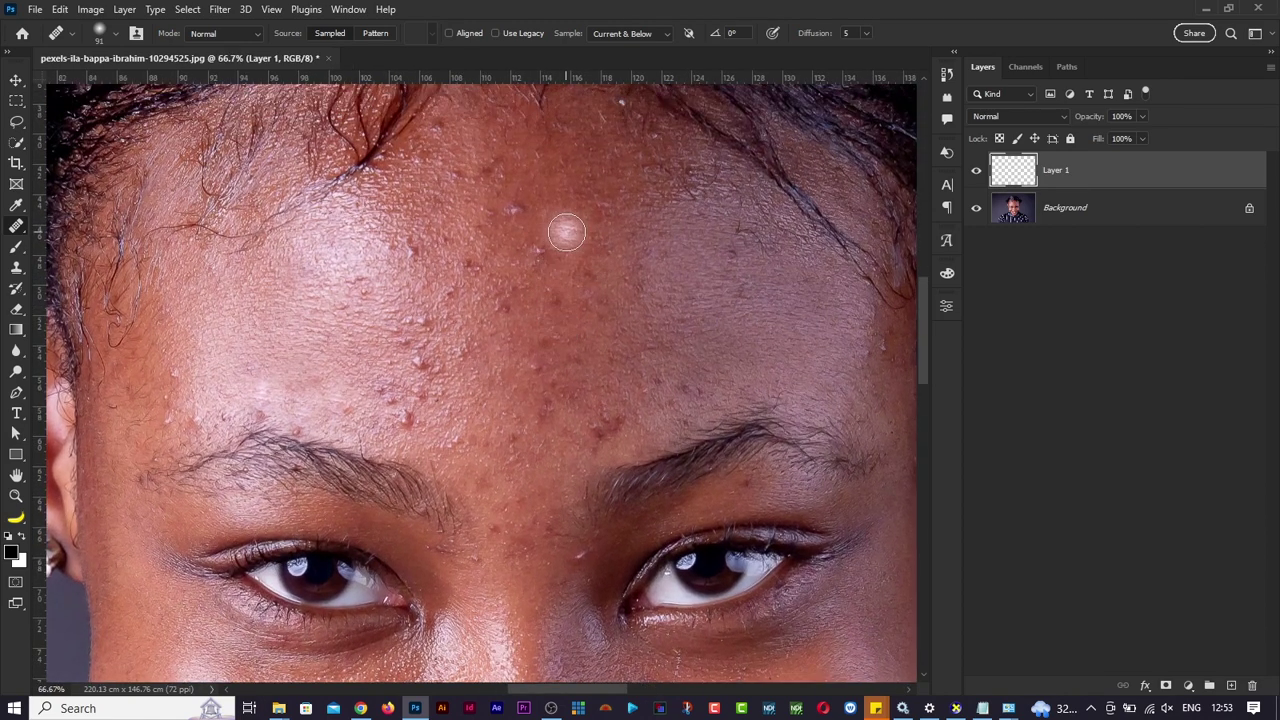
scroll(551, 217, "up", 2)
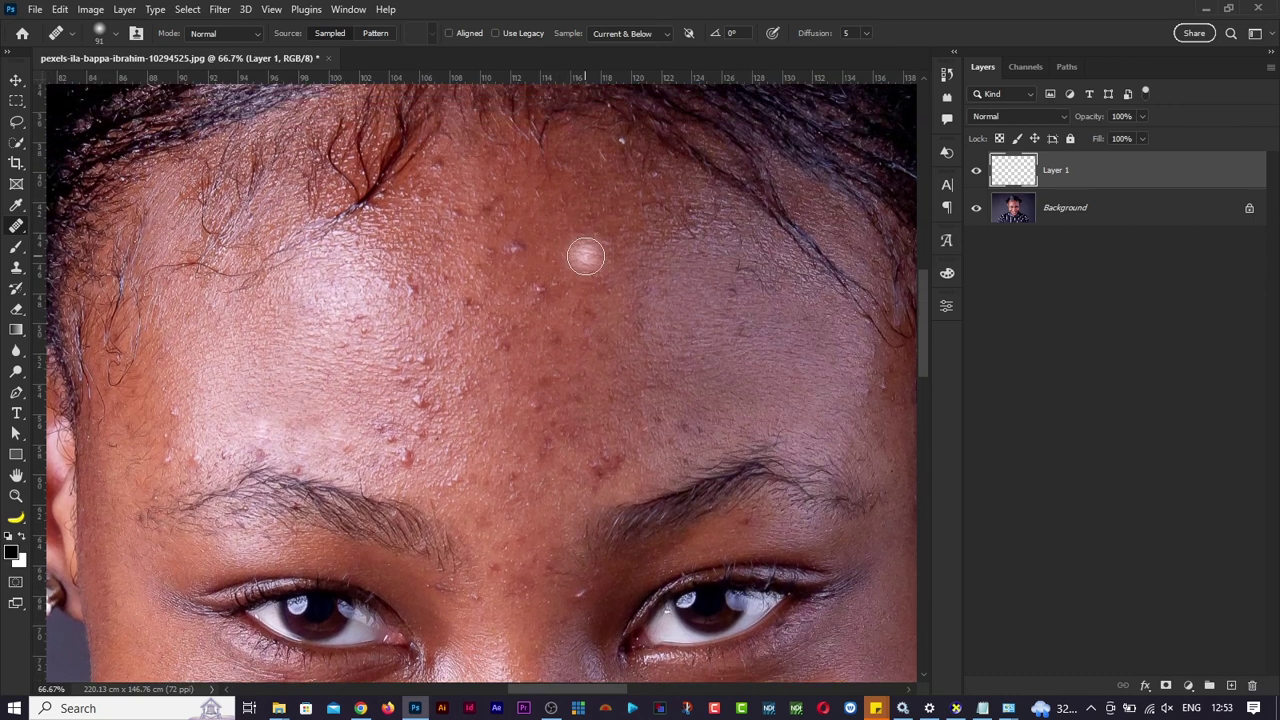
left_click(581, 247)
left_click(566, 237)
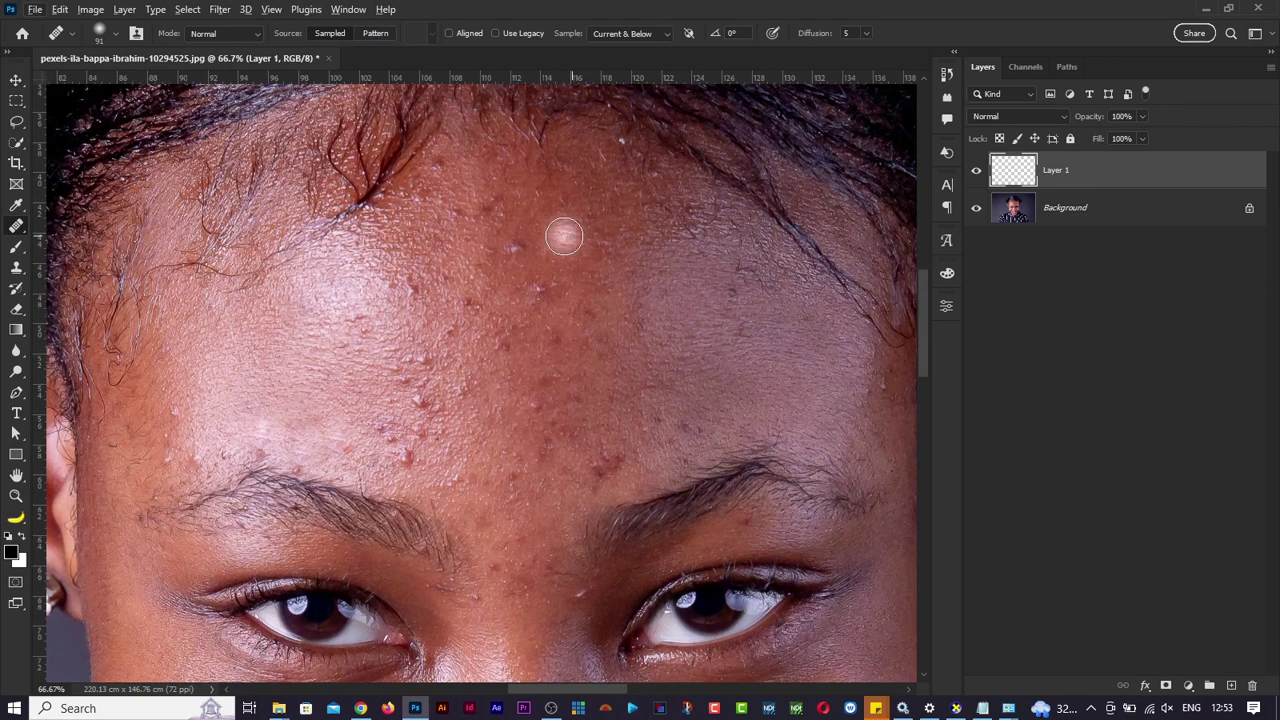
Sample clean skin in the upper middle of the forehead and heal the spots beside it with the 91 px brush.
left_click(508, 241)
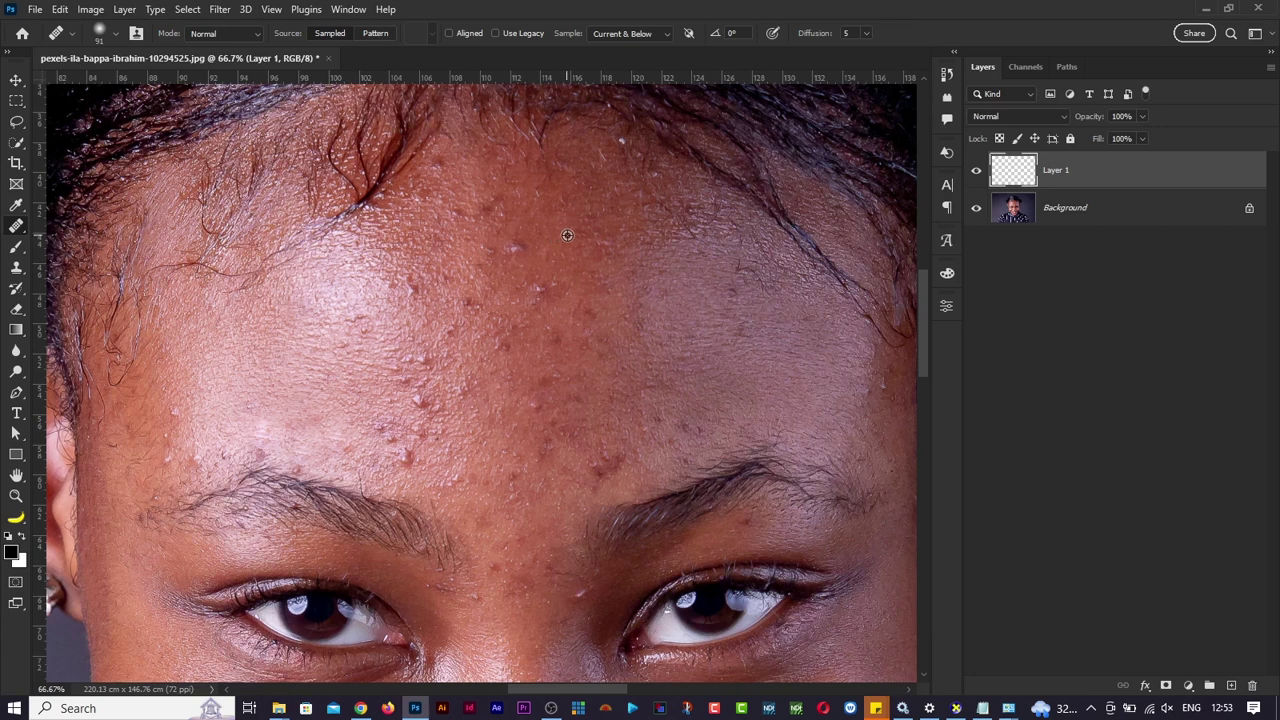
left_click_drag(568, 237, 512, 249)
left_click(575, 240, "alt")
left_click(495, 253)
Reduce the Healing Brush to 49 px and heal the small blemishes below the hairline near the forehead's centre.
right_click(408, 246, "alt")
left_click(469, 228)
left_click(455, 216)
left_click_drag(440, 162, 440, 180)
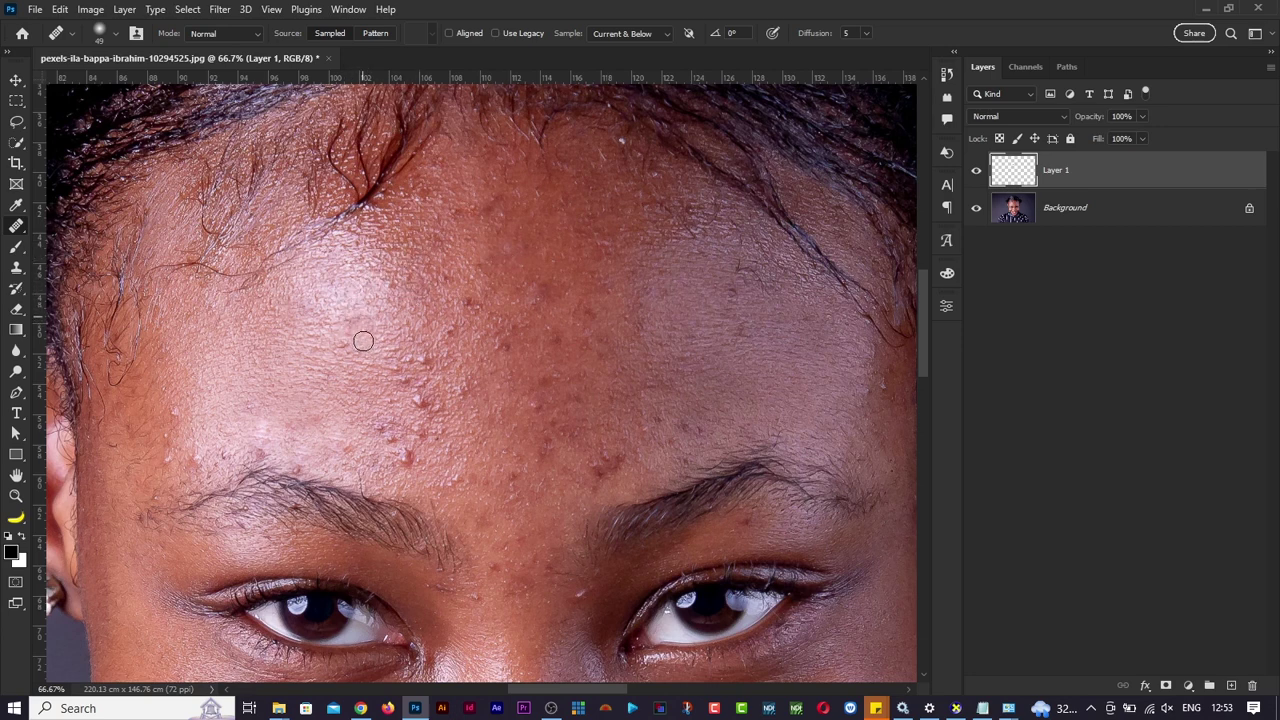
Heal marks on the bright left part of the forehead and above the left eyebrow with the 49 px brush.
left_click_drag(364, 328, 352, 321)
left_click(382, 432)
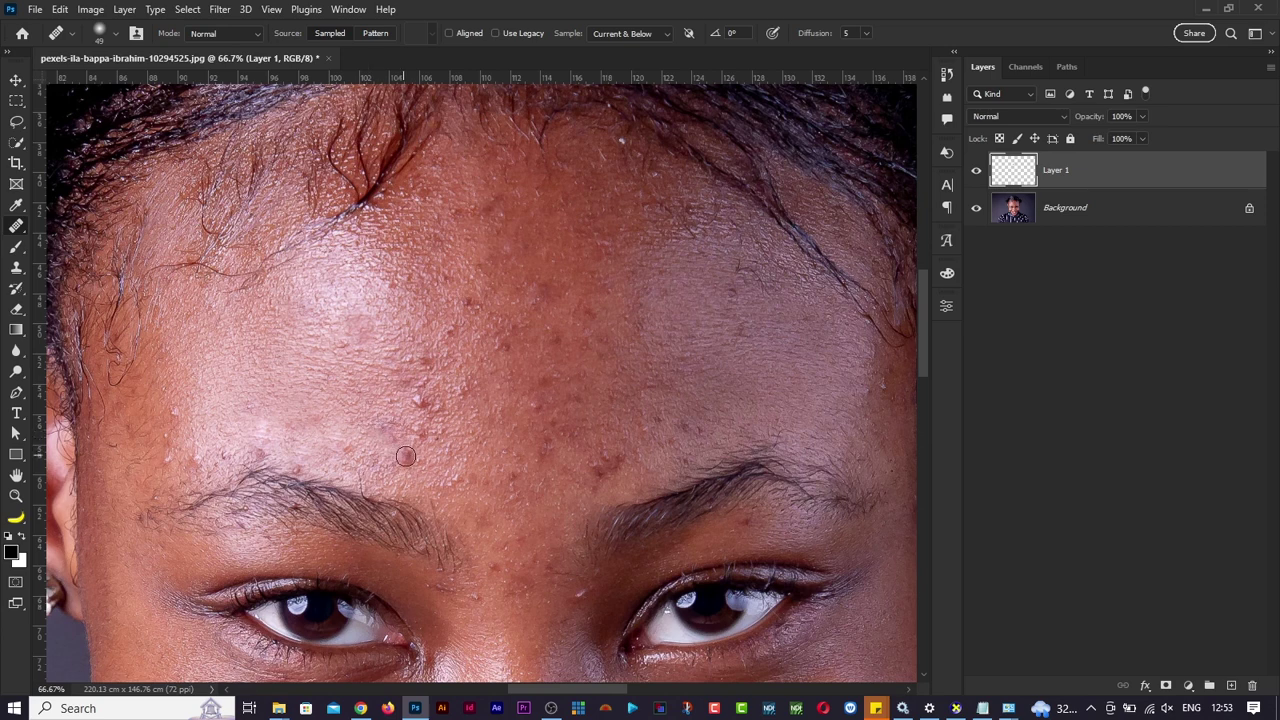
left_click(395, 445)
Enlarge the brush to 58 px and heal the bumps above the left eyebrow's inner end from adjacent skin.
left_click_drag(367, 400, 378, 402)
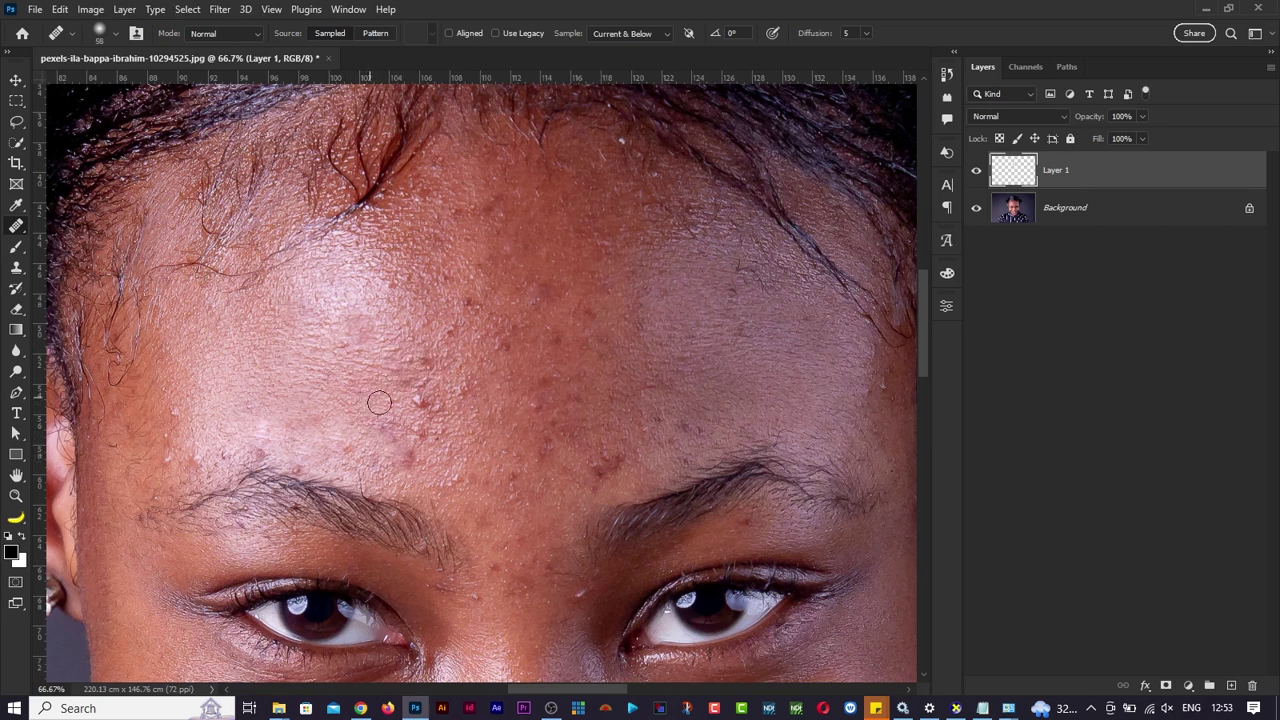
left_click(451, 447, "alt")
left_click(407, 459)
left_click(468, 422, "alt")
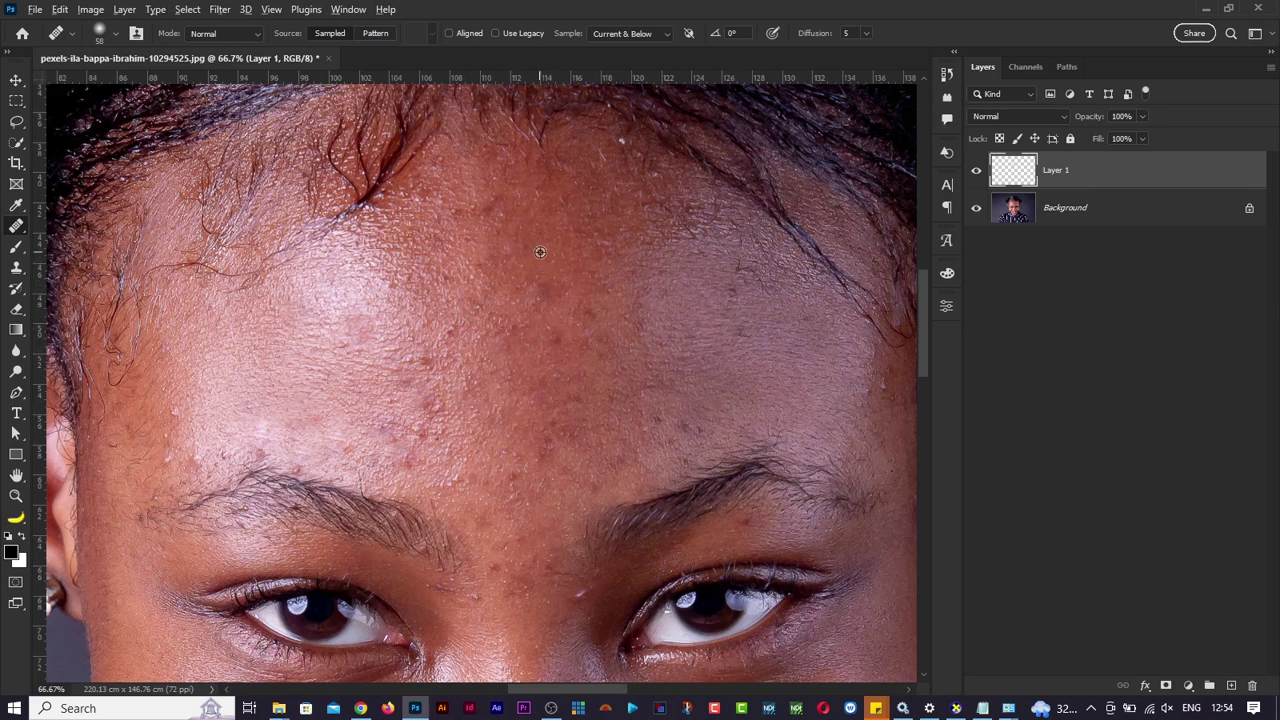
Heal the spots between the bright left forehead area and the forehead's centre with the 58 px Healing Brush, using nearby sampled skin.
left_click(553, 316, "alt")
left_click(411, 320, "alt")
left_click(453, 330)
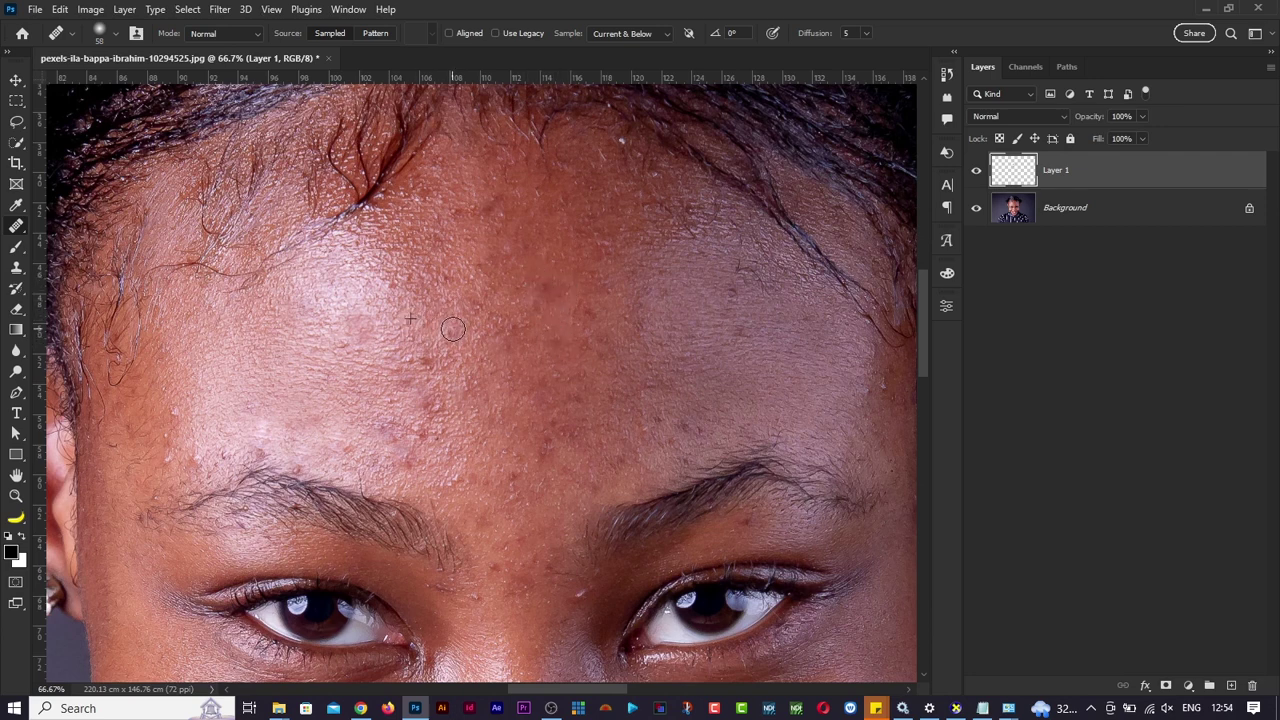
left_click(383, 335, "alt")
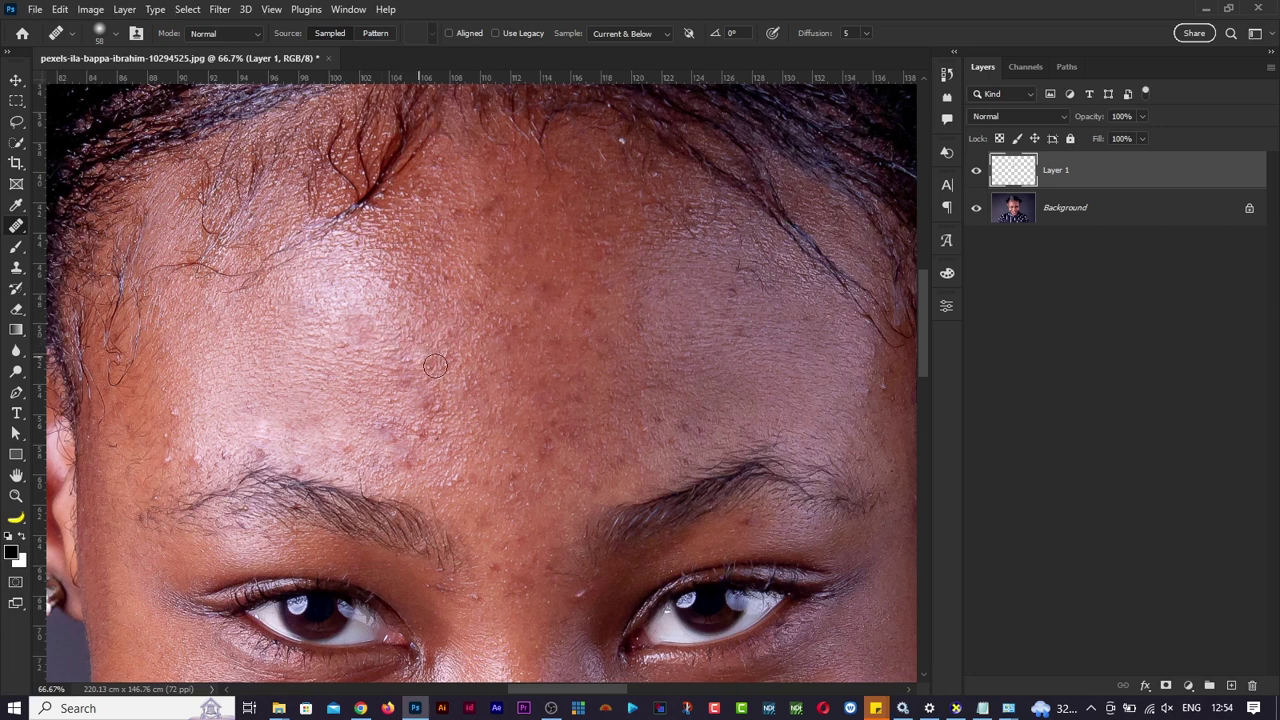
left_click(490, 371, "alt")
left_click(432, 378)
Heal the marks along the area above the left eyebrow, from its outer end to its inner end, using adjacent skin.
left_click(194, 453)
left_click(171, 452, "alt")
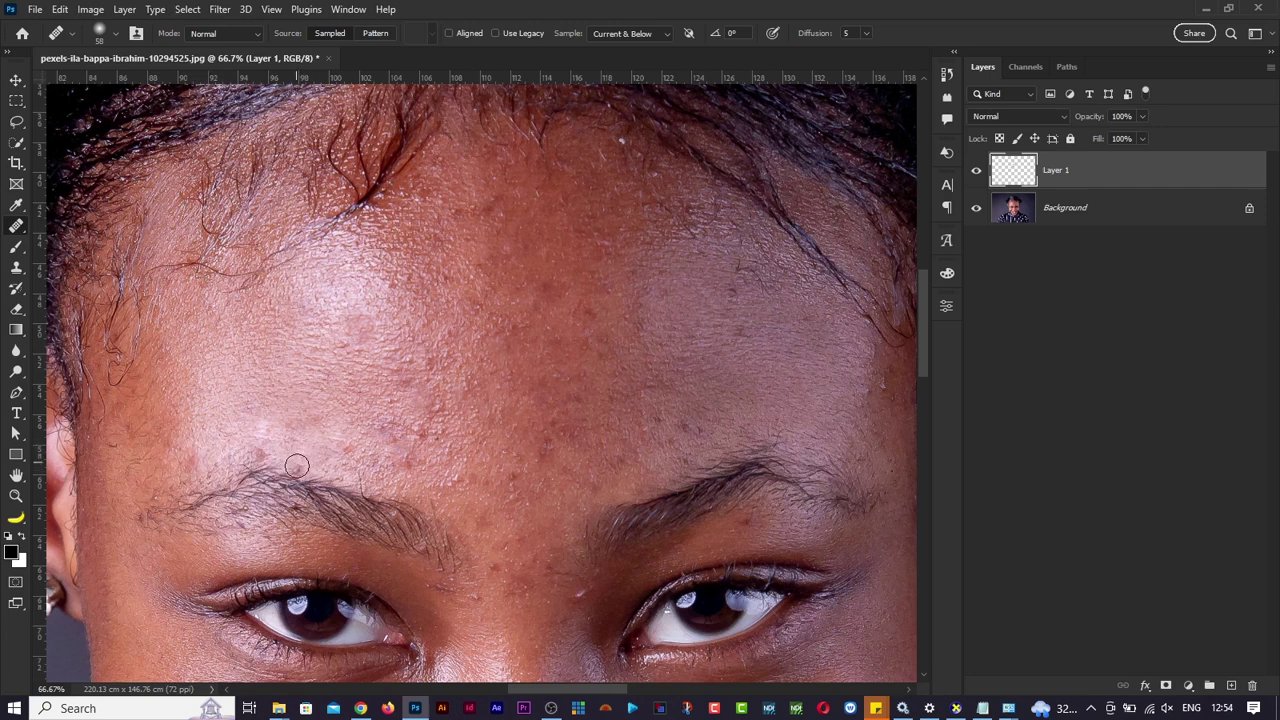
left_click(484, 443, "alt")
left_click(391, 436)
left_click(457, 467, "alt")
left_click(411, 464)
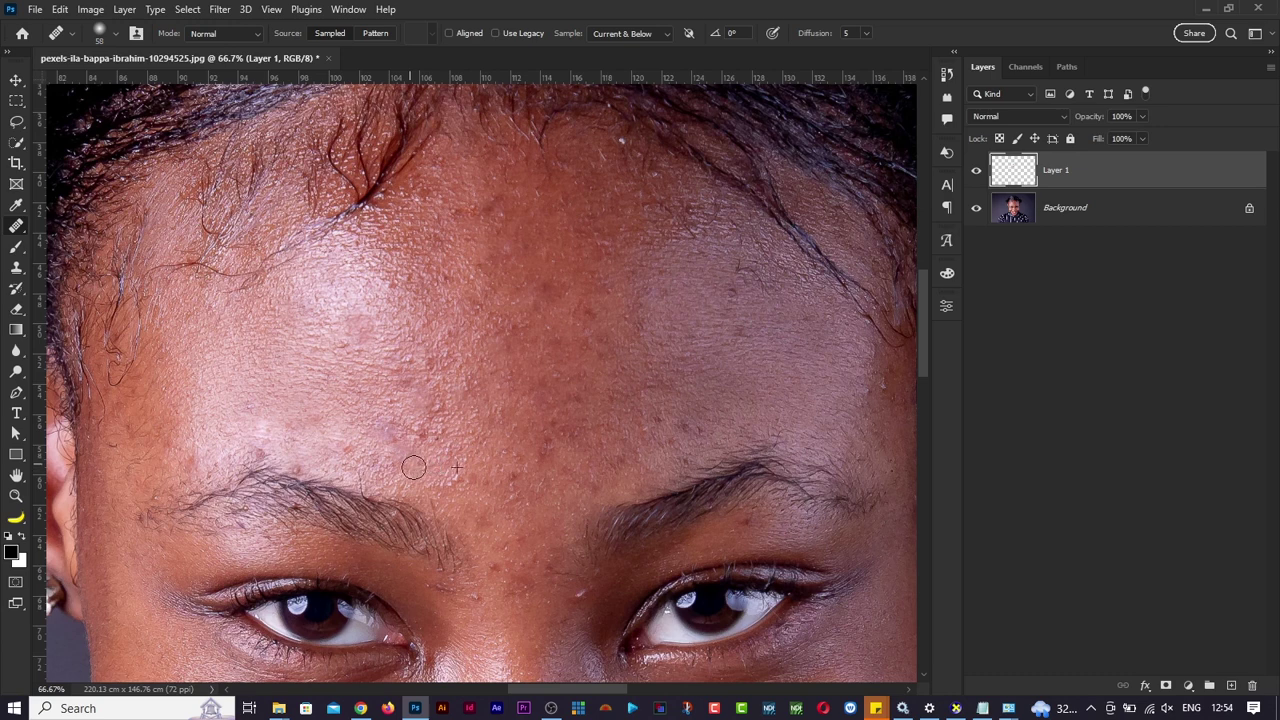
left_click(480, 461, "alt")
left_click(454, 479)
scroll(500, 553, "down", 2)
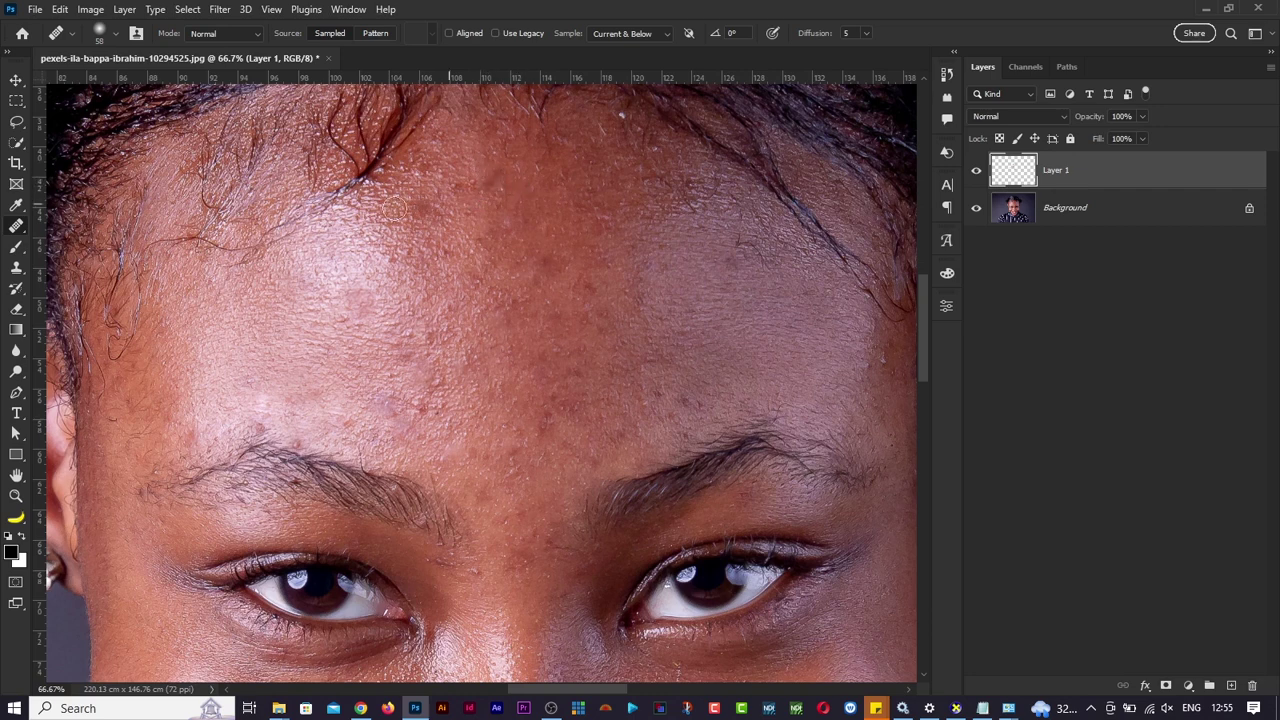
right_click(18, 227)
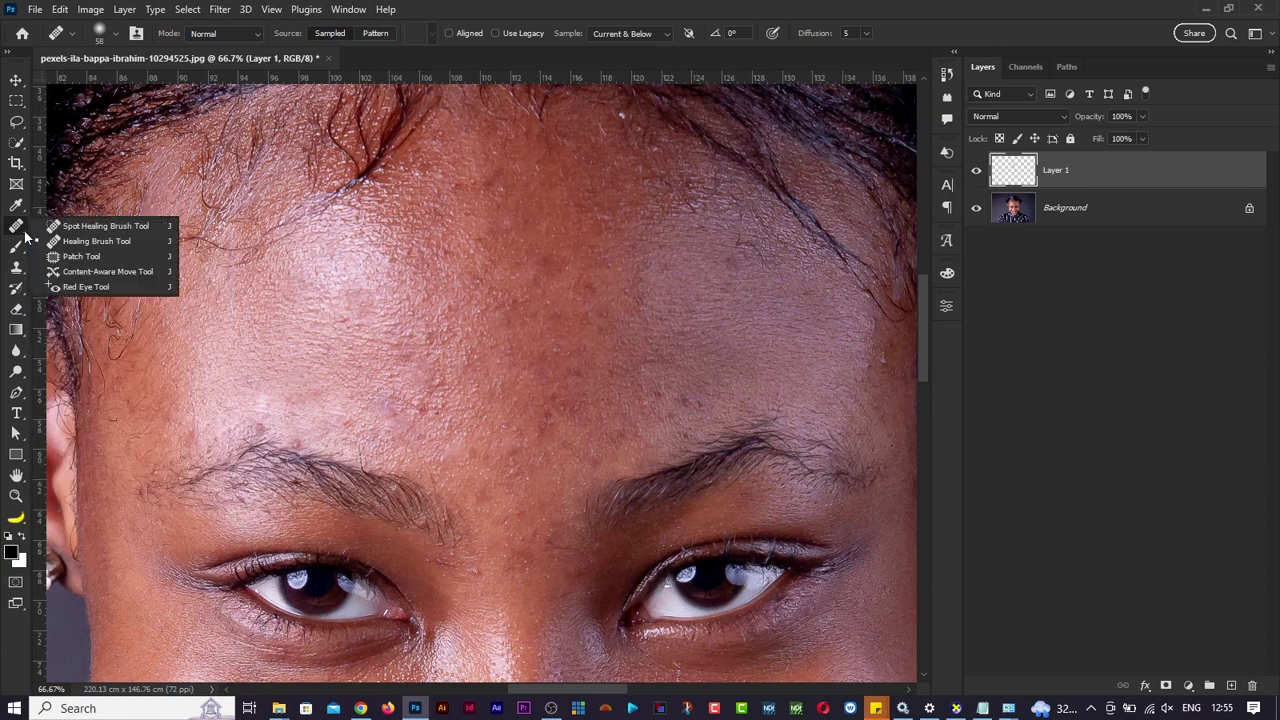
left_click(798, 13)
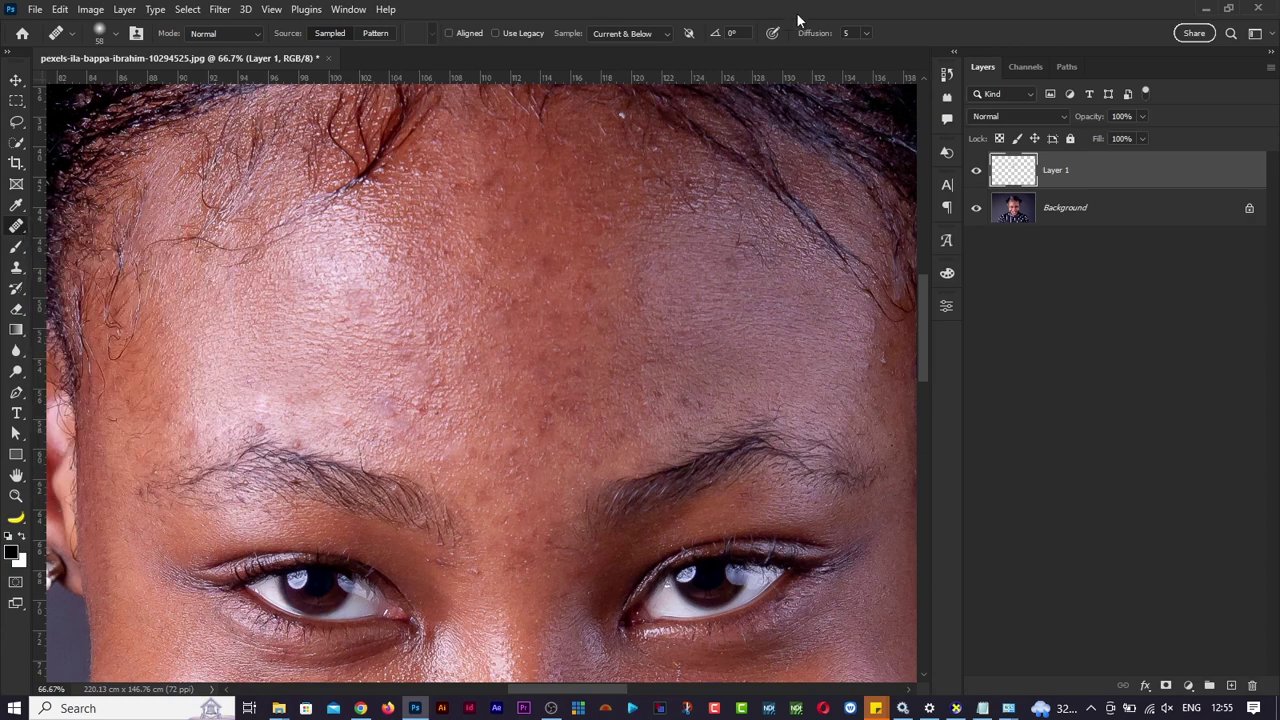
View the whole face and hide and show Layer 1 to compare the forehead before and after healing.
key("ctrl+0")
key("ctrl+plus")
key("ctrl+plus")
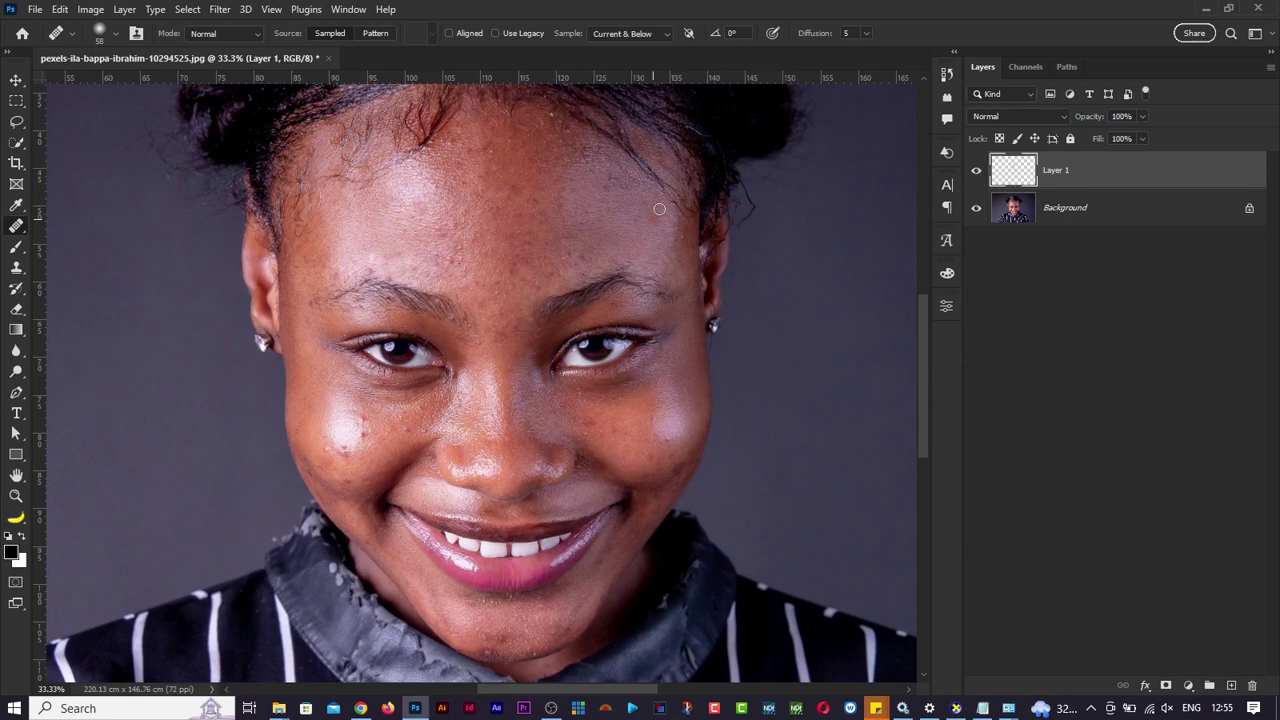
left_click(977, 172)
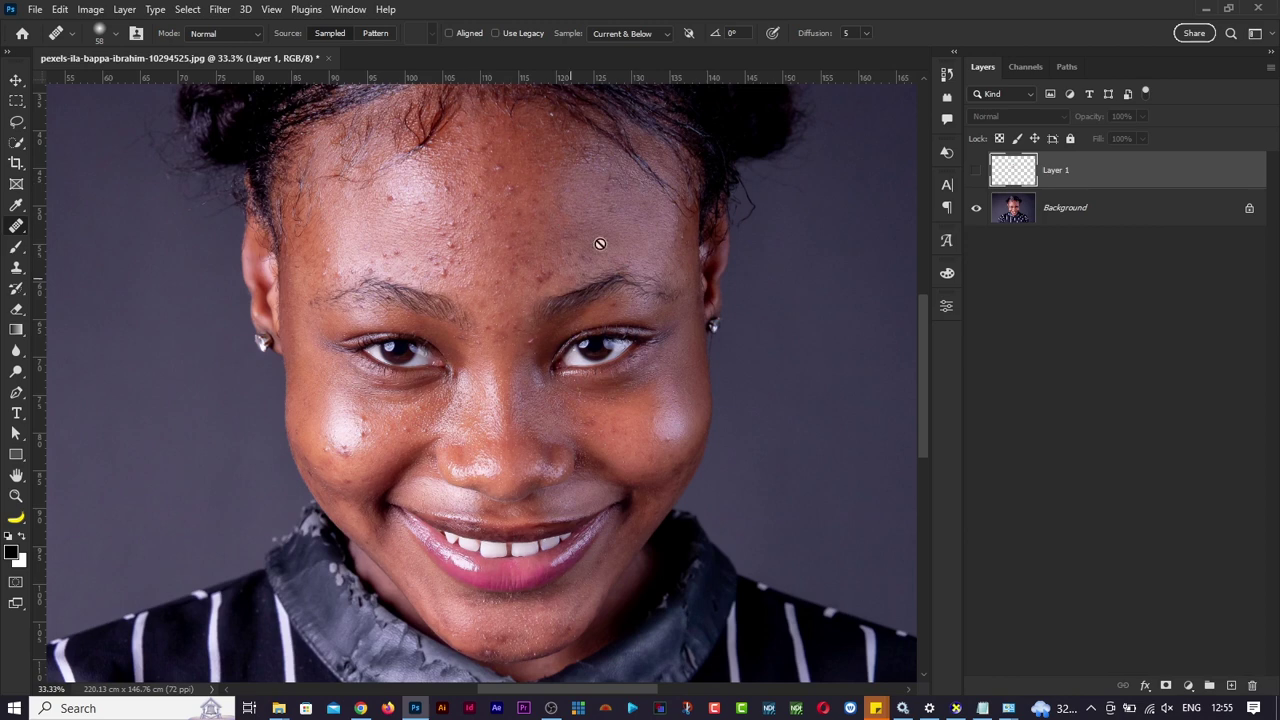
left_click(977, 175)
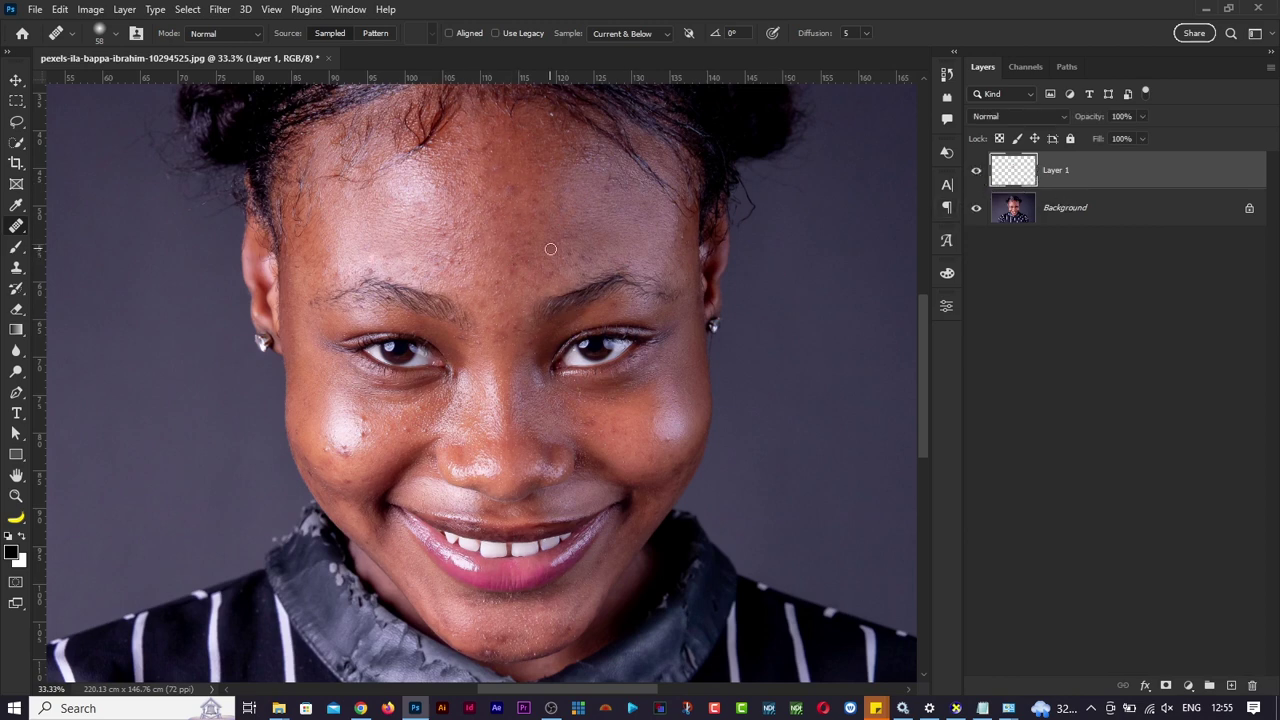
Rename Layer 1 as Pimples and toggle its visibility to compare the forehead with and without the retouching.
double_click(1056, 172)
type("Fir")
key("Return")
scroll(804, 286, "up", 2)
left_click(977, 171)
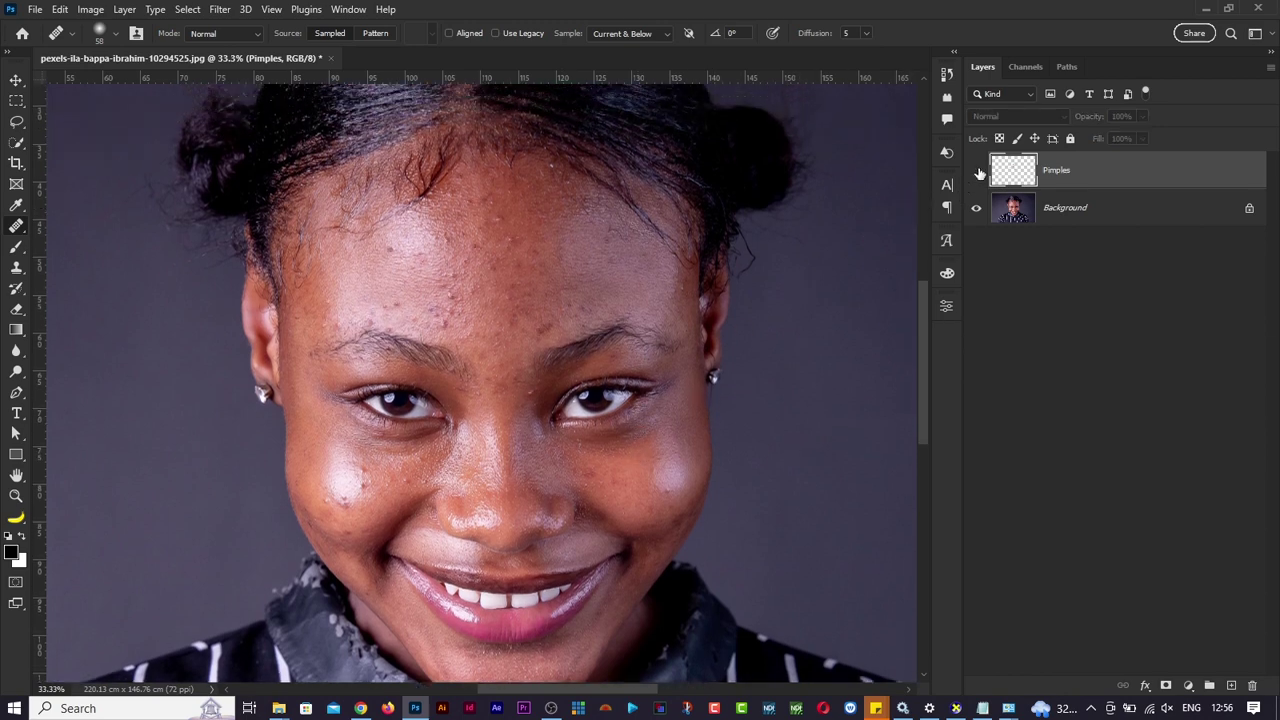
left_click(977, 172)
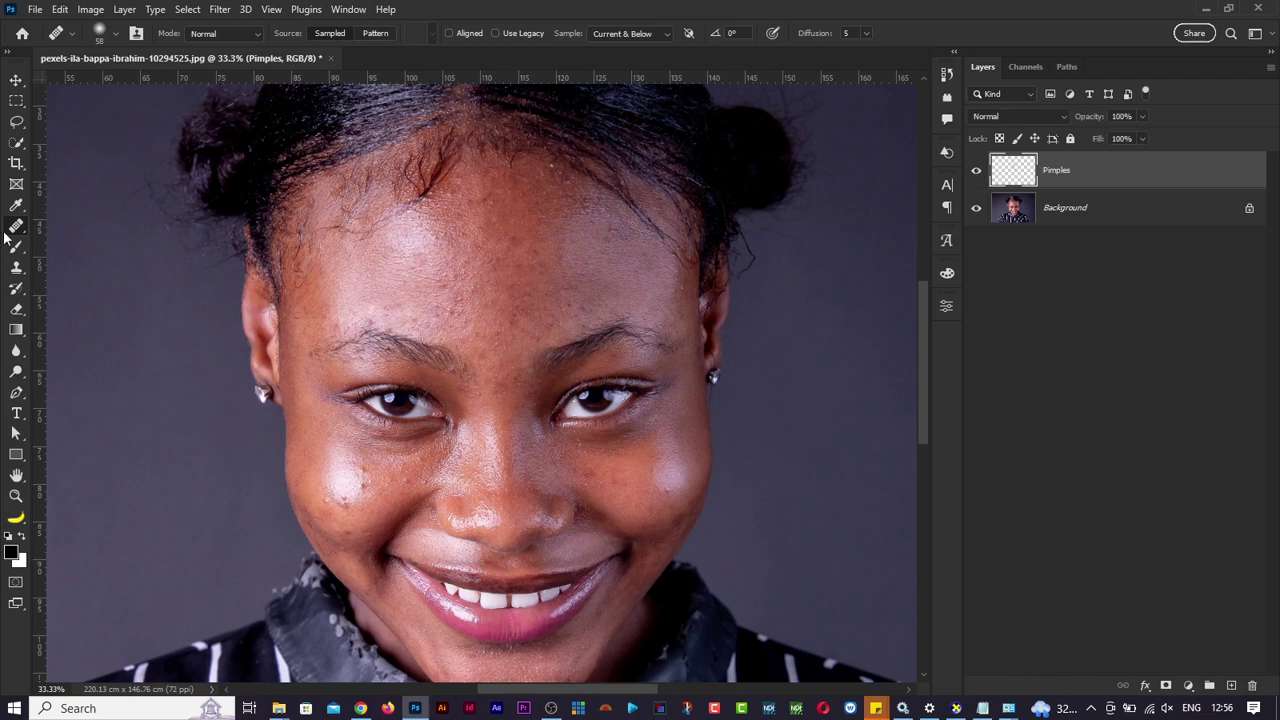
key("alt+Tab")
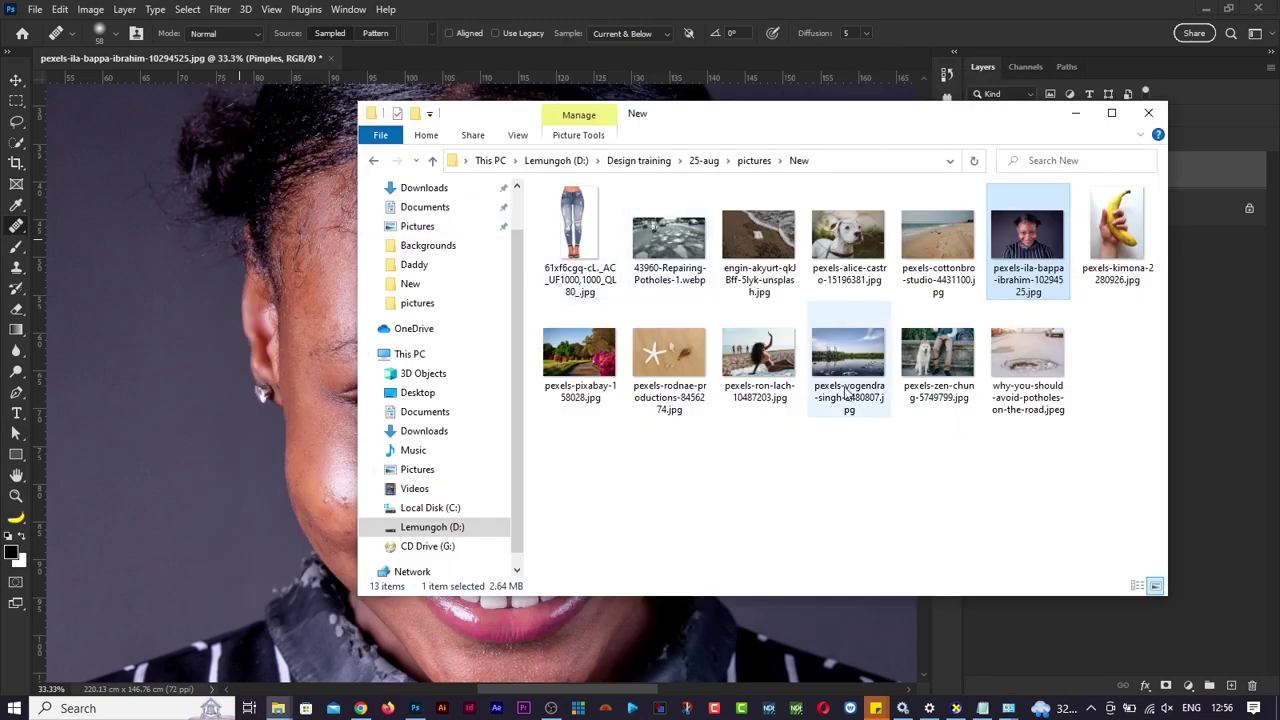
key("alt+Tab")
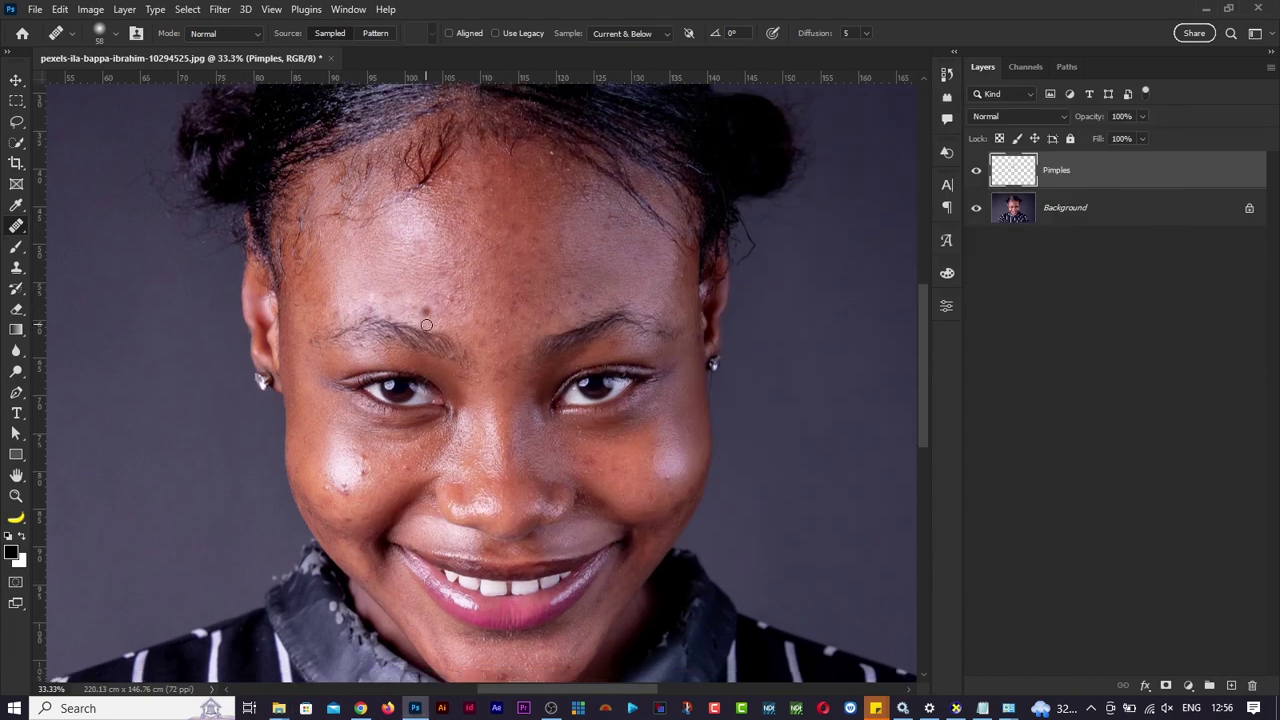
scroll(426, 325, "down", 5)
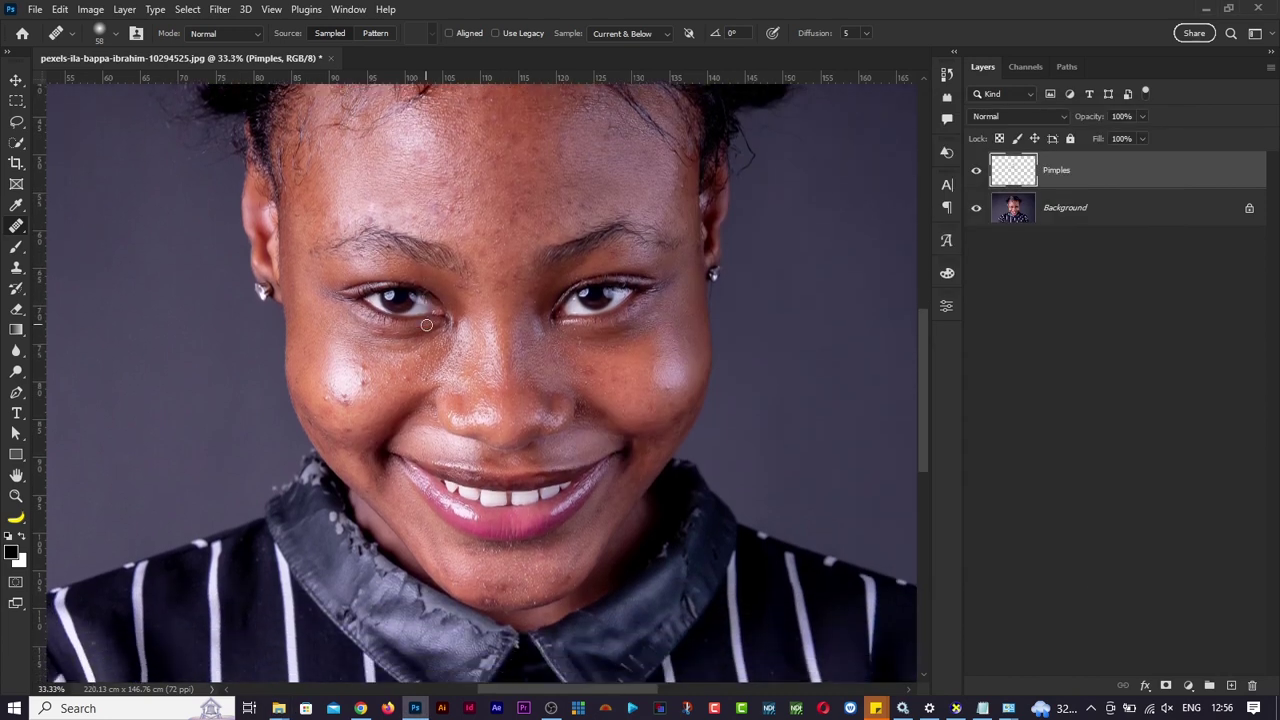
scroll(426, 325, "up", 2)
scroll(426, 325, "up", 1)
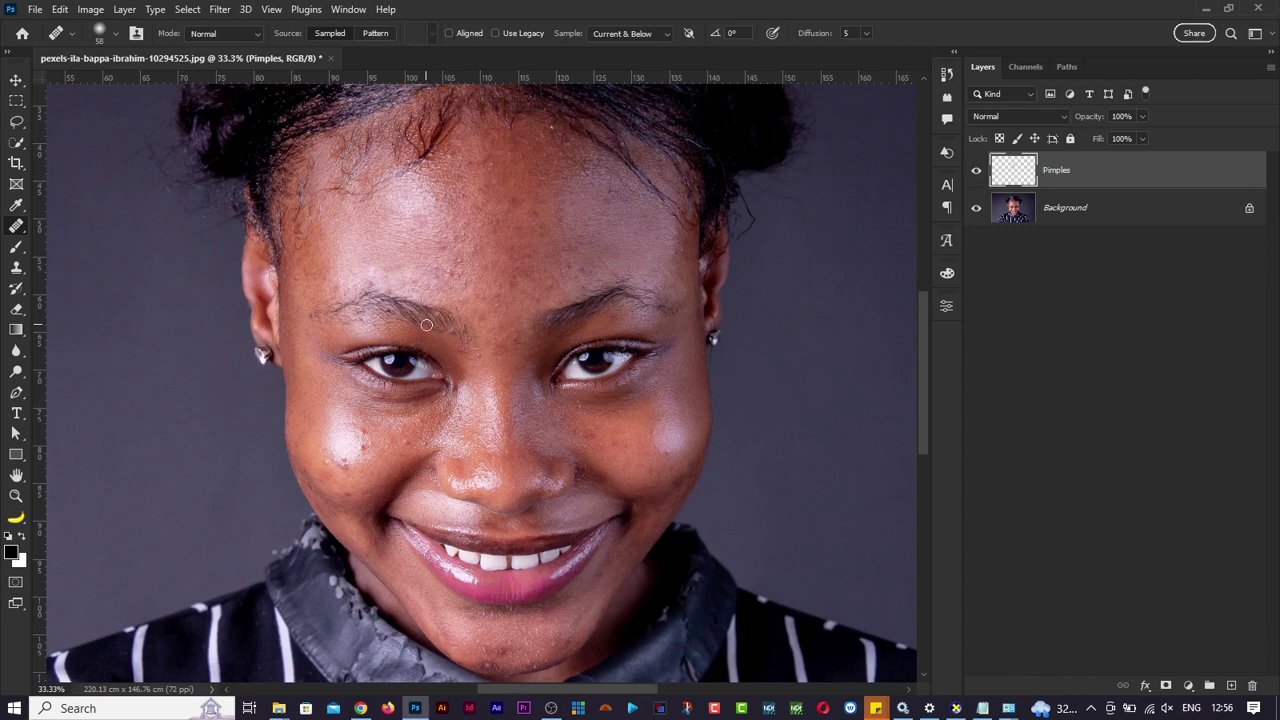
right_click(16, 226)
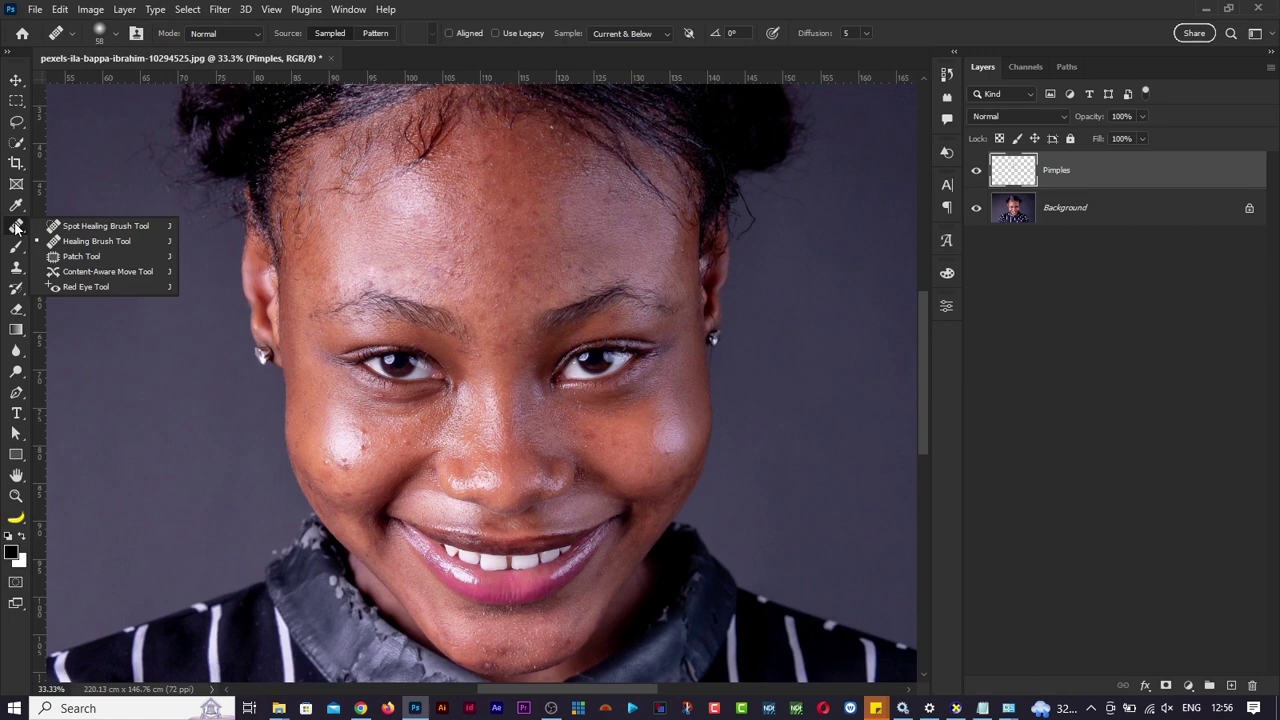
left_click(952, 29)
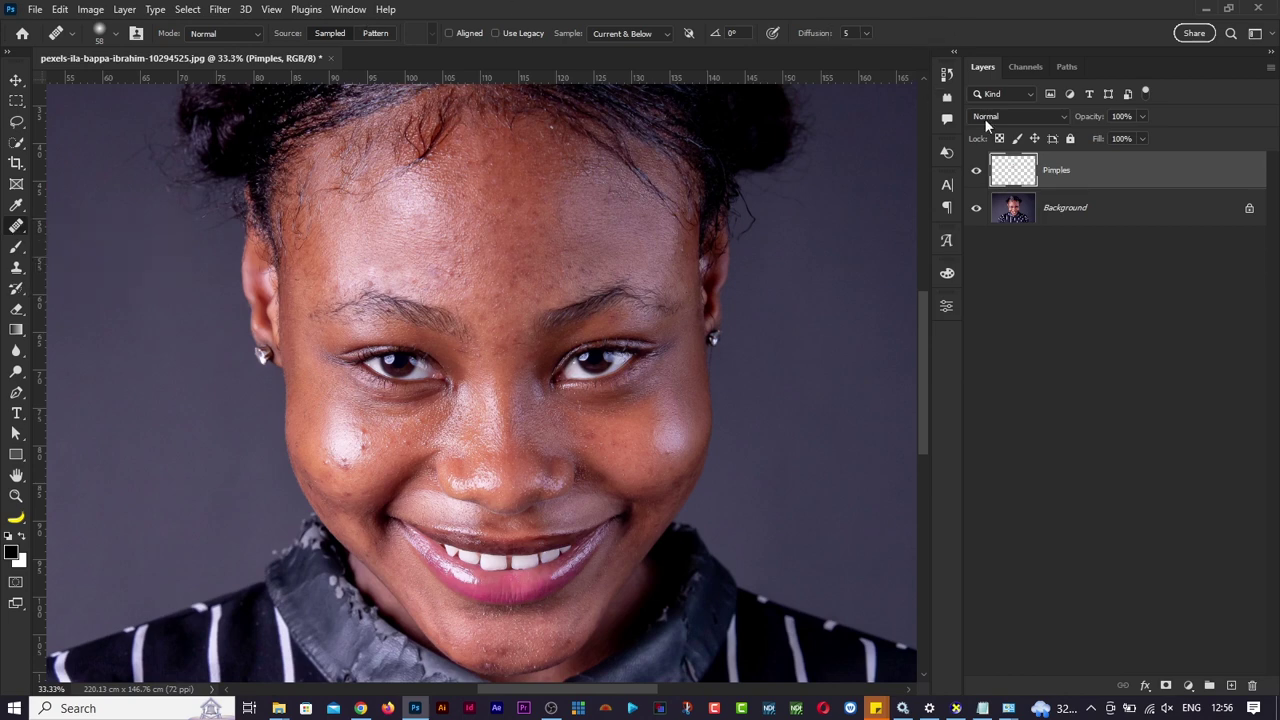
Hide the Pimples layer and add a new layer named "eye abg" above it.
mouse_move(1135, 157)
left_mouse_down()
mouse_move(1174, 611)
mouse_move(1220, 672)
mouse_move(1177, 228)
mouse_move(1150, 163)
left_mouse_up()
left_click(977, 171)
left_click(1230, 685)
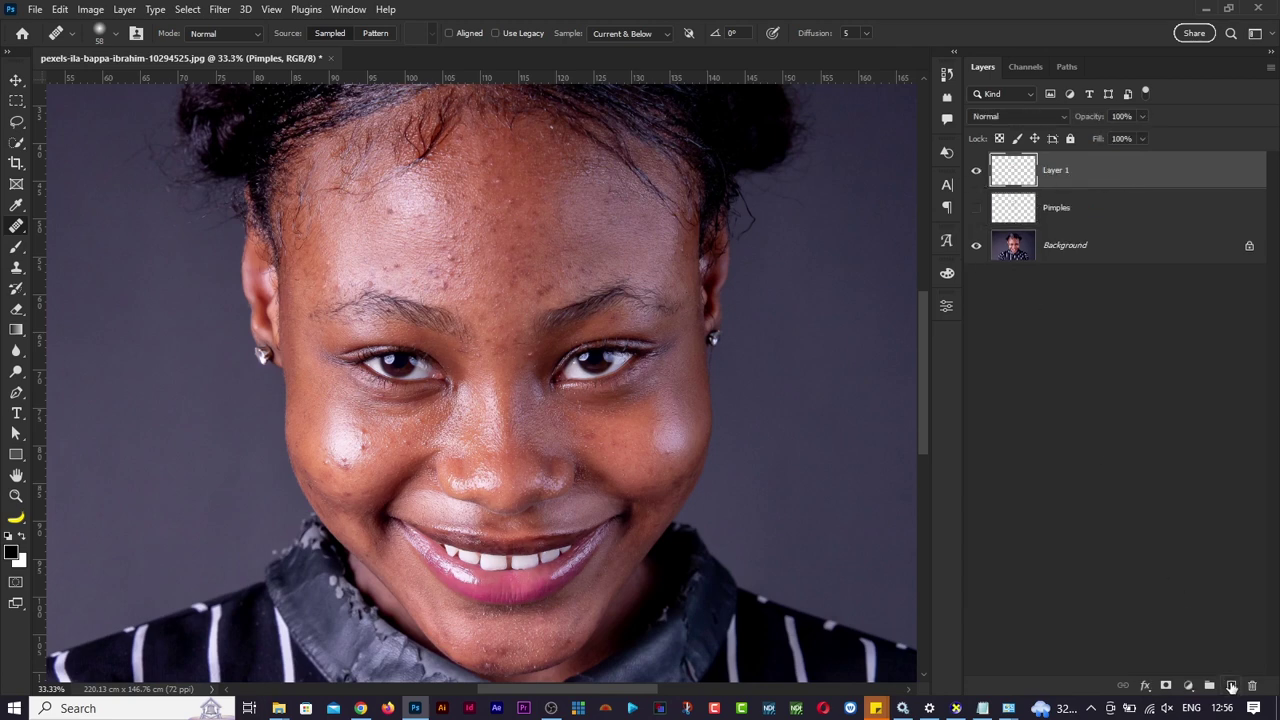
double_click(1058, 171)
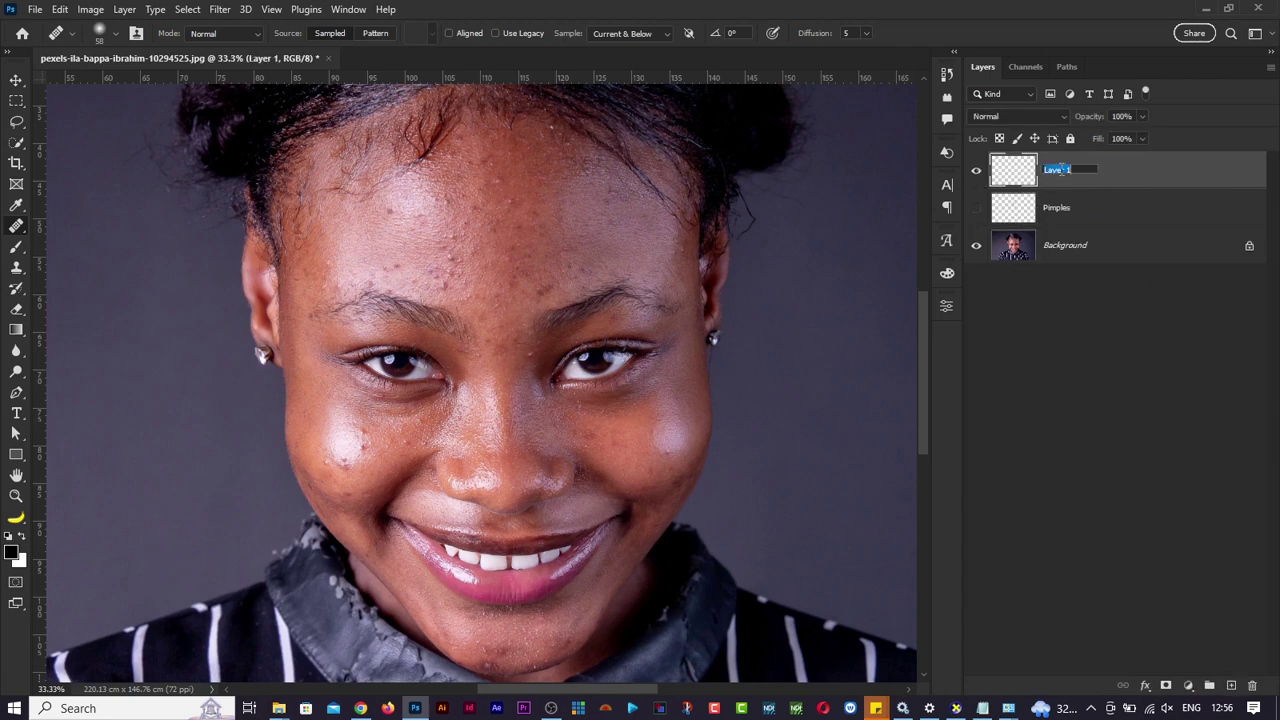
type("v")
type("ye abg")
key("Return")
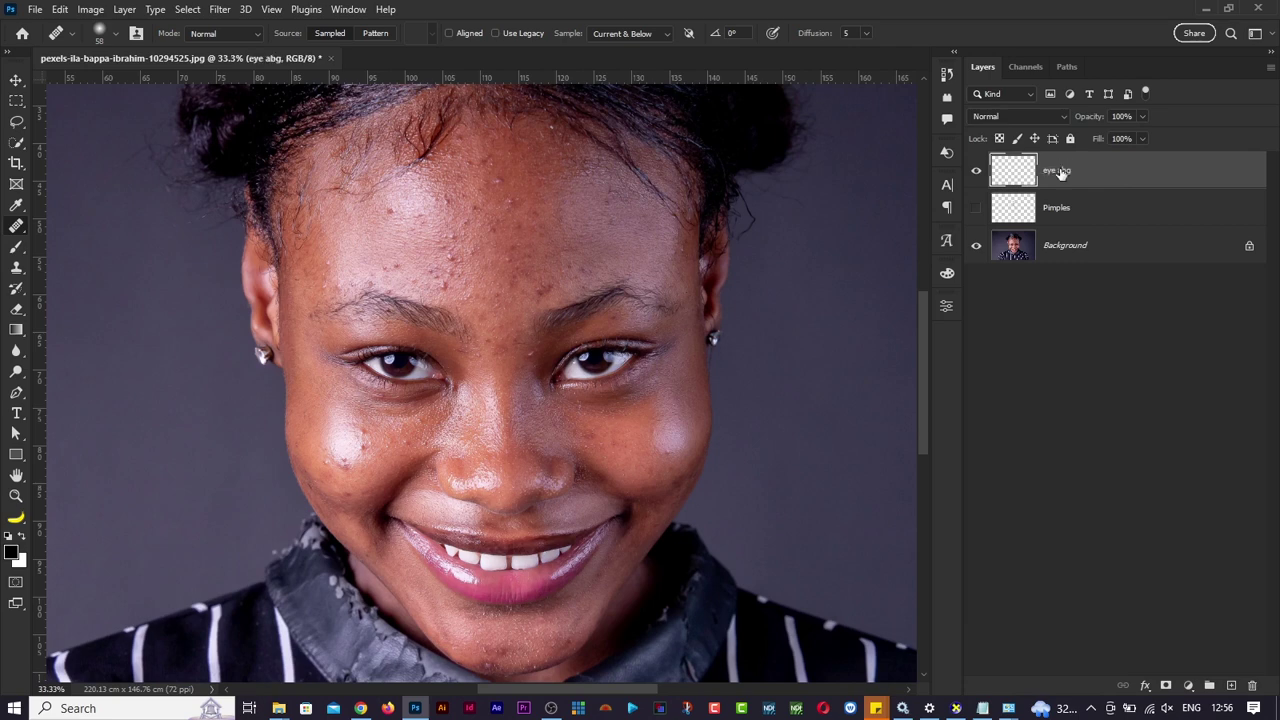
Outline the areas under both eyes with a black 38 px brush and undo the outlines.
key("ctrl+plus")
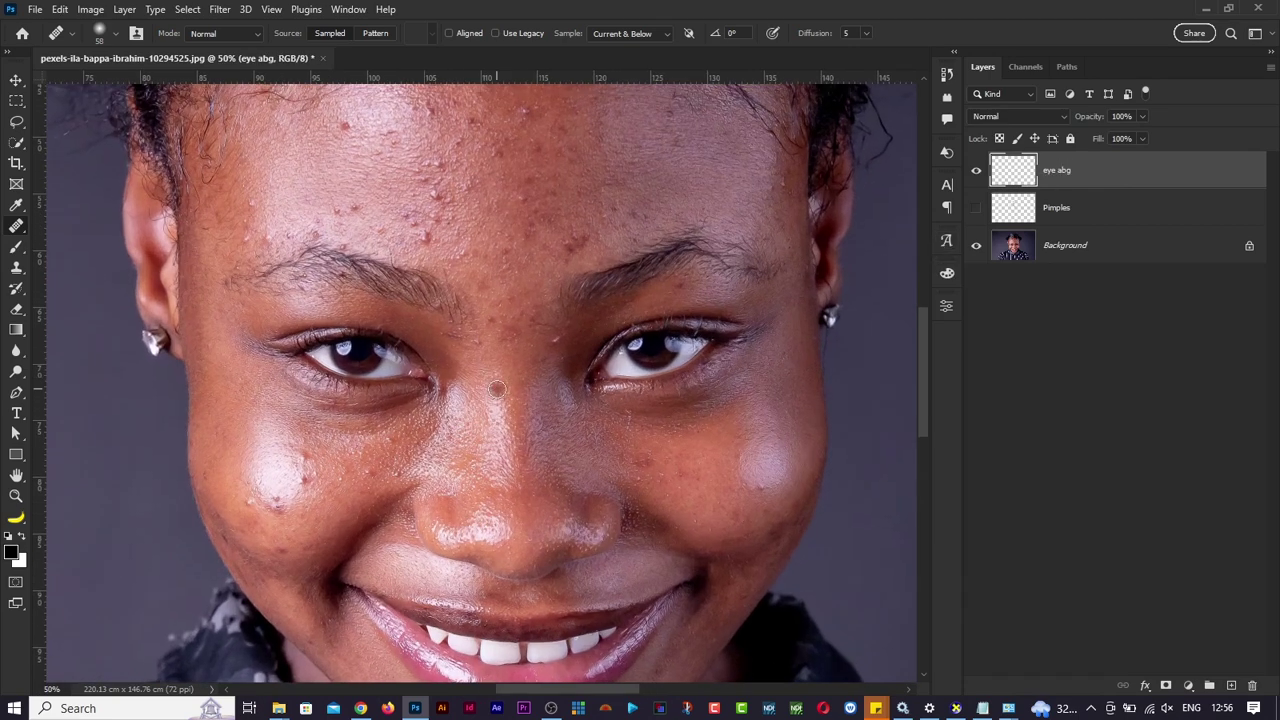
key("b")
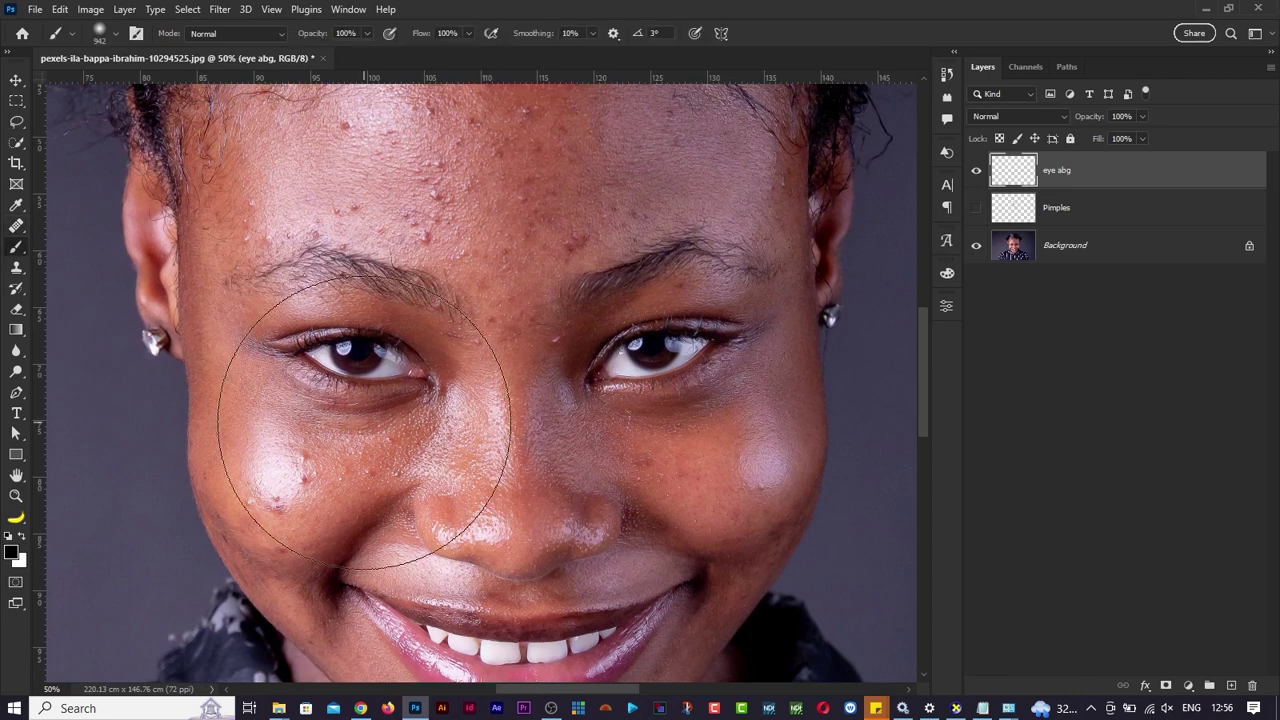
left_click_drag(364, 418, 255, 400)
left_click_drag(444, 348, 460, 510)
mouse_move(497, 362)
left_mouse_down()
mouse_move(494, 380)
mouse_move(370, 455)
left_mouse_up()
mouse_move(441, 395)
left_mouse_down()
mouse_move(279, 396)
mouse_move(325, 455)
mouse_move(405, 447)
mouse_move(441, 429)
mouse_move(447, 393)
left_mouse_up()
mouse_move(742, 358)
left_mouse_down()
mouse_move(592, 408)
mouse_move(664, 439)
mouse_move(750, 405)
mouse_move(776, 346)
mouse_move(734, 363)
left_mouse_up()
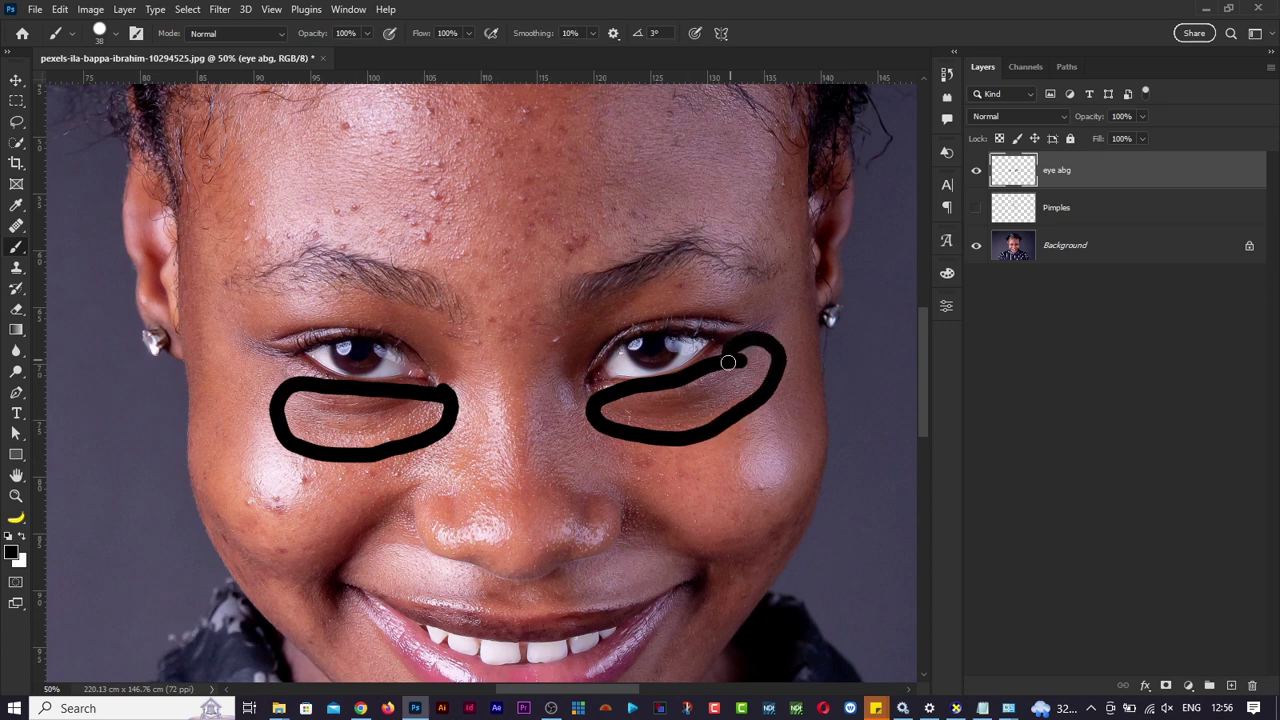
scroll(703, 435, "down", 5)
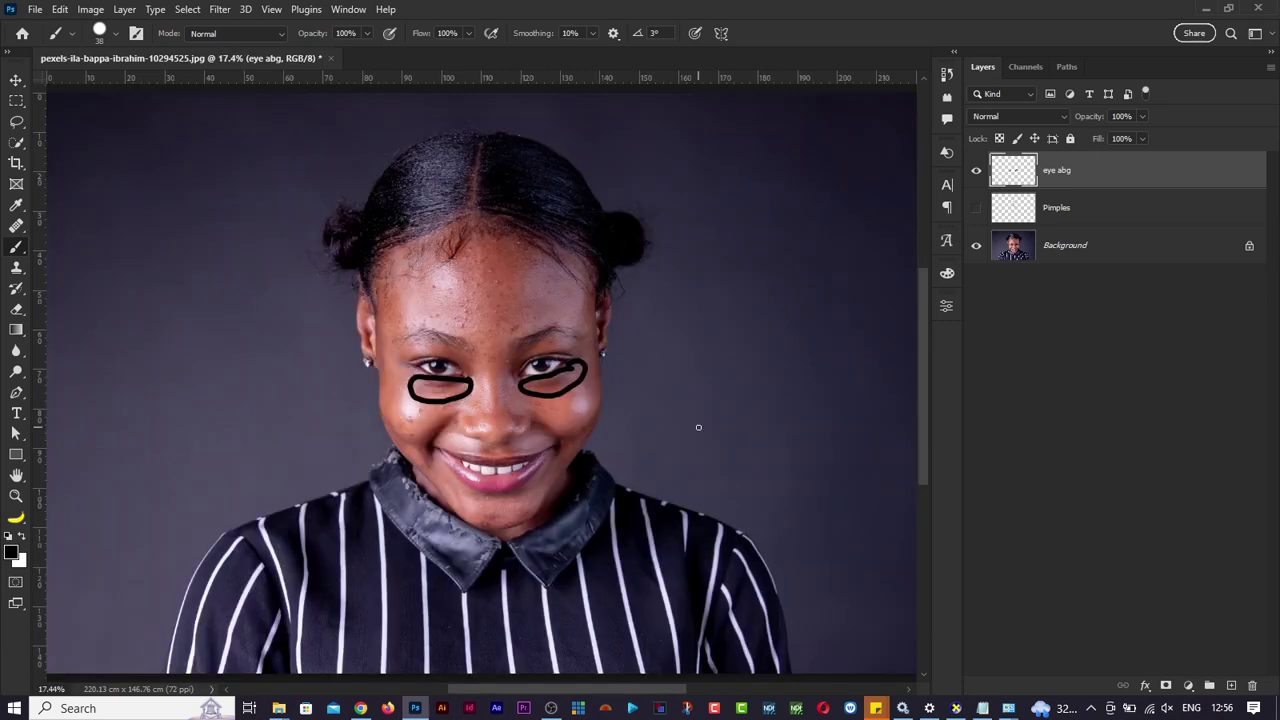
key("ctrl+z")
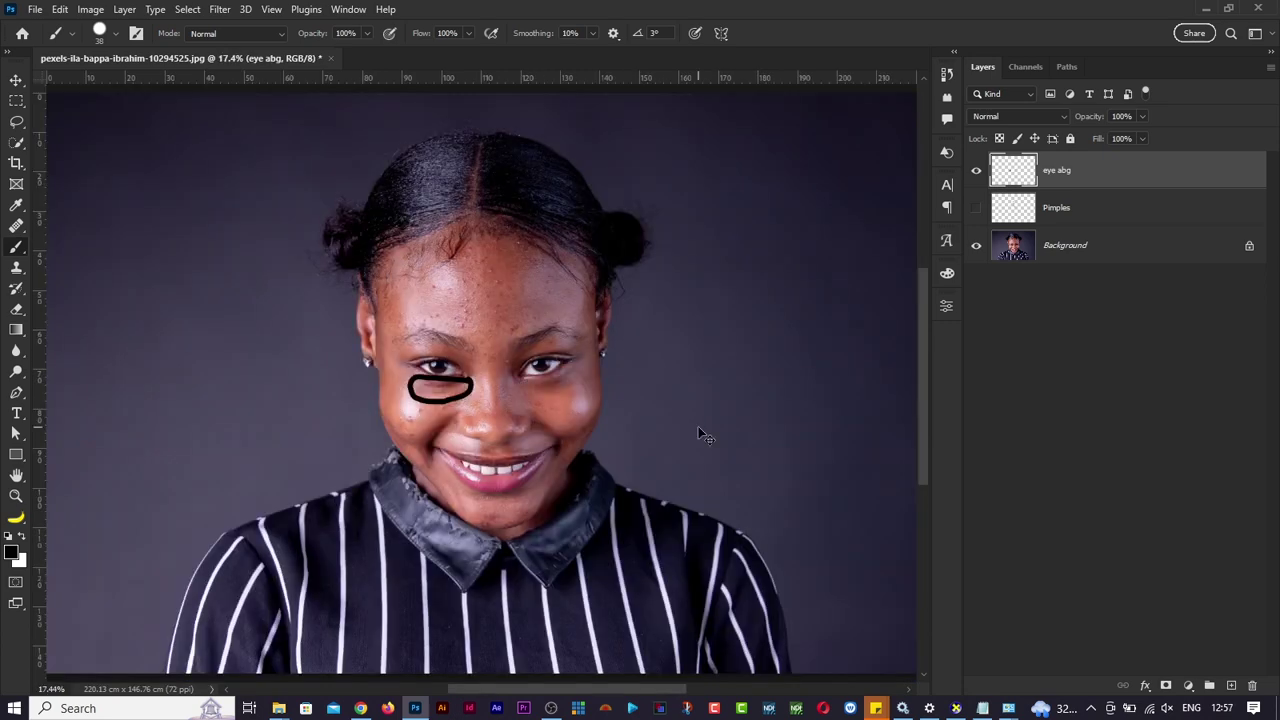
key("ctrl+z")
Outline the bag under the left eye with the Patch Tool, from the inner corner down to the upper cheek.
scroll(703, 435, "up", 3)
scroll(703, 435, "up", 1)
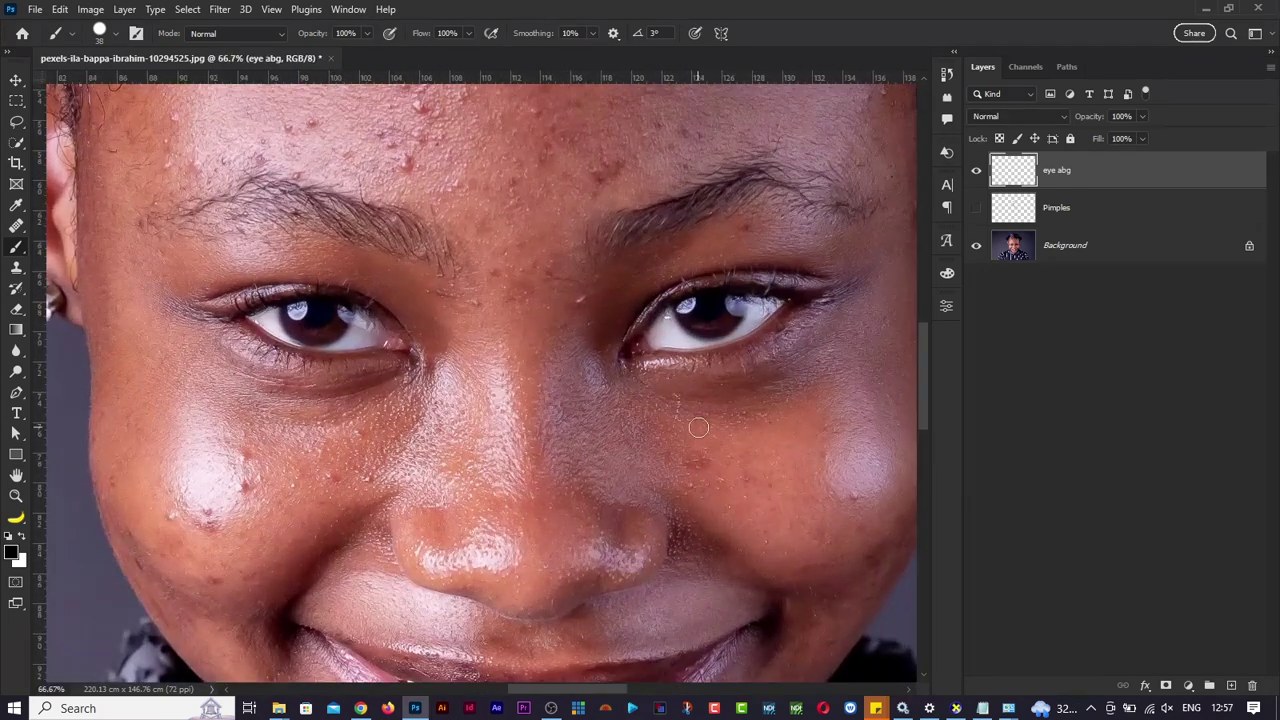
scroll(520, 456, "up", 1)
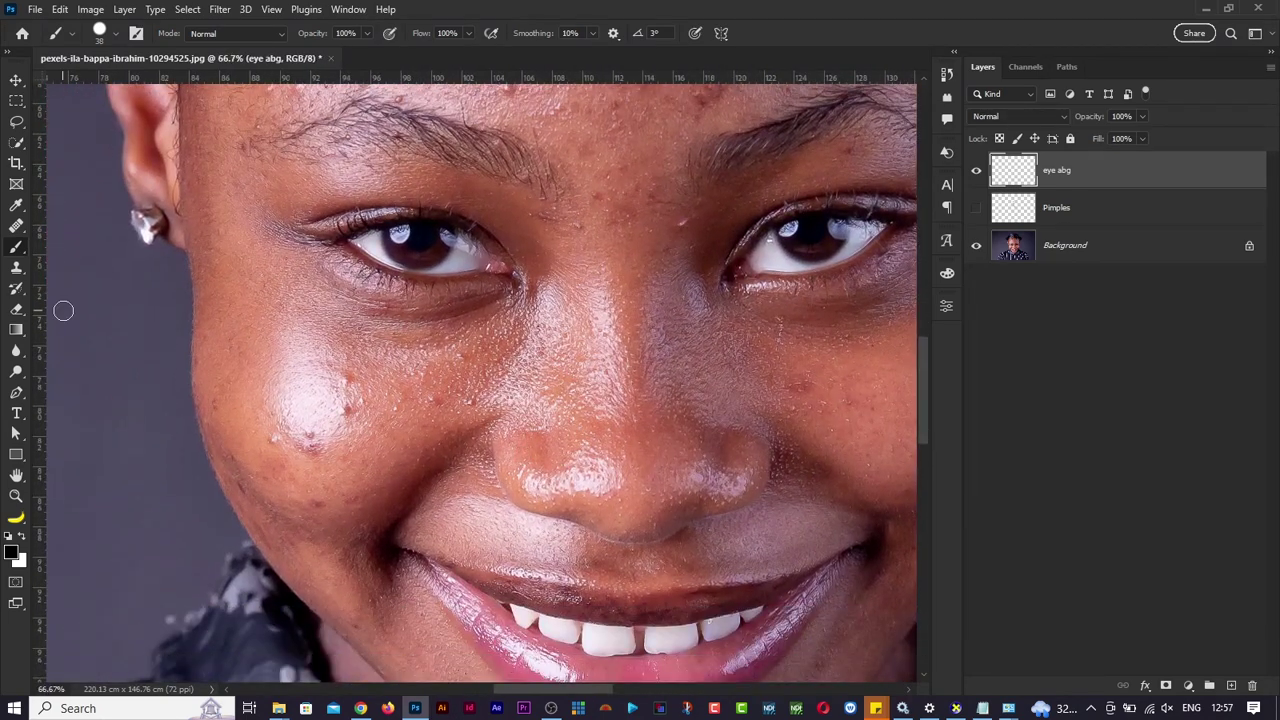
left_click(16, 226)
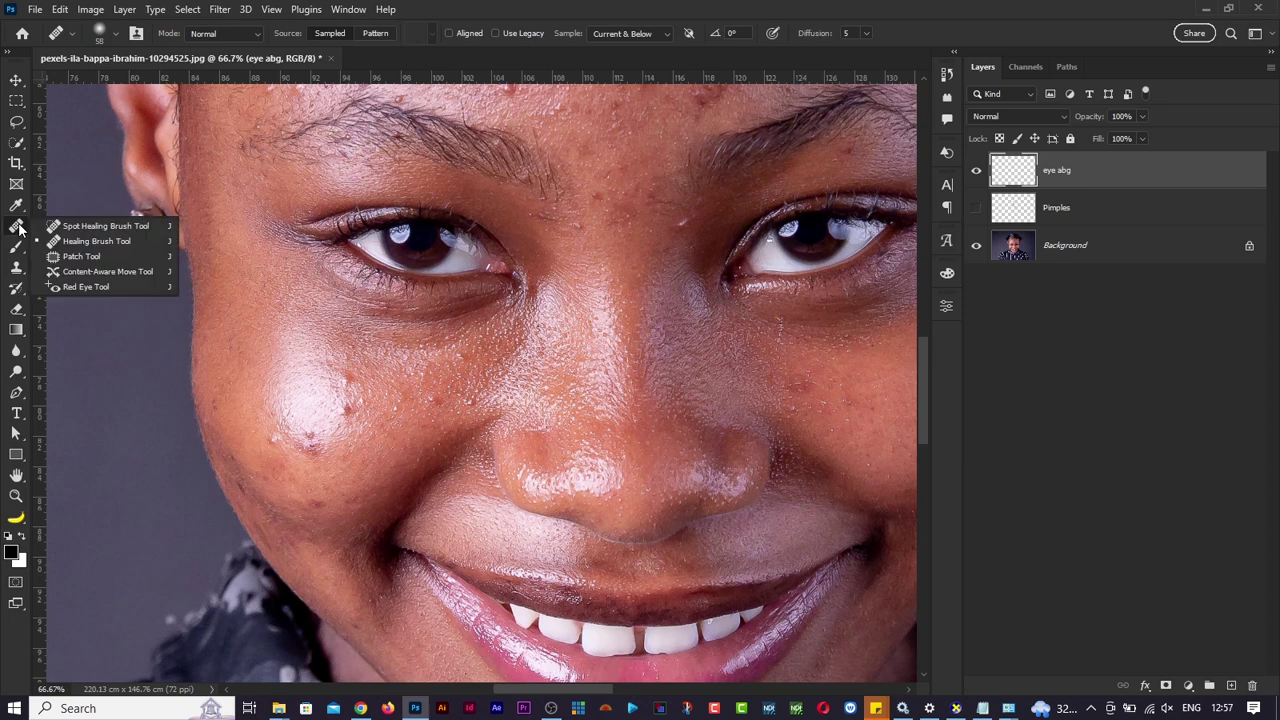
left_click(76, 246)
key("shift+j")
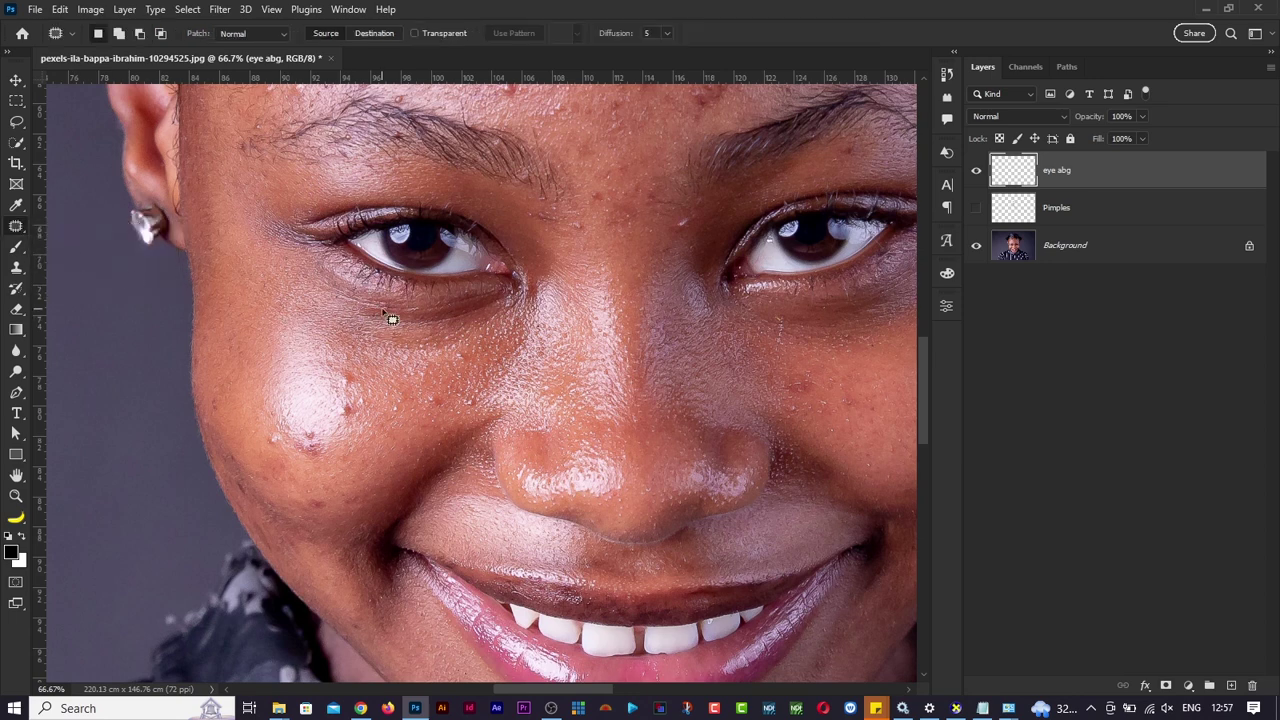
left_click_drag(516, 300, 492, 300)
mouse_move(380, 290)
left_mouse_down()
mouse_move(290, 306)
mouse_move(336, 372)
mouse_move(424, 393)
left_mouse_up()
mouse_move(519, 387)
left_mouse_down()
mouse_move(538, 345)
mouse_move(524, 312)
left_mouse_up()
Try to patch the outlined bag under the left eye with nearby skin on the empty eye abg layer.
scroll(623, 468, "right", 3)
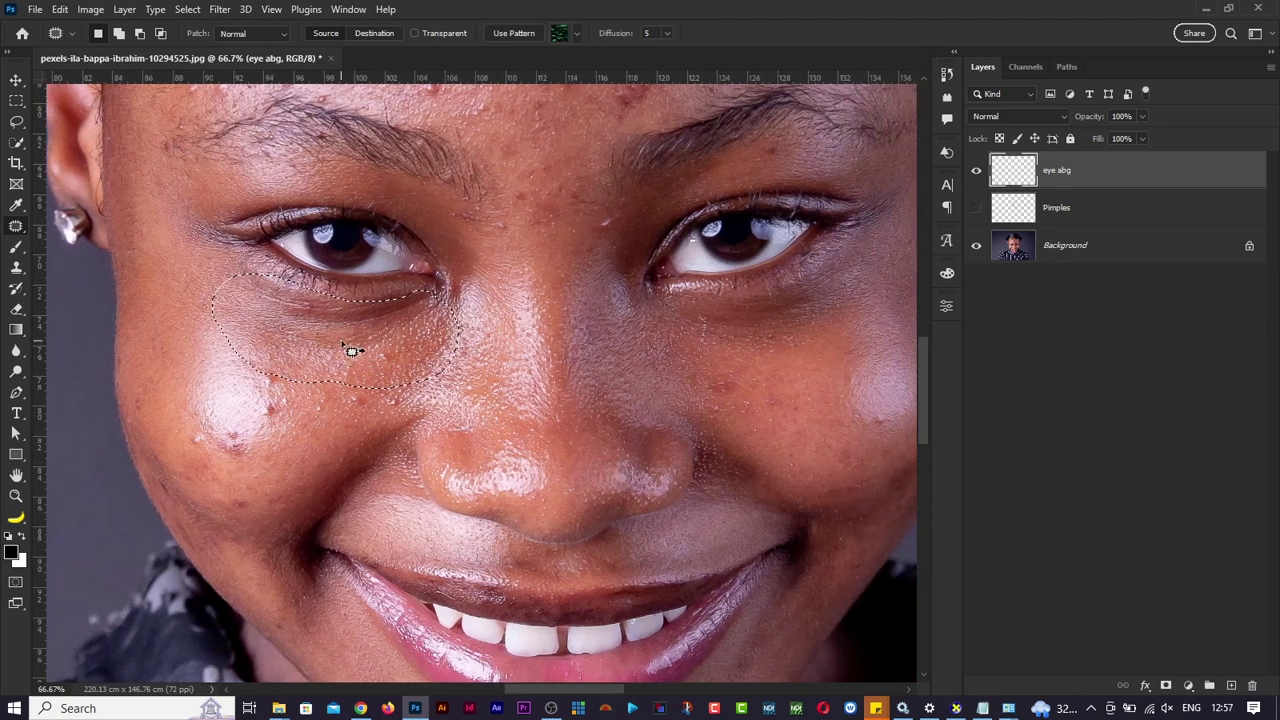
scroll(497, 417, "up", 1)
scroll(497, 417, "down", 2)
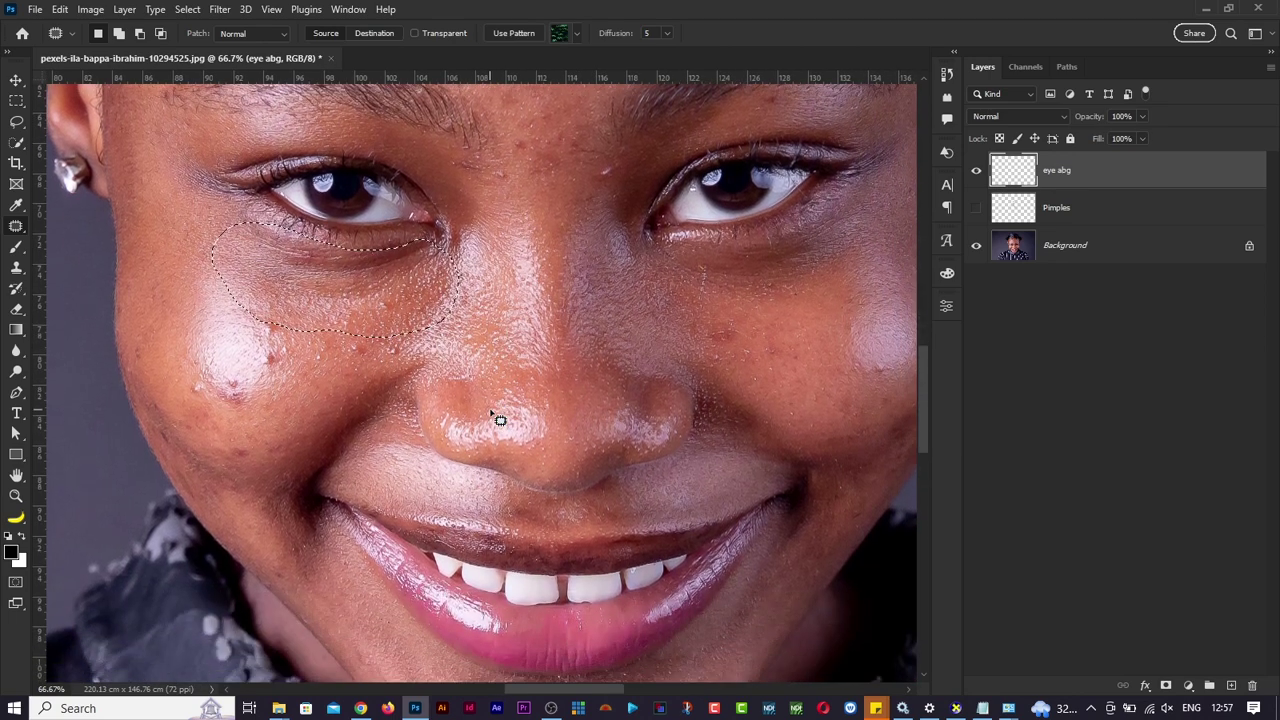
scroll(497, 417, "up", 3)
scroll(497, 418, "right", 2)
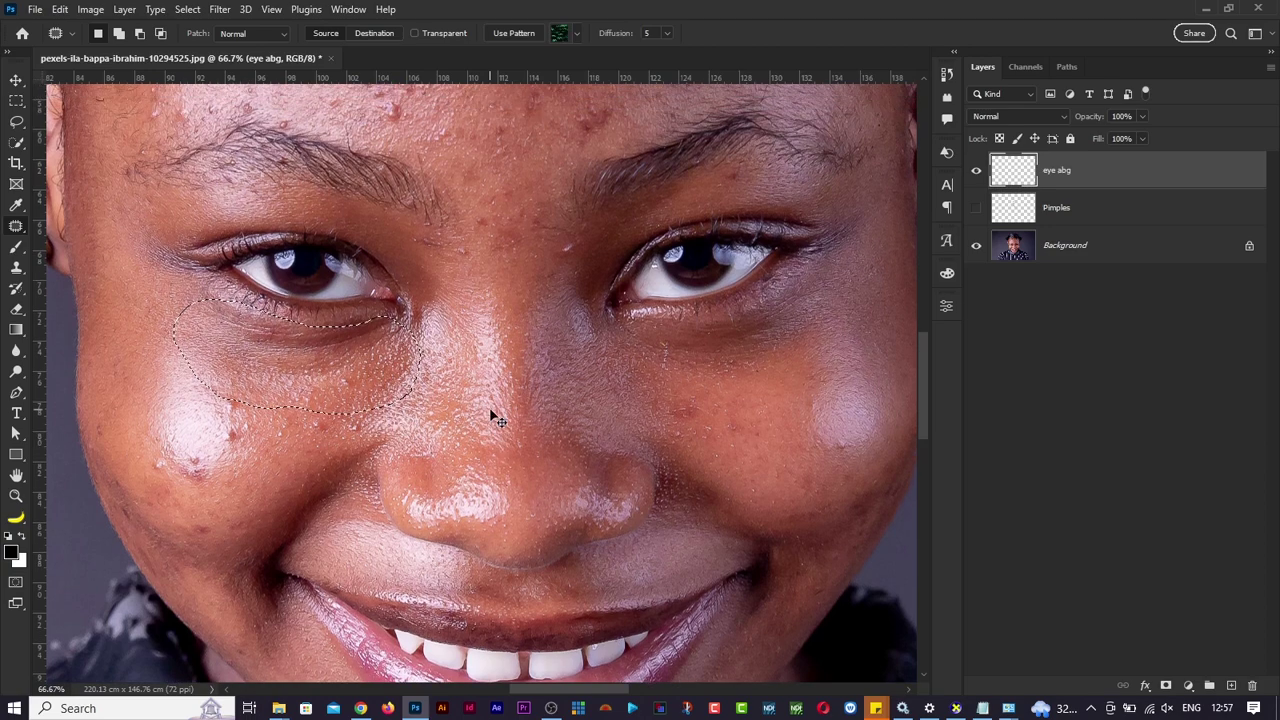
scroll(497, 417, "down", 2)
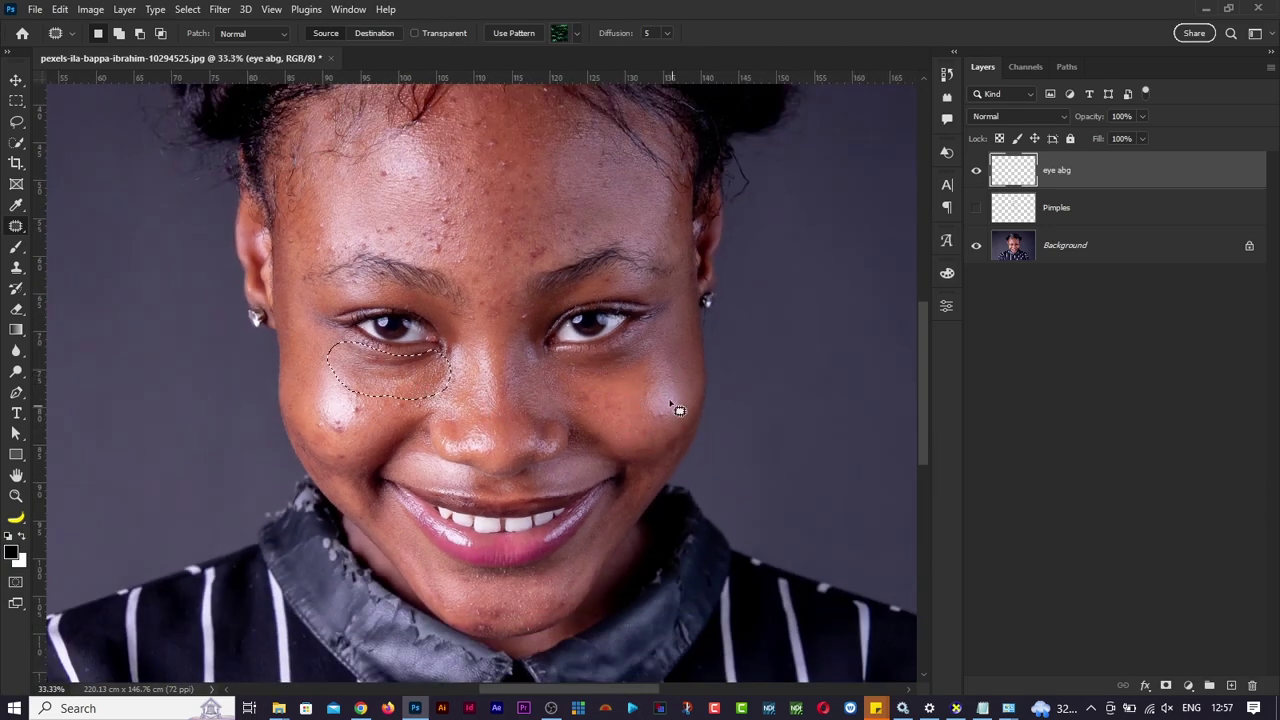
left_click_drag(400, 371, 531, 400)
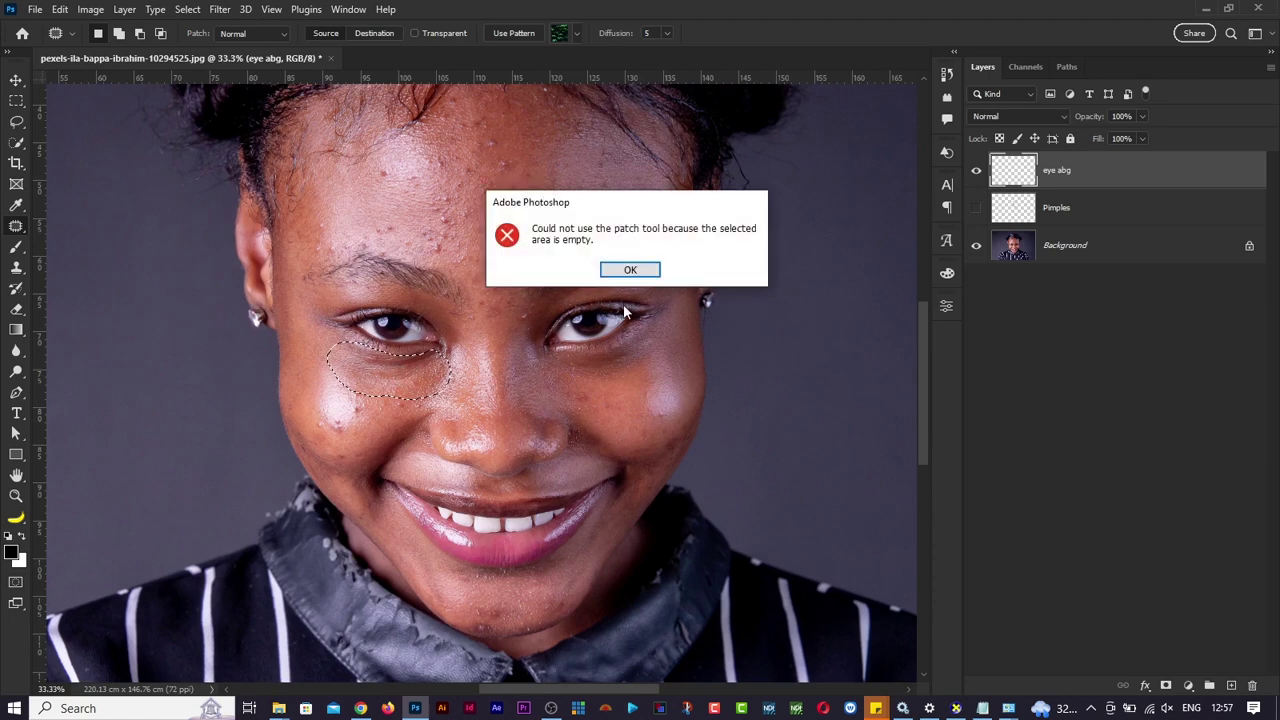
left_click(636, 271)
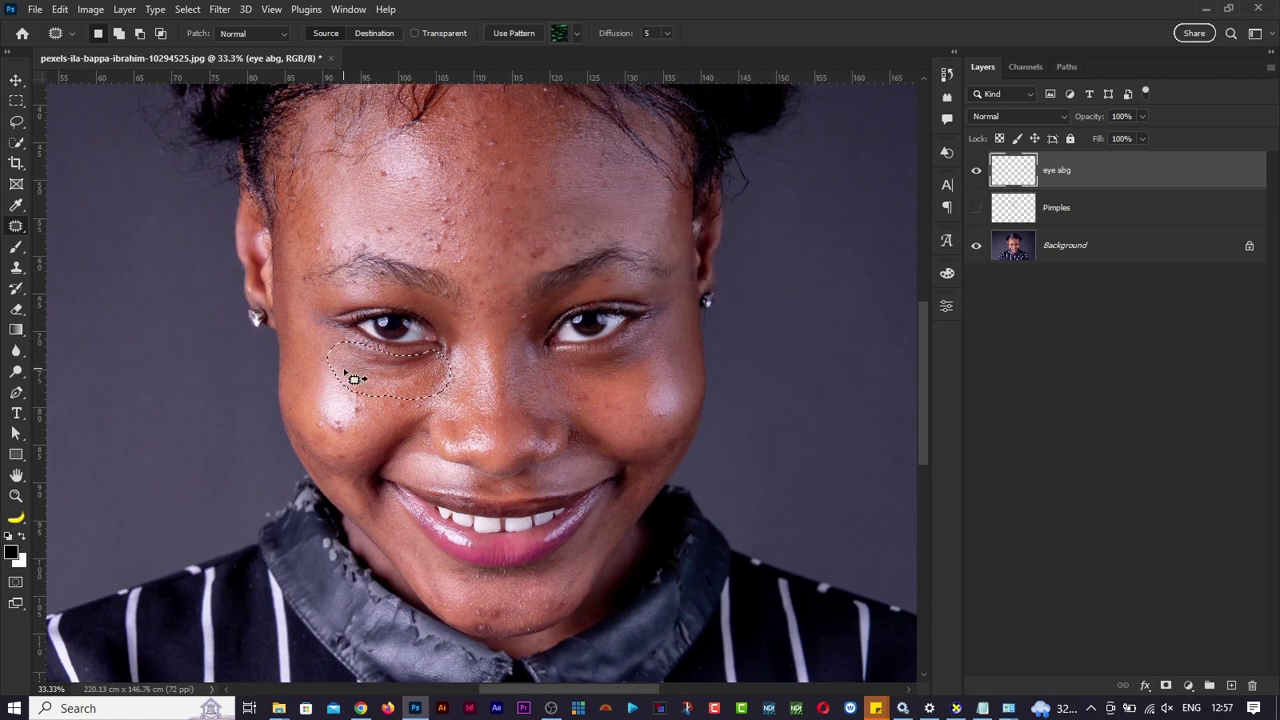
left_click_drag(354, 379, 385, 388)
left_click(650, 272)
Deselect the under-eye outline, duplicate the Background layer, and undo both changes.
left_click(1068, 257)
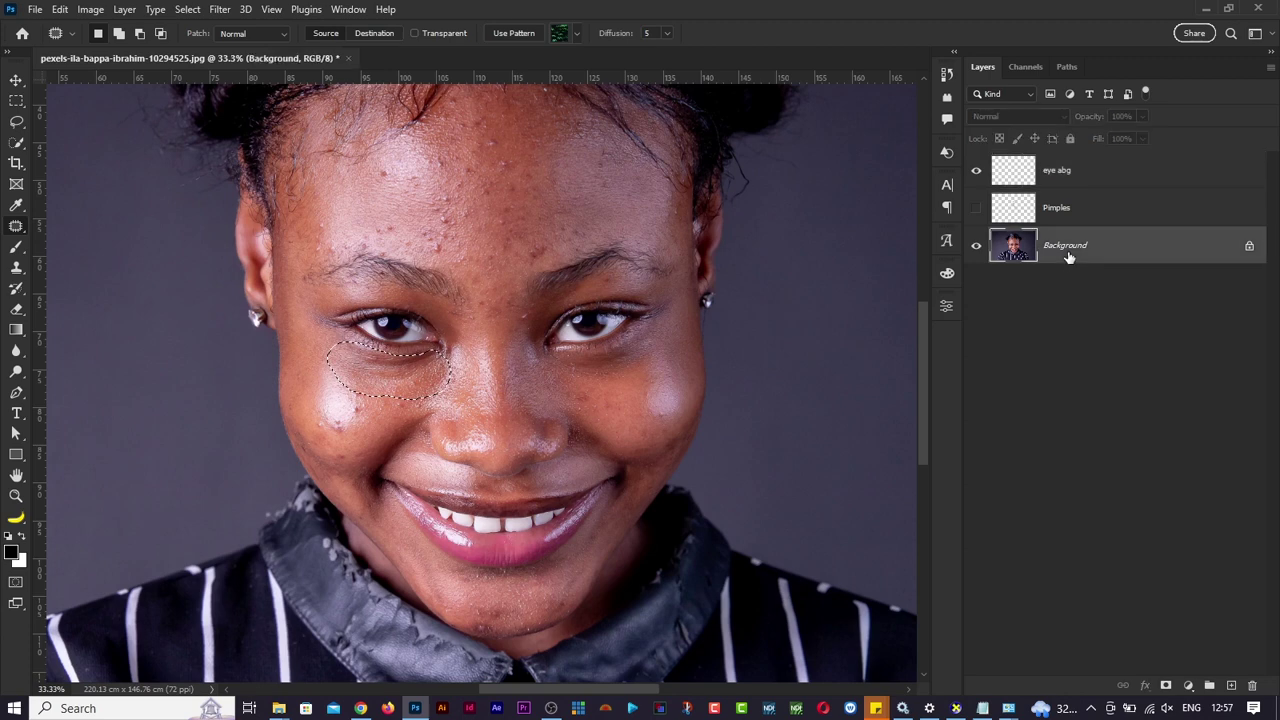
key("ctrl+d")
key("ctrl+j")
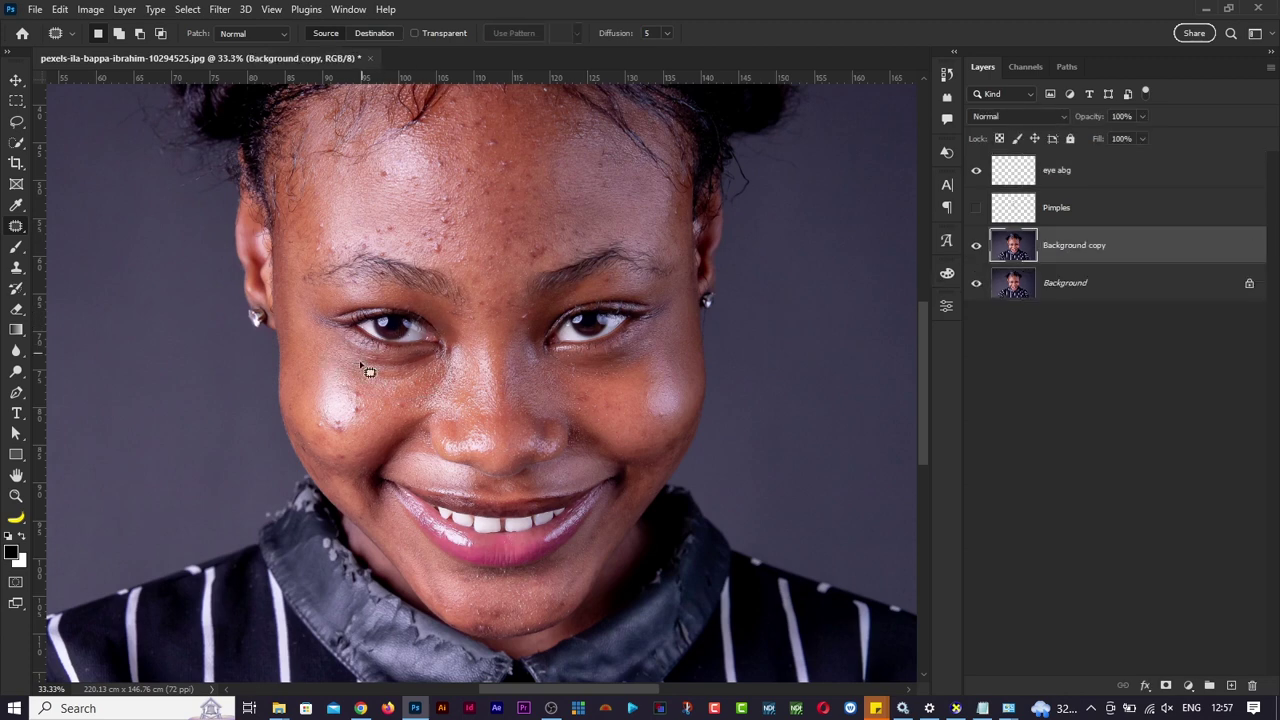
key("ctrl+z")
key("ctrl+z")
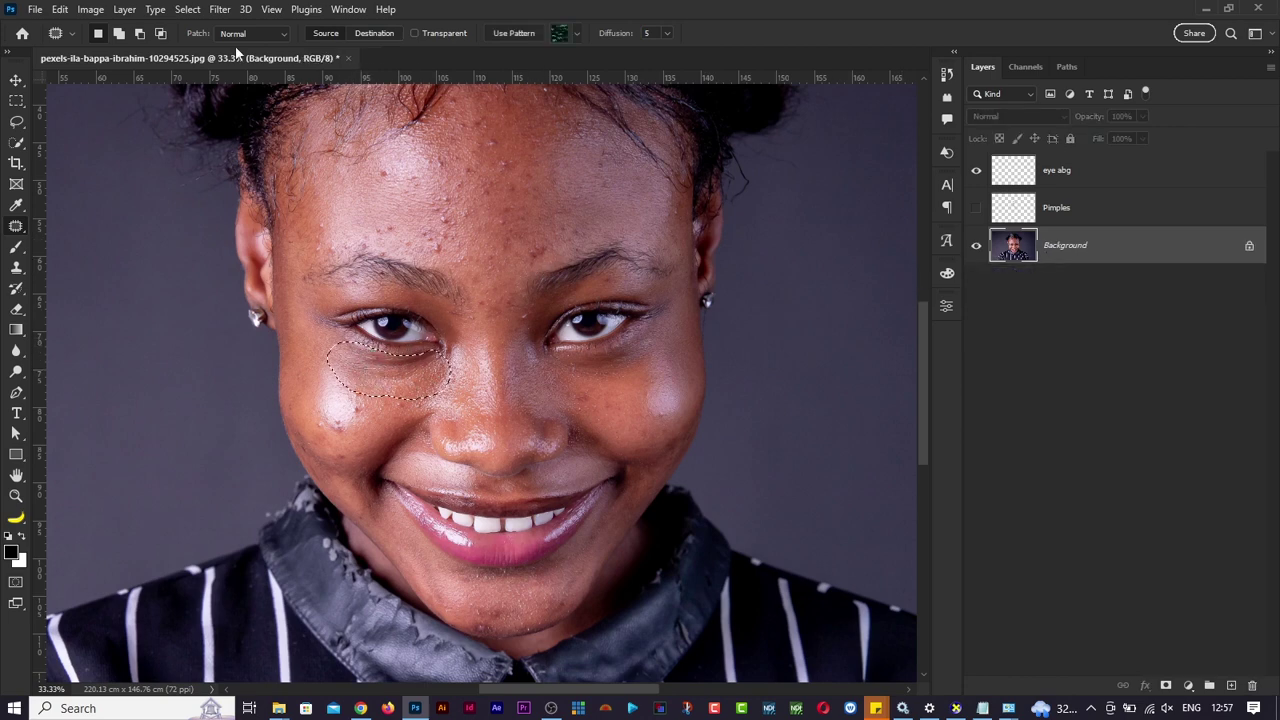
Clear the under-eye selection, duplicate the Background layer and hide the original.
left_click(187, 9)
left_click(205, 42)
key("ctrl+j")
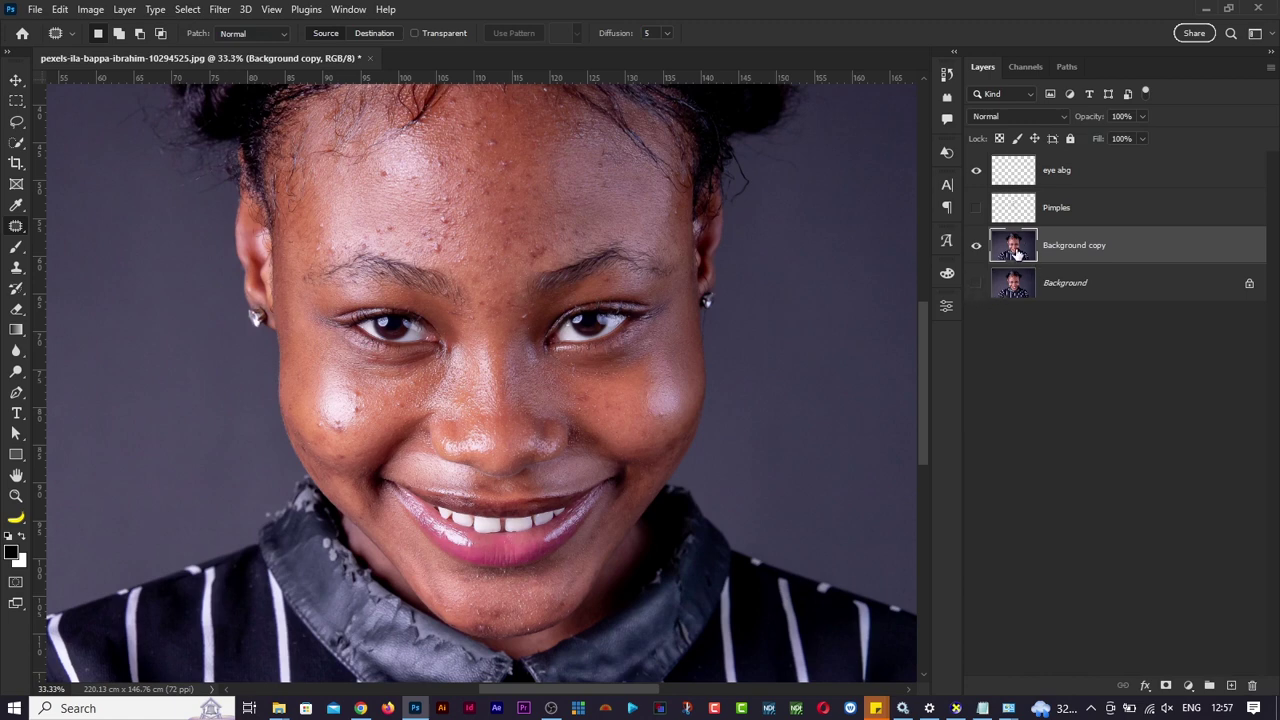
Delete the eye abg and Pimples layers together.
left_click(1086, 171)
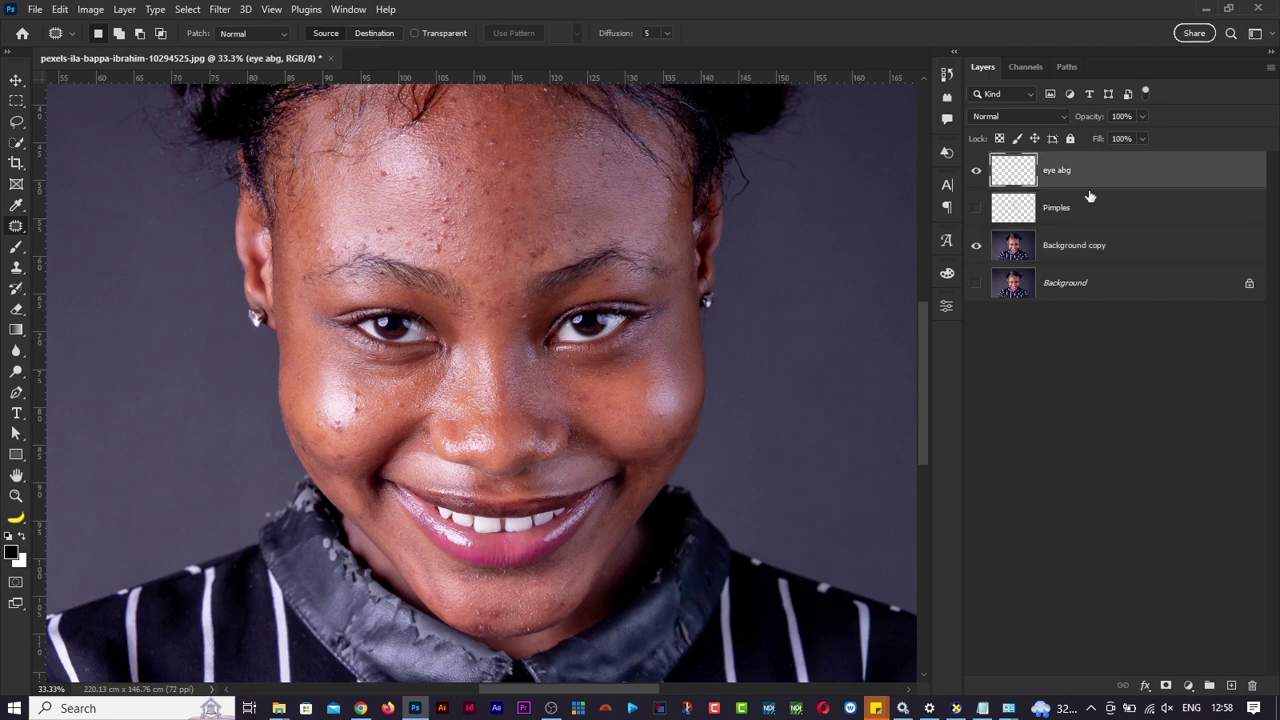
left_click(1090, 204, "shift")
key("Delete")
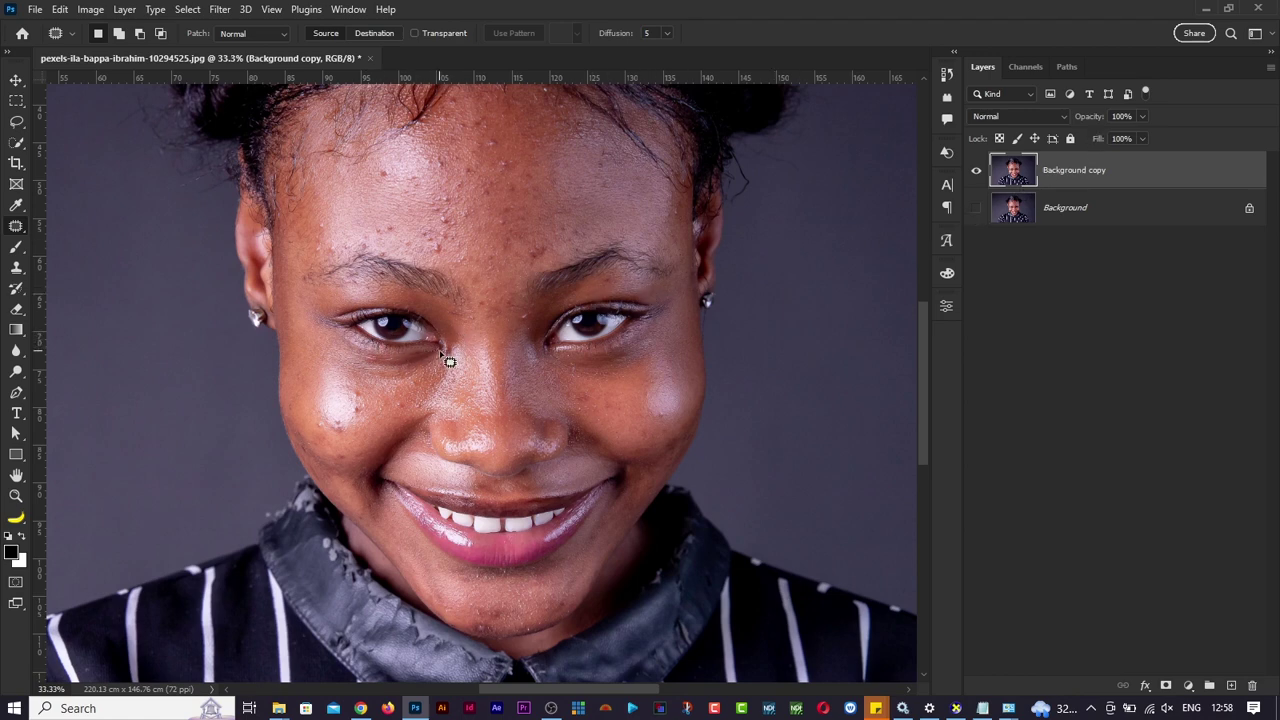
Patch the bag under the left eye with skin from the opposite cheek on Background copy, inspect it closely and undo it.
mouse_move(443, 360)
left_mouse_down()
mouse_move(355, 344)
mouse_move(340, 360)
mouse_move(380, 402)
mouse_move(433, 395)
mouse_move(445, 359)
mouse_move(638, 403)
left_mouse_up()
key("ctrl+d")
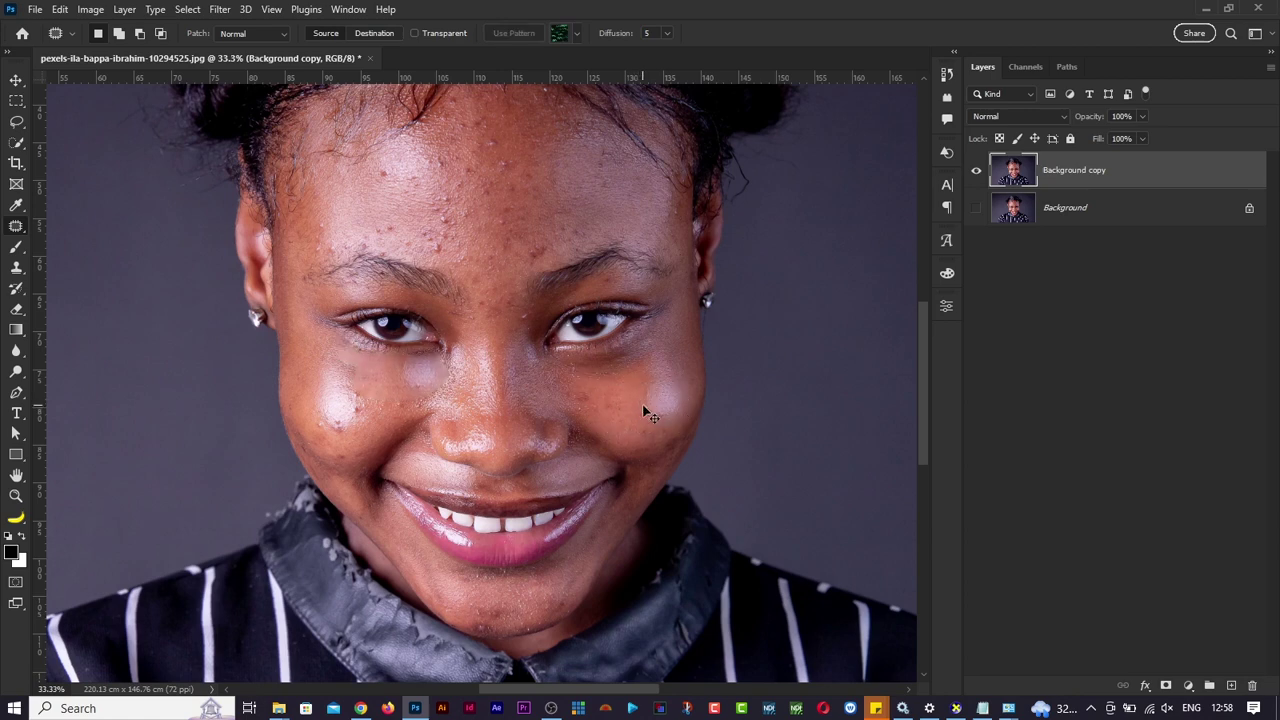
scroll(427, 403, "up", 1)
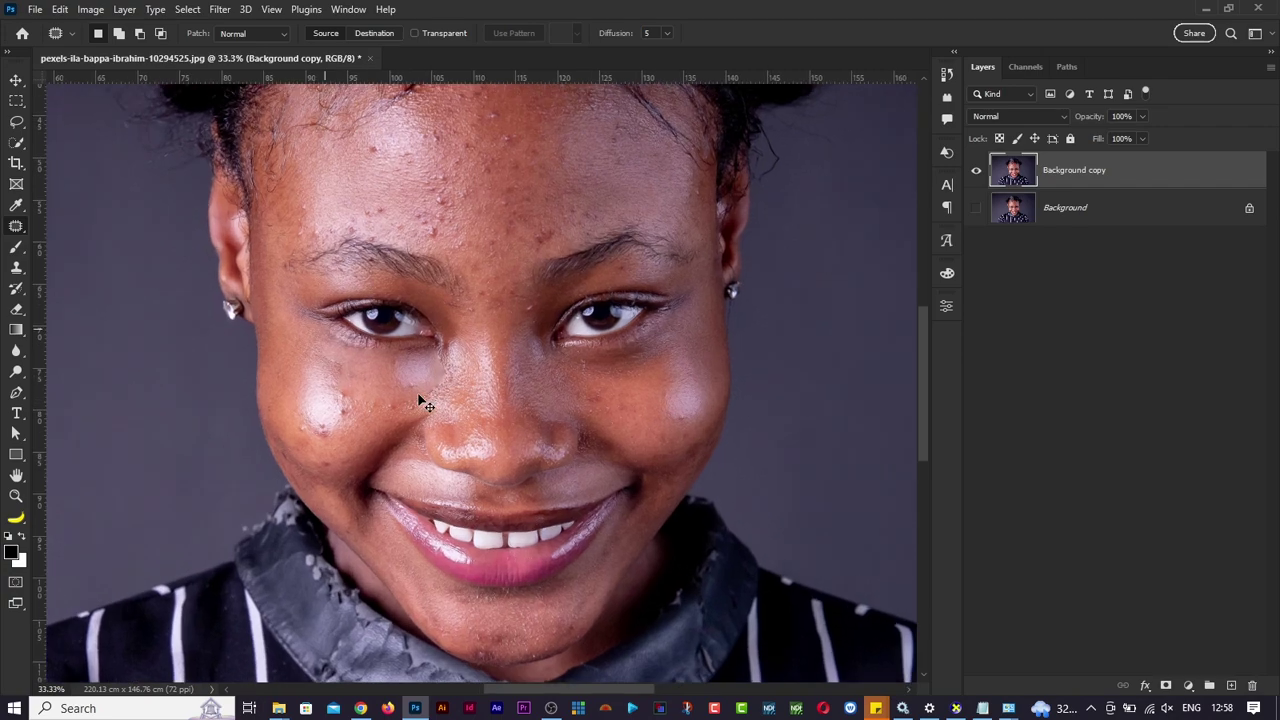
scroll(427, 403, "up", 3)
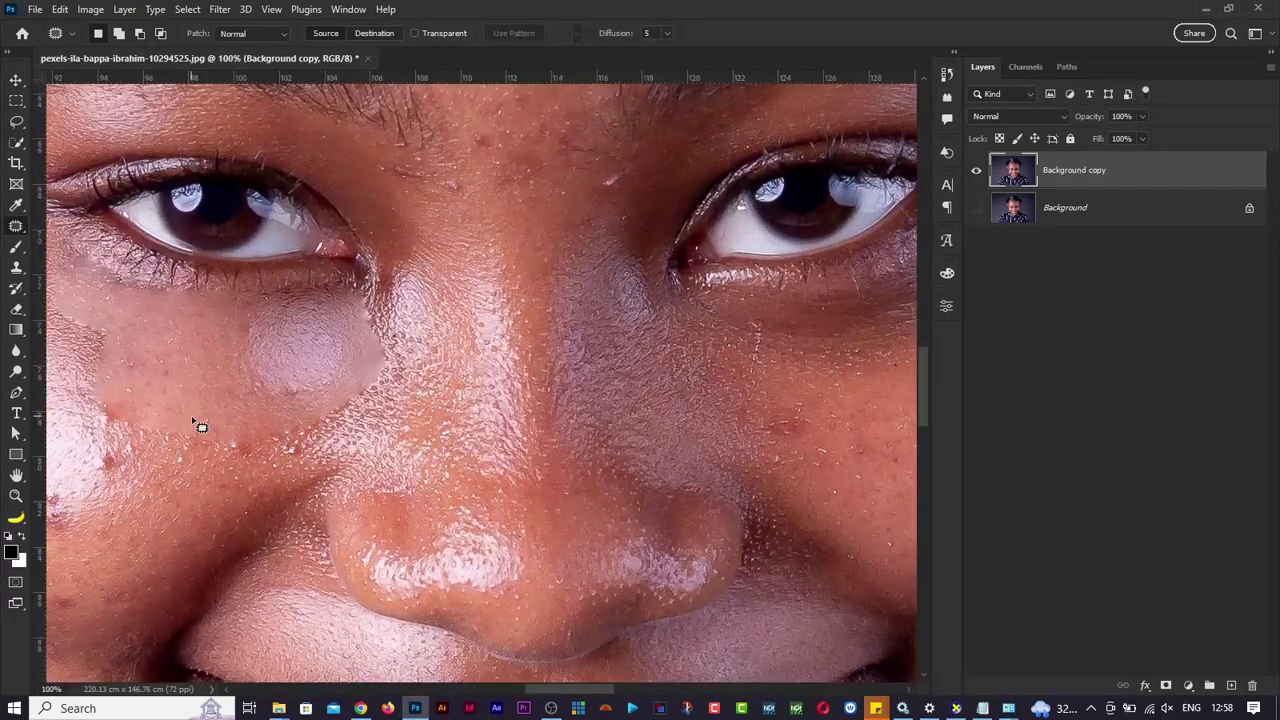
scroll(545, 493, "down", 3)
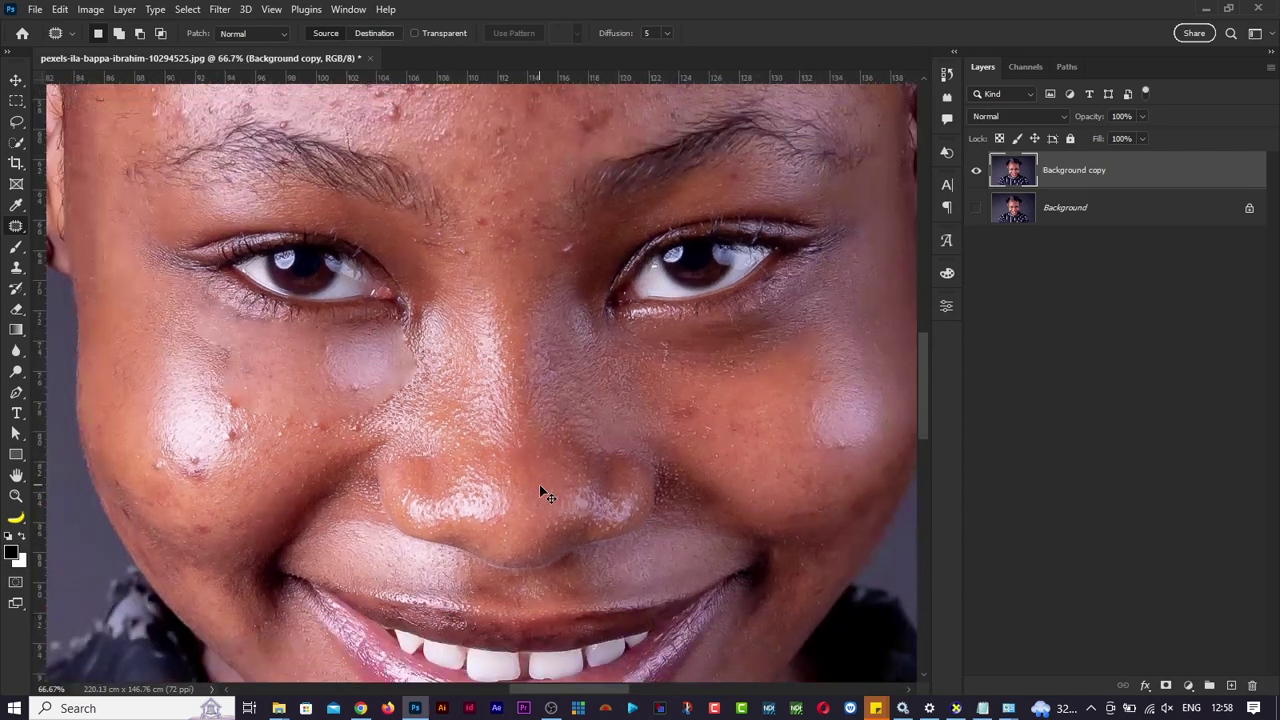
key("ctrl+z")
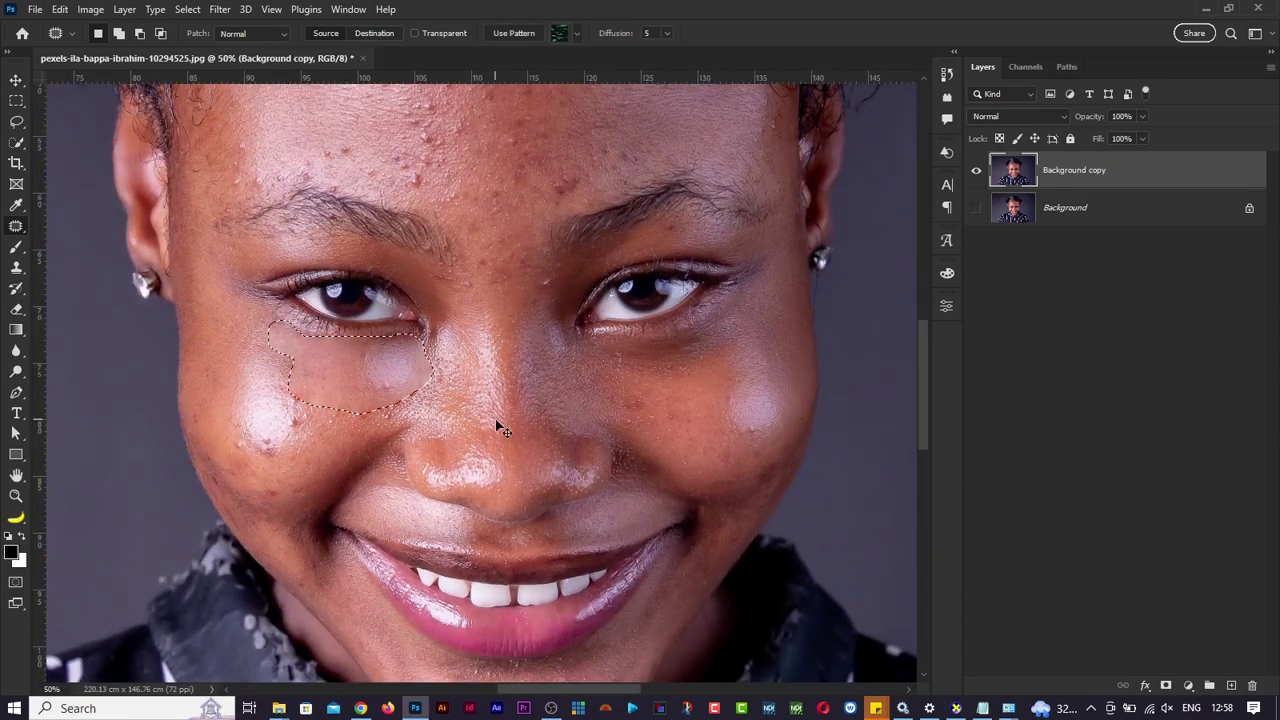
key("ctrl+z")
key("ctrl+z")
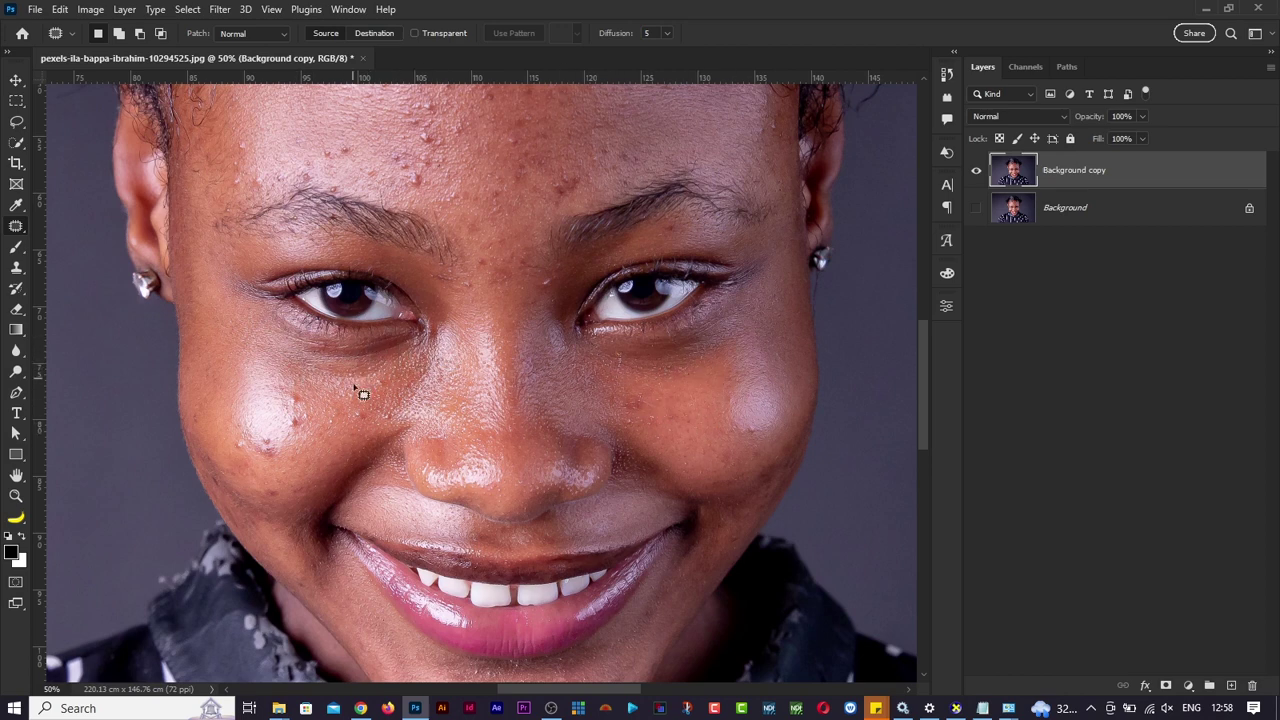
Patch the small blemish on the upper left forehead with clean skin using the Patch Tool, and deselect it.
scroll(296, 412, "up", 2)
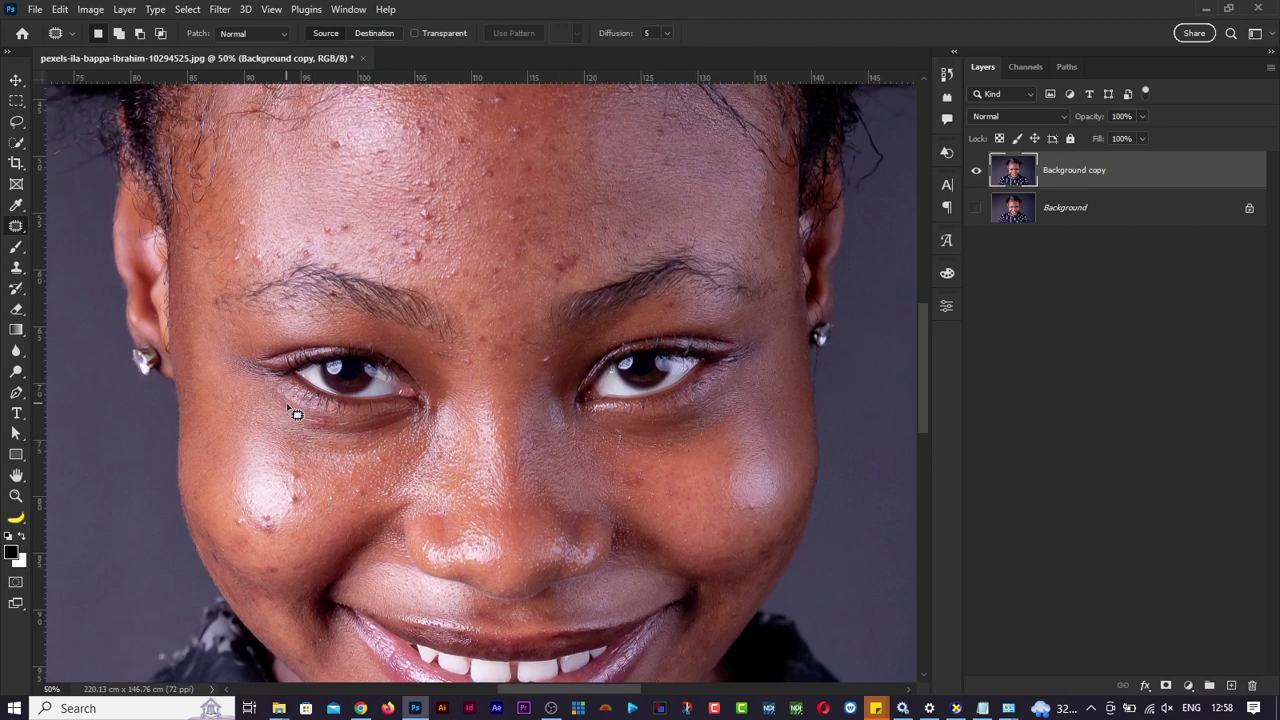
right_click(15, 226)
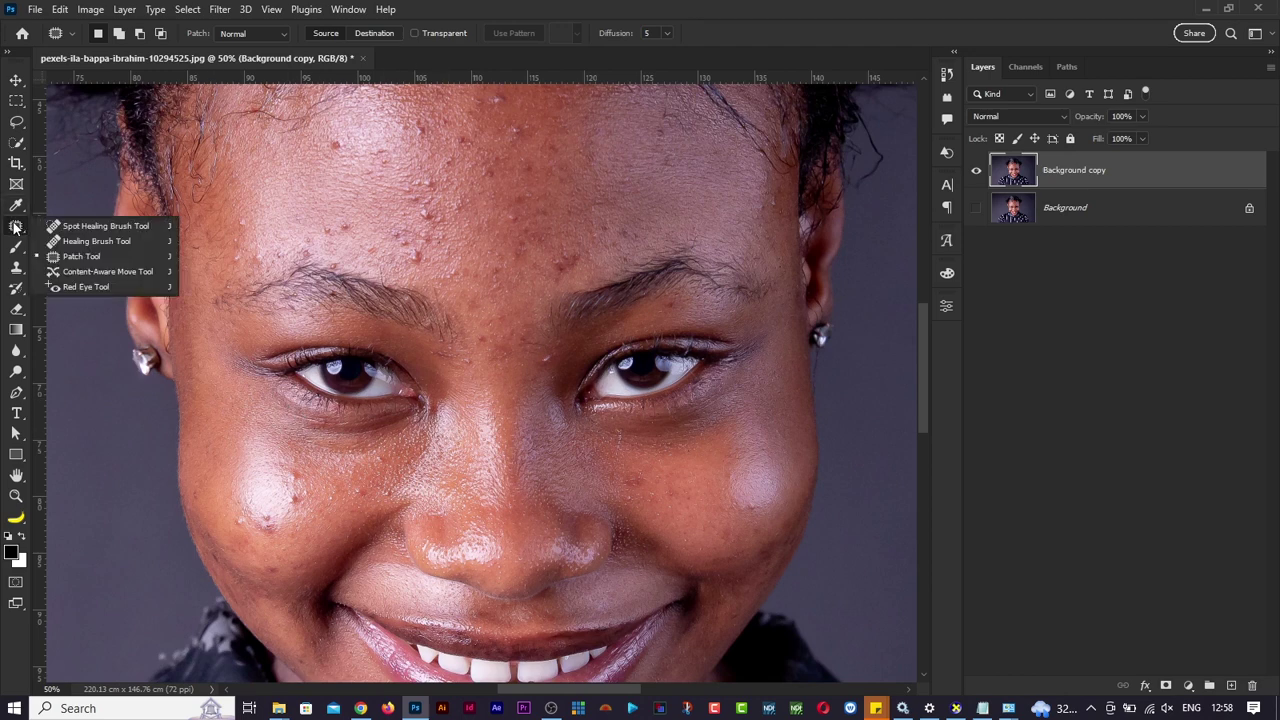
left_click(465, 11)
mouse_move(338, 135)
left_mouse_down()
mouse_move(323, 137)
mouse_move(349, 150)
mouse_move(339, 135)
mouse_move(313, 178)
left_mouse_up()
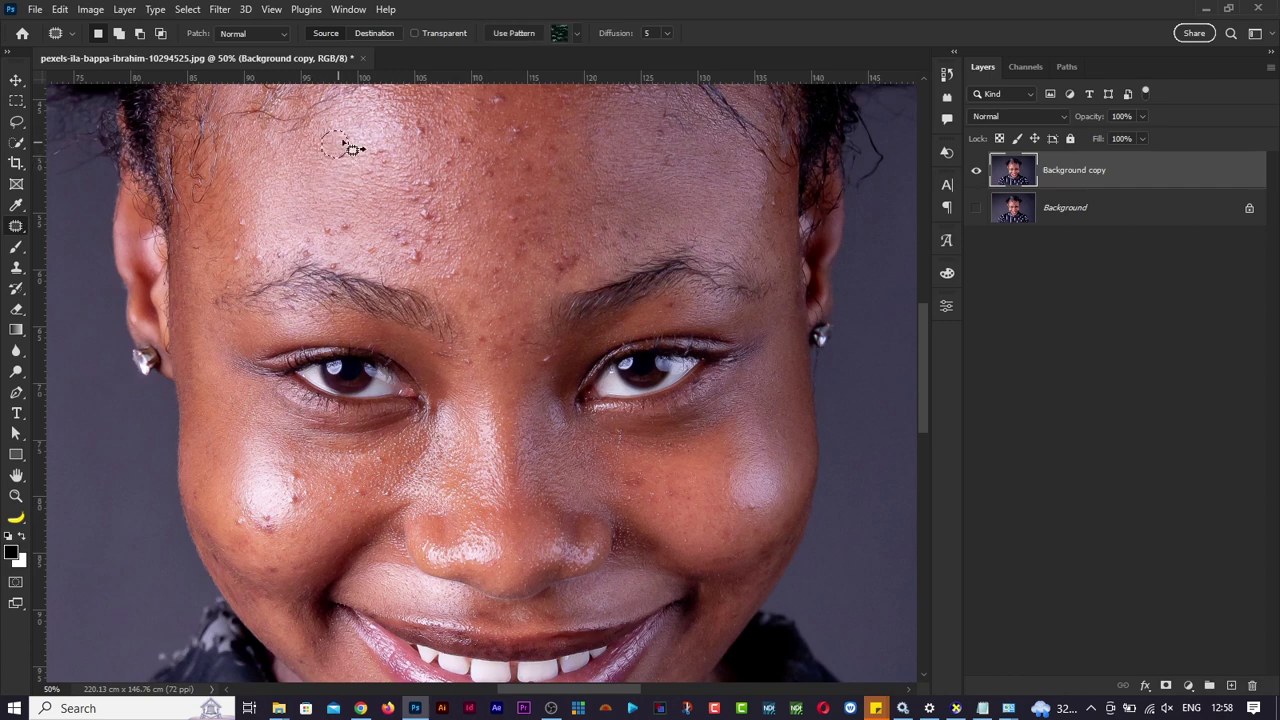
key("ctrl+d")
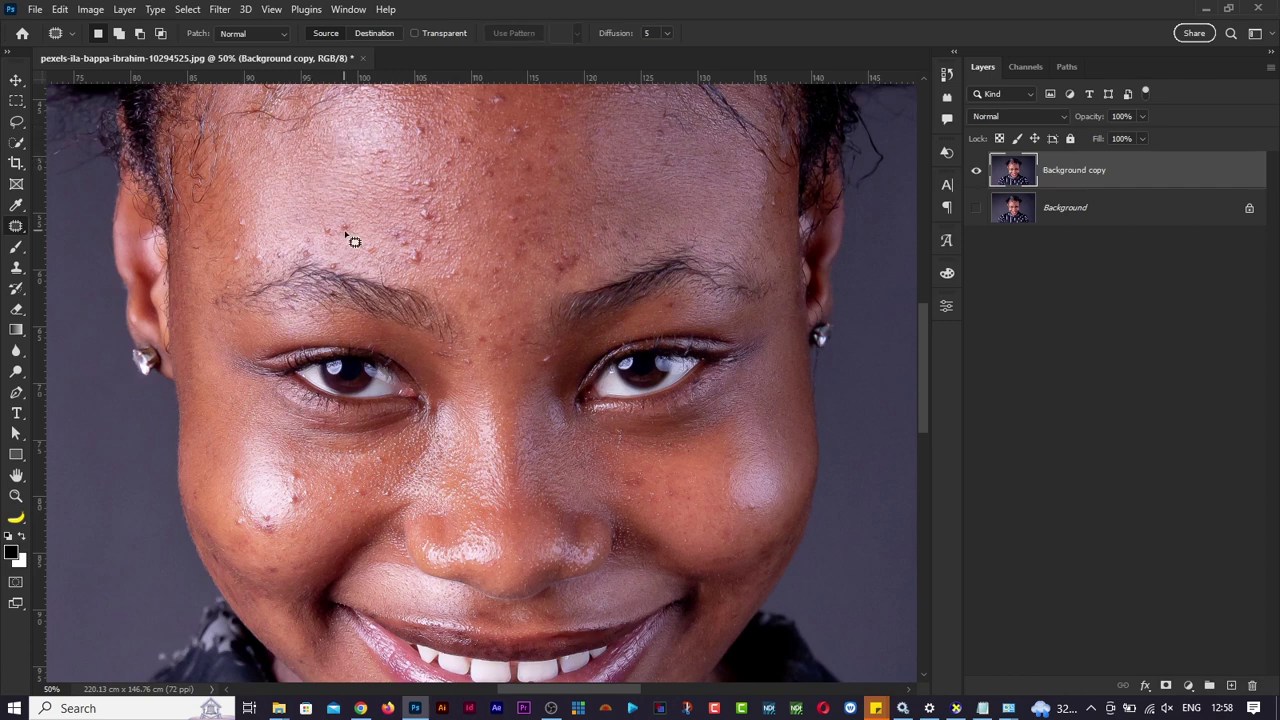
Patch the blemishes above the left eyebrow and the cluster beside the forehead's centre with smooth forehead skin.
mouse_move(354, 223)
left_mouse_down()
mouse_move(343, 240)
mouse_move(332, 206)
left_mouse_up()
mouse_move(402, 247)
left_mouse_down()
mouse_move(426, 251)
mouse_move(436, 278)
mouse_move(420, 252)
mouse_move(455, 251)
left_mouse_up()
key("ctrl+d")
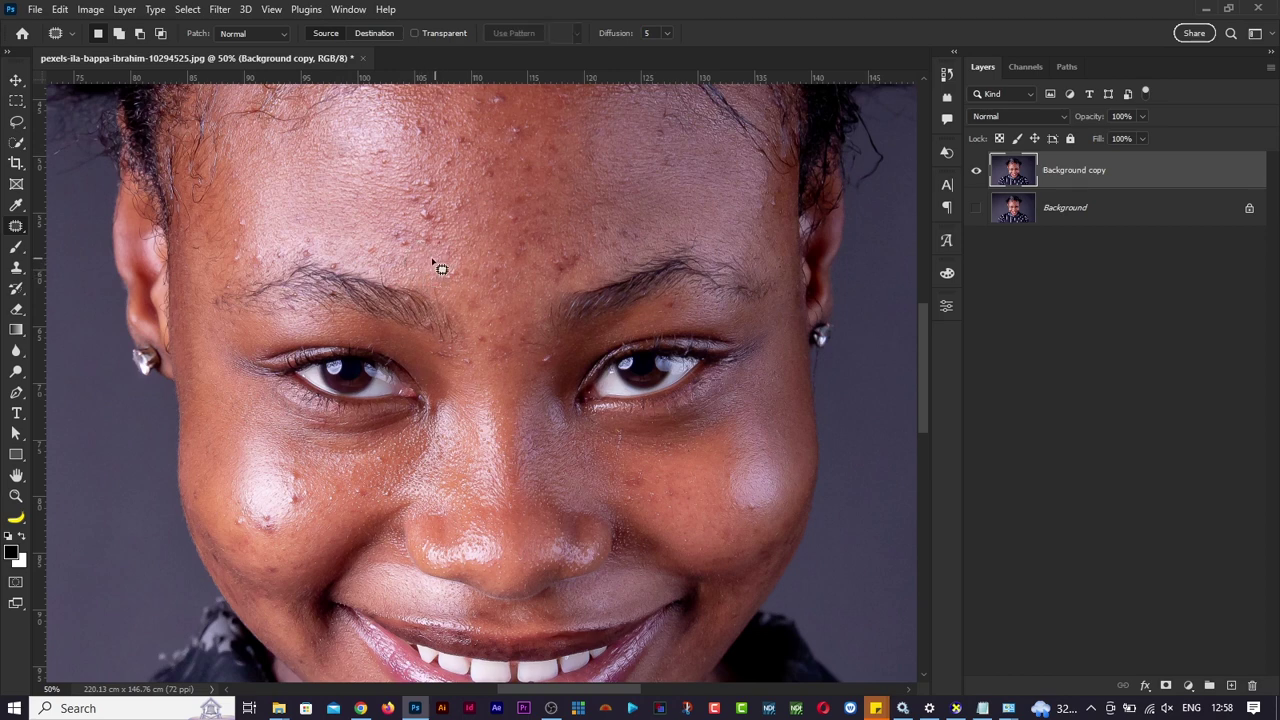
mouse_move(455, 207)
left_mouse_down()
mouse_move(391, 229)
mouse_move(471, 200)
mouse_move(355, 195)
left_mouse_up()
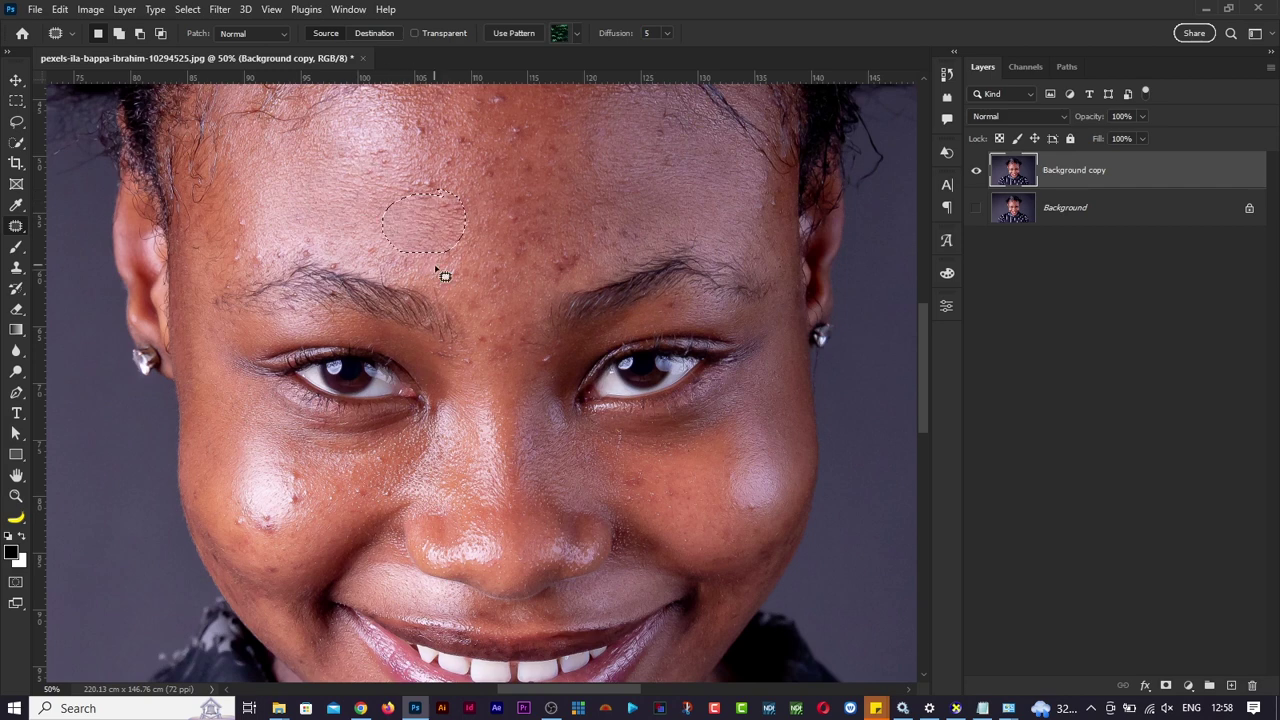
key("ctrl+d")
Patch the blemishes just below the hairline at the forehead's centre with clean skin from the right side of the forehead.
scroll(498, 270, "up", 3)
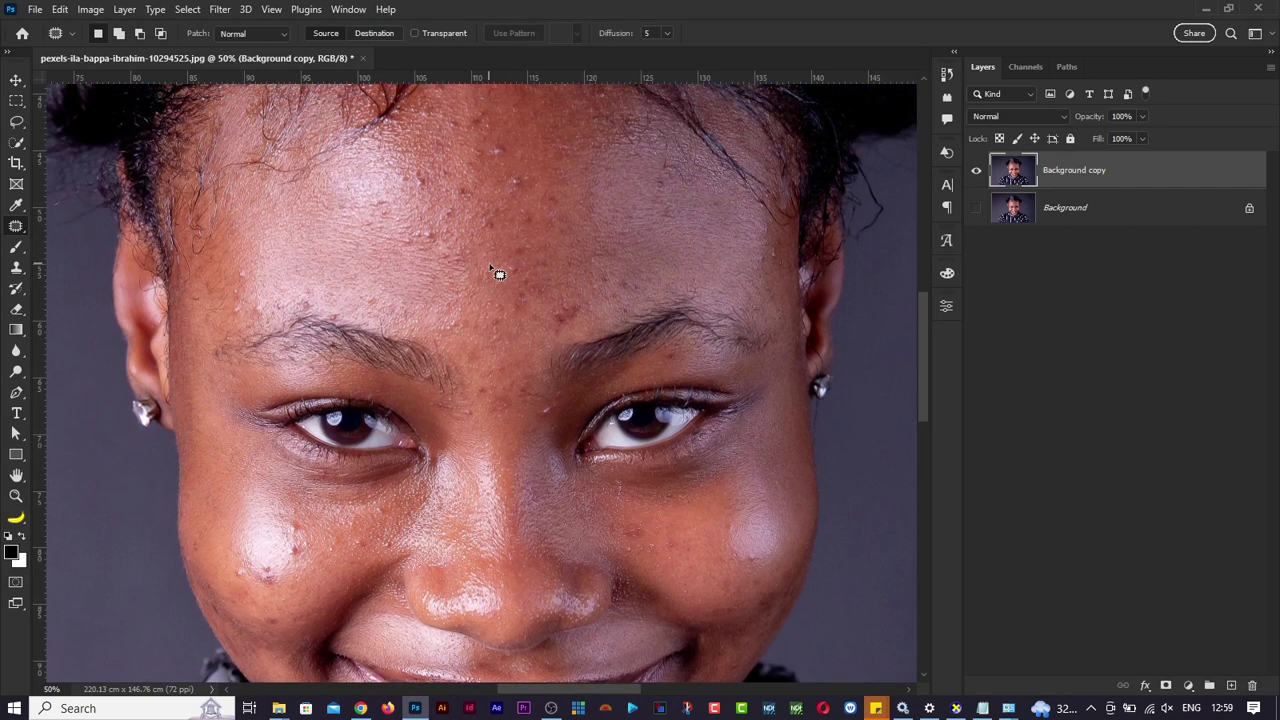
mouse_move(524, 198)
left_mouse_down()
mouse_move(508, 180)
mouse_move(358, 261)
mouse_move(349, 251)
mouse_move(557, 227)
left_mouse_up()
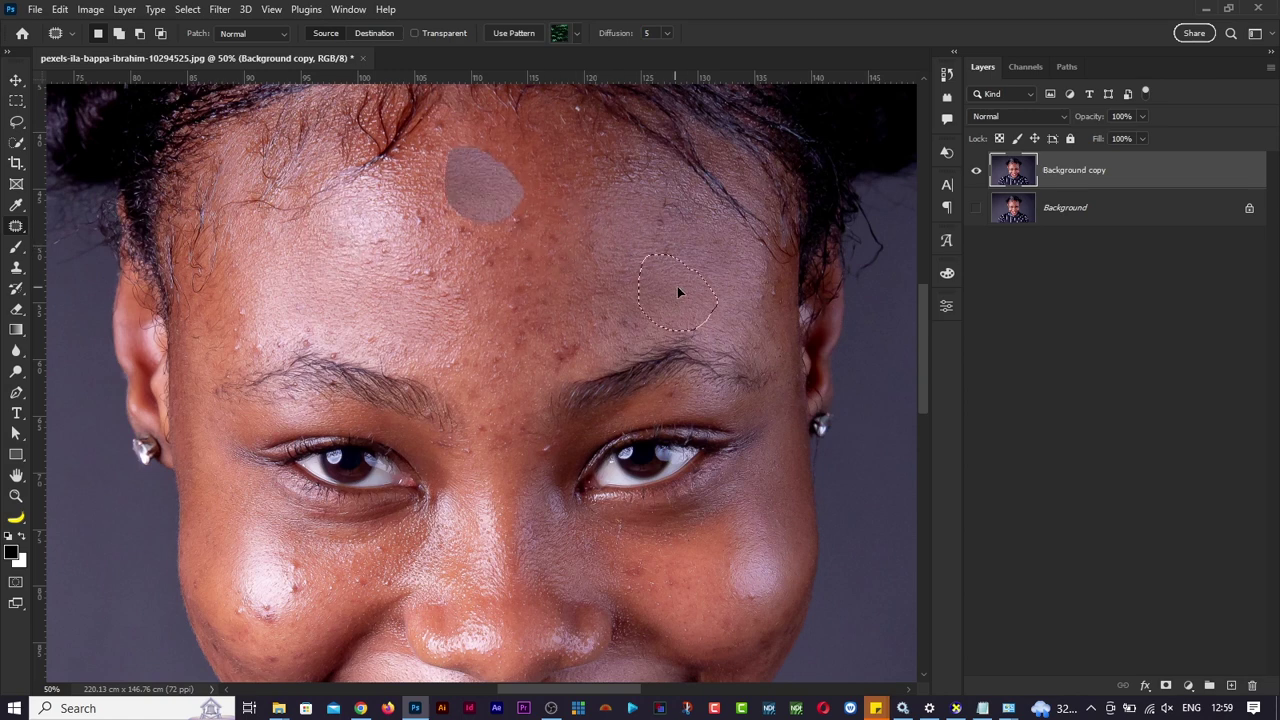
key("ctrl+d")
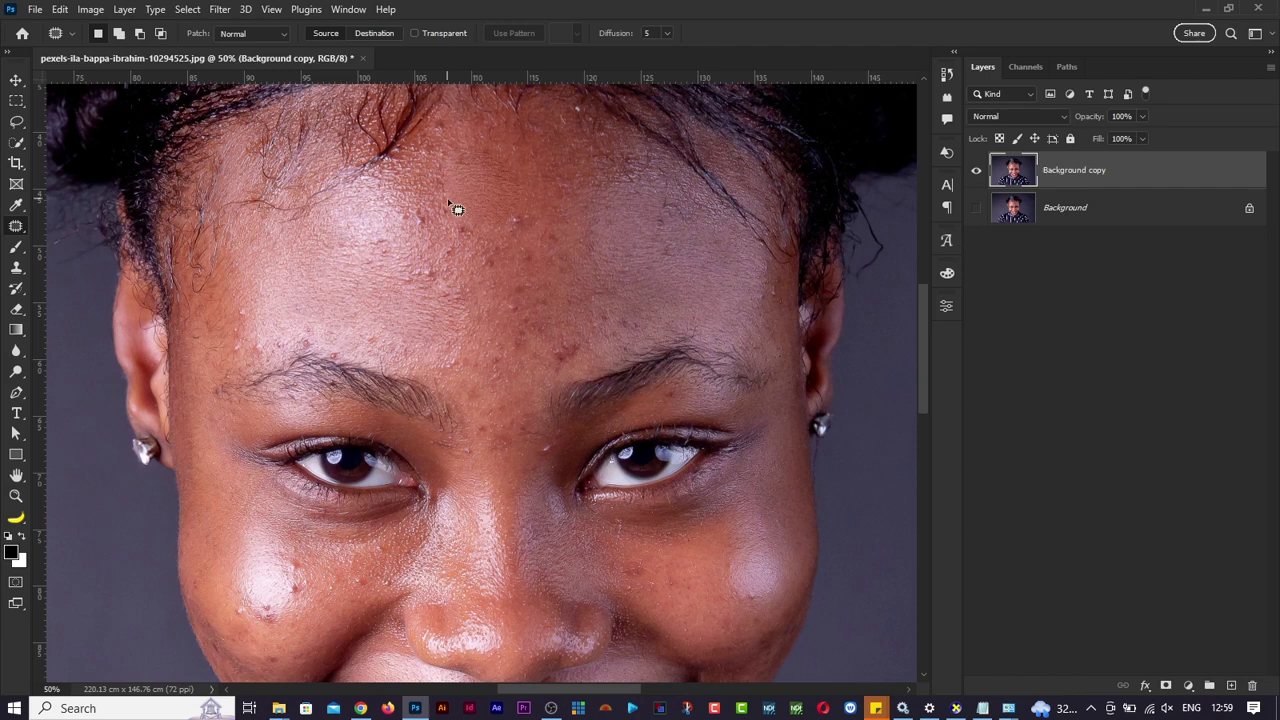
Patch the two large blemish areas in the middle of the forehead, using smooth skin from its left and right sides.
mouse_move(460, 190)
left_mouse_down()
mouse_move(387, 237)
mouse_move(489, 286)
mouse_move(532, 259)
mouse_move(507, 204)
mouse_move(445, 180)
left_mouse_up()
right_click(457, 232)
left_click(441, 233)
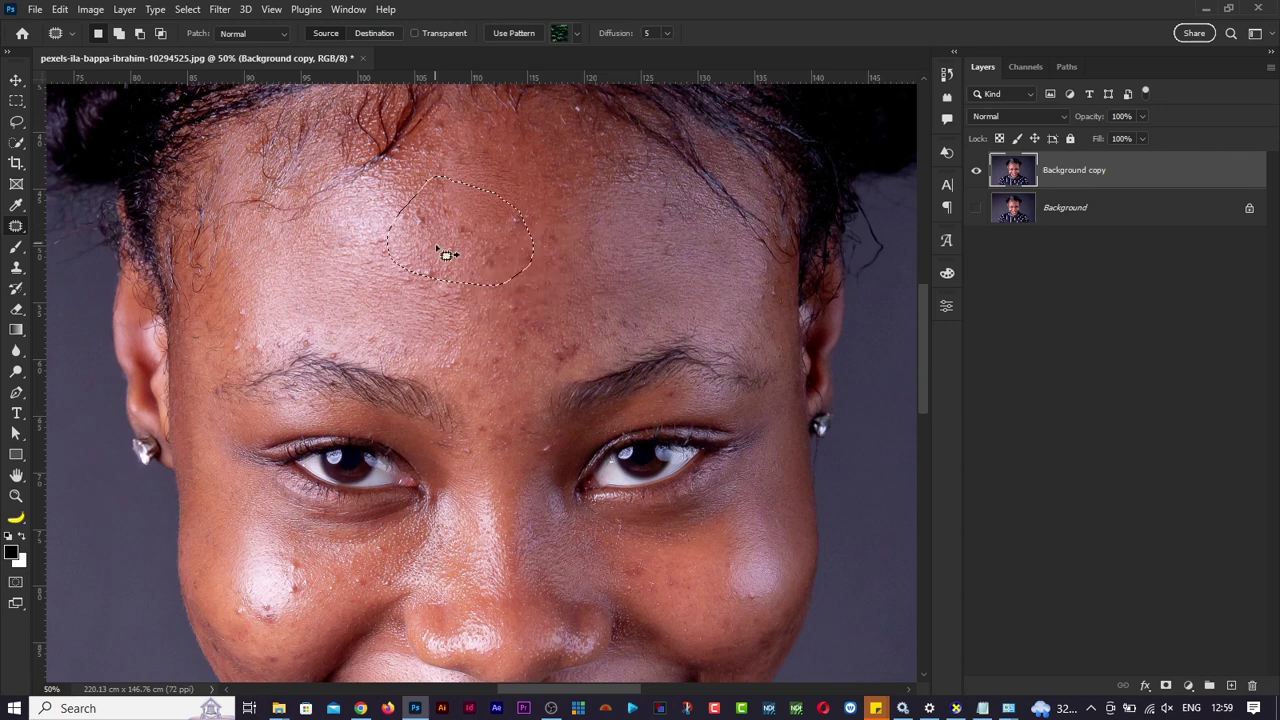
mouse_move(458, 242)
left_mouse_down()
mouse_move(470, 246)
mouse_move(483, 208)
mouse_move(299, 278)
mouse_move(306, 289)
left_mouse_up()
key("ctrl+d")
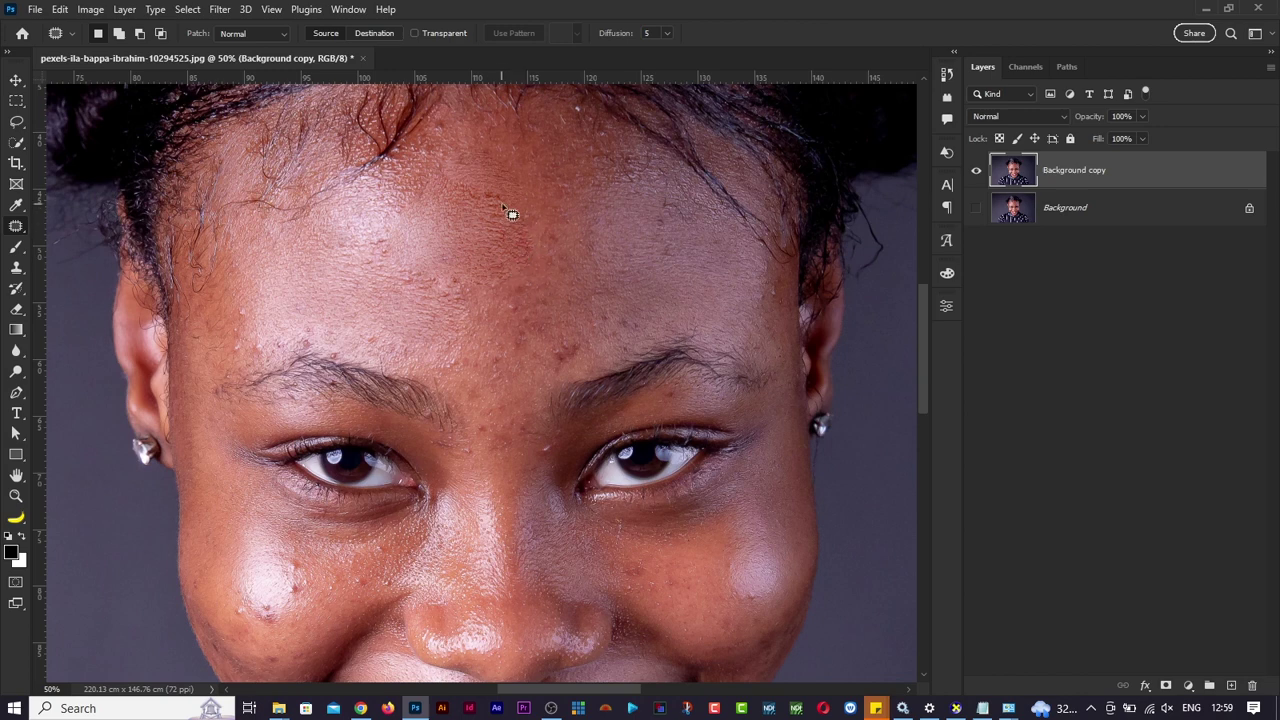
mouse_move(511, 201)
left_mouse_down()
mouse_move(508, 289)
mouse_move(504, 168)
left_mouse_up()
mouse_move(538, 247)
left_mouse_down()
mouse_move(624, 239)
mouse_move(617, 211)
mouse_move(627, 217)
left_mouse_up()
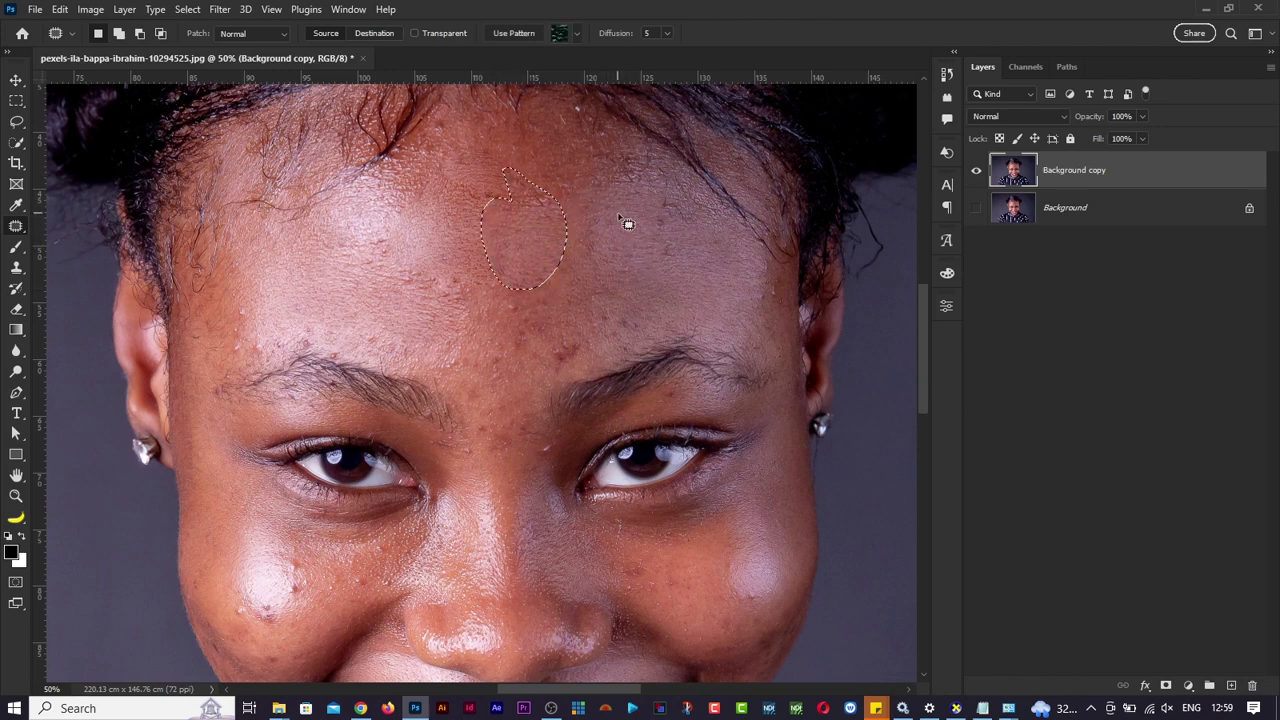
key("ctrl+d")
Patch the blemishes above the right eyebrow and on the right side of the forehead with neighbouring skin.
left_click_drag(597, 338, 623, 321)
key("ctrl+d")
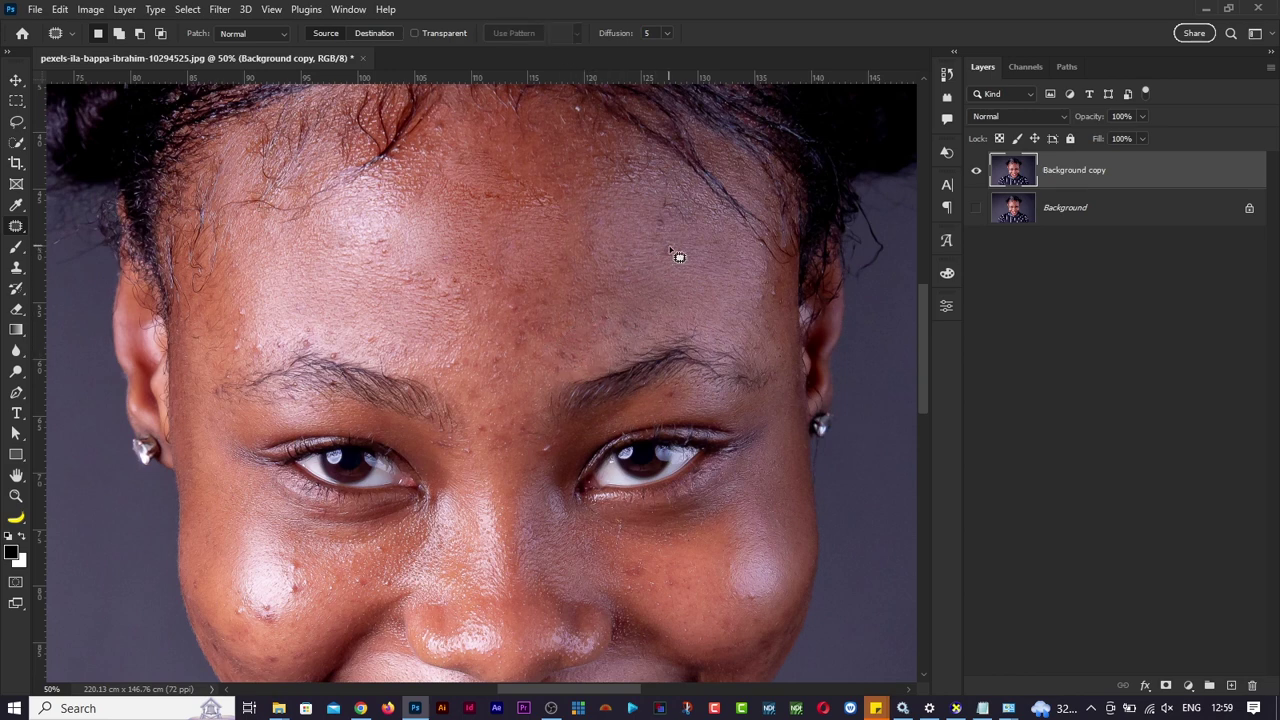
mouse_move(675, 238)
left_mouse_down()
mouse_move(686, 262)
mouse_move(672, 248)
mouse_move(715, 264)
left_mouse_up()
key("ctrl+d")
Patch the blemishes between the eyebrows and just above them at the forehead's centre with smooth forehead skin.
mouse_move(500, 353)
left_mouse_down()
mouse_move(494, 388)
mouse_move(515, 362)
left_mouse_up()
left_click_drag(500, 360, 515, 414)
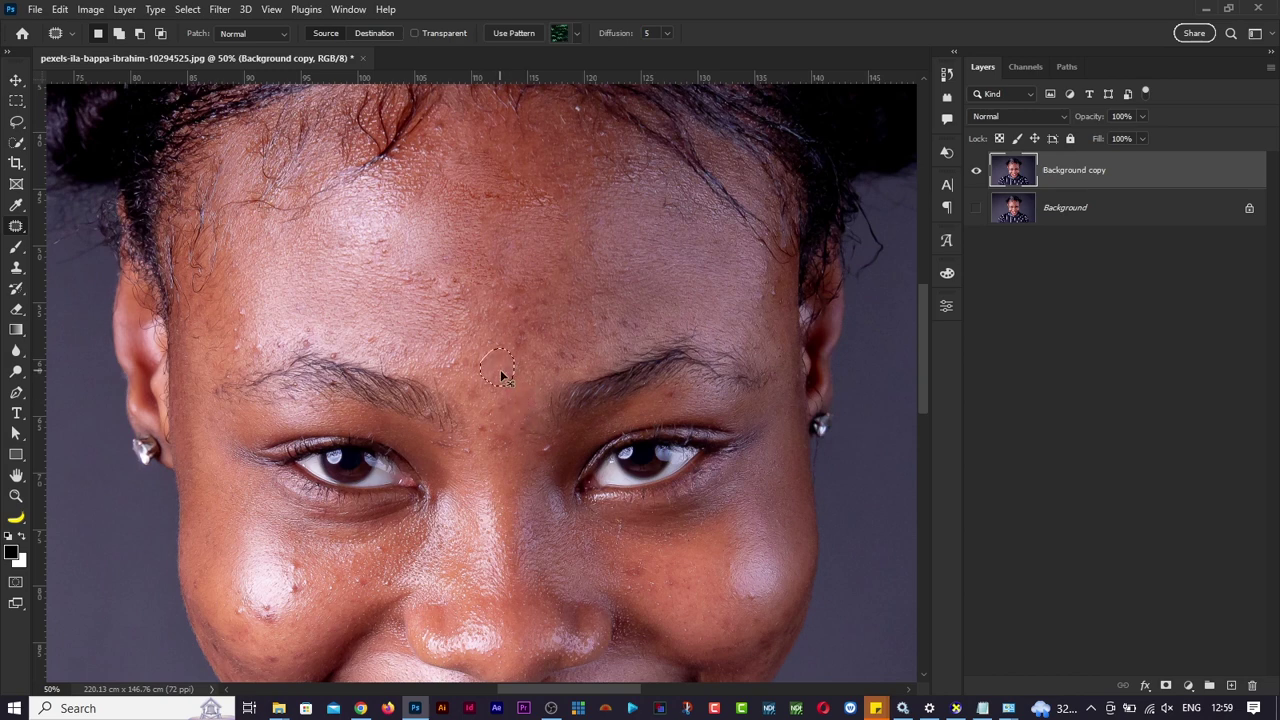
key("ctrl+d")
scroll(499, 368, "down", 1)
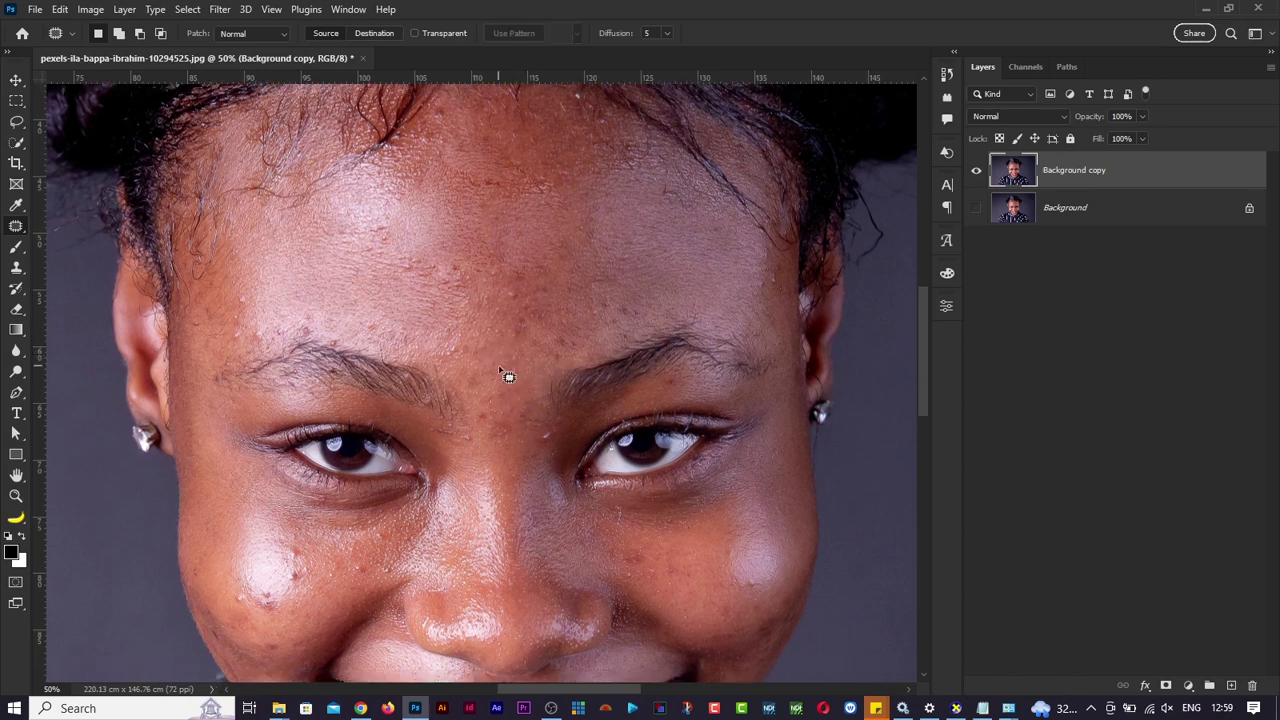
mouse_move(544, 350)
left_mouse_down()
mouse_move(526, 323)
mouse_move(537, 326)
mouse_move(466, 295)
mouse_move(440, 298)
mouse_move(438, 320)
left_mouse_up()
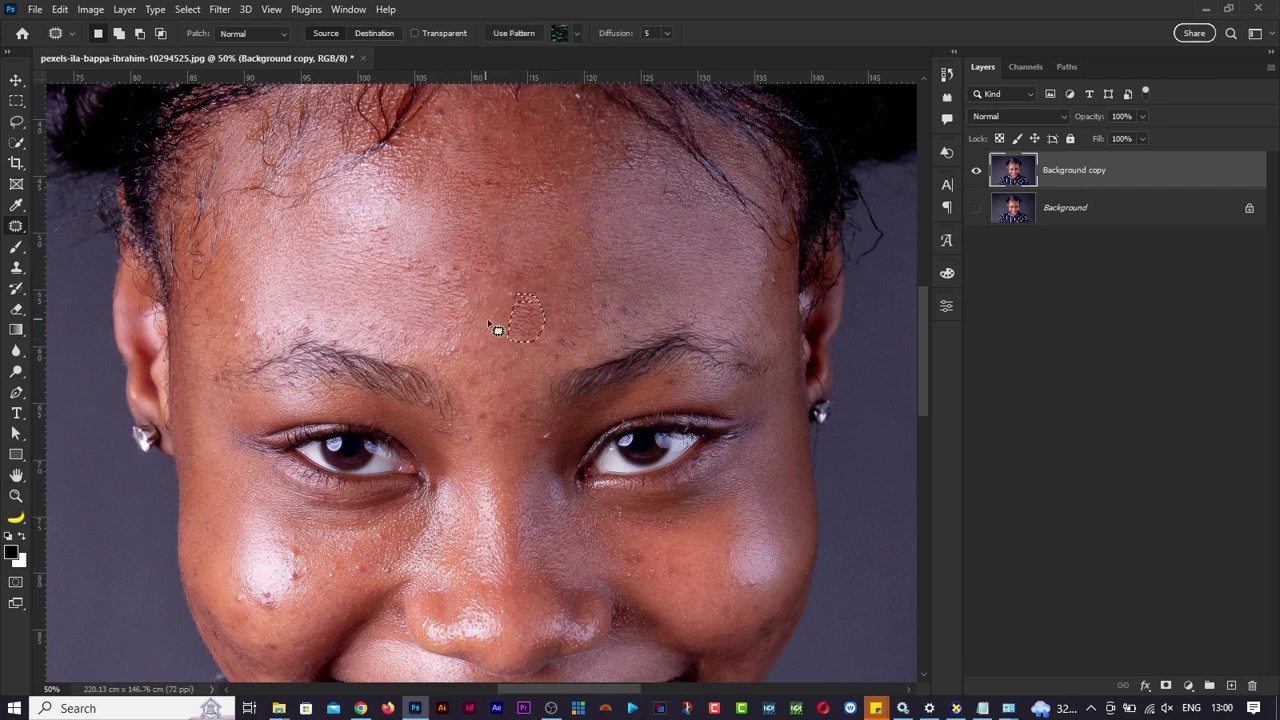
key("ctrl+d")
mouse_move(528, 296)
left_mouse_down()
mouse_move(512, 336)
mouse_move(532, 328)
left_mouse_up()
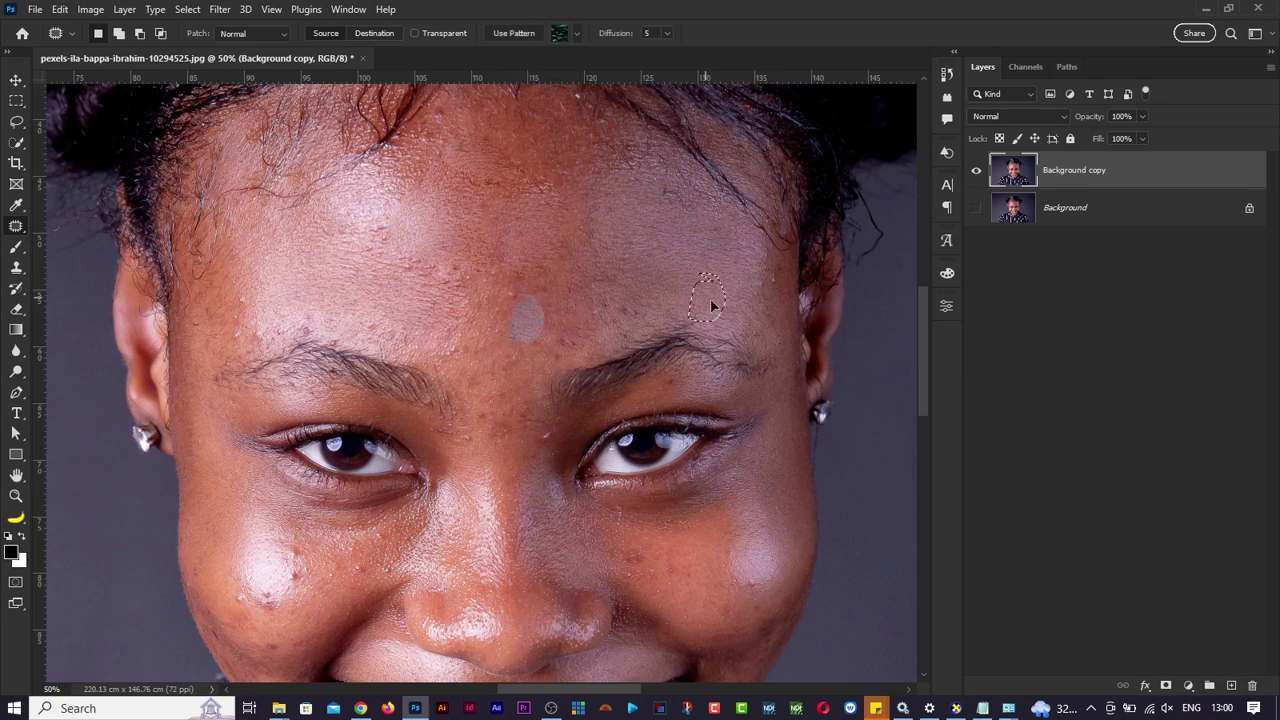
key("ctrl+d")
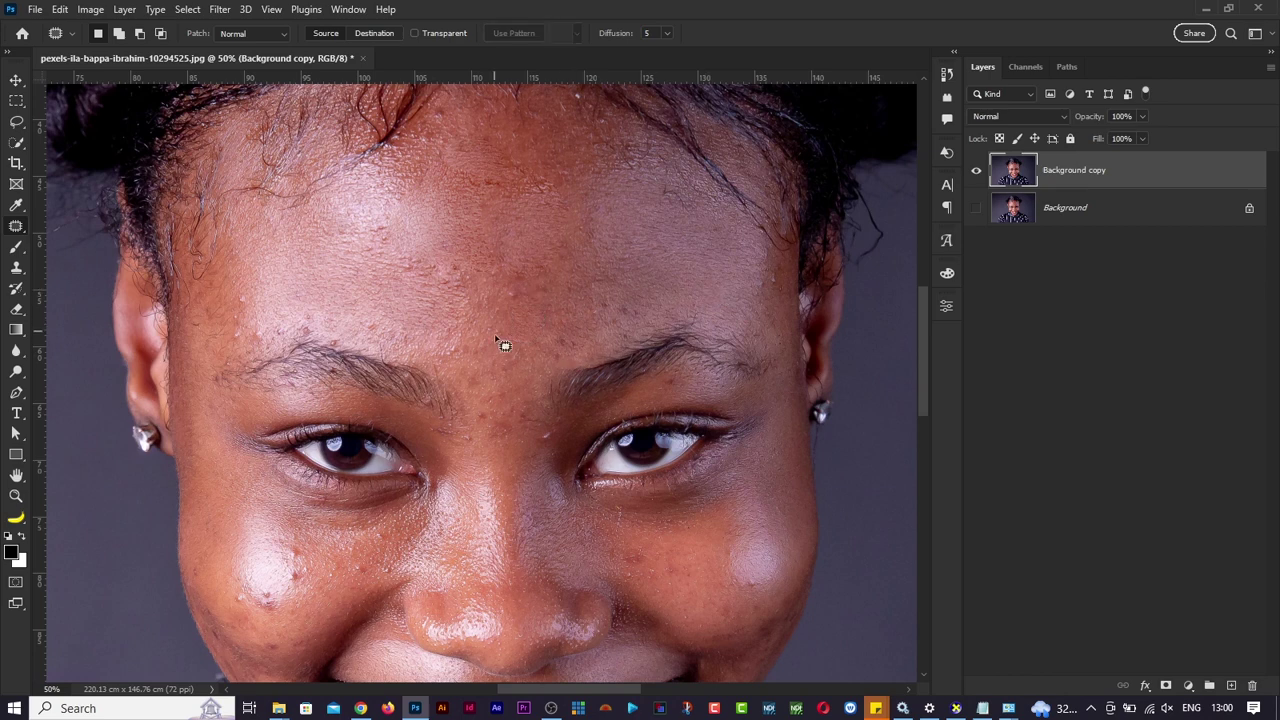
Patch the blemishes on the lower edge and inner side of the left cheek's highlight with nearby clean skin.
scroll(562, 396, "down", 3)
mouse_move(282, 506)
left_mouse_down()
mouse_move(234, 498)
mouse_move(274, 524)
mouse_move(284, 514)
mouse_move(262, 508)
mouse_move(290, 566)
mouse_move(287, 553)
left_mouse_up()
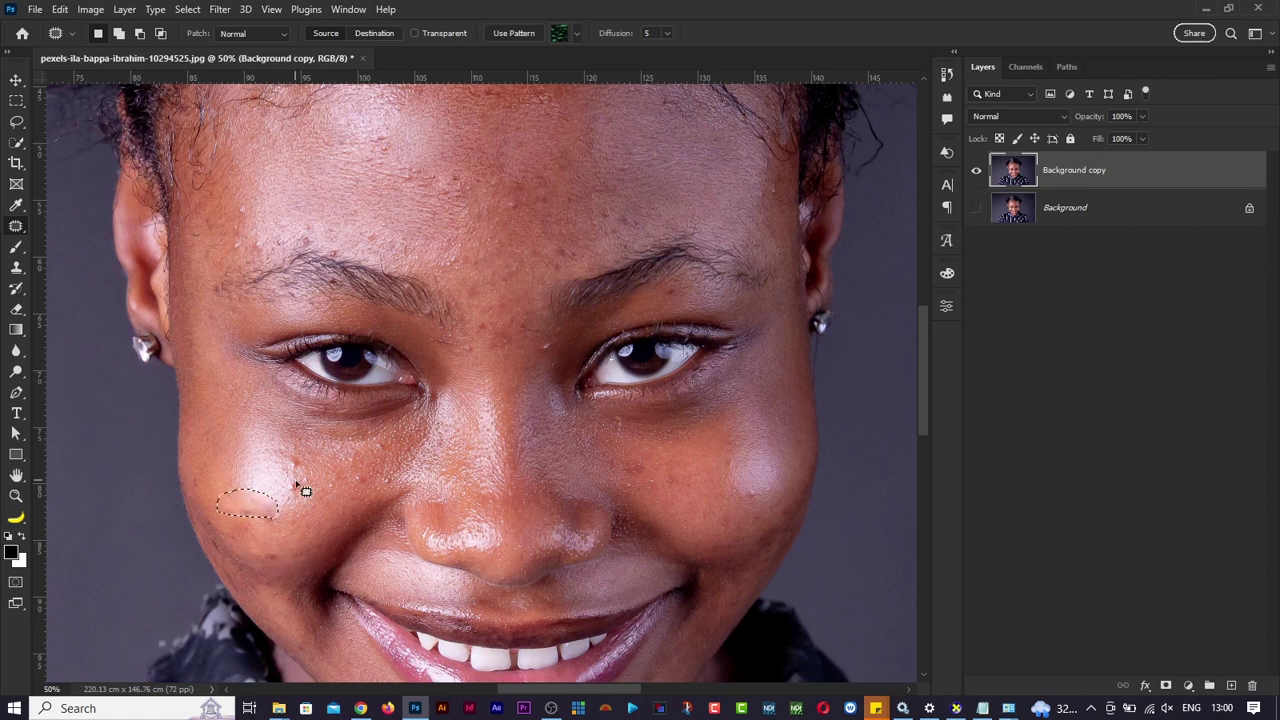
key("ctrl+d")
mouse_move(312, 480)
left_mouse_down()
mouse_move(286, 486)
mouse_move(314, 477)
mouse_move(255, 442)
left_mouse_up()
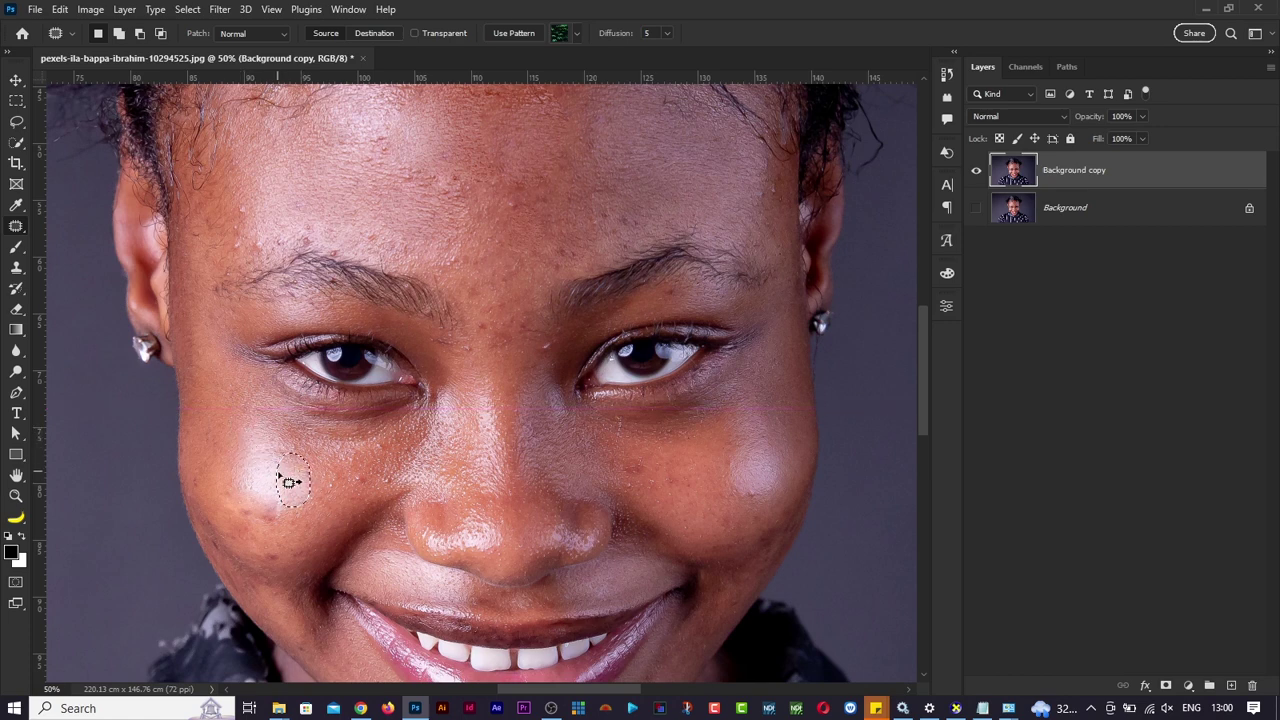
left_click(188, 11)
left_click(466, 9)
Patch the spots on the inner left cheek, below the left eye's inner corner and between the eyebrows with neighbouring skin.
mouse_move(372, 470)
left_mouse_down()
mouse_move(352, 488)
mouse_move(390, 466)
mouse_move(380, 443)
mouse_move(410, 443)
left_mouse_up()
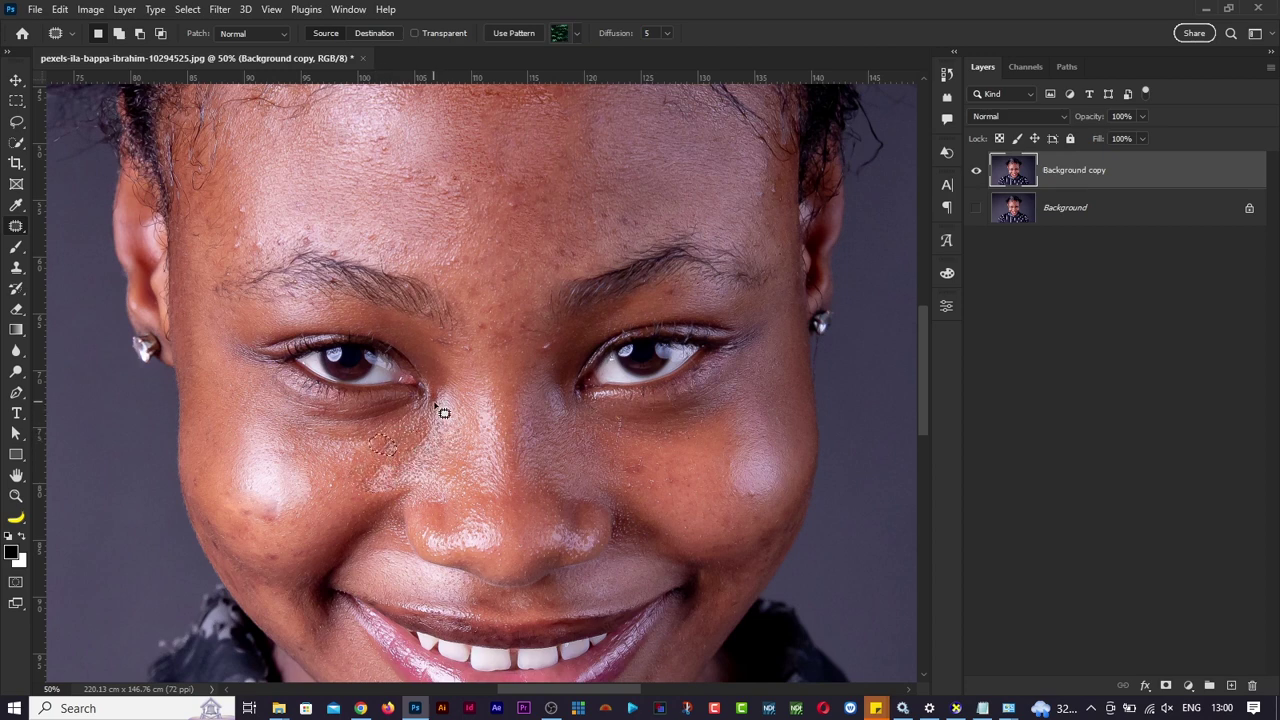
mouse_move(424, 398)
left_mouse_down()
mouse_move(410, 402)
mouse_move(429, 427)
mouse_move(447, 424)
left_mouse_up()
key("ctrl+d")
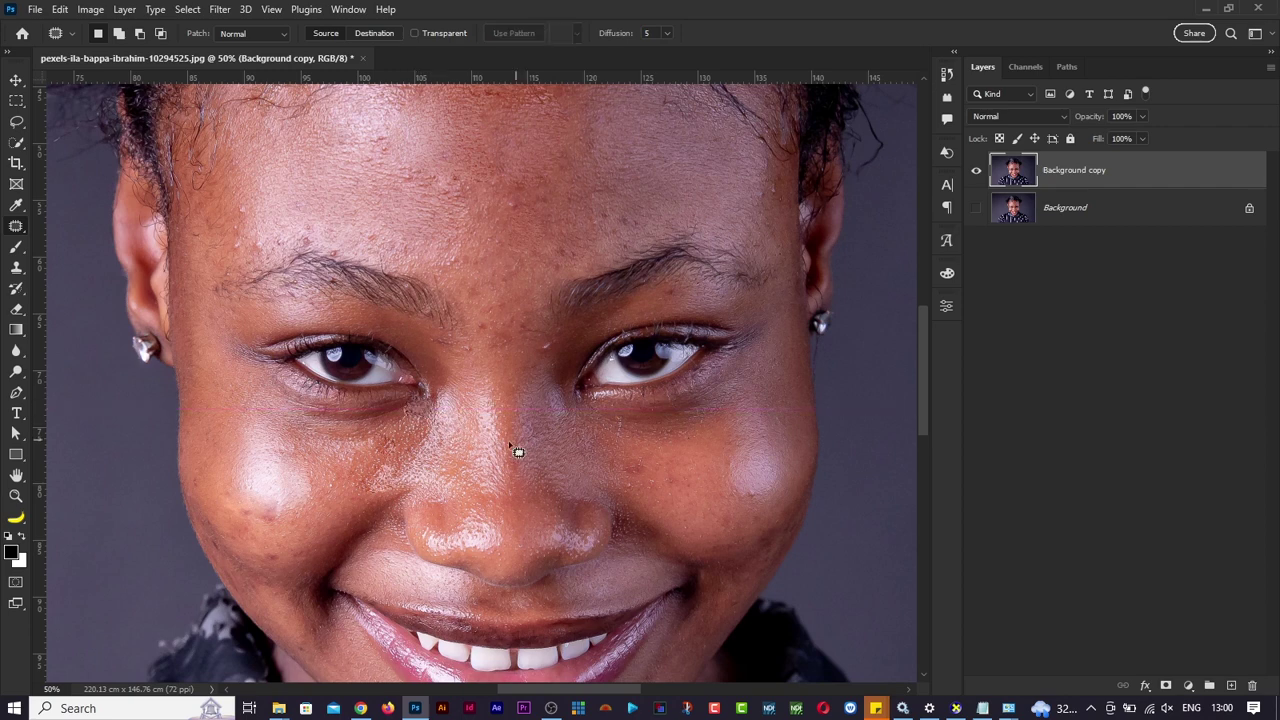
key("ctrl+shift+d")
key("ctrl+d")
mouse_move(489, 349)
left_mouse_down()
mouse_move(456, 347)
mouse_move(481, 358)
mouse_move(475, 333)
mouse_move(539, 357)
mouse_move(566, 346)
mouse_move(541, 346)
mouse_move(542, 379)
mouse_move(486, 316)
left_mouse_up()
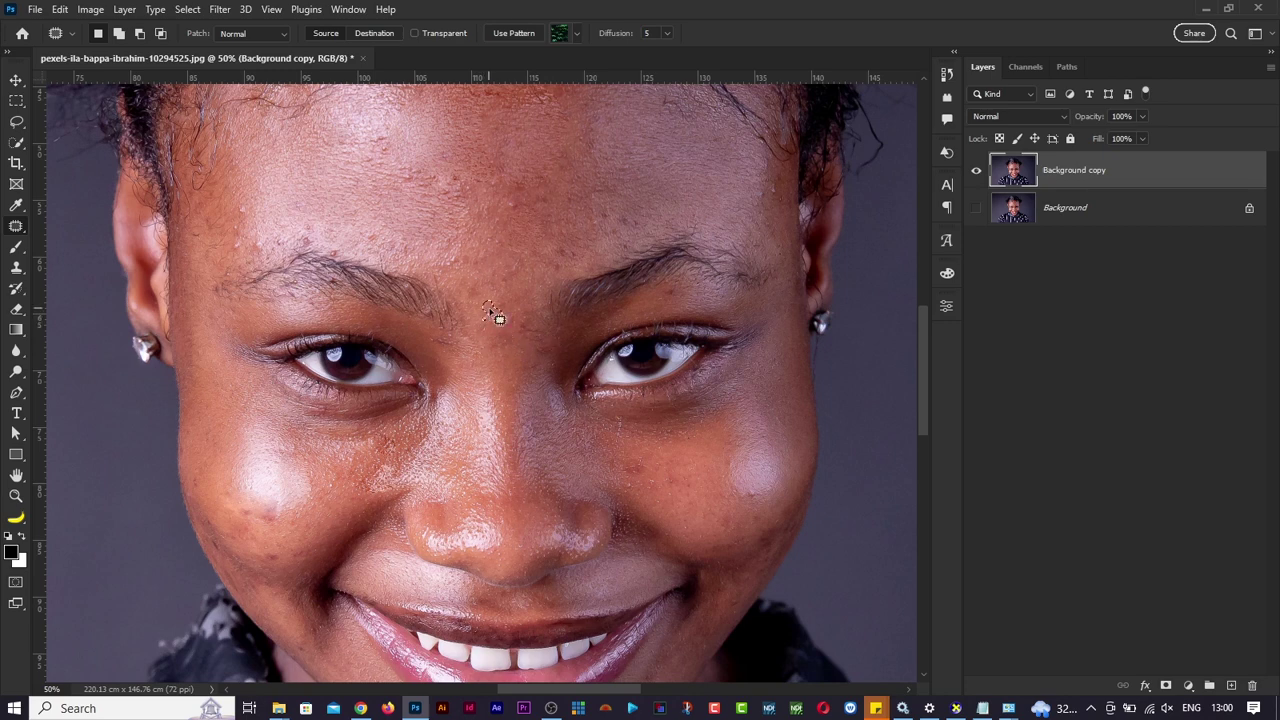
Patch the bumps above the left eyebrow and the rough area left of the forehead's centre with smooth forehead skin.
mouse_move(318, 239)
left_mouse_down()
mouse_move(302, 232)
mouse_move(315, 208)
left_mouse_up()
left_click(315, 208)
mouse_move(235, 200)
left_mouse_down()
mouse_move(258, 216)
mouse_move(233, 203)
mouse_move(250, 206)
mouse_move(255, 182)
mouse_move(230, 235)
mouse_move(285, 250)
mouse_move(252, 234)
mouse_move(260, 200)
mouse_move(313, 230)
mouse_move(312, 206)
mouse_move(372, 248)
mouse_move(379, 231)
mouse_move(351, 198)
mouse_move(330, 251)
mouse_move(334, 238)
mouse_move(343, 263)
mouse_move(337, 232)
left_mouse_up()
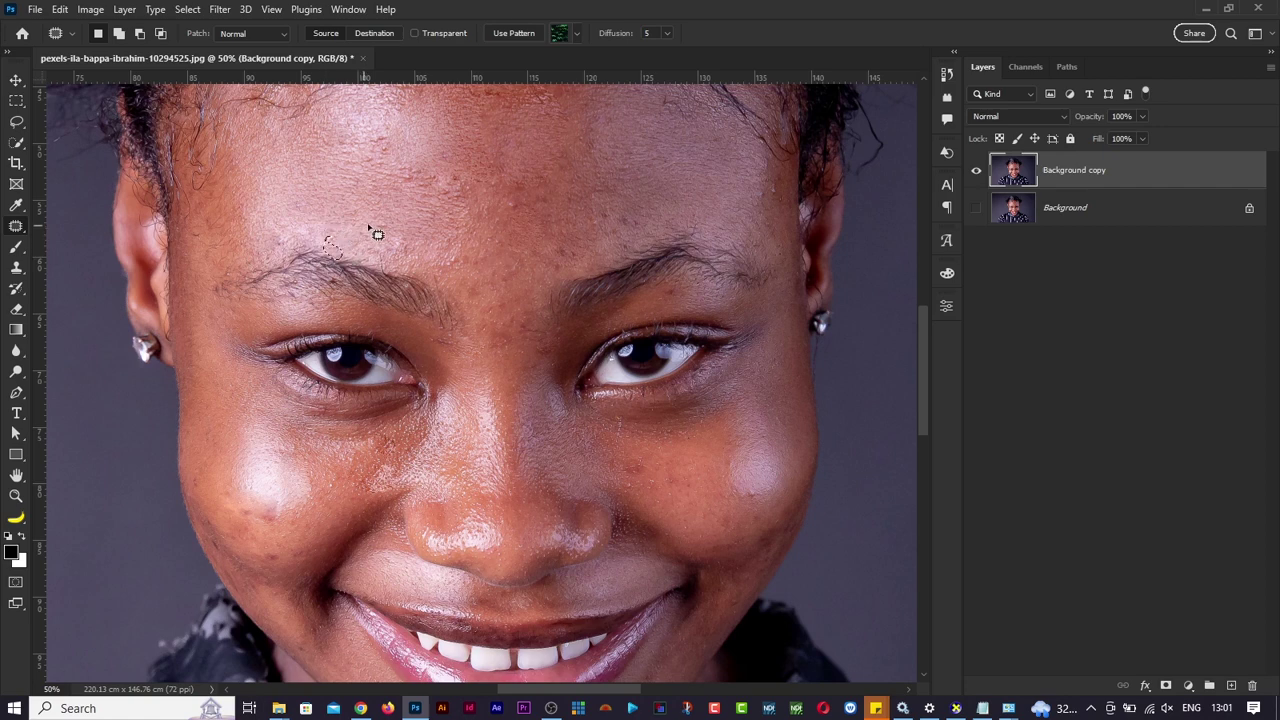
mouse_move(430, 177)
left_mouse_down()
mouse_move(434, 192)
mouse_move(420, 196)
mouse_move(396, 123)
mouse_move(326, 190)
left_mouse_up()
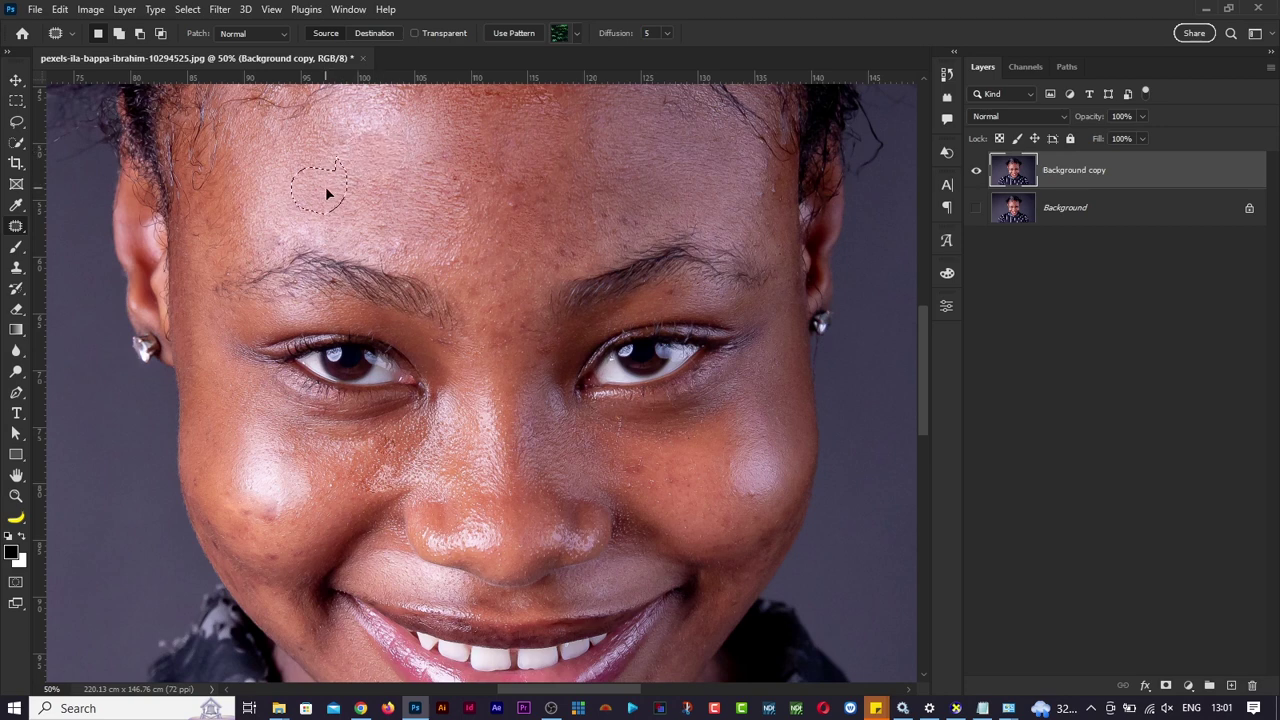
left_click(330, 196)
scroll(474, 217, "up", 1)
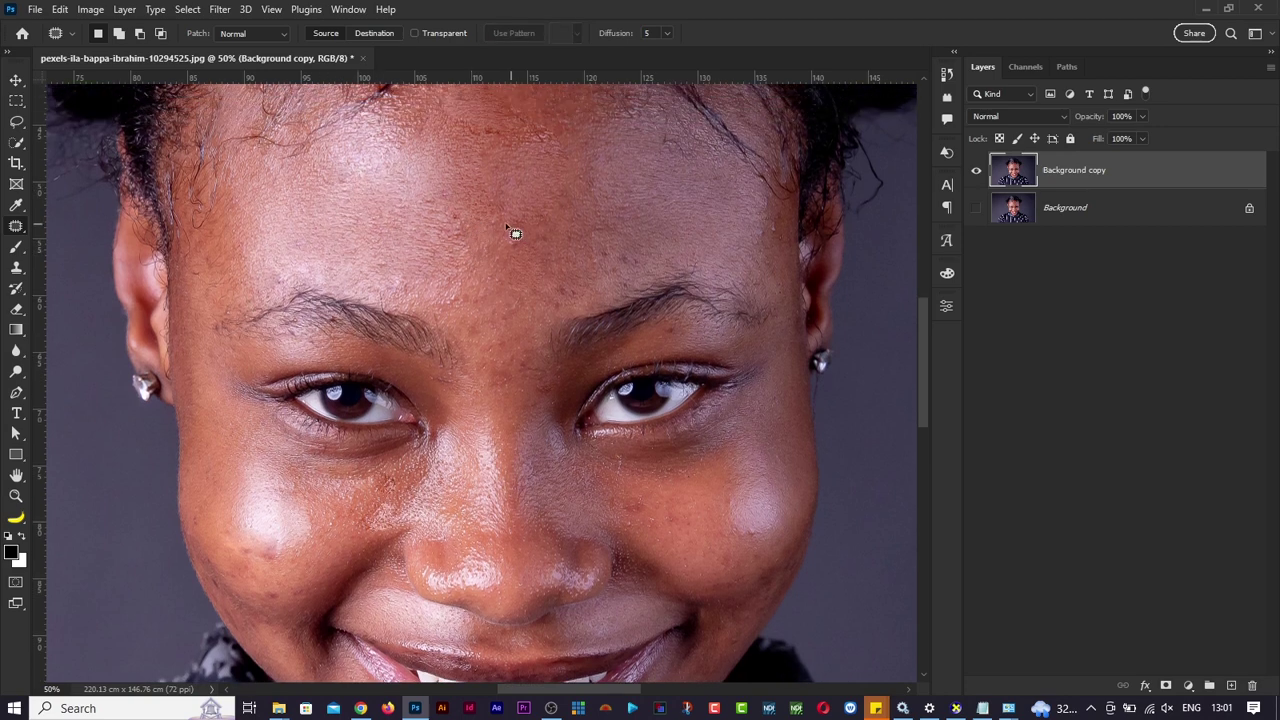
Patch the remaining marks in the middle of the forehead and near the hairline with neighbouring clean skin.
left_click_drag(506, 226, 505, 226)
mouse_move(505, 248)
left_mouse_down()
mouse_move(448, 230)
mouse_move(461, 188)
left_mouse_up()
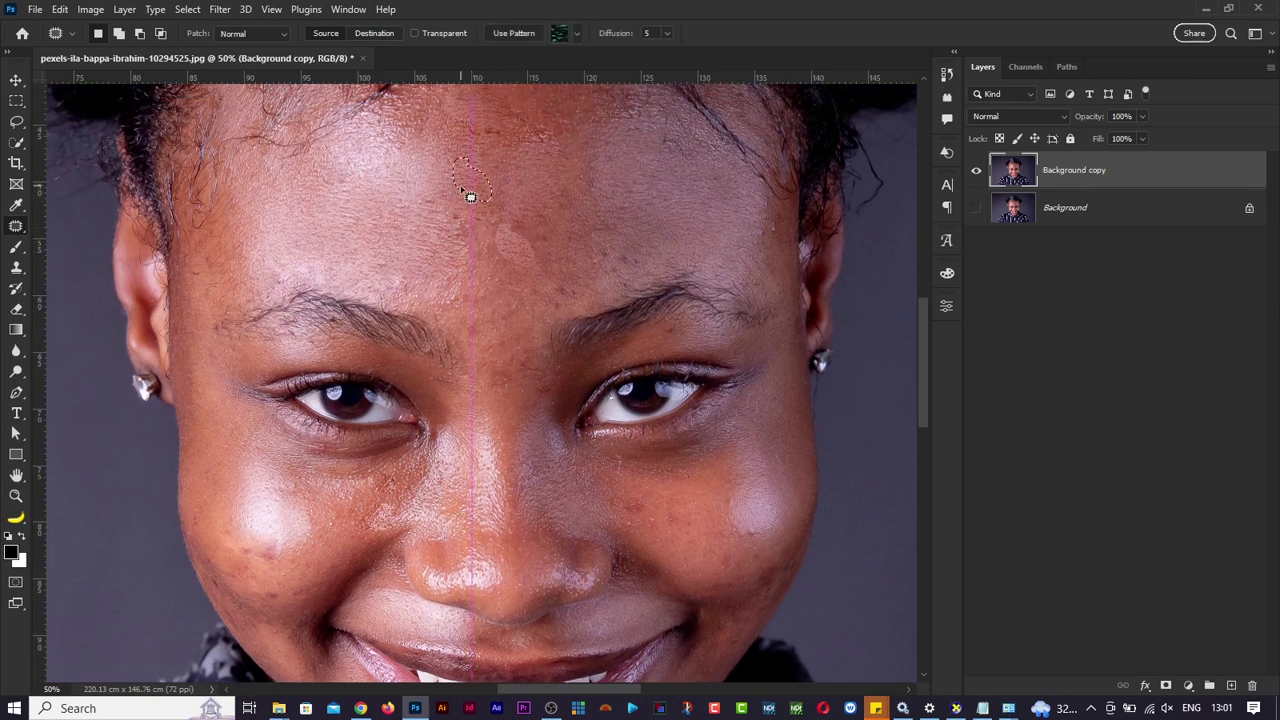
left_click(605, 262)
scroll(593, 373, "up", 2)
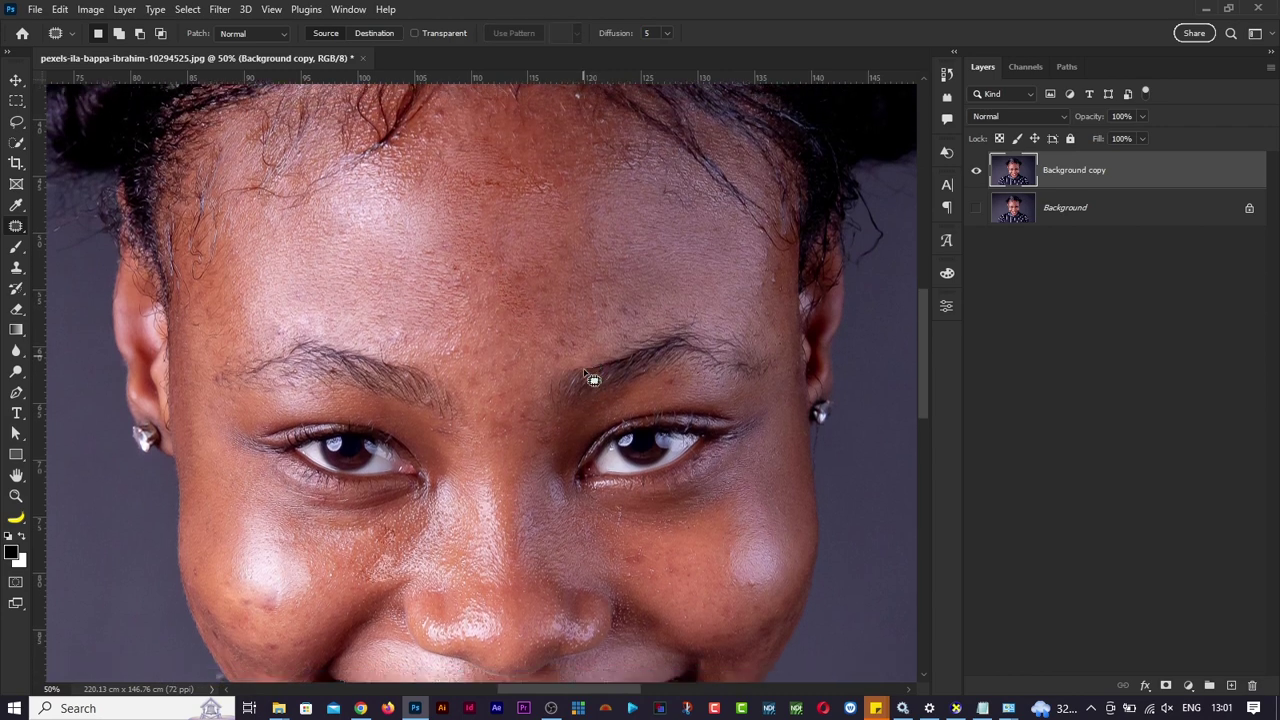
scroll(593, 379, "up", 1)
mouse_move(449, 131)
left_mouse_down()
mouse_move(459, 164)
mouse_move(445, 125)
left_mouse_up()
Deselect and compare the retouched portrait with the original by toggling the Background copy layer's visibility.
key("ctrl+0")
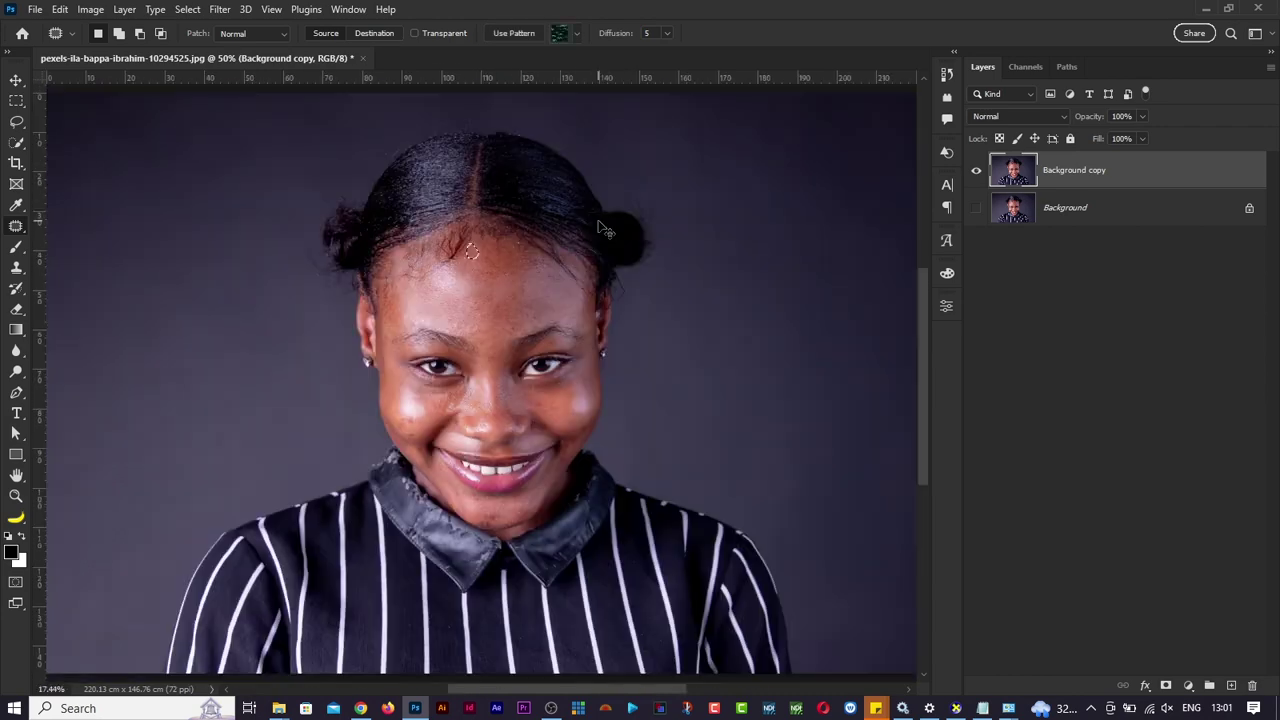
key("ctrl+minus")
key("ctrl+plus")
scroll(607, 224, "up", 1)
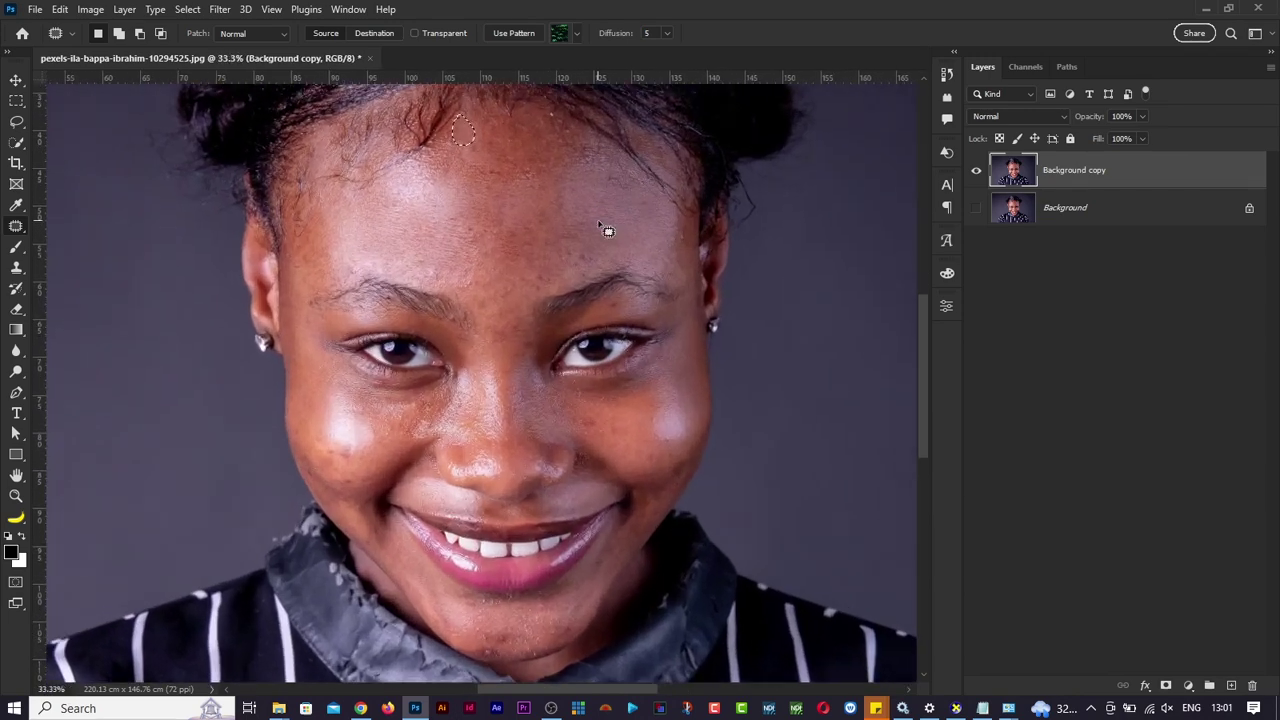
key("ctrl+d")
left_click(976, 176)
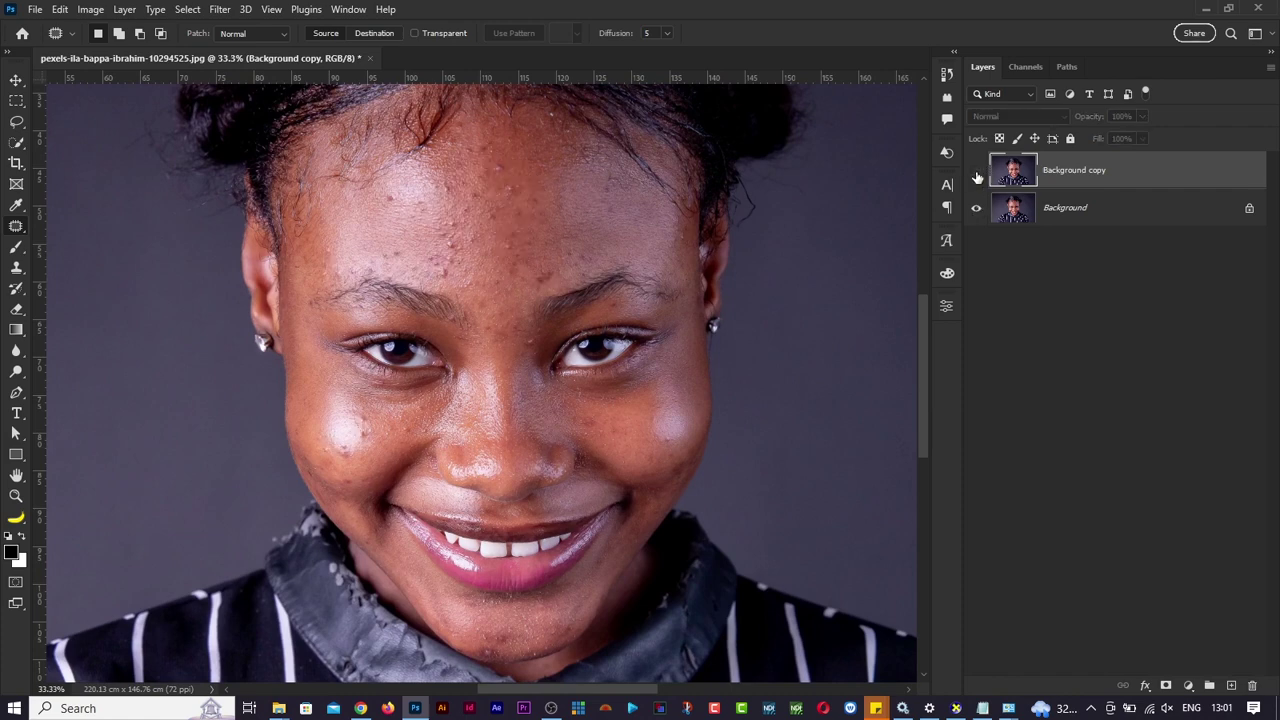
left_click(976, 172)
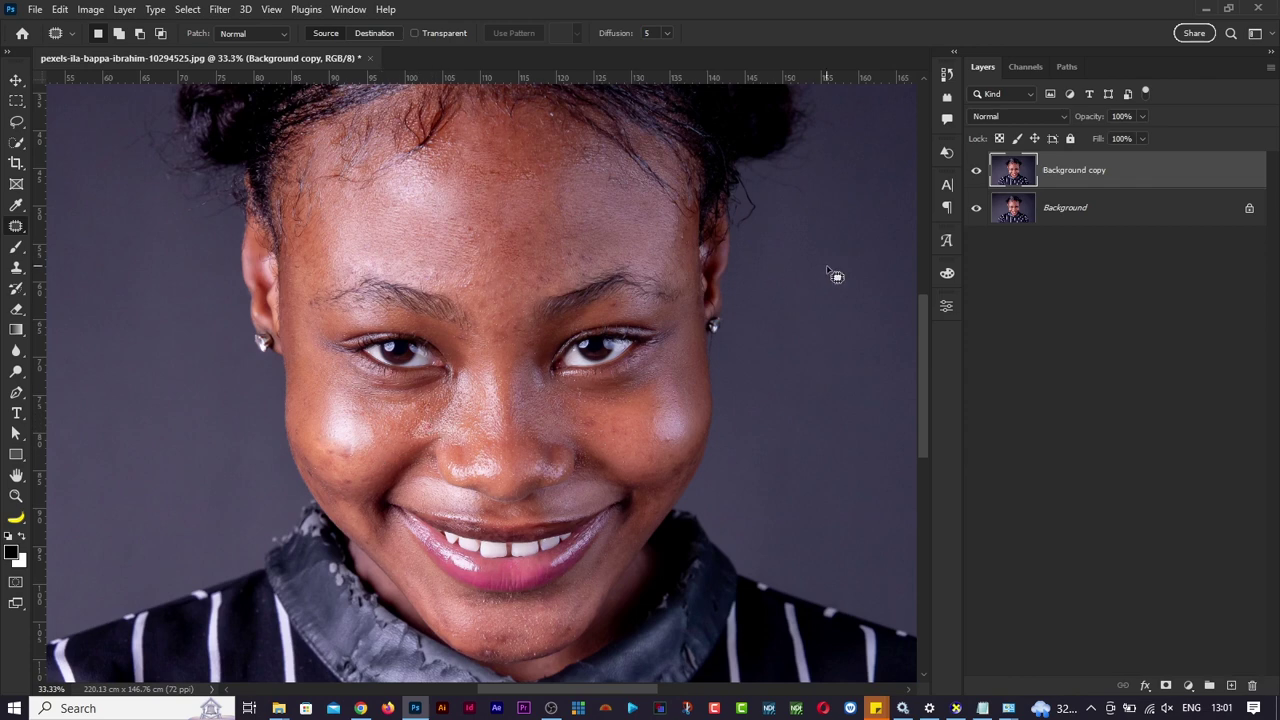
left_click(977, 174)
left_click(977, 174)
left_click(977, 174)
Switch to File Explorer and open 43960-Repairing-Potholes-1.webp as a new document in Photoshop.
key("alt+Tab")
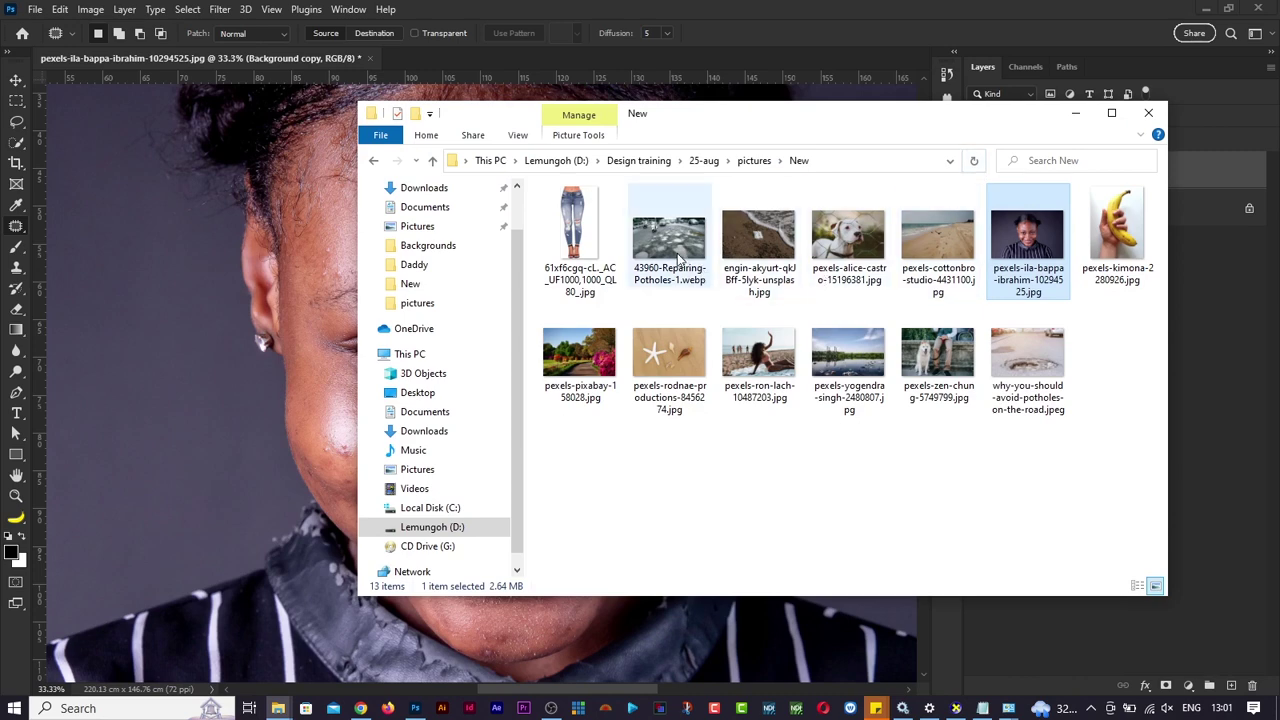
left_click_drag(678, 258, 711, 41)
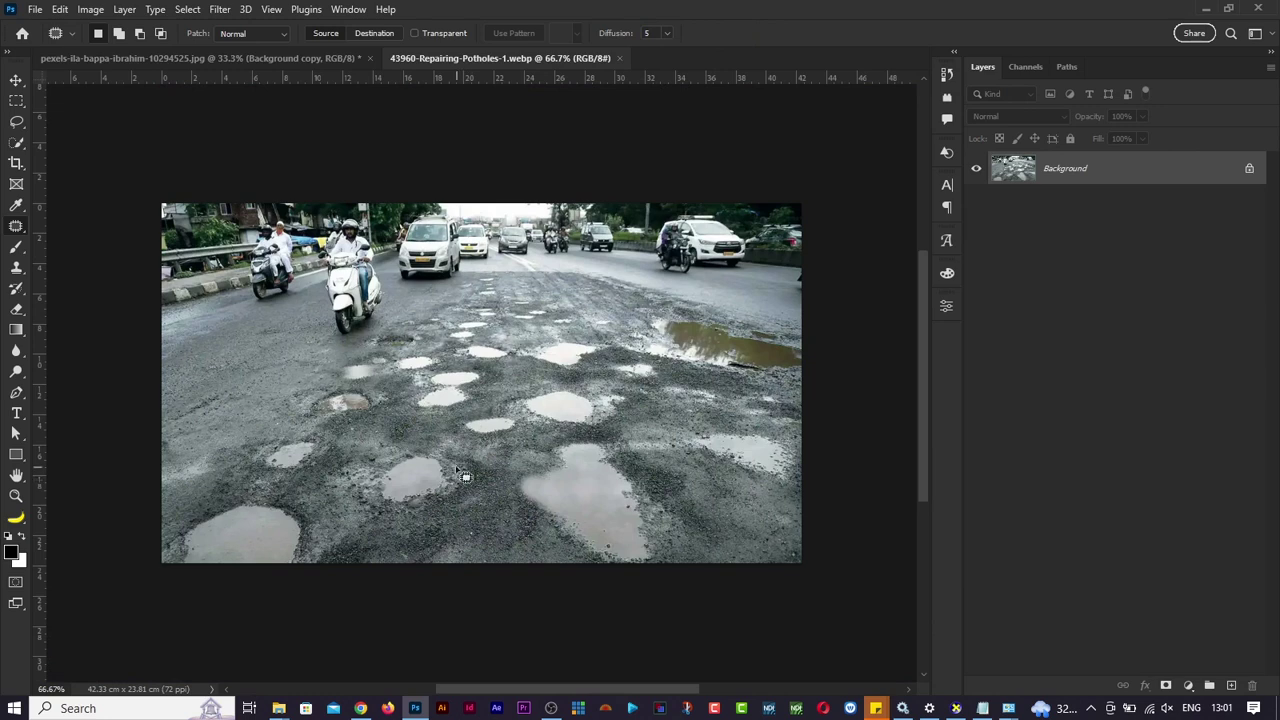
Patch the pothole at the lower middle of the road and the smaller one to its left with plain asphalt.
mouse_move(399, 459)
left_mouse_down()
mouse_move(364, 464)
mouse_move(368, 505)
left_mouse_up()
mouse_move(475, 510)
left_mouse_down()
mouse_move(478, 470)
mouse_move(455, 458)
mouse_move(465, 532)
mouse_move(481, 535)
left_mouse_up()
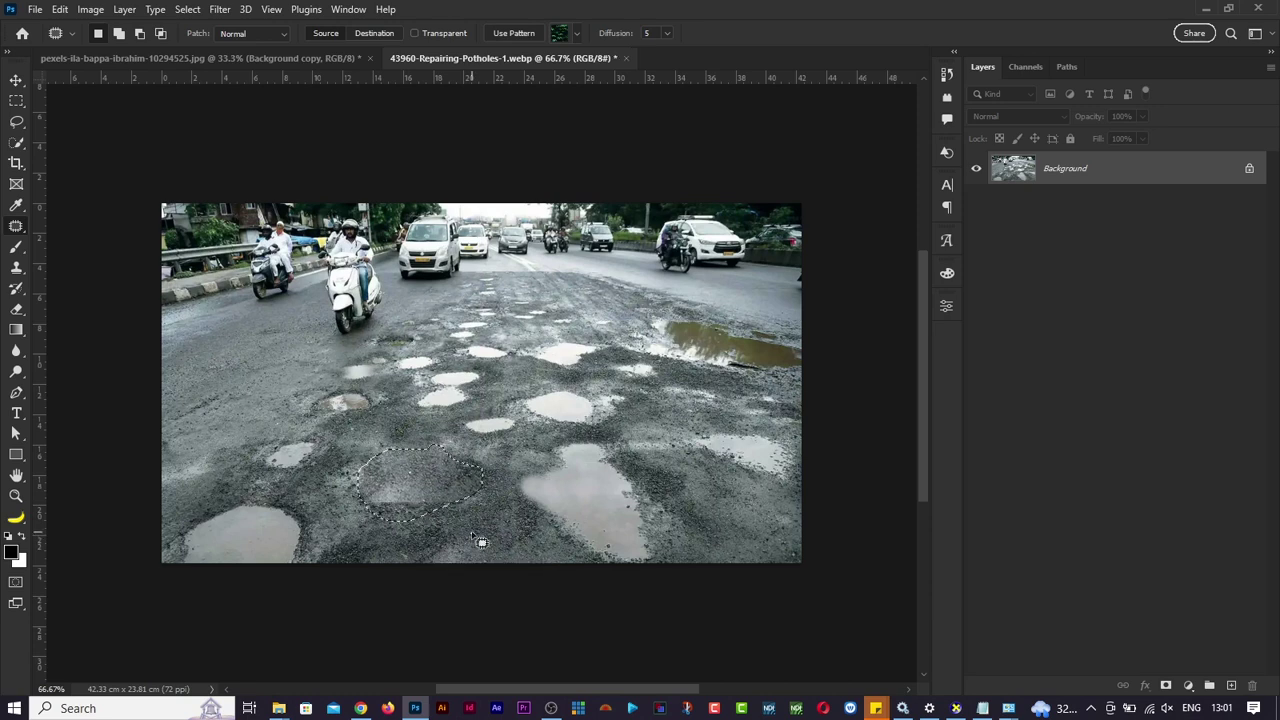
key("ctrl+d")
mouse_move(422, 492)
left_mouse_down()
mouse_move(471, 517)
mouse_move(418, 491)
mouse_move(392, 525)
mouse_move(466, 506)
mouse_move(488, 517)
mouse_move(460, 527)
left_mouse_up()
key("ctrl+d")
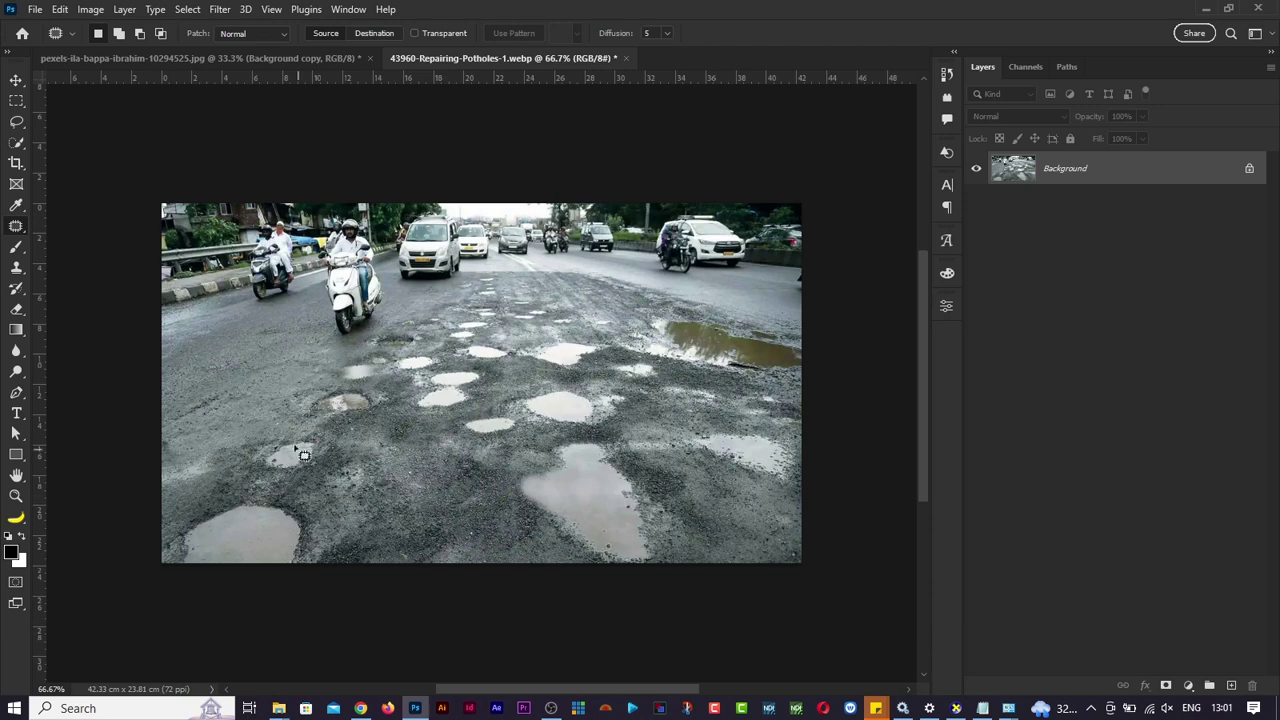
mouse_move(283, 478)
left_mouse_down()
mouse_move(331, 458)
mouse_move(360, 475)
left_mouse_up()
Patch the small pothole above the large central puddle and the round one below the white scooter with clean asphalt.
key("ctrl+0")
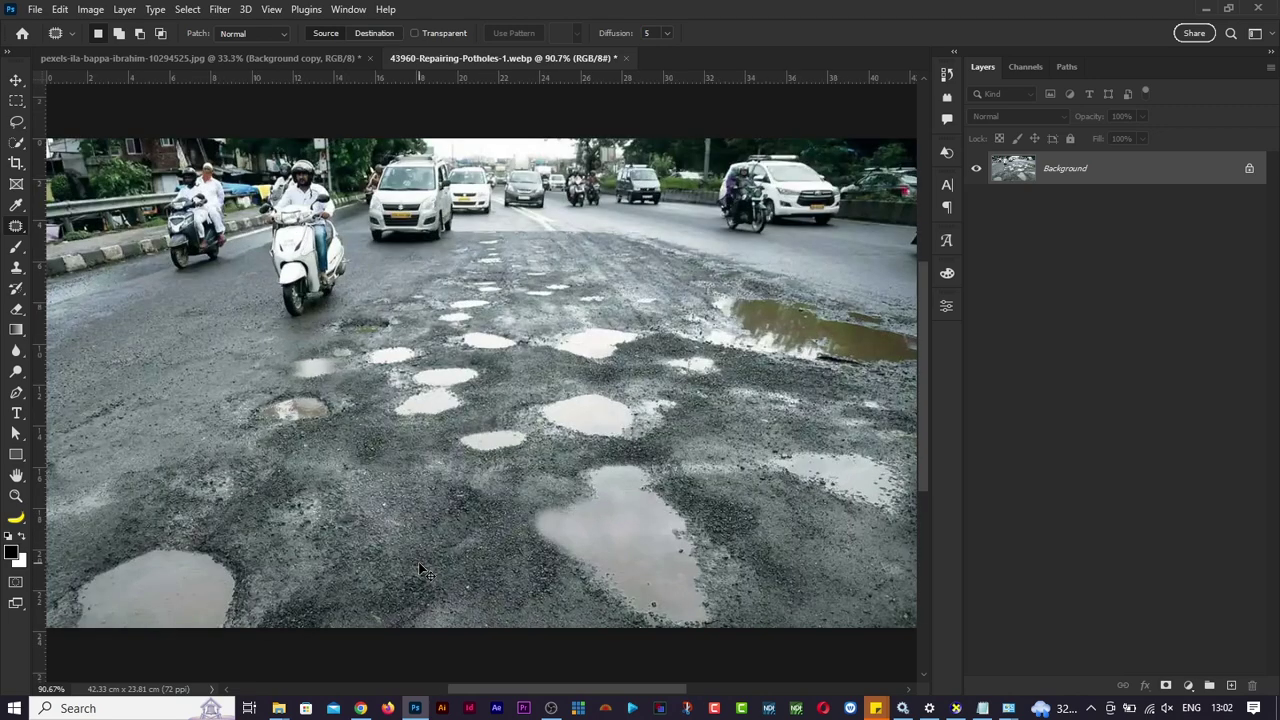
mouse_move(507, 415)
left_mouse_down()
mouse_move(456, 433)
mouse_move(533, 446)
mouse_move(470, 470)
mouse_move(440, 520)
mouse_move(398, 535)
left_mouse_up()
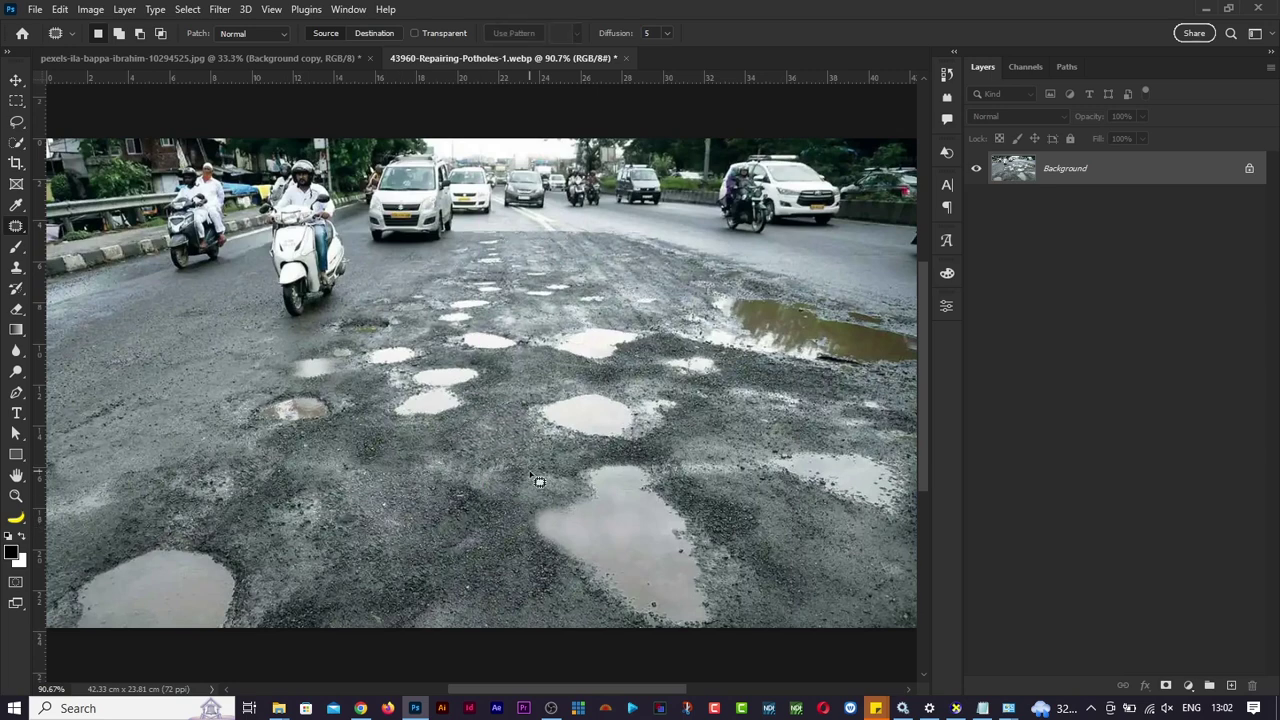
mouse_move(424, 482)
left_mouse_down()
mouse_move(490, 504)
mouse_move(495, 458)
left_mouse_up()
key("ctrl+d")
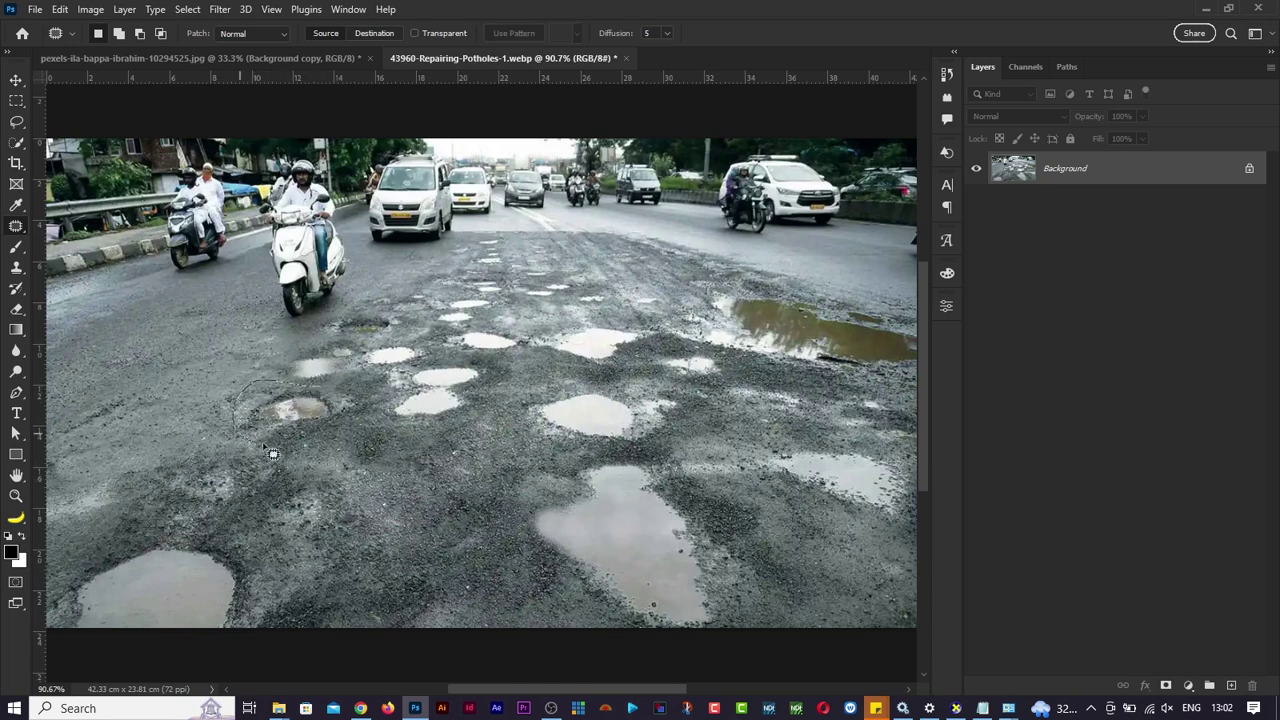
mouse_move(266, 448)
left_mouse_down()
mouse_move(348, 420)
mouse_move(307, 383)
mouse_move(396, 463)
left_mouse_up()
key("ctrl+d")
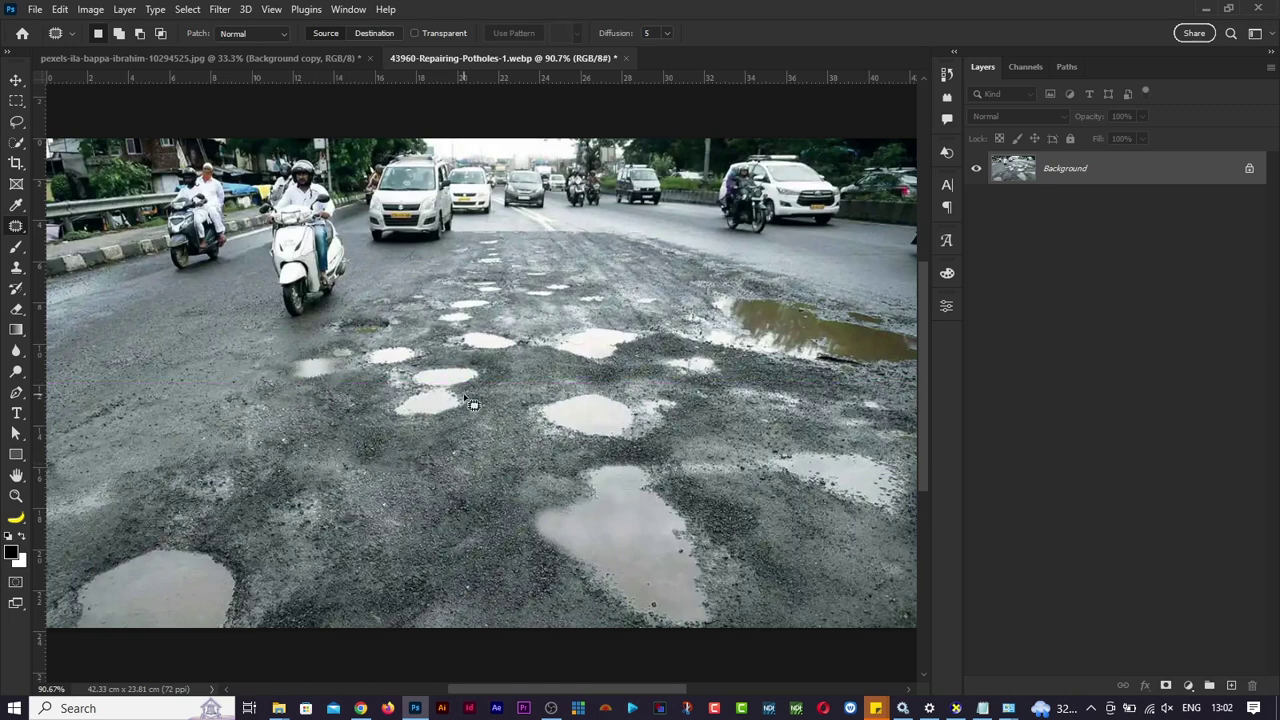
Patch the two neighbouring potholes in the middle of the road, the lower one first, with asphalt from below them.
left_click_drag(466, 402, 439, 463)
key("ctrl+d")
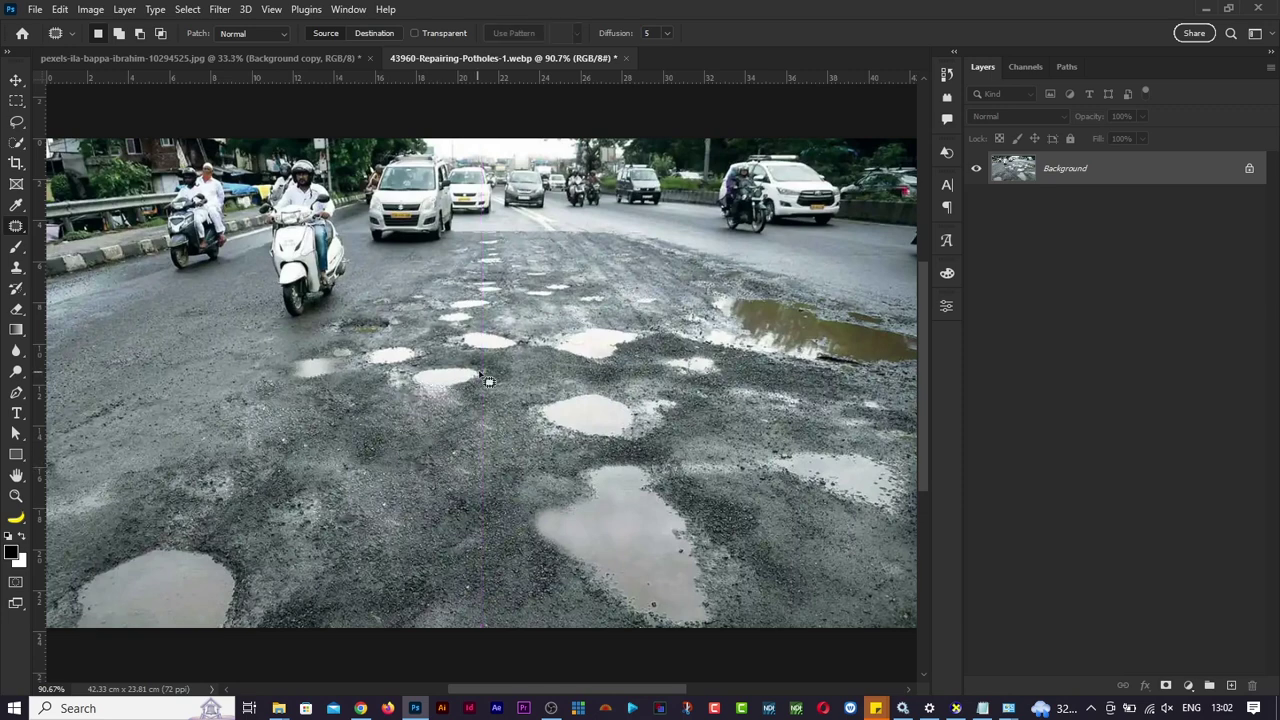
left_click_drag(478, 363, 417, 368)
left_click_drag(505, 370, 439, 442)
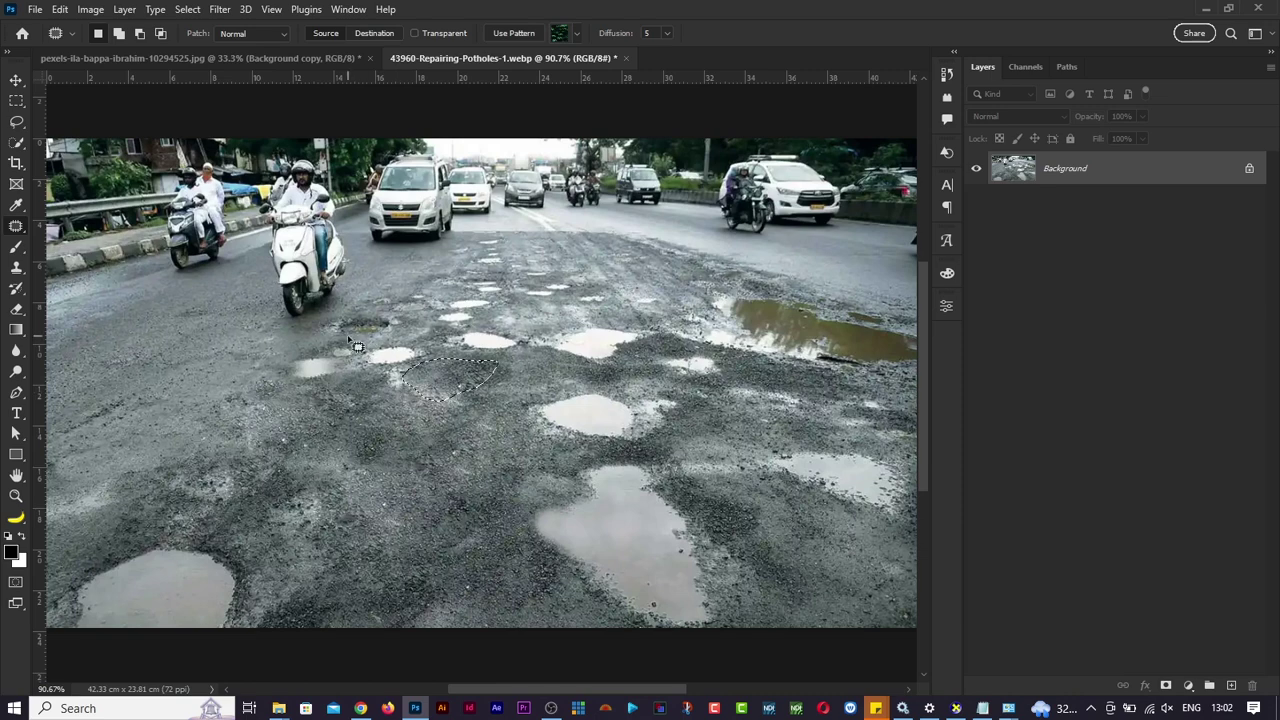
Patch the remaining small potholes beside the white scooter with clean asphalt and smooth the light residue near them.
mouse_move(348, 338)
left_mouse_down()
mouse_move(284, 395)
mouse_move(362, 338)
mouse_move(345, 378)
mouse_move(381, 401)
left_mouse_up()
mouse_move(407, 331)
left_mouse_down()
mouse_move(419, 374)
mouse_move(355, 398)
mouse_move(258, 392)
mouse_move(287, 393)
left_mouse_up()
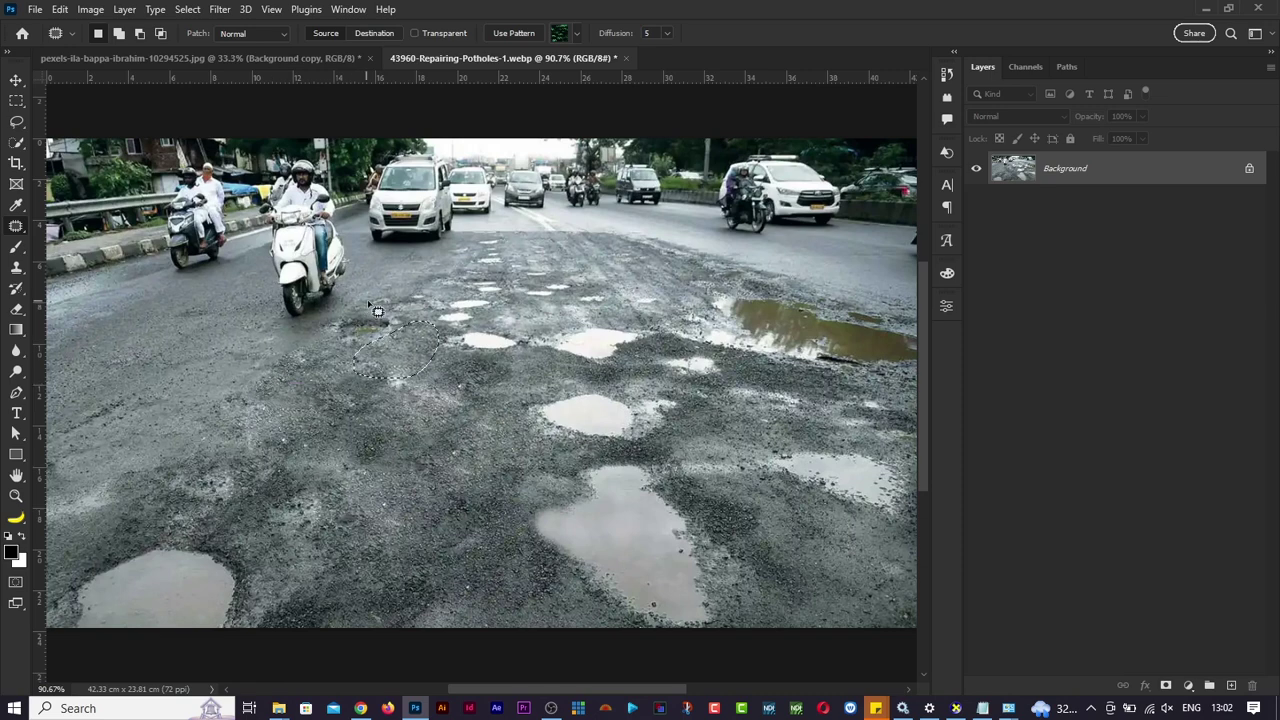
mouse_move(367, 302)
left_mouse_down()
mouse_move(347, 333)
mouse_move(394, 314)
mouse_move(368, 303)
left_mouse_up()
mouse_move(366, 318)
left_mouse_down()
mouse_move(371, 362)
mouse_move(319, 389)
left_mouse_up()
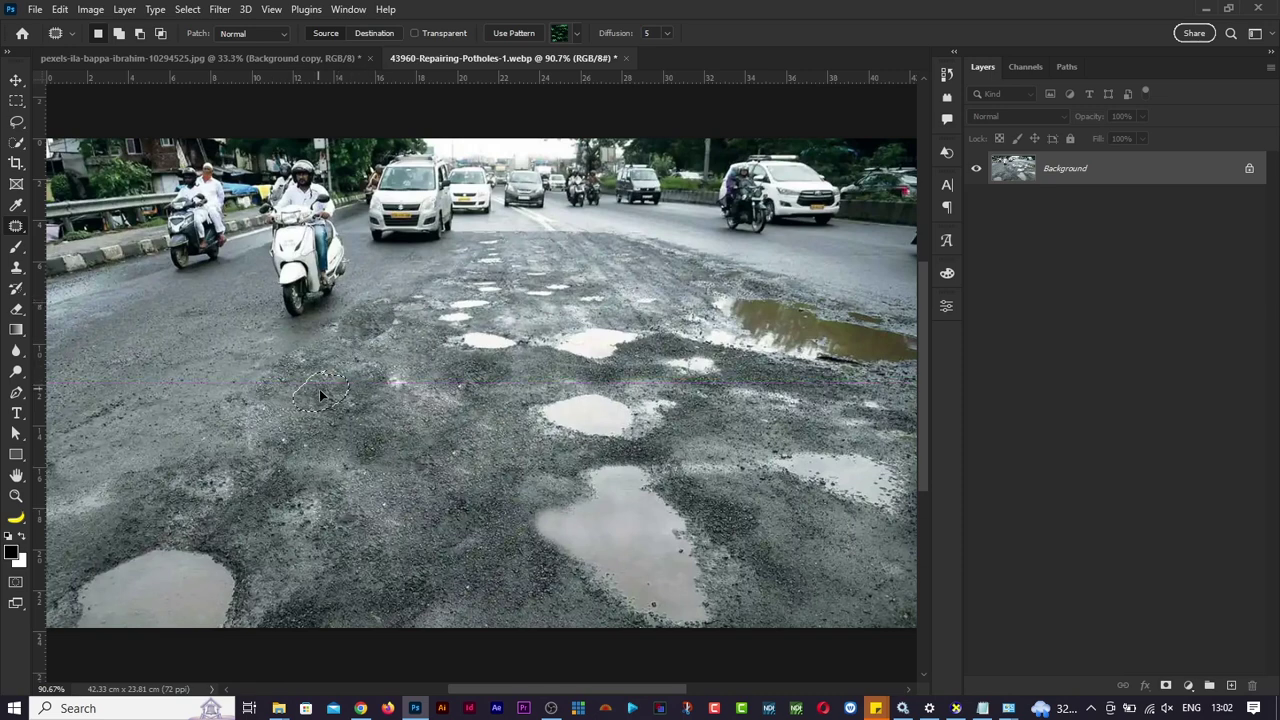
key("ctrl+d")
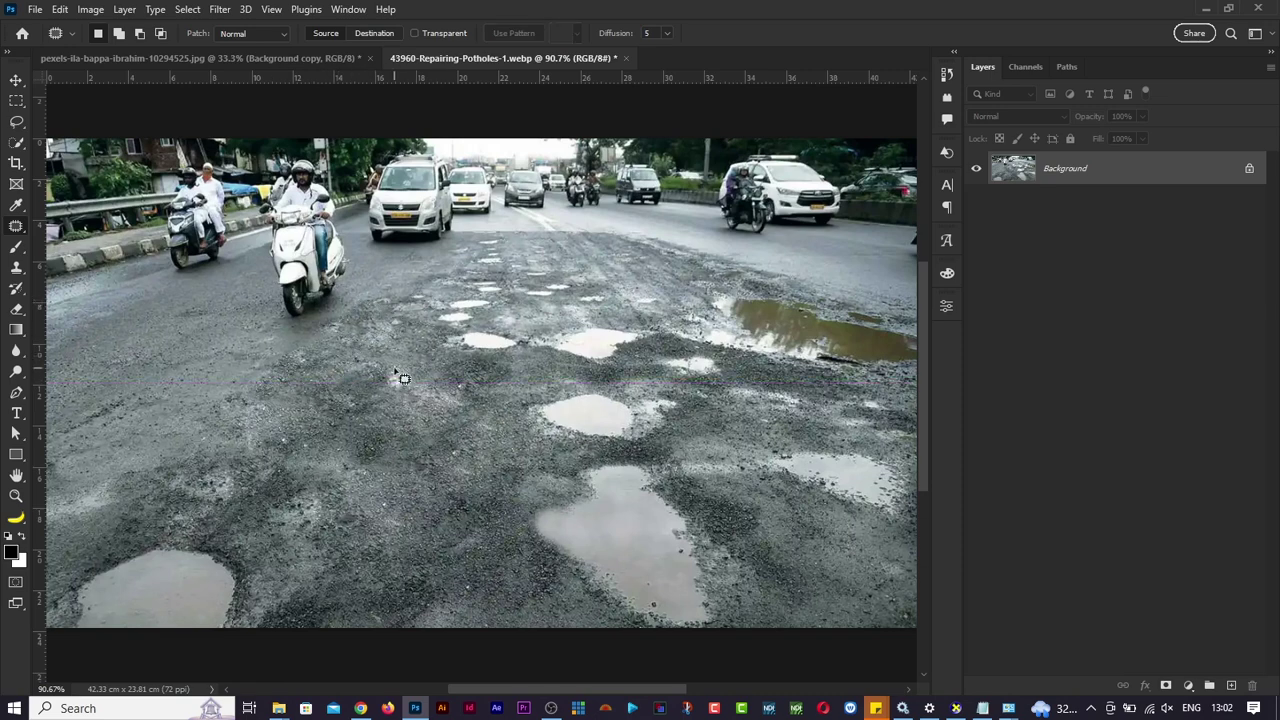
mouse_move(394, 371)
left_mouse_down()
mouse_move(408, 363)
mouse_move(491, 399)
mouse_move(410, 355)
mouse_move(387, 490)
mouse_move(372, 498)
left_mouse_up()
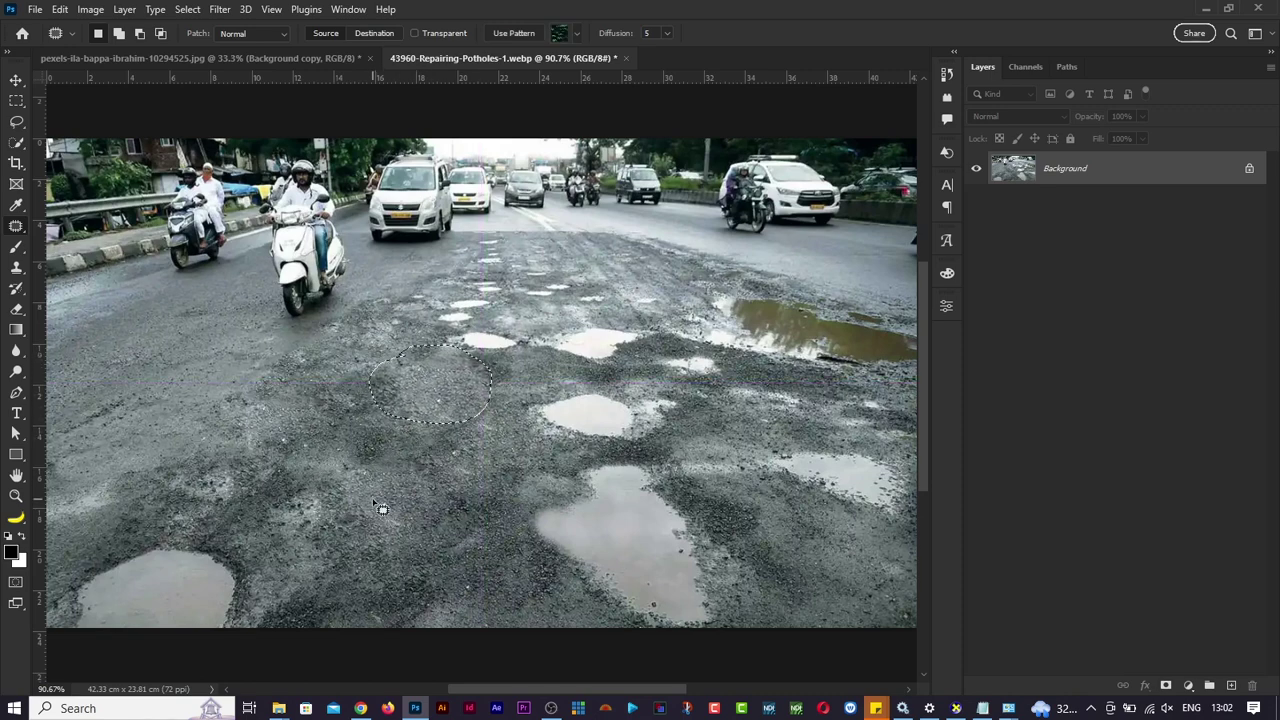
key("ctrl+d")
Patch the large pothole in the photo's bottom-left corner with the plain asphalt to its right.
mouse_move(230, 553)
left_mouse_down()
mouse_move(150, 530)
mouse_move(82, 559)
mouse_move(58, 610)
left_mouse_up()
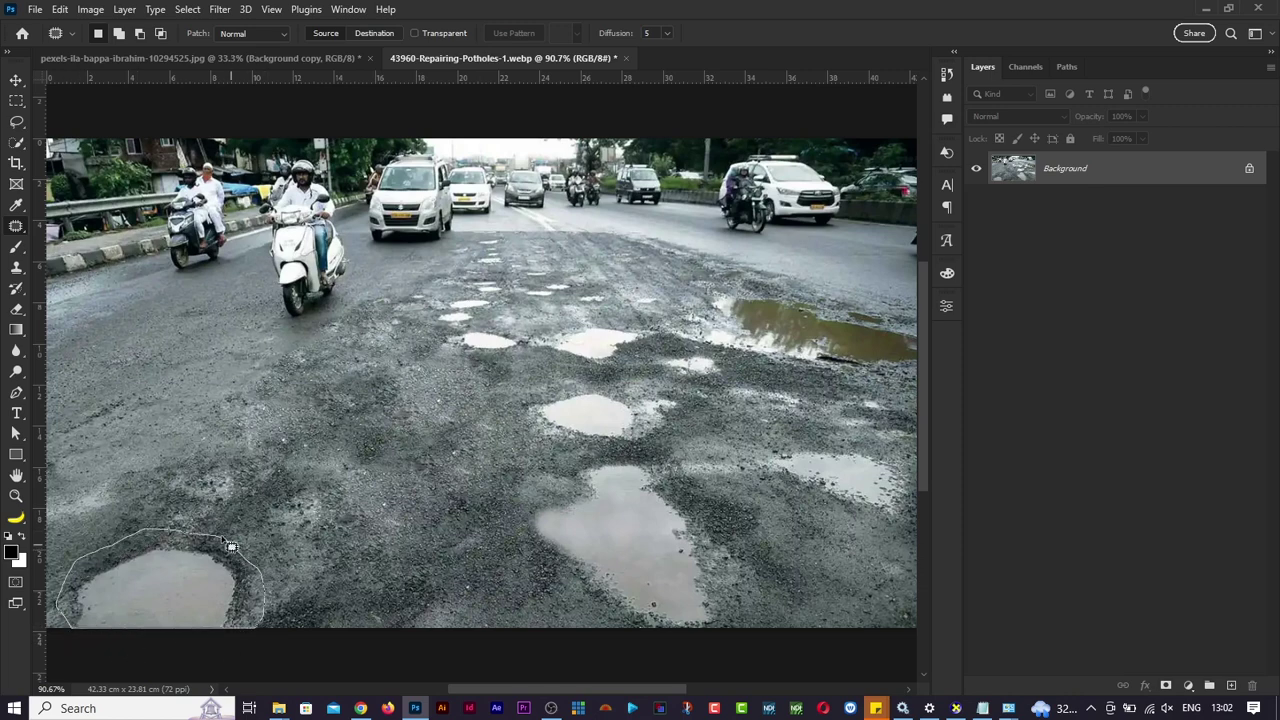
left_click_drag(230, 545, 395, 550)
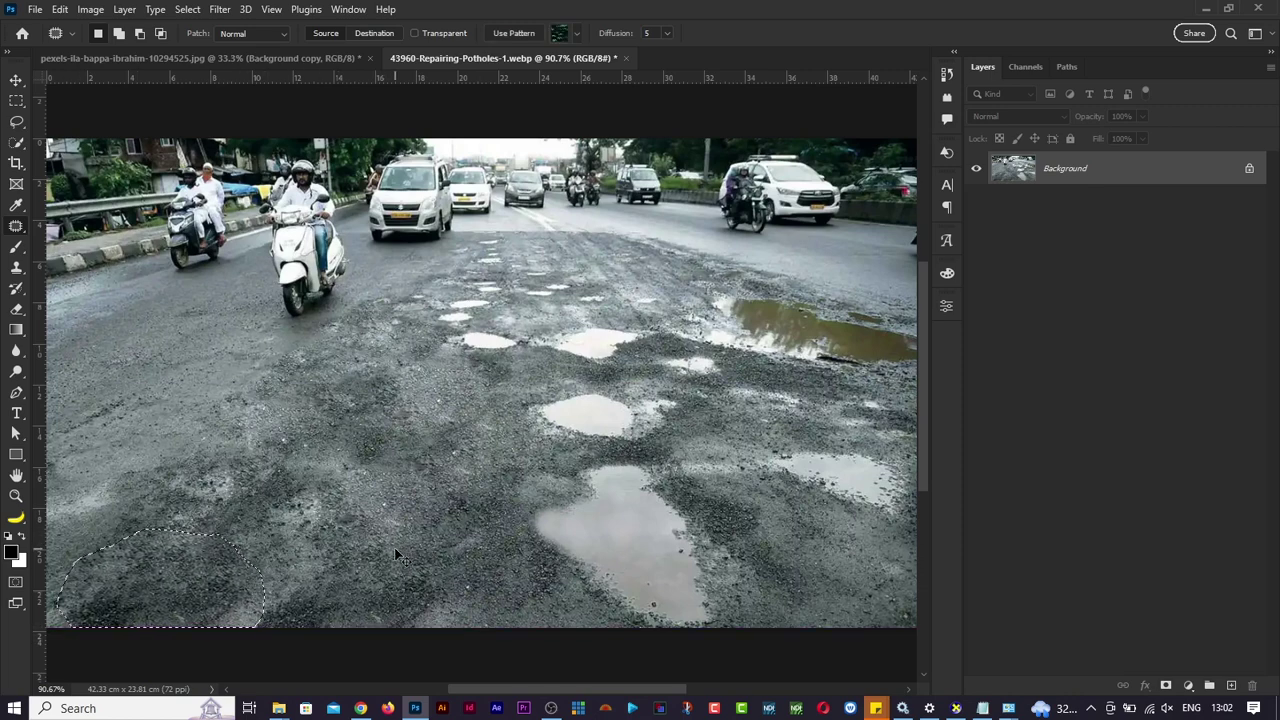
Patch the large puddle at the photo's bottom centre with plain asphalt from the road to its left.
key("ctrl+d")
left_click_drag(274, 589, 261, 624)
left_click_drag(216, 528, 218, 530)
mouse_move(684, 450)
left_mouse_down()
mouse_move(541, 454)
mouse_move(505, 586)
mouse_move(728, 632)
left_mouse_up()
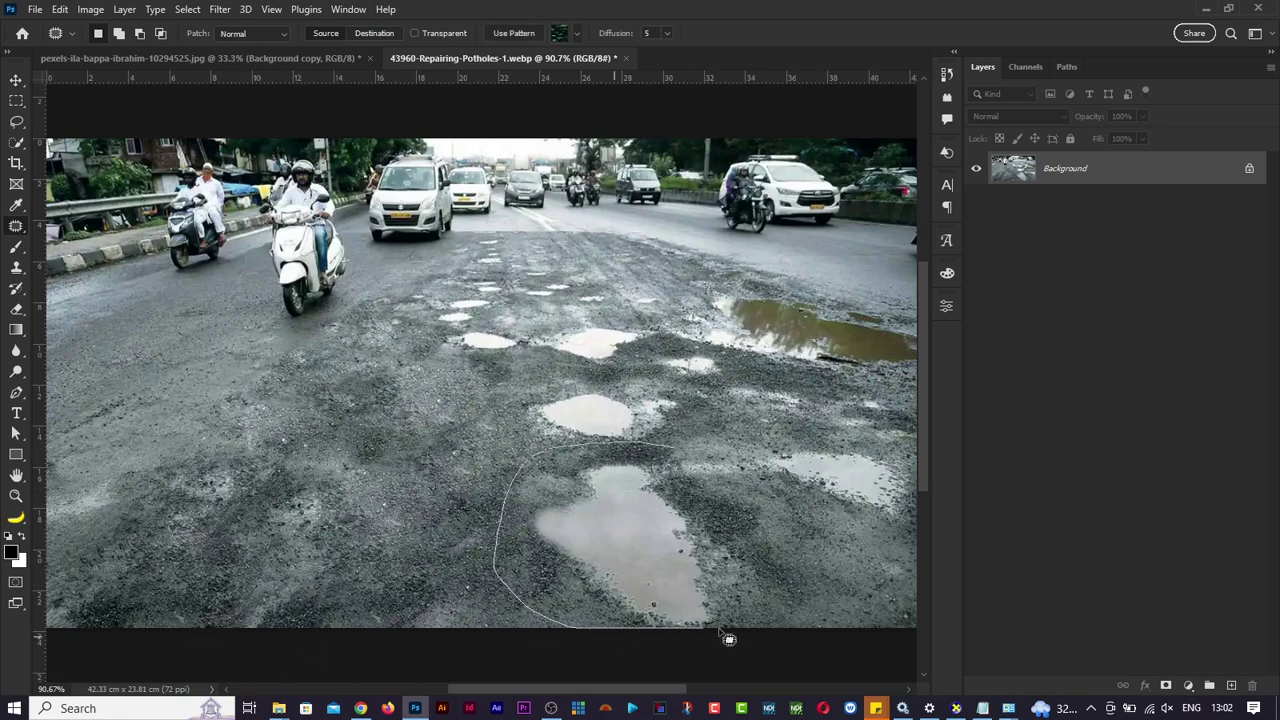
left_click_drag(668, 450, 668, 450)
mouse_move(627, 507)
left_mouse_down()
mouse_move(531, 534)
mouse_move(337, 514)
mouse_move(343, 497)
left_mouse_up()
Patch the mid-road pothole above the filled puddle and the one near the photo's right edge with asphalt from their lower left.
left_click_drag(597, 382, 512, 435)
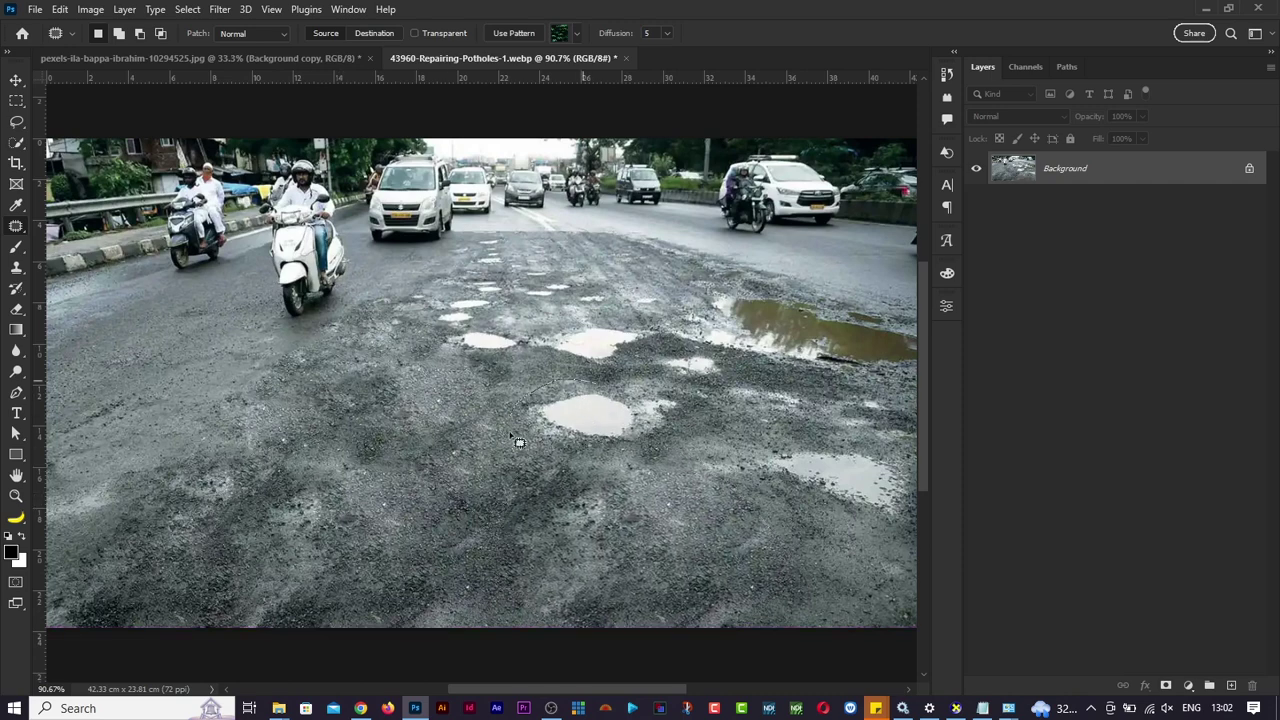
left_click_drag(668, 391, 602, 381)
mouse_move(556, 439)
left_mouse_down()
mouse_move(505, 464)
mouse_move(455, 519)
left_mouse_up()
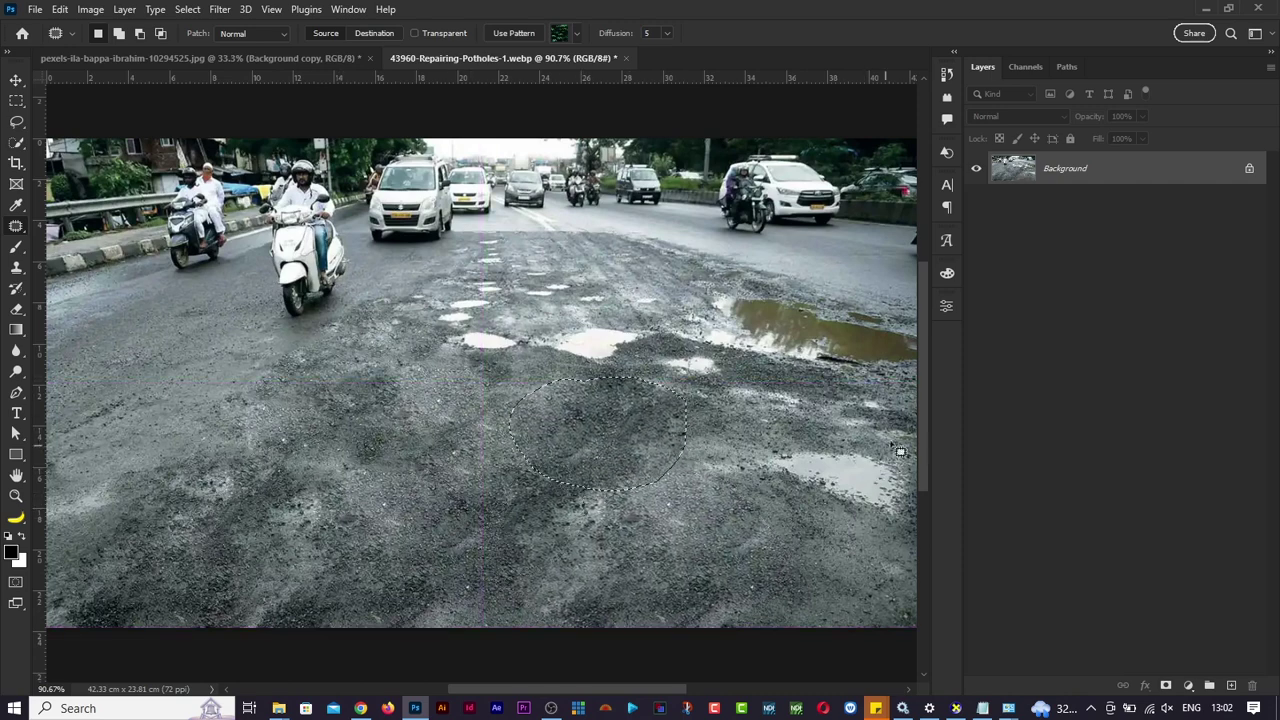
mouse_move(914, 434)
left_mouse_down()
mouse_move(701, 515)
mouse_move(915, 430)
left_mouse_up()
mouse_move(844, 467)
left_mouse_down()
mouse_move(802, 489)
mouse_move(643, 514)
mouse_move(684, 497)
left_mouse_up()
Patch the wide pothole in the centre of the road and the smaller ones to its left with asphalt from below.
mouse_move(564, 308)
left_mouse_down()
mouse_move(676, 335)
mouse_move(560, 293)
left_mouse_up()
left_click_drag(592, 350, 600, 453)
mouse_move(502, 316)
left_mouse_down()
mouse_move(450, 347)
mouse_move(481, 314)
mouse_move(548, 340)
mouse_move(486, 298)
mouse_move(494, 314)
mouse_move(428, 431)
left_mouse_up()
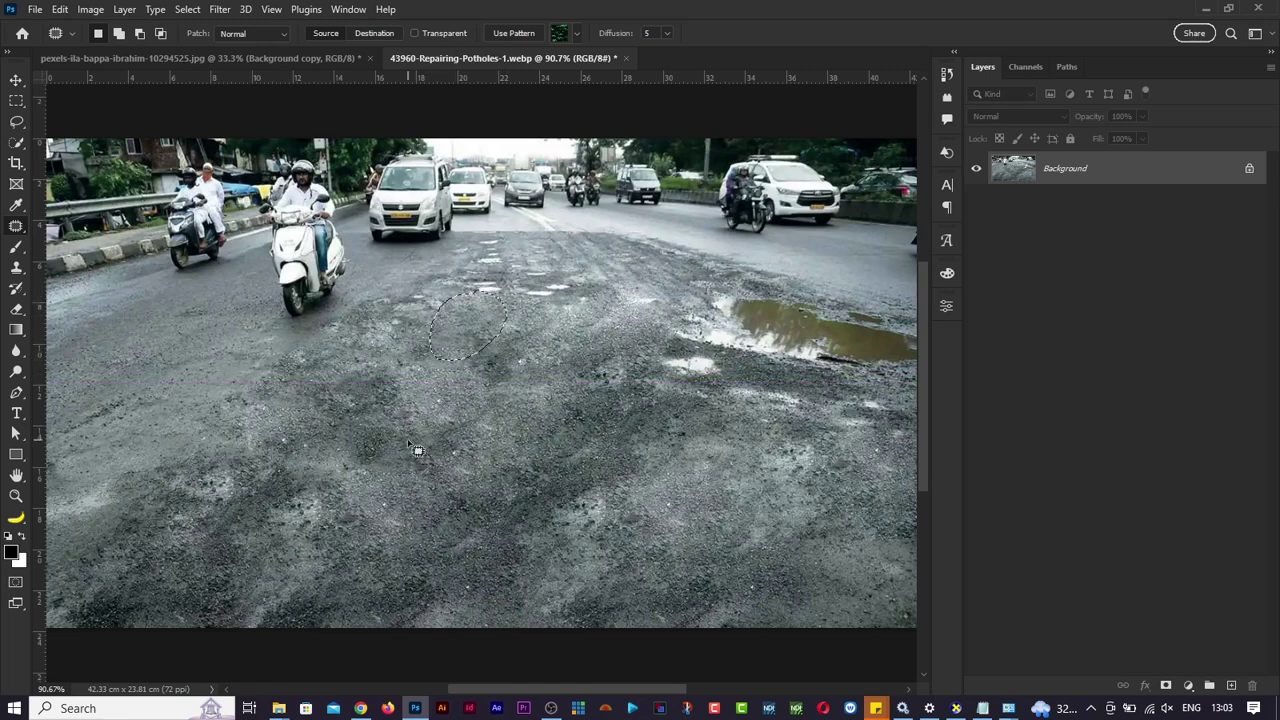
right_click(13, 233)
left_click(80, 256)
left_click_drag(427, 299, 446, 303)
mouse_move(500, 263)
left_mouse_down()
mouse_move(471, 290)
mouse_move(518, 290)
mouse_move(488, 266)
mouse_move(480, 300)
left_mouse_up()
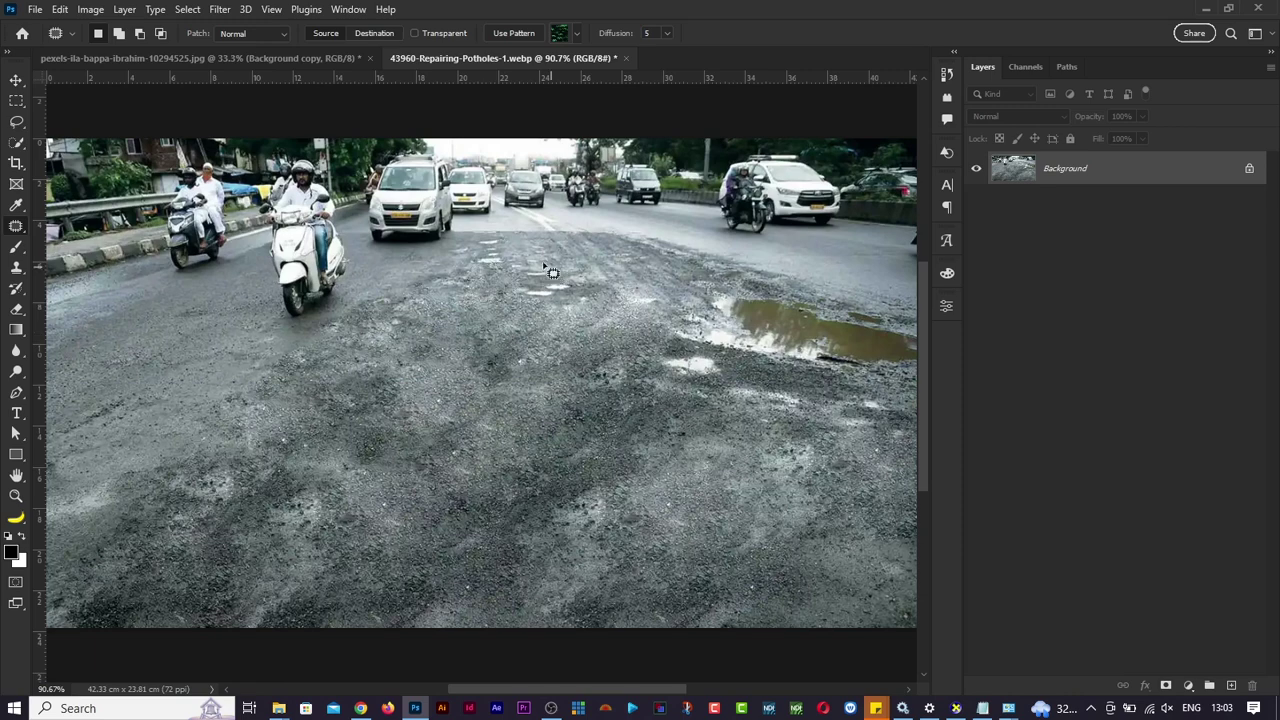
Patch the remaining small distant potholes and the white spots below and around the left end of the muddy puddle.
mouse_move(548, 270)
left_mouse_down()
mouse_move(592, 296)
mouse_move(550, 264)
mouse_move(491, 290)
left_mouse_up()
left_click_drag(645, 302, 570, 301)
mouse_move(737, 370)
left_mouse_down()
mouse_move(664, 384)
mouse_move(770, 395)
mouse_move(814, 420)
mouse_move(810, 405)
mouse_move(835, 412)
mouse_move(798, 386)
mouse_move(768, 418)
left_mouse_up()
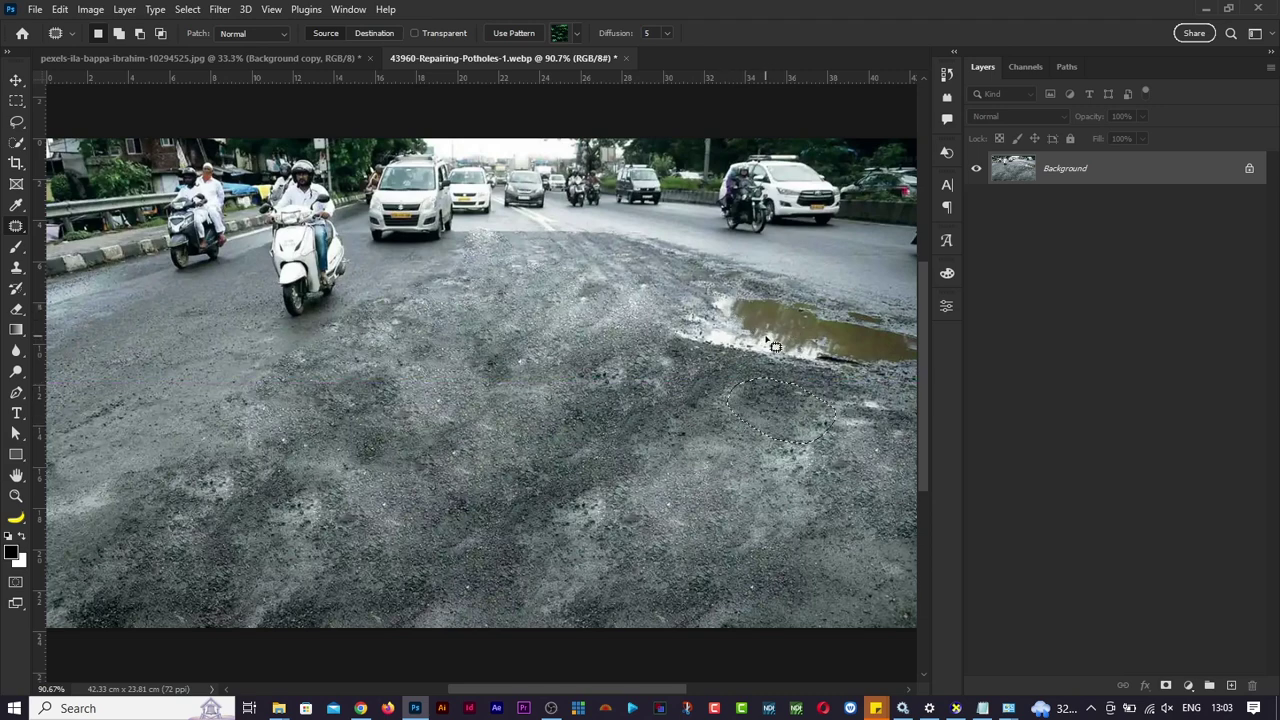
mouse_move(773, 345)
left_mouse_down()
mouse_move(690, 310)
mouse_move(757, 365)
mouse_move(744, 300)
mouse_move(774, 273)
mouse_move(808, 293)
mouse_move(792, 272)
left_mouse_up()
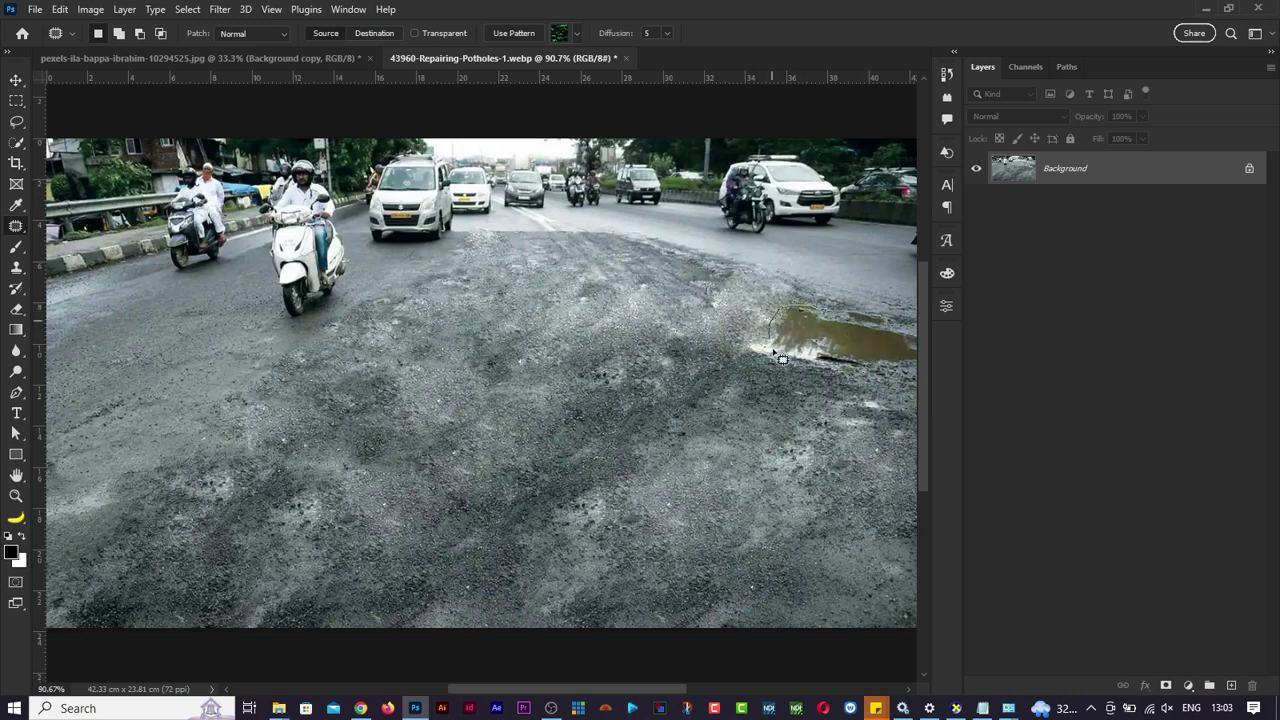
Try to patch the left half and upper edge of the muddy puddle with nearby asphalt.
left_click_drag(773, 351, 815, 312)
left_click_drag(798, 325, 741, 311)
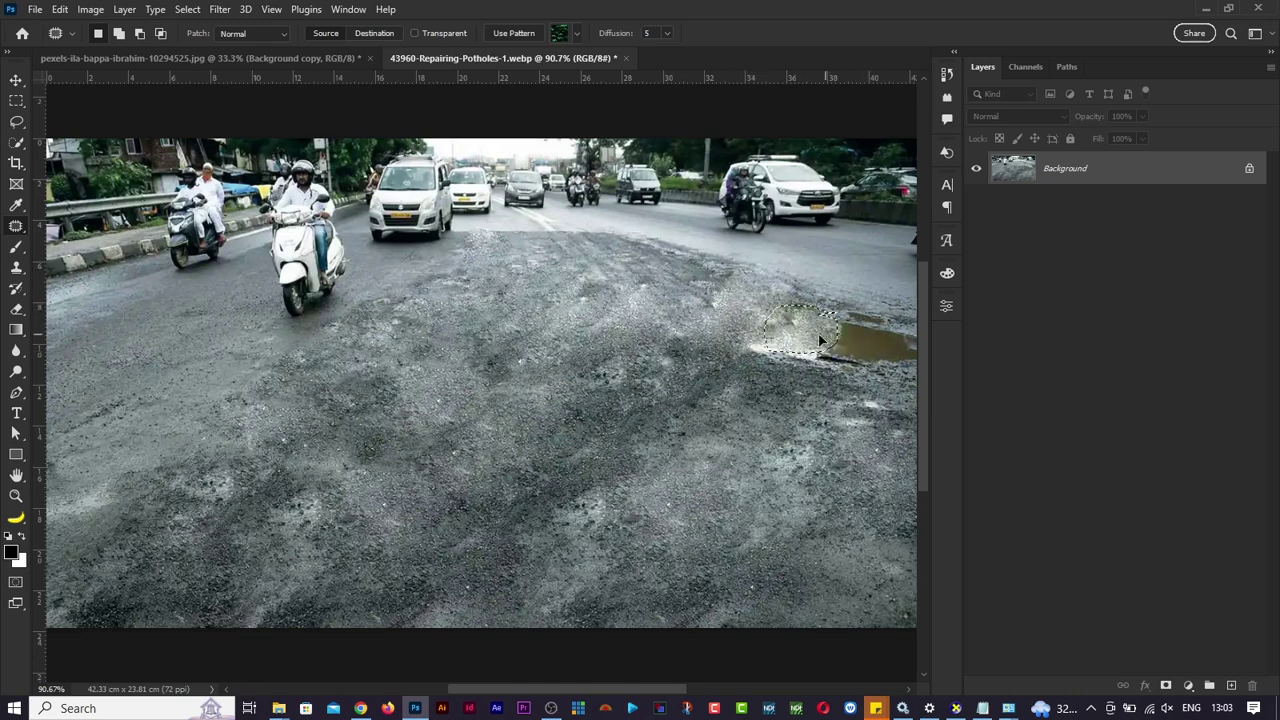
left_click_drag(819, 335, 719, 347)
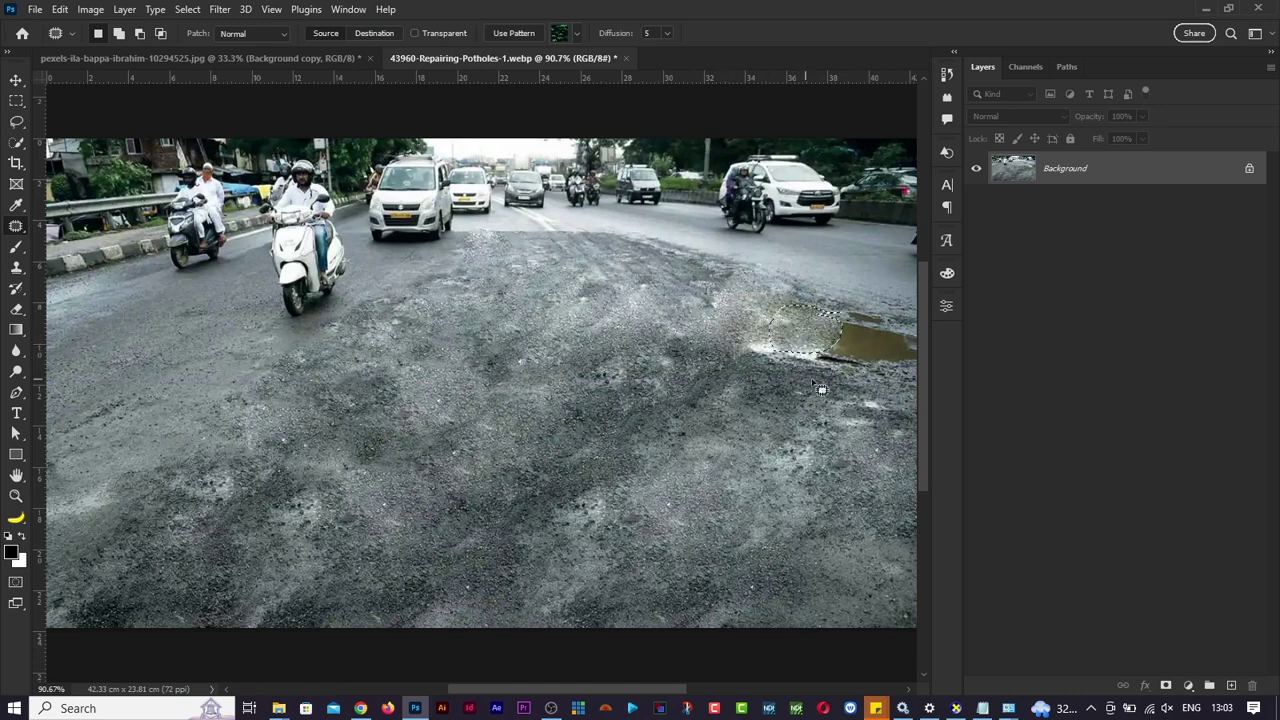
left_click_drag(820, 390, 820, 347)
mouse_move(811, 287)
left_mouse_down()
mouse_move(770, 279)
mouse_move(827, 324)
mouse_move(804, 287)
mouse_move(830, 272)
left_mouse_up()
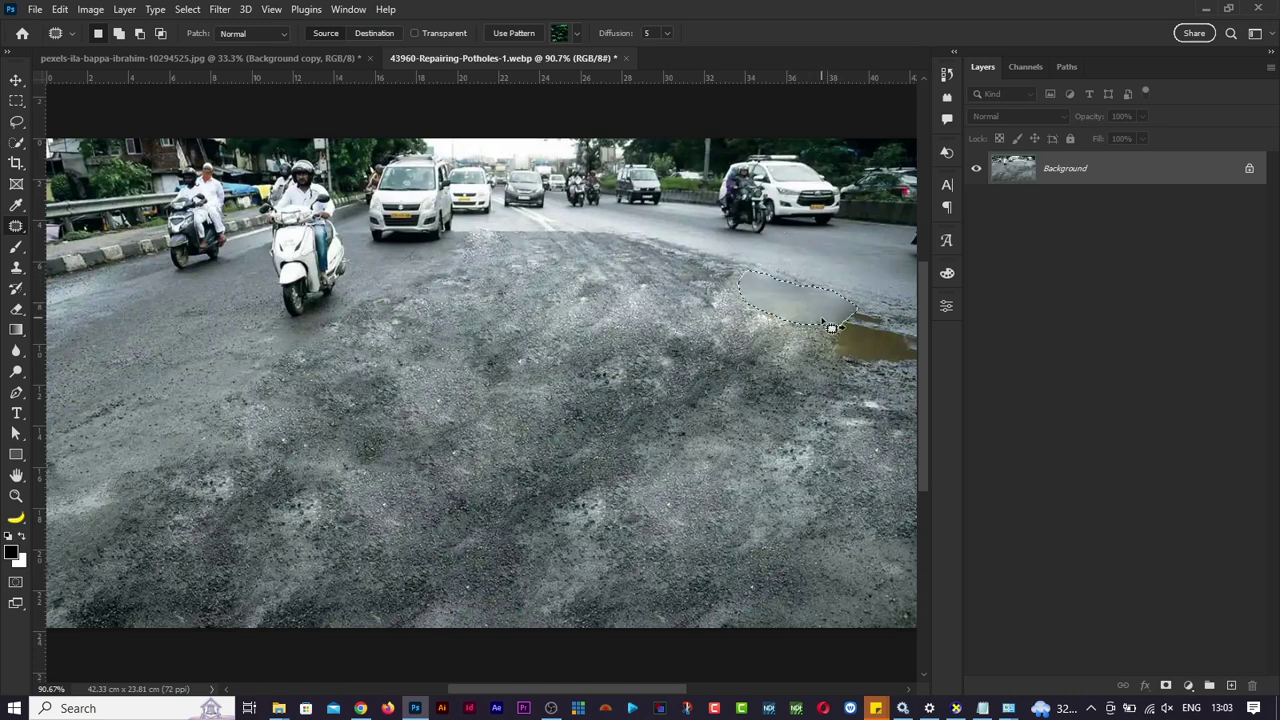
Clear the selection and undo the last patches on the muddy puddle.
key("ctrl+d")
key("ctrl+z")
key("ctrl+z")
key("ctrl+z")
key("ctrl+z")
key("ctrl+z")
key("ctrl+z")
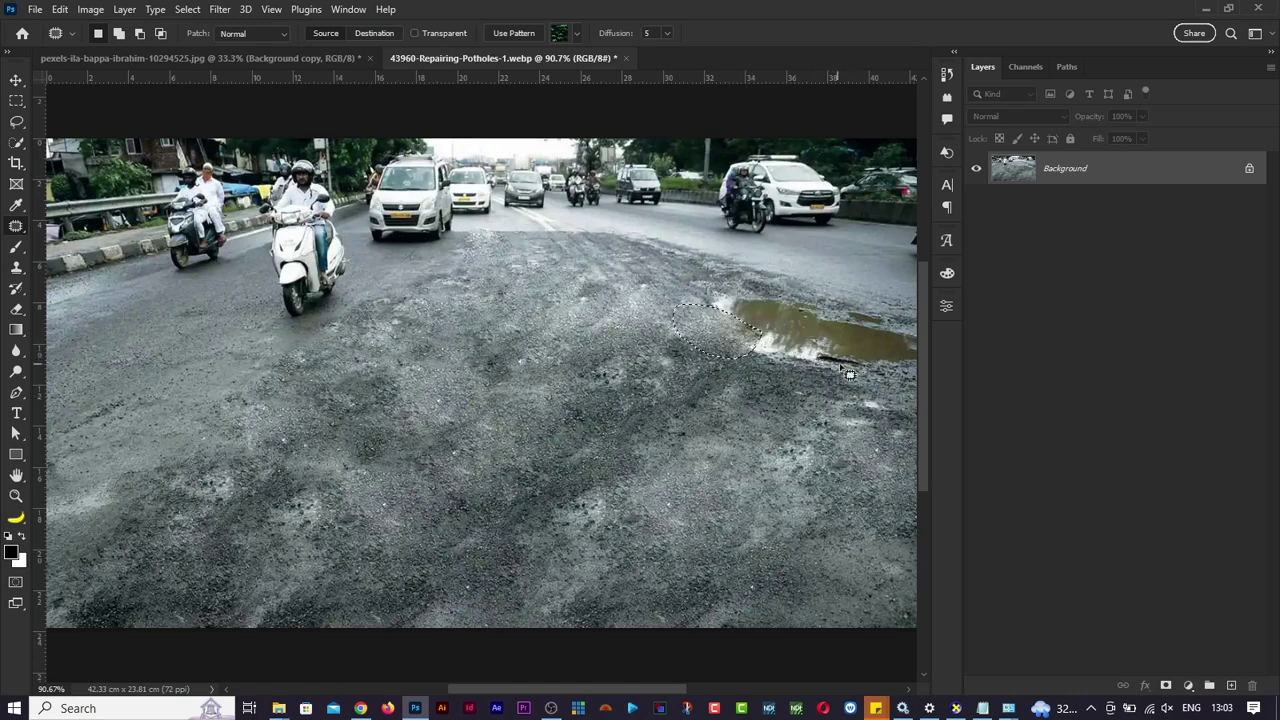
Patch the muddy puddle's lower edge and its right end with asphalt from below.
left_click_drag(869, 371, 742, 388)
key("ctrl+d")
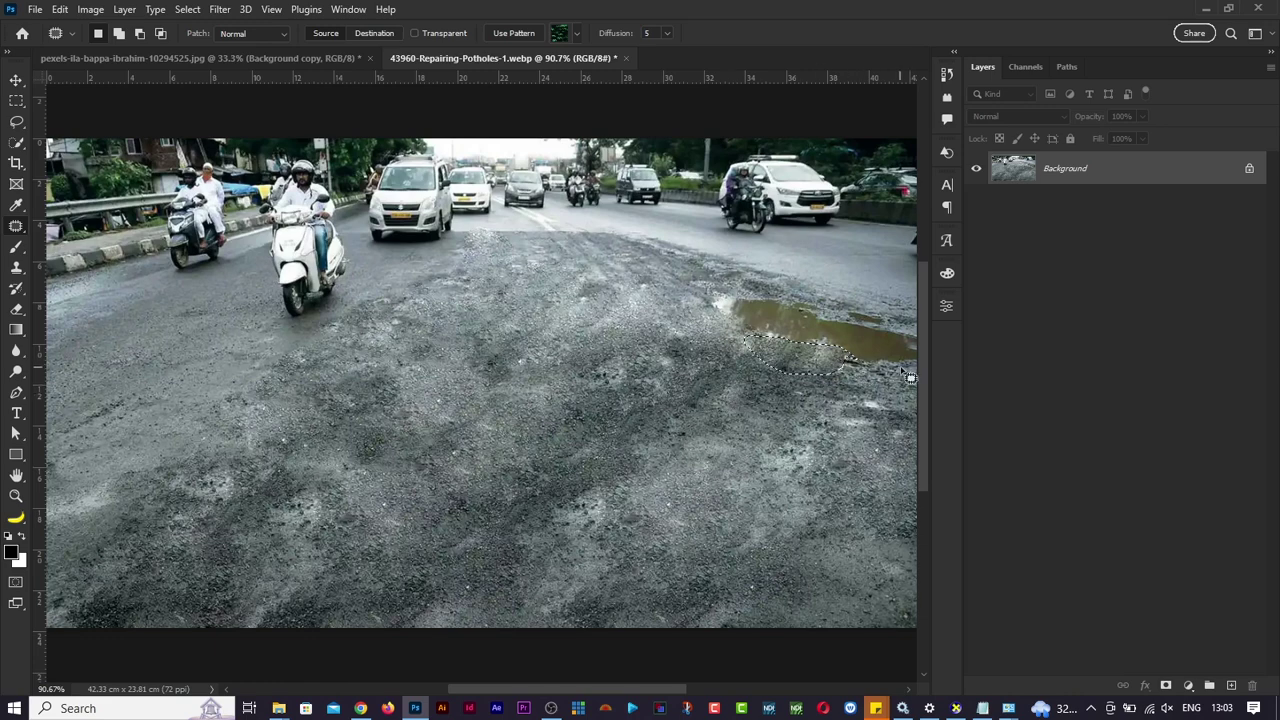
left_click_drag(901, 362, 857, 338)
mouse_move(900, 375)
left_mouse_down()
mouse_move(848, 382)
mouse_move(830, 347)
left_mouse_up()
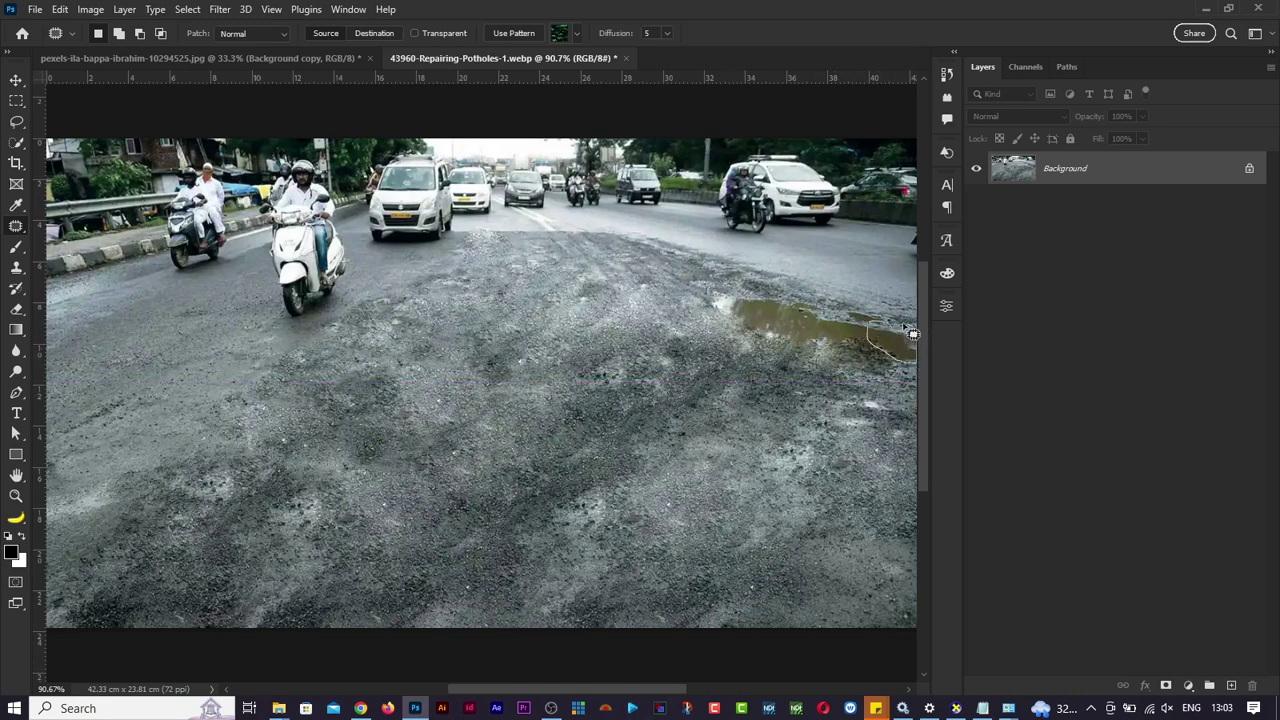
mouse_move(903, 325)
left_mouse_down()
mouse_move(884, 322)
mouse_move(859, 387)
left_mouse_up()
left_click_drag(879, 336, 846, 388)
key("ctrl+d")
Patch the remaining muddy water and the puddle's left corner with plain asphalt from its lower left.
mouse_move(850, 321)
left_mouse_down()
mouse_move(889, 331)
mouse_move(795, 384)
mouse_move(810, 310)
mouse_move(746, 374)
left_mouse_up()
left_click_drag(792, 299, 706, 362)
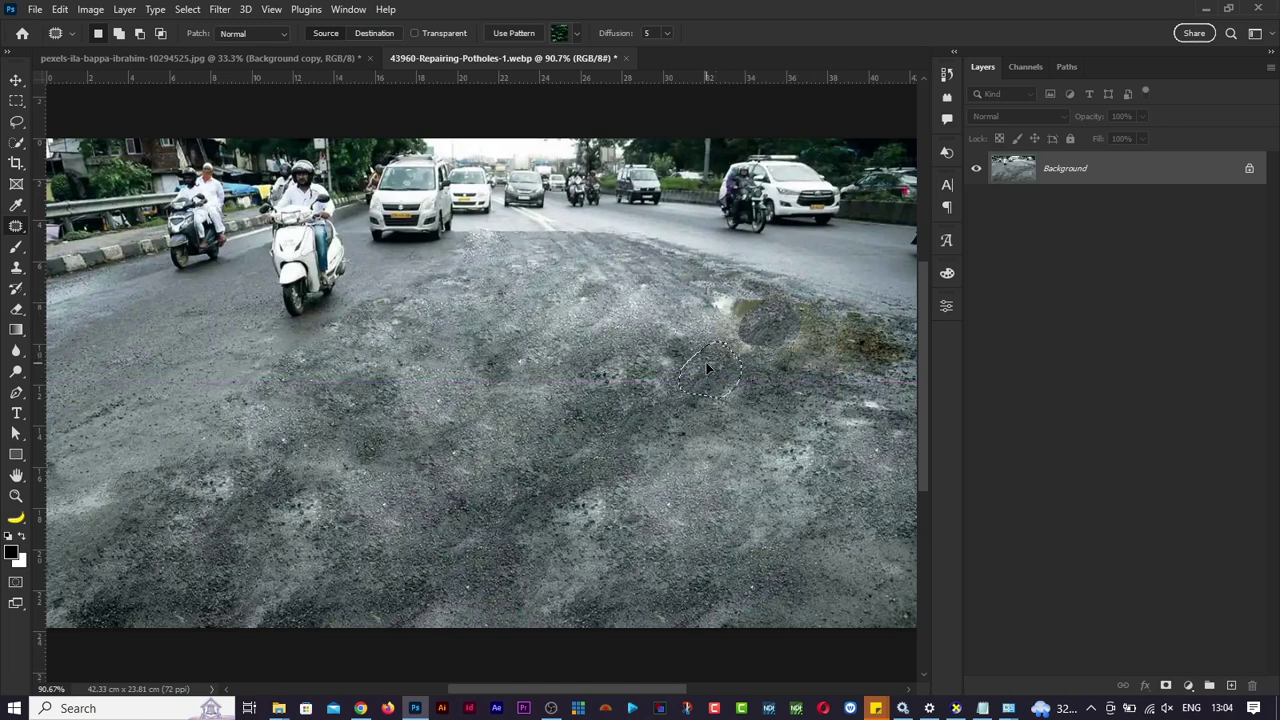
key("ctrl+d")
mouse_move(718, 298)
left_mouse_down()
mouse_move(775, 317)
mouse_move(764, 291)
left_mouse_up()
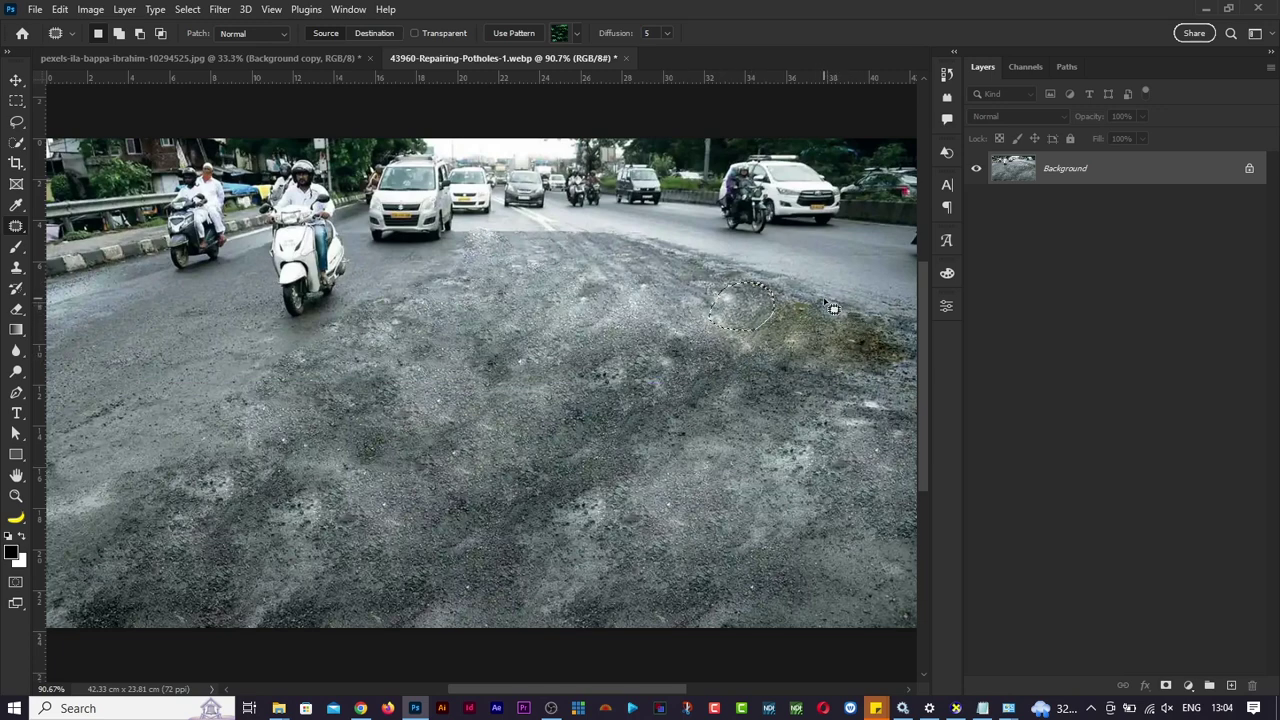
Patch the brown discolouration left where the muddy puddle was with clean grey asphalt and clear the selection.
left_click_drag(803, 335, 716, 304)
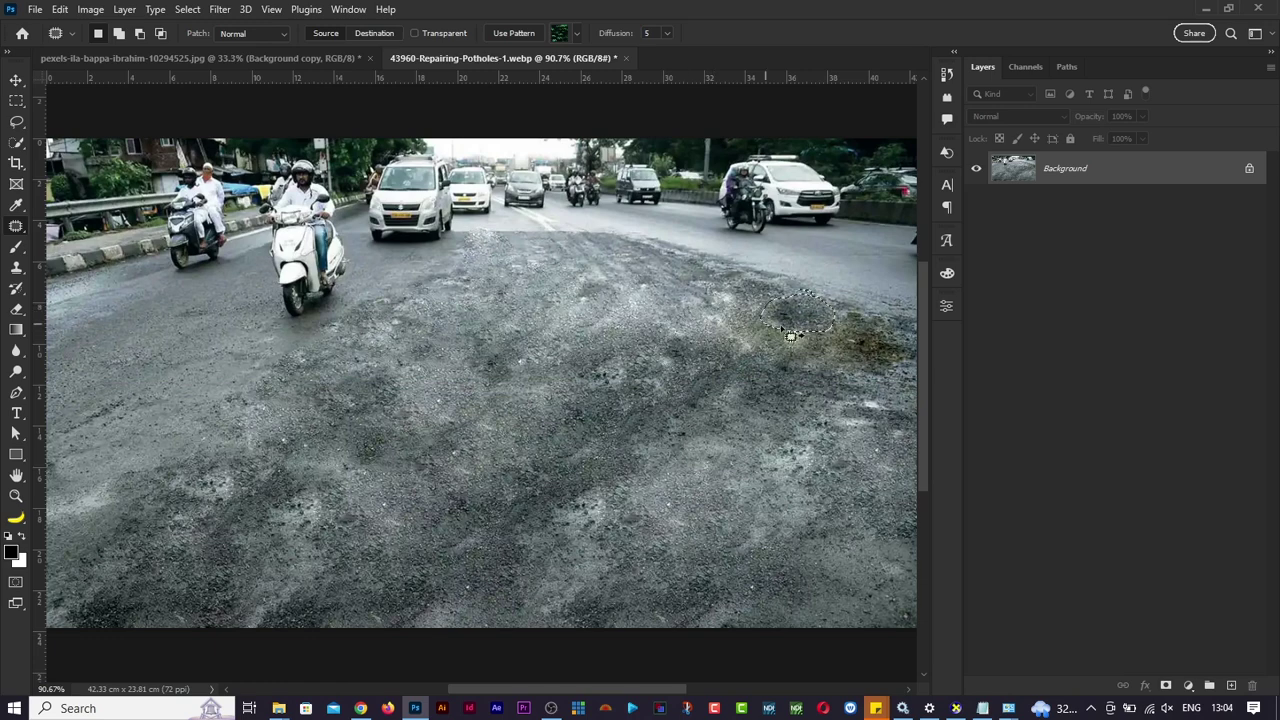
mouse_move(873, 325)
left_mouse_down()
mouse_move(905, 350)
mouse_move(858, 322)
mouse_move(862, 403)
mouse_move(848, 385)
left_mouse_up()
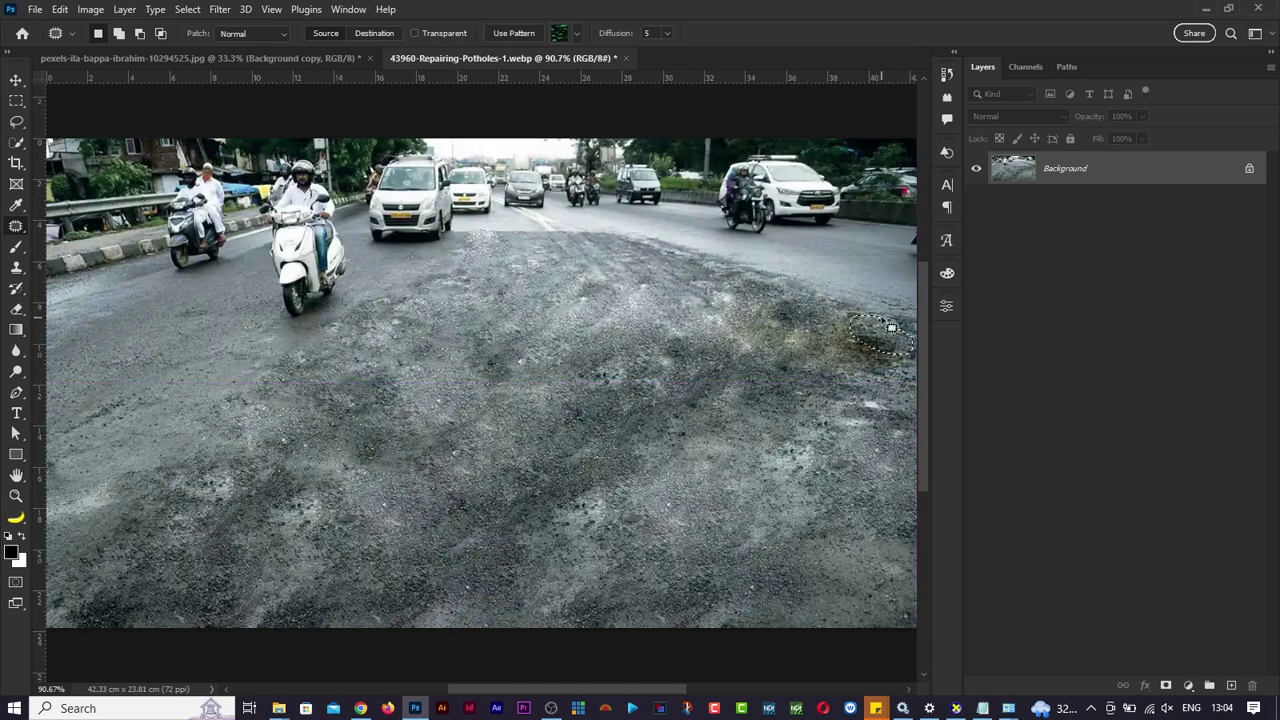
key("ctrl+d")
mouse_move(884, 320)
left_mouse_down()
mouse_move(895, 328)
mouse_move(800, 392)
mouse_move(896, 330)
mouse_move(884, 318)
left_mouse_up()
left_click_drag(797, 383, 736, 433)
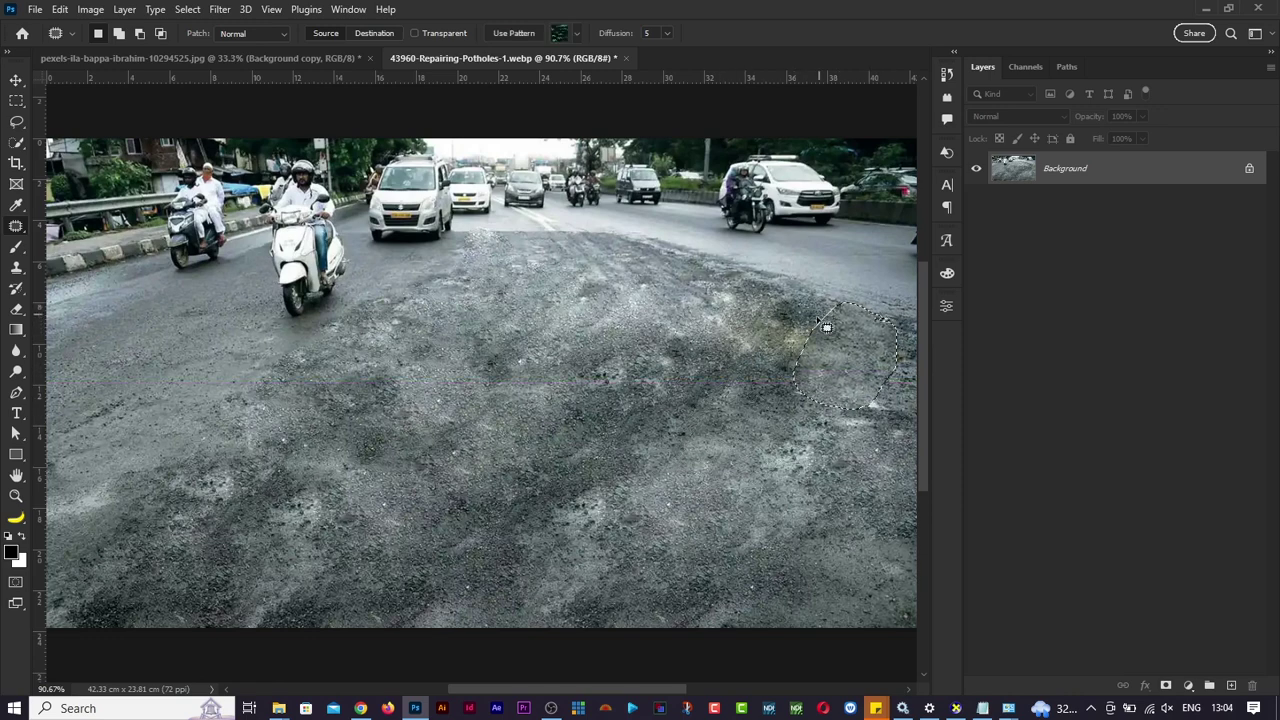
mouse_move(803, 312)
left_mouse_down()
mouse_move(755, 366)
mouse_move(799, 311)
mouse_move(694, 364)
mouse_move(663, 399)
left_mouse_up()
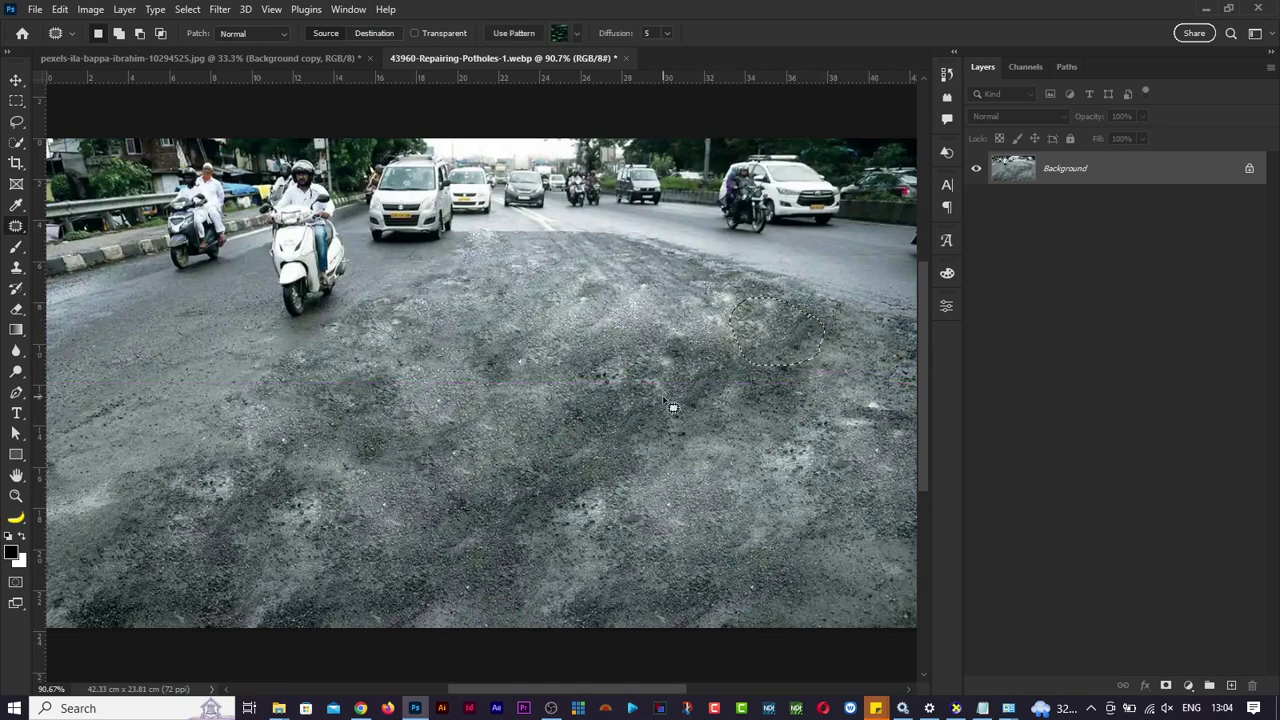
key("ctrl+d")
Compare the original road photo with the fully patched version twice through the document history, ending on the latest state.
left_click(946, 74)
scroll(835, 116, "up", 8)
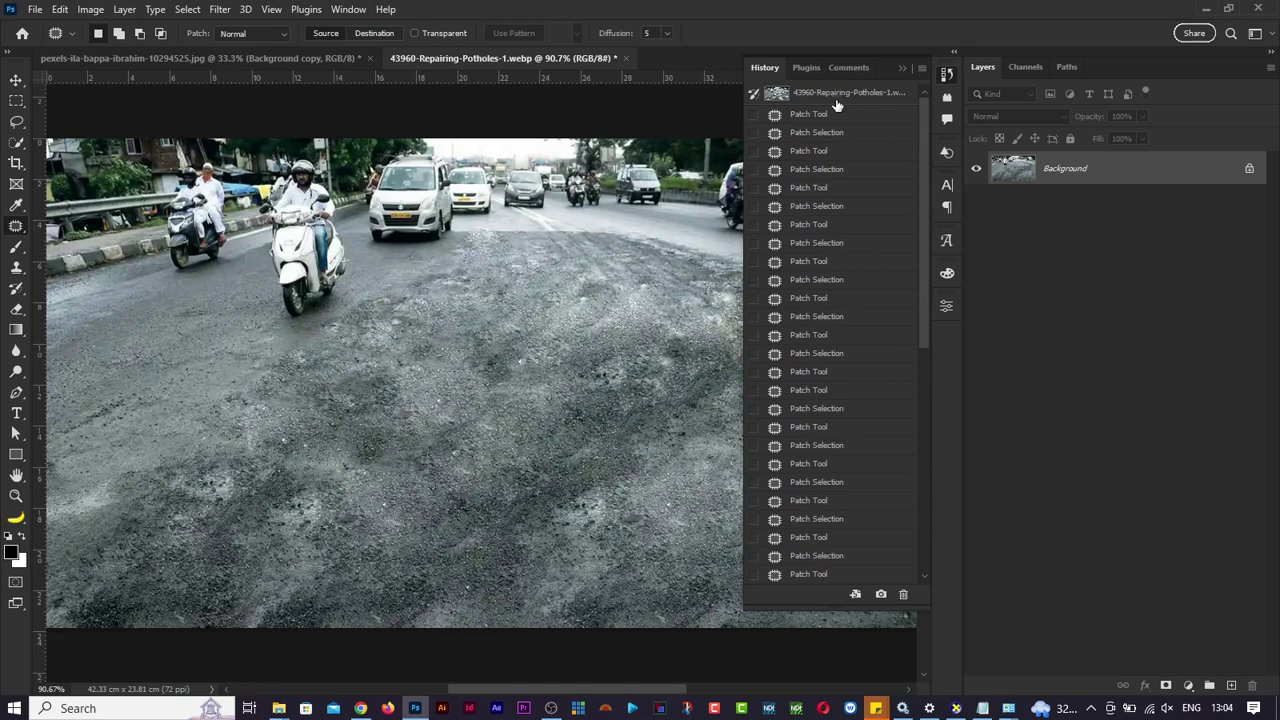
scroll(565, 322, "right", 1)
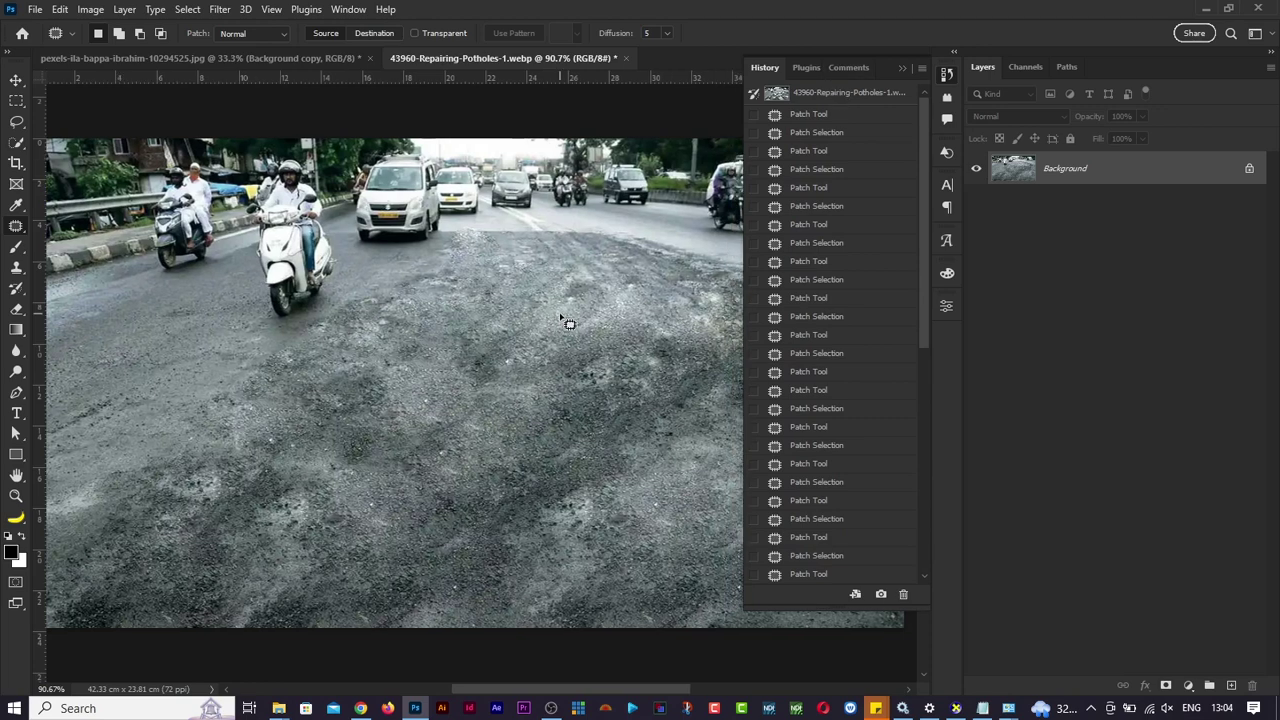
left_click(829, 94)
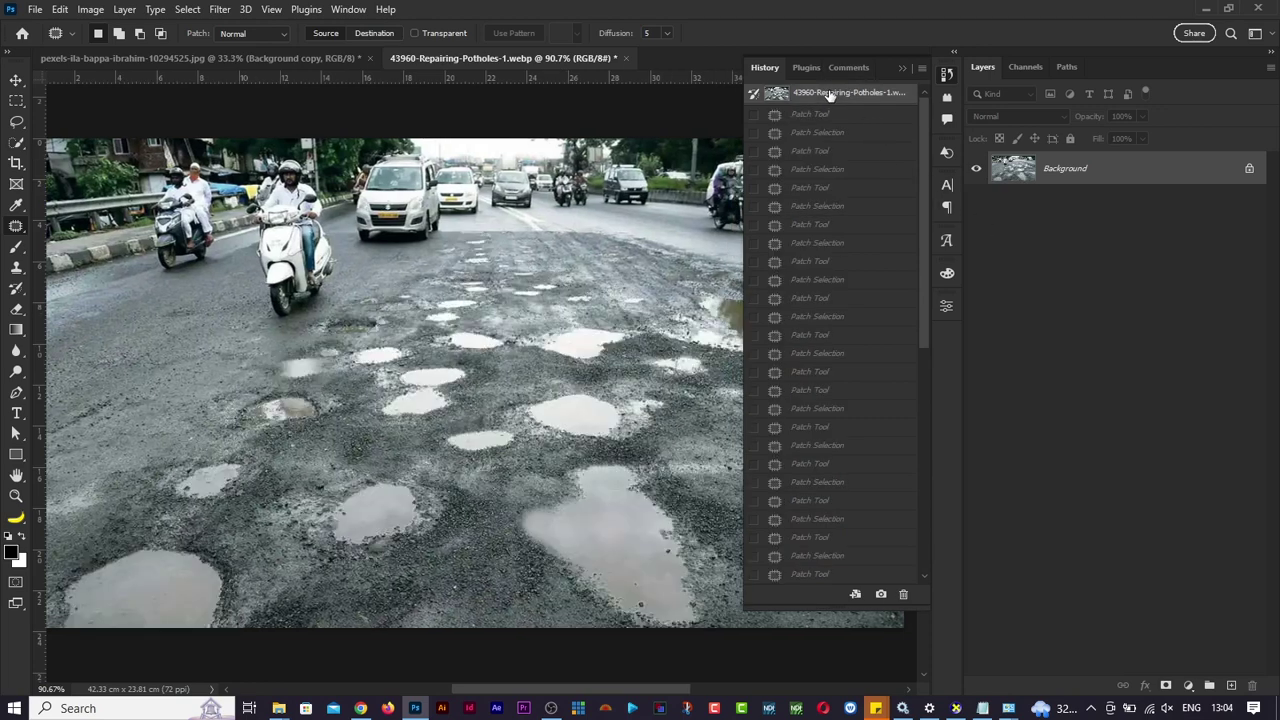
scroll(834, 507, "down", 5)
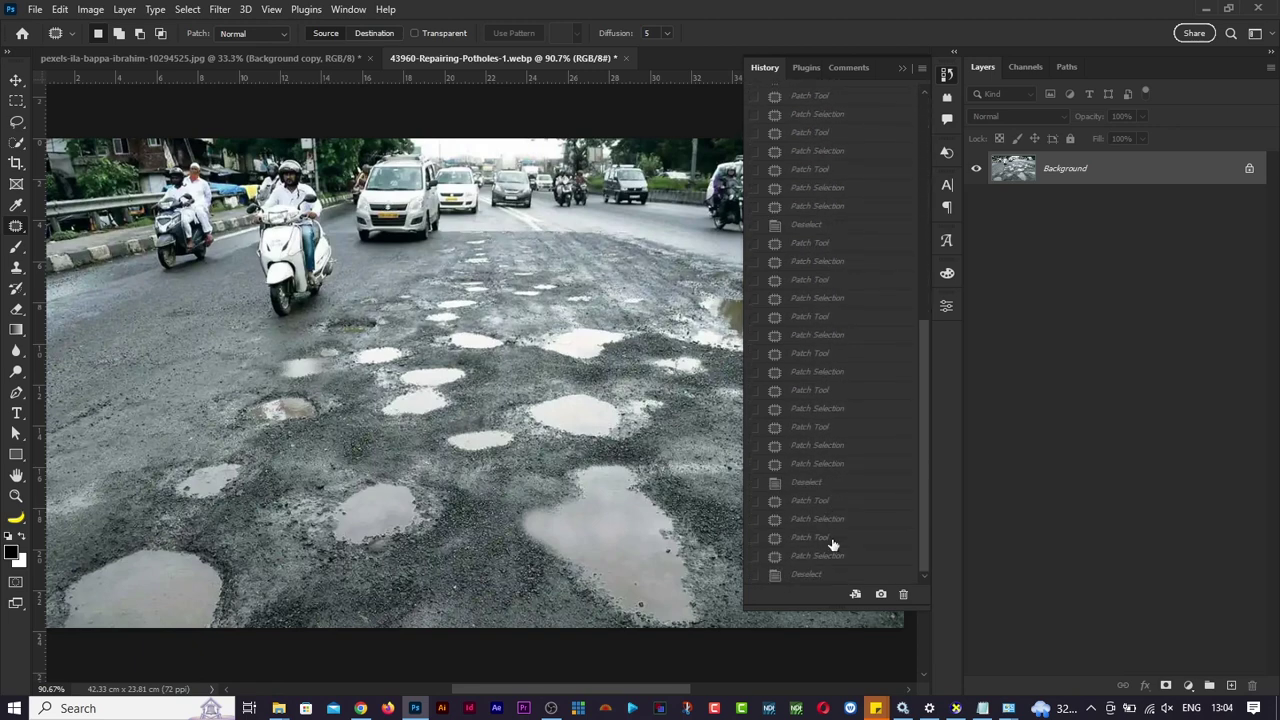
left_click(825, 574)
scroll(886, 134, "up", 5)
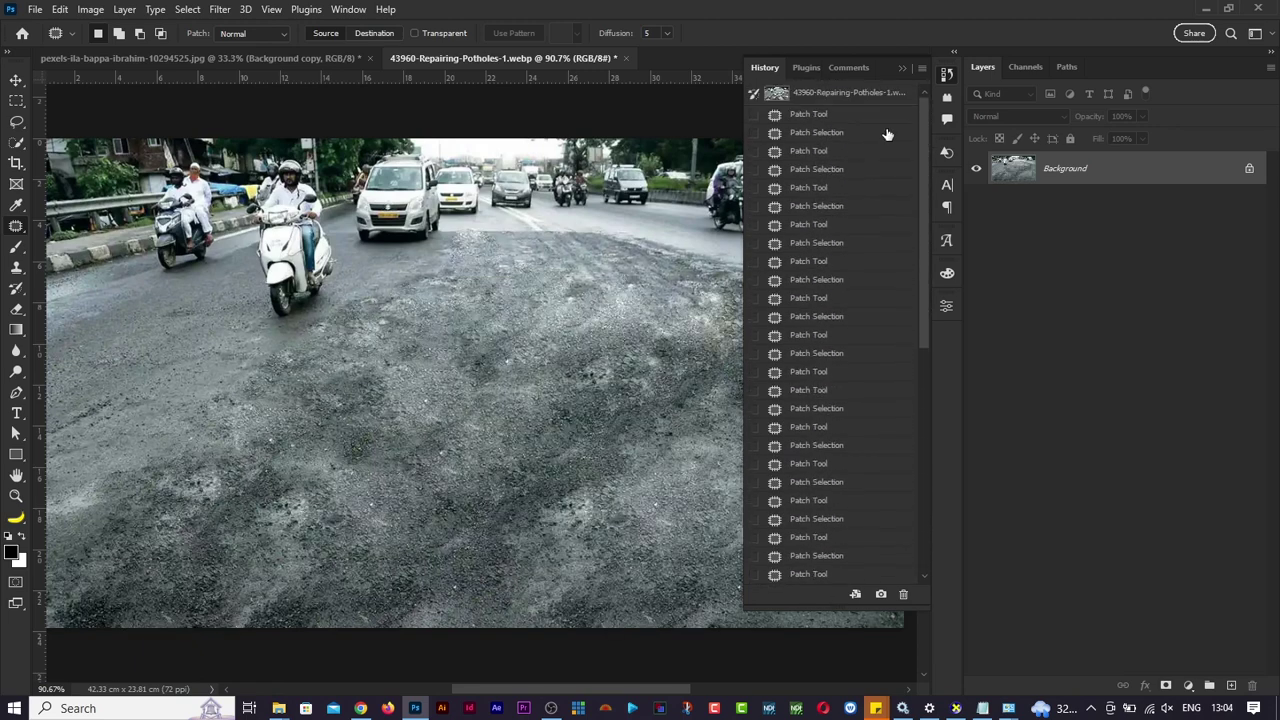
left_click(880, 94)
scroll(866, 441, "down", 5)
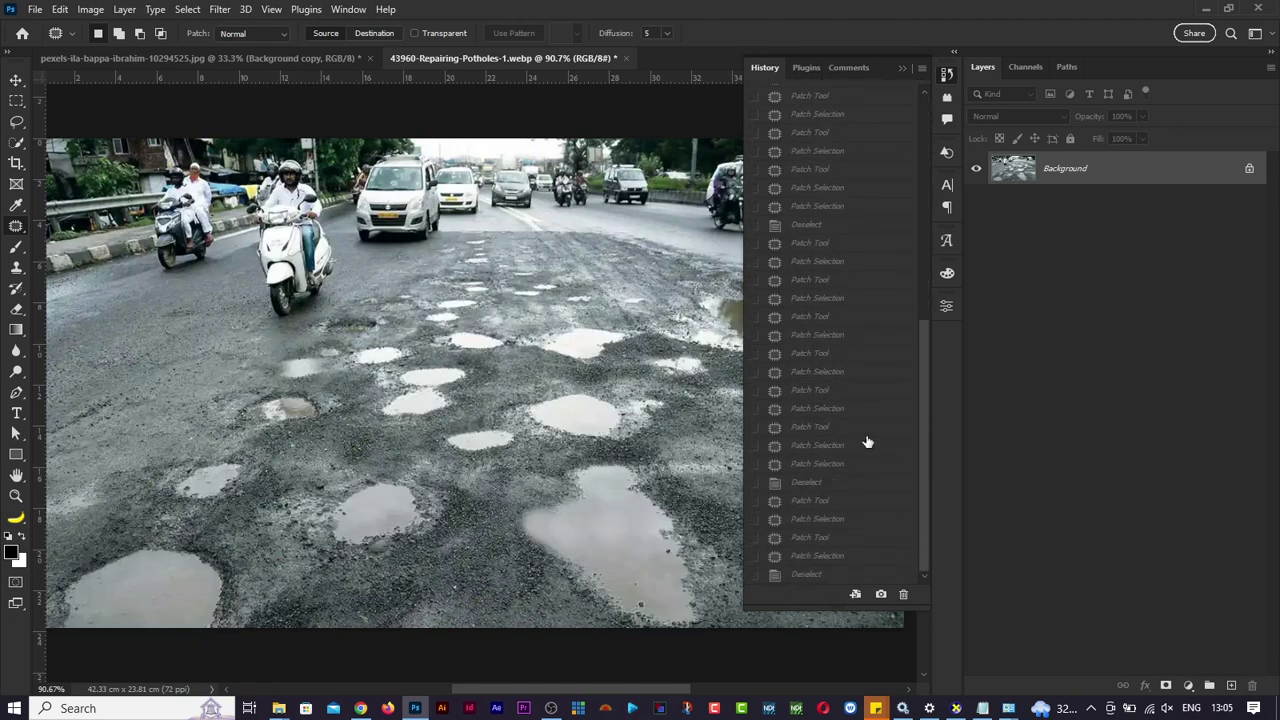
left_click(806, 575)
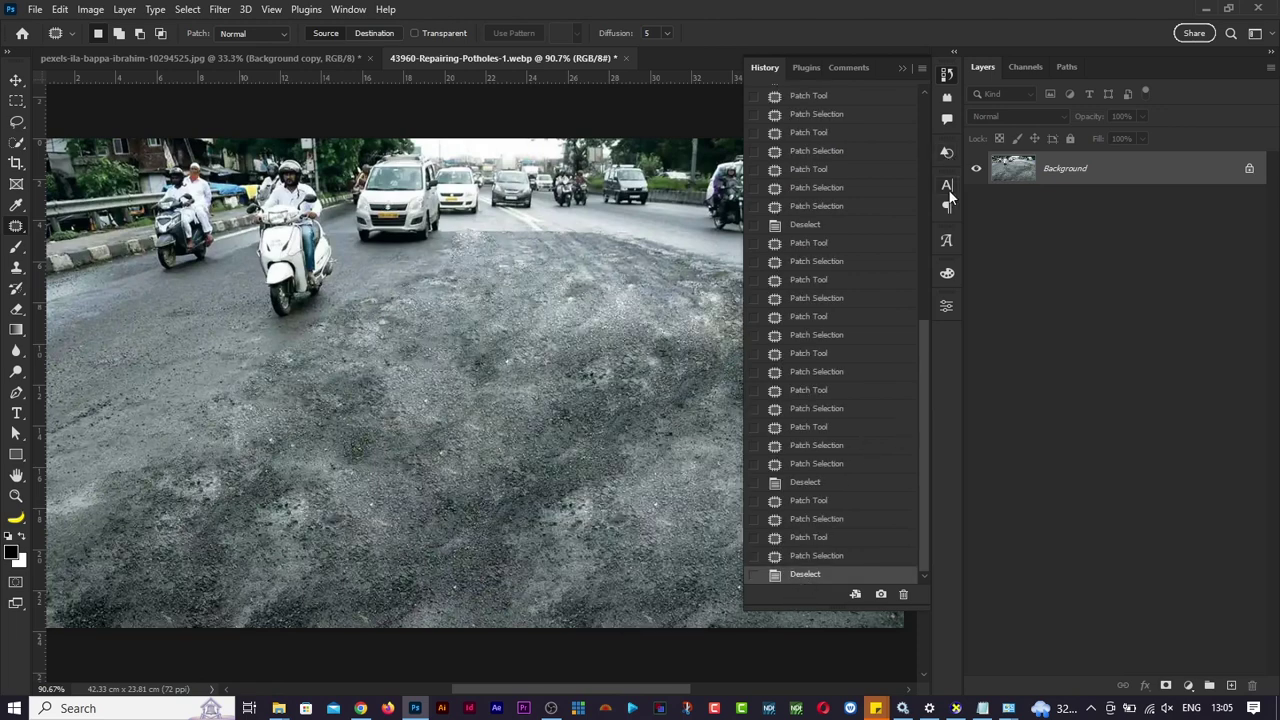
left_click(946, 75)
Open the beach photo with the discarded face mask from File Explorer and patch the mask out with sand from its upper left.
key("alt+Tab")
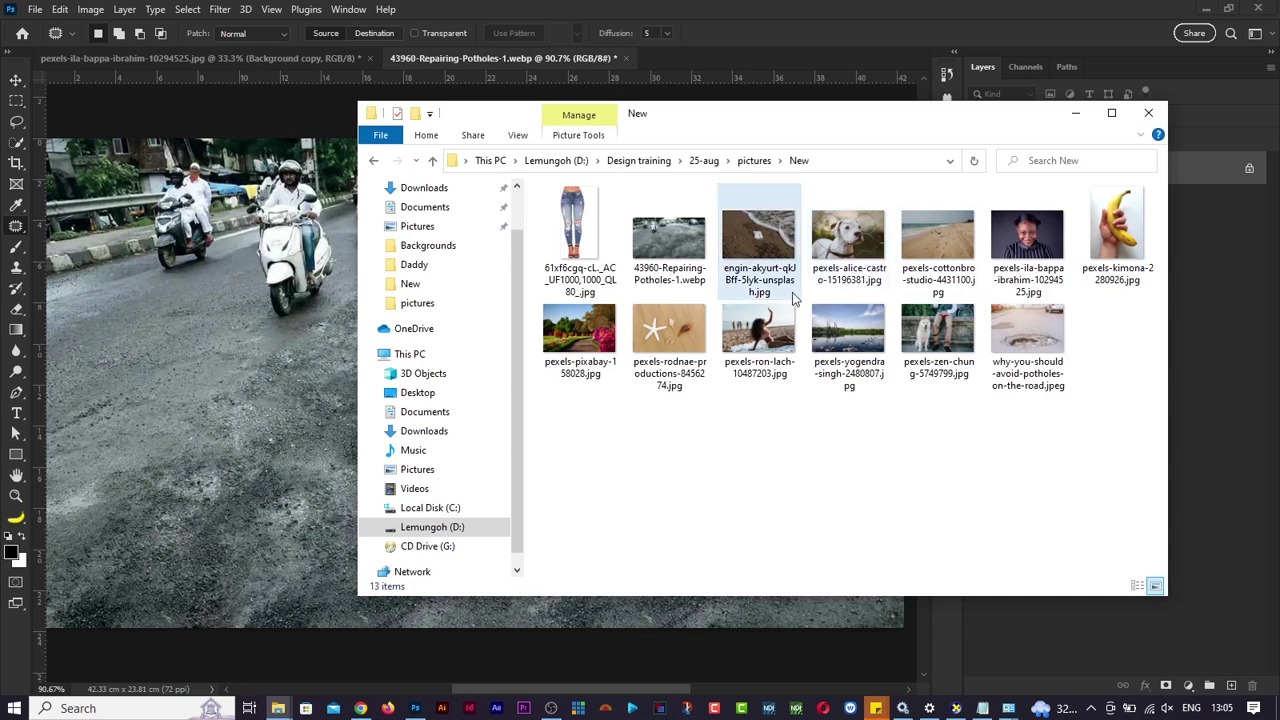
left_click_drag(798, 275, 742, 27)
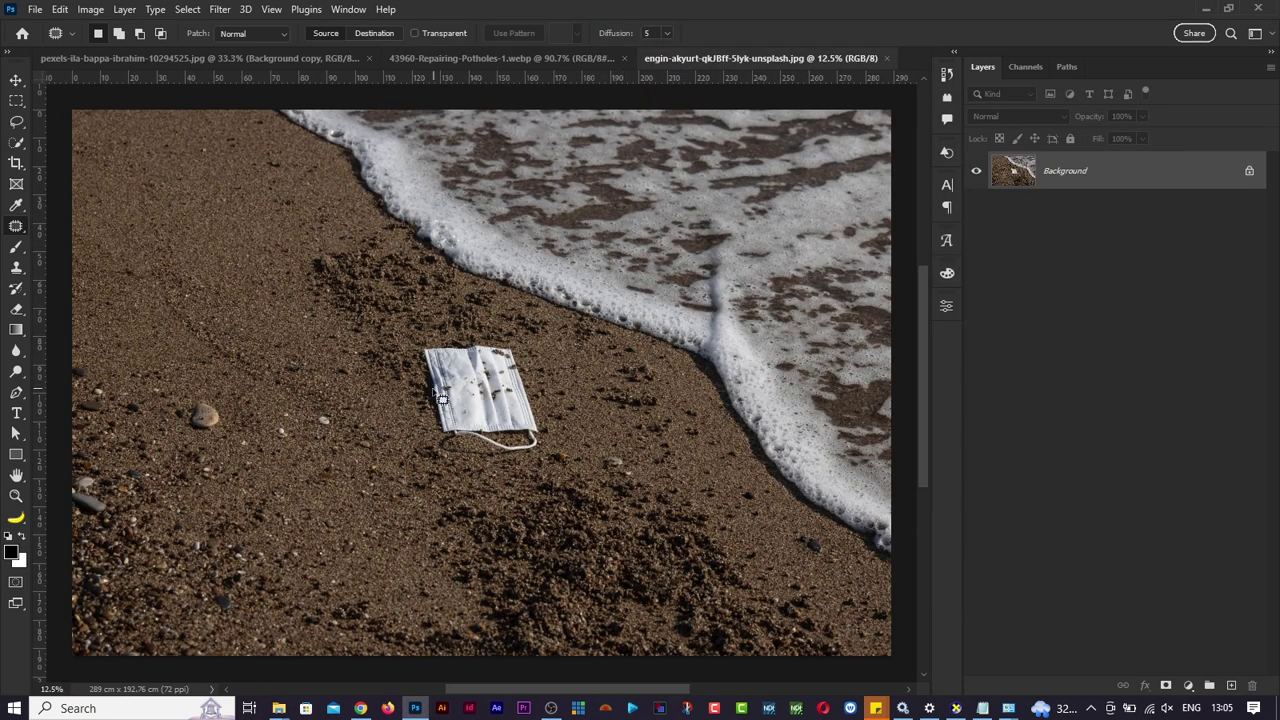
mouse_move(548, 387)
left_mouse_down()
mouse_move(514, 344)
mouse_move(447, 331)
left_mouse_up()
mouse_move(484, 490)
left_mouse_down()
mouse_move(579, 446)
mouse_move(525, 352)
left_mouse_up()
left_click_drag(471, 400, 300, 328)
key("ctrl+d")
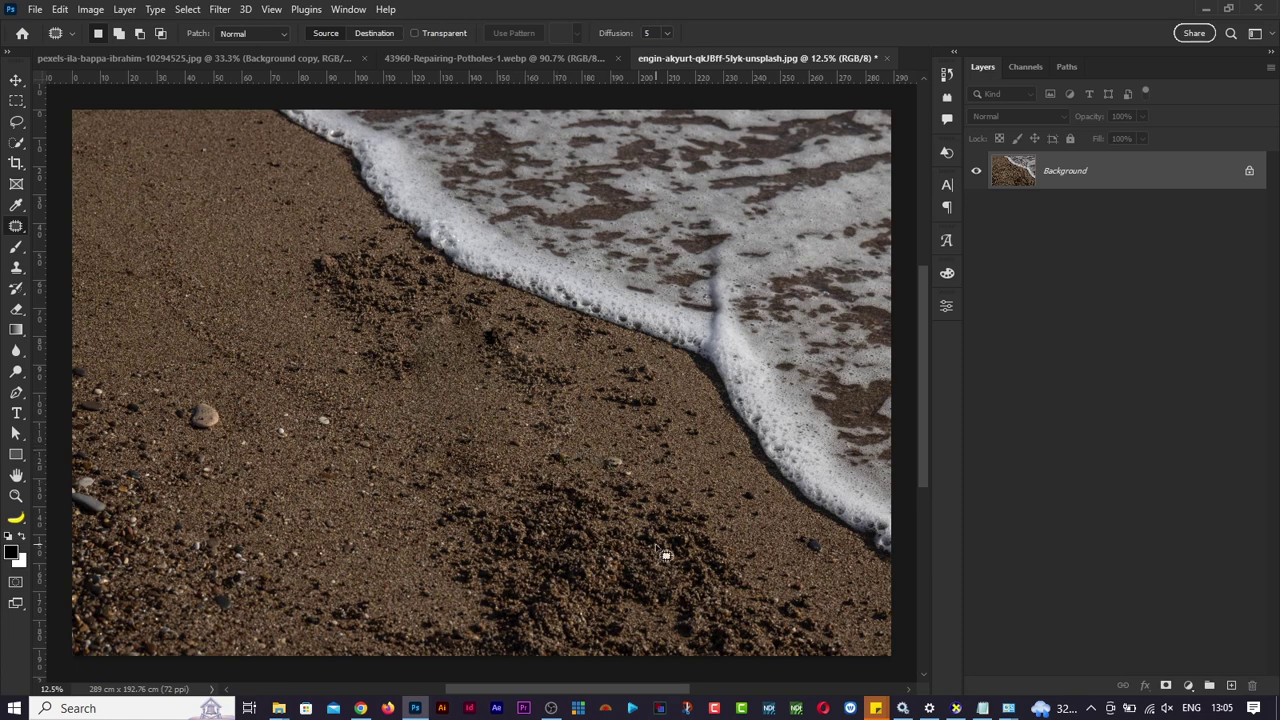
Patch out the large stone on the left side of the beach and the small pebbles mid-beach with plain sand.
mouse_move(209, 397)
left_mouse_down()
mouse_move(196, 442)
mouse_move(232, 426)
mouse_move(212, 378)
left_mouse_up()
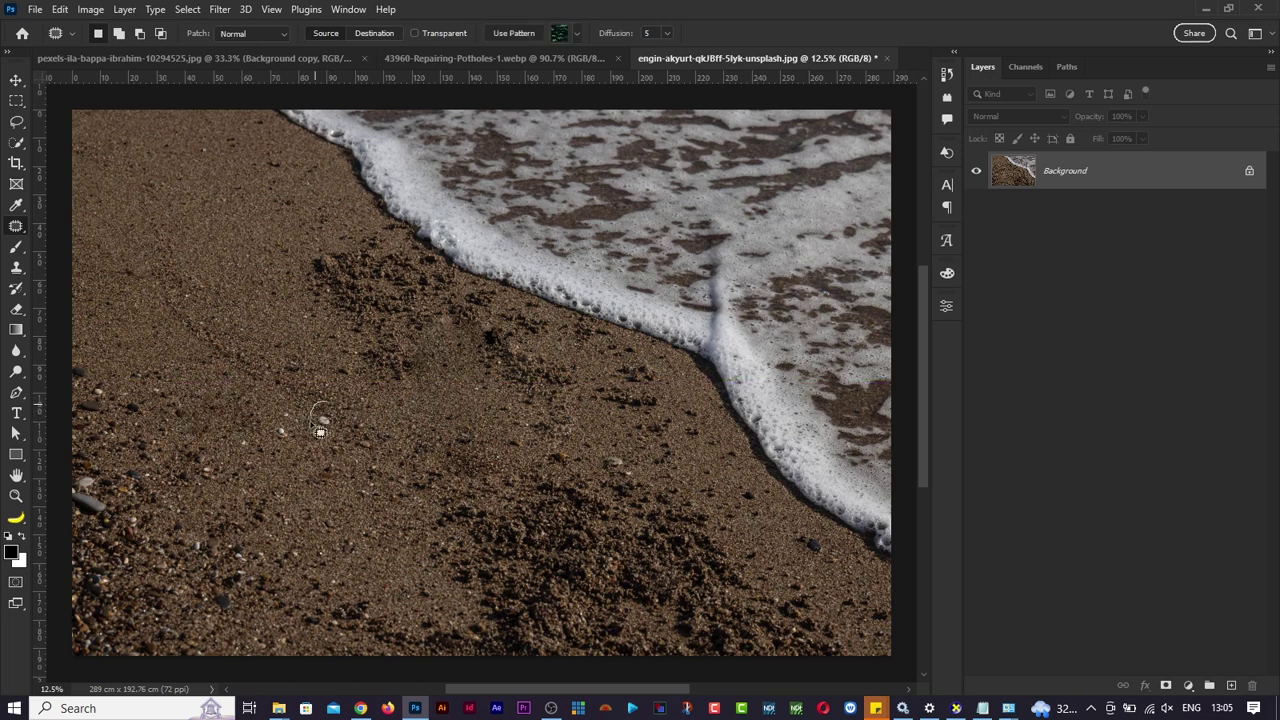
mouse_move(328, 412)
left_mouse_down()
mouse_move(297, 402)
mouse_move(296, 426)
mouse_move(276, 424)
mouse_move(300, 450)
mouse_move(283, 415)
mouse_move(299, 458)
left_mouse_up()
mouse_move(566, 444)
left_mouse_down()
mouse_move(526, 437)
mouse_move(525, 466)
mouse_move(540, 446)
mouse_move(487, 409)
mouse_move(454, 434)
mouse_move(475, 458)
mouse_move(485, 432)
mouse_move(467, 402)
left_mouse_up()
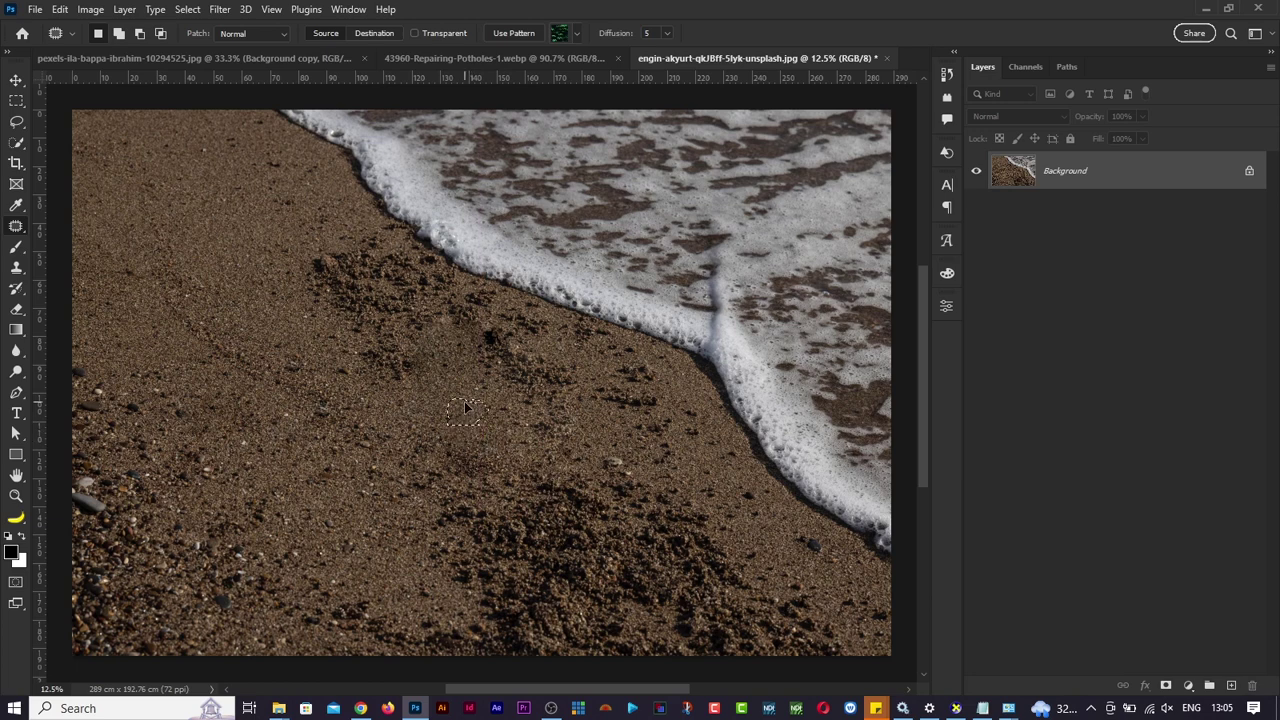
mouse_move(611, 444)
left_mouse_down()
mouse_move(635, 449)
mouse_move(612, 444)
mouse_move(590, 403)
left_mouse_up()
left_click(660, 483)
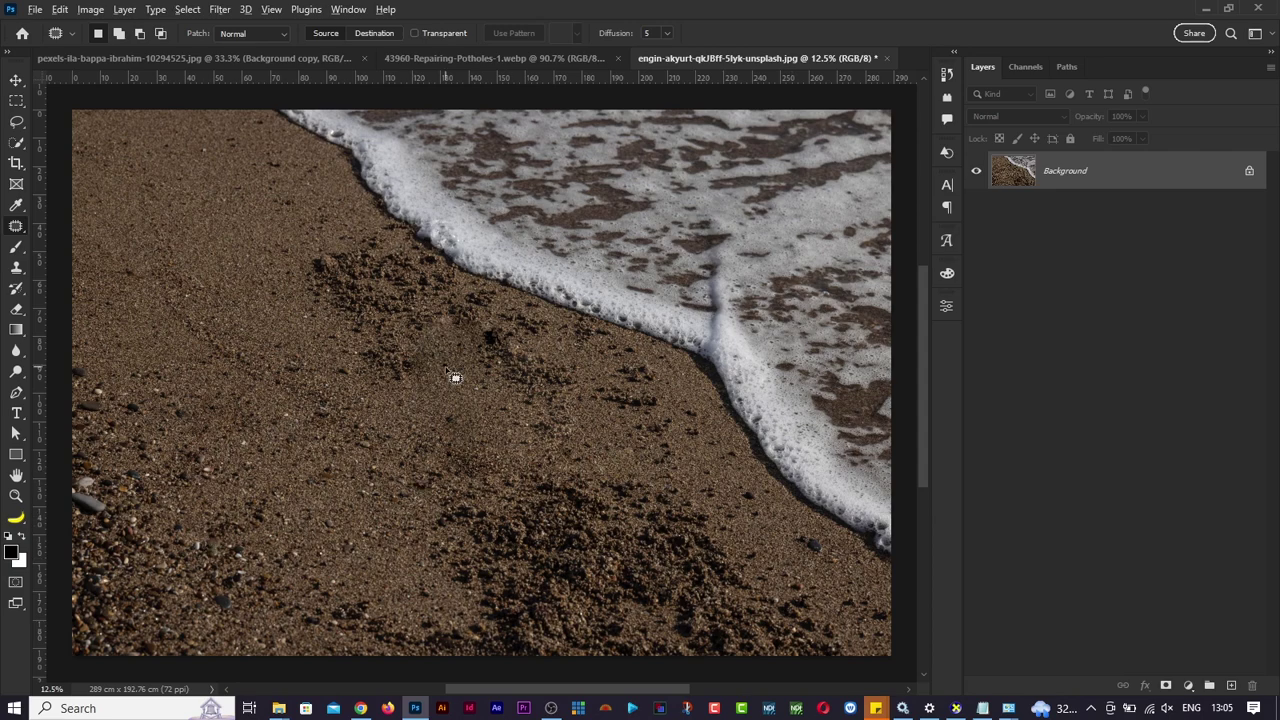
Open the beach photo with two black birds, pexels-cottonbro-studio-4431100.jpg, from File Explorer in Photoshop.
key("alt+Tab")
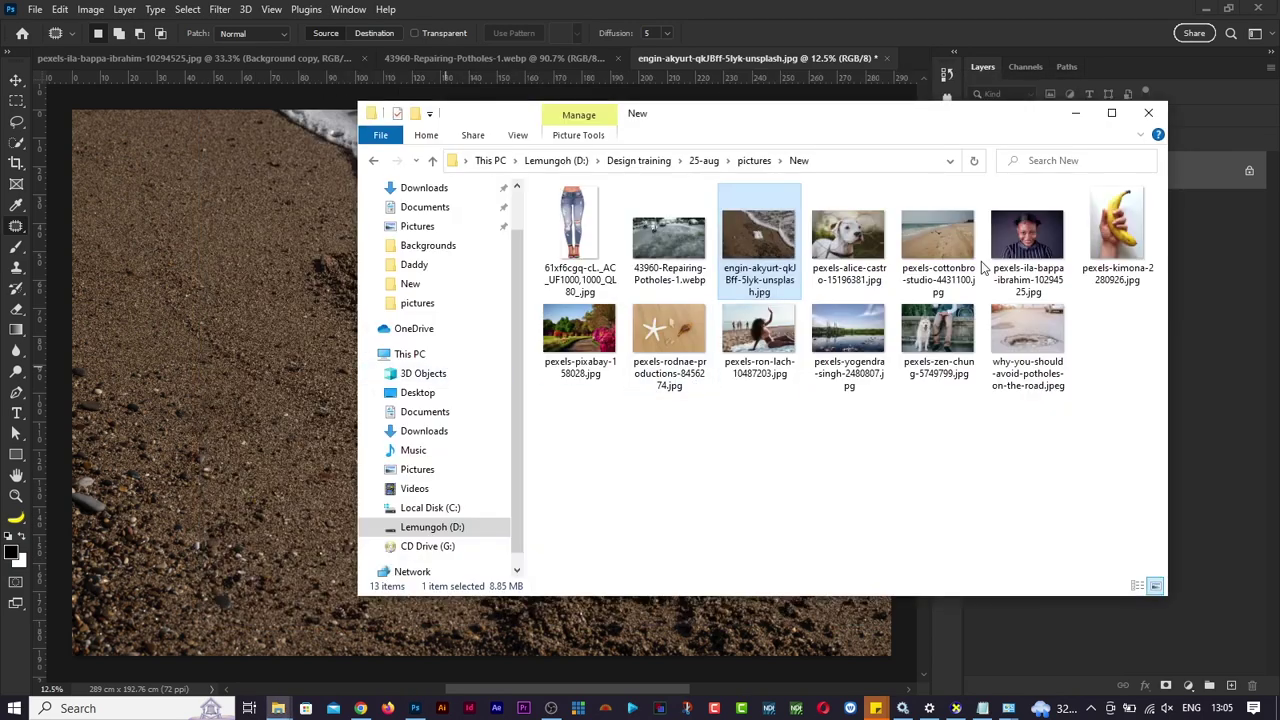
left_click_drag(983, 267, 832, 40)
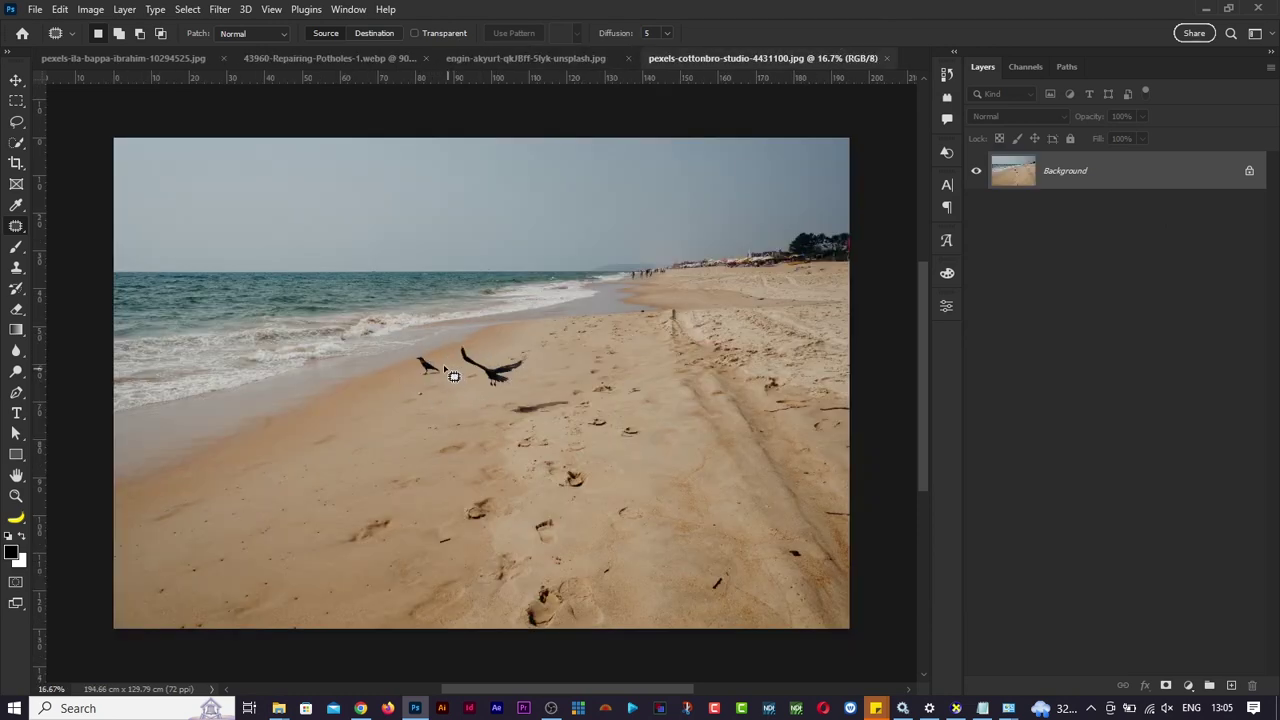
Remove the small bird standing near the waterline by patching it with clean sand.
mouse_move(424, 354)
left_mouse_down()
mouse_move(418, 374)
mouse_move(449, 373)
mouse_move(438, 360)
left_mouse_up()
left_click_drag(433, 367, 409, 389)
left_click(409, 389)
Try to patch out the flying bird with nearby sand and undo the result.
mouse_move(492, 378)
left_mouse_down()
mouse_move(456, 331)
mouse_move(467, 396)
mouse_move(523, 412)
mouse_move(534, 353)
mouse_move(491, 342)
mouse_move(427, 421)
left_mouse_up()
left_click(433, 427)
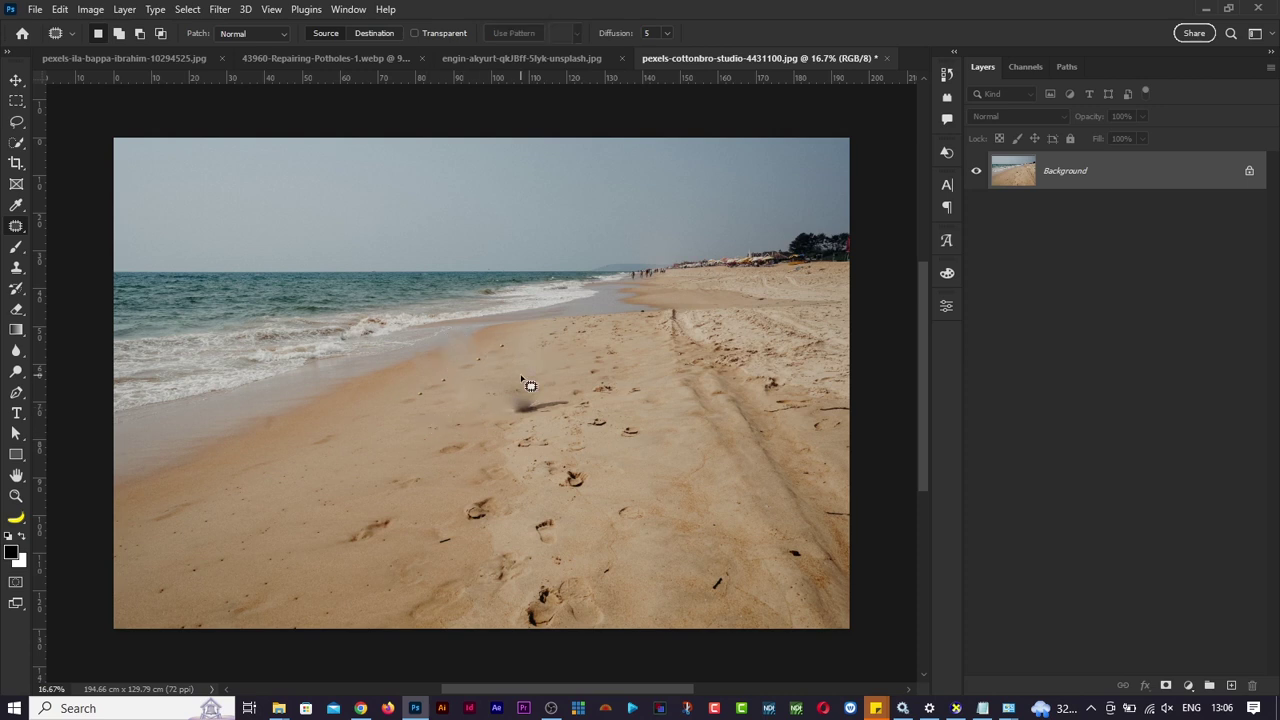
key("ctrl+z")
key("ctrl+z")
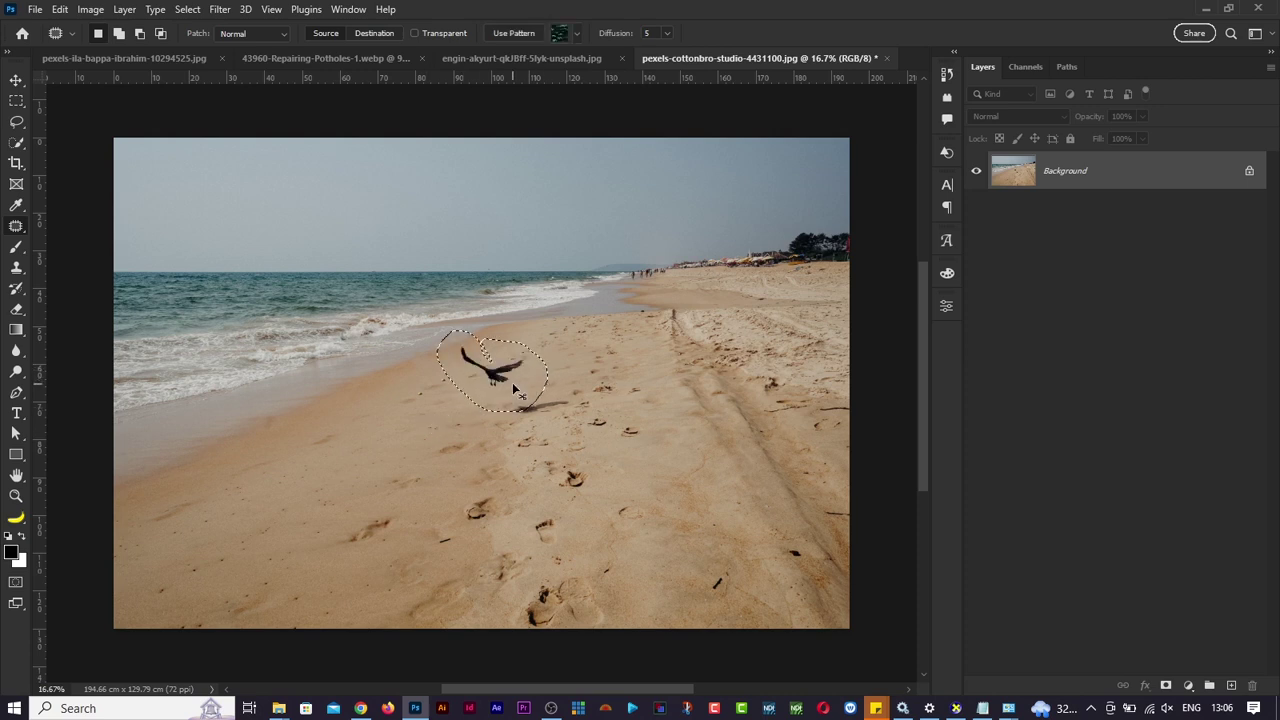
Patch out the flying bird and its shadow on the sand using clean sand areas as the source.
left_click(508, 400)
left_click_drag(494, 391, 527, 377)
mouse_move(488, 399)
left_mouse_down()
mouse_move(491, 388)
mouse_move(461, 411)
left_mouse_up()
left_click(460, 414)
mouse_move(505, 419)
left_mouse_down()
mouse_move(577, 404)
mouse_move(553, 397)
left_mouse_up()
mouse_move(551, 402)
left_mouse_down()
mouse_move(491, 377)
mouse_move(512, 377)
left_mouse_up()
left_click(497, 382)
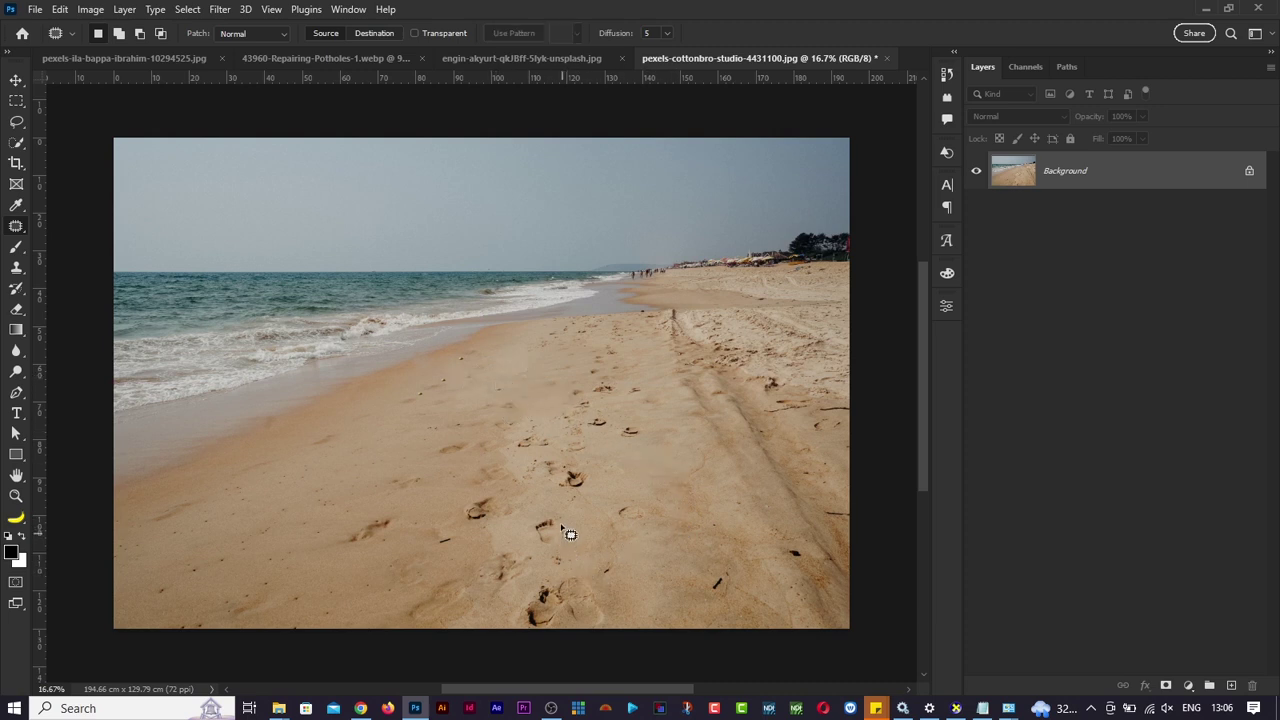
Patch out the footprint in the lower middle of the beach and save the JPEG at quality 10, Progressive with 3 scans.
left_click_drag(571, 535, 562, 532)
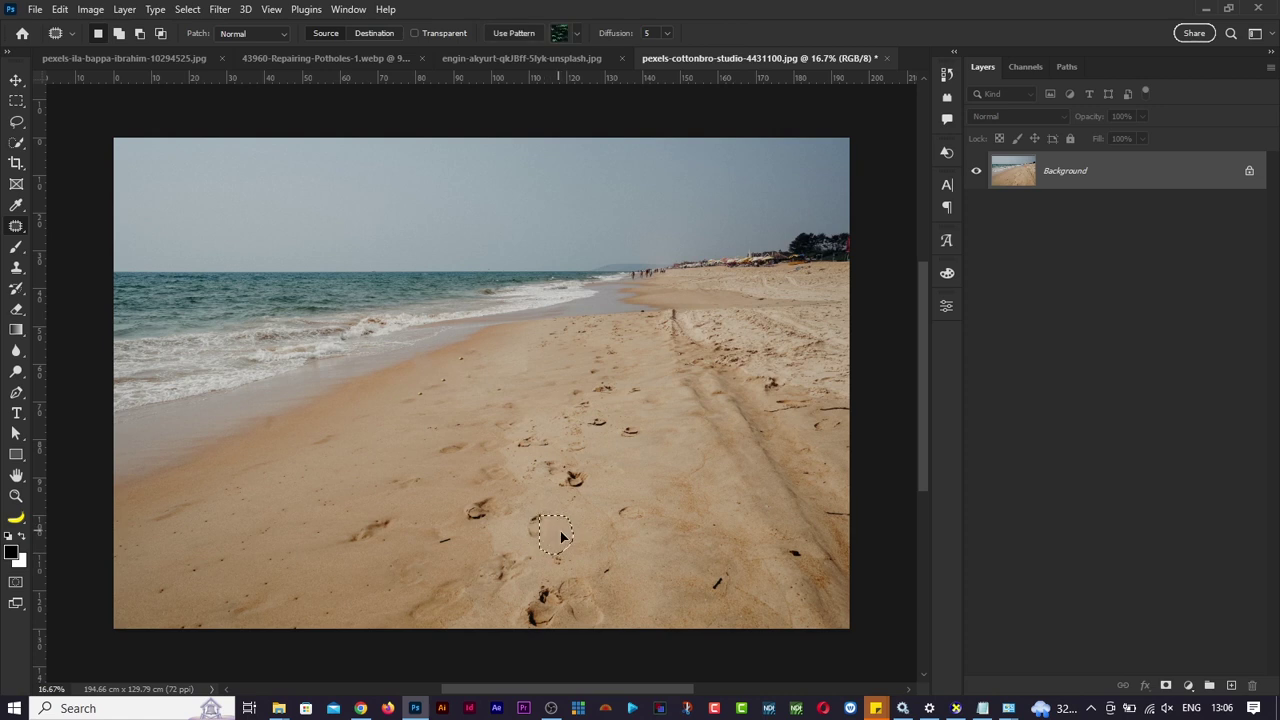
mouse_move(555, 594)
left_mouse_down()
mouse_move(530, 615)
mouse_move(552, 590)
left_mouse_up()
key("ctrl+s")
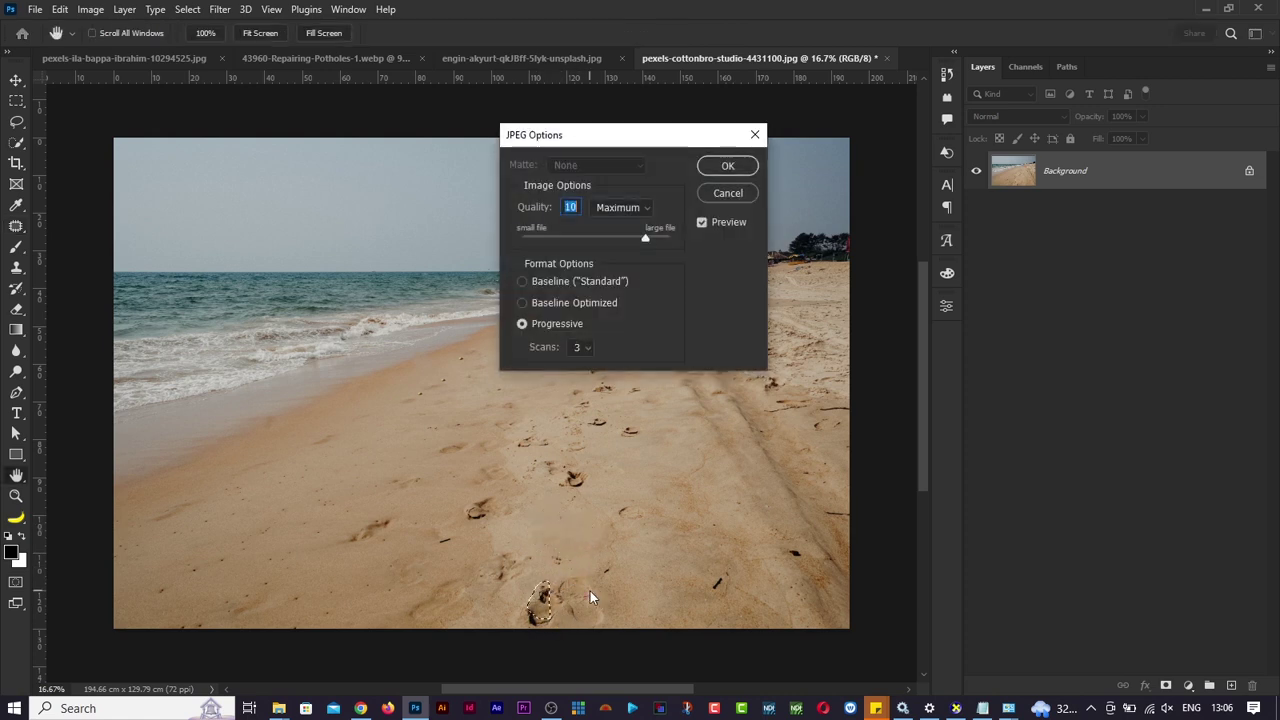
key("Return")
Patch out the footprints and dents along the lower edge and lower middle of the beach with smooth sand.
mouse_move(576, 569)
left_mouse_down()
mouse_move(517, 616)
mouse_move(558, 637)
left_mouse_up()
mouse_move(611, 583)
left_mouse_down()
mouse_move(578, 570)
mouse_move(637, 604)
left_mouse_up()
mouse_move(514, 553)
left_mouse_down()
mouse_move(499, 581)
mouse_move(534, 580)
mouse_move(515, 553)
mouse_move(526, 581)
mouse_move(562, 597)
left_mouse_up()
left_click_drag(556, 547, 586, 576)
mouse_move(468, 572)
left_mouse_down()
mouse_move(437, 572)
mouse_move(390, 617)
mouse_move(429, 632)
mouse_move(511, 603)
mouse_move(468, 570)
left_mouse_up()
left_click_drag(456, 600, 583, 591)
mouse_move(638, 488)
left_mouse_down()
mouse_move(609, 513)
mouse_move(649, 530)
mouse_move(635, 491)
left_mouse_up()
left_click_drag(620, 512, 561, 546)
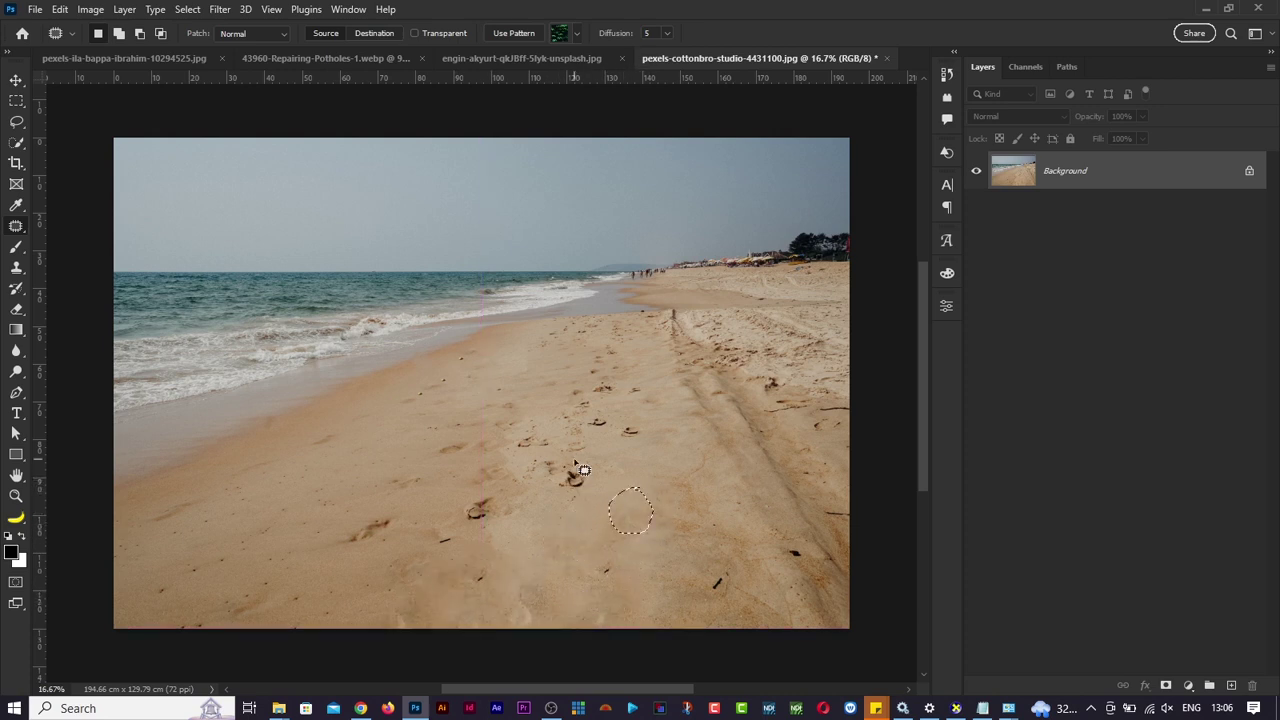
Patch out the two footprints and the small twig on the lower-left part of the sand.
mouse_move(381, 509)
left_mouse_down()
mouse_move(324, 551)
mouse_move(393, 539)
mouse_move(398, 506)
mouse_move(318, 501)
left_mouse_up()
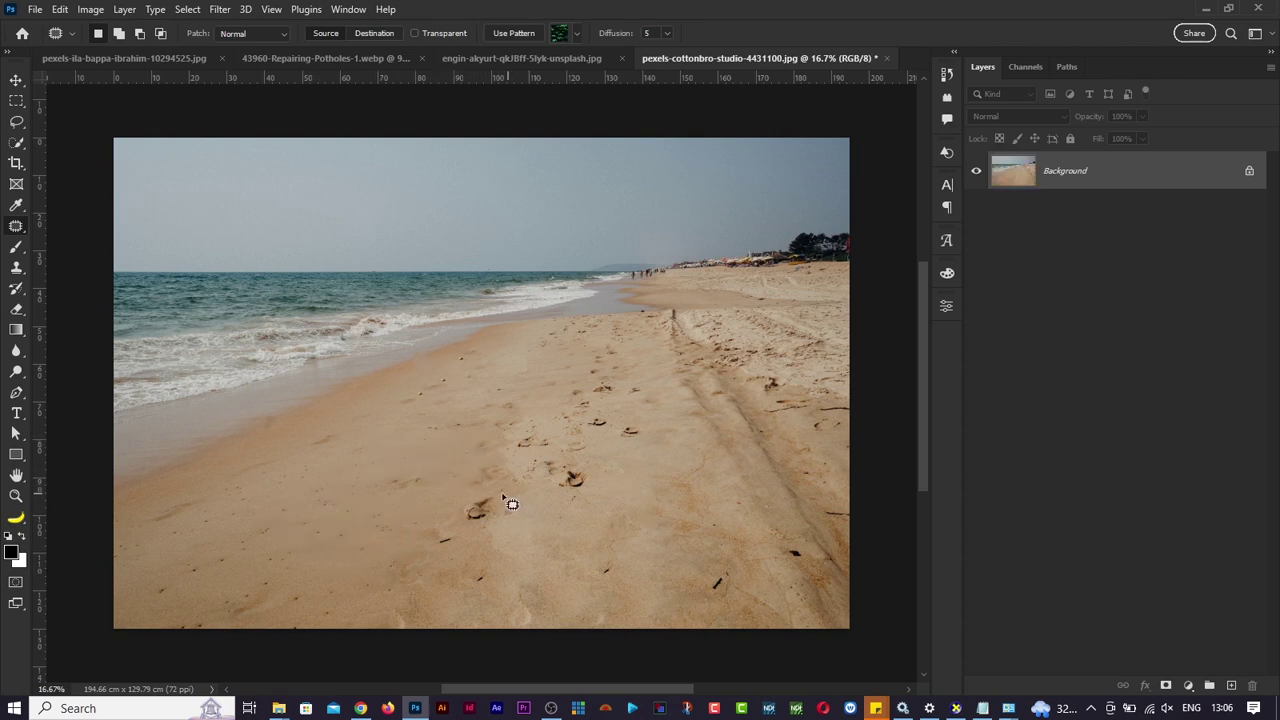
mouse_move(509, 503)
left_mouse_down()
mouse_move(445, 540)
mouse_move(517, 485)
mouse_move(471, 486)
left_mouse_up()
mouse_move(481, 513)
left_mouse_down()
mouse_move(515, 549)
mouse_move(441, 550)
mouse_move(470, 554)
mouse_move(449, 534)
mouse_move(380, 543)
left_mouse_up()
left_click(520, 568)
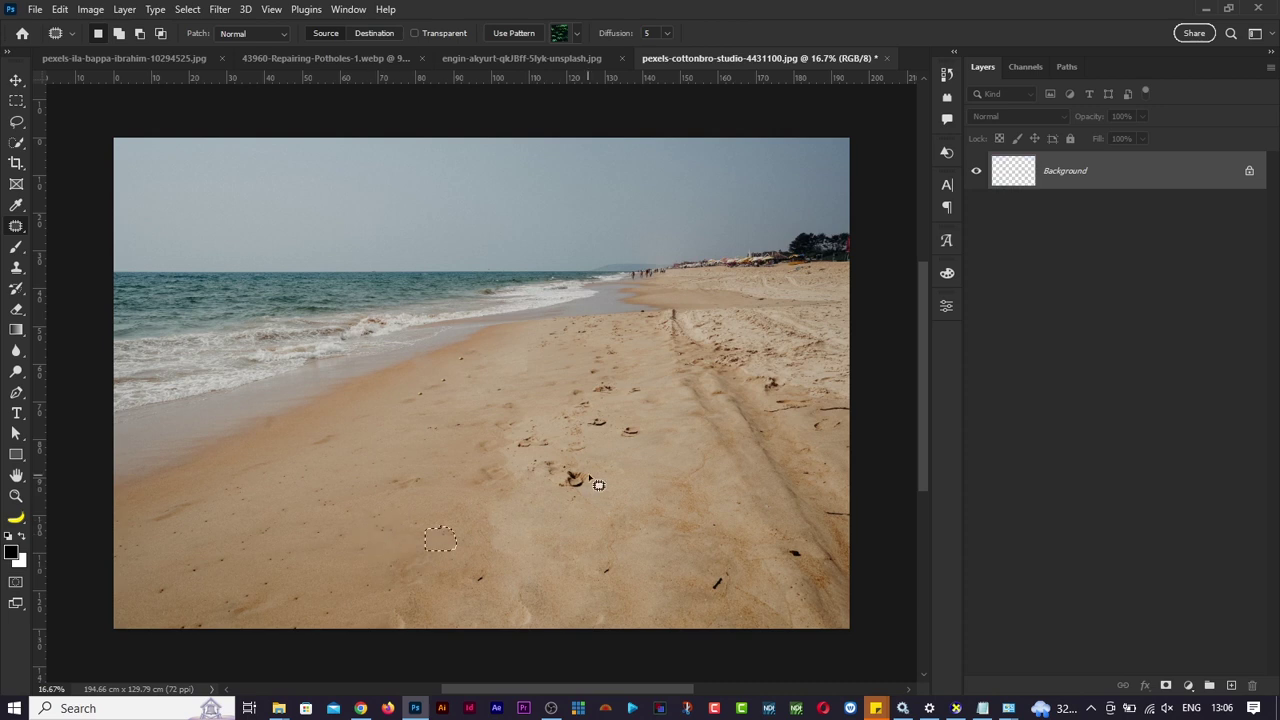
Patch out the deep footprint at the beach's centre and the smaller prints above it.
mouse_move(600, 470)
left_mouse_down()
mouse_move(568, 462)
mouse_move(665, 478)
left_mouse_up()
key("ctrl+d")
mouse_move(620, 414)
left_mouse_down()
mouse_move(655, 432)
mouse_move(630, 415)
left_mouse_up()
left_click_drag(637, 427, 681, 450)
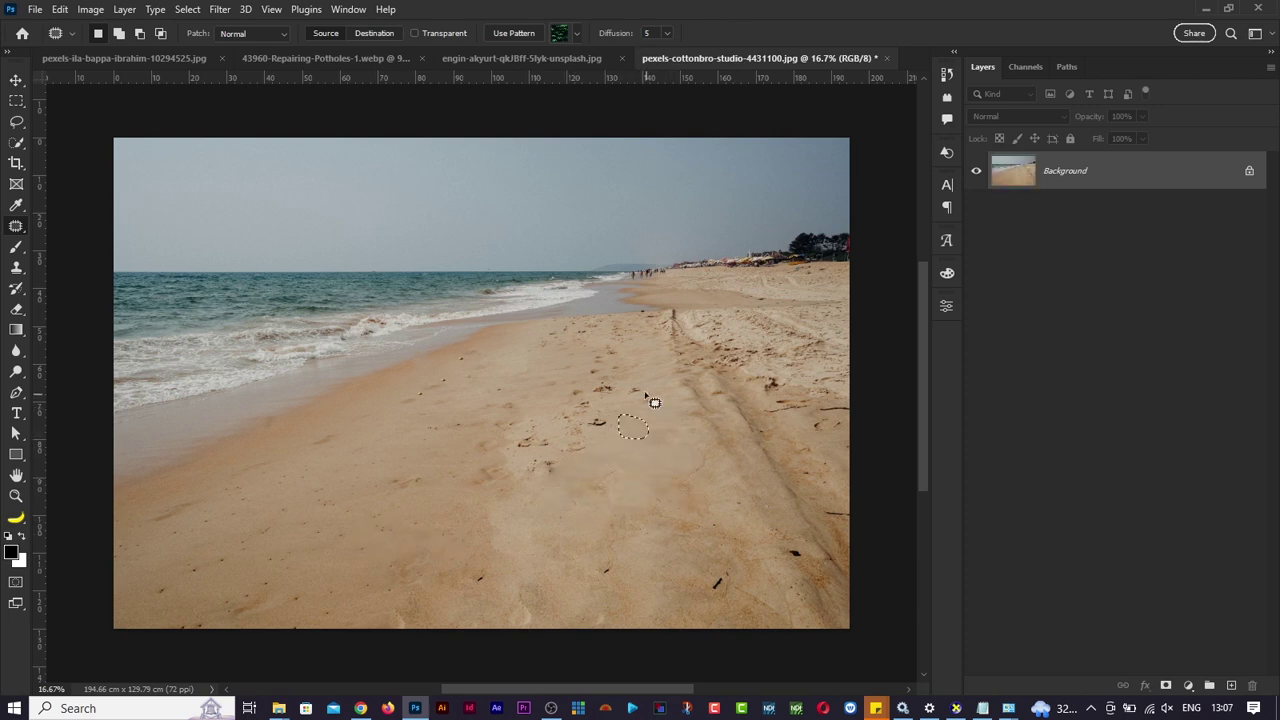
mouse_move(632, 377)
left_mouse_down()
mouse_move(634, 401)
mouse_move(628, 379)
mouse_move(628, 397)
mouse_move(606, 377)
mouse_move(674, 411)
mouse_move(574, 449)
mouse_move(589, 417)
mouse_move(568, 386)
mouse_move(600, 385)
mouse_move(611, 368)
mouse_move(646, 396)
mouse_move(611, 375)
left_mouse_up()
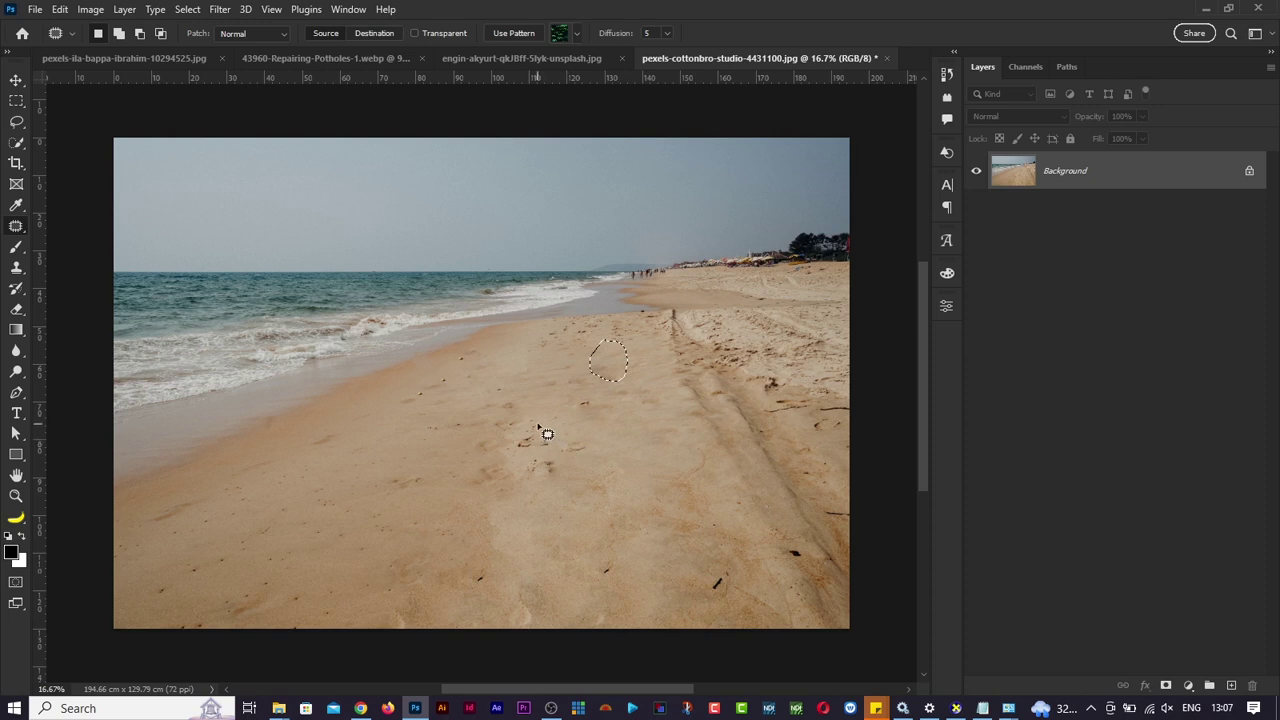
Patch out the remaining faint footprints in the middle of the beach.
mouse_move(530, 423)
left_mouse_down()
mouse_move(522, 463)
mouse_move(565, 451)
mouse_move(533, 422)
mouse_move(521, 424)
mouse_move(630, 457)
mouse_move(578, 491)
mouse_move(561, 430)
left_mouse_up()
left_click_drag(580, 455, 634, 469)
mouse_move(582, 390)
left_mouse_down()
mouse_move(571, 398)
mouse_move(584, 391)
mouse_move(671, 429)
left_mouse_up()
Patch out the dark stick and small debris on the lower-right sand.
mouse_move(697, 603)
left_mouse_down()
mouse_move(720, 560)
mouse_move(715, 616)
mouse_move(725, 572)
mouse_move(699, 592)
left_mouse_up()
mouse_move(625, 566)
left_mouse_down()
mouse_move(620, 580)
mouse_move(626, 553)
left_mouse_up()
mouse_move(816, 557)
left_mouse_down()
mouse_move(823, 571)
mouse_move(787, 546)
left_mouse_up()
Compare the retouched beach with the original using the opening history snapshot, and return to the latest history state.
left_click(946, 74)
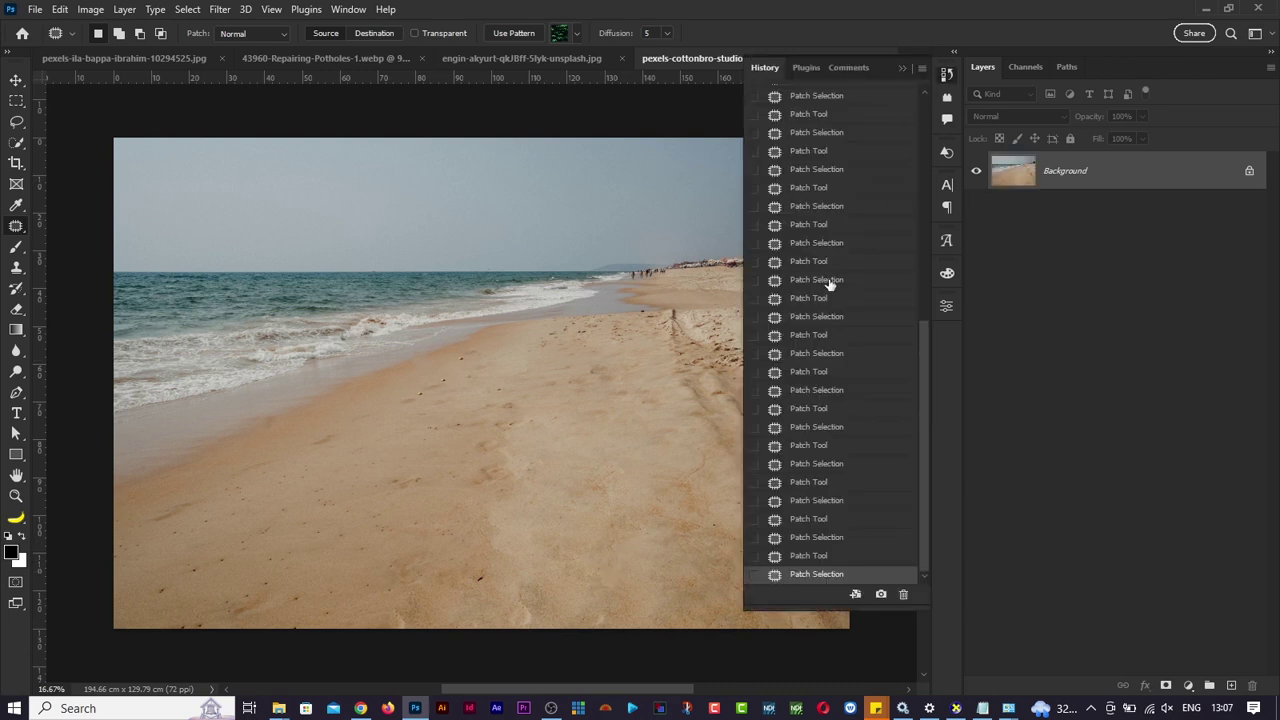
scroll(829, 285, "up", 10)
left_click(849, 101)
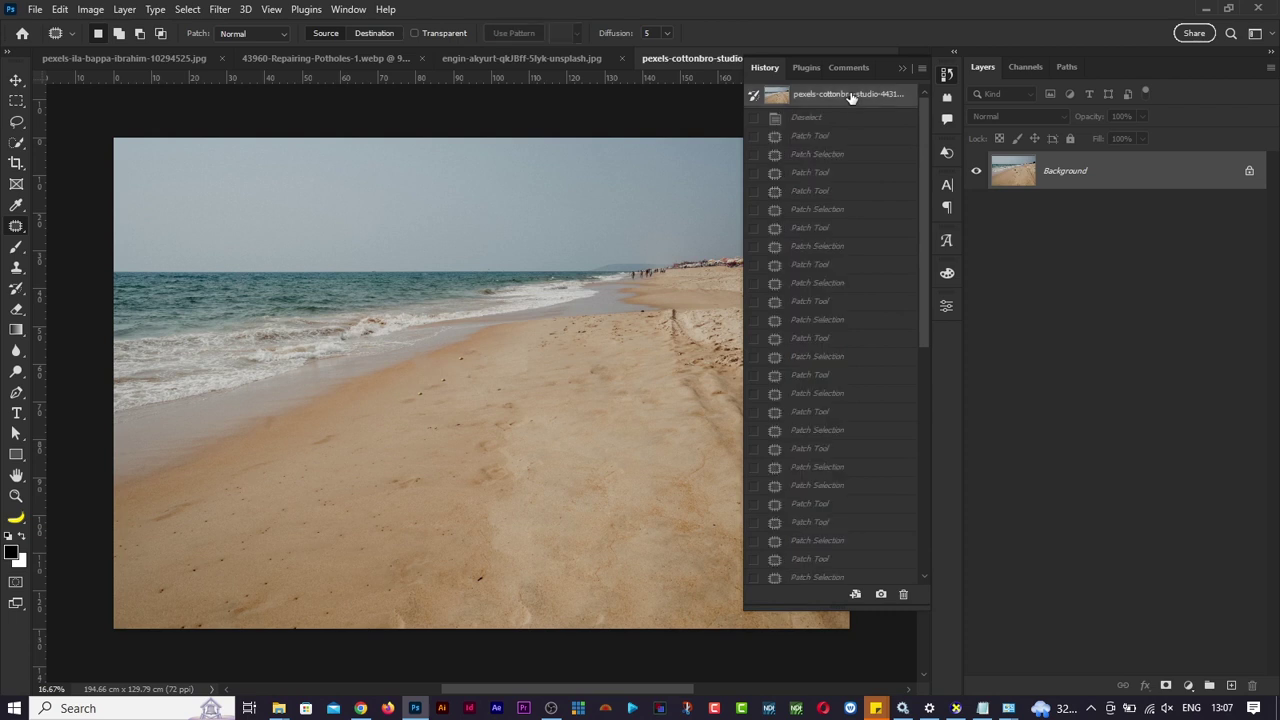
scroll(838, 338, "down", 10)
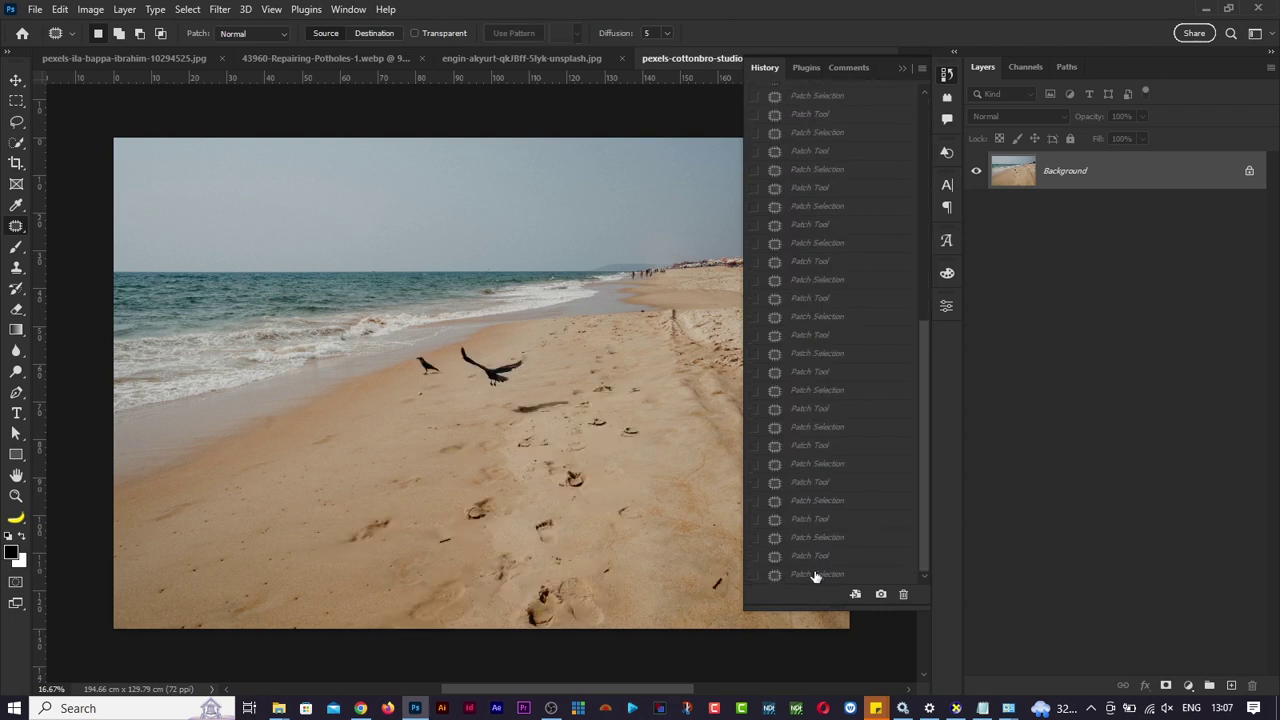
left_click(813, 575)
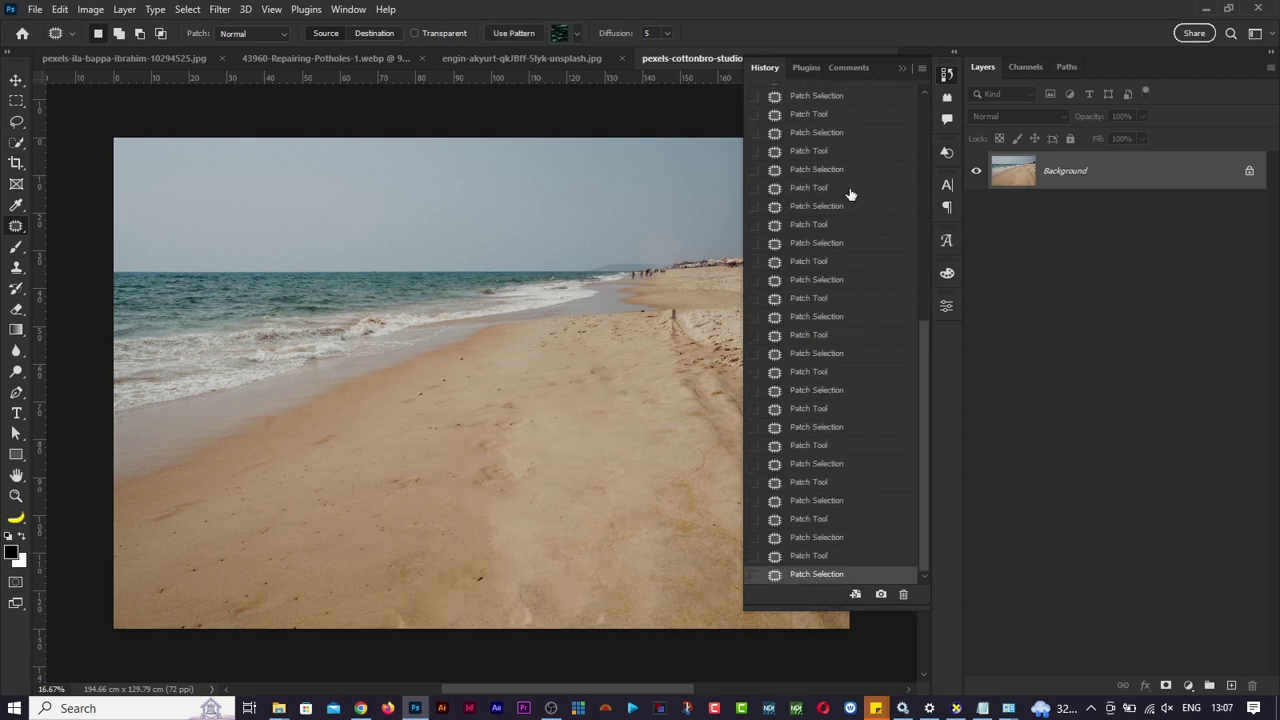
left_click(946, 74)
Open why-you-should-avoid-potholes-on-the-road.jpeg from the New folder in Photoshop and patch out the dark stain on the asphalt.
key("alt+Tab")
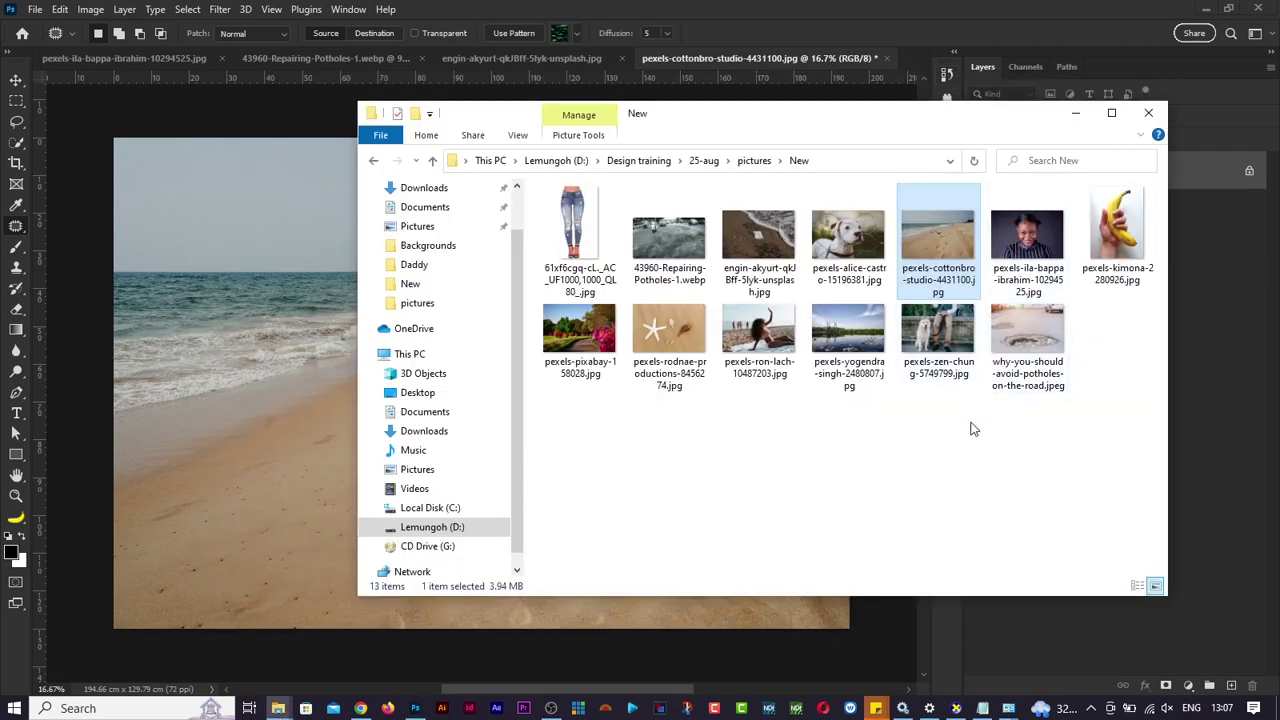
left_click_drag(1036, 319, 913, 50)
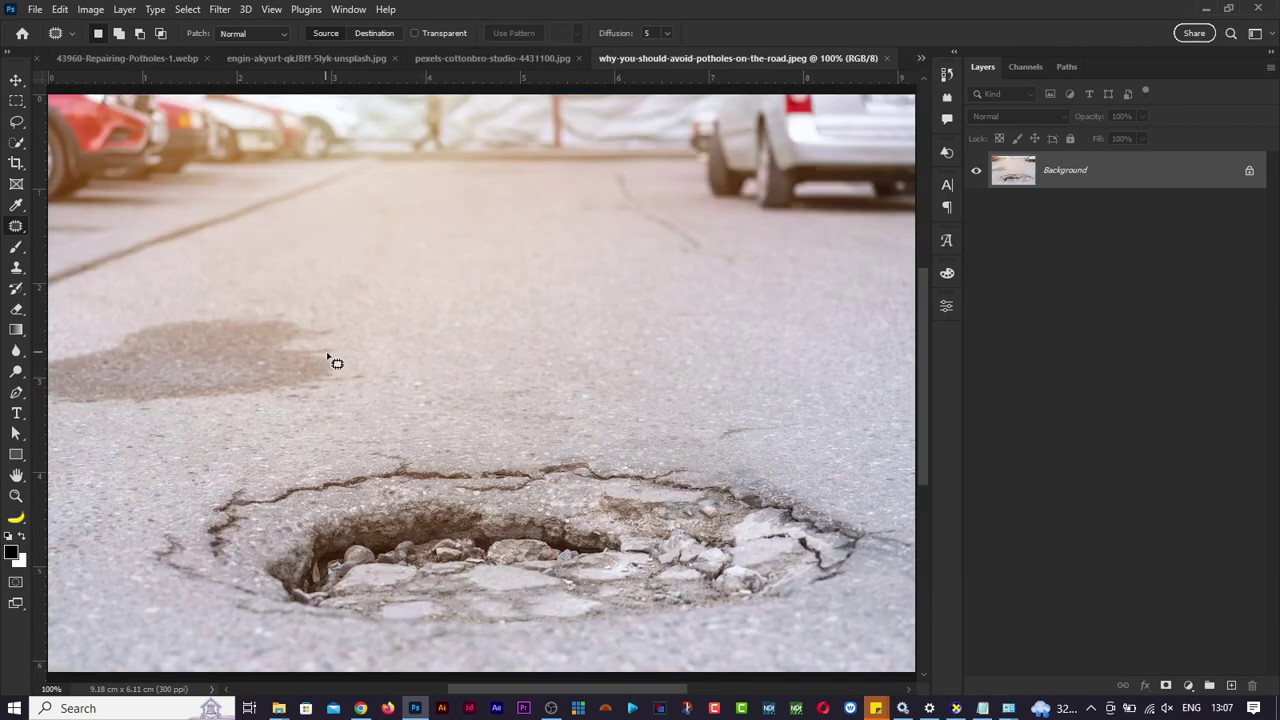
mouse_move(350, 343)
left_mouse_down()
mouse_move(294, 306)
mouse_move(80, 340)
mouse_move(40, 365)
mouse_move(286, 429)
mouse_move(331, 320)
mouse_move(345, 335)
left_mouse_up()
mouse_move(291, 324)
left_mouse_down()
mouse_move(548, 338)
mouse_move(651, 320)
left_mouse_up()
key("ctrl+d")
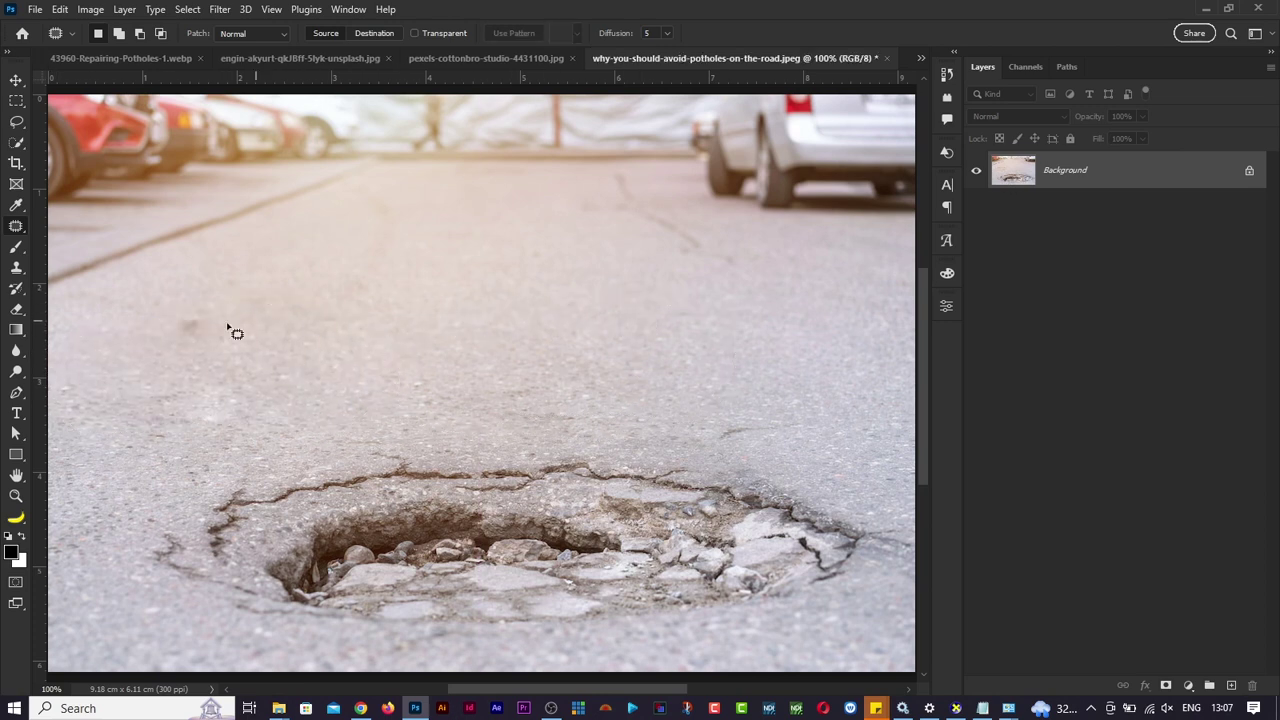
mouse_move(228, 327)
left_mouse_down()
mouse_move(160, 323)
mouse_move(236, 340)
left_mouse_up()
key("ctrl+d")
Try to patch the large pothole with the clean asphalt above it and undo the result.
mouse_move(855, 510)
left_mouse_down()
mouse_move(709, 429)
mouse_move(443, 443)
mouse_move(204, 488)
mouse_move(205, 620)
mouse_move(365, 675)
mouse_move(509, 659)
mouse_move(795, 658)
mouse_move(897, 634)
mouse_move(878, 518)
mouse_move(850, 506)
left_mouse_up()
mouse_move(666, 510)
left_mouse_down()
mouse_move(645, 433)
mouse_move(691, 354)
mouse_move(669, 300)
mouse_move(690, 313)
mouse_move(690, 297)
left_mouse_up()
key("ctrl+d")
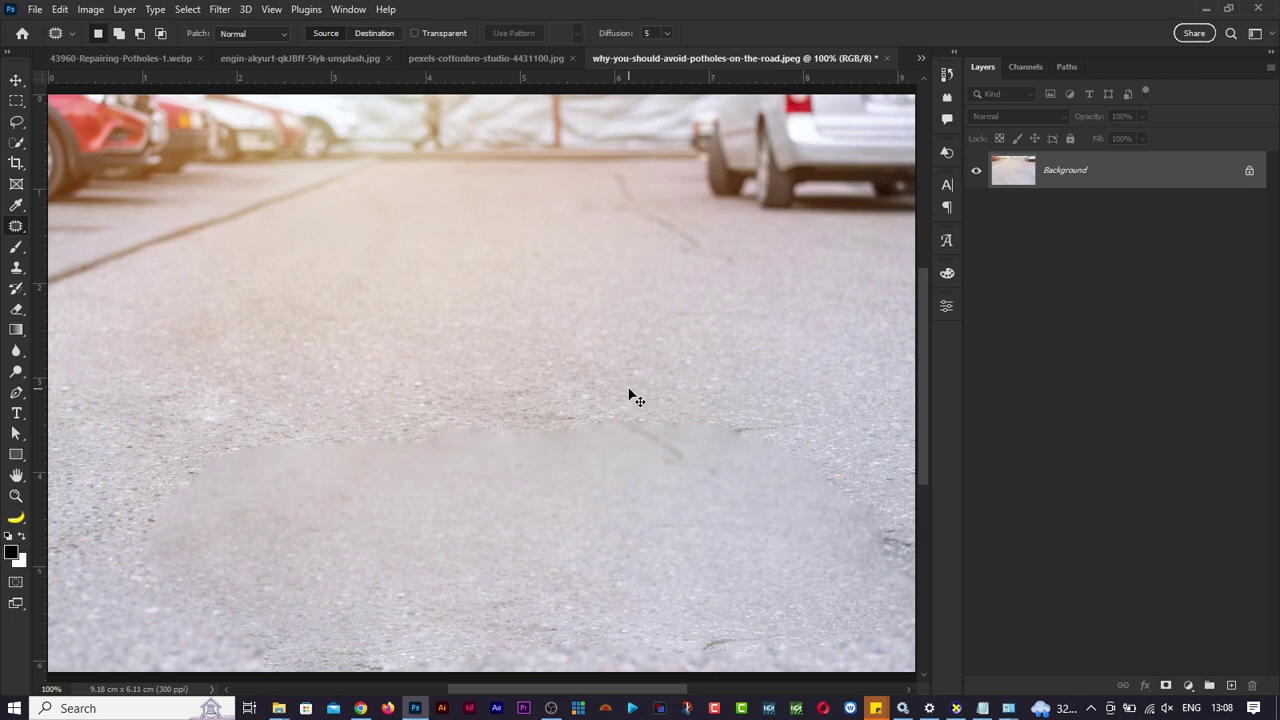
key("ctrl+z")
key("ctrl+z")
key("ctrl+z")
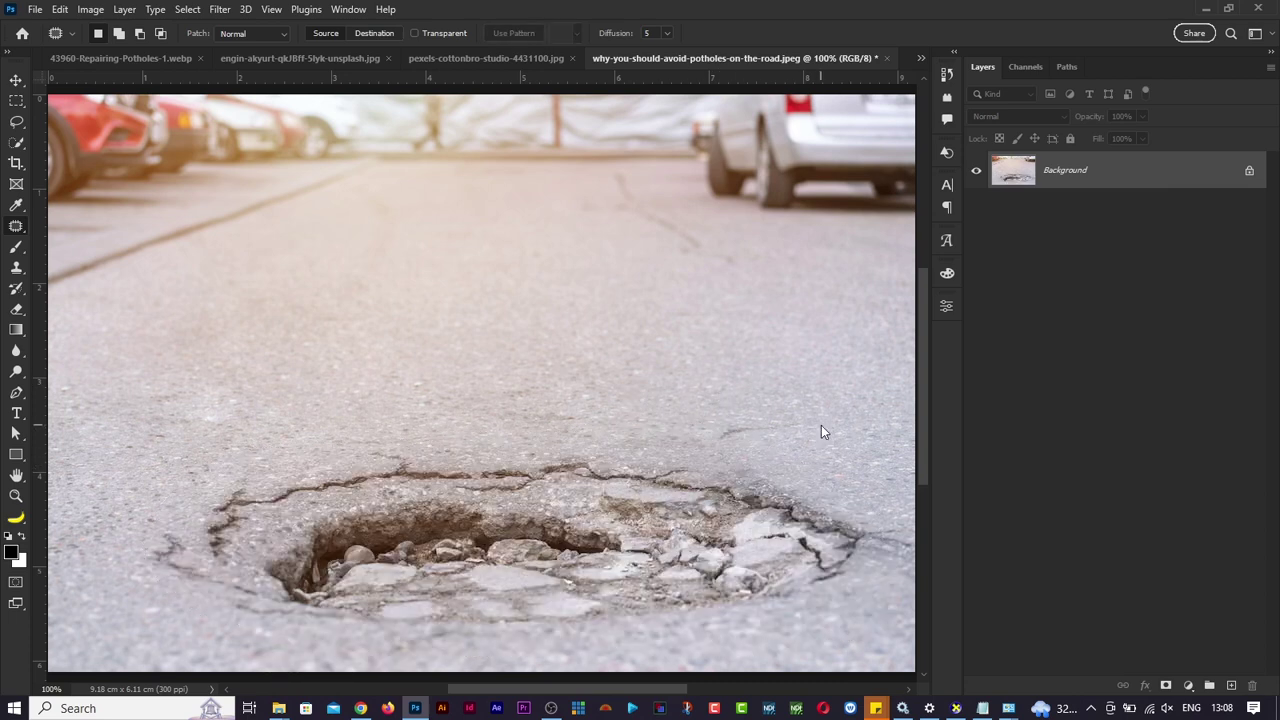
Close all open photos without saving their changes.
key("ctrl+w")
key("n")
key("ctrl+w")
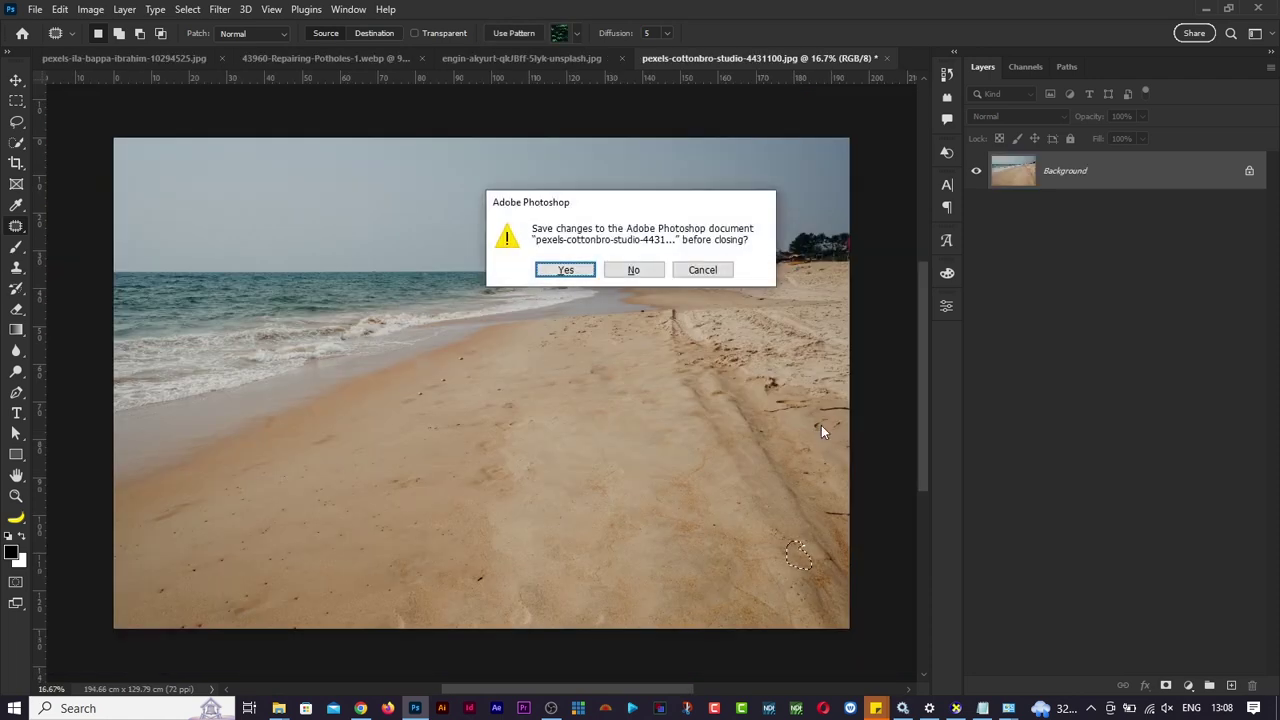
key("n")
key("ctrl+w")
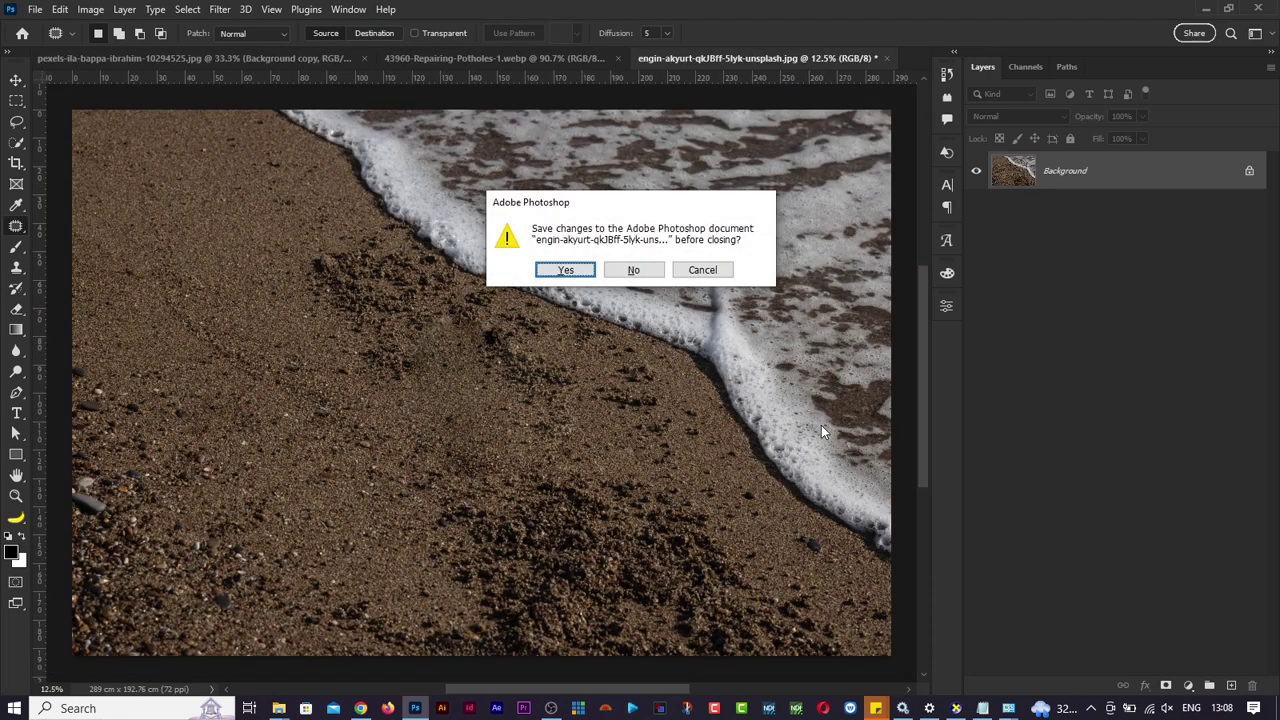
key("n")
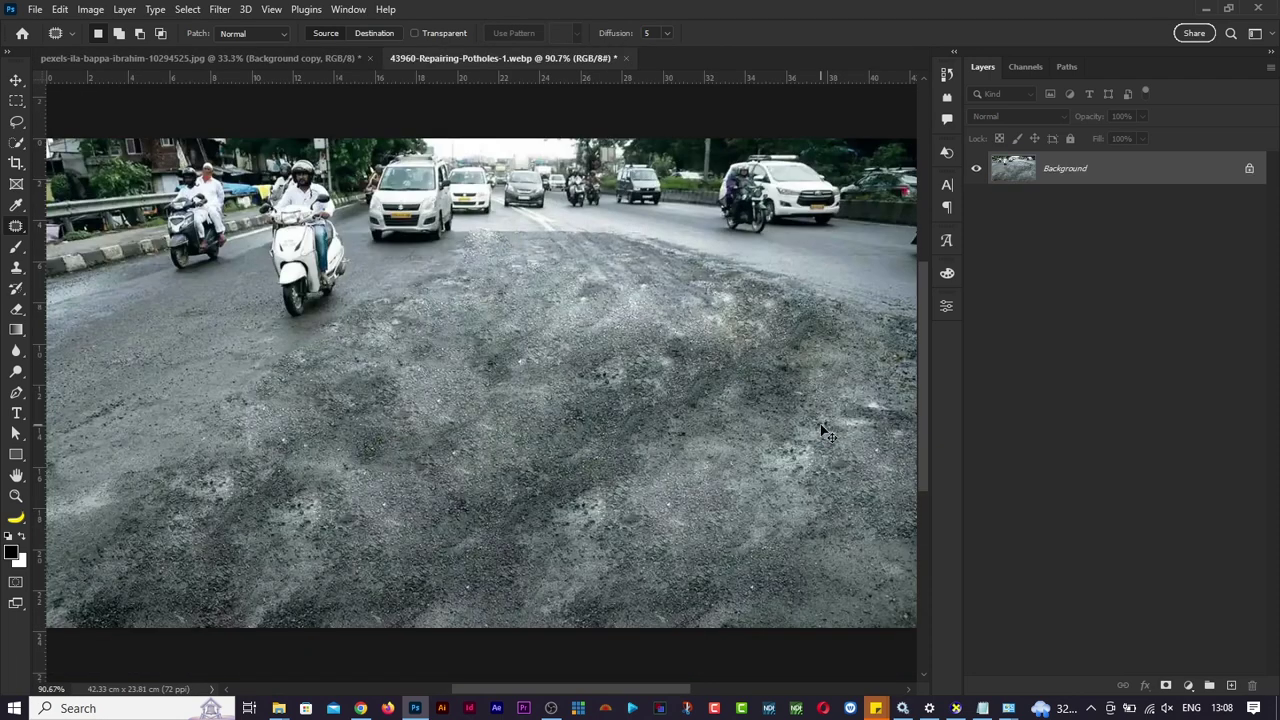
key("ctrl+w")
key("n")
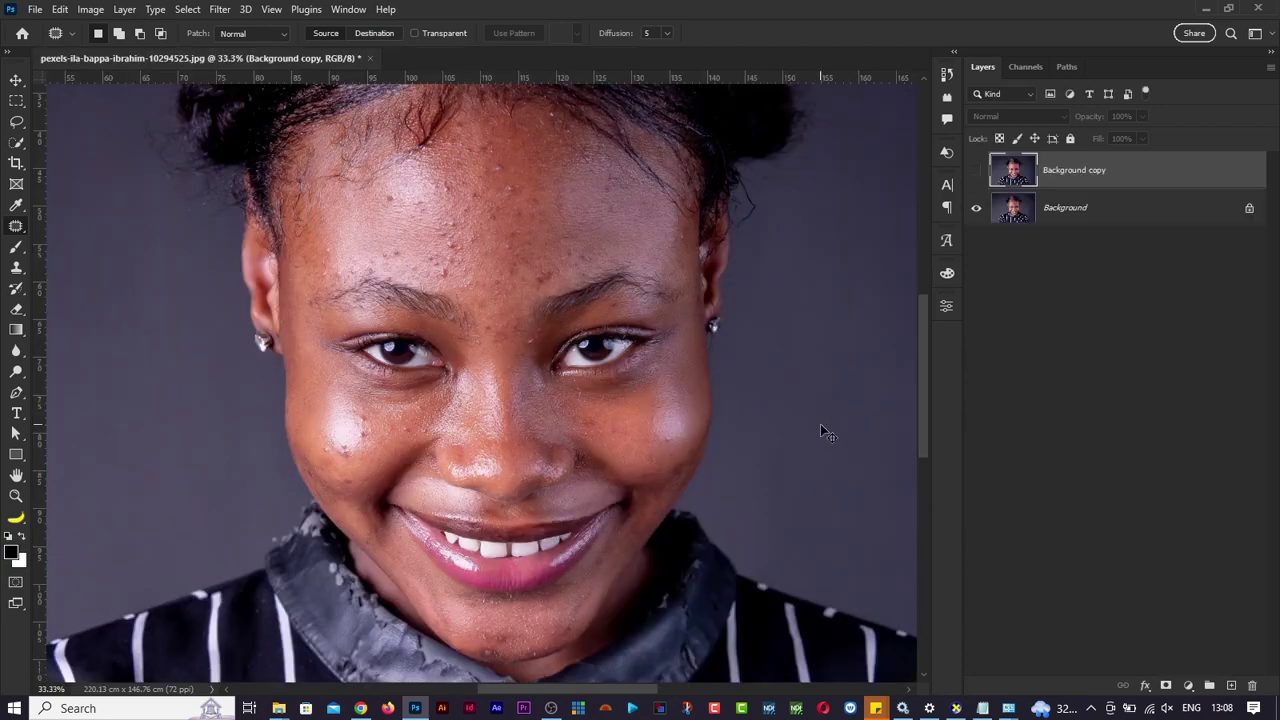
key("ctrl+w")
key("n")
Switch to the New folder in File Explorer and open pexels-pixabay-158028.jpg in Photoshop.
key("alt+Tab")
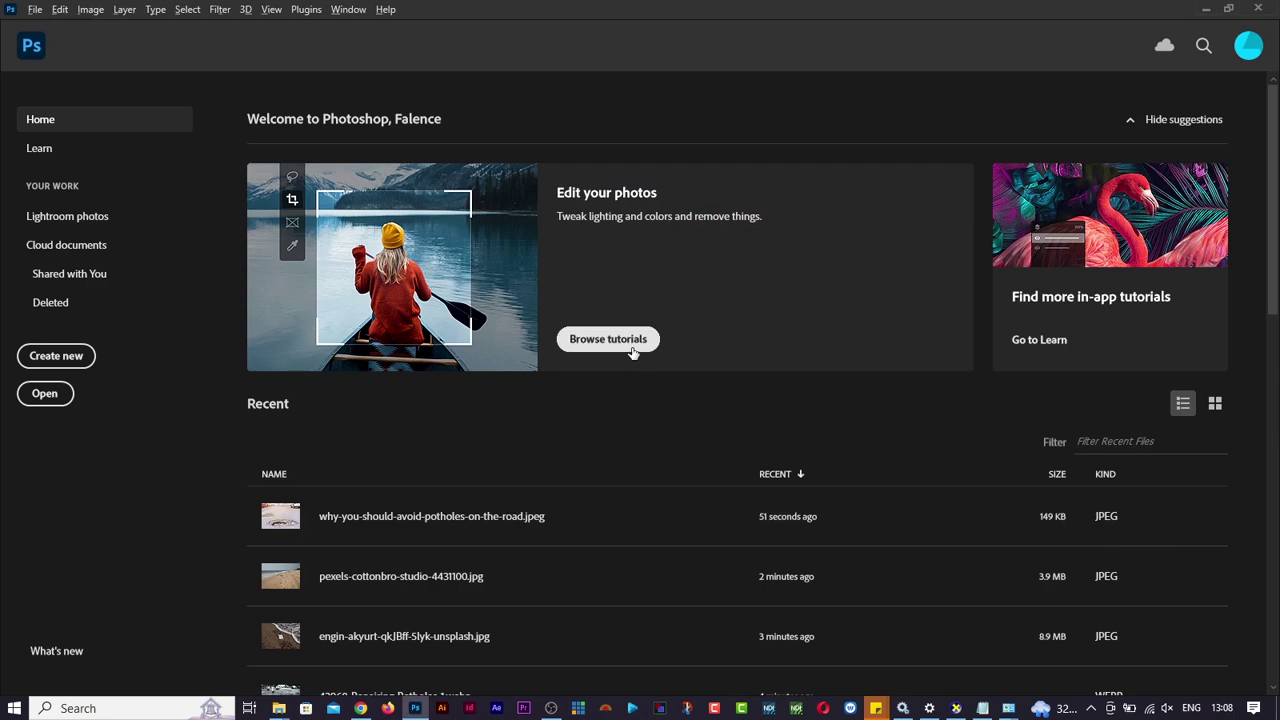
key("alt+Tab")
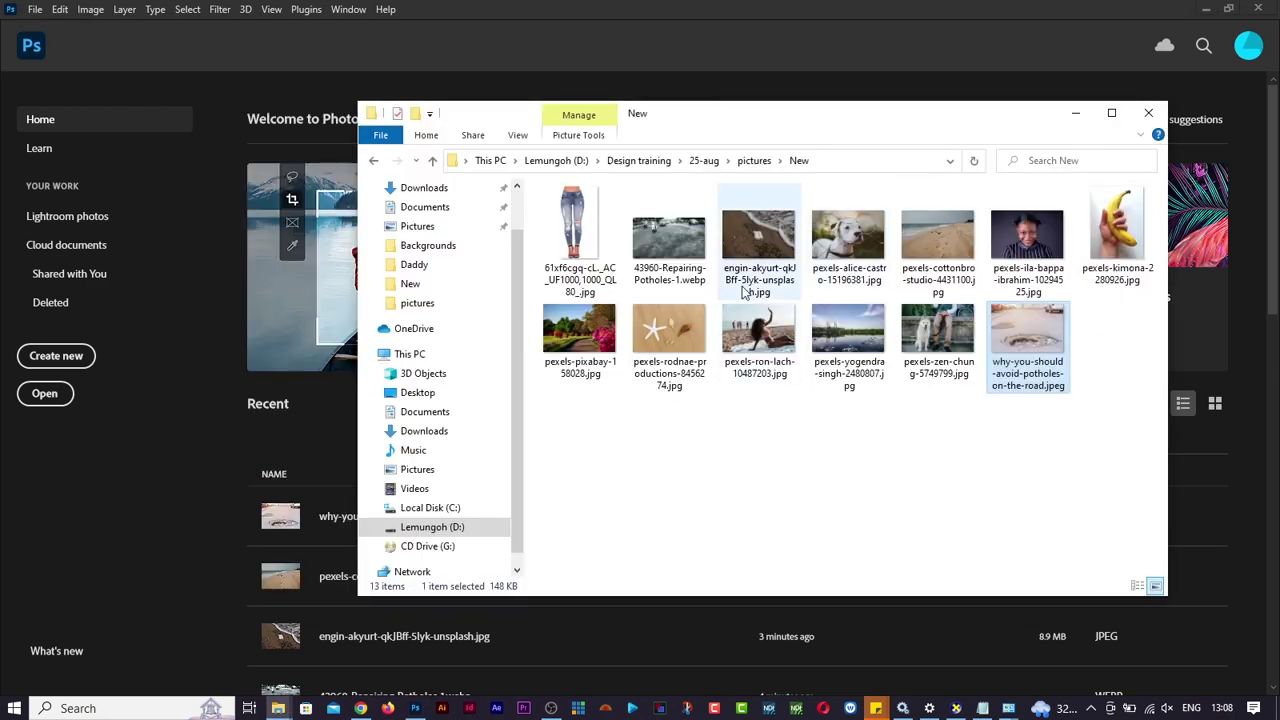
left_click_drag(579, 335, 249, 281)
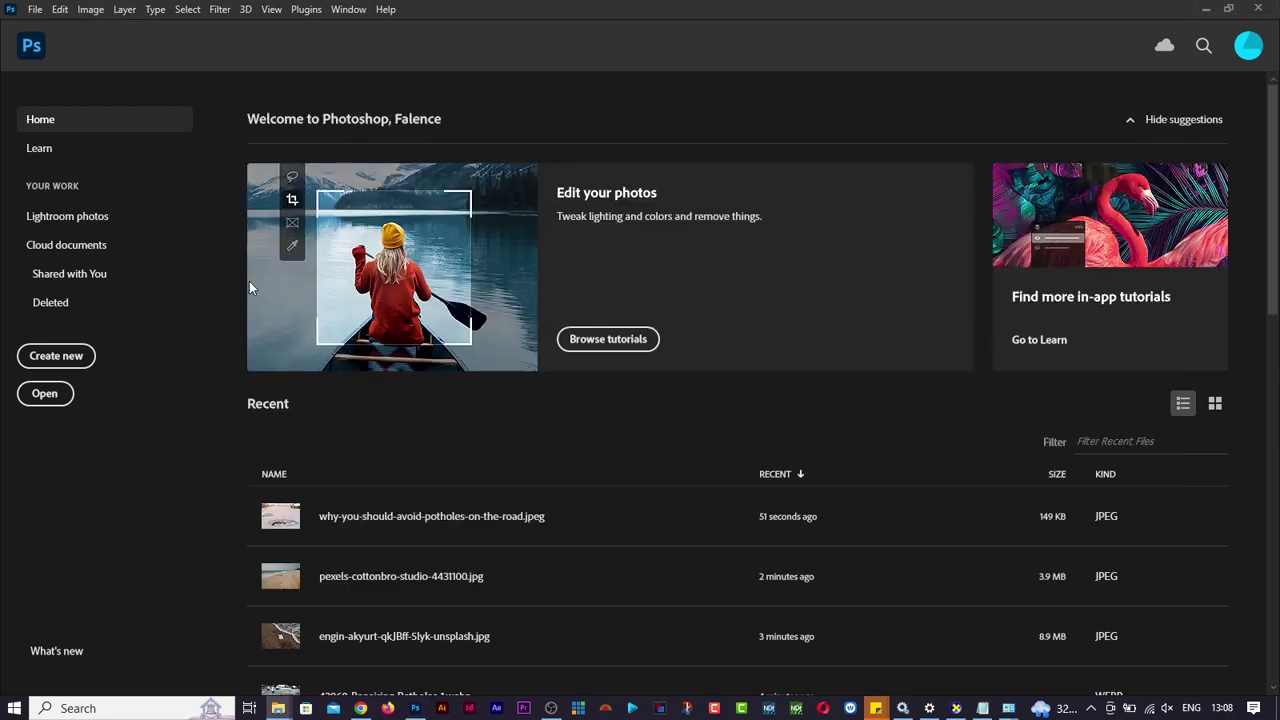
Patch out the widest dark shadow band across the garden path with clean pavement.
key("ctrl+plus")
key("ctrl+plus")
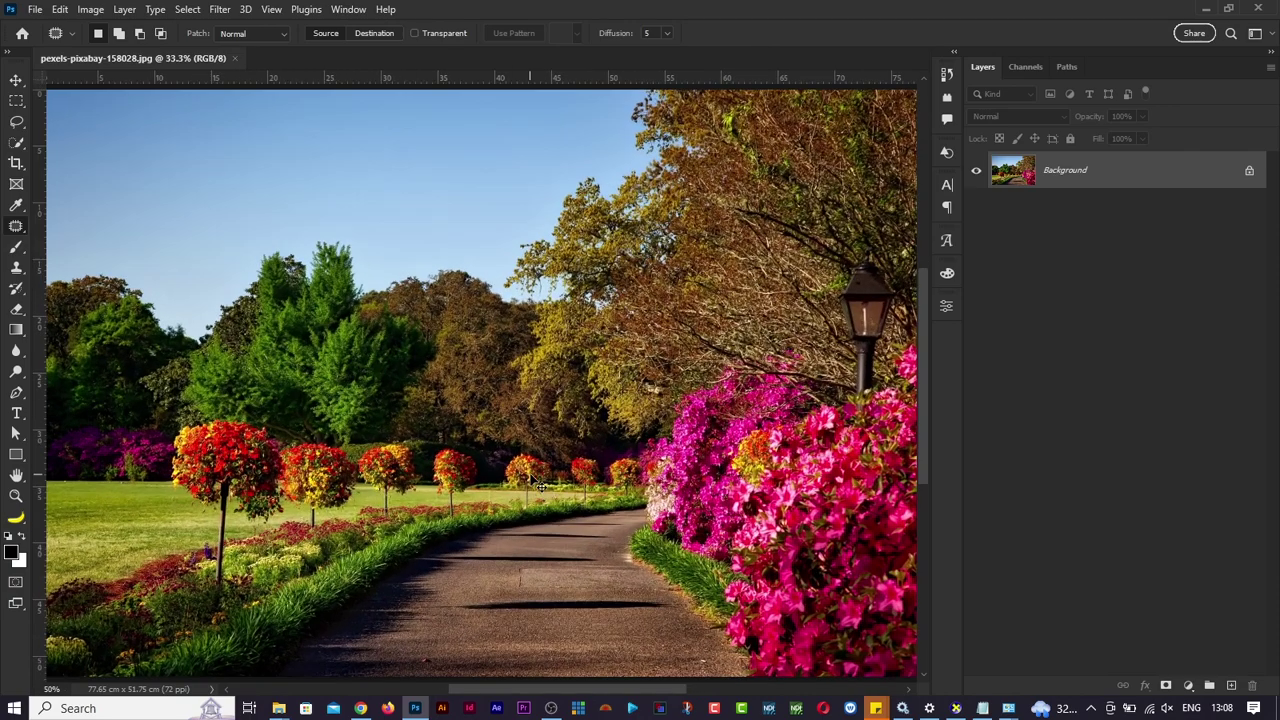
scroll(655, 583, "down", 3)
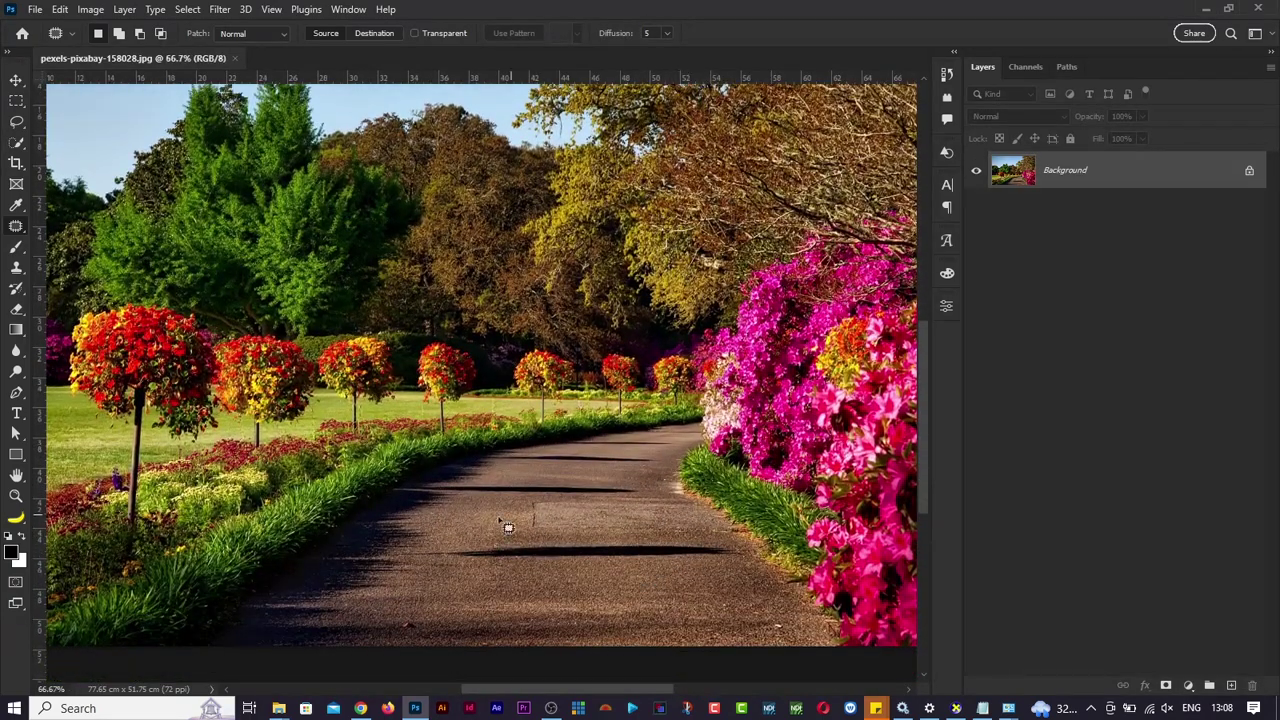
left_click_drag(745, 551, 643, 535)
mouse_move(541, 545)
left_mouse_down()
mouse_move(489, 535)
mouse_move(488, 568)
left_mouse_up()
left_click_drag(747, 574, 744, 553)
left_click_drag(632, 564, 645, 592)
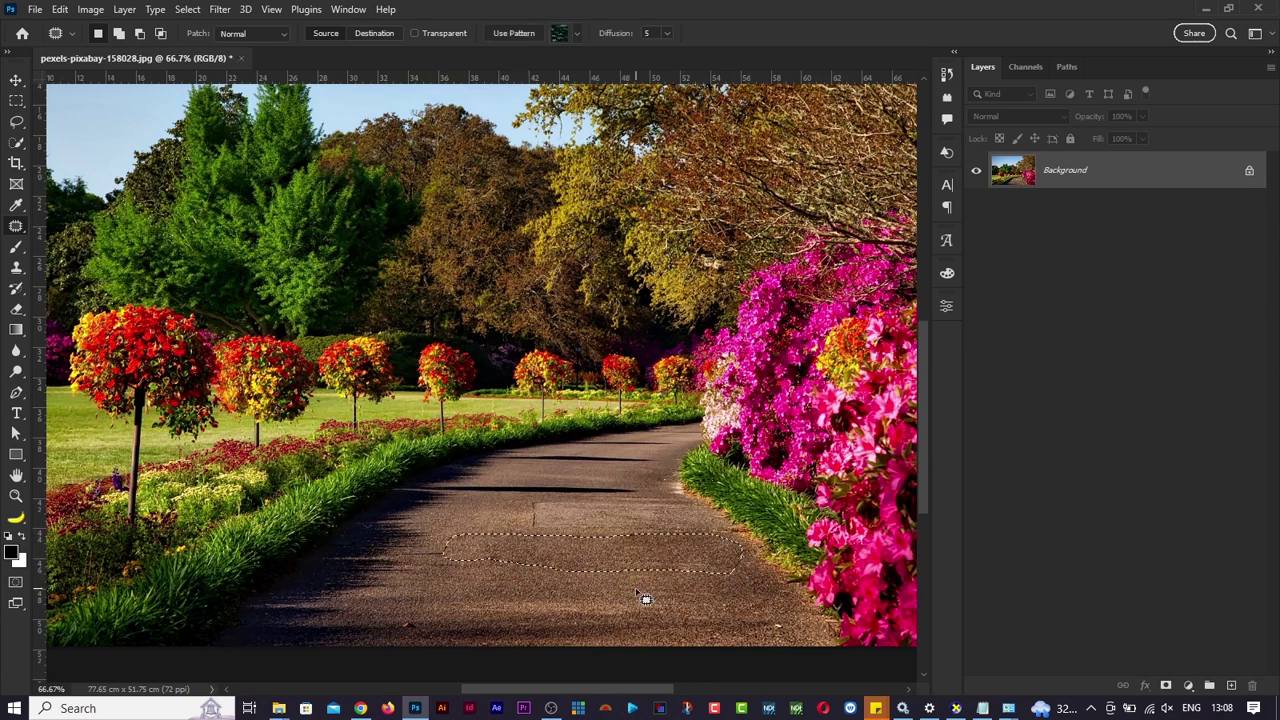
Outline the middle shadow band on the path, redoing the selection once, and patch it with clean pavement.
mouse_move(645, 492)
left_mouse_down()
mouse_move(512, 463)
mouse_move(453, 474)
left_mouse_up()
key("ctrl+z")
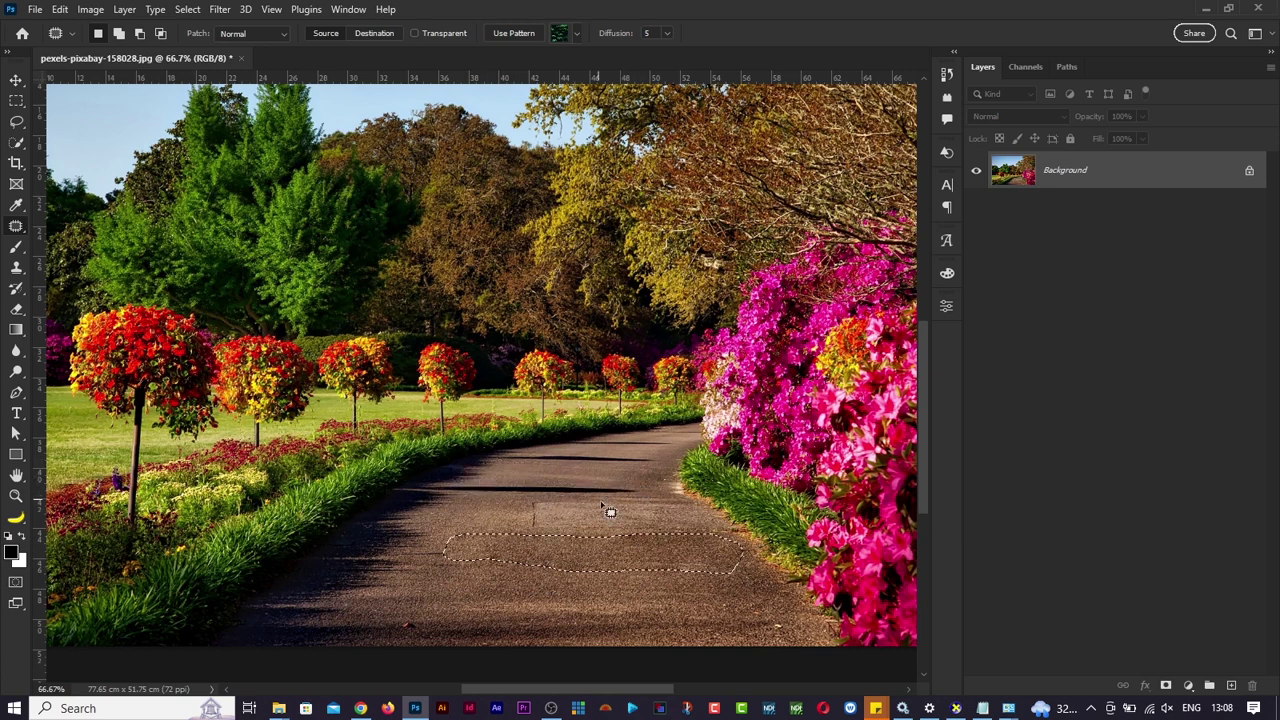
mouse_move(634, 497)
left_mouse_down()
mouse_move(454, 509)
mouse_move(450, 477)
left_mouse_up()
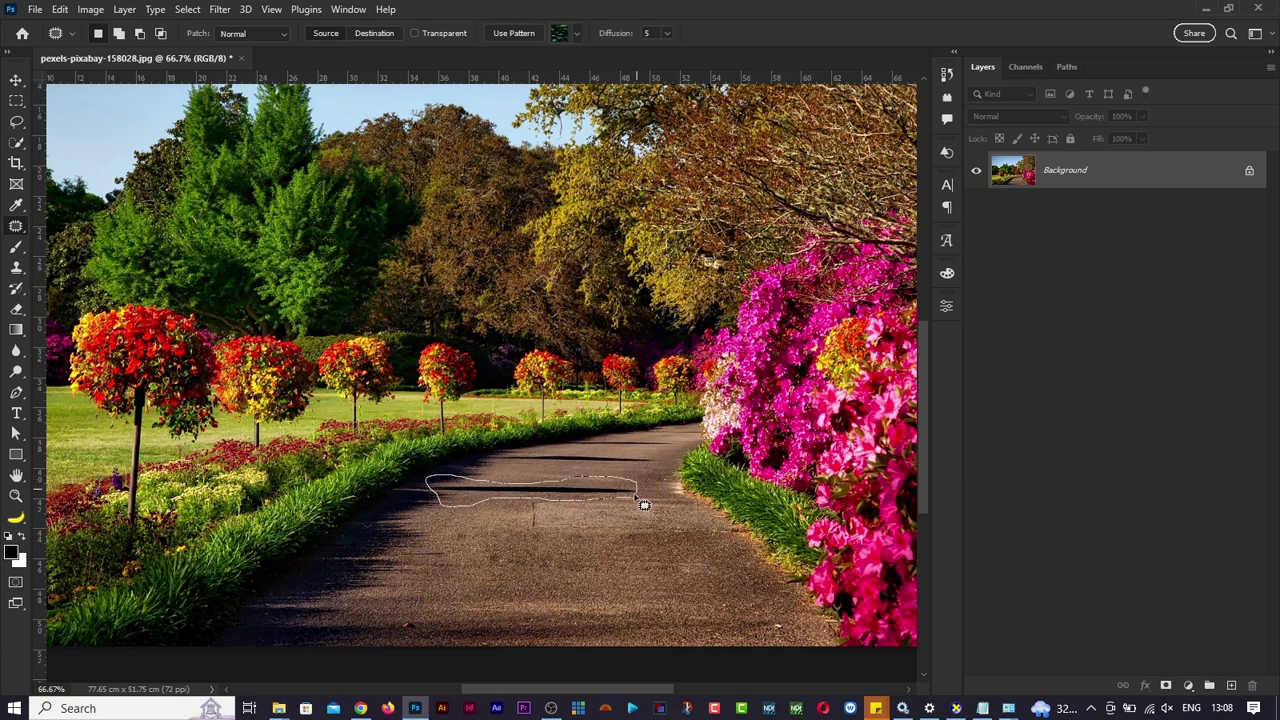
left_click_drag(644, 505, 640, 500)
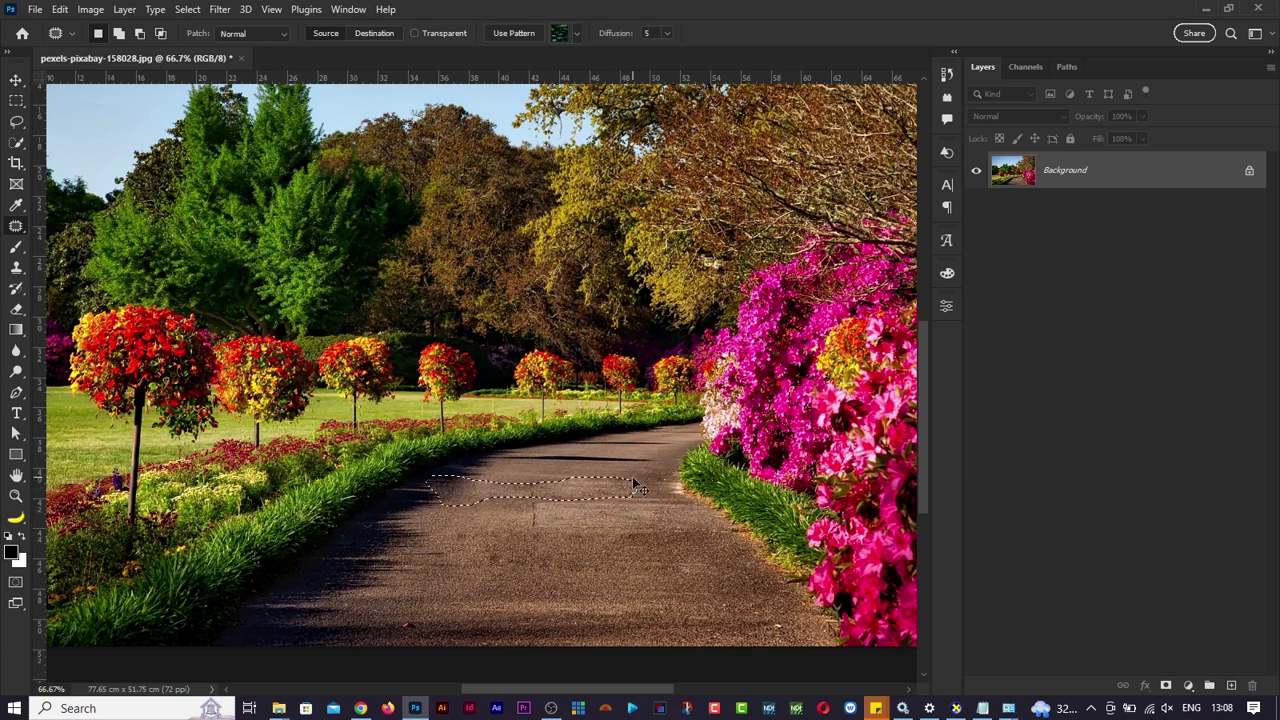
Patch out the farthest thin shadow band on the path and clear the selection.
left_click(609, 449)
left_click_drag(607, 455, 538, 458)
mouse_move(613, 488)
left_mouse_down()
mouse_move(672, 462)
mouse_move(660, 460)
left_mouse_up()
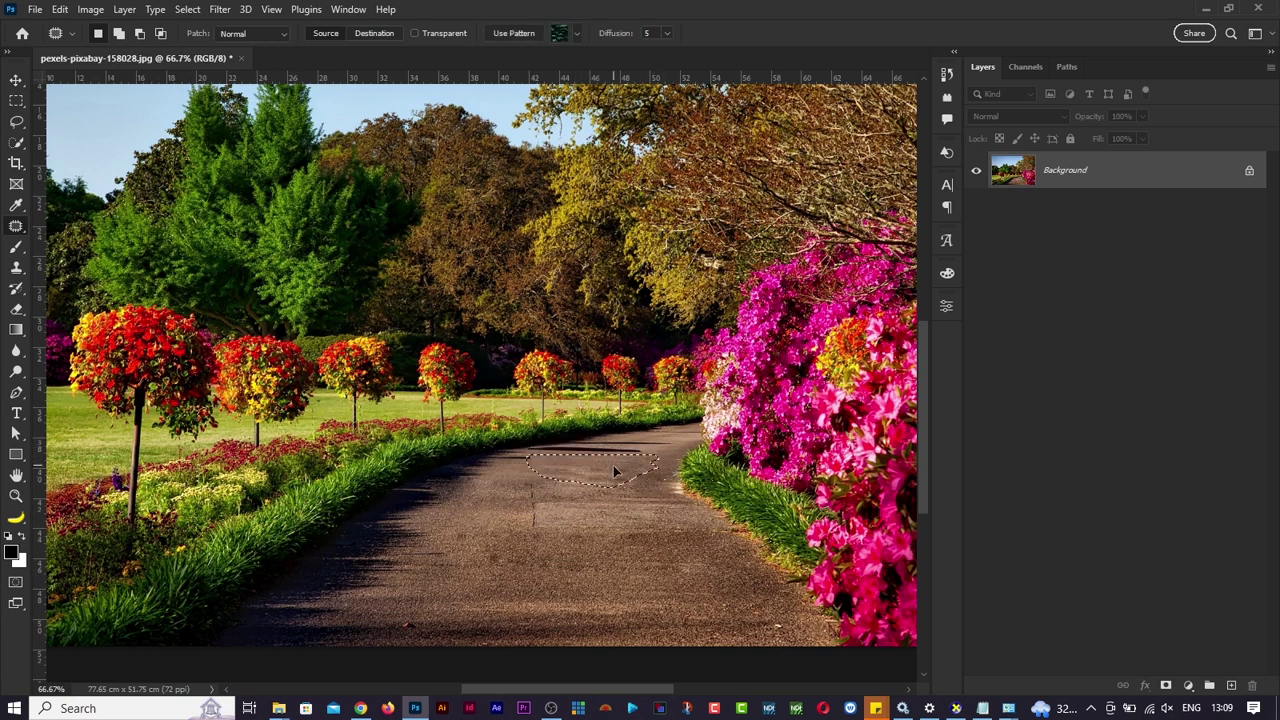
left_click(620, 516)
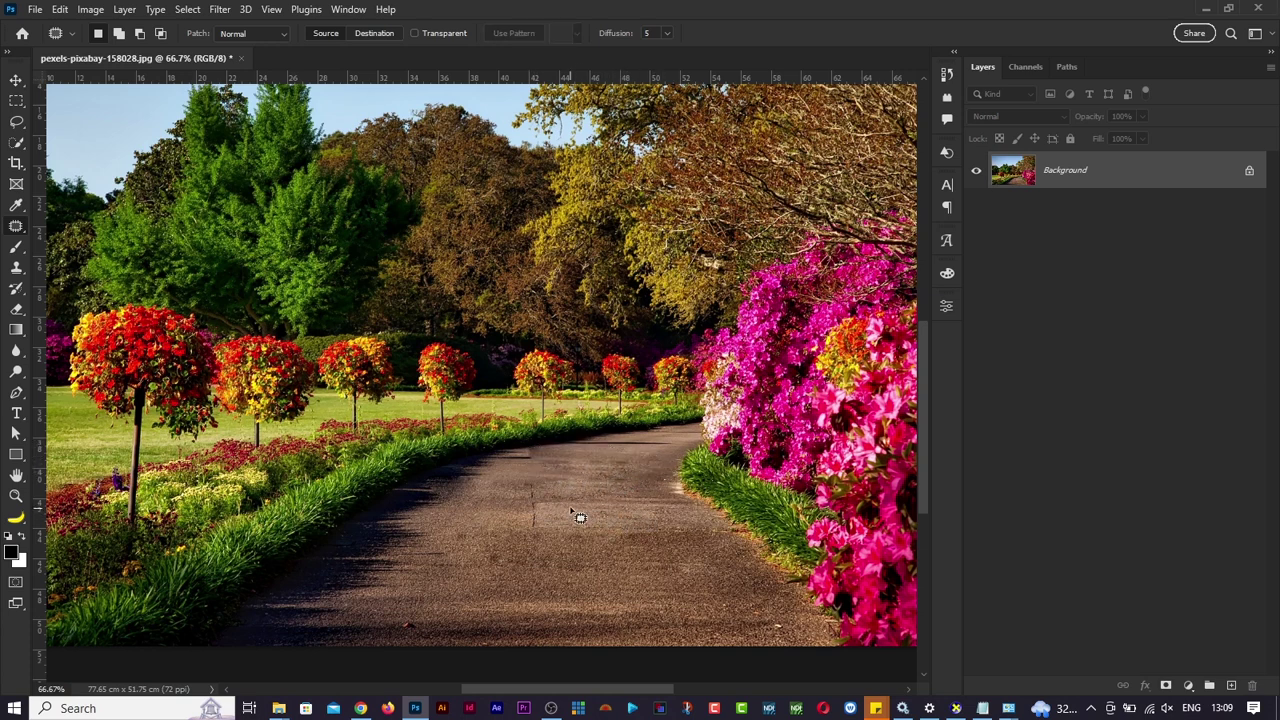
Patch out the short vertical crack in the path and the leftover dark mark near its far grass edge.
mouse_move(545, 547)
left_mouse_down()
mouse_move(541, 504)
mouse_move(516, 514)
mouse_move(528, 482)
left_mouse_up()
left_click(538, 455)
left_click_drag(511, 472, 535, 452)
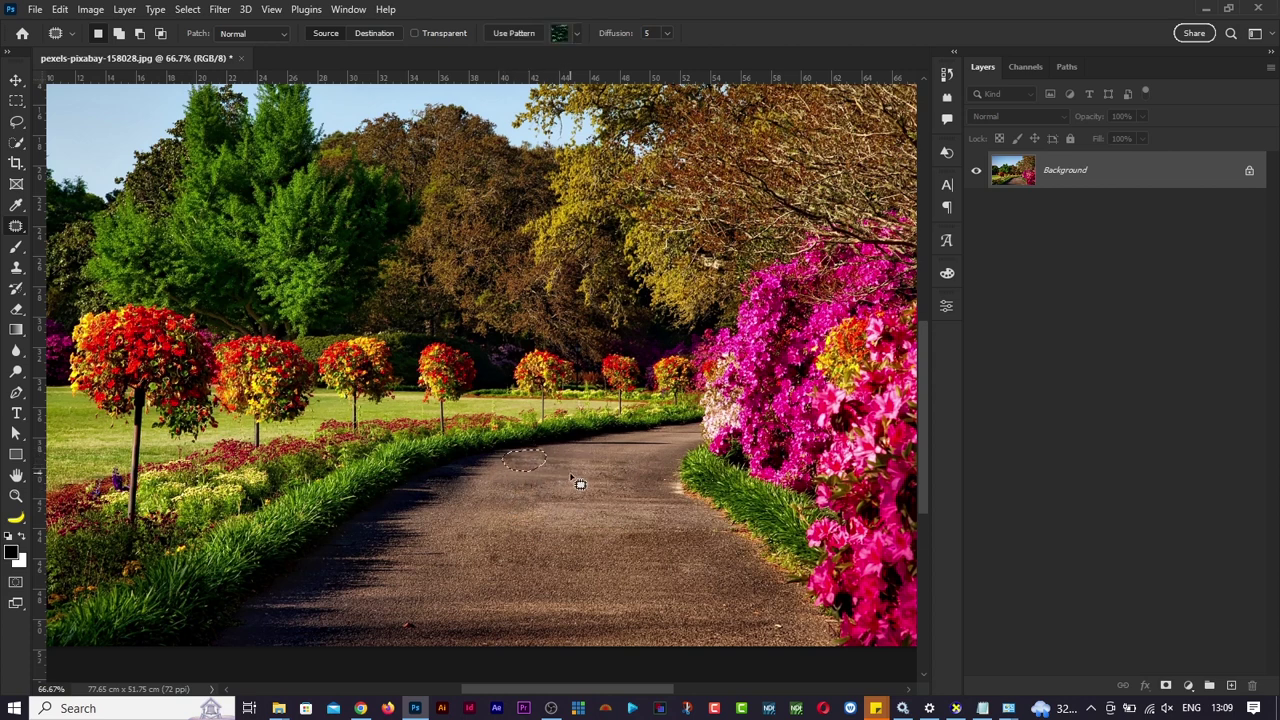
Clear the selection and compare the garden photo's original state with its latest patched state in the history.
left_click(578, 485)
scroll(582, 597, "down", 2)
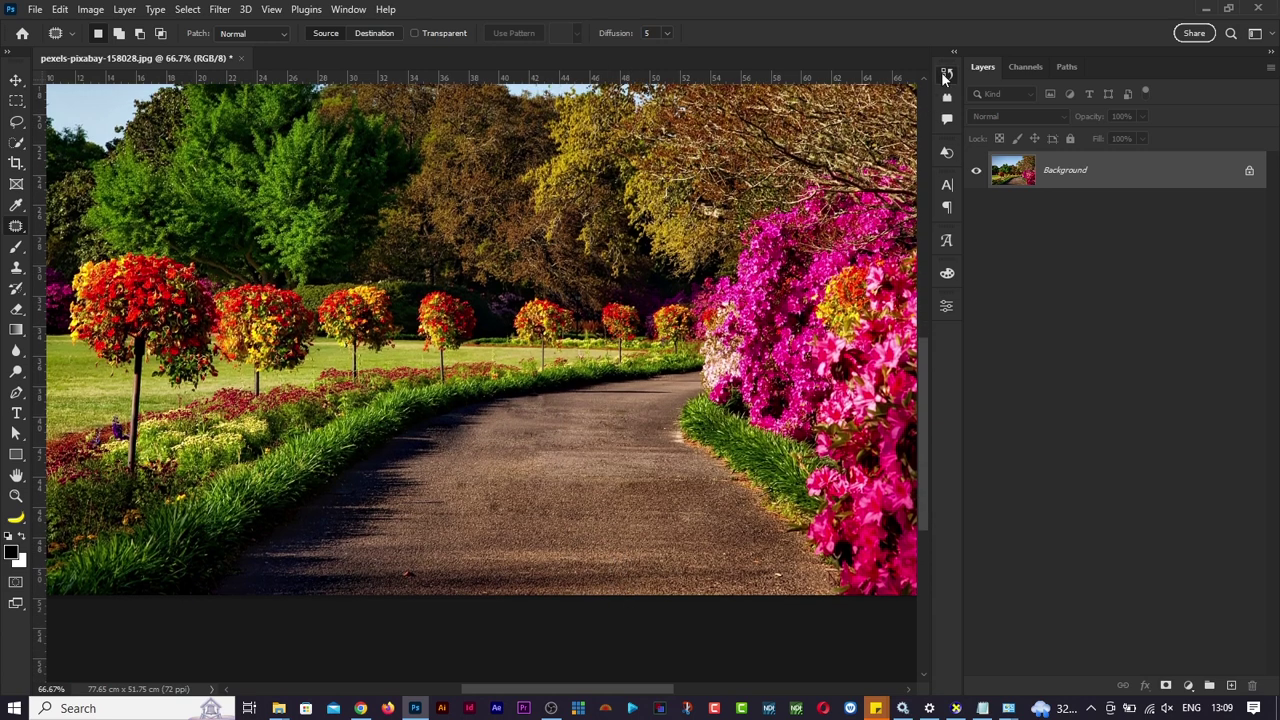
left_click(946, 76)
left_click(857, 101)
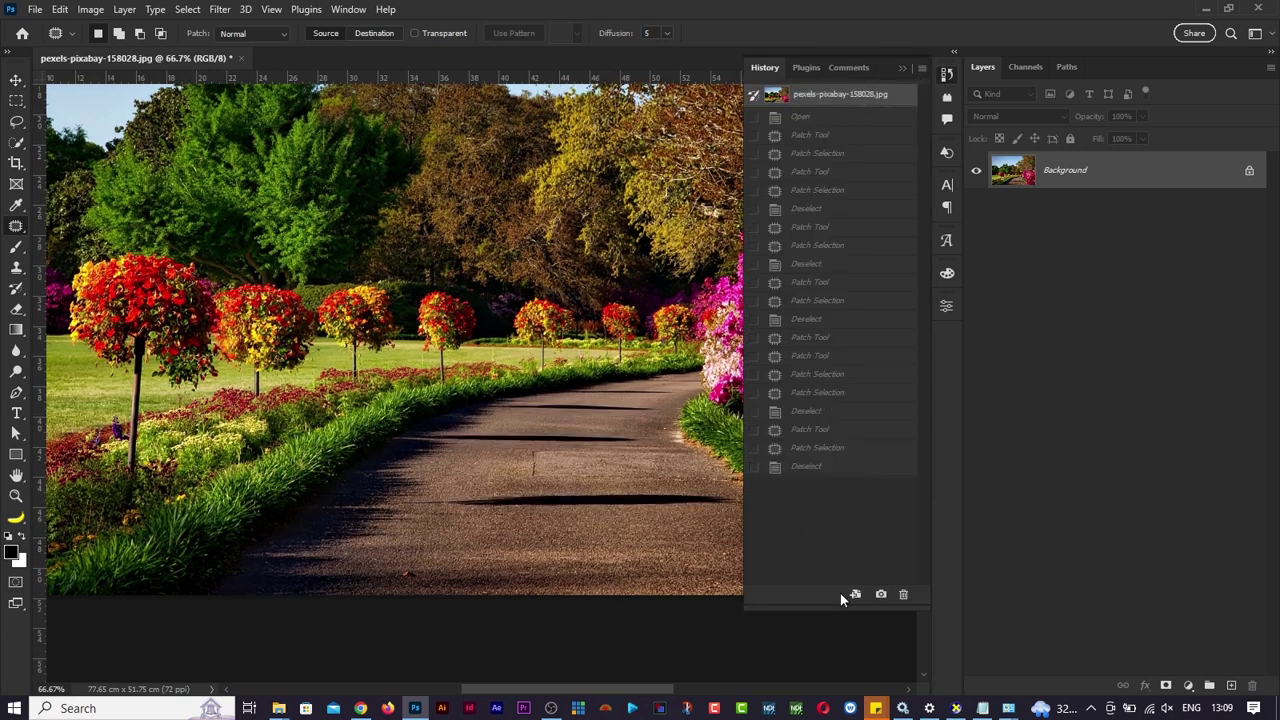
left_click(832, 467)
left_click(946, 76)
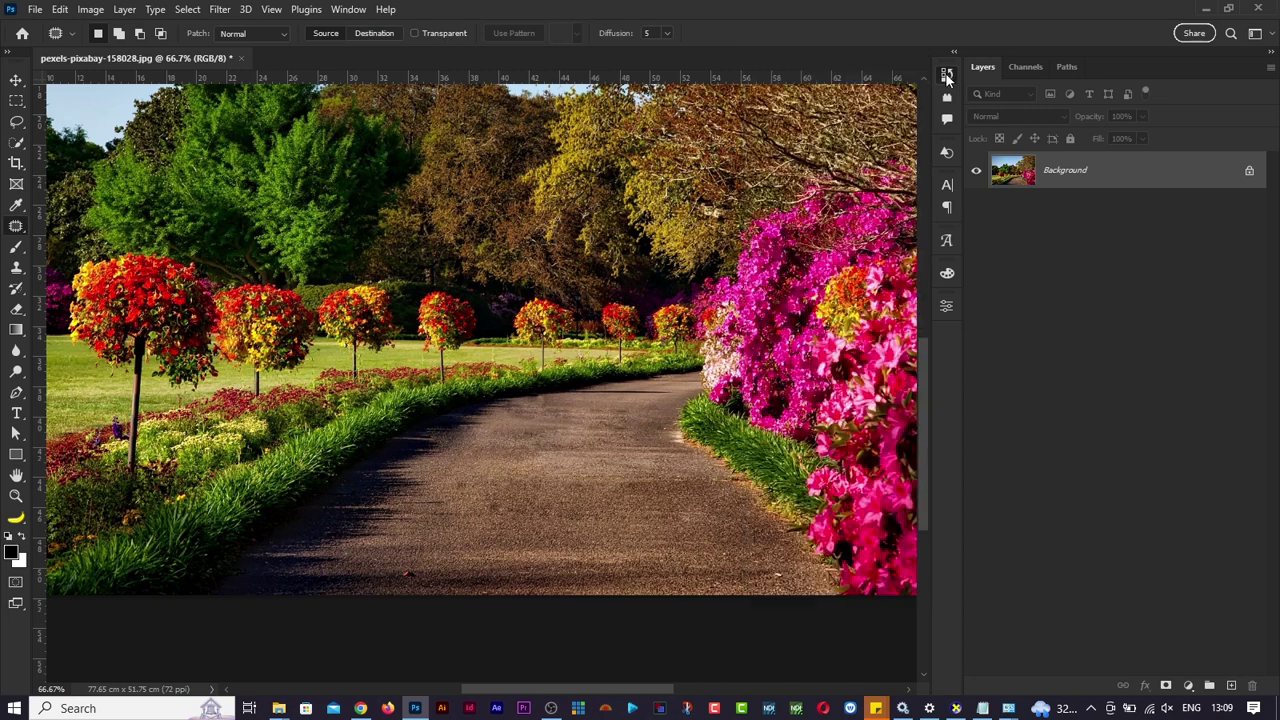
Switch from the Patch tool to the Clone Stamp tool, keeping the garden photo open.
key("ctrl+w")
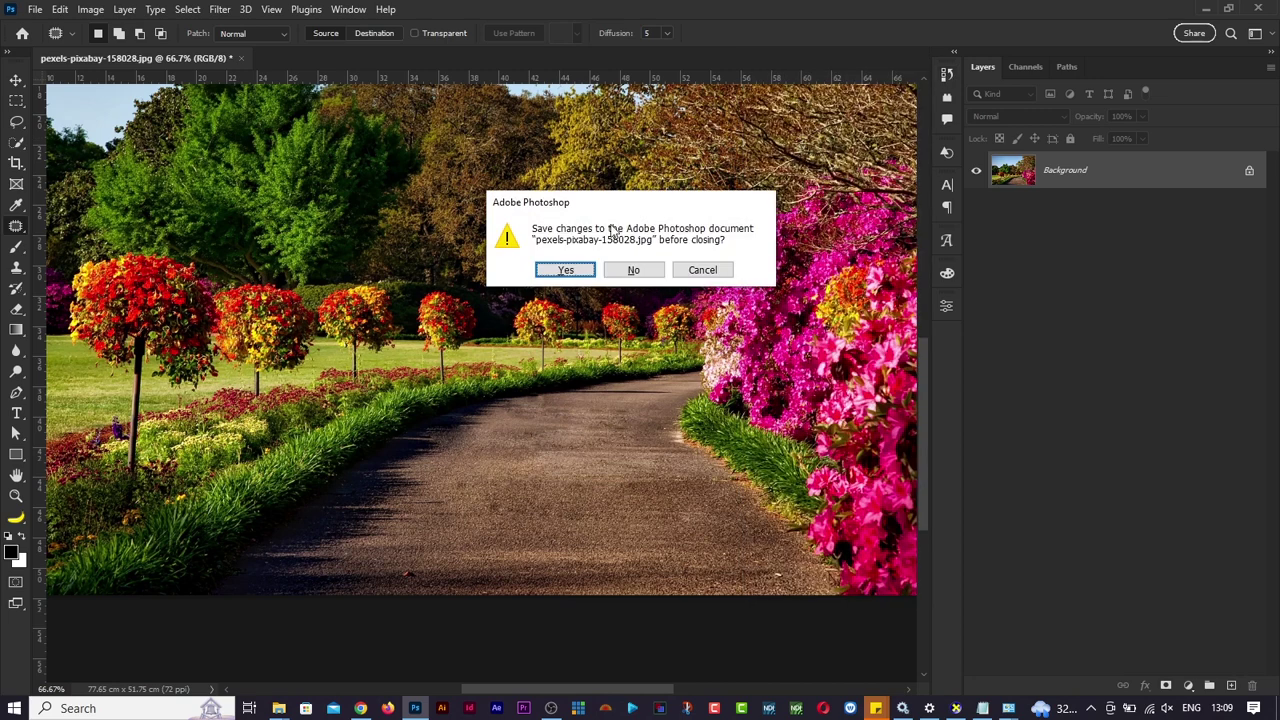
left_click(698, 266)
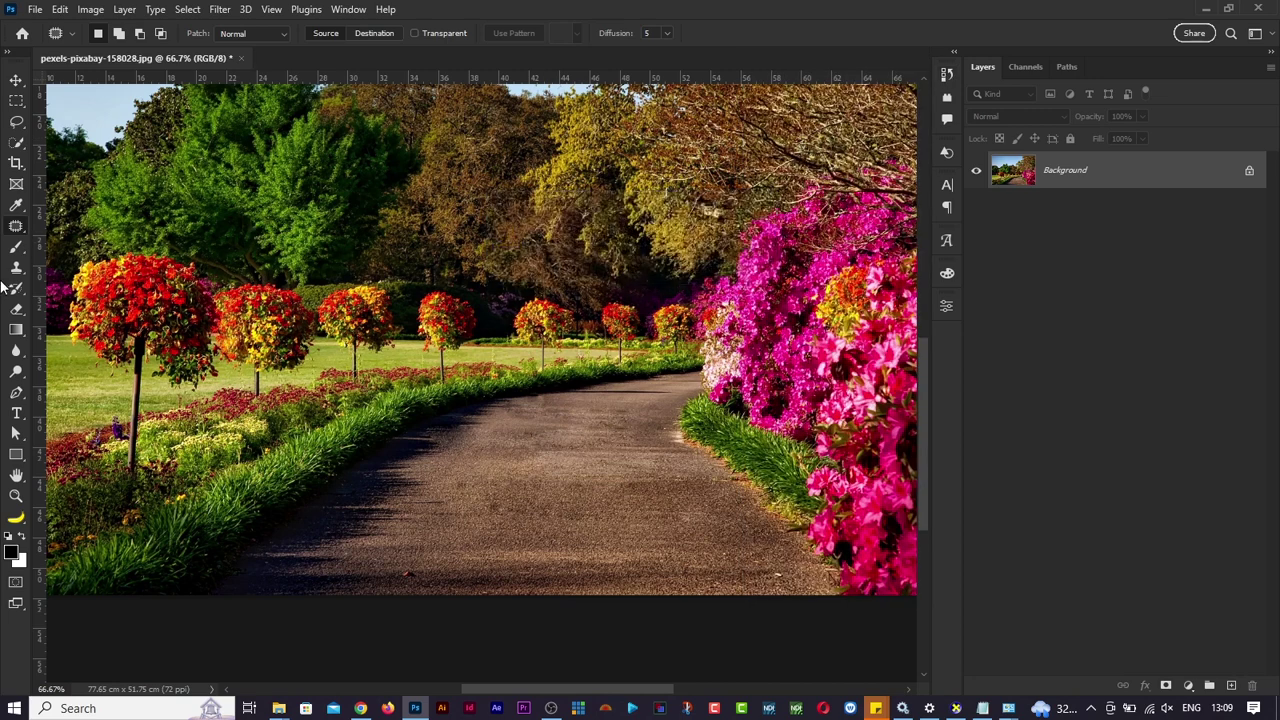
right_click(15, 230)
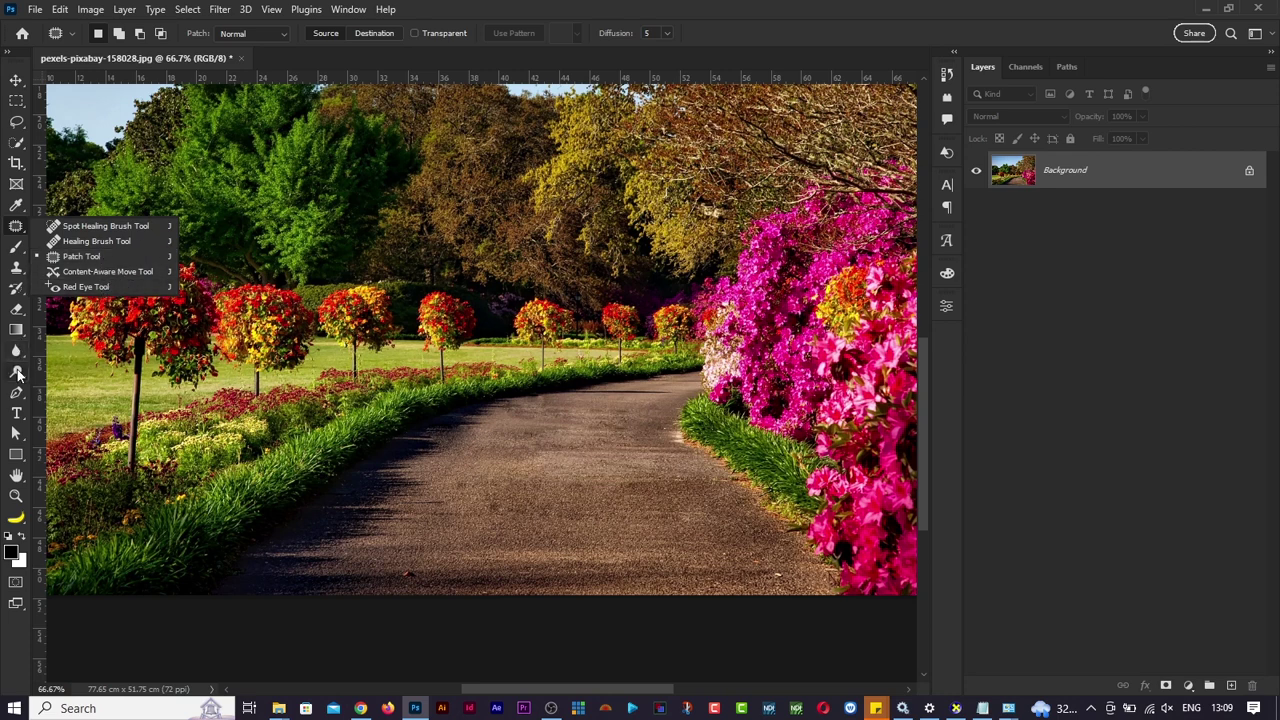
key("s")
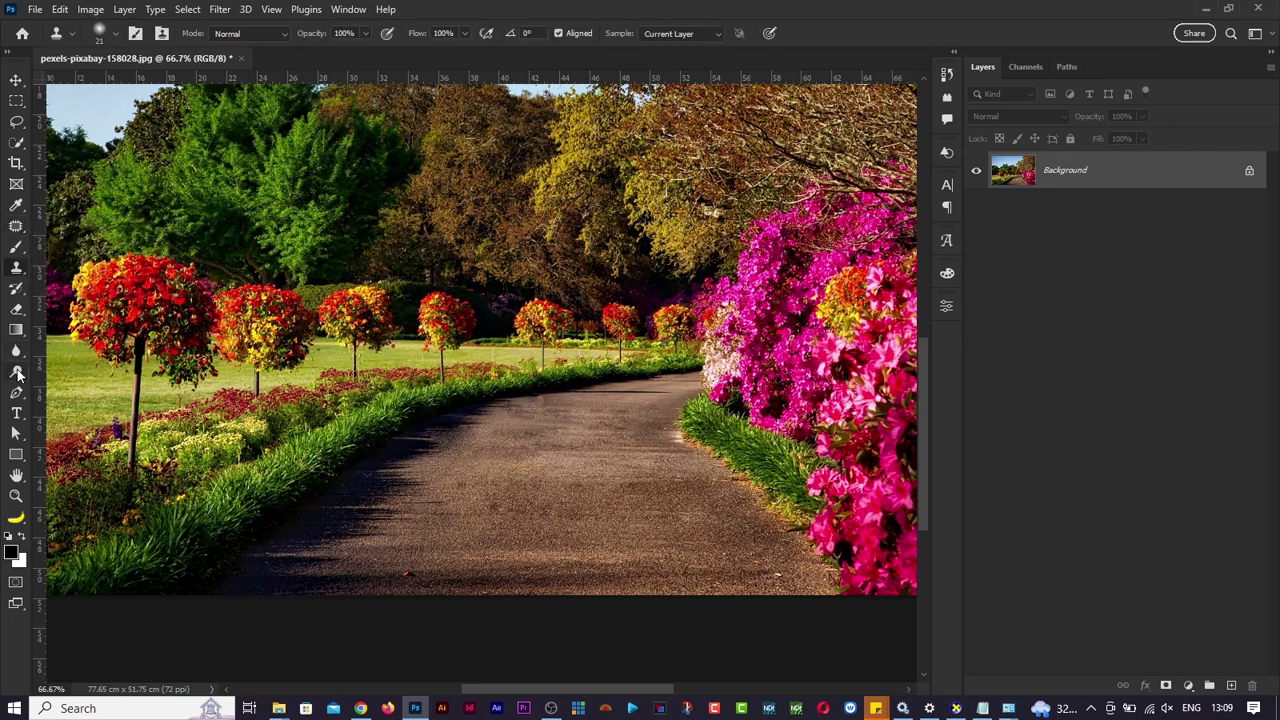
right_click(20, 268)
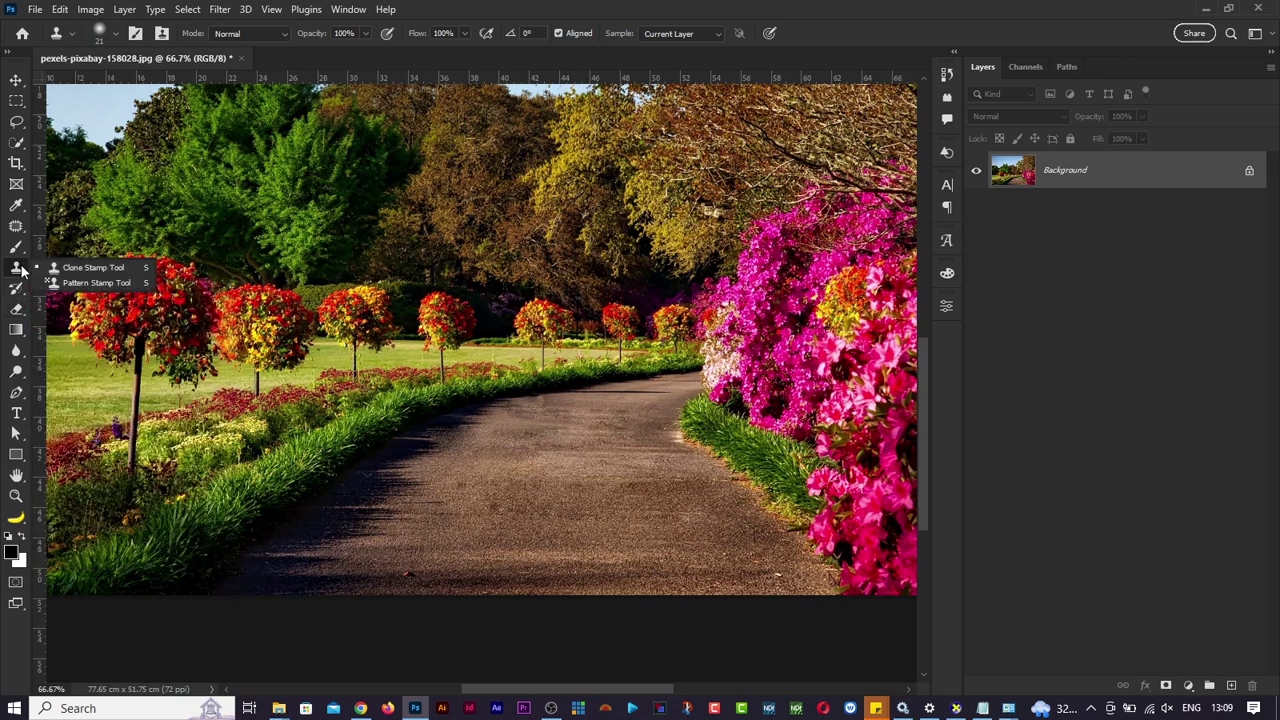
left_click(97, 269)
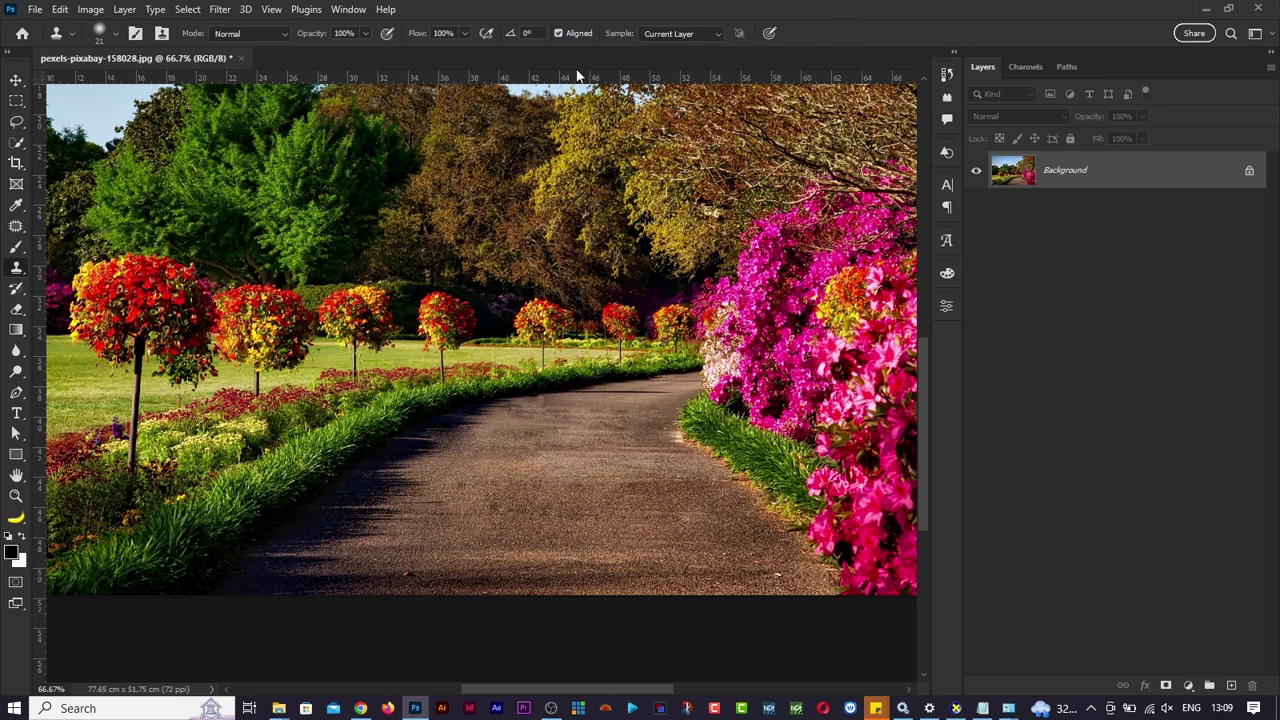
Close the garden photo without saving and open the ripped jeans image 61xf6cgq-cL._AC_UF1000,1000_QL80_.jpg from the New folder.
left_click(241, 58)
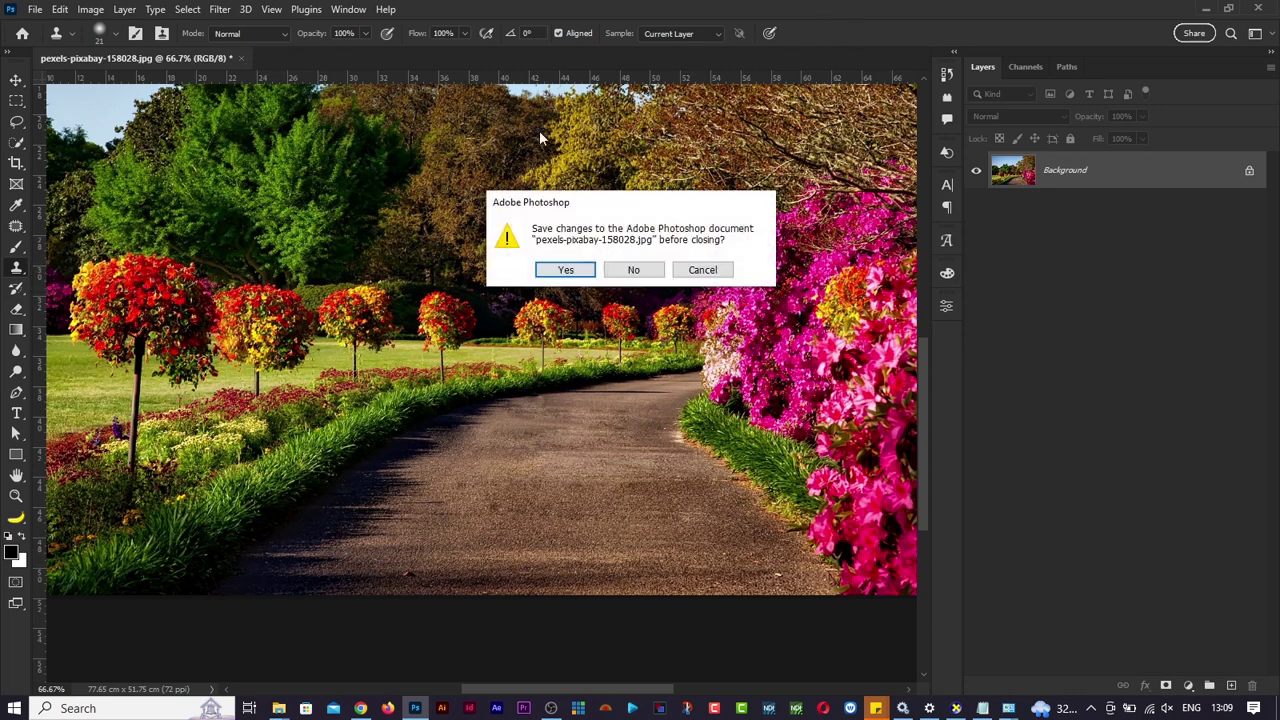
key("n")
key("alt+Tab")
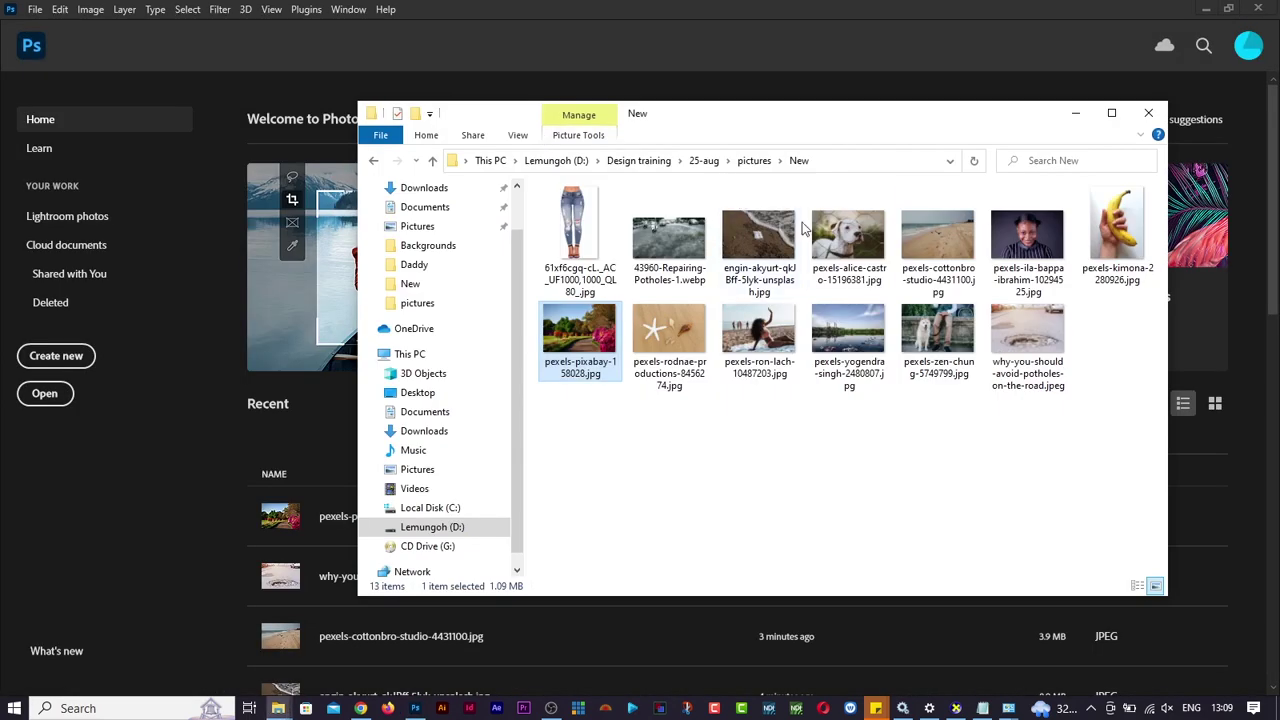
left_click_drag(578, 240, 278, 314)
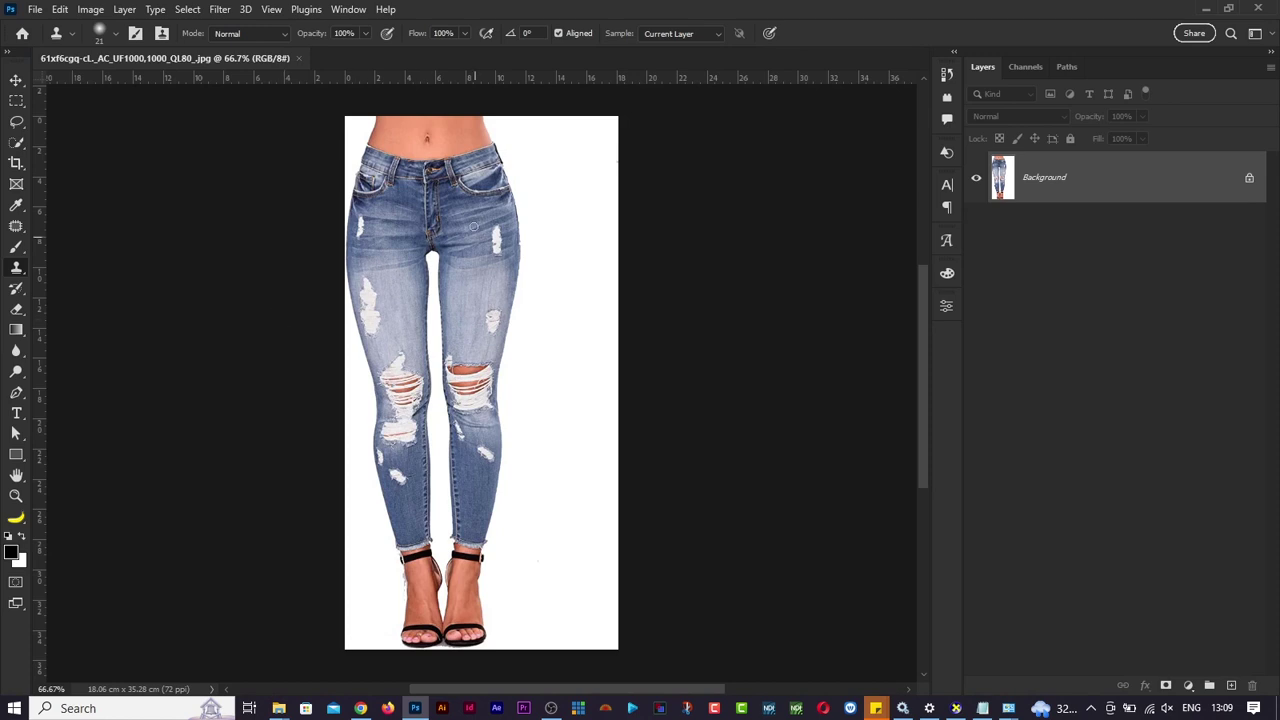
Patch the small white rip on the right-hand upper thigh with clean denim and clear the selection.
key("j")
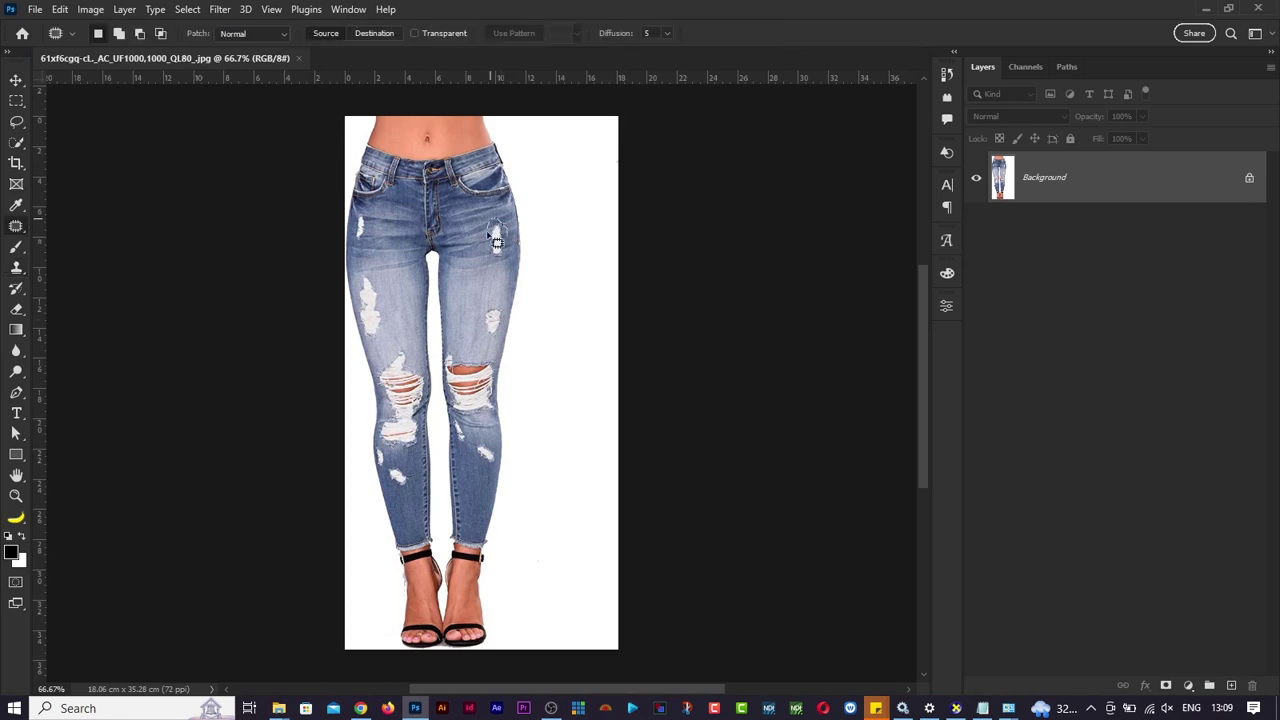
mouse_move(489, 236)
left_mouse_down()
mouse_move(501, 265)
mouse_move(503, 246)
mouse_move(494, 284)
left_mouse_up()
key("ctrl+d")
left_click_drag(523, 248, 521, 249)
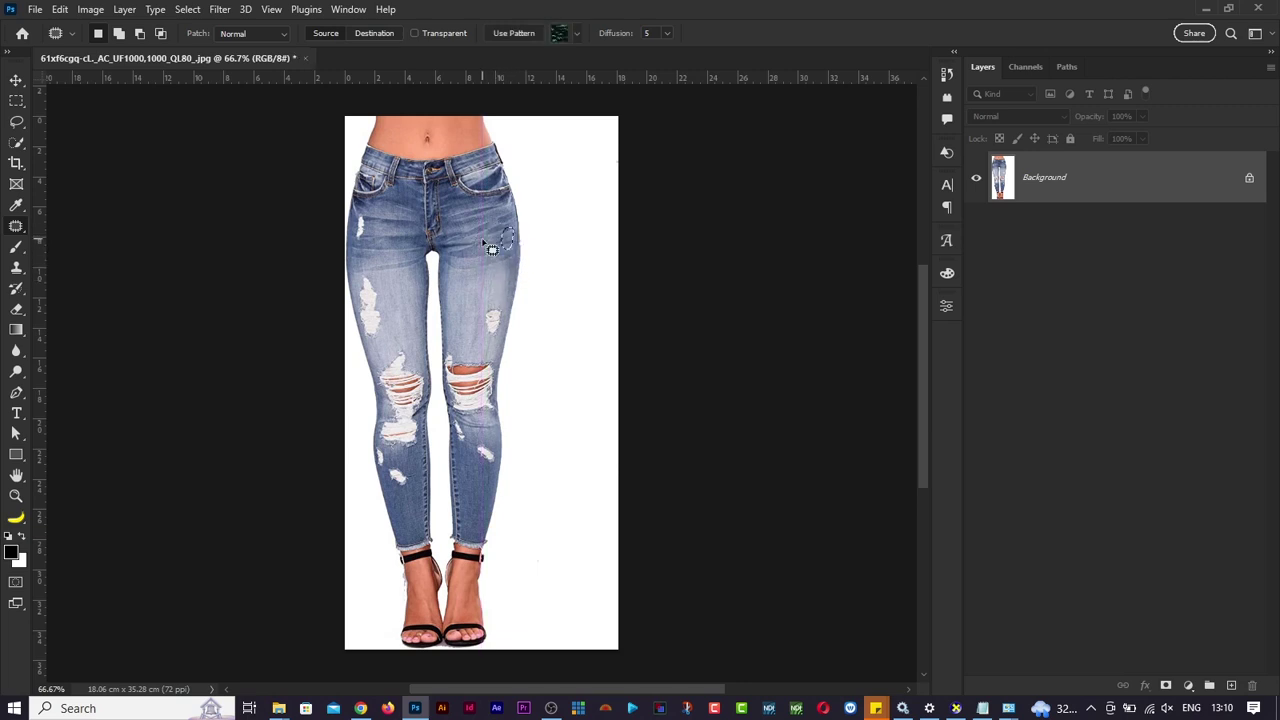
key("ctrl+d")
key("ctrl+plus")
key("ctrl+plus")
scroll(597, 241, "up", 5)
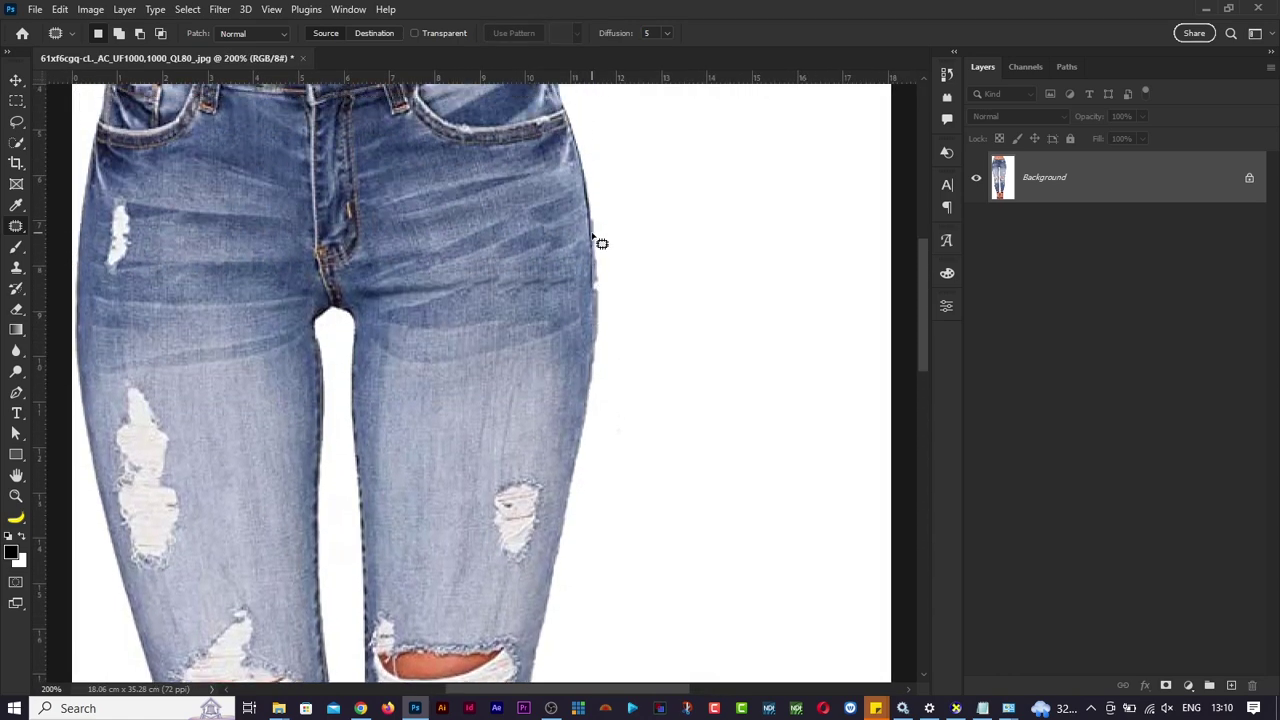
Undo the patching on the right-hand upper thigh back to the outline around the rip.
key("ctrl+z")
key("ctrl+z")
key("ctrl+z")
key("ctrl+z")
key("ctrl+z")
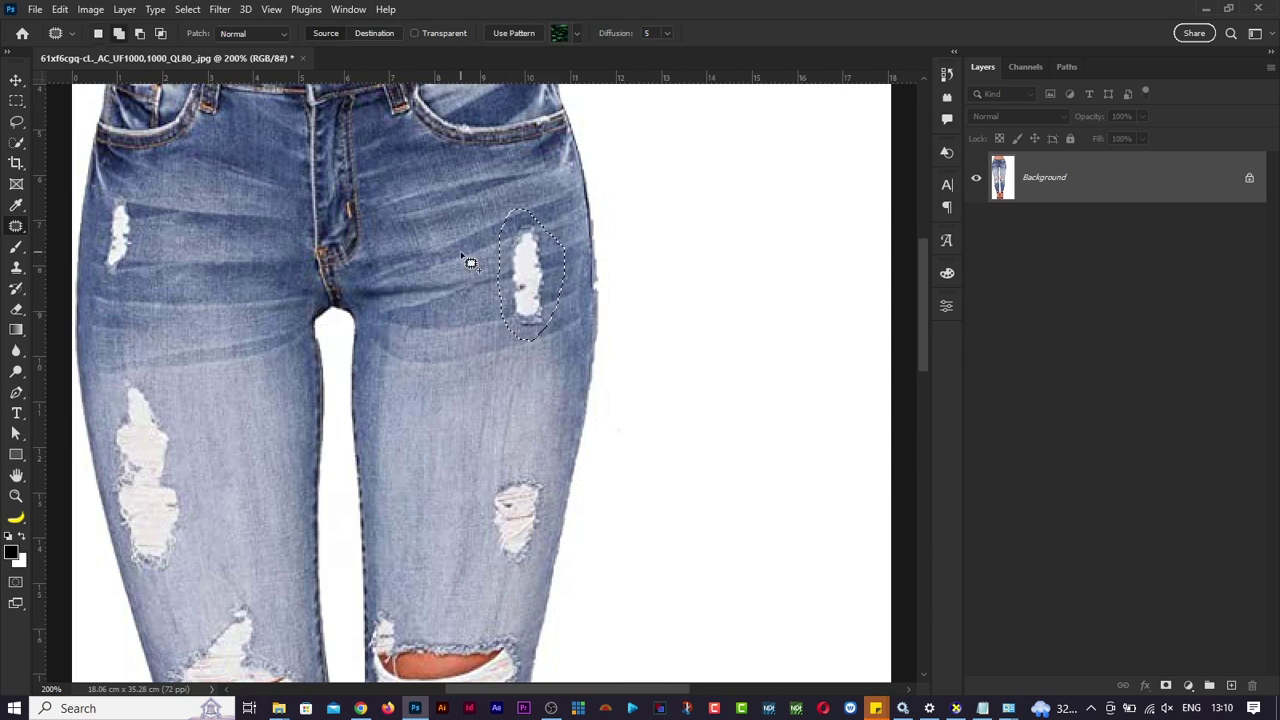
Try to repair the outlined upper-thigh rip with the Healing Brush without sampling a source point.
right_click(16, 226)
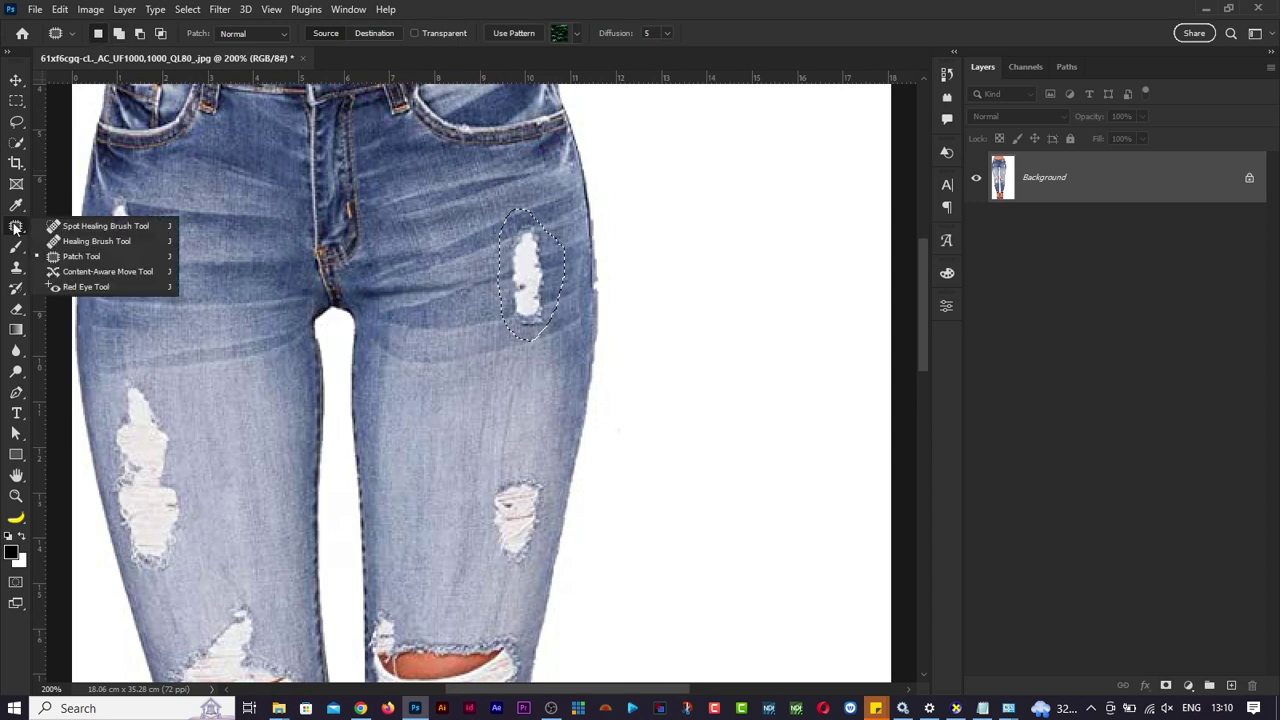
left_click(92, 243)
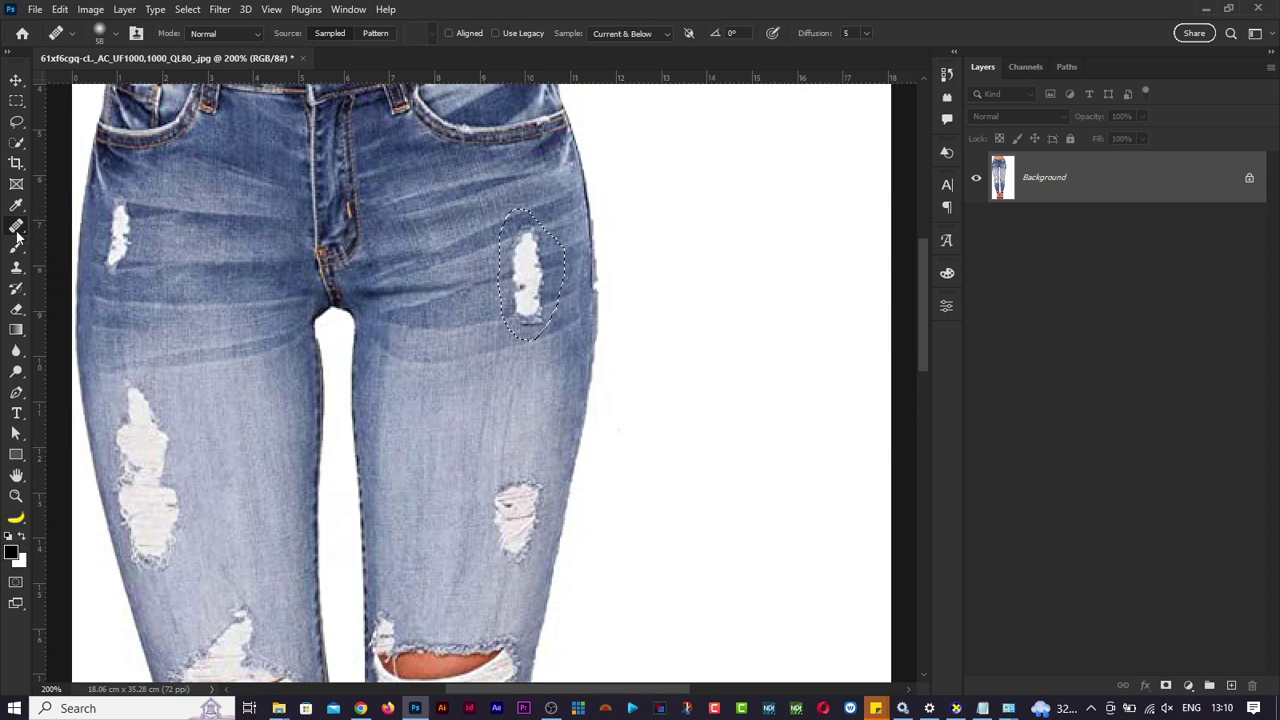
left_click(527, 288)
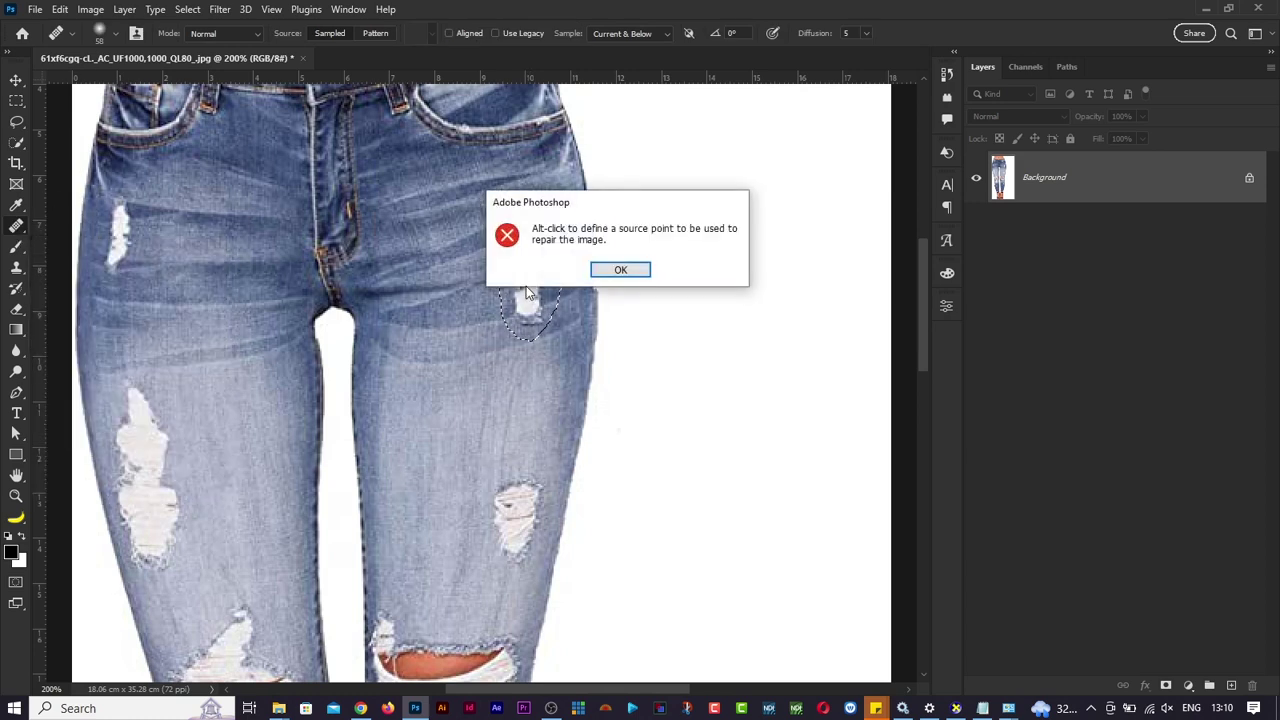
left_click(620, 271)
Clear the selection and paint out the right-hand upper-thigh rip with the Content-Aware Spot Healing Brush.
key("ctrl+d")
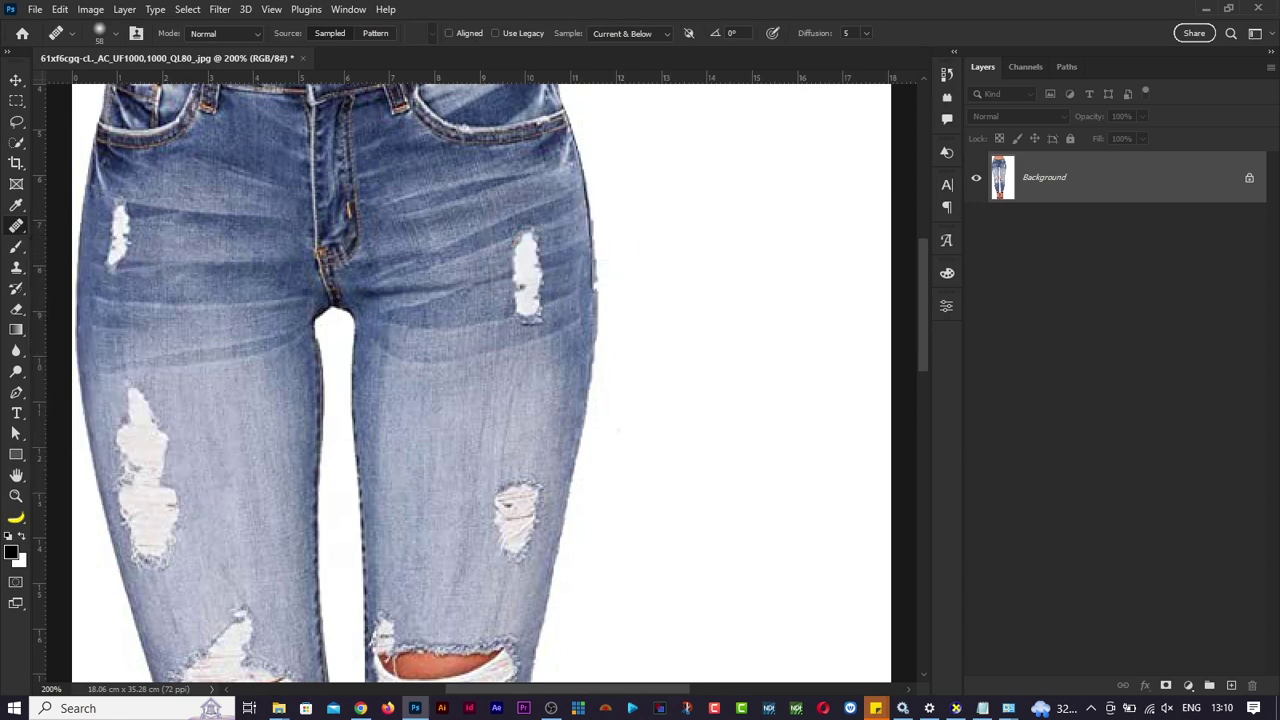
right_click(16, 226)
left_click(60, 226)
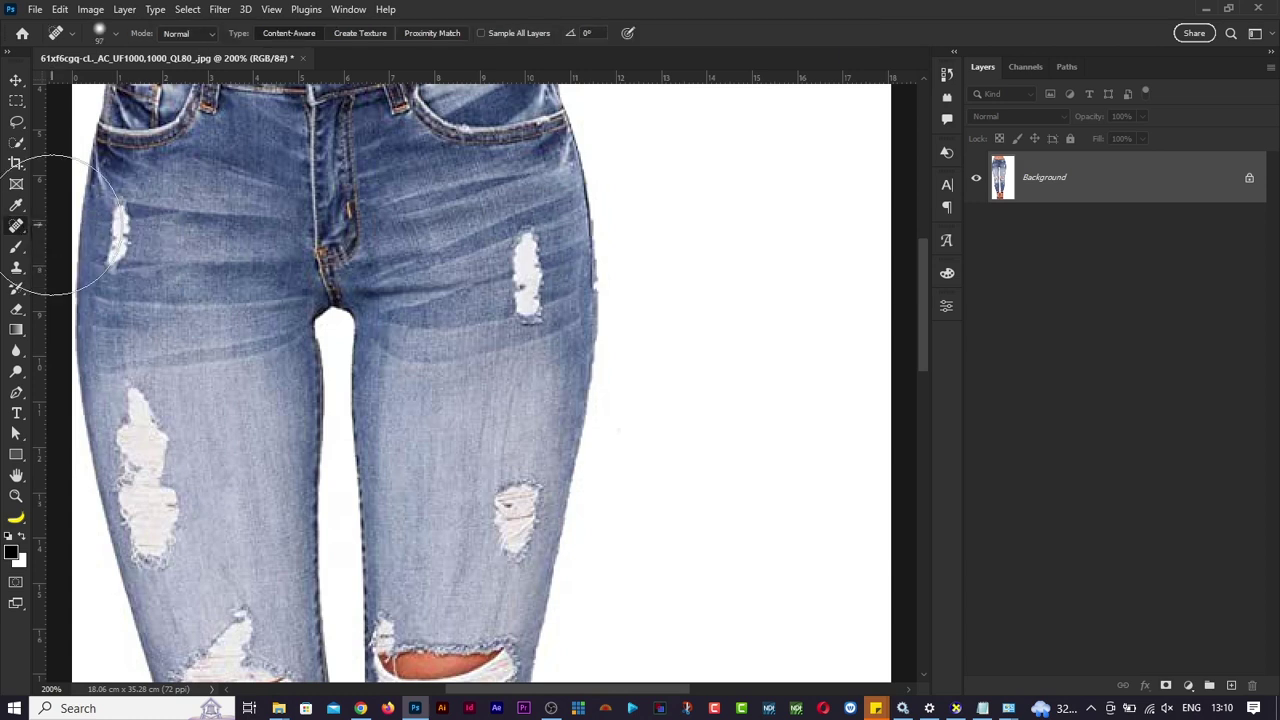
right_click(16, 226)
left_click(59, 228)
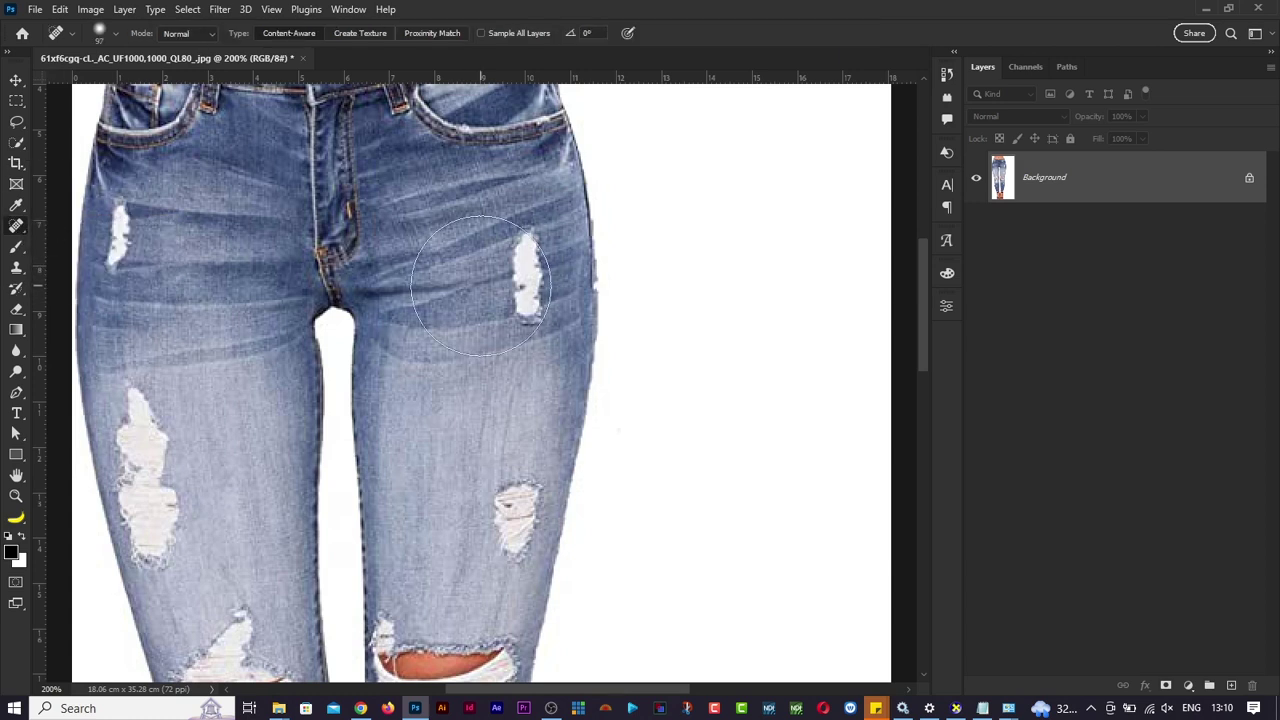
mouse_move(514, 272)
left_mouse_down()
mouse_move(486, 270)
mouse_move(488, 252)
mouse_move(511, 296)
mouse_move(514, 268)
mouse_move(525, 296)
left_mouse_up()
left_click(523, 327)
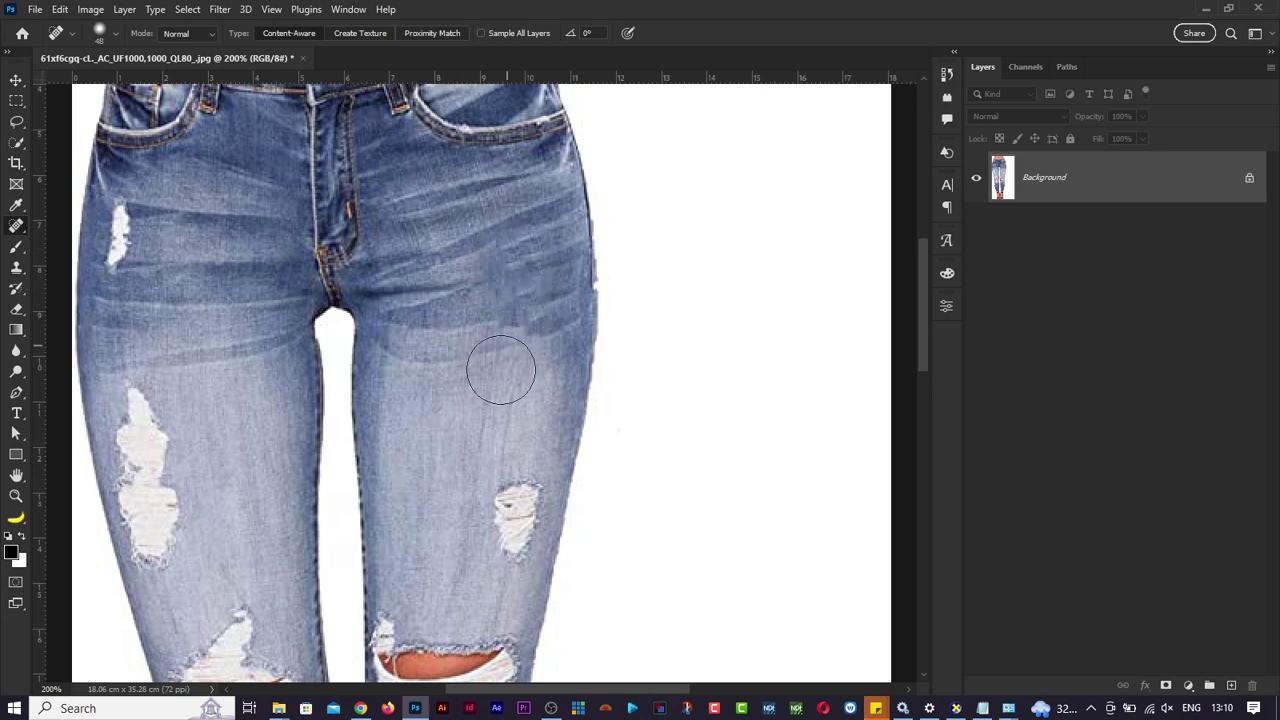
Reduce the Spot Healing Brush to size 38 and paint out the rip on the right-hand mid-thigh.
scroll(497, 404, "down", 2)
right_click(497, 408, "alt")
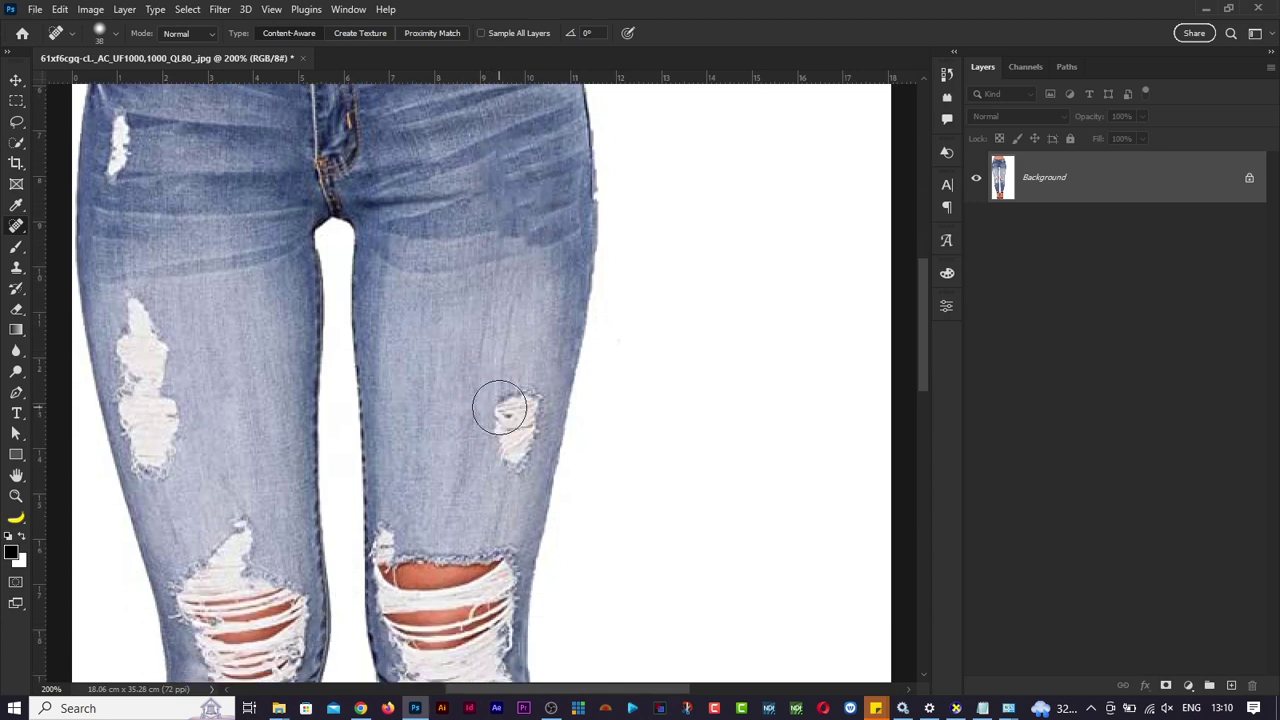
mouse_move(500, 414)
left_mouse_down()
mouse_move(522, 470)
mouse_move(514, 385)
mouse_move(520, 468)
left_mouse_up()
left_click(542, 398)
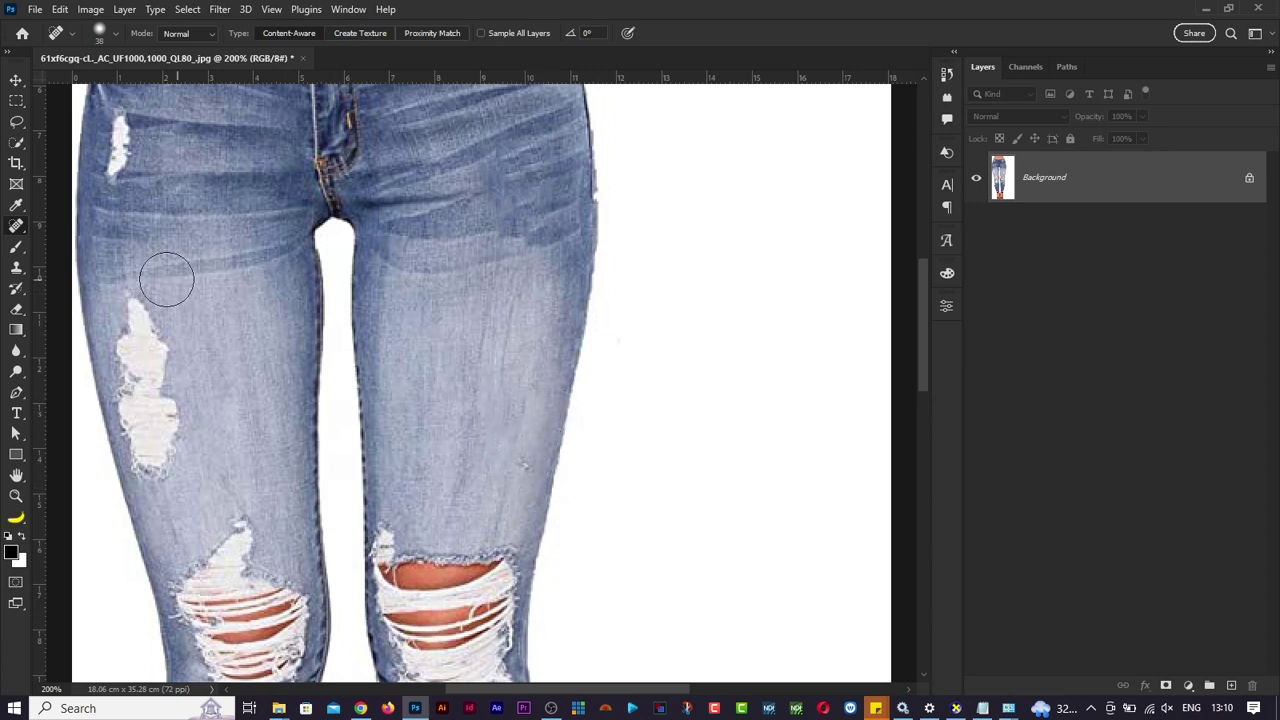
Remove the small rip on the left-hand upper thigh with a size 27 Healing Brush, sampling nearby clean denim.
right_click(17, 229)
left_click(68, 245)
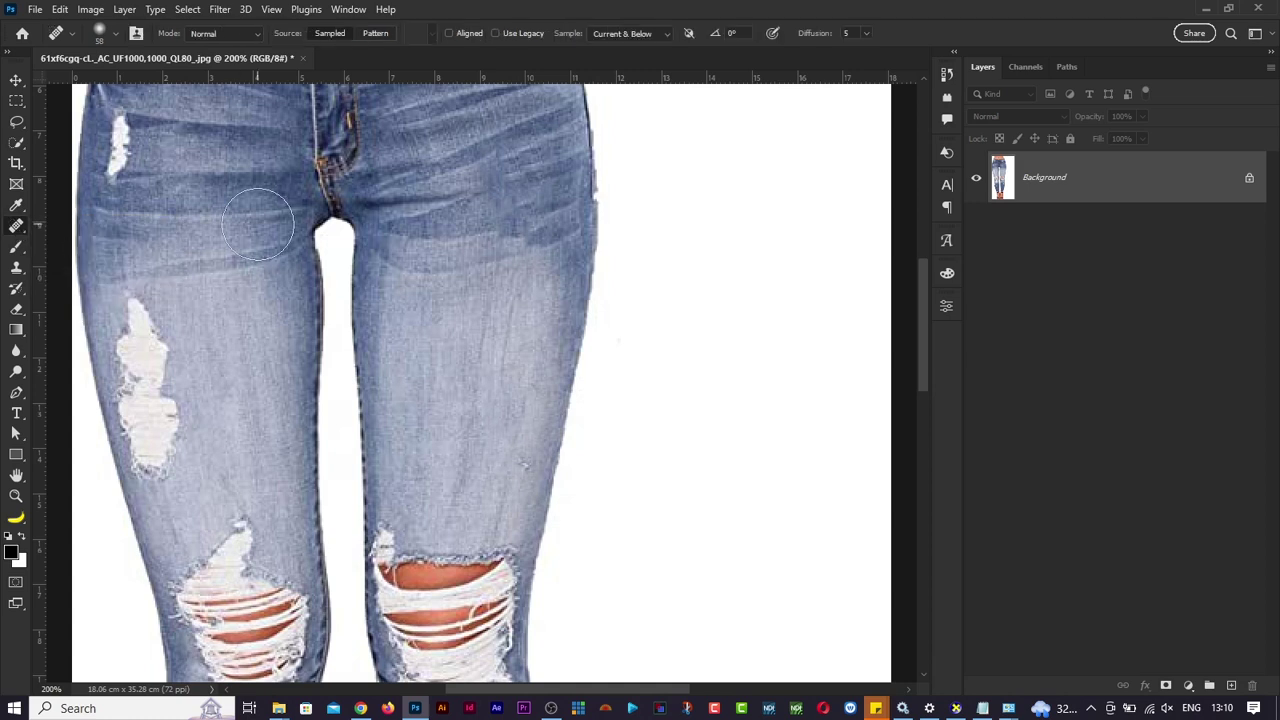
scroll(258, 224, "up", 2)
left_click_drag(258, 224, 222, 230)
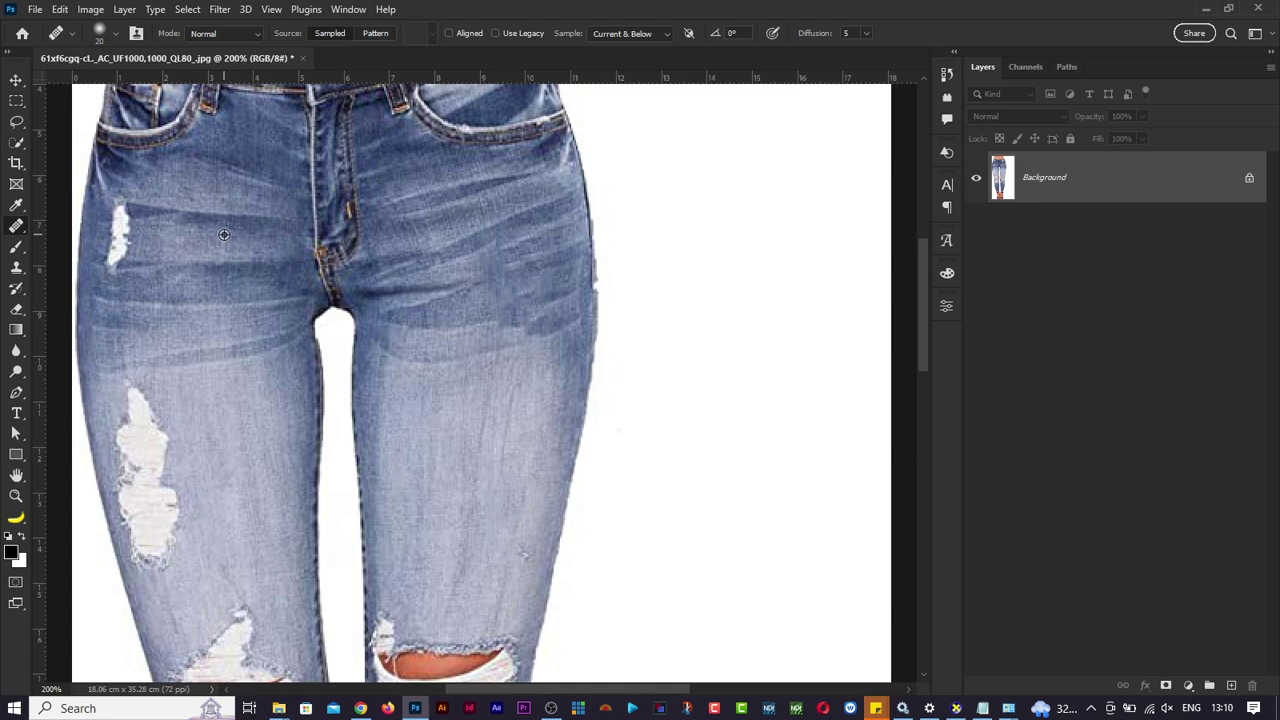
left_click_drag(186, 234, 193, 233)
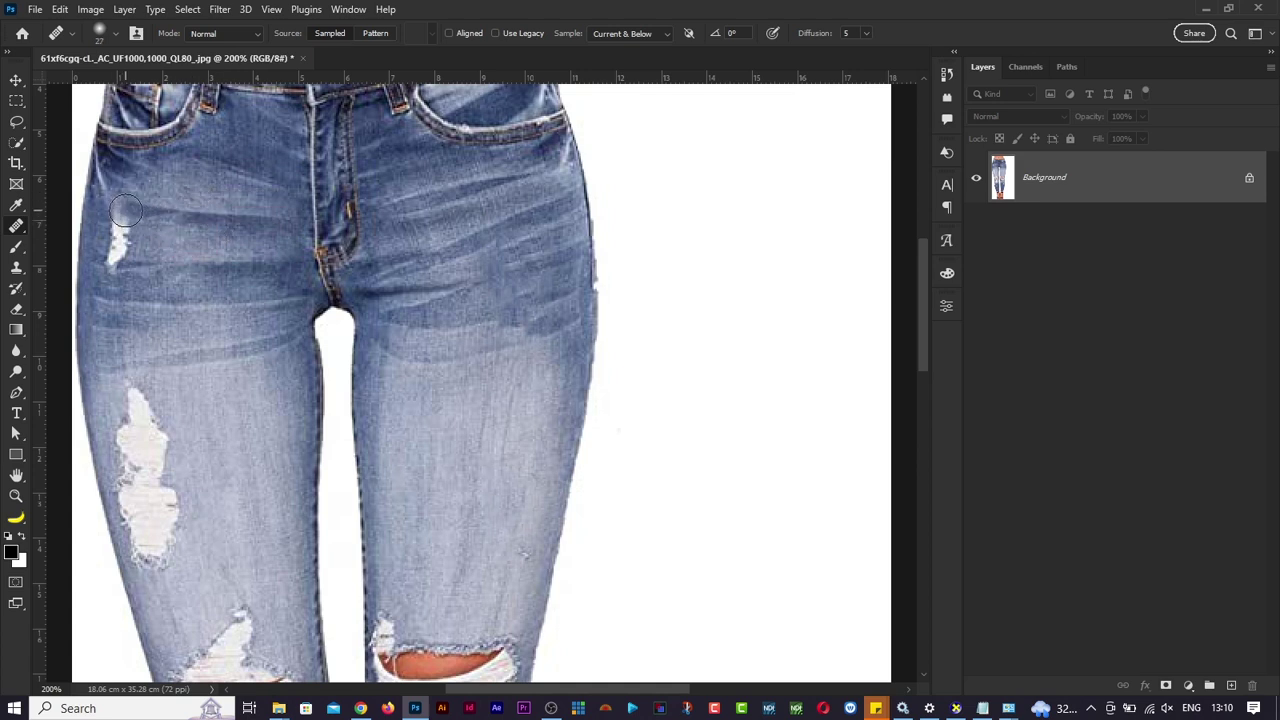
left_click_drag(120, 214, 115, 255)
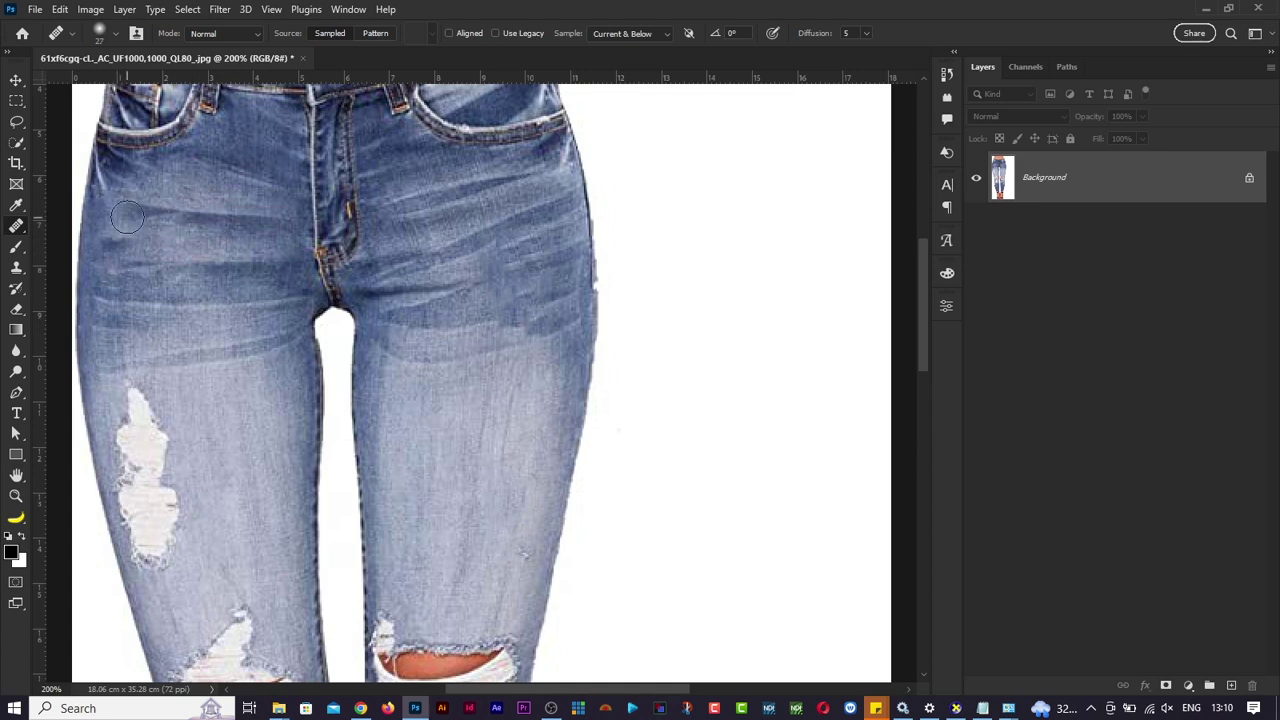
Sample clean denim beside the long rip on the left-hand thigh and paint the rip out with the Healing Brush.
scroll(257, 363, "down", 4)
scroll(257, 363, "left", 2)
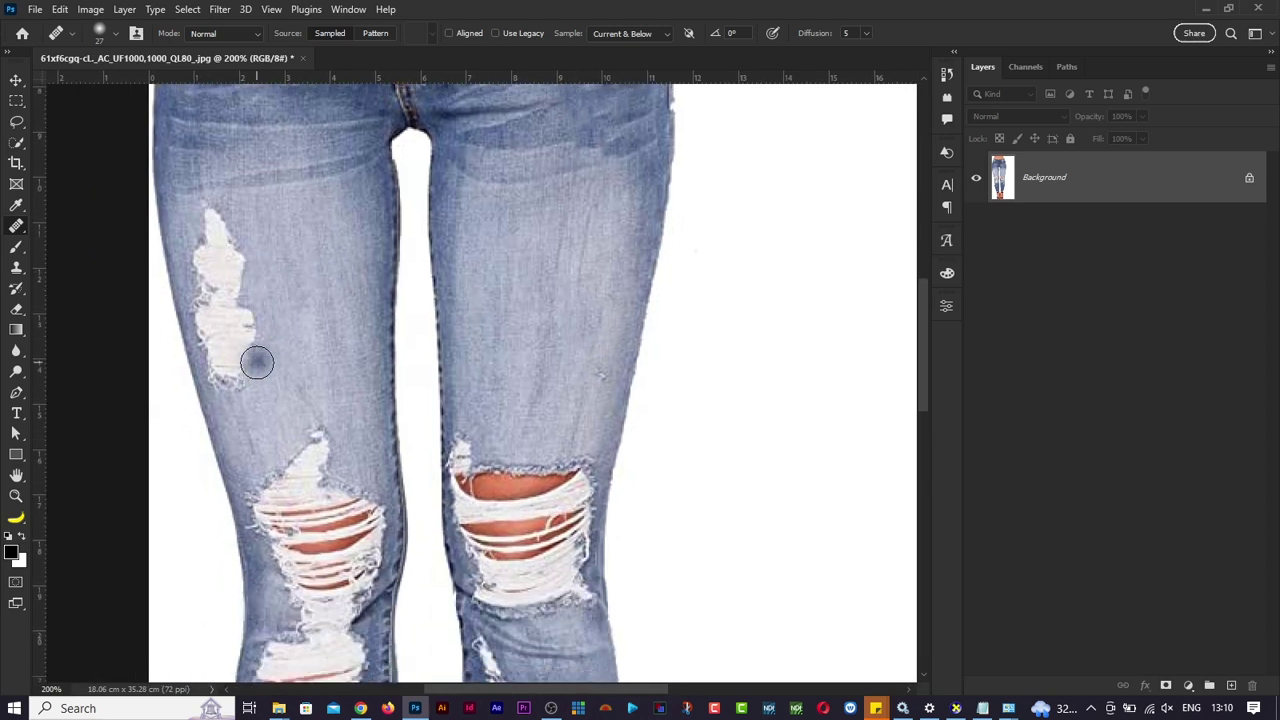
scroll(257, 363, "up", 2)
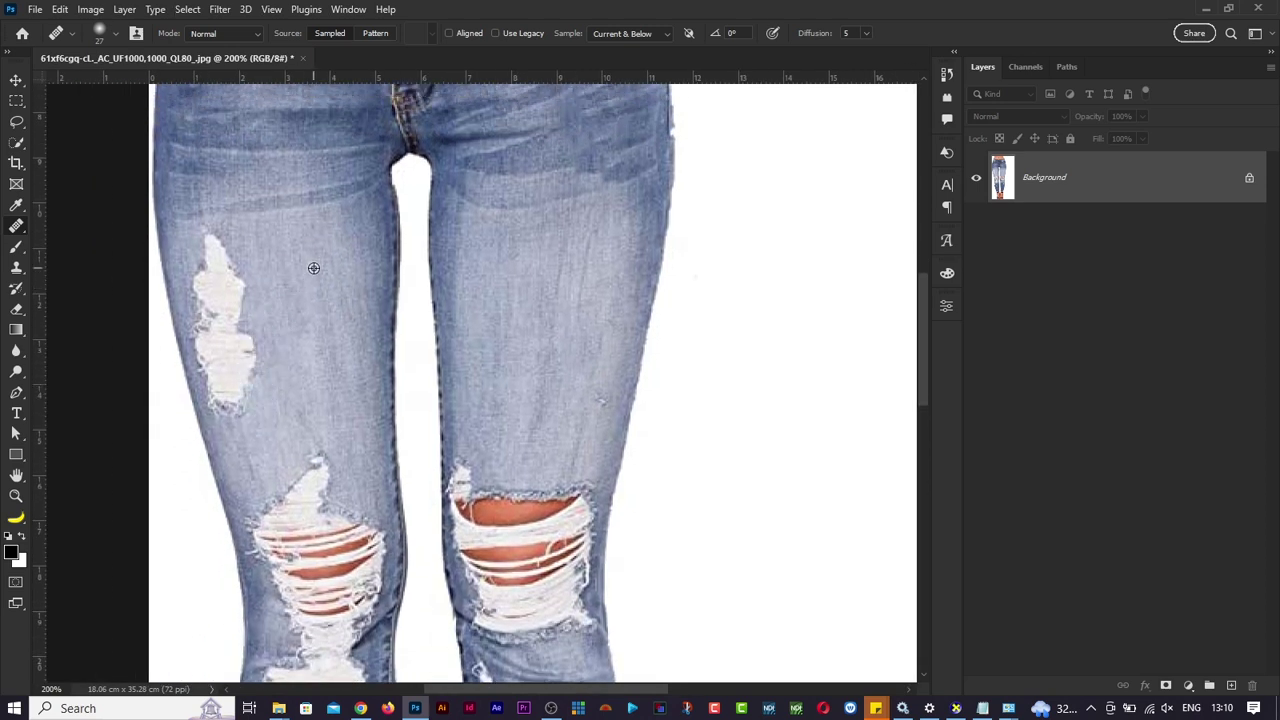
left_click(321, 237, "alt")
right_click(237, 263, "alt")
mouse_move(237, 263)
left_mouse_down()
mouse_move(218, 248)
mouse_move(238, 287)
mouse_move(222, 282)
mouse_move(212, 331)
mouse_move(223, 366)
mouse_move(209, 340)
mouse_move(217, 398)
left_mouse_up()
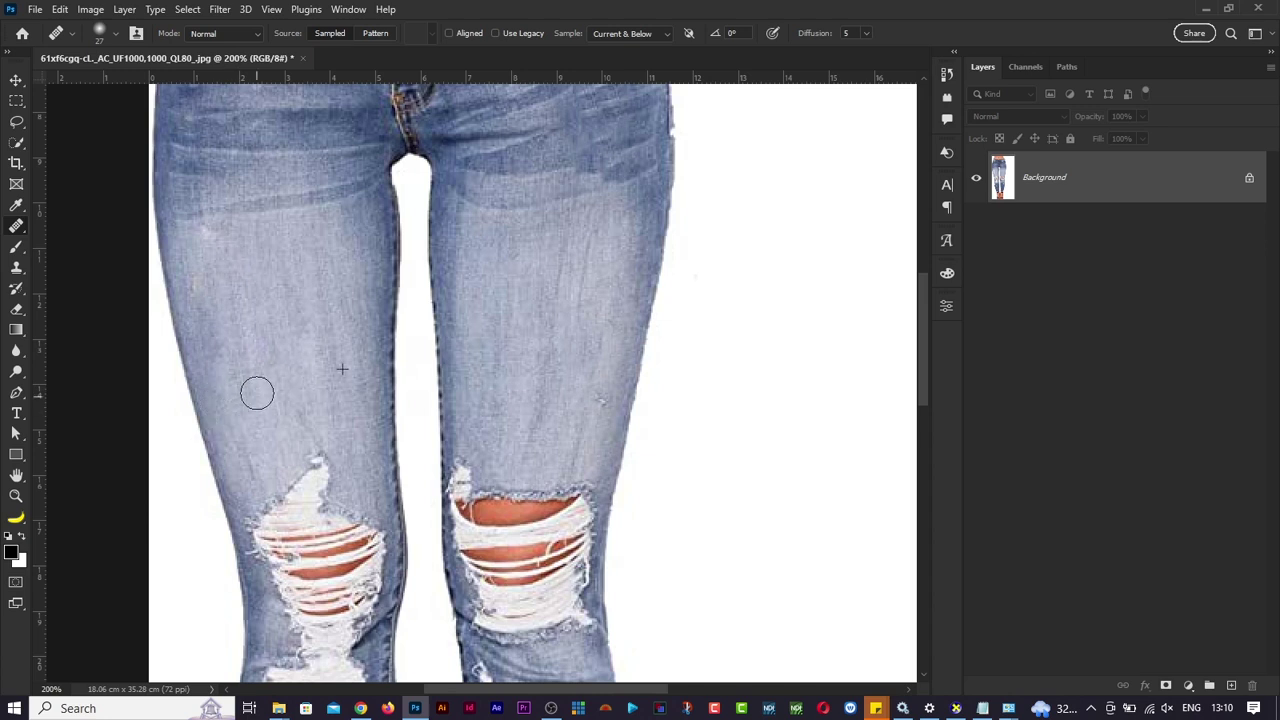
Remove the two small rips below the knee on the right-hand leg with the Patch tool, using clean denim from lower down.
scroll(349, 373, "down", 3)
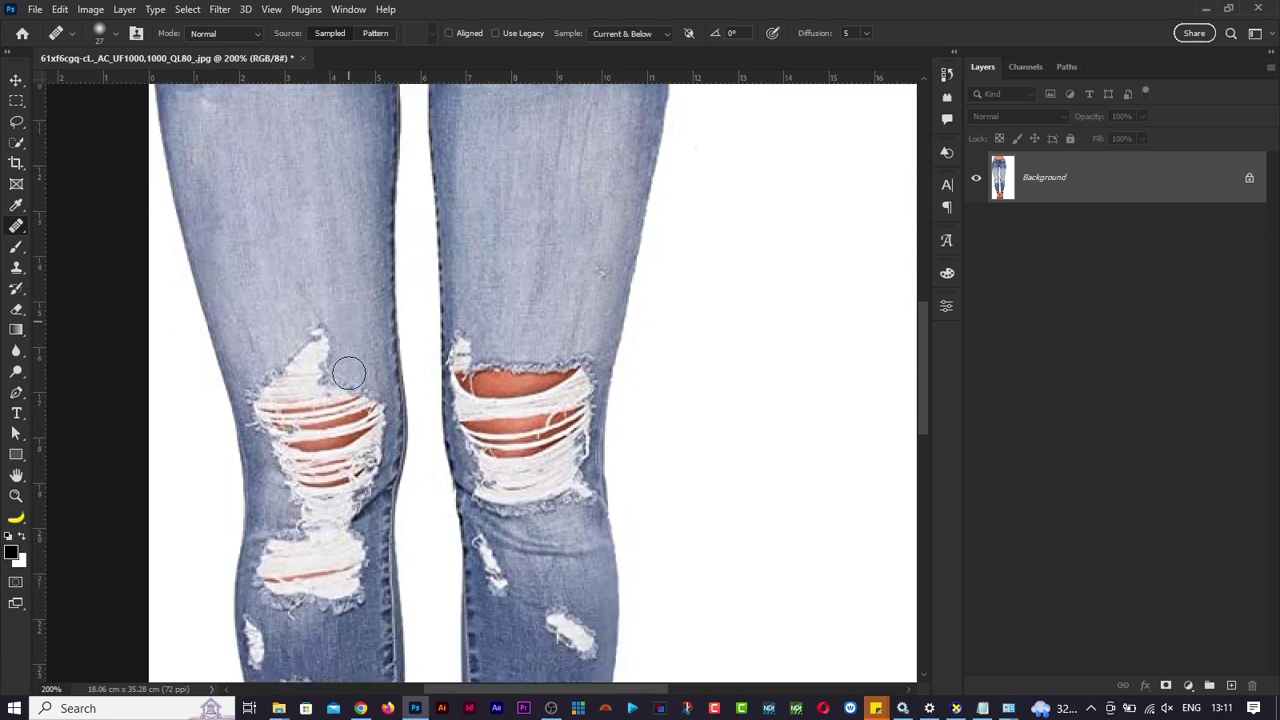
left_click(20, 230, "alt")
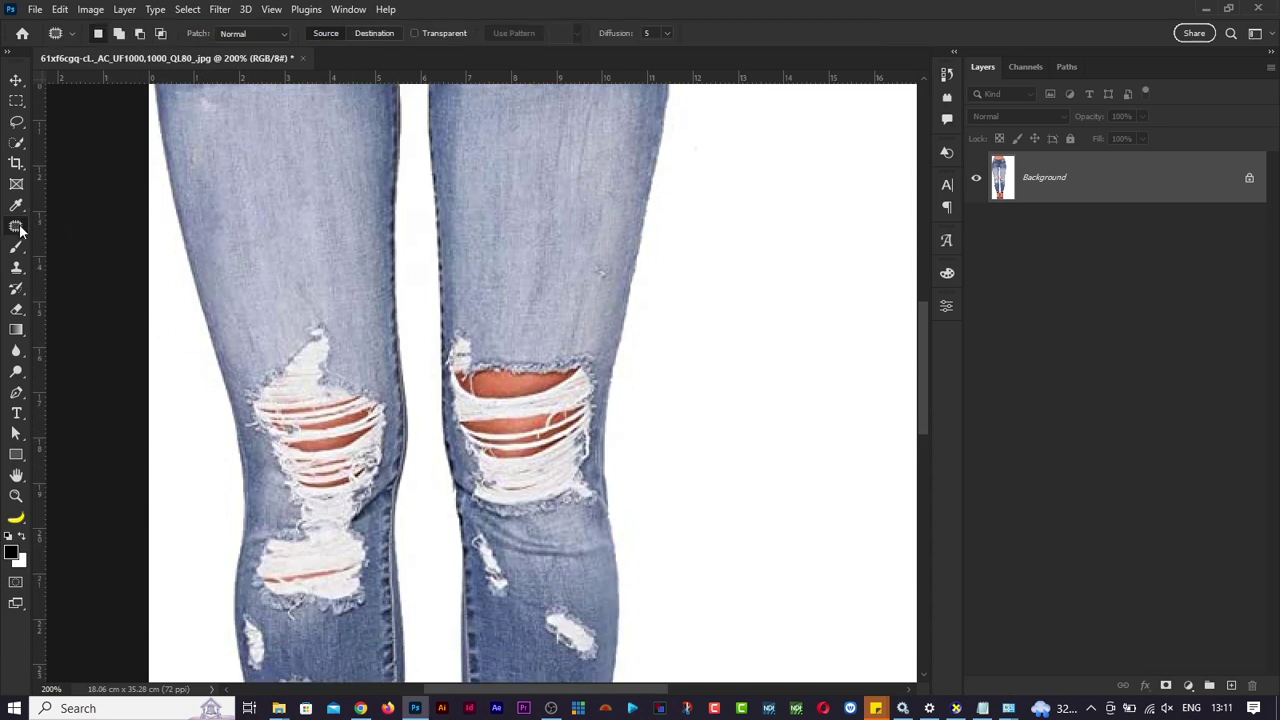
scroll(356, 271, "down", 3)
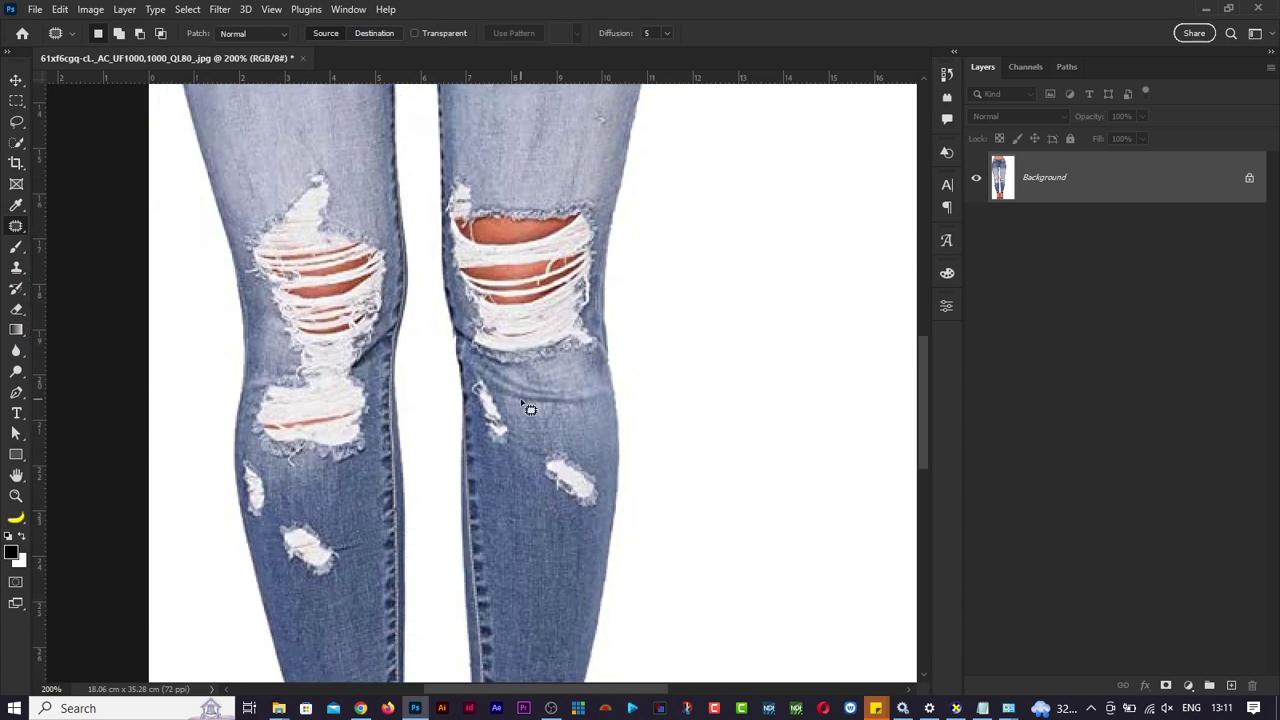
mouse_move(581, 460)
left_mouse_down()
mouse_move(565, 509)
mouse_move(599, 506)
mouse_move(549, 521)
mouse_move(584, 462)
mouse_move(600, 497)
mouse_move(587, 460)
left_mouse_up()
left_click_drag(588, 474, 540, 535)
key("ctrl+d")
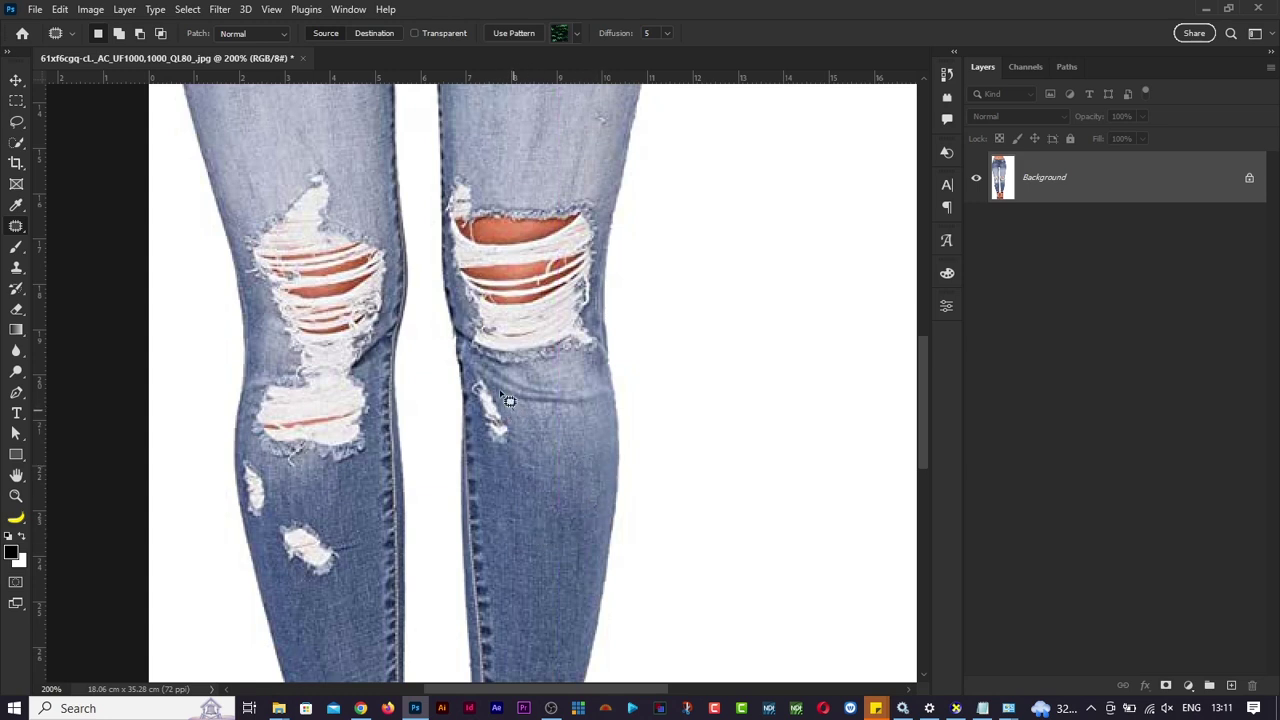
mouse_move(470, 384)
left_mouse_down()
mouse_move(484, 440)
mouse_move(512, 442)
mouse_move(510, 400)
mouse_move(538, 513)
left_mouse_up()
key("ctrl+d")
Patch the two small rips on the left-hand calf with clean denim beside them.
mouse_move(345, 540)
left_mouse_down()
mouse_move(274, 521)
mouse_move(280, 556)
left_mouse_up()
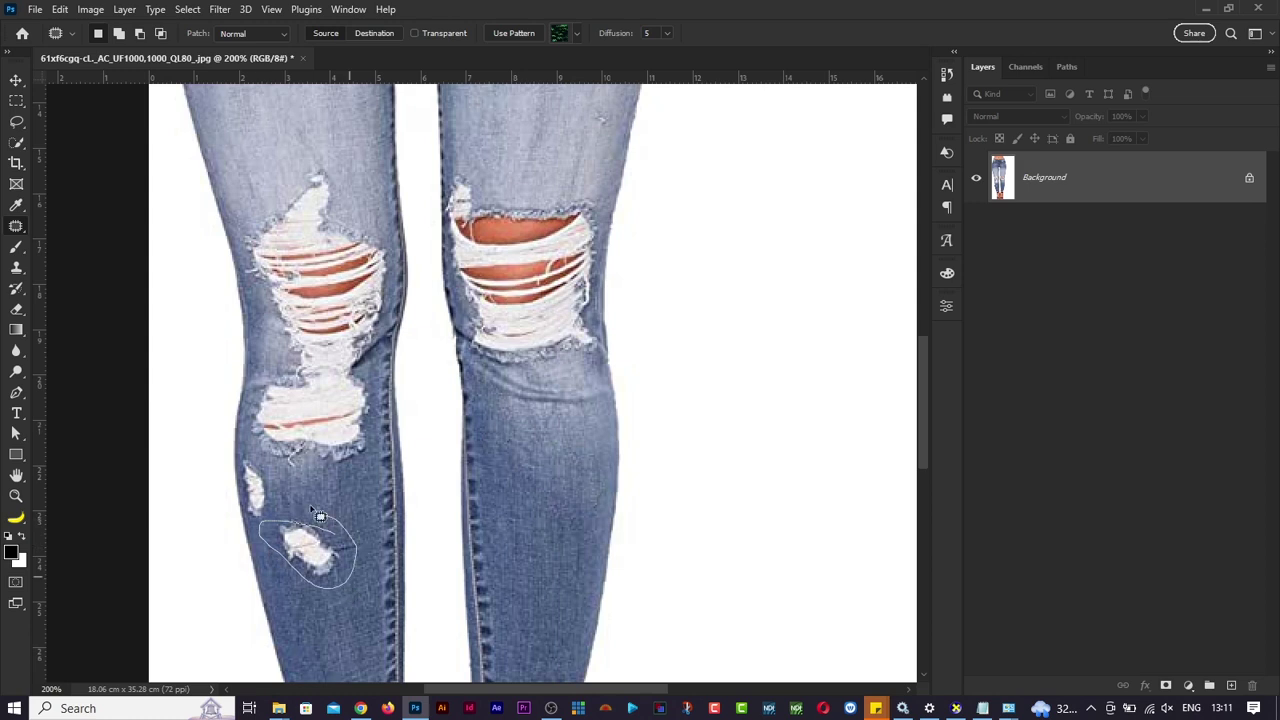
left_click_drag(319, 509, 320, 612)
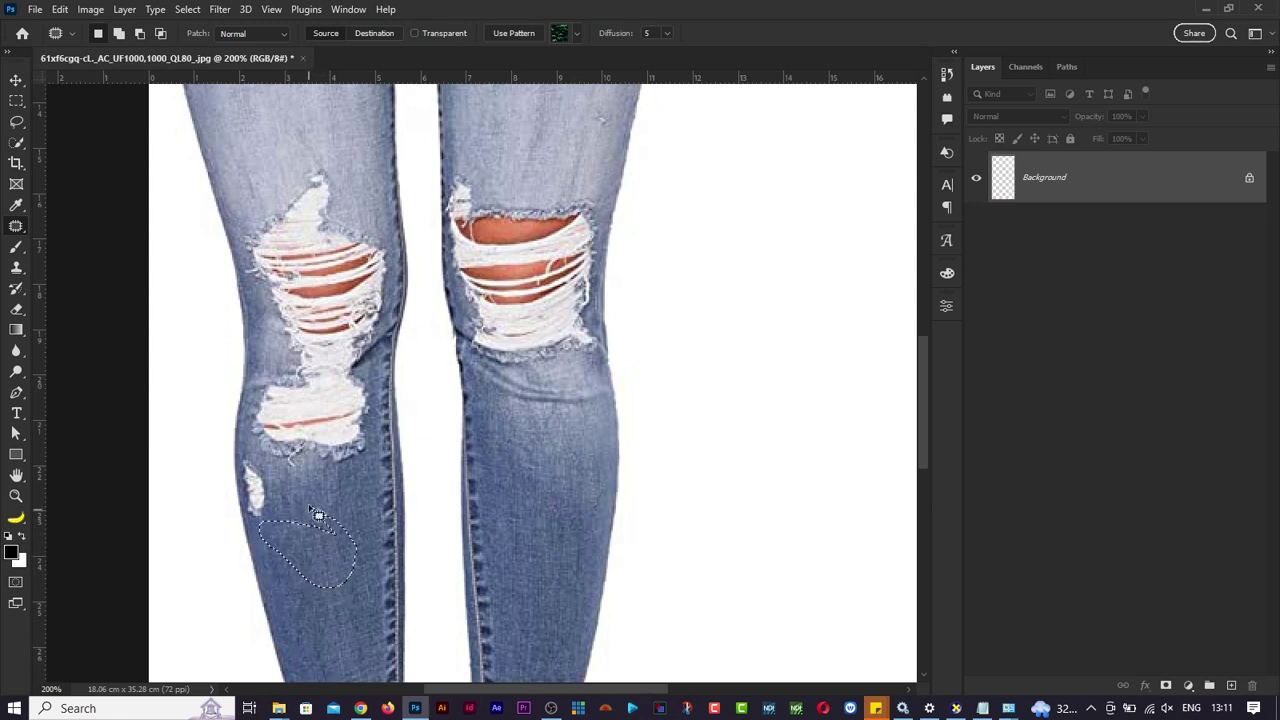
mouse_move(298, 505)
left_mouse_down()
mouse_move(302, 544)
mouse_move(314, 506)
mouse_move(341, 588)
left_mouse_up()
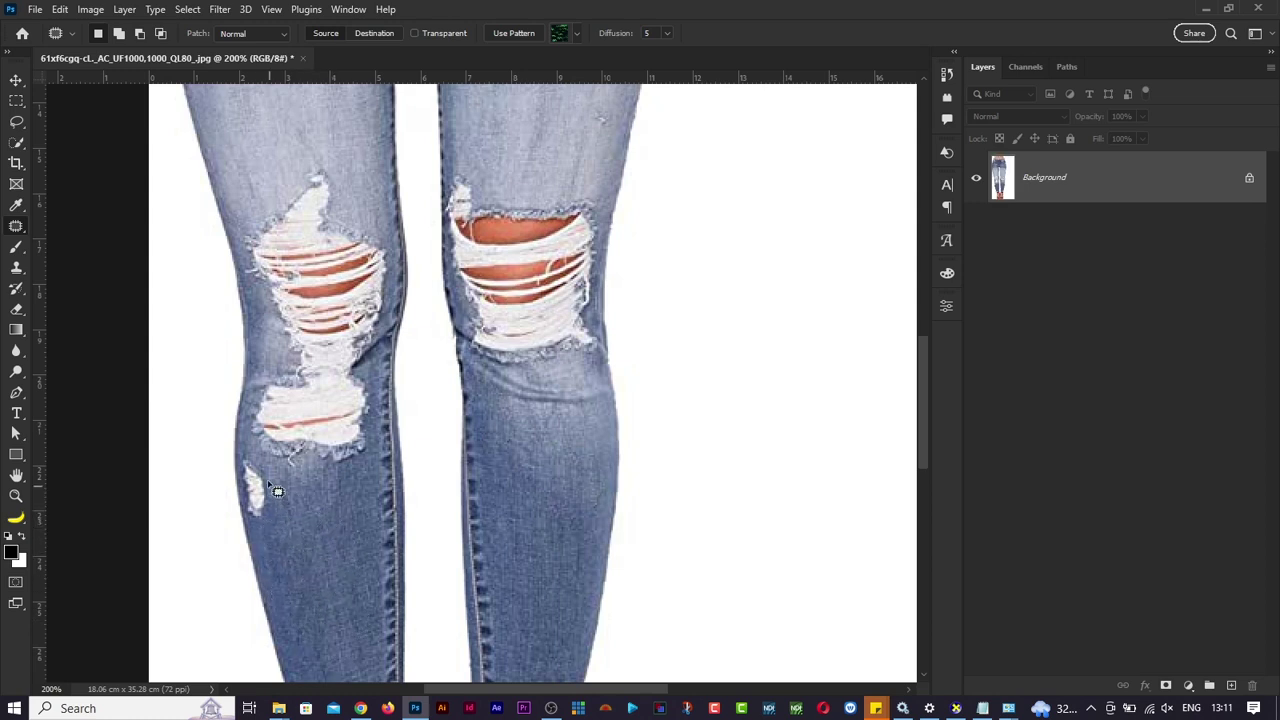
mouse_move(239, 511)
left_mouse_down()
mouse_move(259, 468)
mouse_move(312, 528)
mouse_move(244, 444)
mouse_move(257, 515)
mouse_move(271, 498)
mouse_move(251, 485)
mouse_move(314, 519)
mouse_move(251, 499)
mouse_move(255, 510)
mouse_move(296, 503)
mouse_move(253, 499)
mouse_move(249, 524)
mouse_move(285, 517)
left_mouse_up()
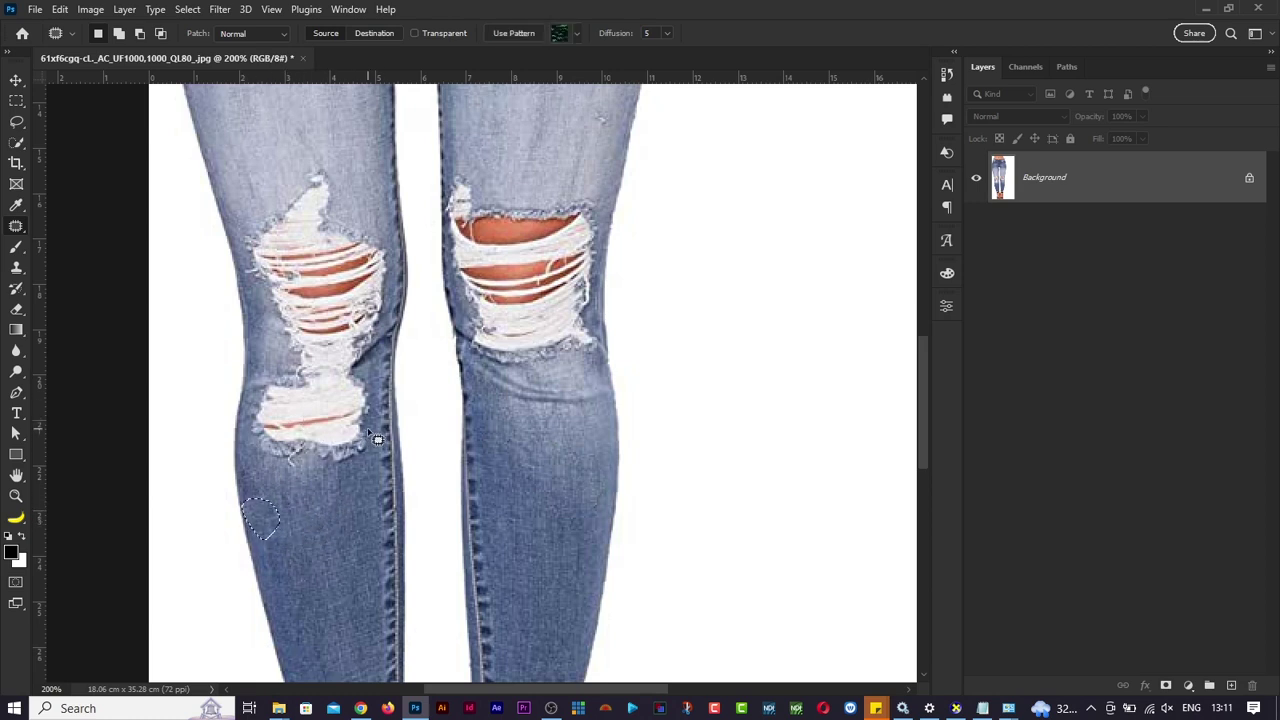
Patch the wide rip just below the left-hand knee, first its lower half and then its upper half, with denim from the calf.
mouse_move(367, 413)
left_mouse_down()
mouse_move(258, 418)
mouse_move(255, 441)
mouse_move(268, 467)
mouse_move(358, 479)
left_mouse_up()
mouse_move(384, 432)
left_mouse_down()
mouse_move(368, 414)
mouse_move(322, 498)
mouse_move(338, 516)
left_mouse_up()
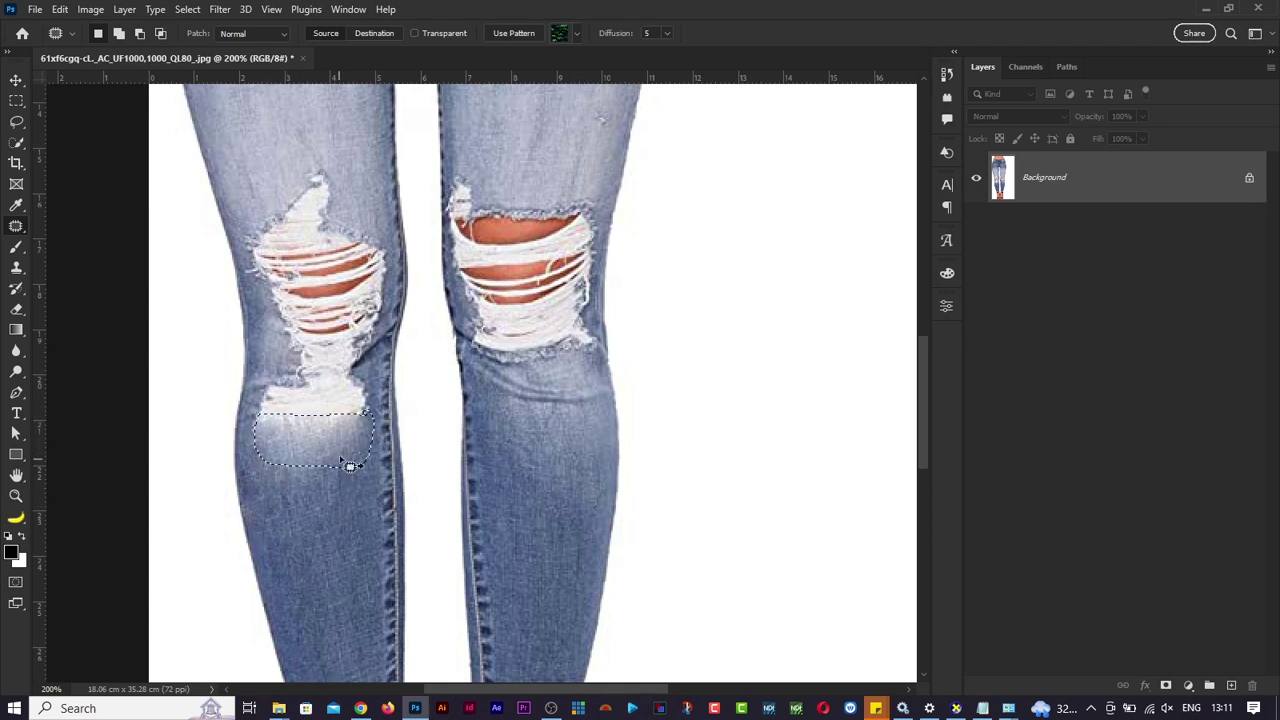
mouse_move(379, 382)
left_mouse_down()
mouse_move(322, 365)
mouse_move(261, 370)
mouse_move(249, 402)
mouse_move(283, 439)
mouse_move(349, 432)
mouse_move(369, 392)
mouse_move(326, 530)
left_mouse_up()
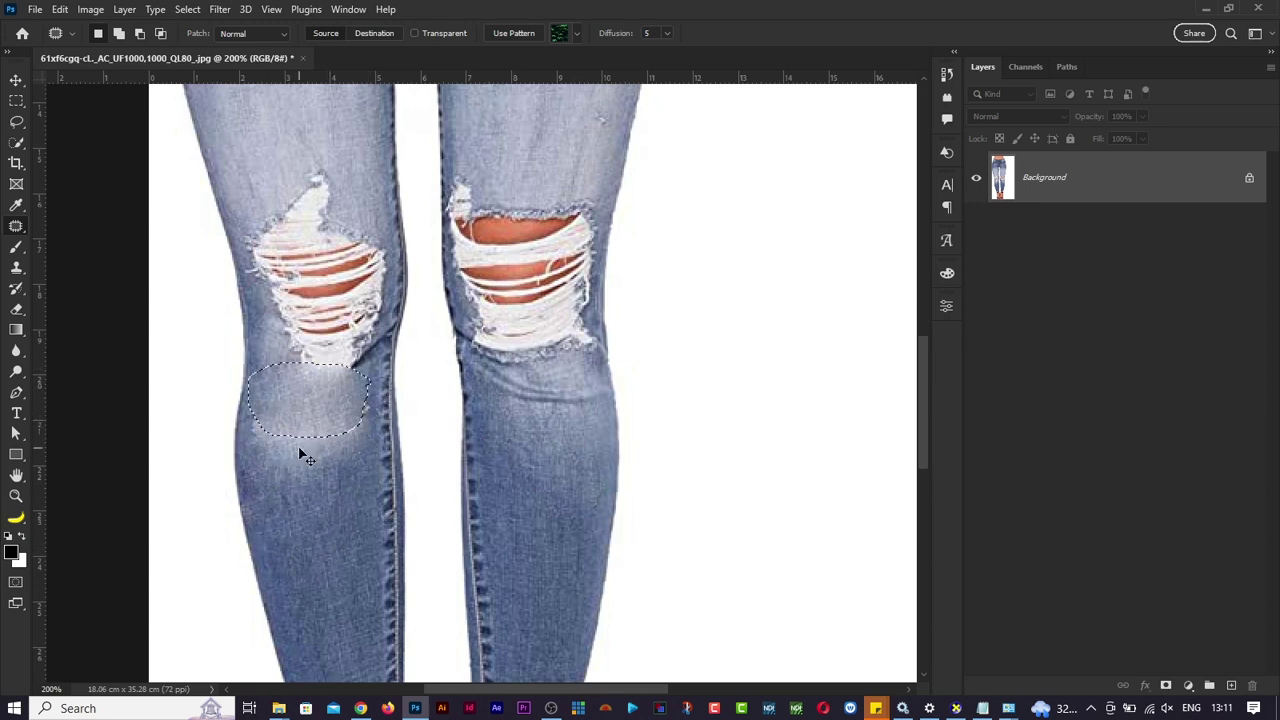
Patch the uneven pale band below the left-hand knee with darker calf denim and clear the selection.
left_click_drag(345, 431, 263, 422)
key("ctrl+z")
key("ctrl+d")
left_click_drag(367, 428, 269, 412)
left_click_drag(377, 436, 372, 437)
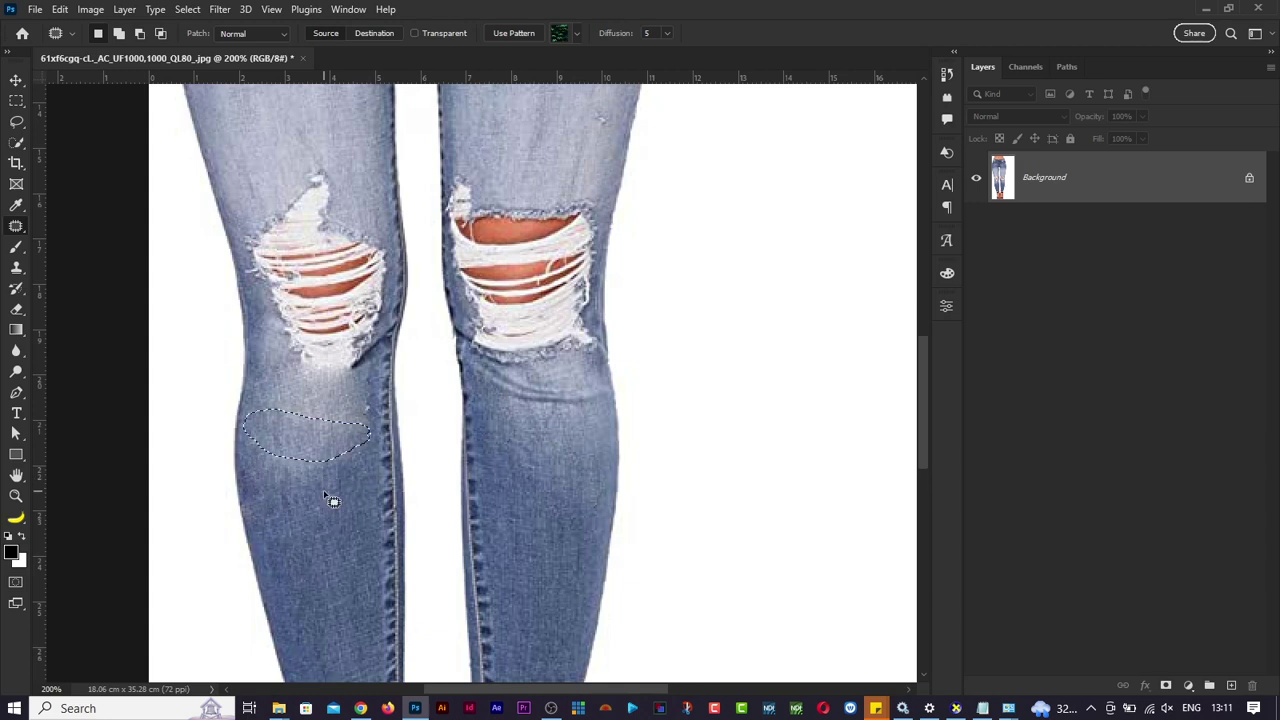
key("ctrl+d")
Patch the frayed white remnants along the lower edge of the left-hand knee rip with nearby denim and clear the selection.
mouse_move(362, 352)
left_mouse_down()
mouse_move(324, 352)
mouse_move(307, 370)
mouse_move(366, 362)
left_mouse_up()
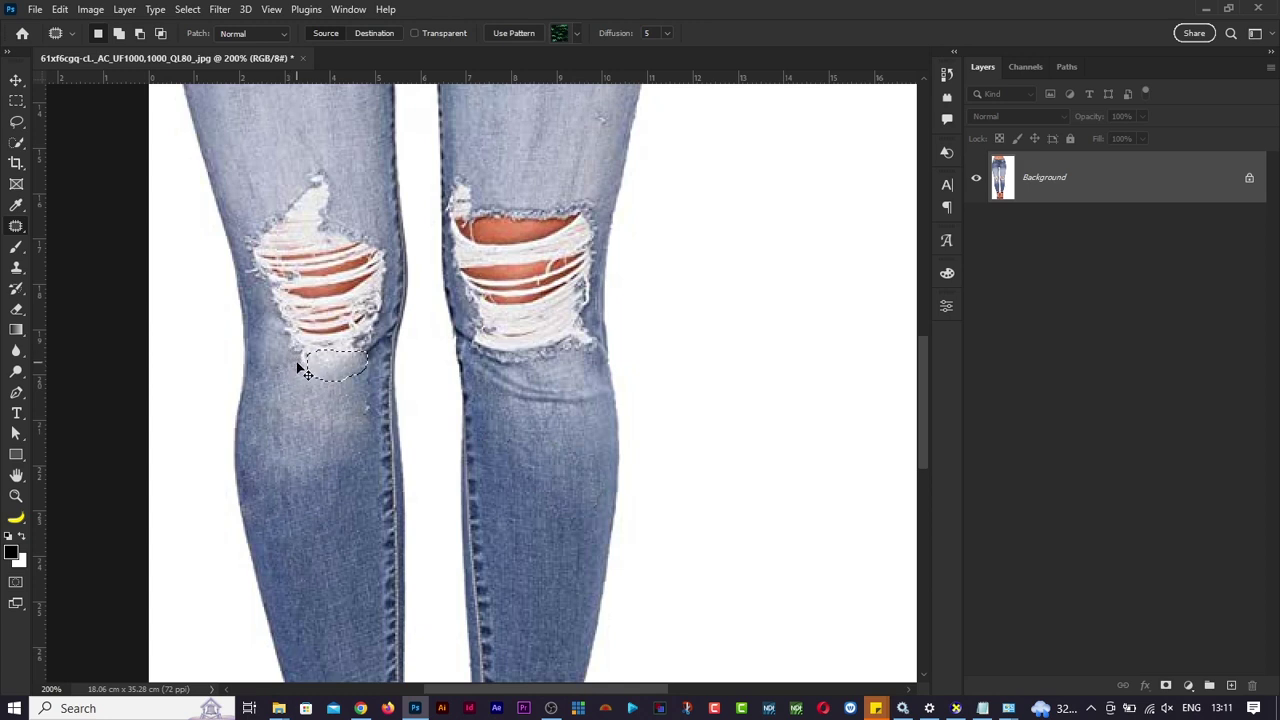
key("ctrl+s")
key("Escape")
key("ctrl+d")
mouse_move(303, 347)
left_mouse_down()
mouse_move(340, 364)
mouse_move(282, 378)
mouse_move(308, 352)
left_mouse_up()
left_click_drag(287, 397, 290, 398)
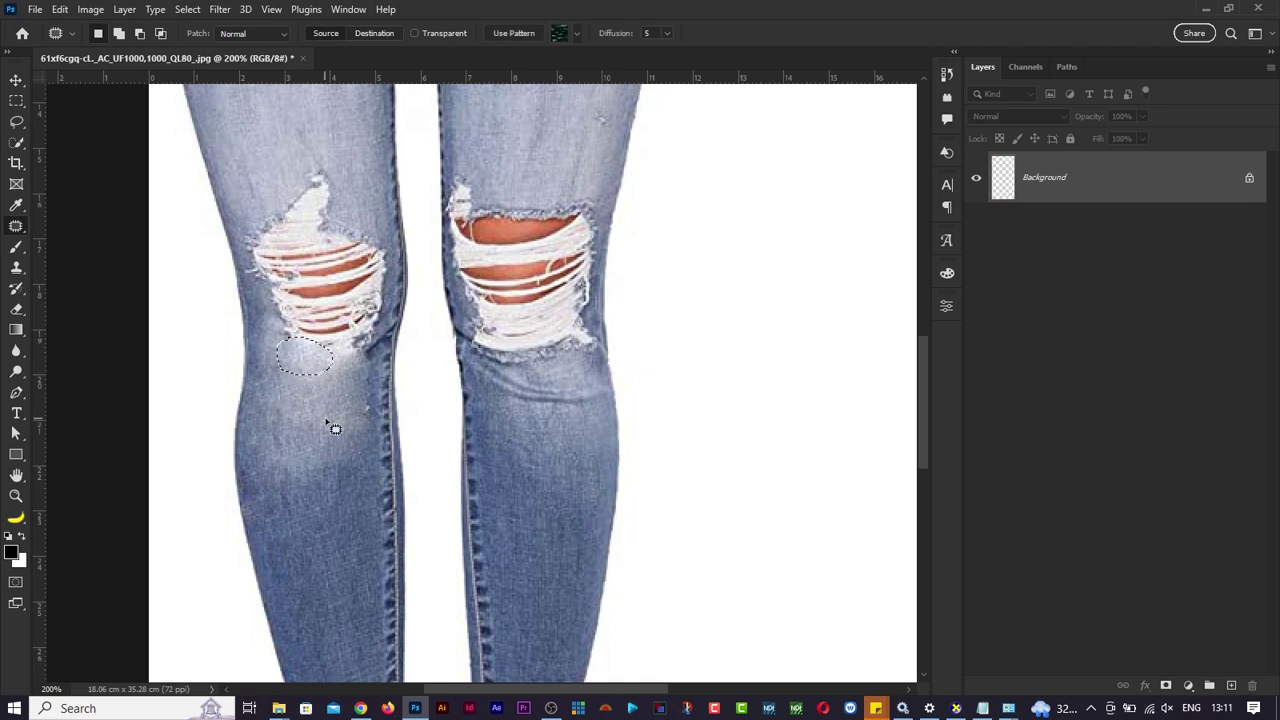
key("ctrl+d")
Compare the original jeans photo with the latest retouched state in the history, viewing the whole image and the knee area up close.
key("ctrl+0")
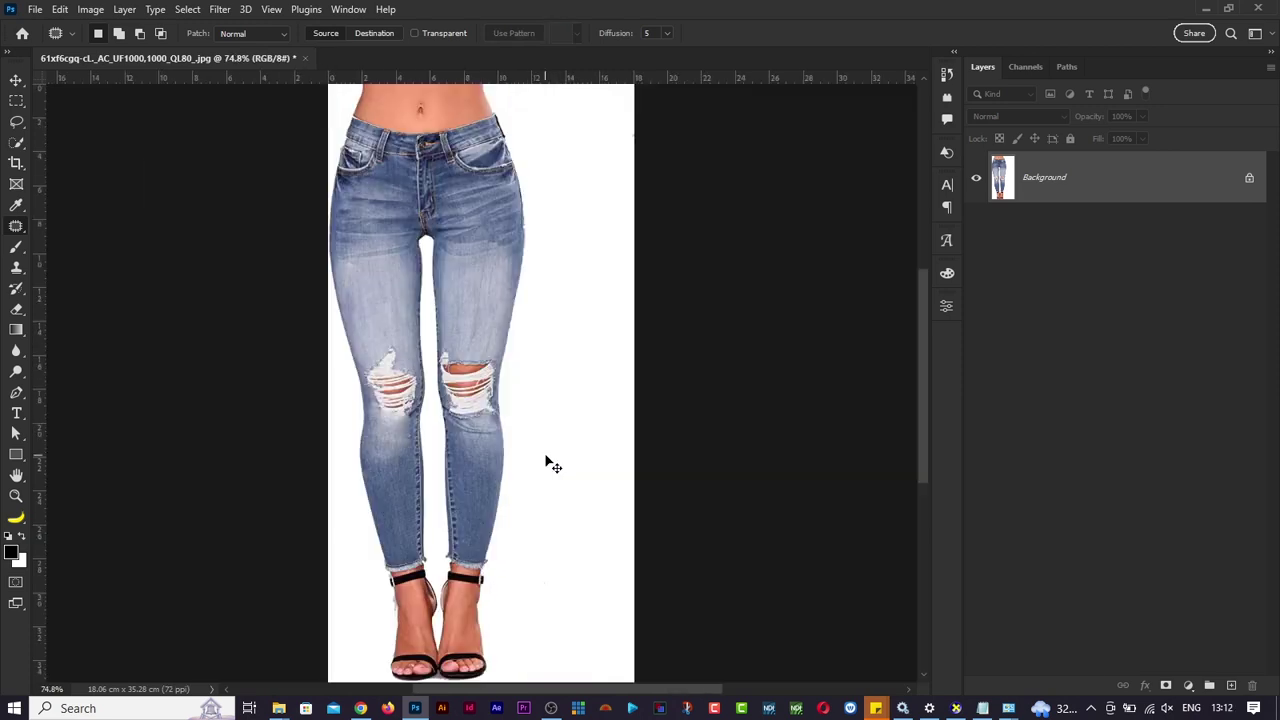
left_click(946, 75)
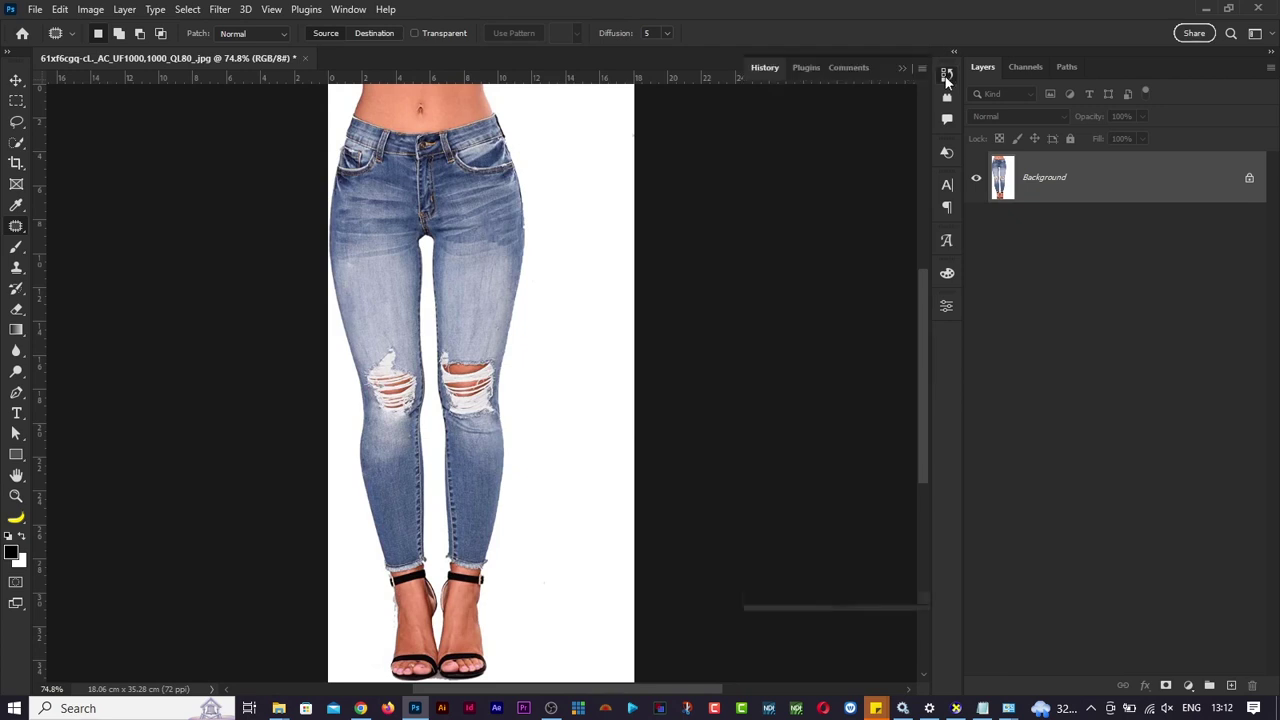
scroll(857, 160, "up", 10)
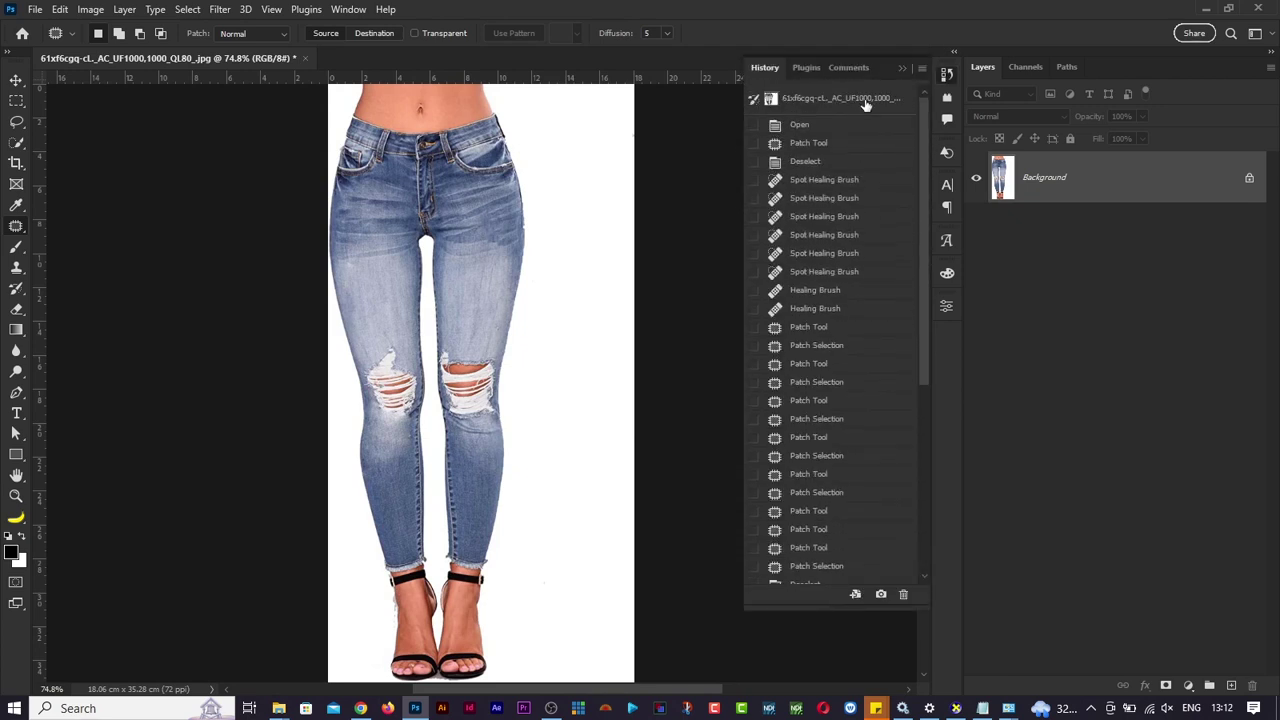
left_click(866, 105)
scroll(829, 516, "down", 5)
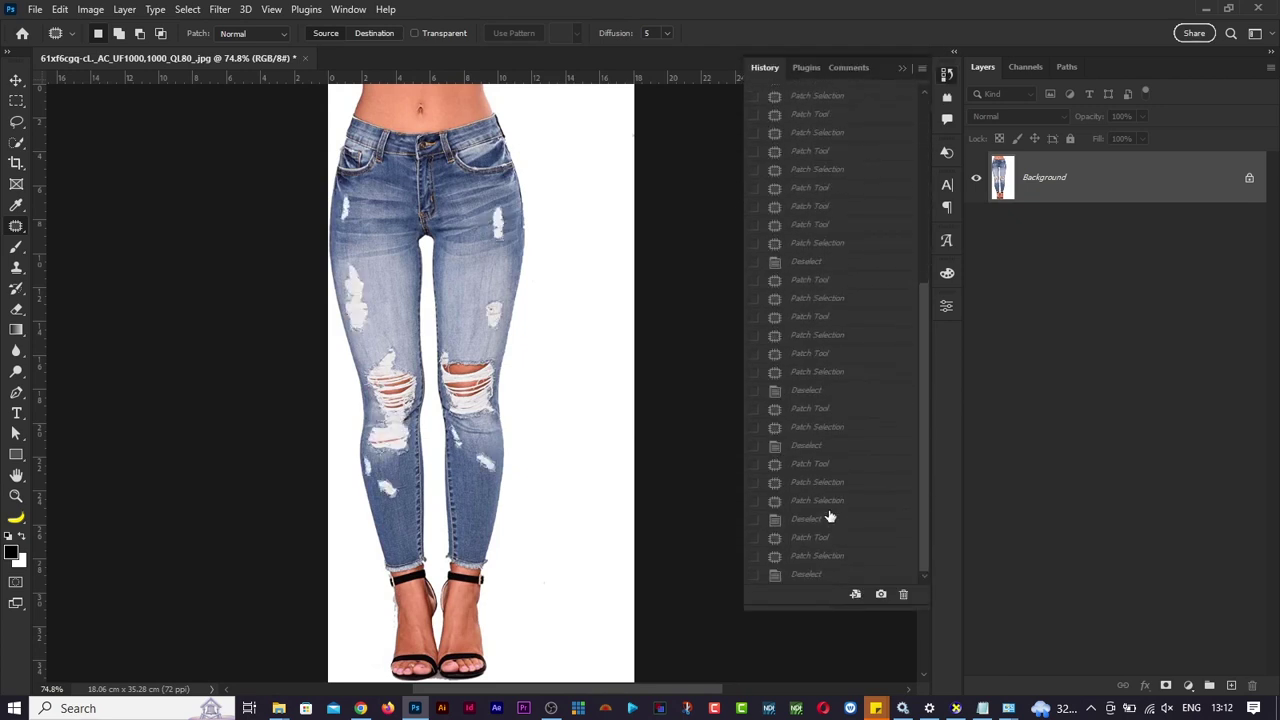
left_click(805, 575)
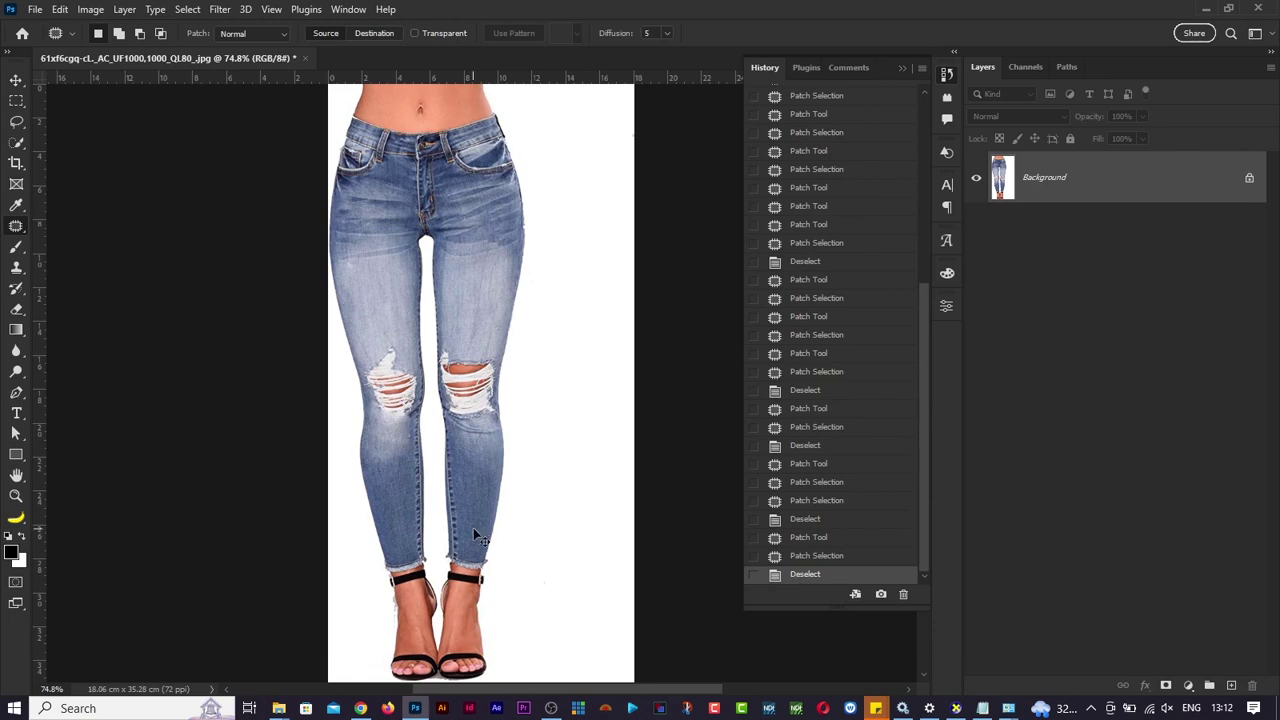
scroll(473, 535, "up", 5)
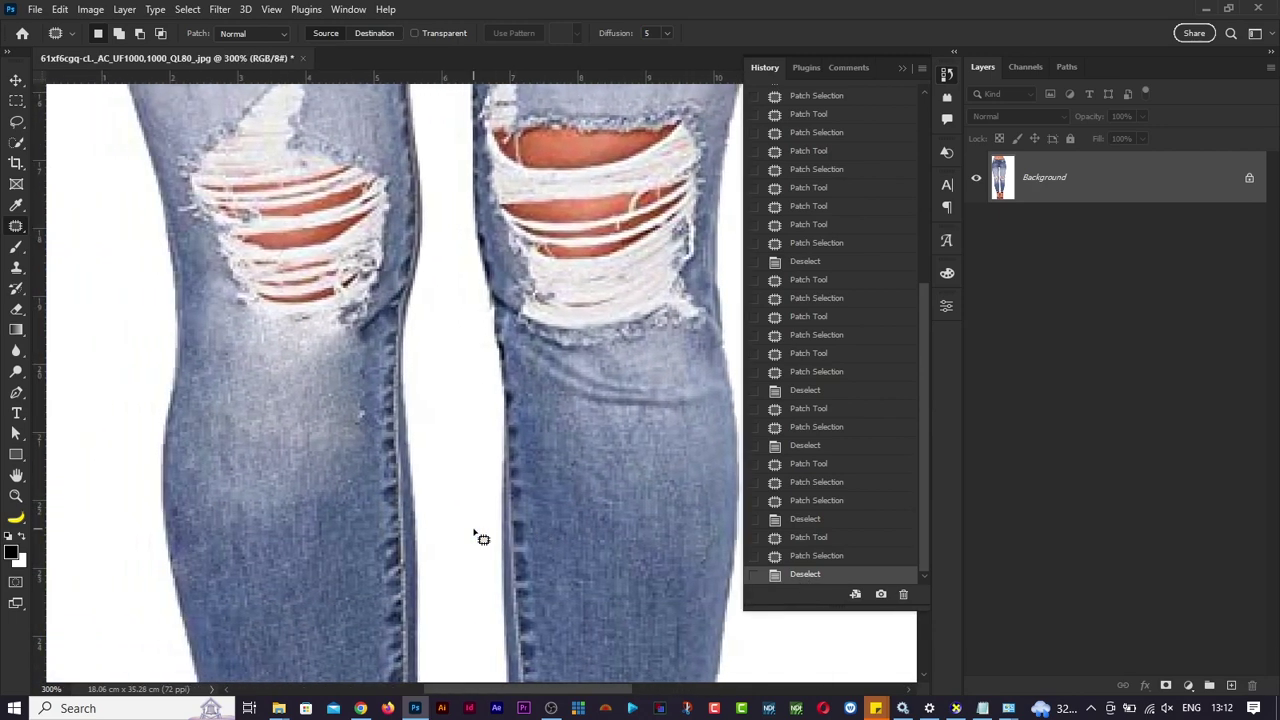
scroll(477, 537, "up", 5)
scroll(476, 536, "down", 6)
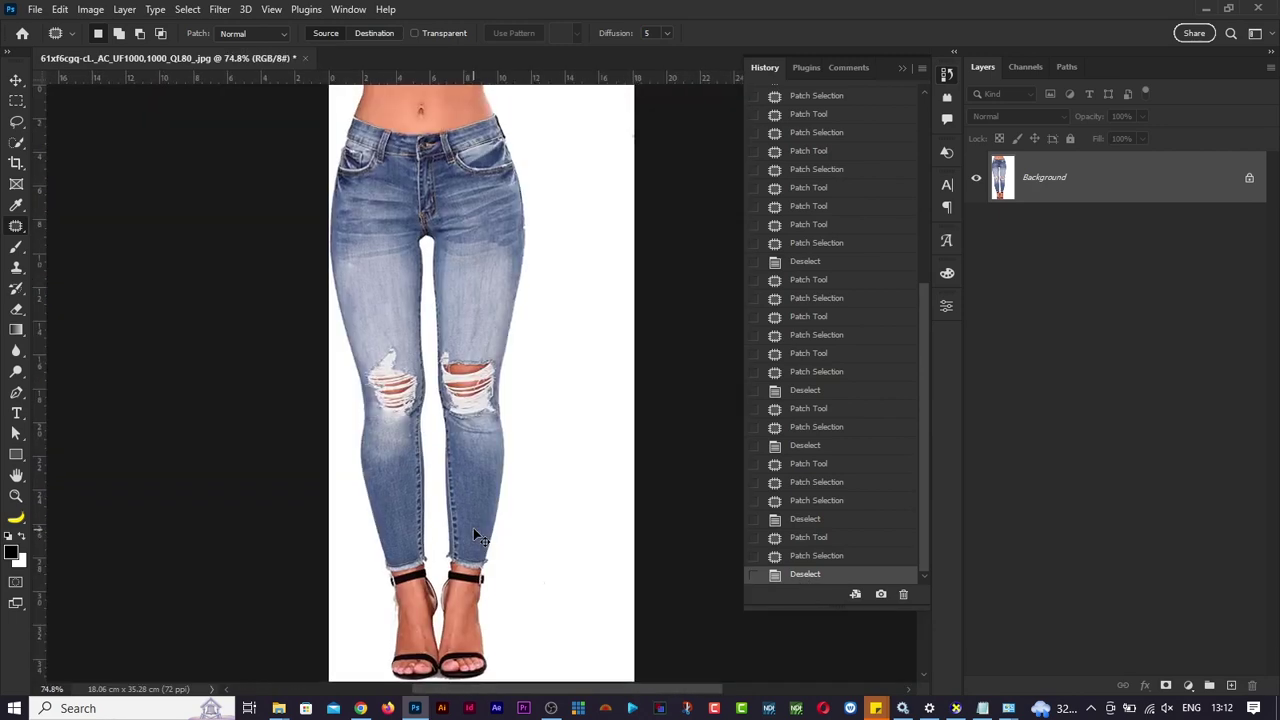
Close the jeans photo without saving and open the Pexels beach photo 10487203 from the New folder, with the history hidden.
key("ctrl+w")
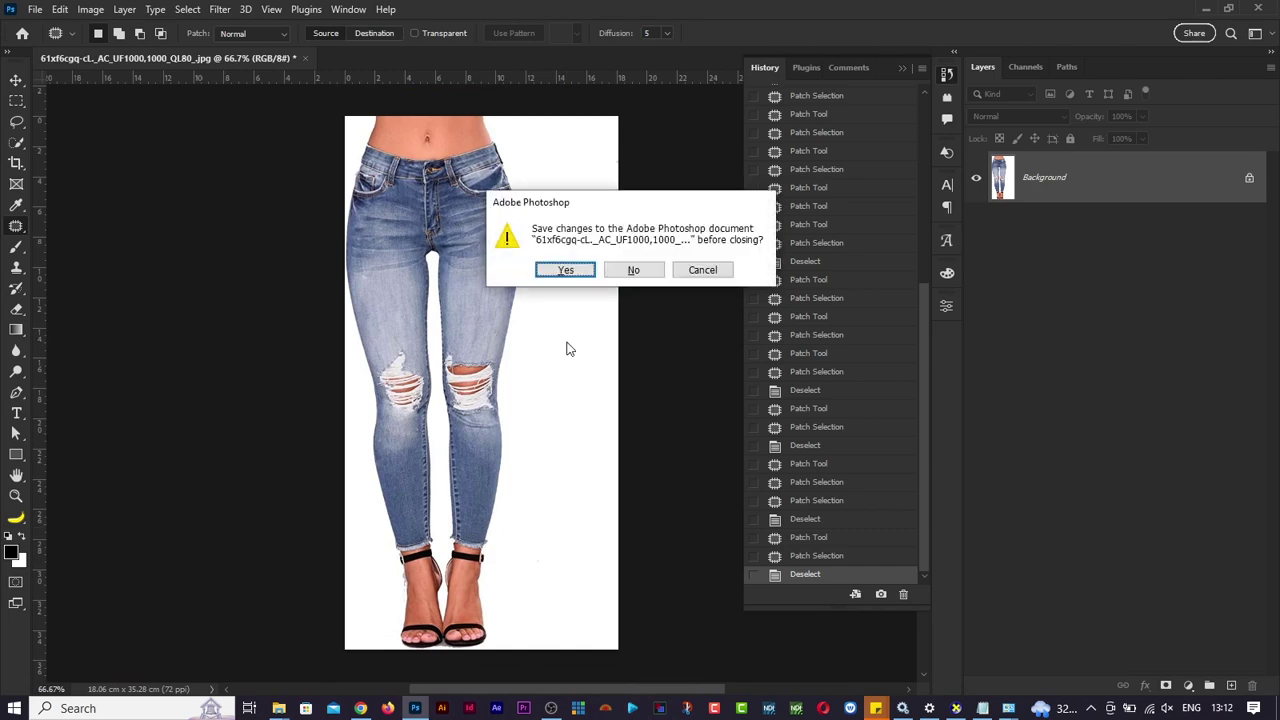
left_click(645, 271)
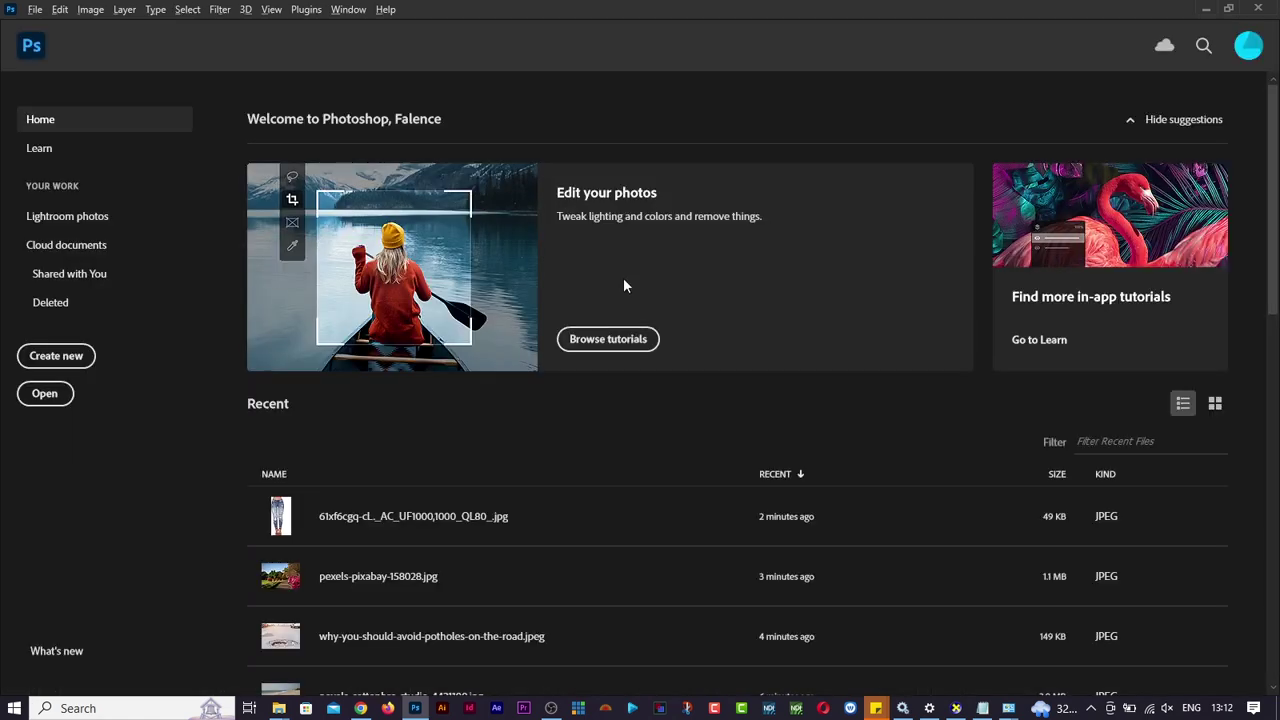
key("super+Tab")
key("Return")
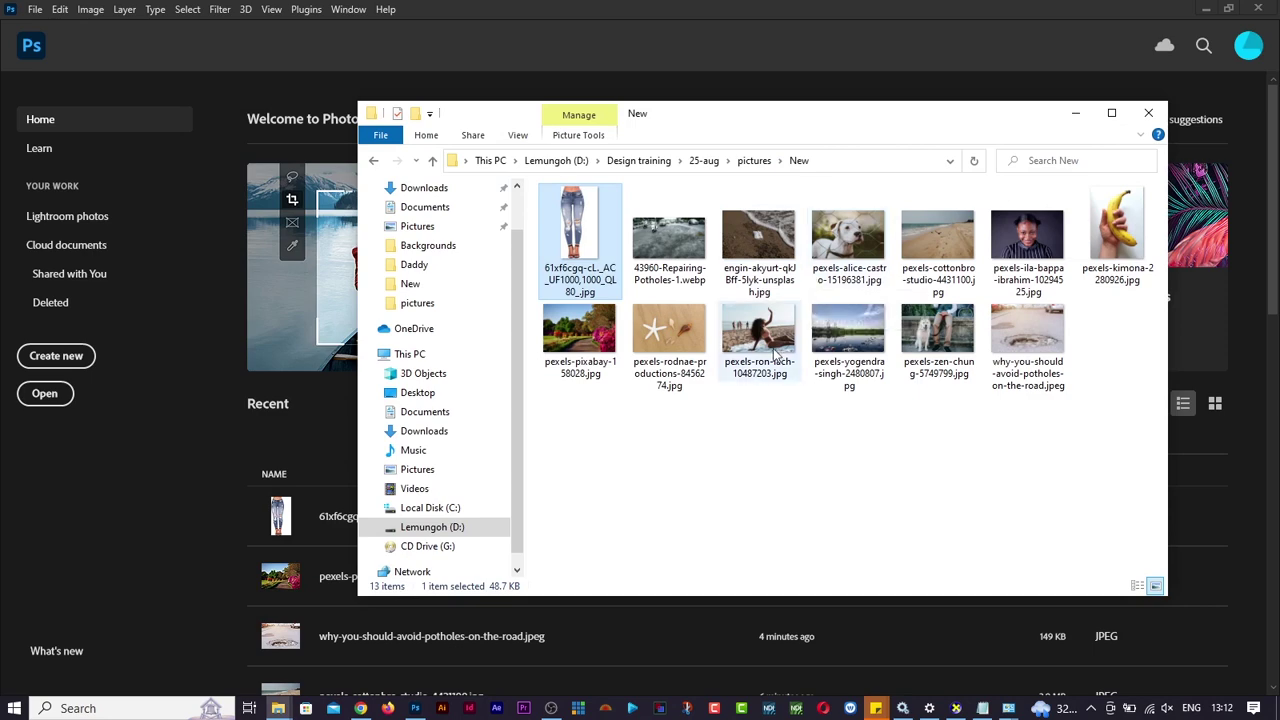
left_click_drag(760, 340, 286, 373)
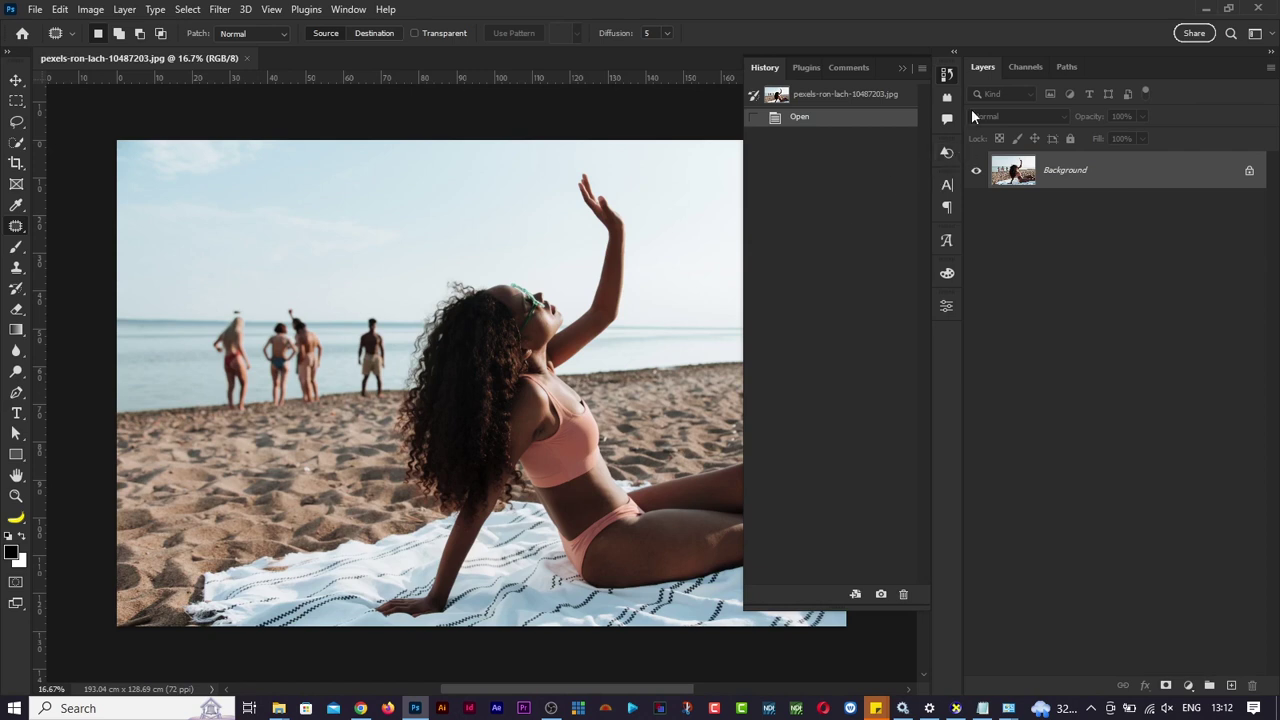
left_click(949, 76)
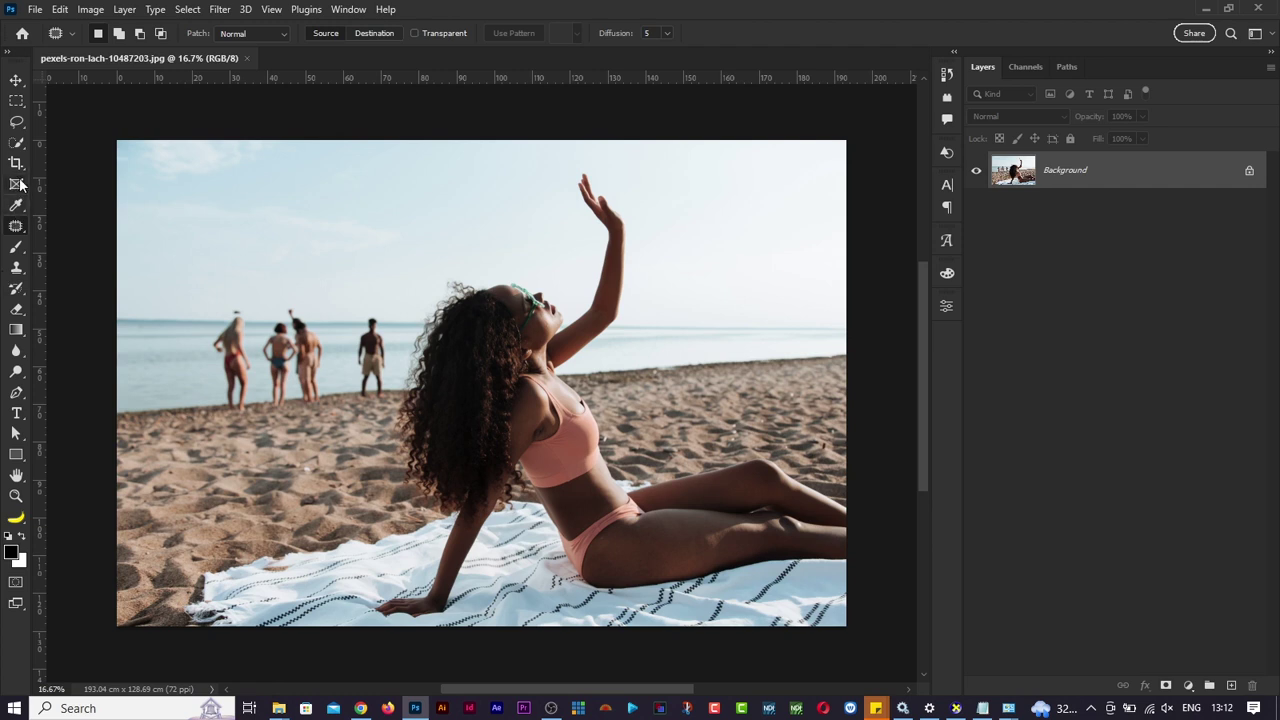
Try to remove the four people at the waterline with a size 446 Content-Aware Spot Healing Brush, and undo the stroke.
right_click(16, 228)
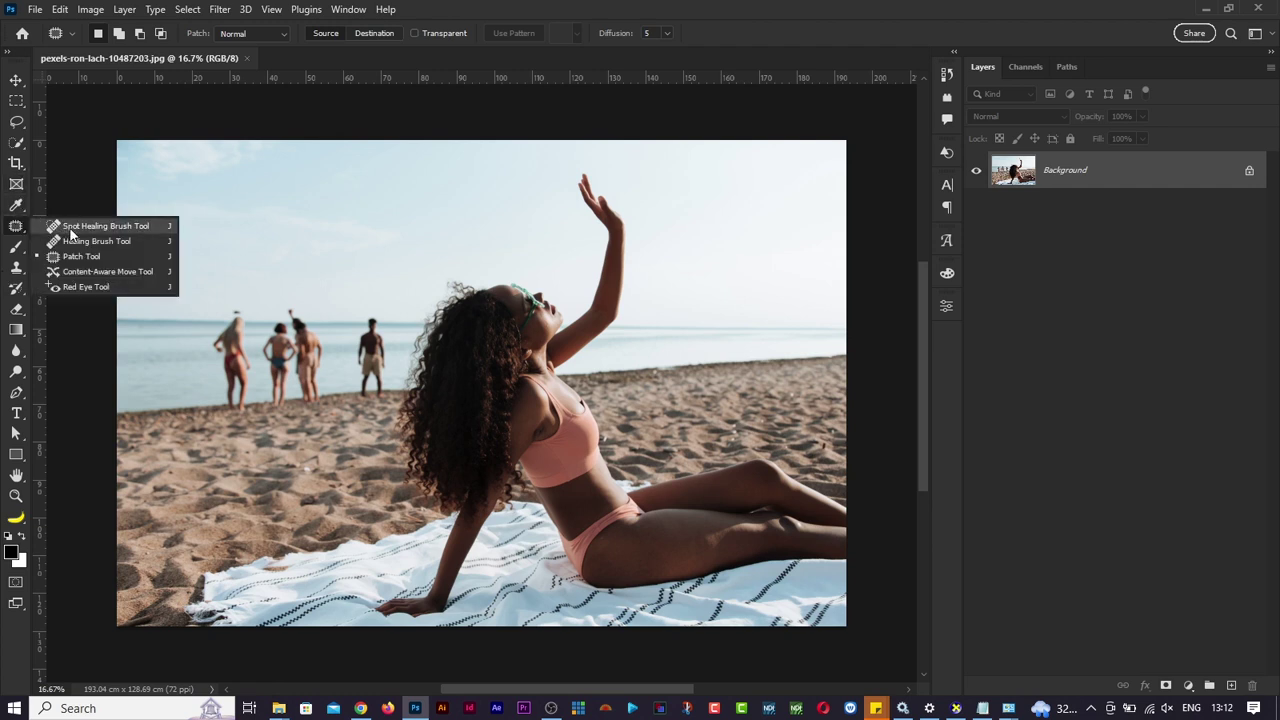
left_click(100, 226)
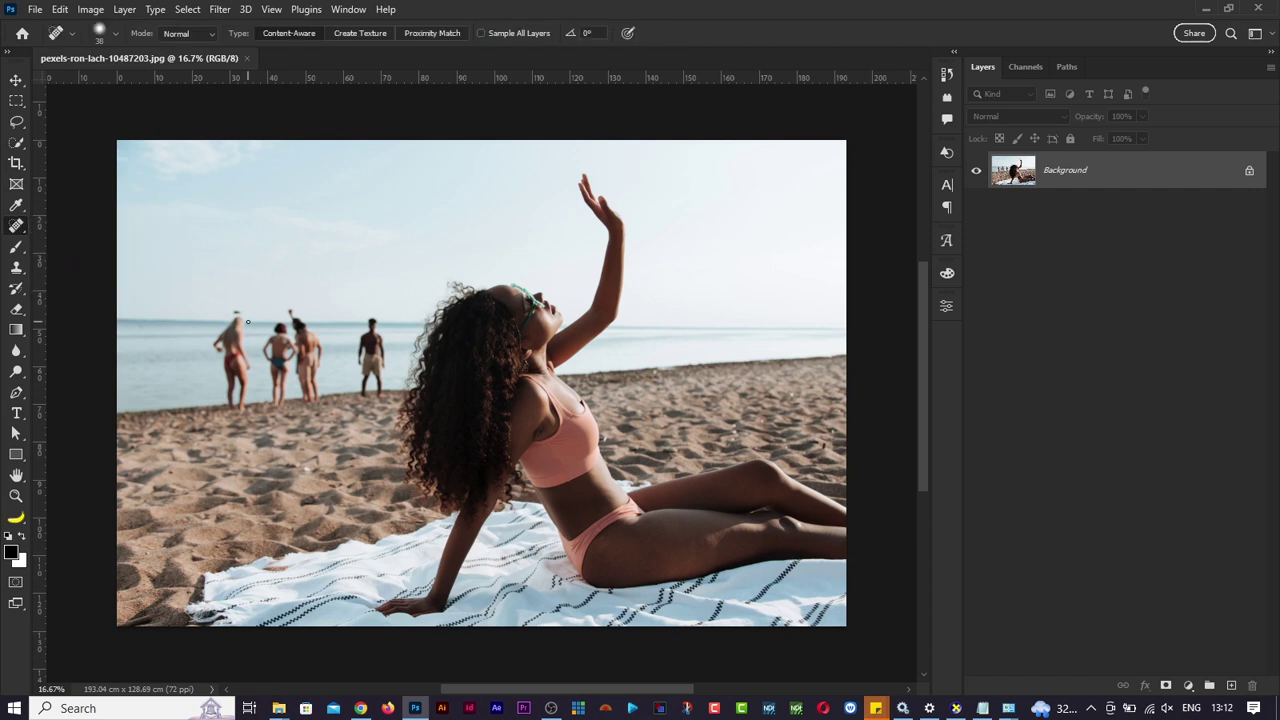
key("bracketright")
key("bracketright")
key("bracketright")
key("bracketright")
key("bracketright")
key("bracketright")
key("bracketright")
key("bracketright")
mouse_move(235, 318)
left_mouse_down()
mouse_move(229, 354)
mouse_move(389, 345)
mouse_move(325, 373)
mouse_move(337, 300)
mouse_move(395, 295)
left_mouse_up()
left_click_drag(254, 349, 231, 409)
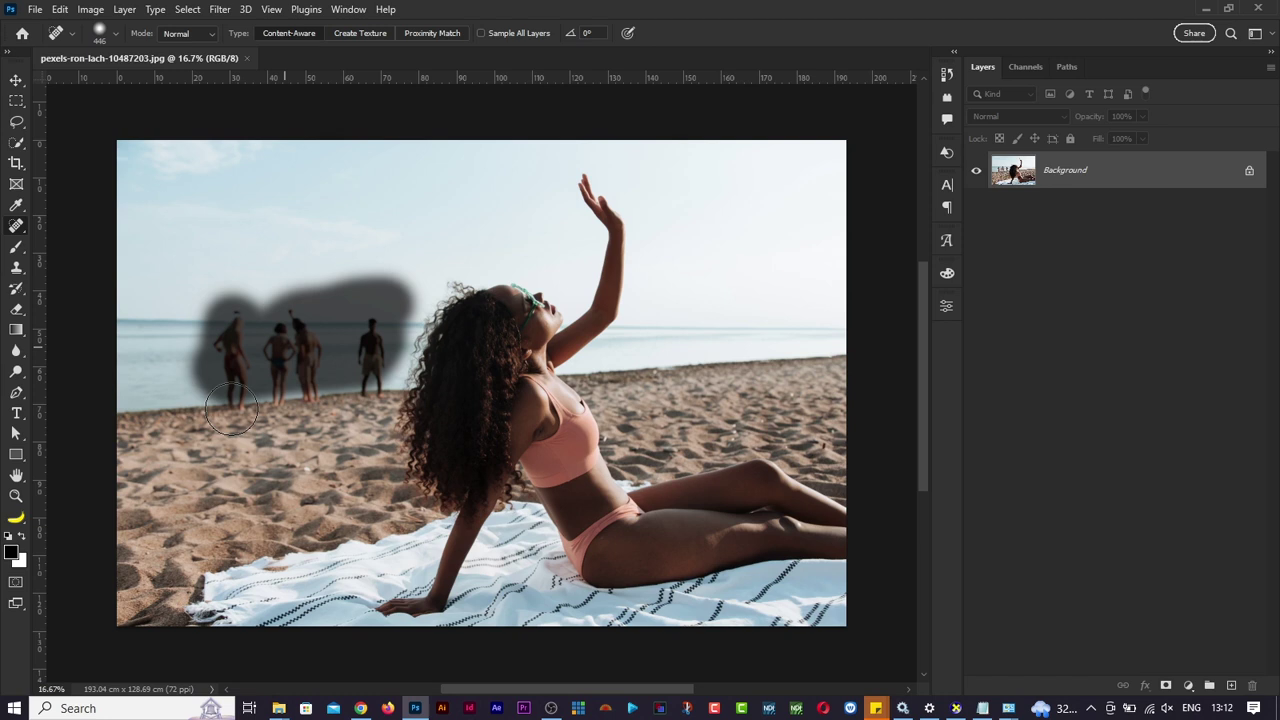
left_click_drag(231, 409, 231, 409)
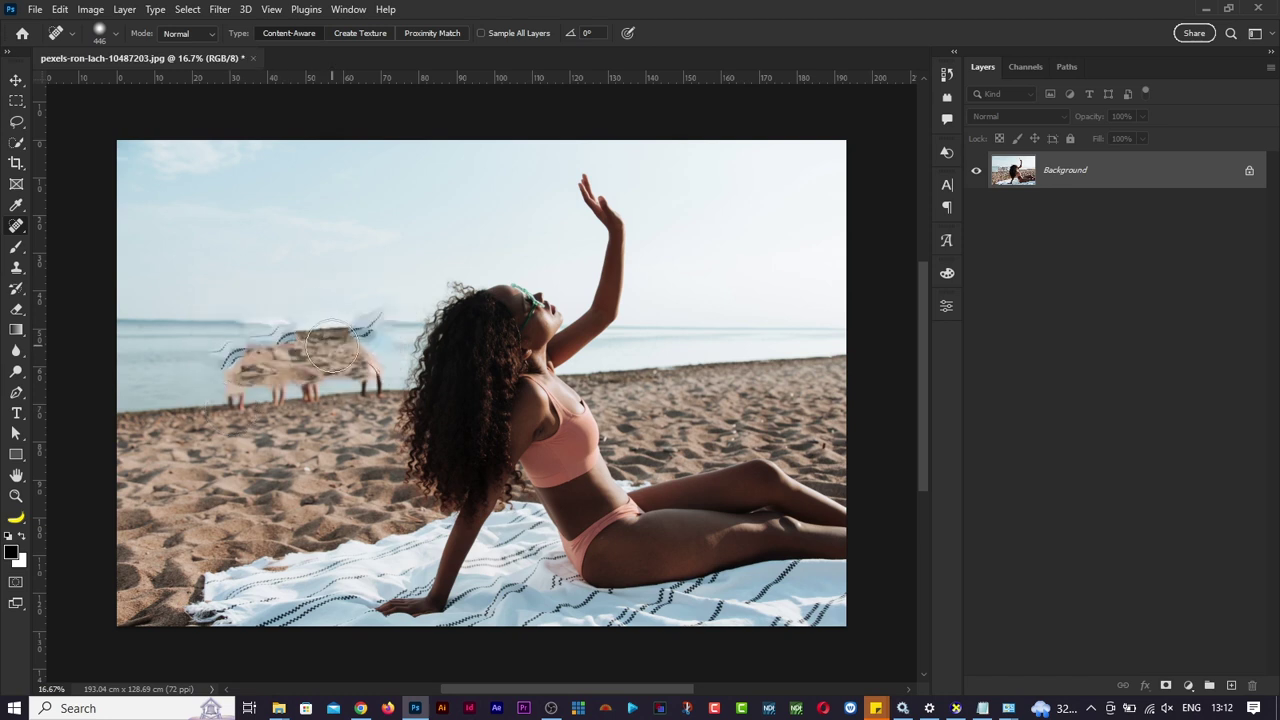
key("ctrl+z")
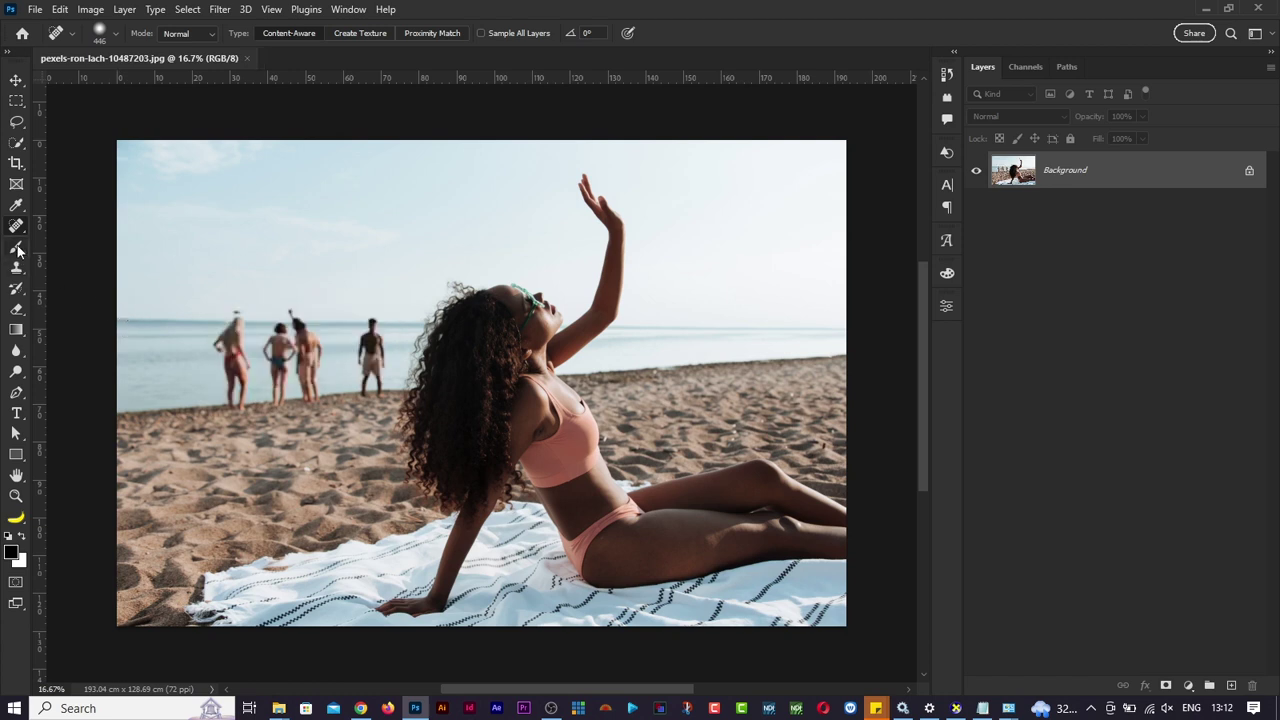
Select the four people at the waterline with a loose Lasso outline that includes some surrounding sea, sky and sand.
right_click(16, 234)
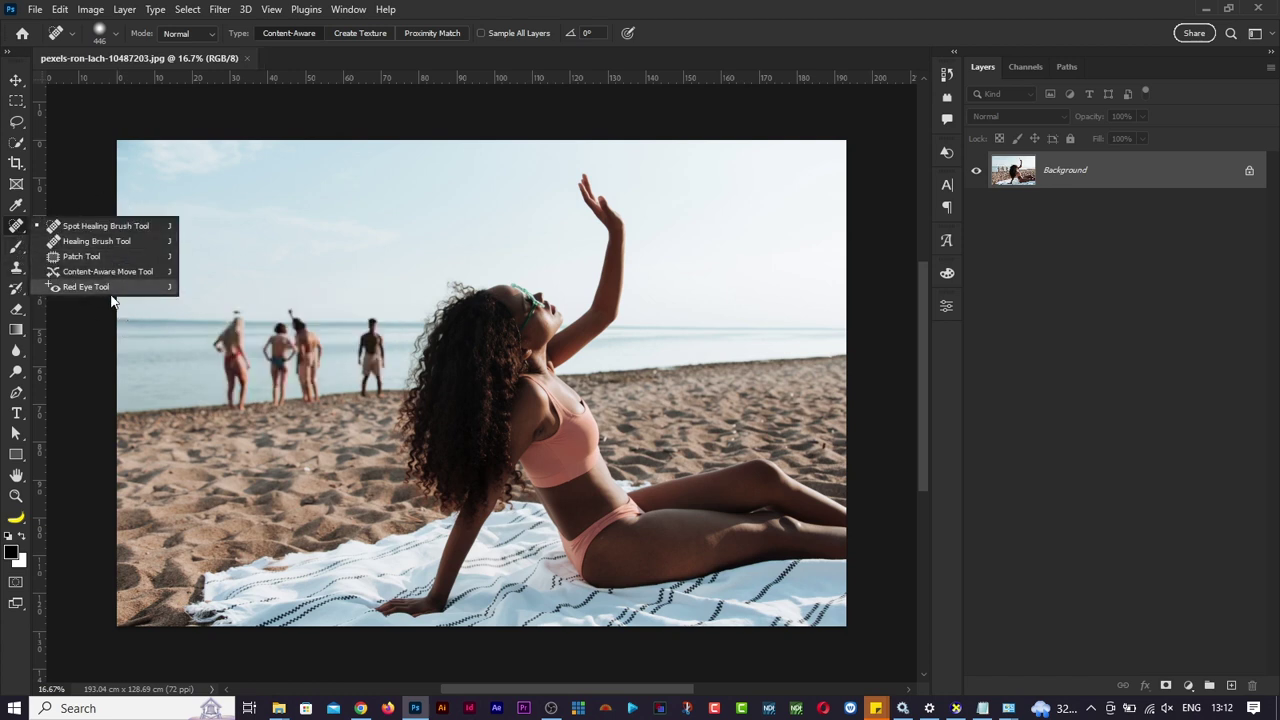
left_click(706, 25)
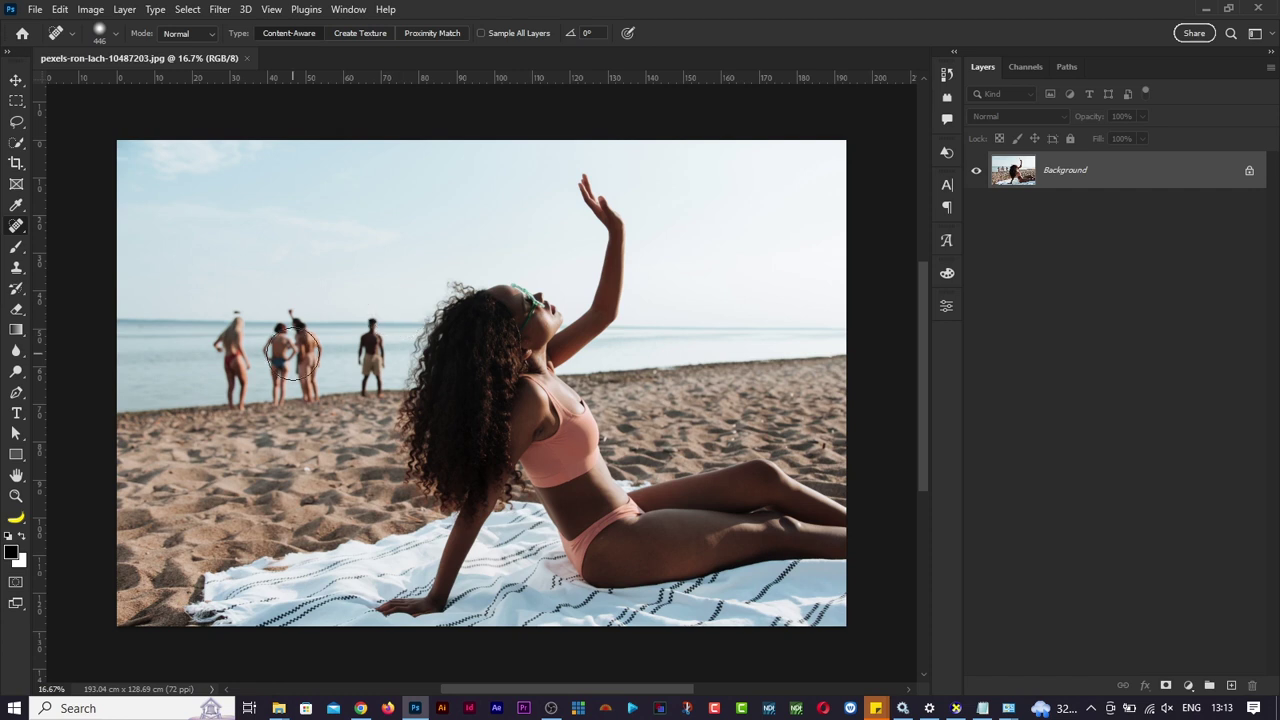
left_click(16, 123)
left_click(64, 125)
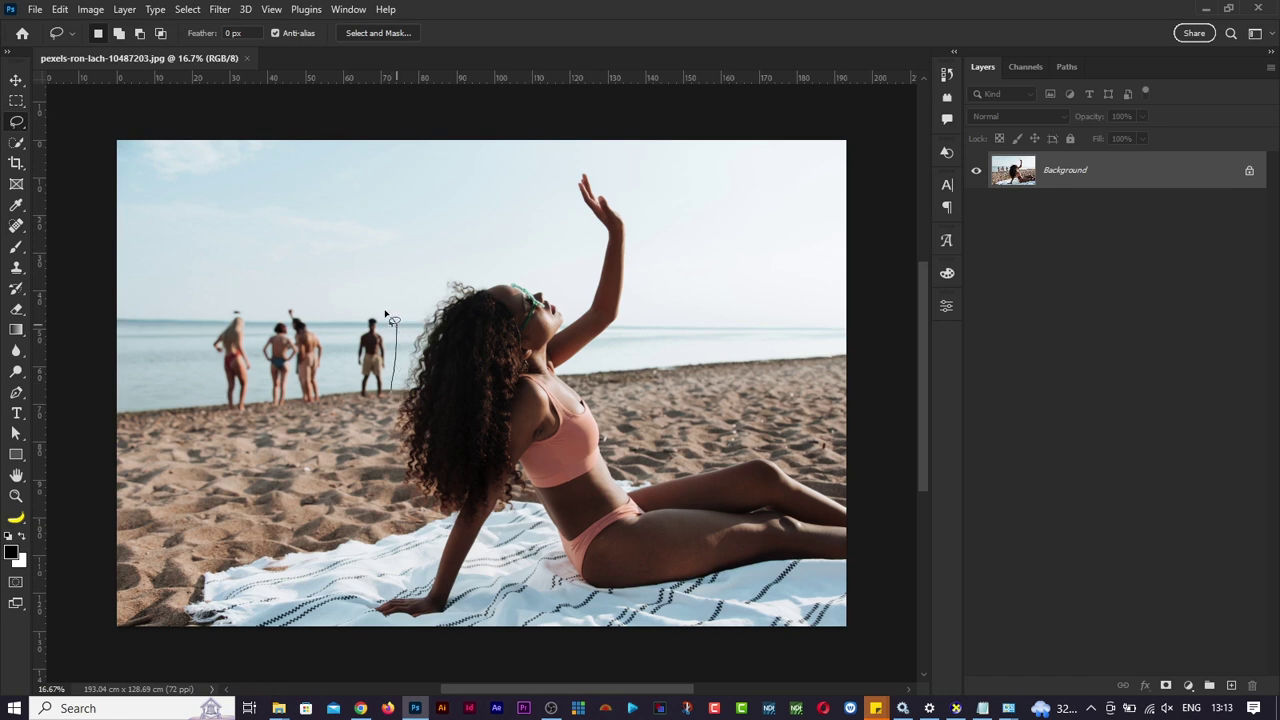
mouse_move(386, 314)
left_mouse_down()
mouse_move(328, 297)
mouse_move(211, 312)
mouse_move(183, 376)
mouse_move(212, 414)
mouse_move(254, 430)
mouse_move(338, 429)
left_mouse_up()
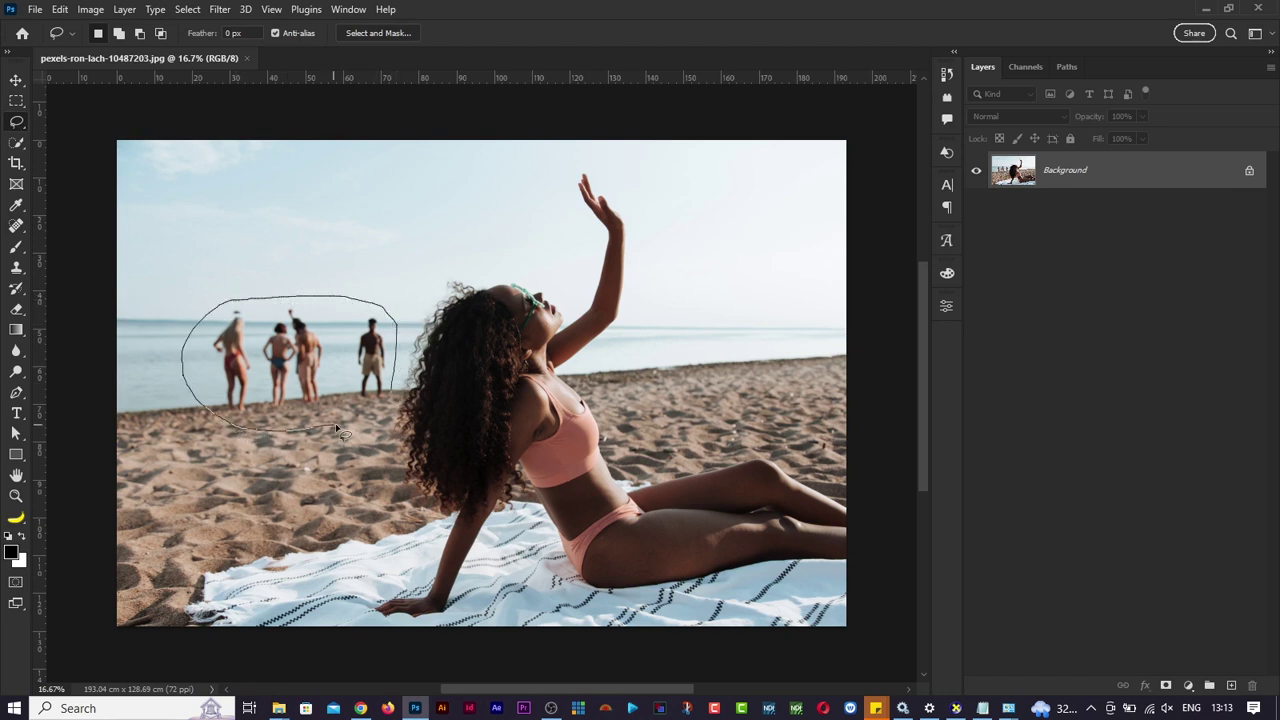
left_click_drag(395, 392, 395, 392)
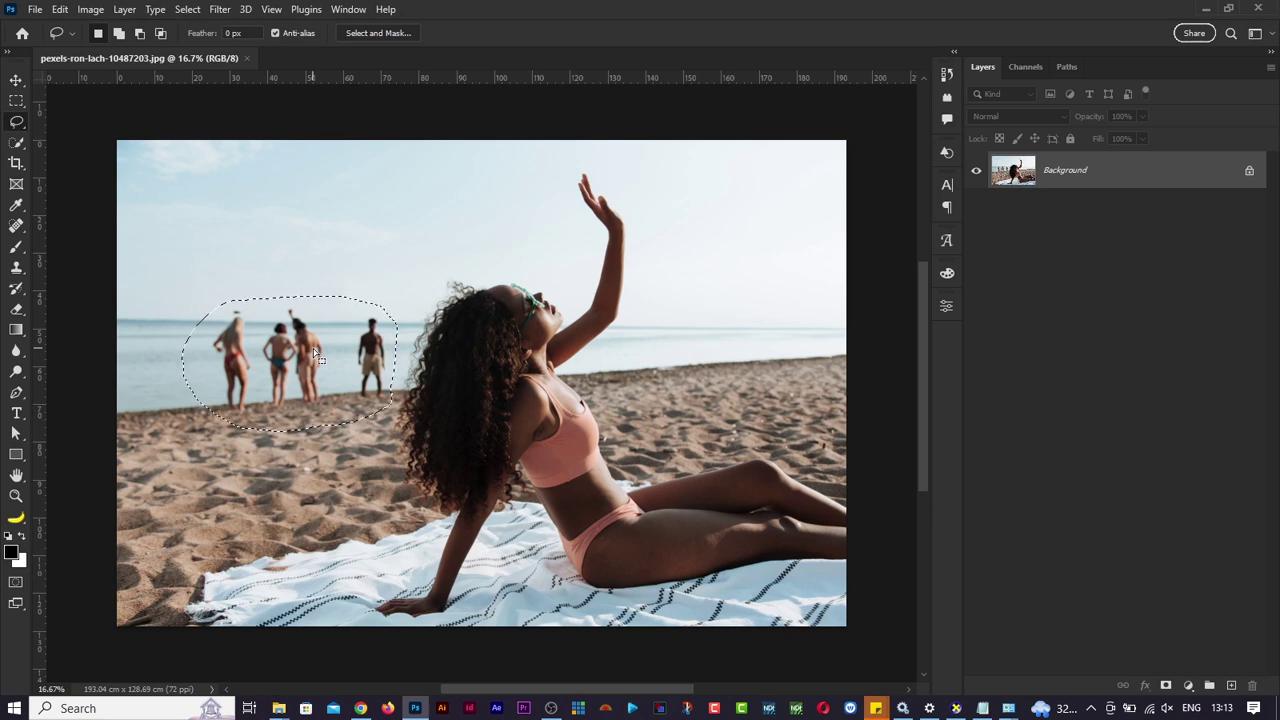
Try a Content-Aware fill with Color Adaptation on the selected people, undo it and clear the selection.
right_click(313, 349)
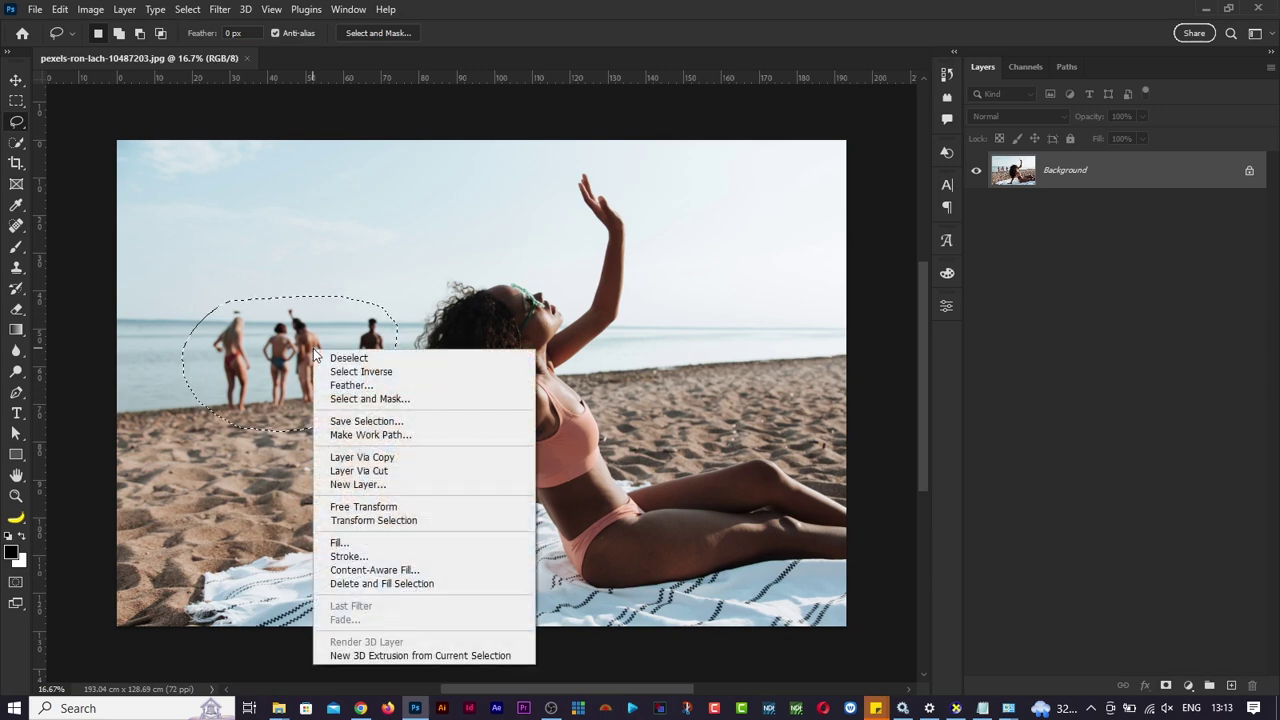
left_click(358, 545)
left_click(852, 154)
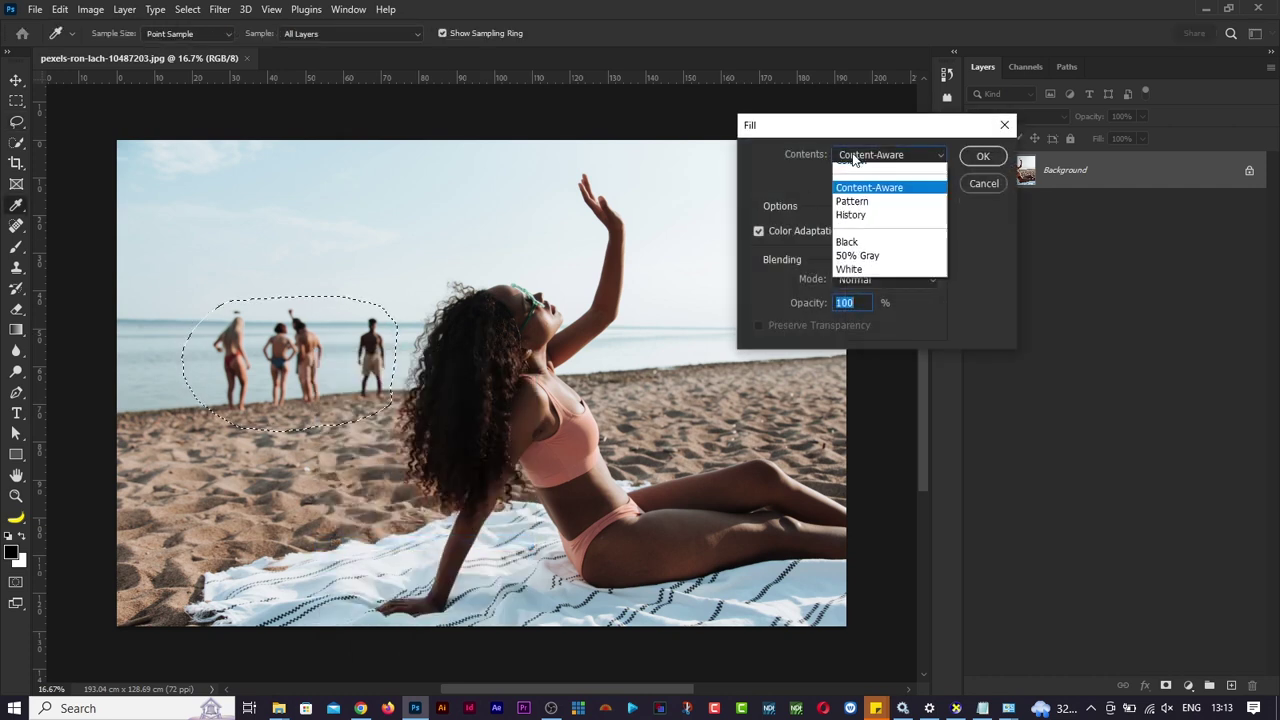
left_click(852, 225)
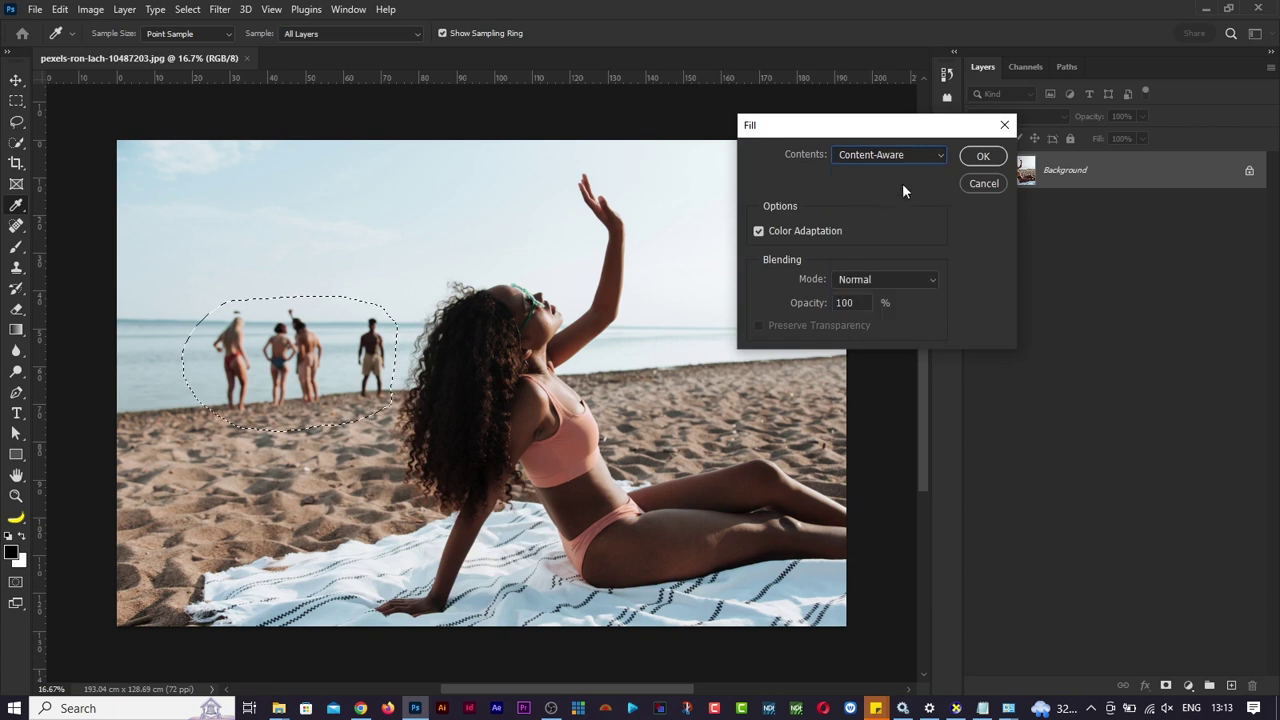
left_click(982, 156)
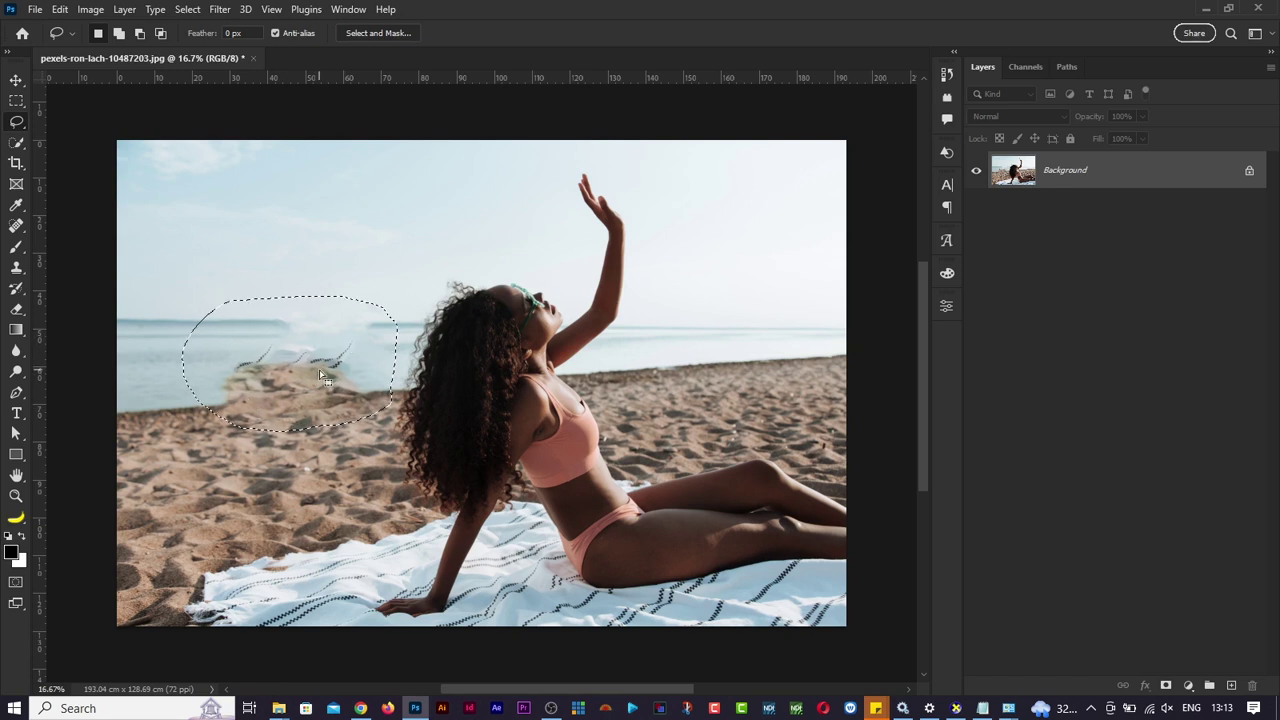
key("ctrl+z")
key("ctrl+d")
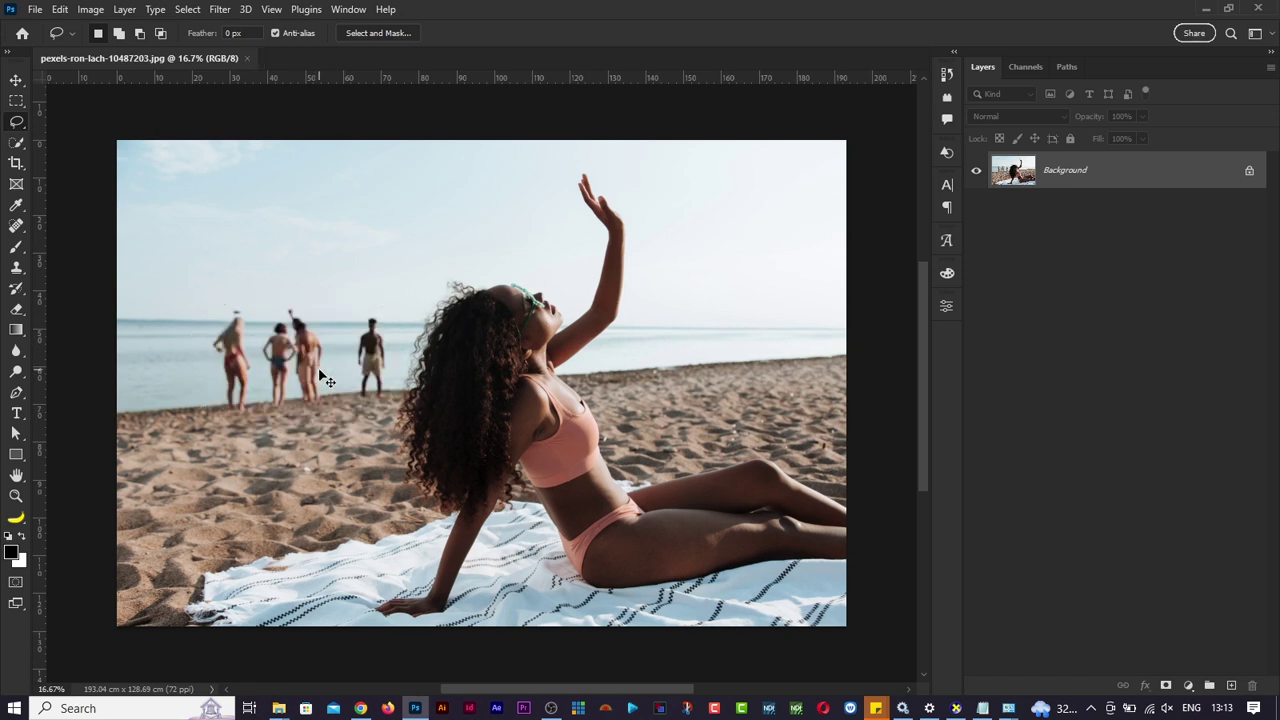
Activate the Clone Stamp tool with a soft brush of size 97 for working on the people at the waterline.
scroll(370, 350, "left", 3)
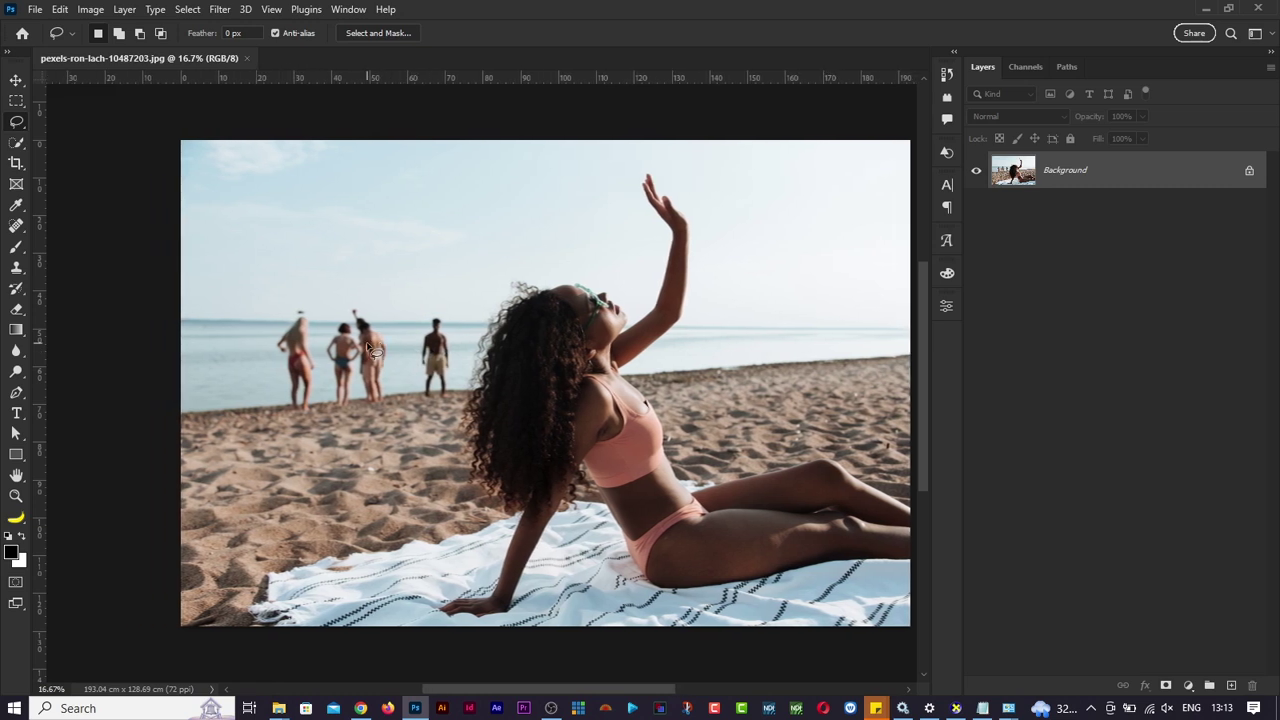
scroll(370, 350, "left", 3)
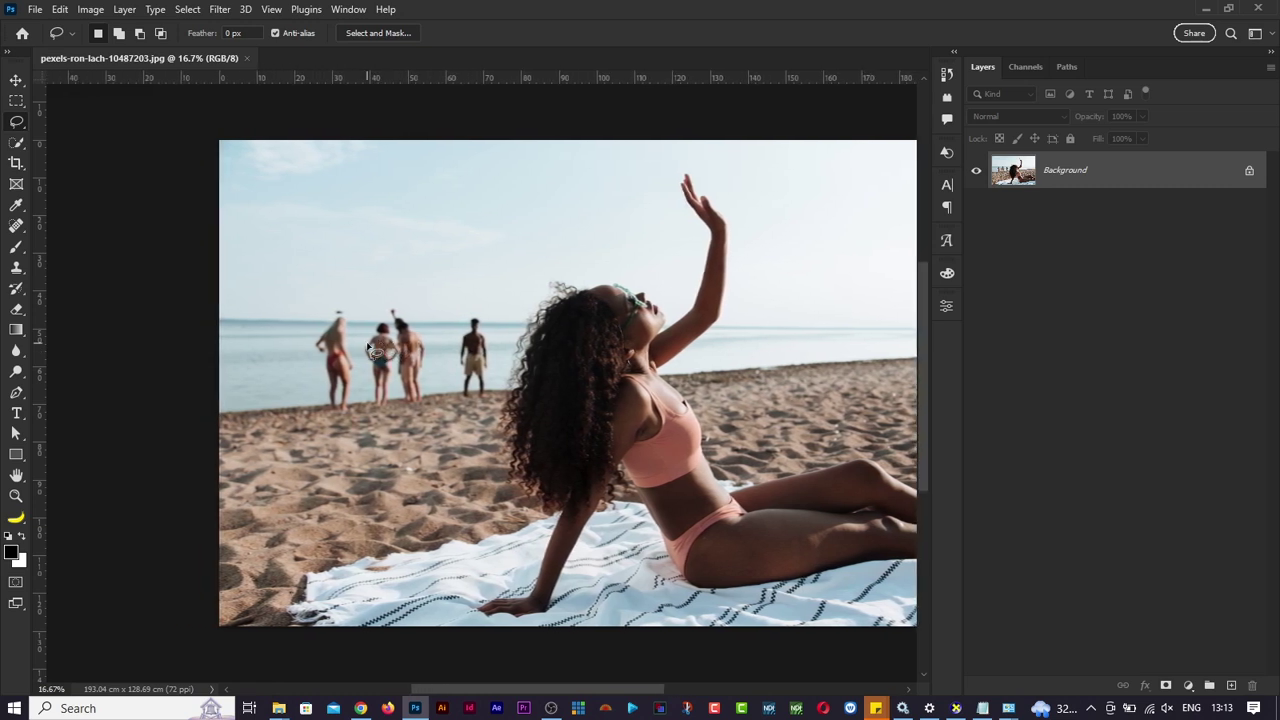
key("s")
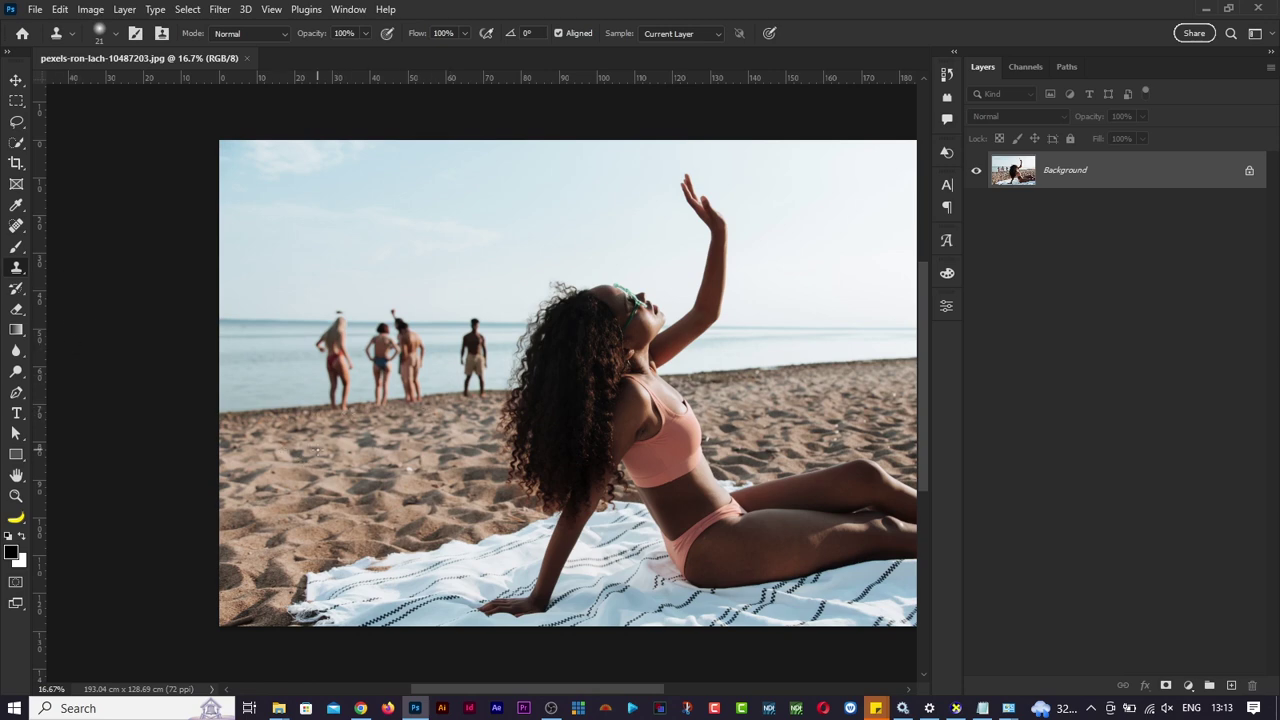
scroll(320, 455, "up", 5)
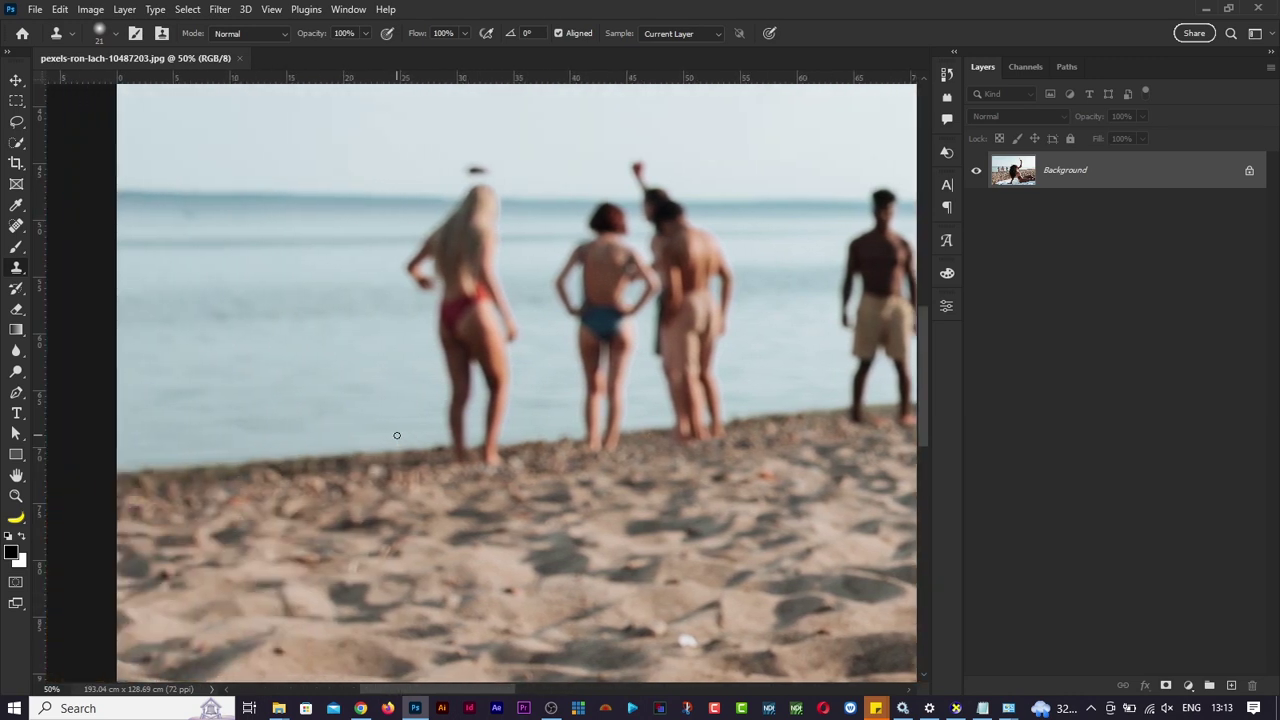
scroll(396, 435, "left", 3)
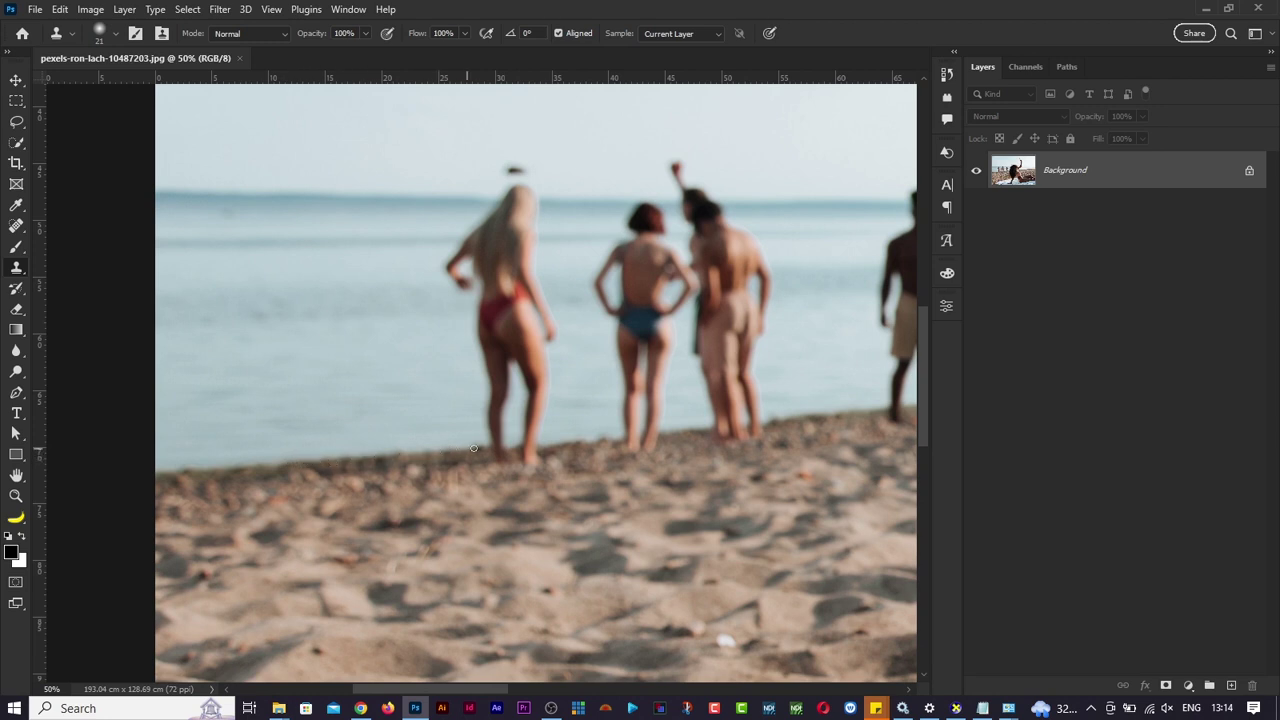
left_click_drag(401, 475, 428, 469)
Try cloning the shoreline sand across the sea and the two leftmost people, and undo the strokes.
left_click(300, 463, "alt")
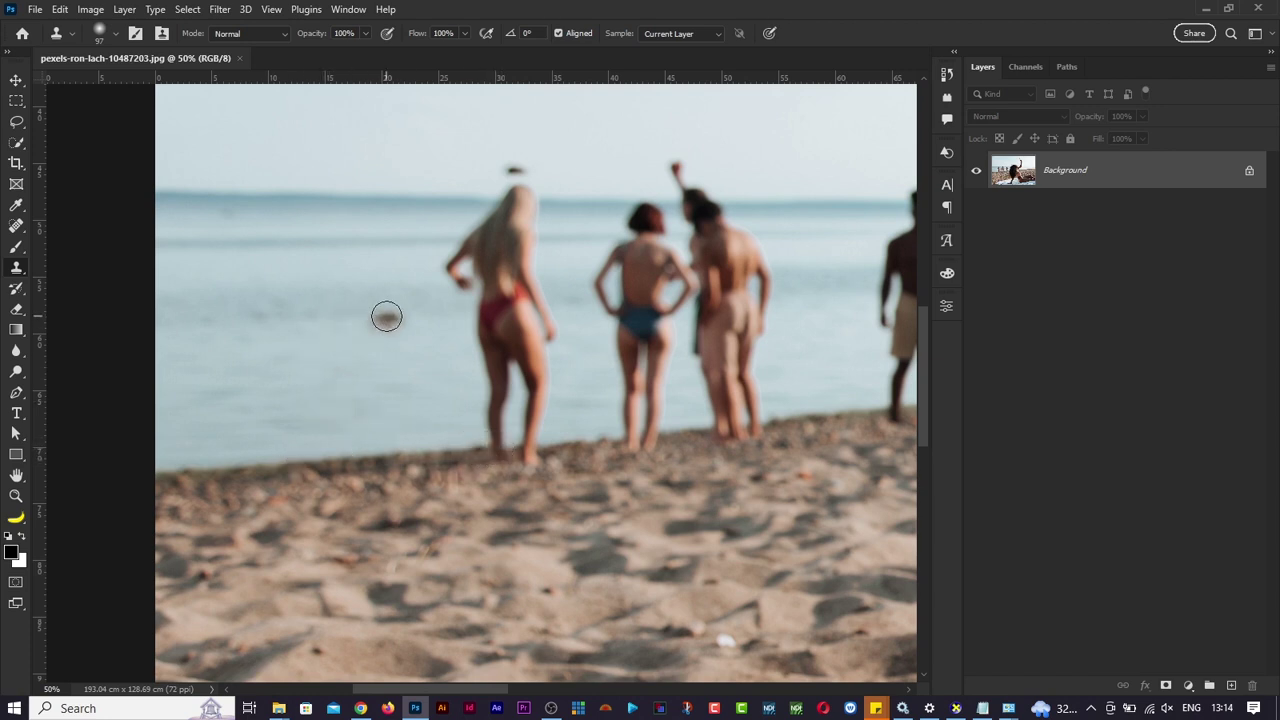
mouse_move(386, 314)
left_mouse_down()
mouse_move(447, 309)
mouse_move(412, 349)
mouse_move(438, 357)
mouse_move(514, 330)
mouse_move(464, 367)
mouse_move(545, 368)
mouse_move(534, 383)
mouse_move(673, 347)
mouse_move(660, 400)
left_mouse_up()
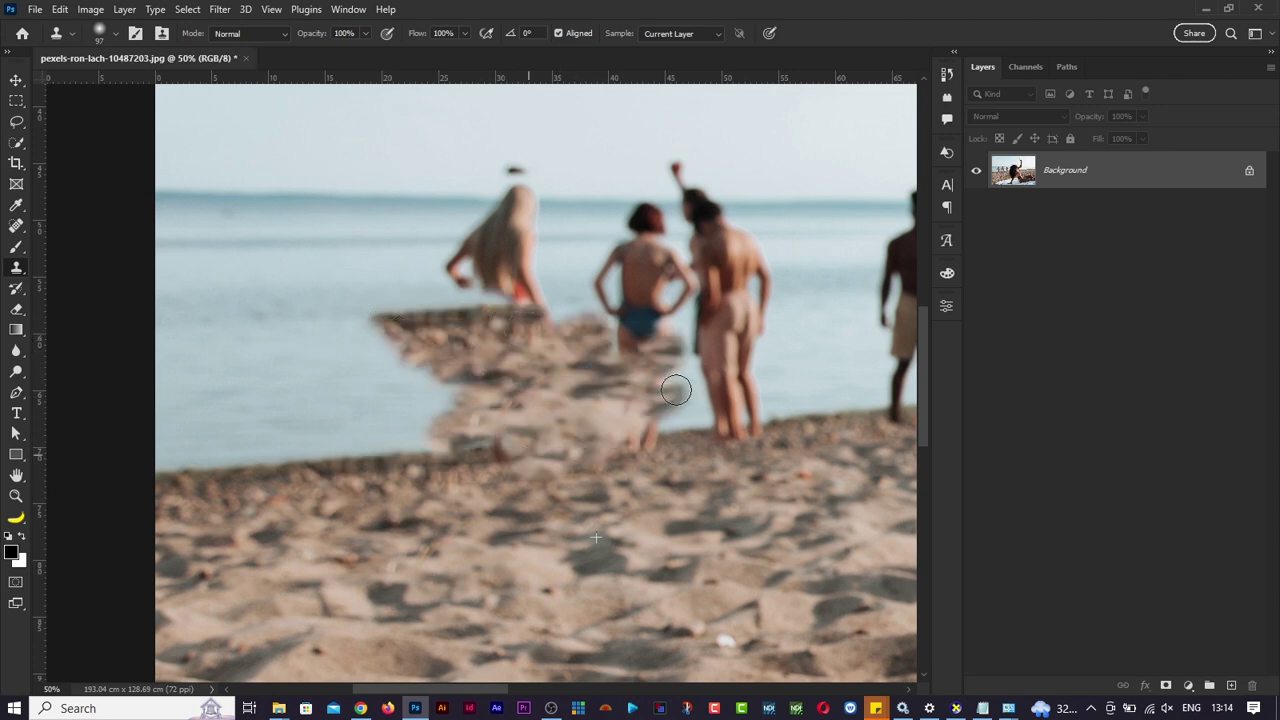
key("ctrl+z")
key("ctrl+z")
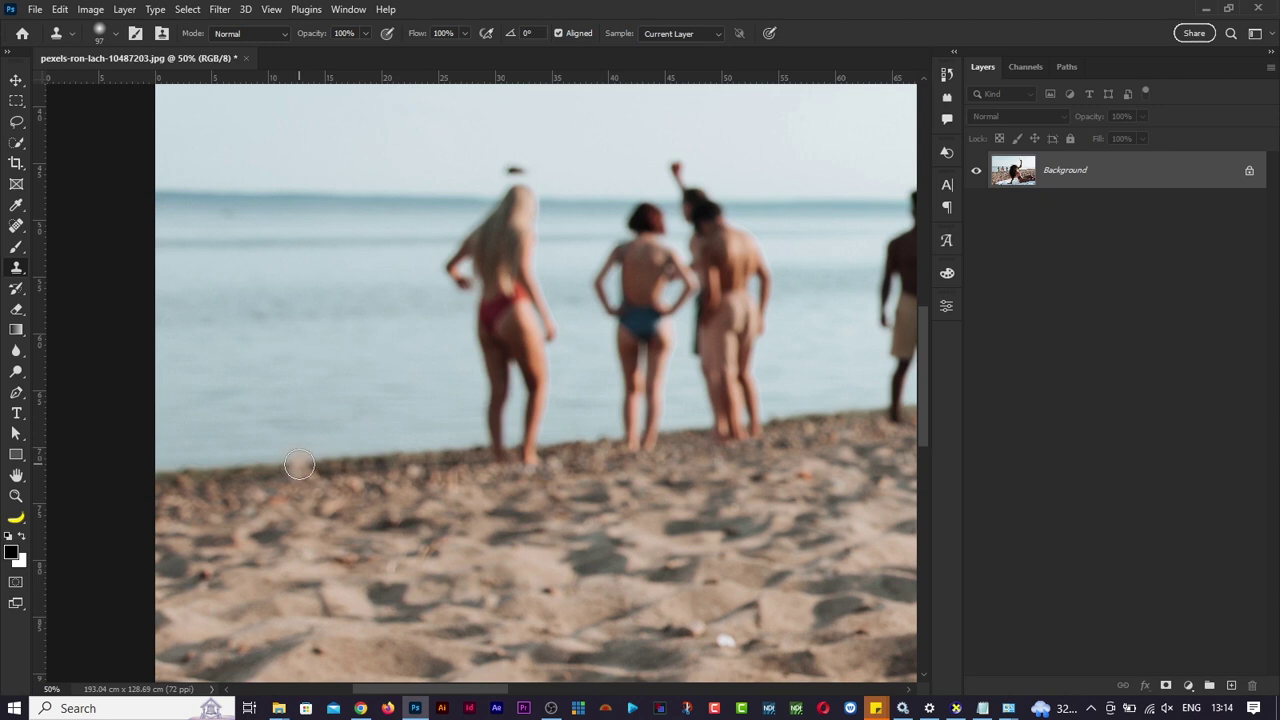
Clone the shoreline and water over the leftmost woman's legs and lower body, enlarging the brush to 181.
left_click(300, 464, "alt")
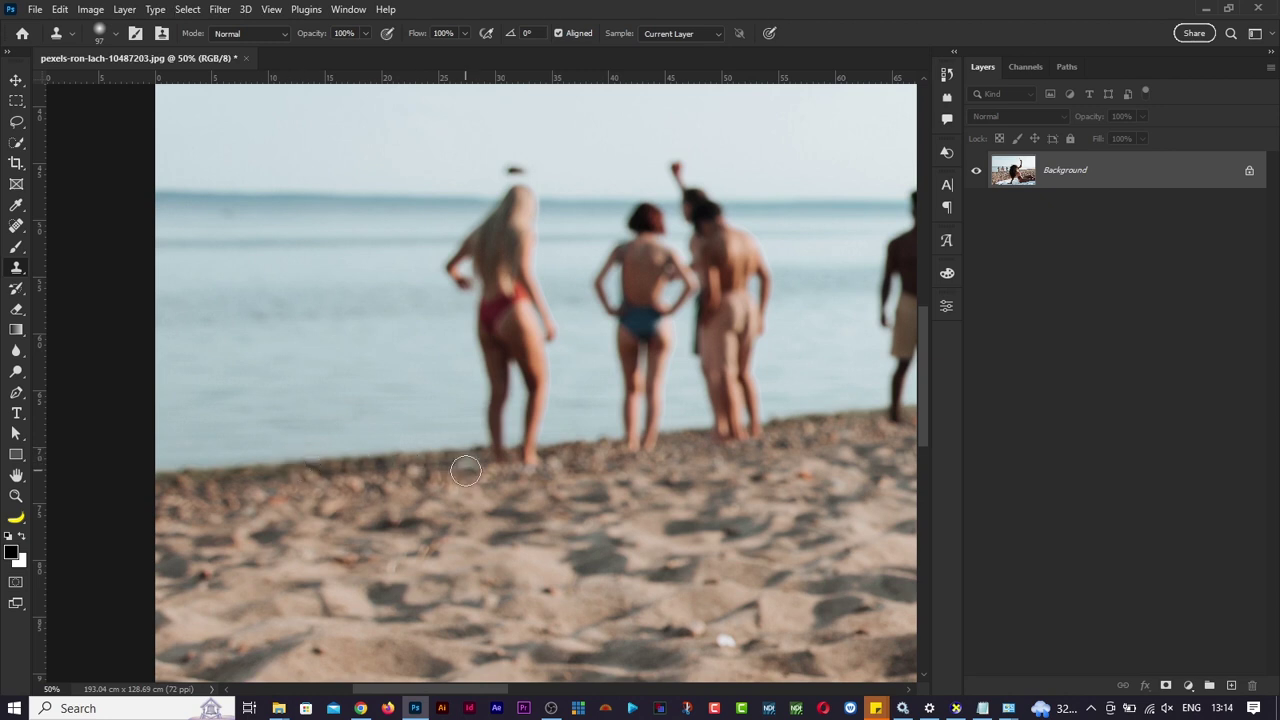
mouse_move(496, 450)
left_mouse_down()
mouse_move(530, 469)
mouse_move(545, 453)
mouse_move(530, 449)
mouse_move(548, 450)
mouse_move(543, 419)
mouse_move(508, 417)
mouse_move(462, 440)
mouse_move(533, 397)
mouse_move(565, 342)
mouse_move(533, 326)
mouse_move(521, 342)
mouse_move(546, 318)
mouse_move(490, 326)
mouse_move(499, 294)
mouse_move(283, 467)
mouse_move(514, 297)
left_mouse_up()
left_click(283, 466, "alt")
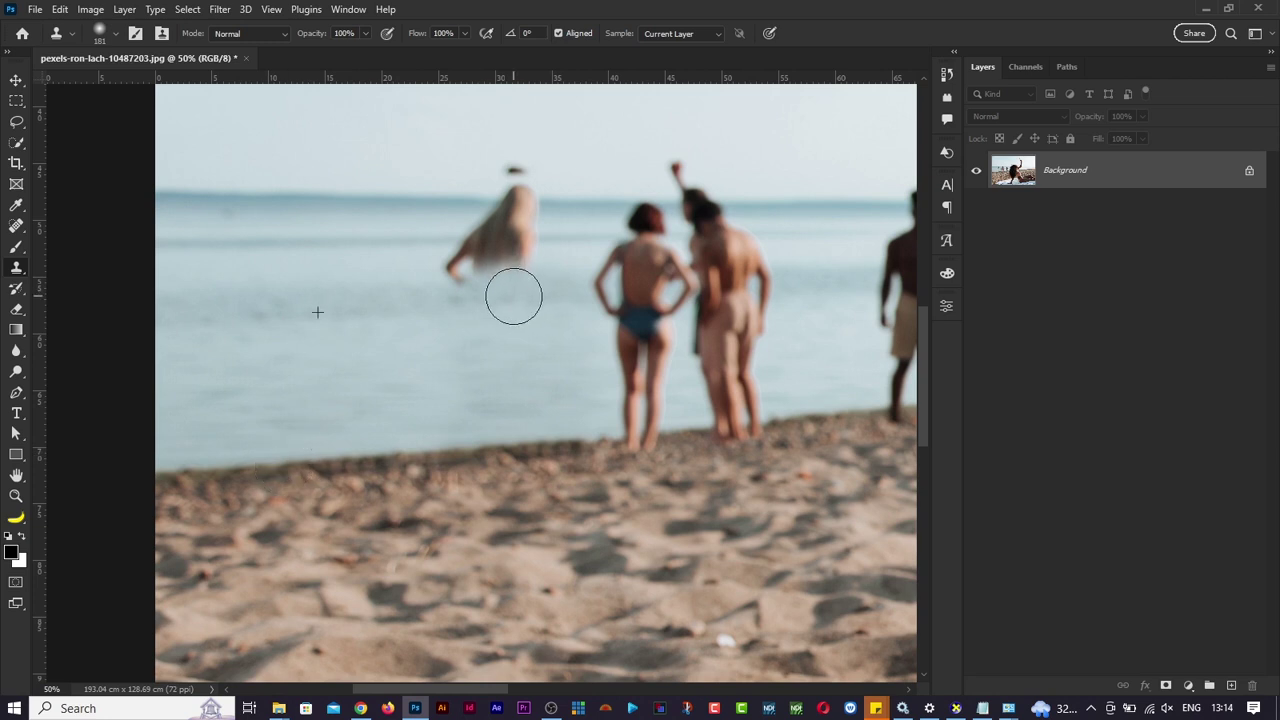
left_click_drag(514, 297, 512, 300)
mouse_move(492, 296)
left_mouse_down()
mouse_move(467, 279)
mouse_move(491, 251)
left_mouse_up()
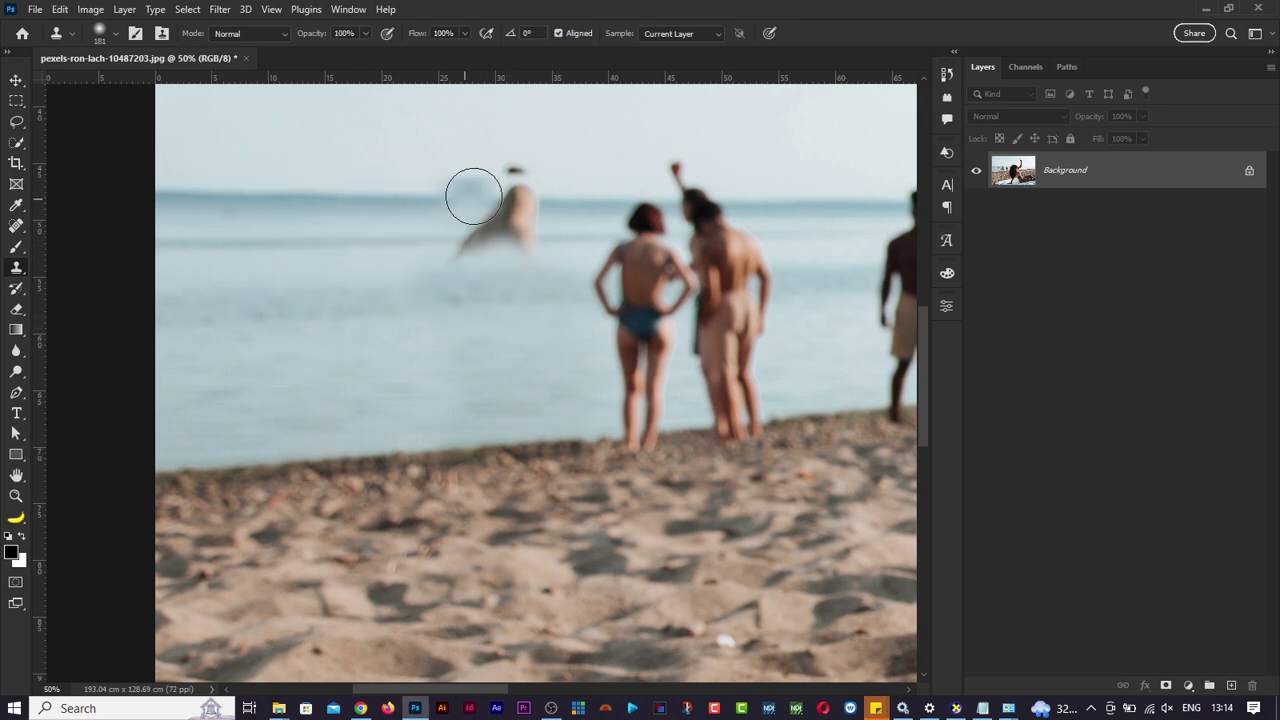
Clone the horizon, sky and sea over the leftmost woman's head and shoulders with the size 181 brush, undoing misaligned strokes.
scroll(460, 288, "up", 3)
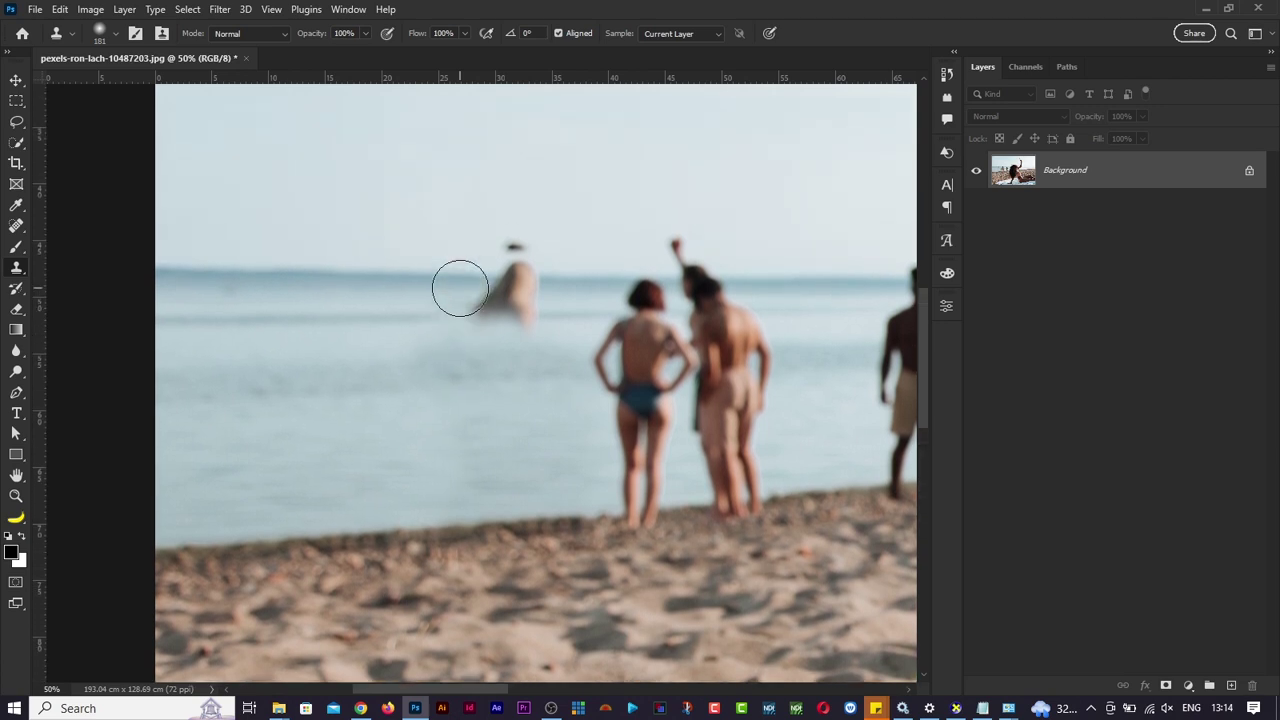
left_click(282, 273, "alt")
mouse_move(431, 277)
left_mouse_down()
mouse_move(500, 271)
mouse_move(489, 279)
left_mouse_up()
key("ctrl+z")
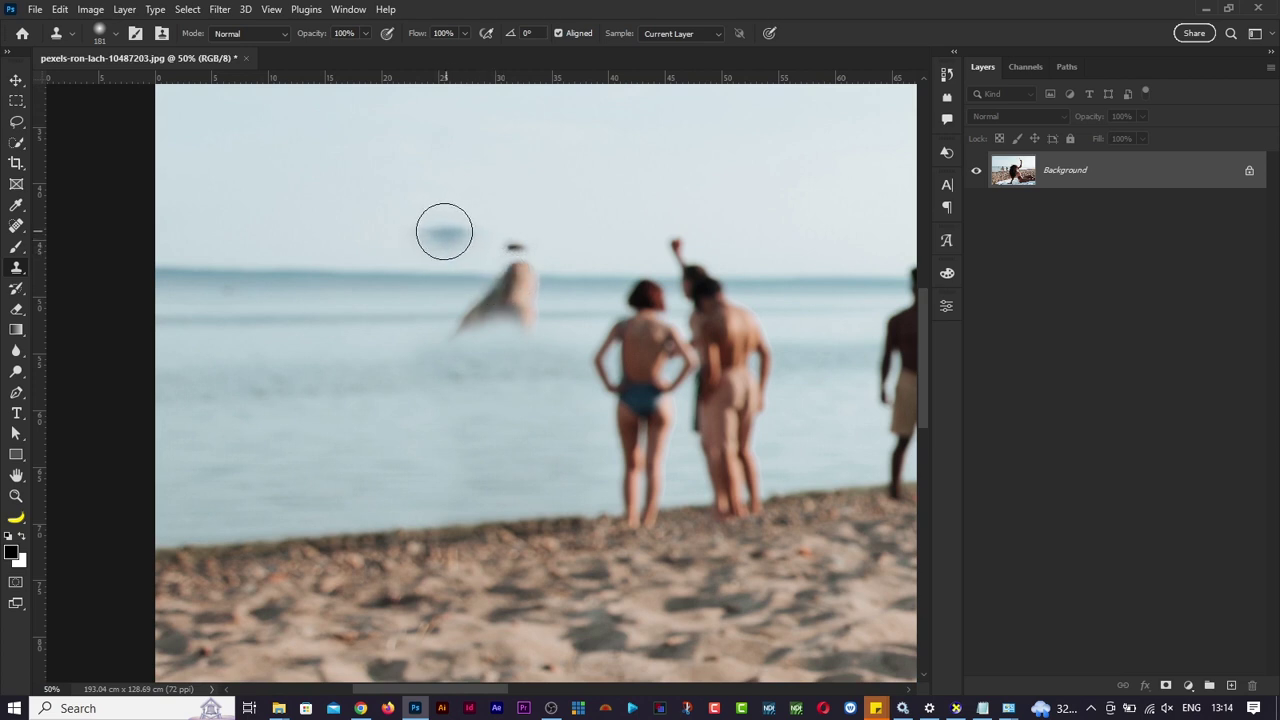
key("ctrl+shift+z")
key("ctrl+z")
key("ctrl+shift+z")
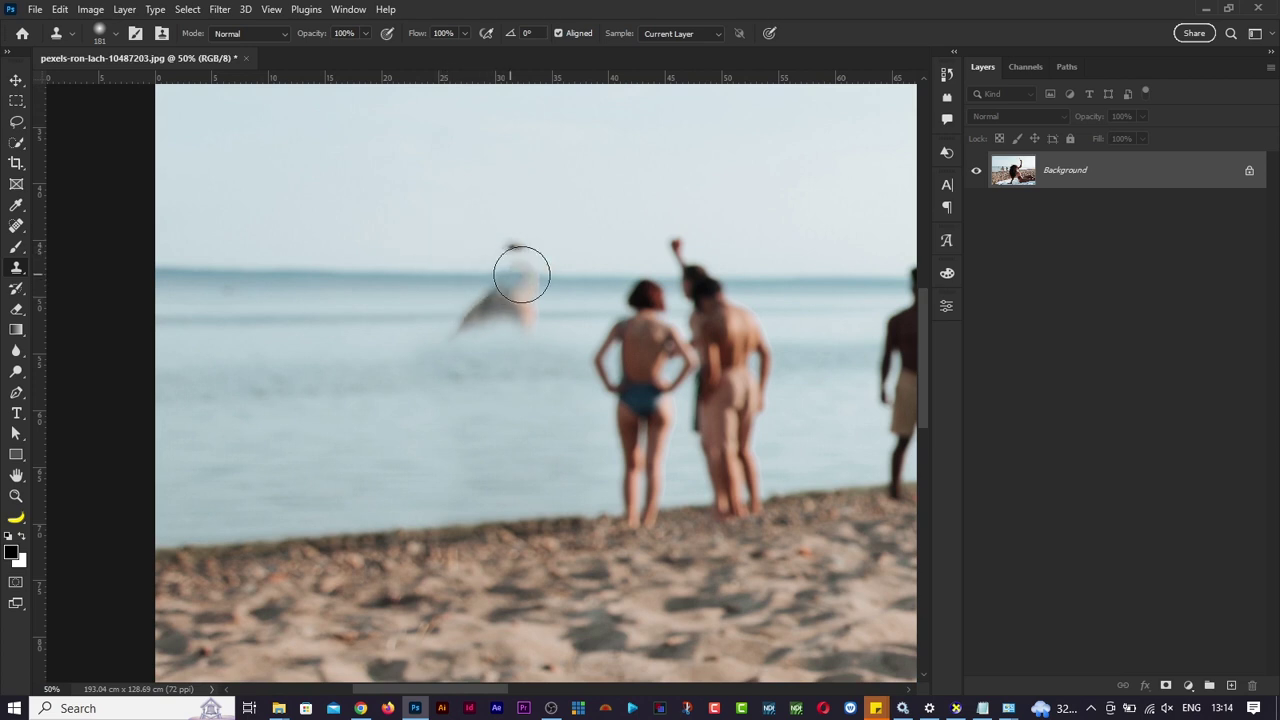
key("ctrl+z")
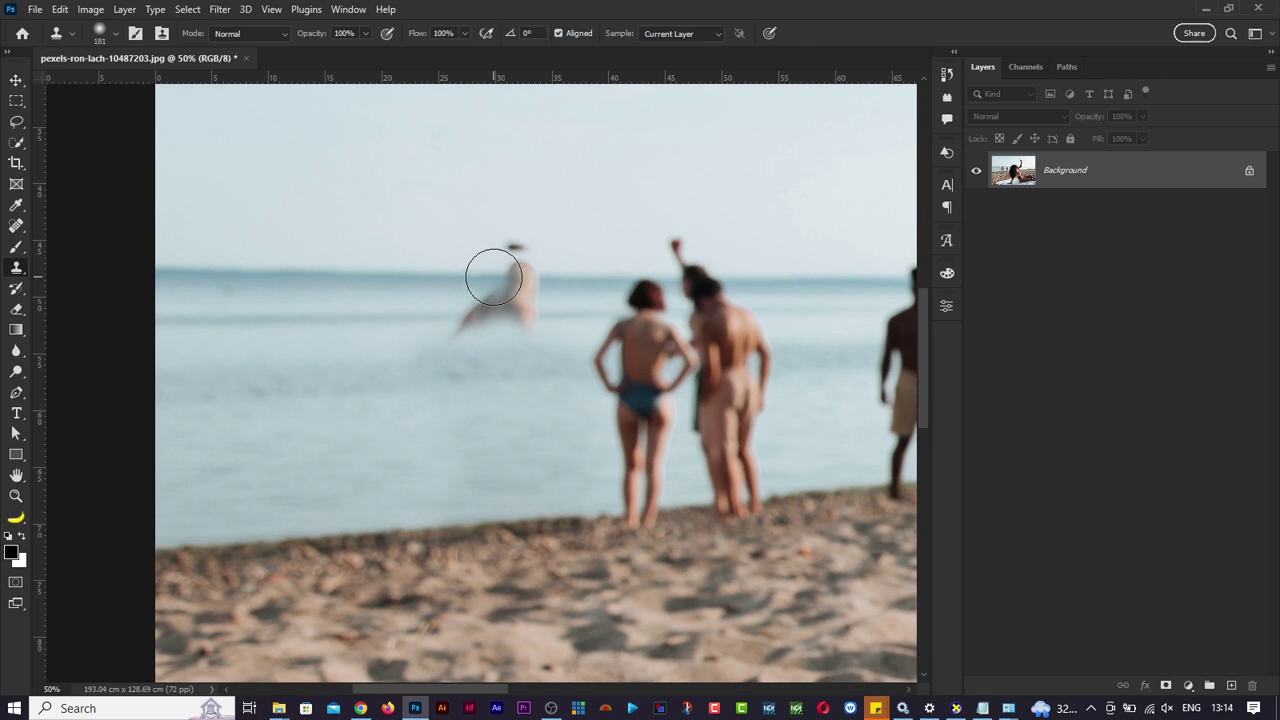
mouse_move(494, 271)
left_mouse_down()
mouse_move(522, 318)
mouse_move(490, 301)
mouse_move(455, 345)
left_mouse_up()
left_click(418, 545)
Examine the cloned area where the leftmost woman stood, in the whole photo and up close.
key("ctrl+0")
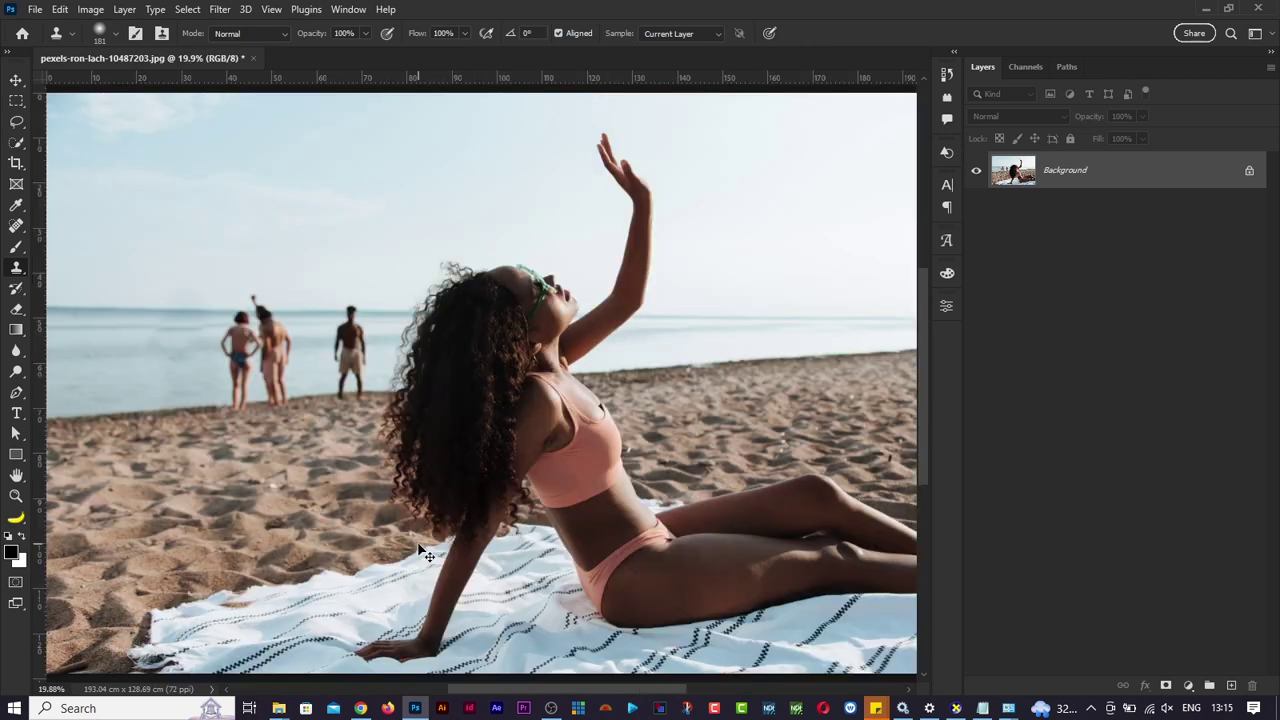
key("ctrl+plus")
key("ctrl+plus")
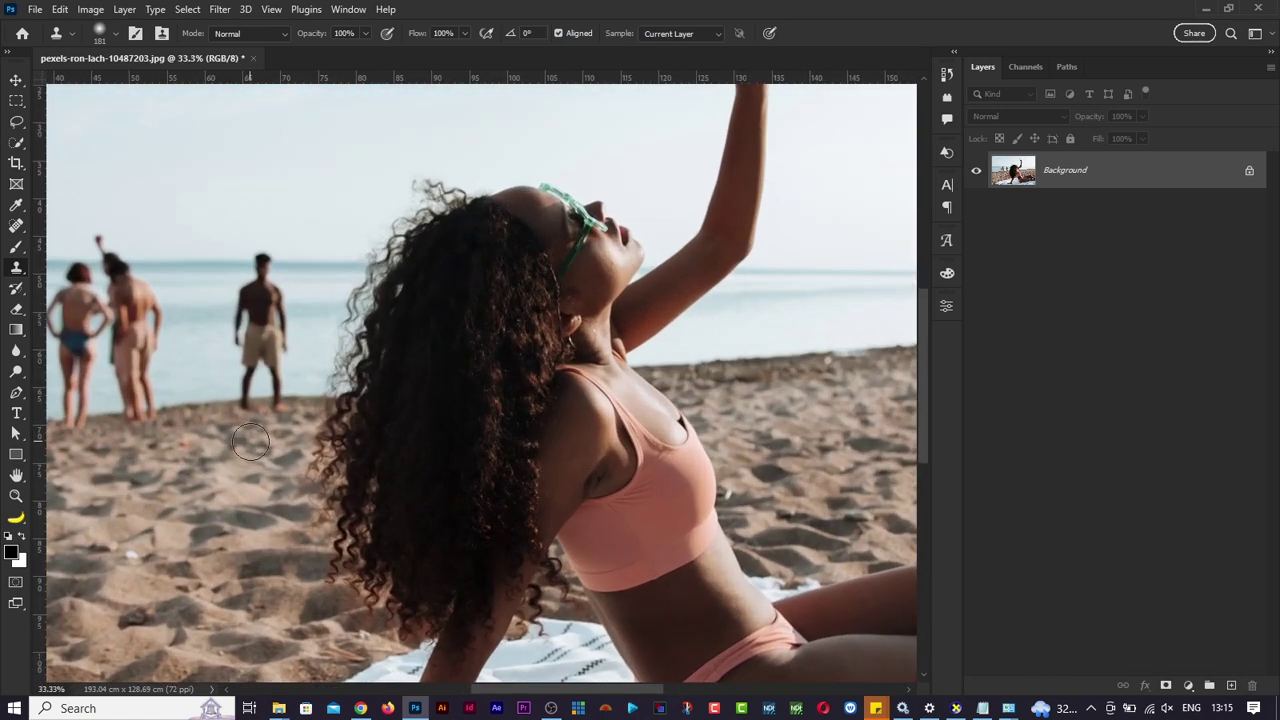
scroll(250, 441, "left", 8)
key("ctrl+plus")
scroll(250, 441, "left", 3)
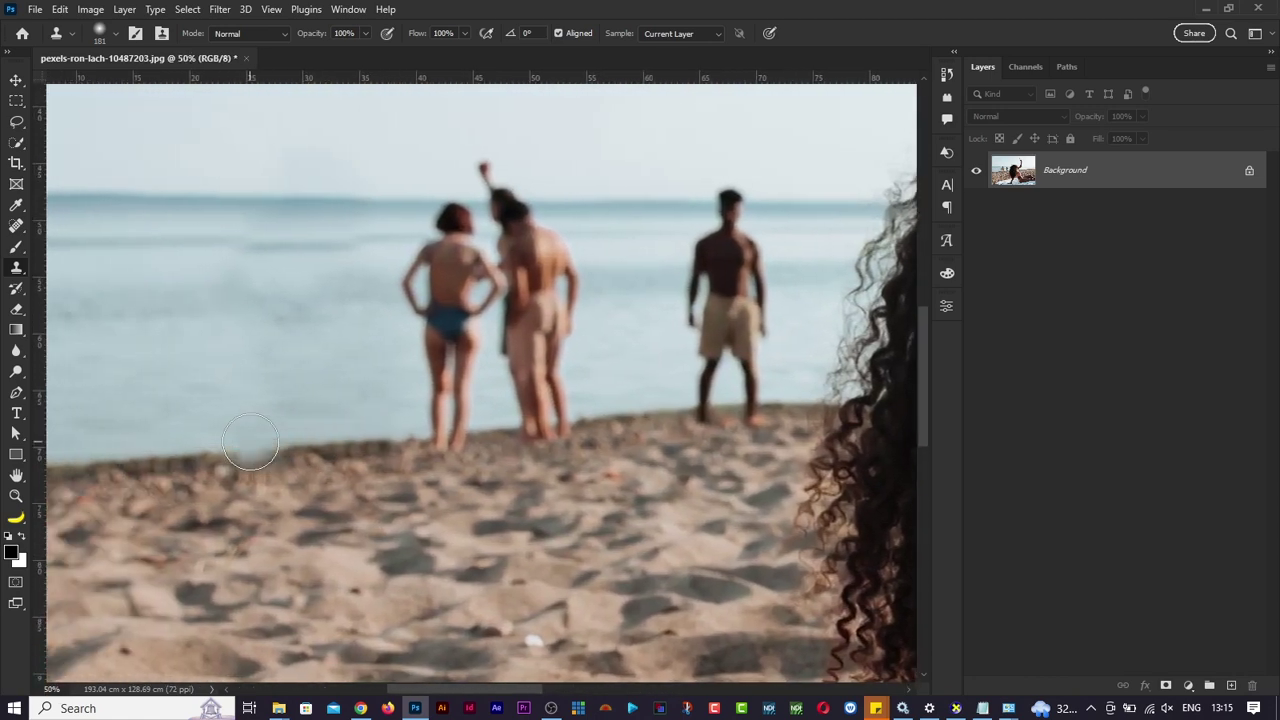
scroll(250, 442, "left", 4)
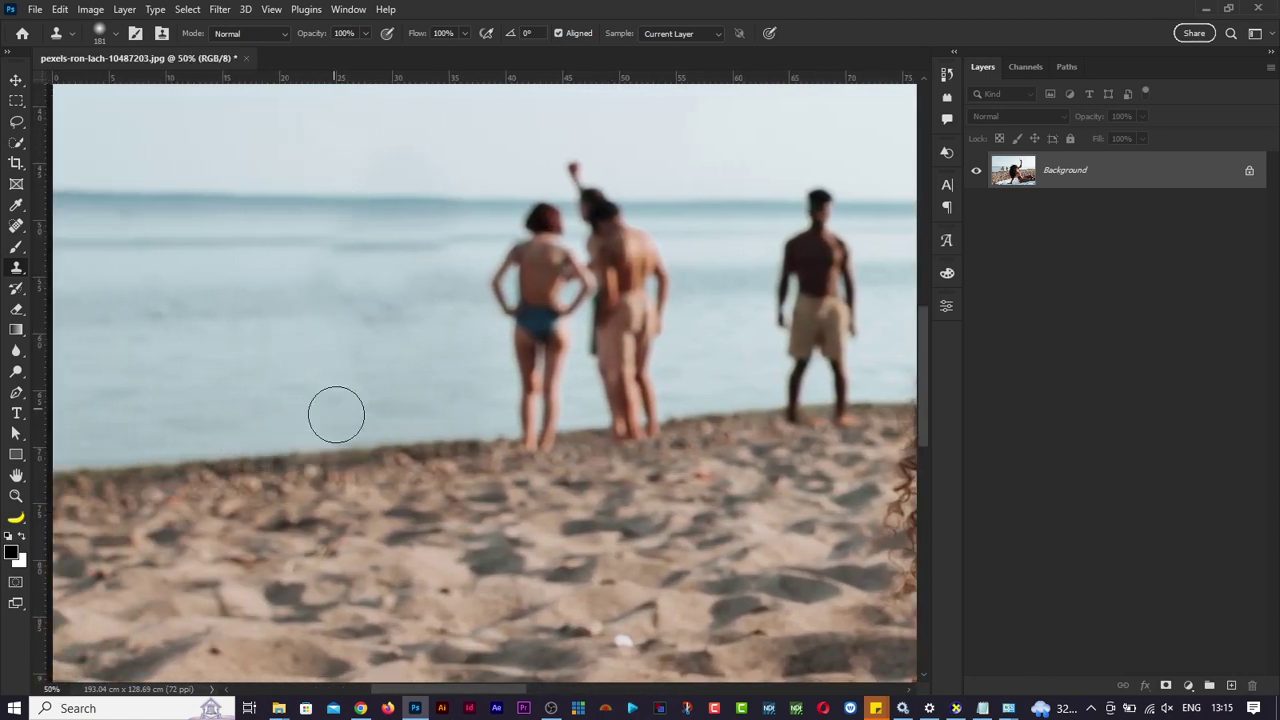
scroll(396, 363, "left", 3)
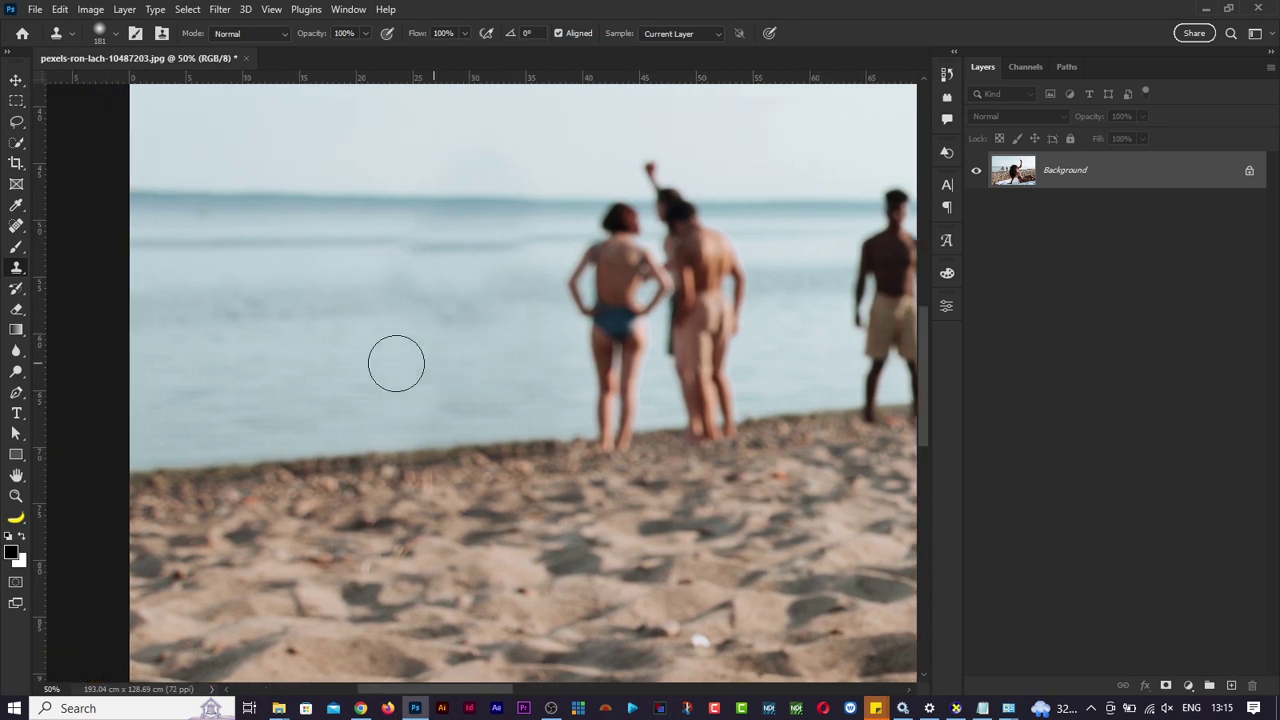
Even out the cloned water beside the remaining people by cloning clean sea patches over the blotches and streaks.
scroll(396, 363, "left", 1)
mouse_move(375, 357)
left_mouse_down()
mouse_move(338, 370)
mouse_move(390, 362)
mouse_move(389, 300)
left_mouse_up()
left_click_drag(447, 230, 440, 236)
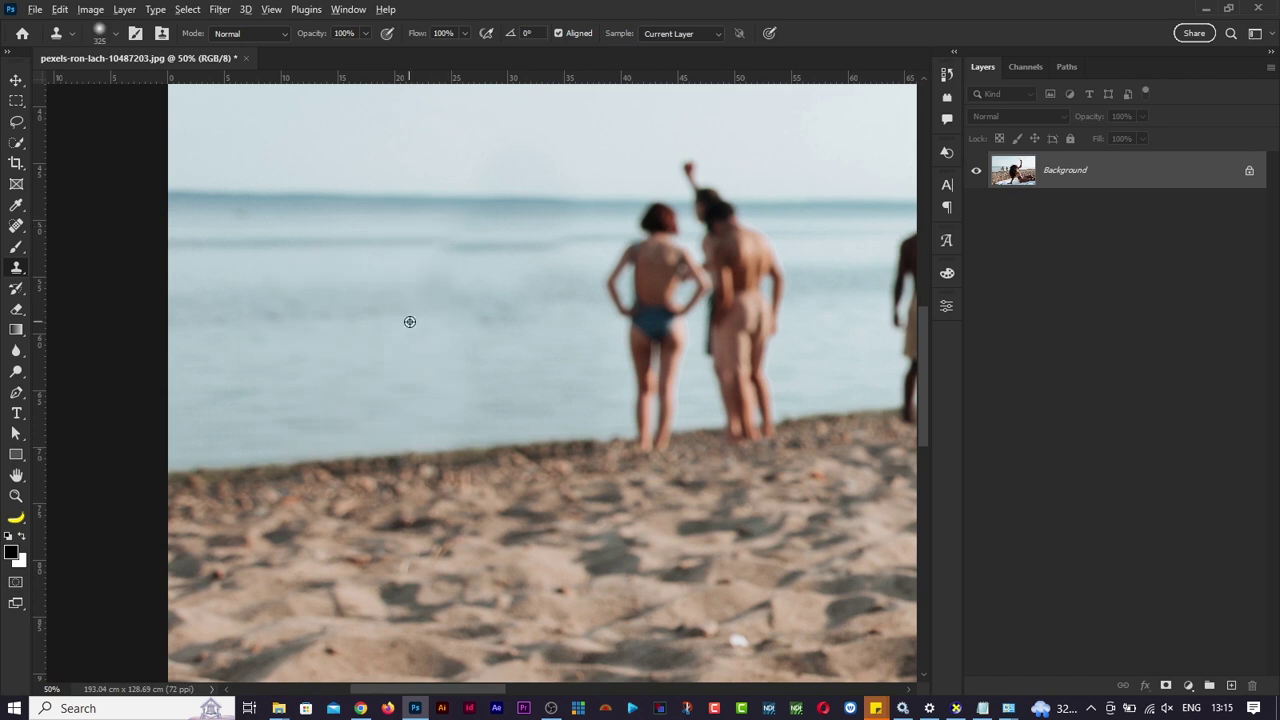
mouse_move(410, 321)
left_mouse_down()
mouse_move(413, 232)
mouse_move(388, 246)
left_mouse_up()
left_click(293, 348, "alt")
left_click_drag(468, 338, 491, 383)
left_click(345, 245, "alt")
left_click_drag(462, 244, 513, 245)
left_click(312, 307, "alt")
left_click_drag(394, 291, 428, 274)
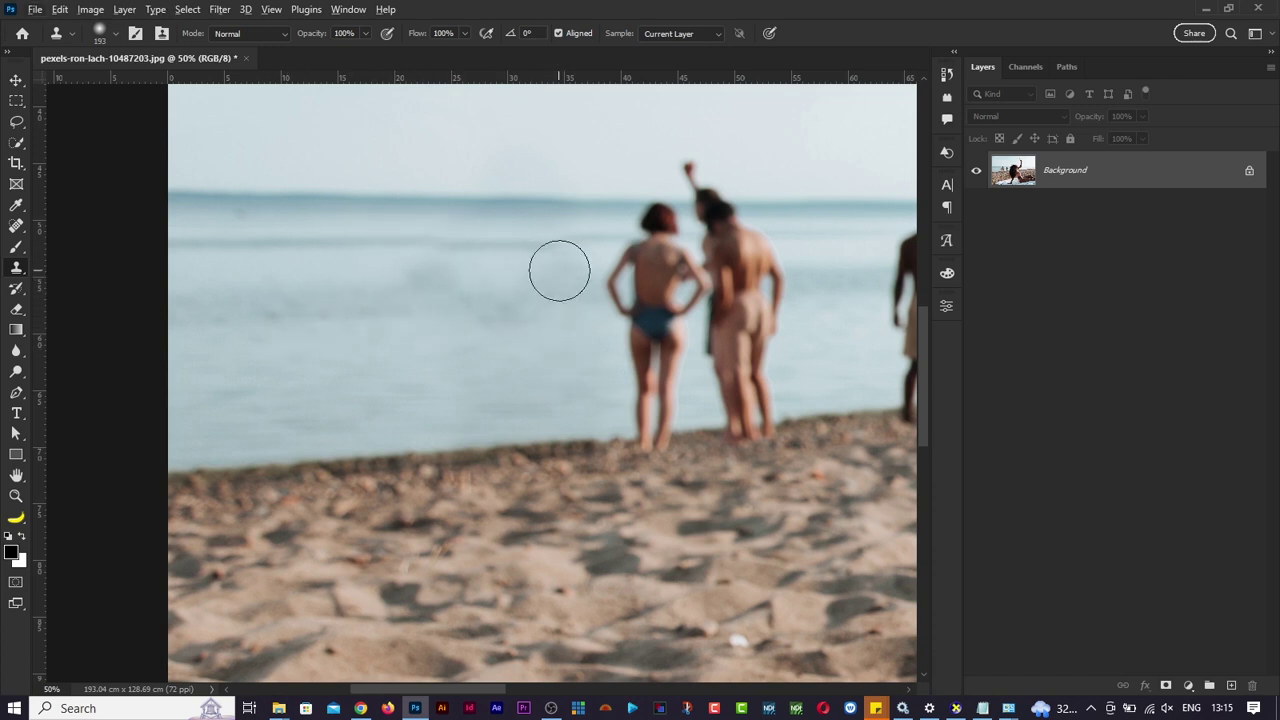
Clone the shoreline and sea over the legs and blue swimwear of the next woman, matching the waterline.
scroll(511, 403, "right", 3)
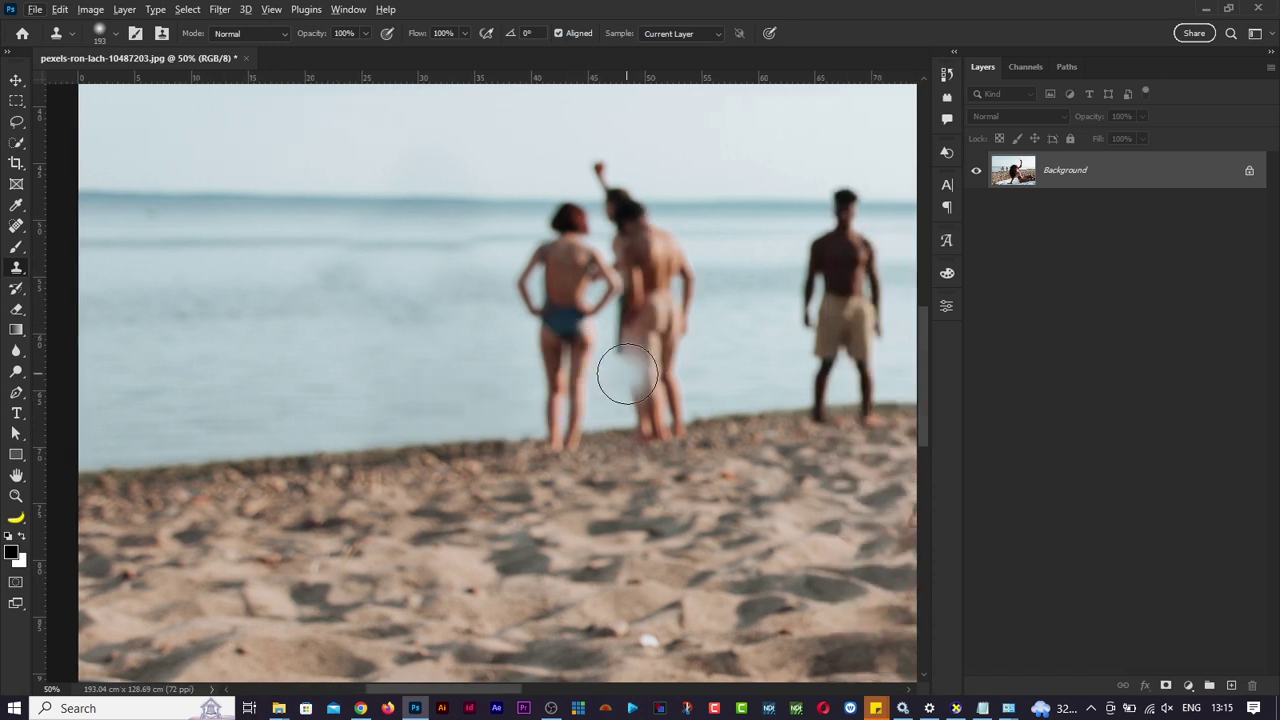
scroll(623, 371, "left", 3)
left_click(526, 455, "alt")
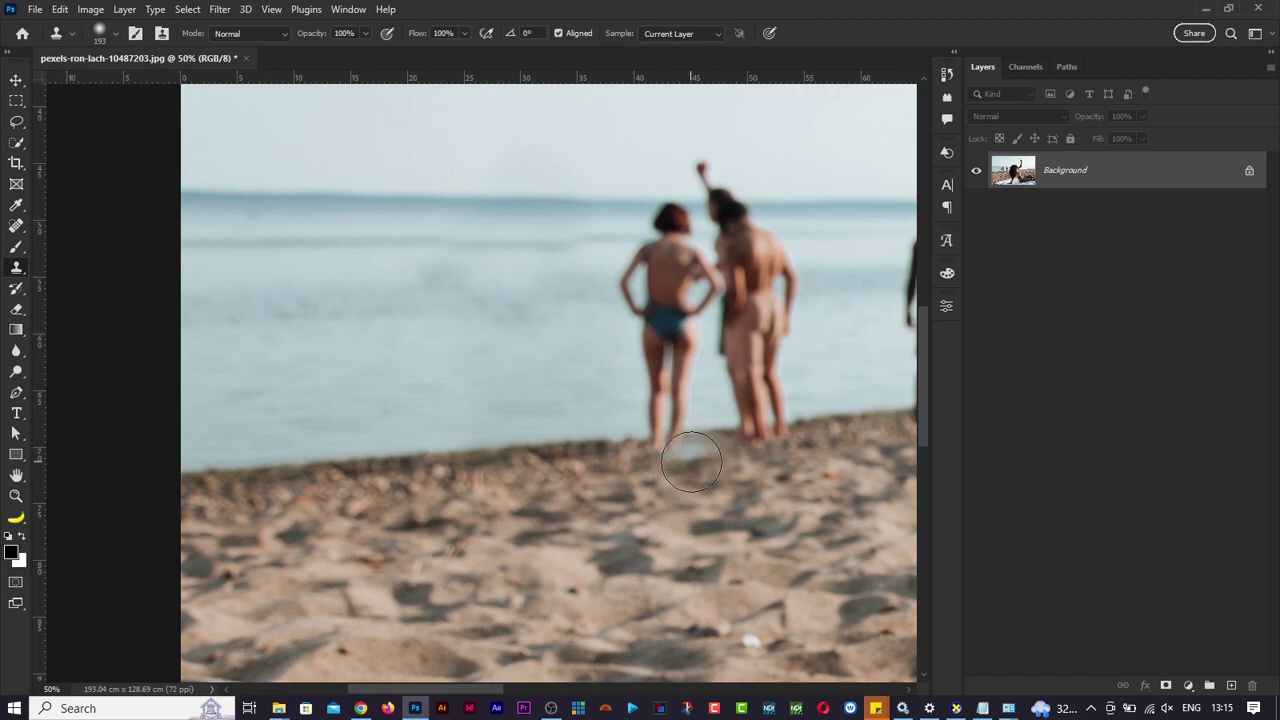
mouse_move(667, 432)
left_mouse_down()
mouse_move(665, 468)
mouse_move(637, 471)
left_mouse_up()
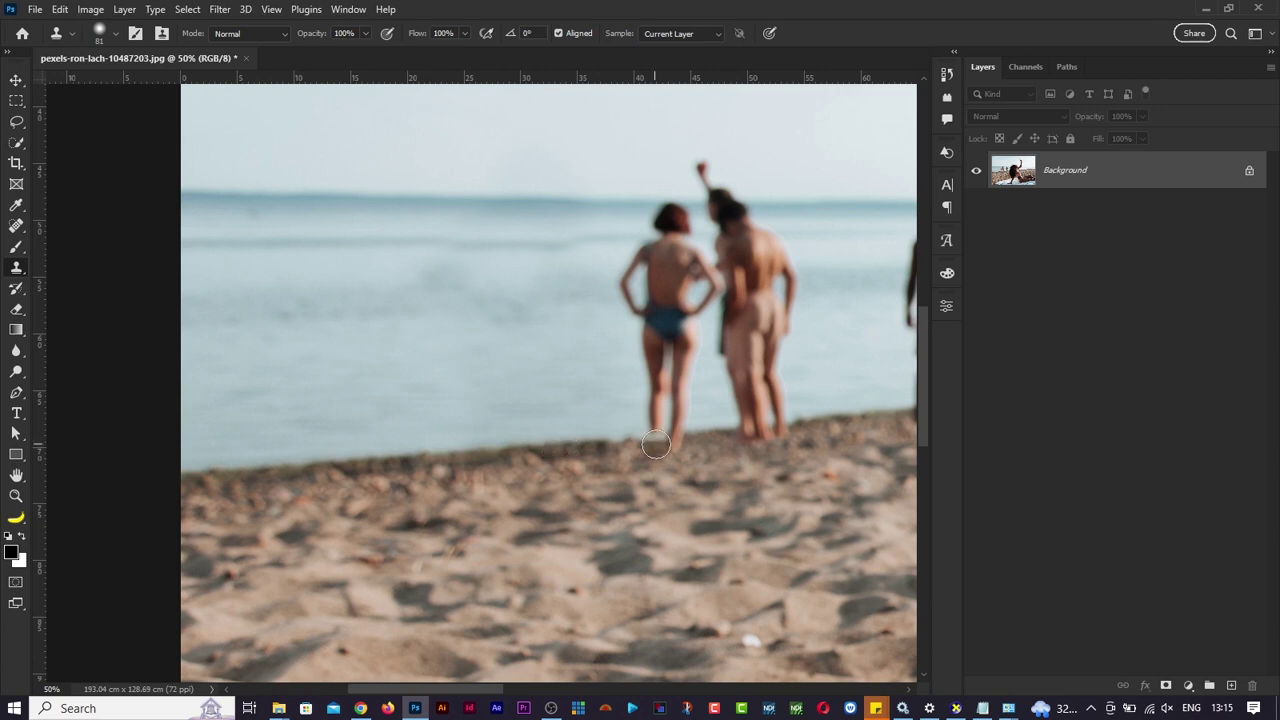
mouse_move(650, 440)
left_mouse_down()
mouse_move(785, 419)
mouse_move(672, 433)
mouse_move(696, 437)
mouse_move(649, 402)
mouse_move(699, 335)
mouse_move(645, 310)
left_mouse_up()
left_click_drag(424, 297, 450, 291)
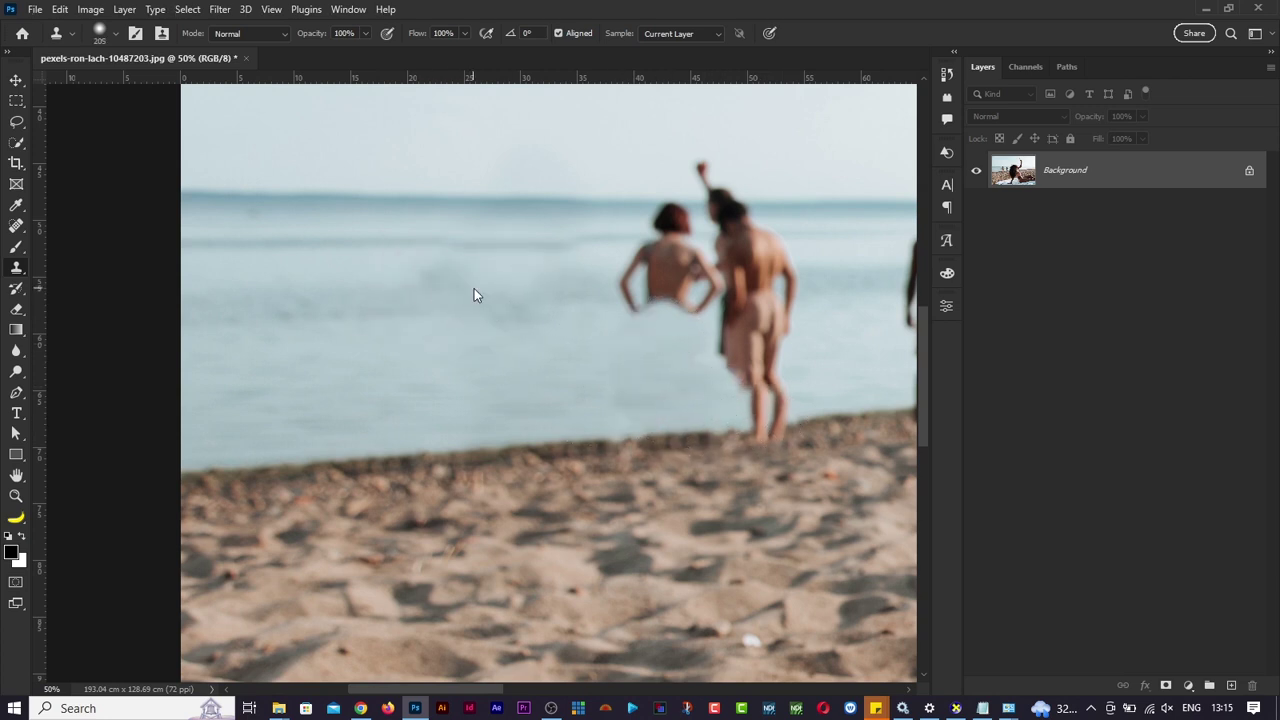
Clone the horizon and sea over that woman's head and torso with a size 205 brush, undoing a misaligned stroke.
left_click(484, 200, "alt")
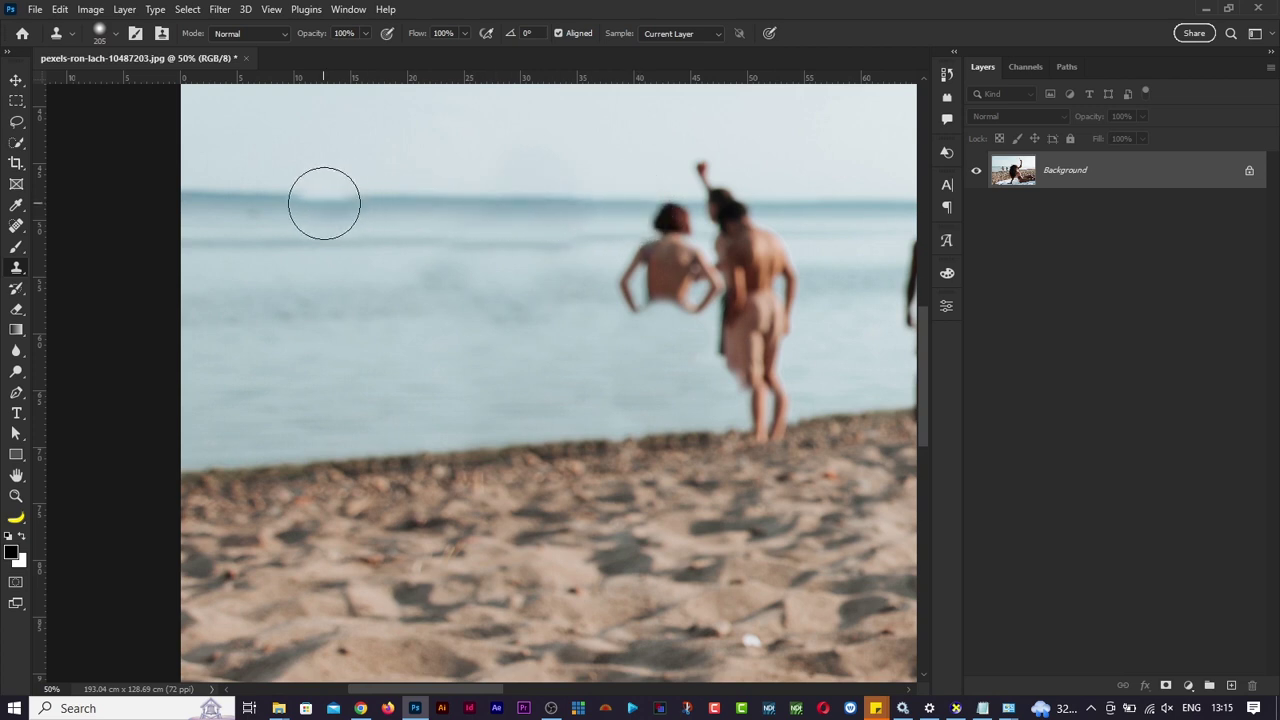
left_click(549, 149)
mouse_move(549, 149)
left_mouse_down()
mouse_move(634, 173)
mouse_move(744, 181)
mouse_move(730, 208)
mouse_move(775, 209)
mouse_move(773, 193)
mouse_move(731, 343)
mouse_move(723, 314)
left_mouse_up()
key("ctrl+z")
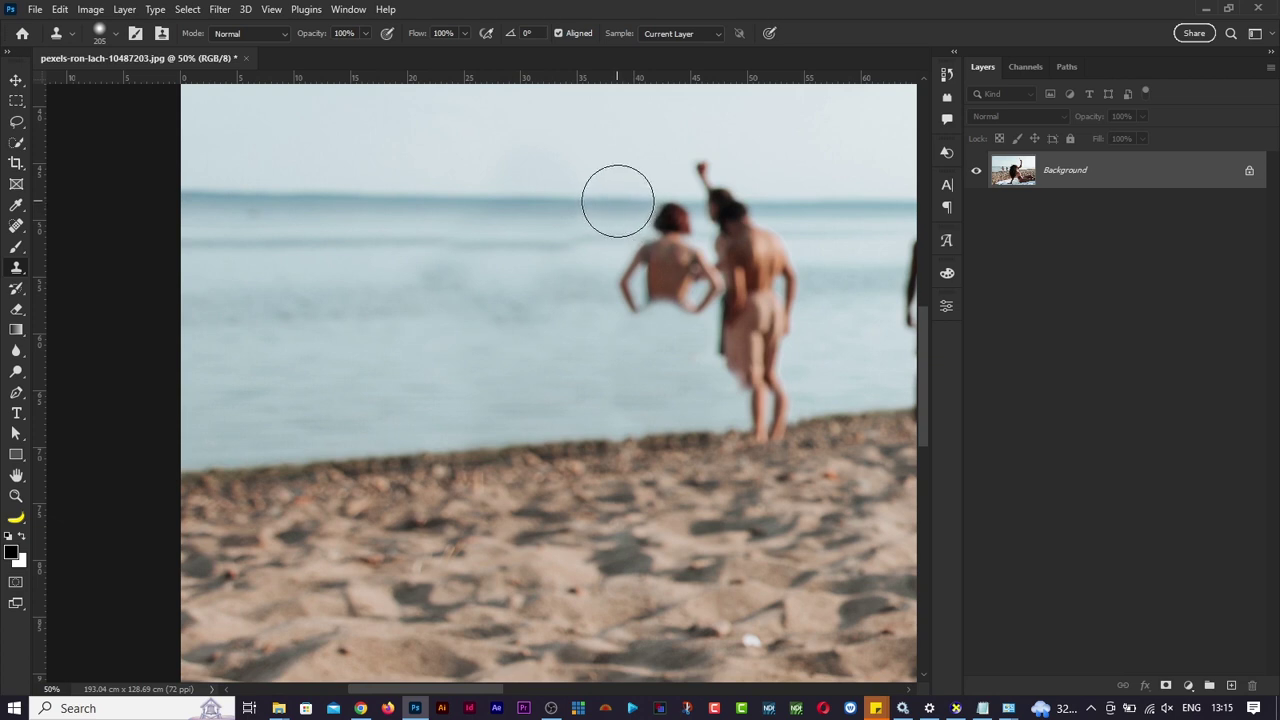
mouse_move(621, 202)
left_mouse_down()
mouse_move(677, 215)
mouse_move(652, 271)
mouse_move(629, 272)
mouse_move(705, 272)
mouse_move(634, 294)
left_mouse_up()
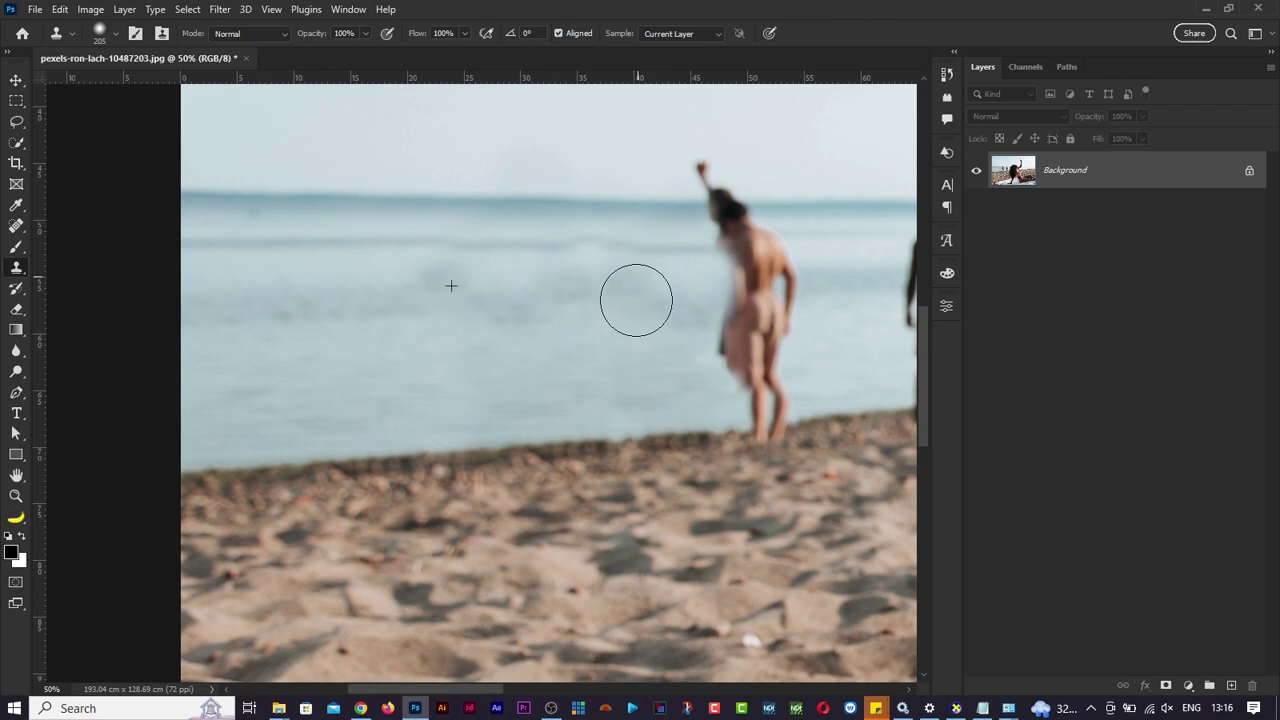
Clone the shoreline, sea, horizon and sky over the last woman in the group of three, from legs to raised arm.
left_click(610, 440, "alt")
mouse_move(760, 430)
left_mouse_down()
mouse_move(794, 429)
mouse_move(759, 361)
mouse_move(741, 378)
mouse_move(697, 352)
mouse_move(778, 313)
mouse_move(787, 287)
mouse_move(750, 258)
mouse_move(745, 228)
left_mouse_up()
left_click(570, 205, "alt")
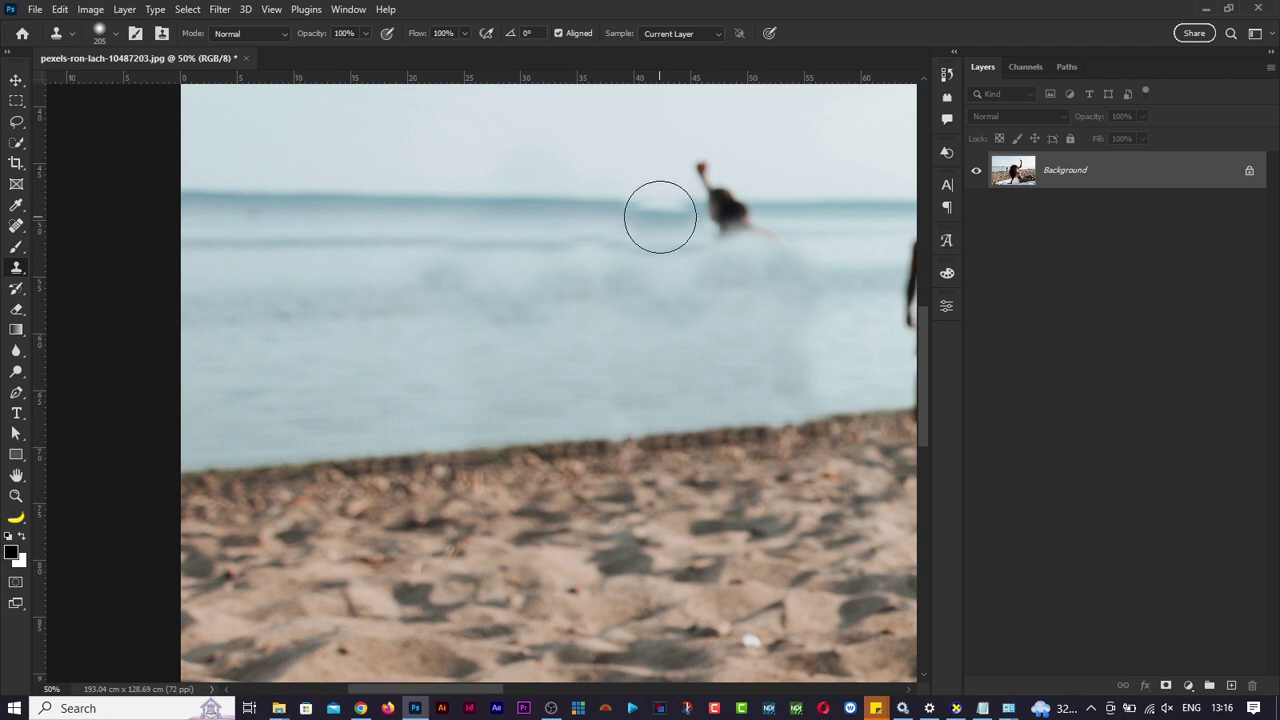
mouse_move(660, 217)
left_mouse_down()
mouse_move(731, 210)
mouse_move(698, 192)
mouse_move(730, 198)
mouse_move(729, 222)
mouse_move(763, 241)
mouse_move(760, 262)
mouse_move(750, 206)
left_mouse_up()
left_click(695, 158)
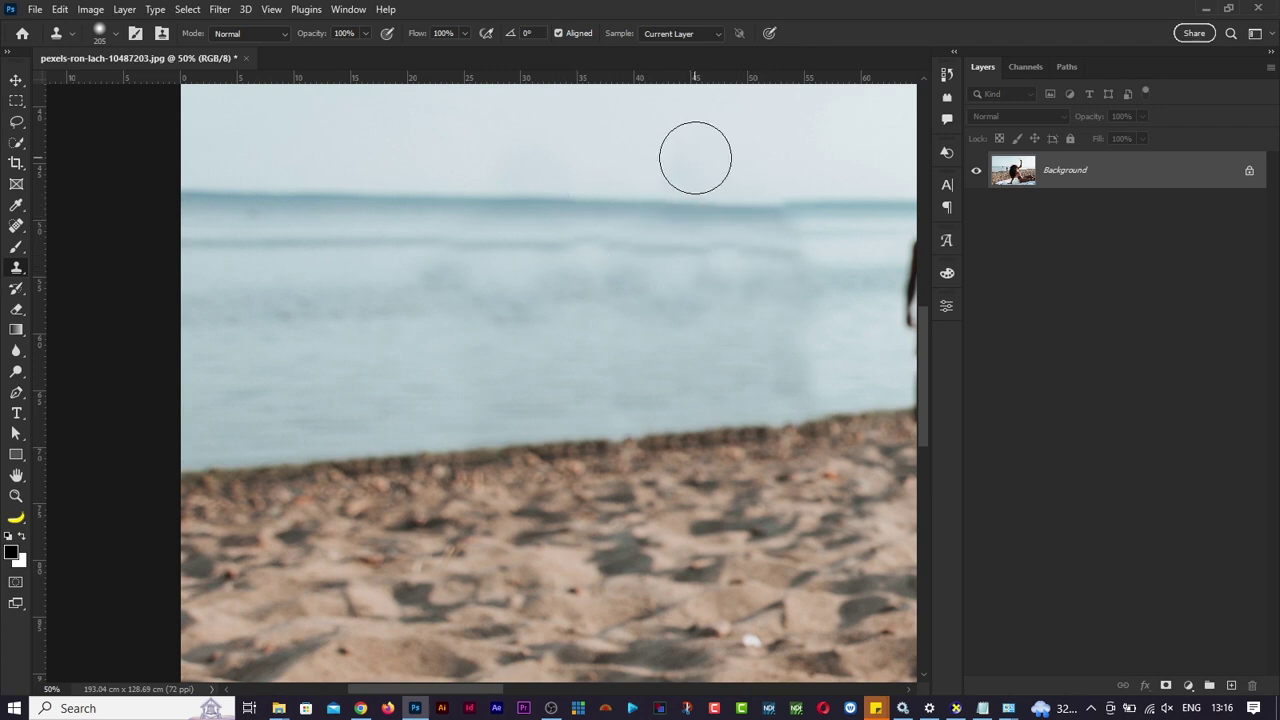
Compare the original beach photo with the retouched one by switching between the opening snapshot and the last clone state.
key("ctrl+0")
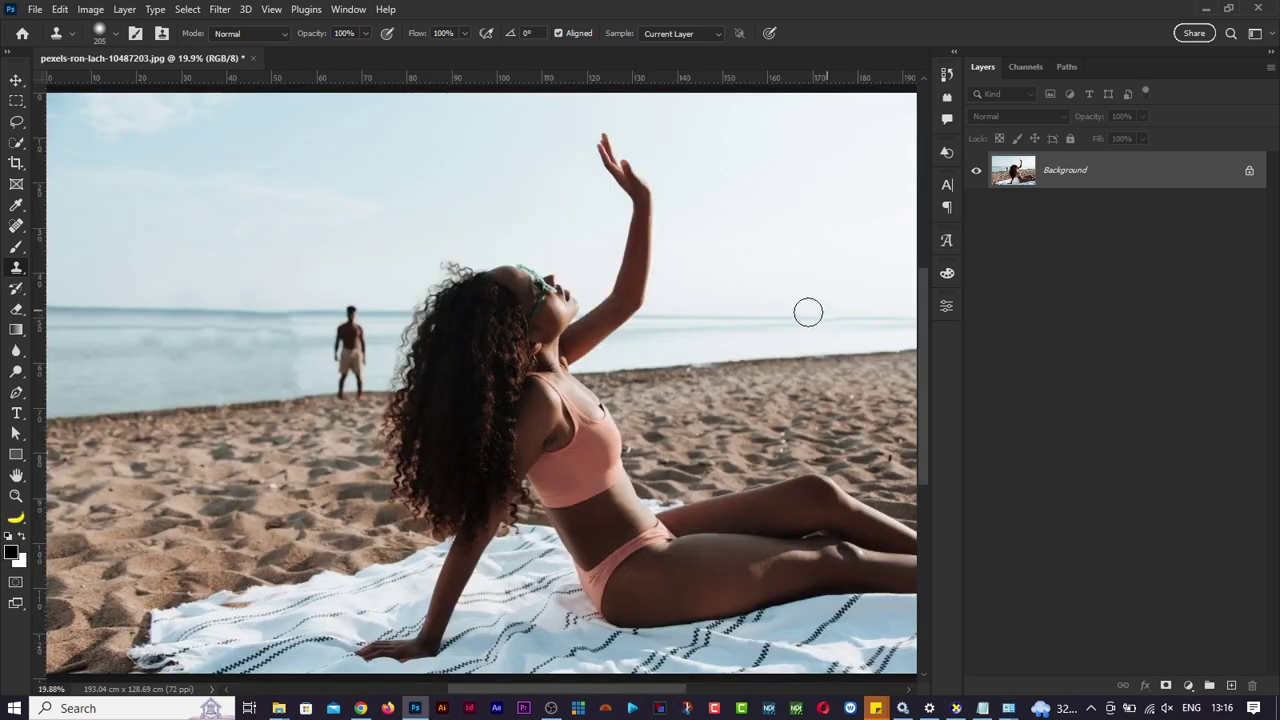
left_click(946, 74)
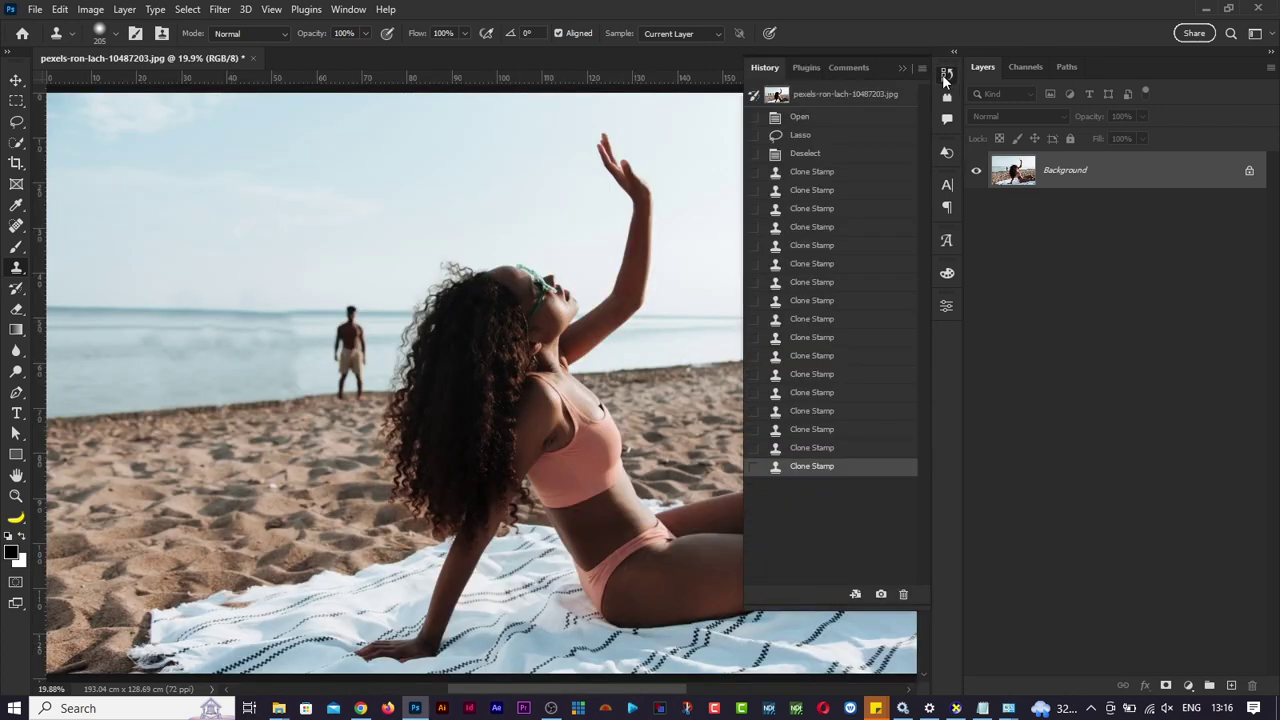
left_click(846, 95)
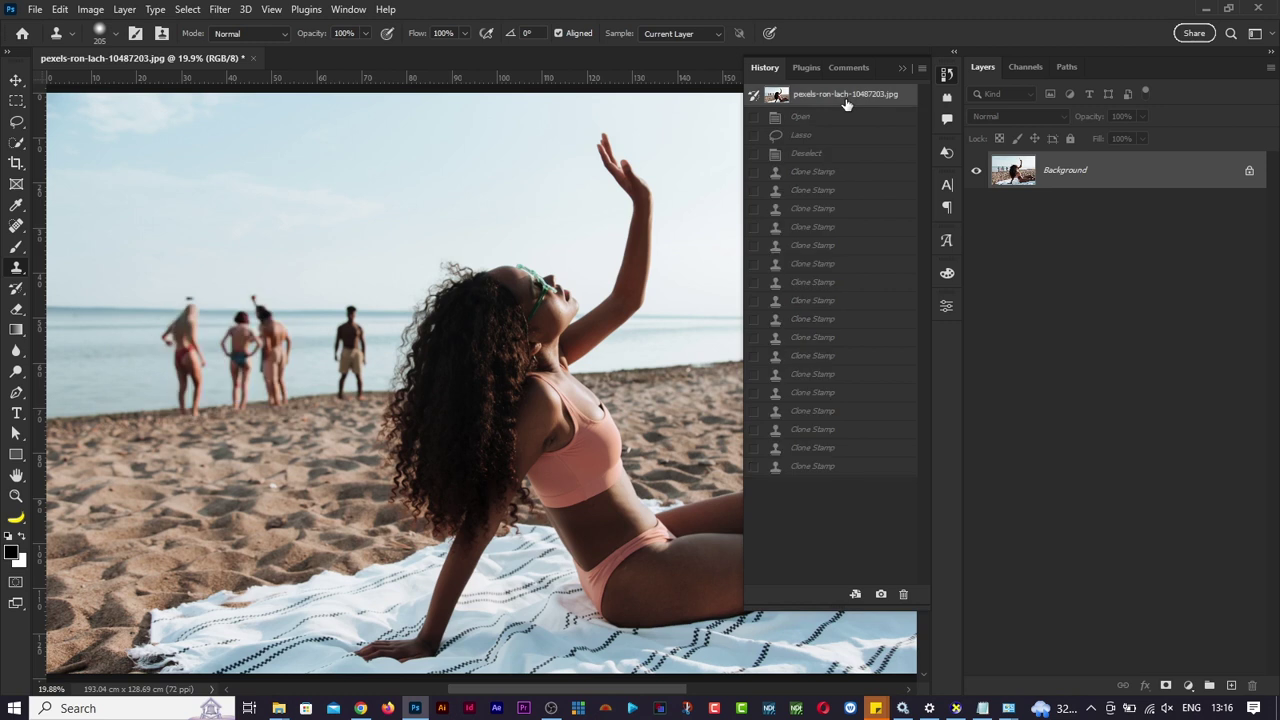
left_click(846, 468)
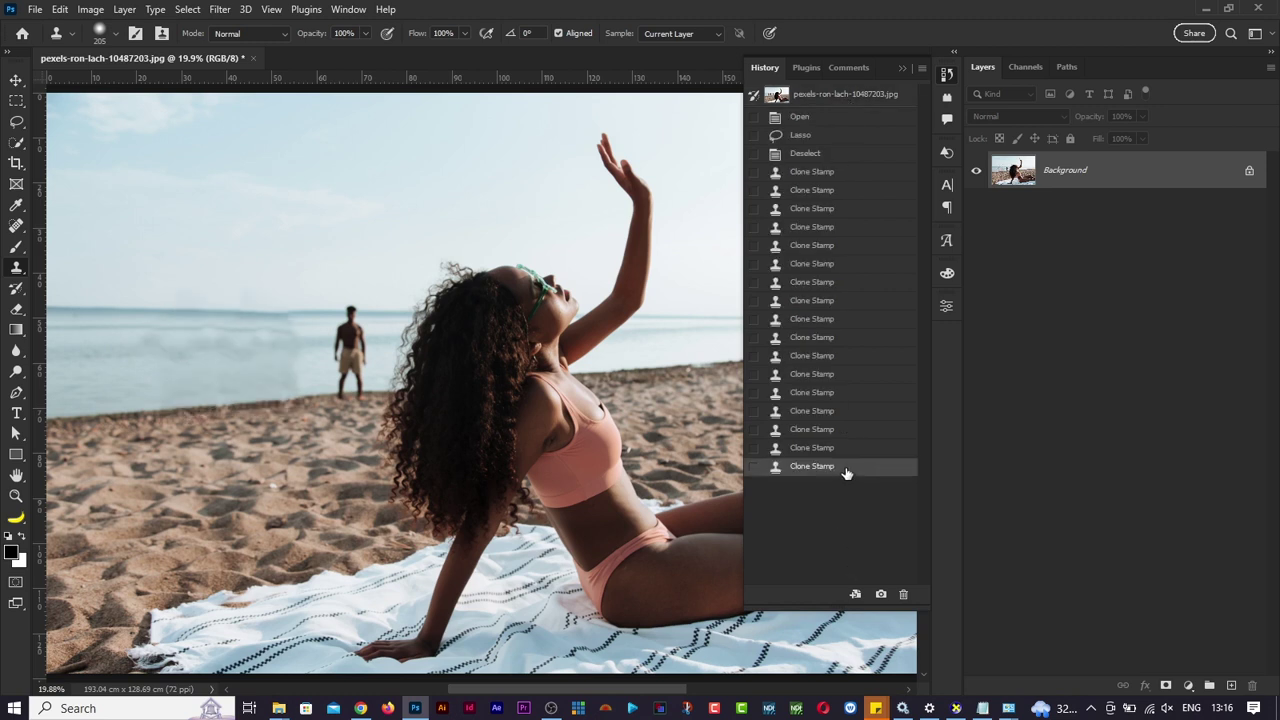
left_click(947, 74)
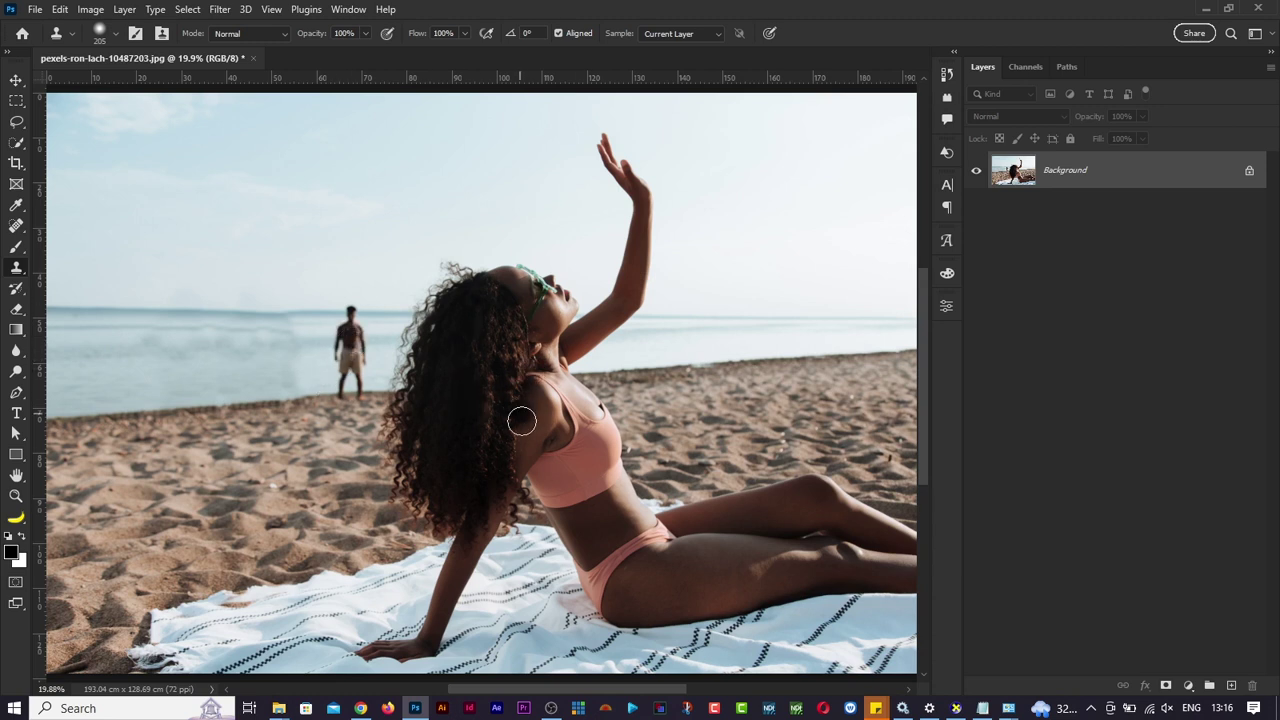
left_click(947, 75)
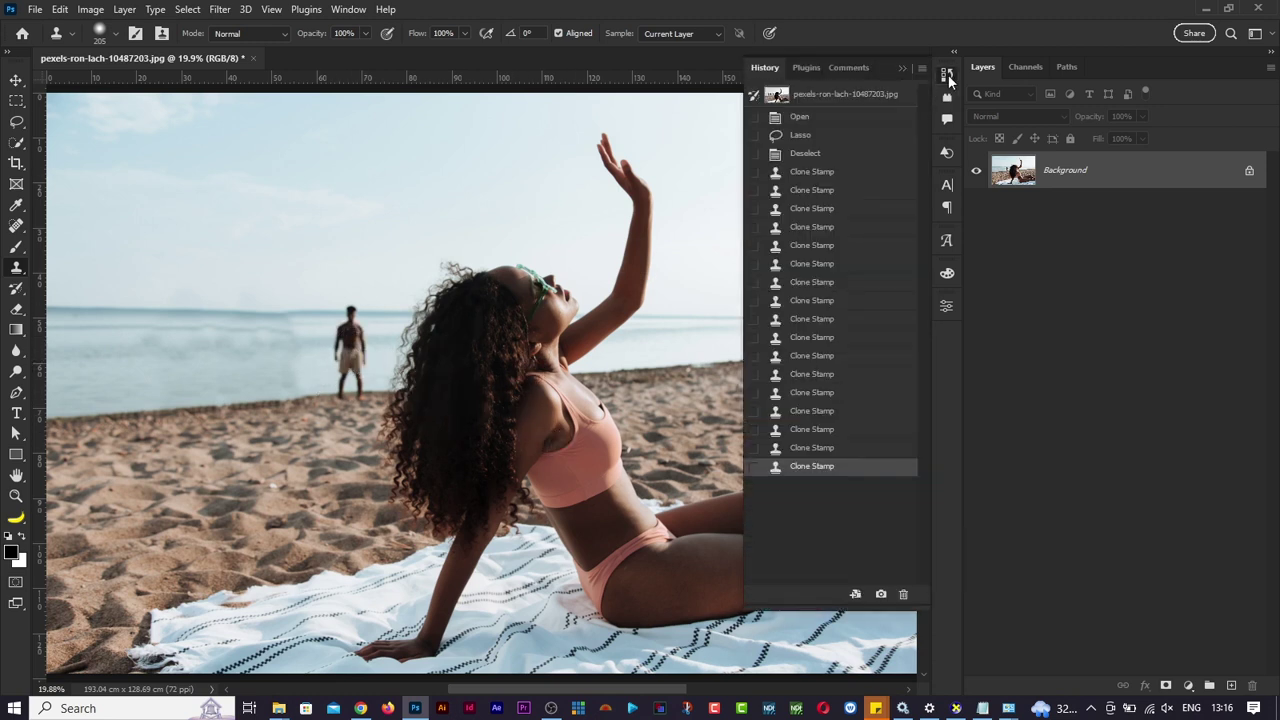
left_click(855, 97)
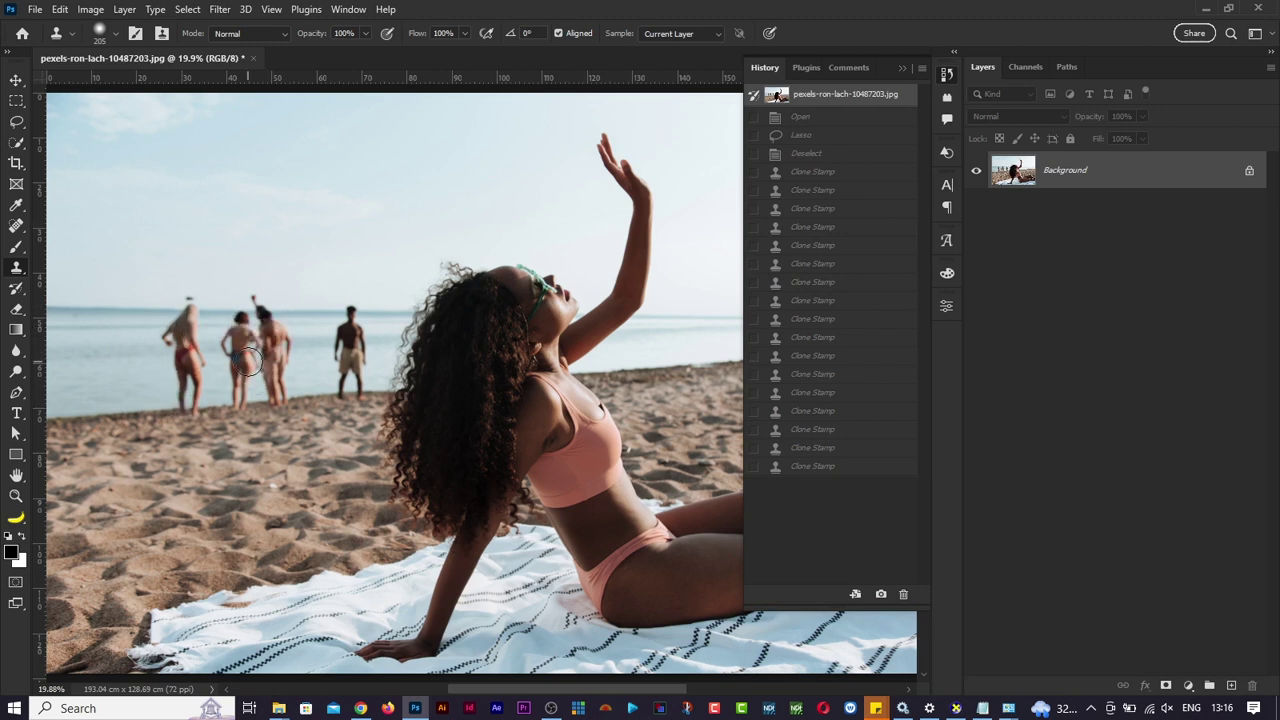
left_click(947, 75)
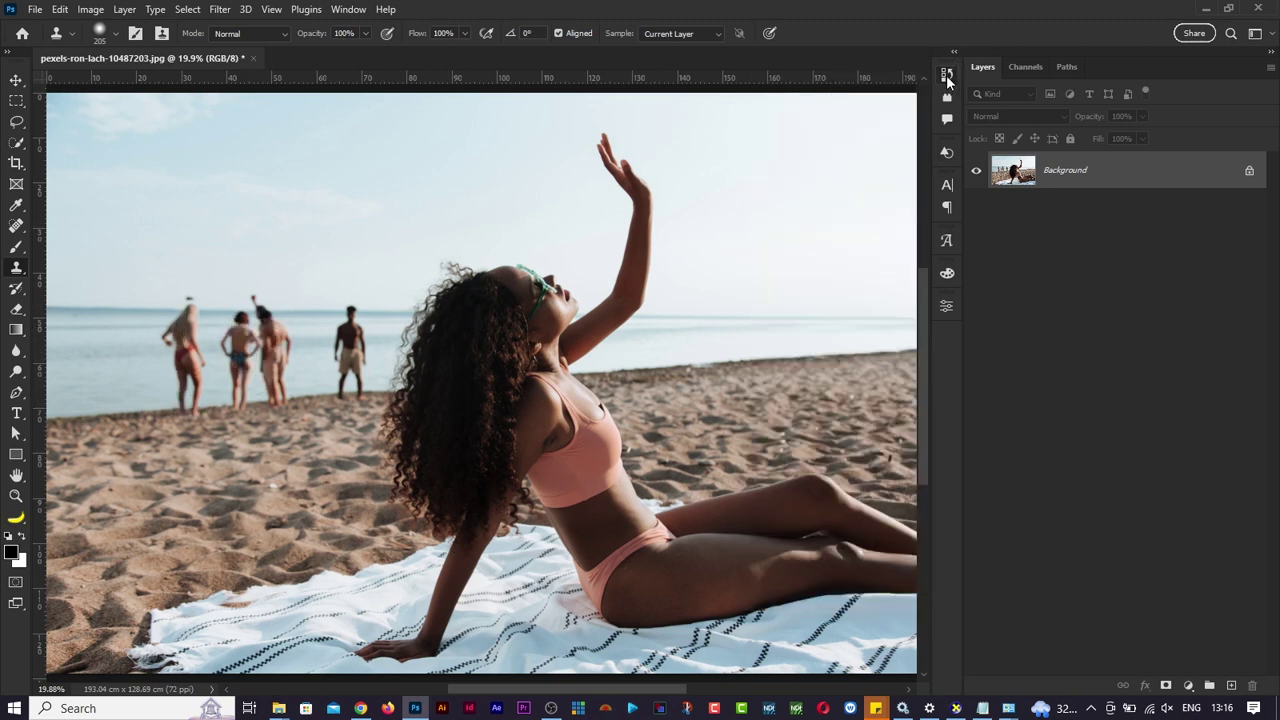
left_click(947, 75)
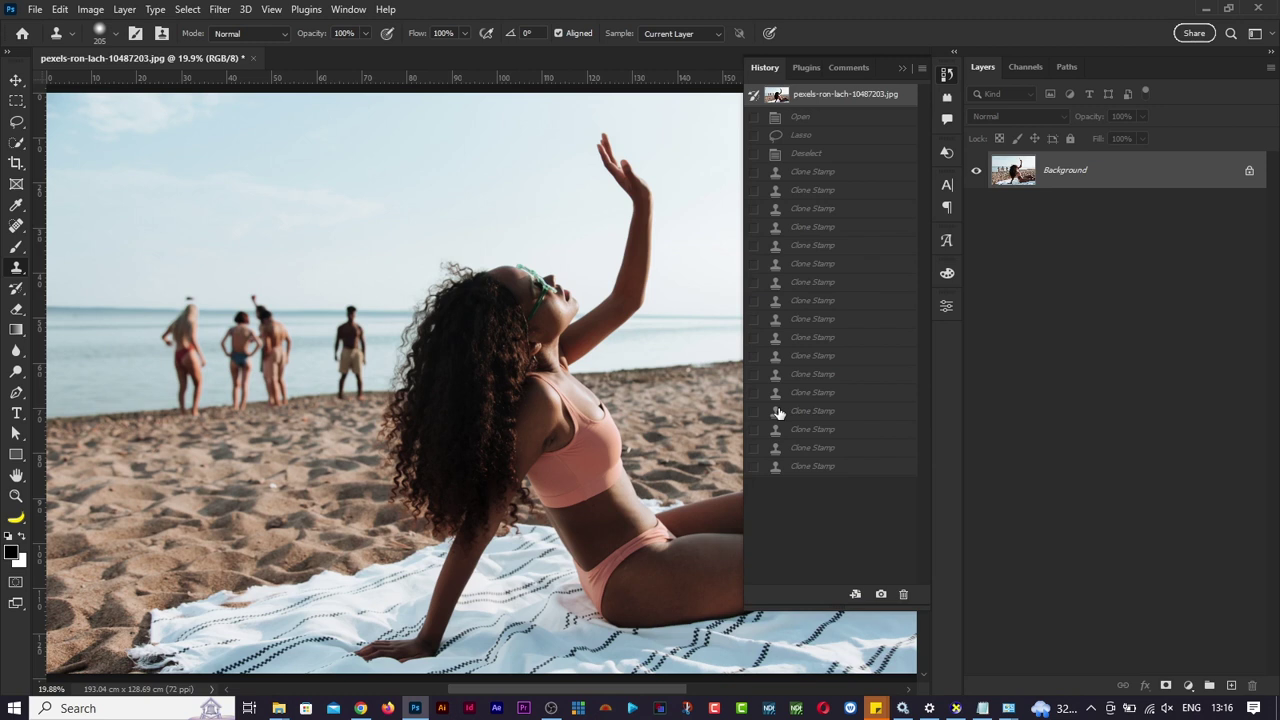
left_click(810, 467)
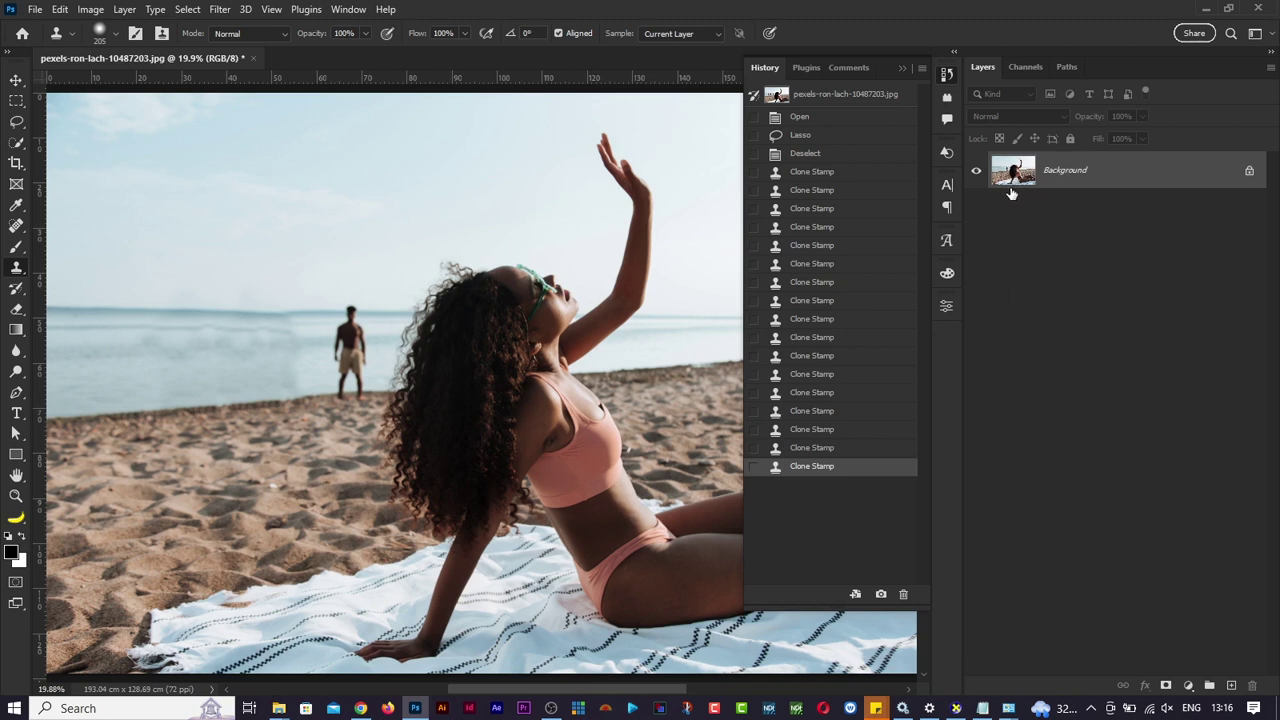
Revert the beach photo to its opening snapshot and add an empty layer above the Background.
left_click(813, 97)
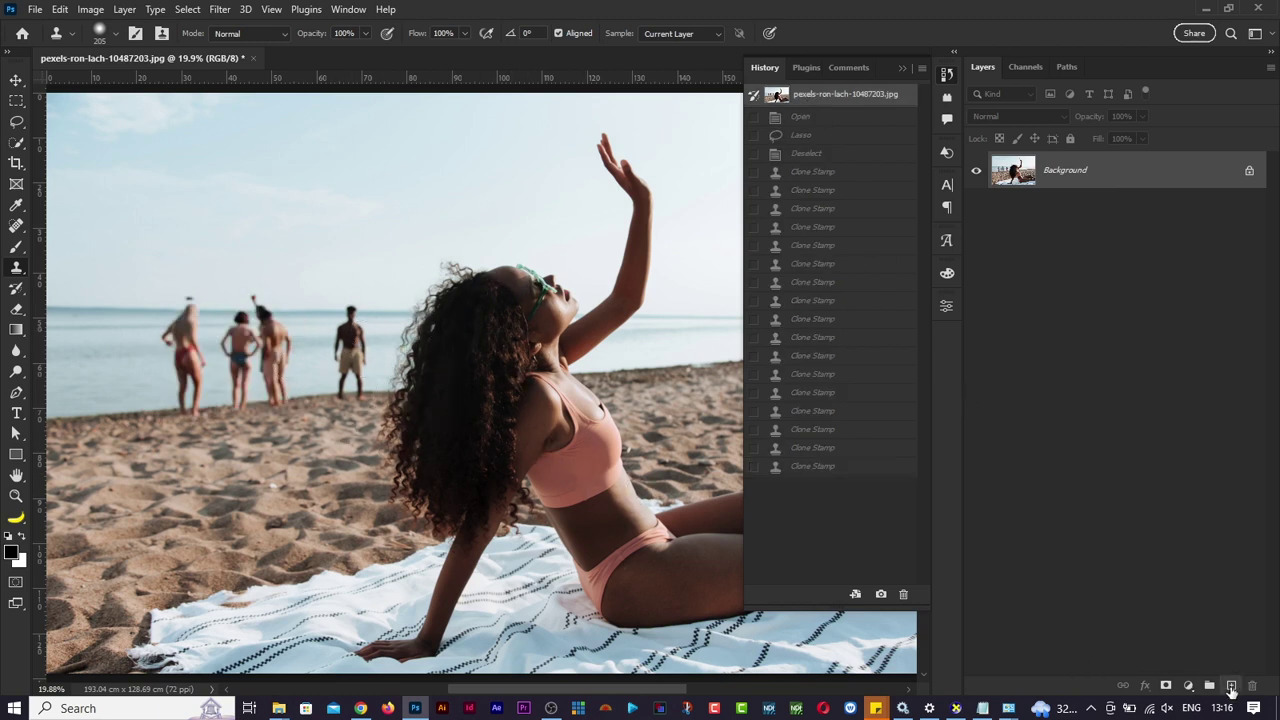
left_click(1231, 687)
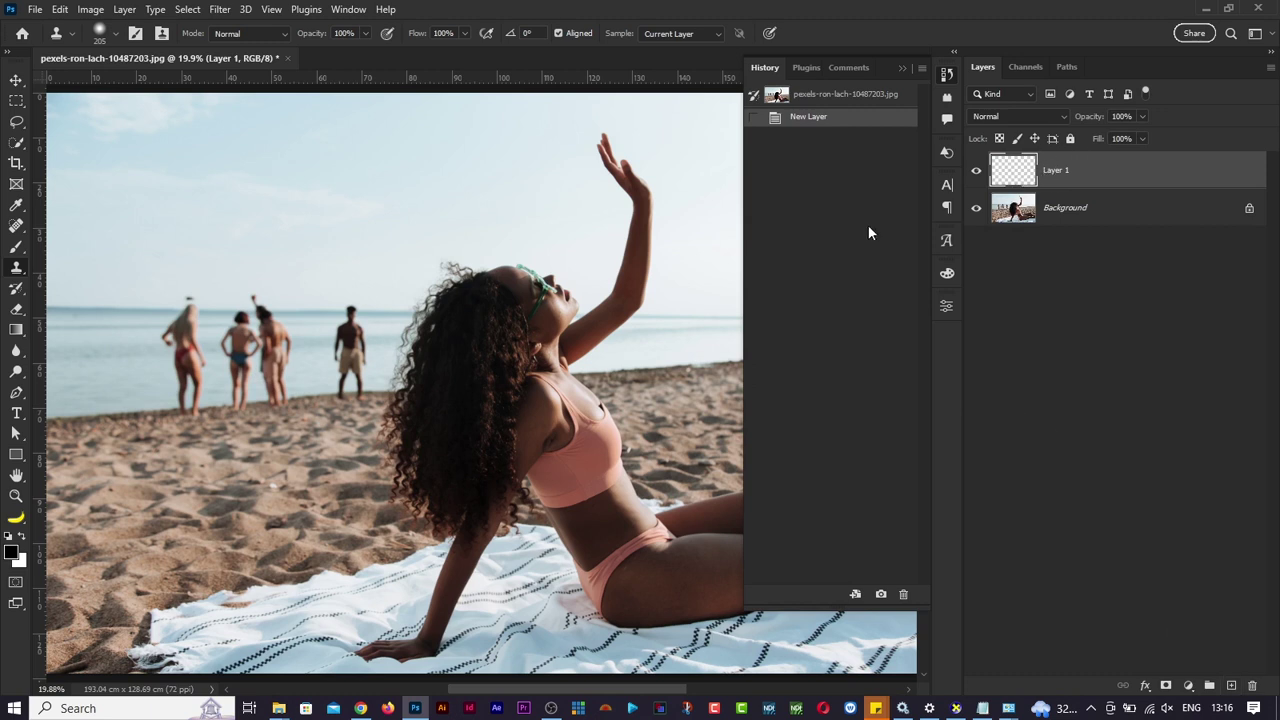
Try to clone the shoreline over the leftmost woman on the empty layer with a size 235 brush, sampling the current layer only.
scroll(139, 401, "left", 2)
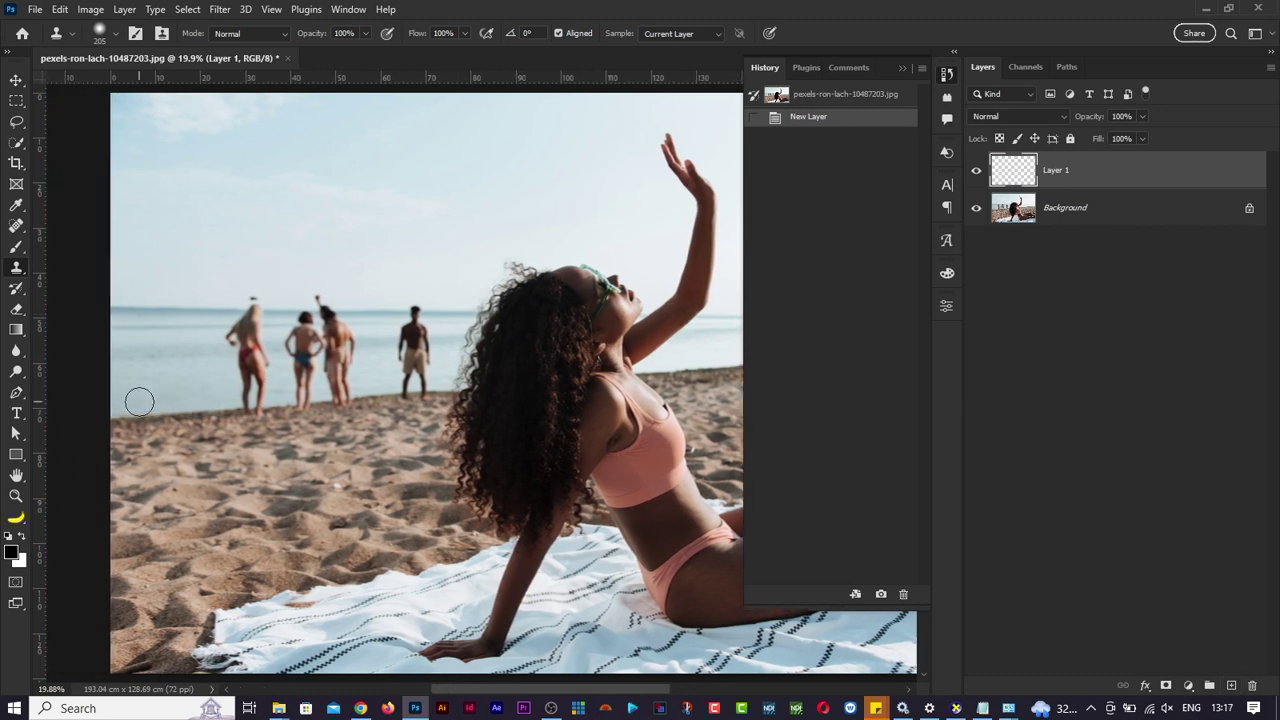
right_click(181, 416, "alt")
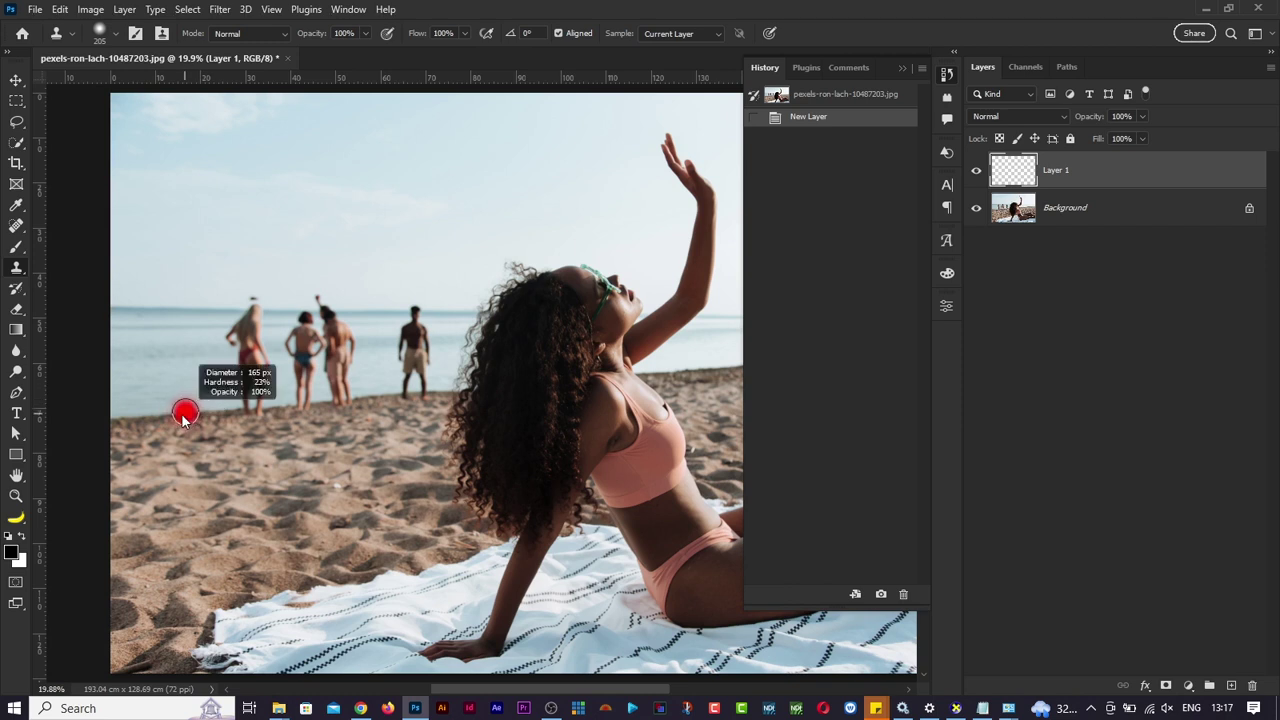
left_click_drag(182, 416, 180, 416)
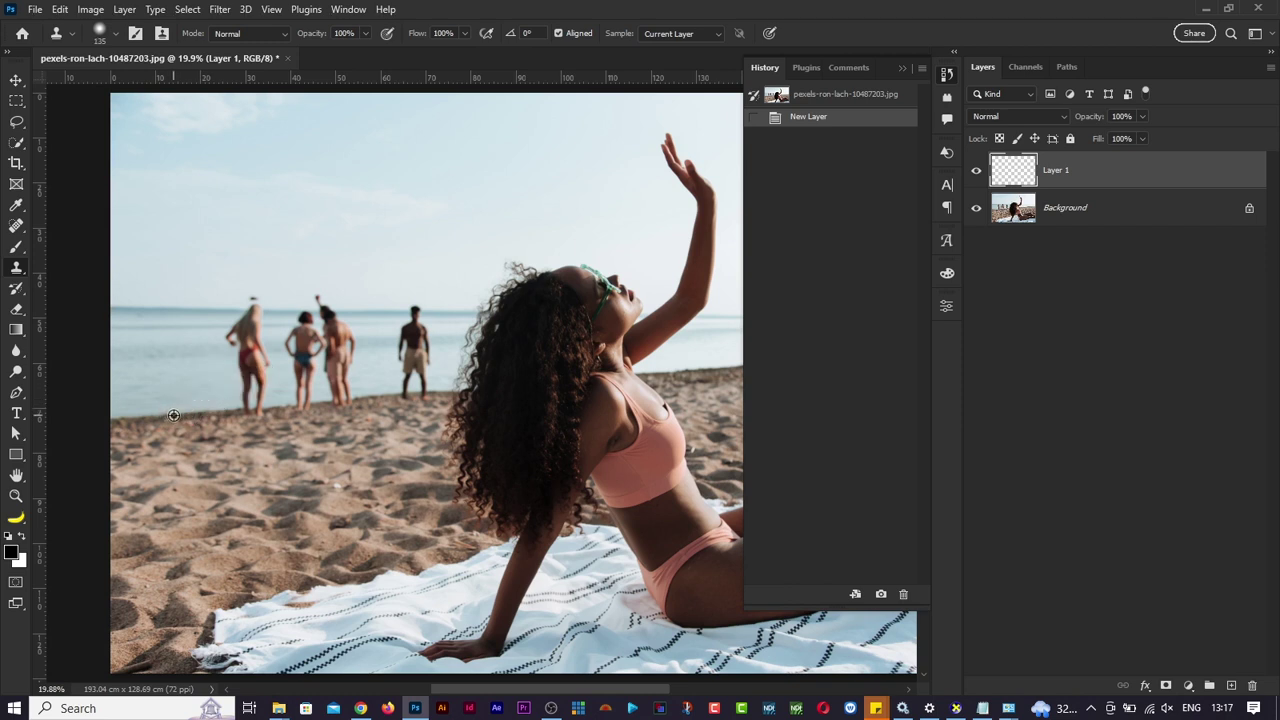
right_click(246, 406, "alt")
left_click_drag(246, 406, 266, 325)
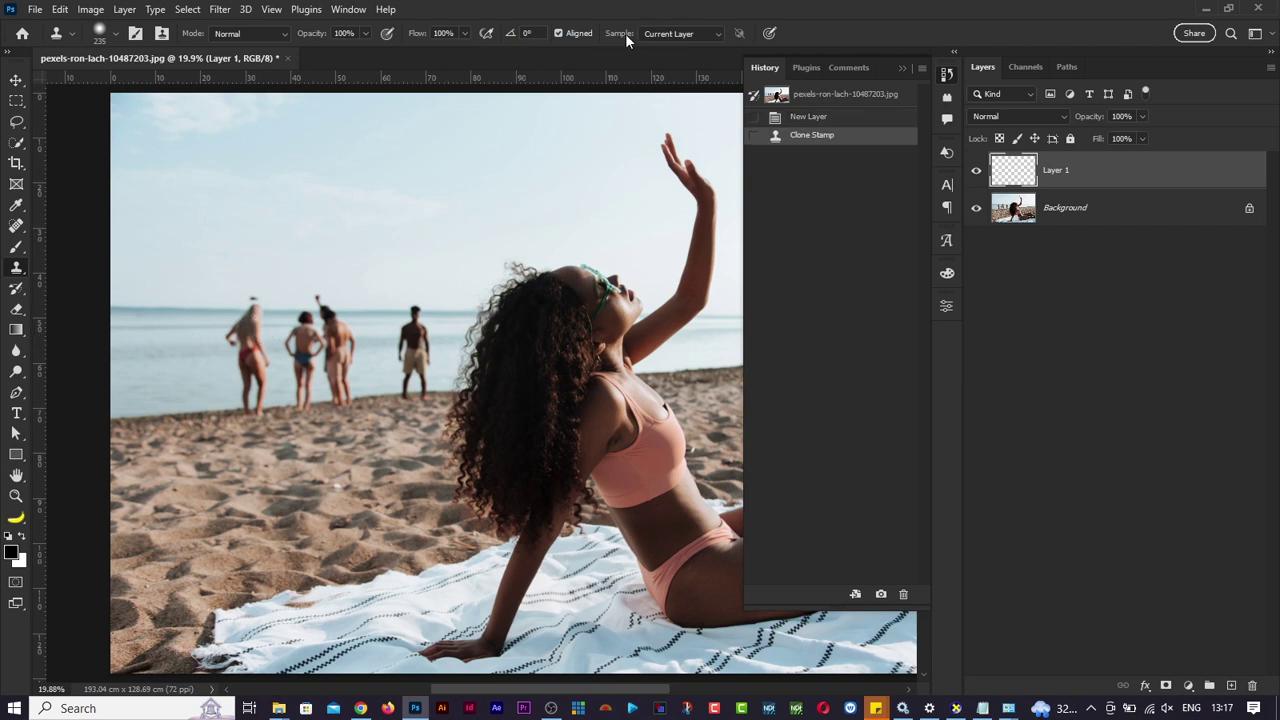
Set the Clone Stamp to sample Current & Below and clone shoreline and sea over the leftmost woman on the new layer.
left_click(662, 34)
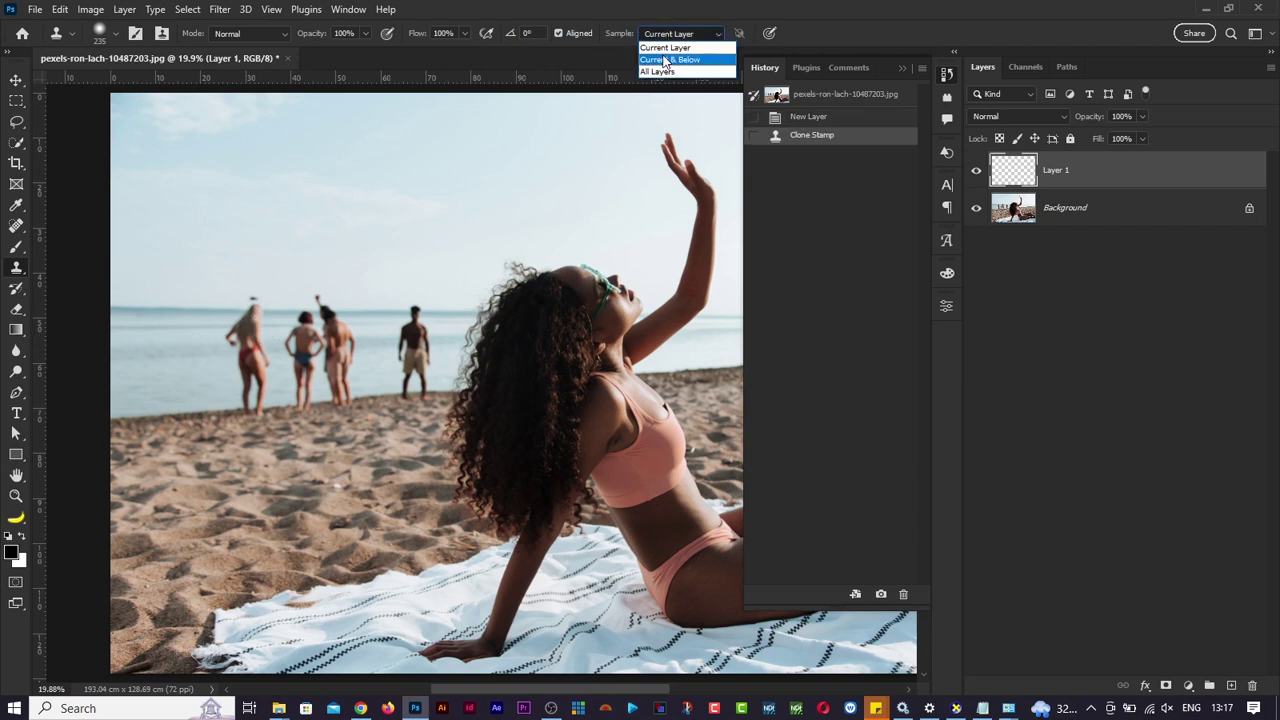
left_click(665, 60)
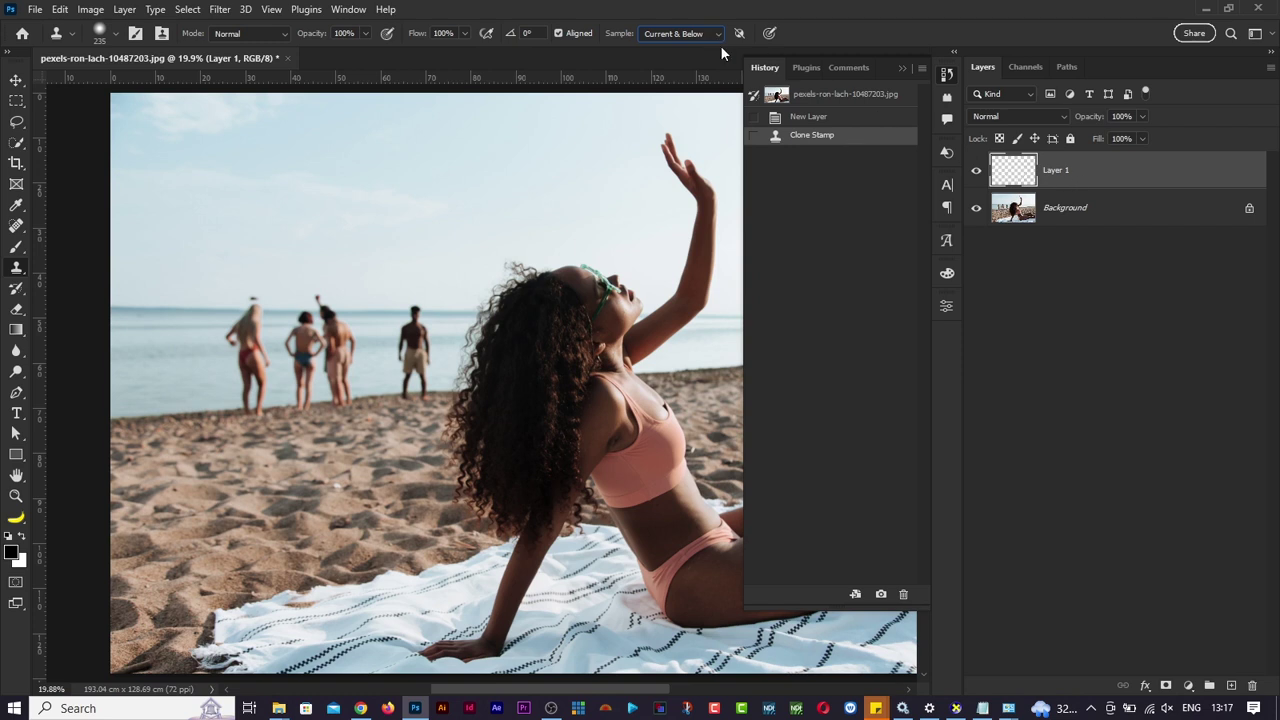
left_click(175, 413, "alt")
mouse_move(246, 409)
left_mouse_down()
mouse_move(257, 358)
mouse_move(254, 318)
left_mouse_up()
left_click(176, 310, "alt")
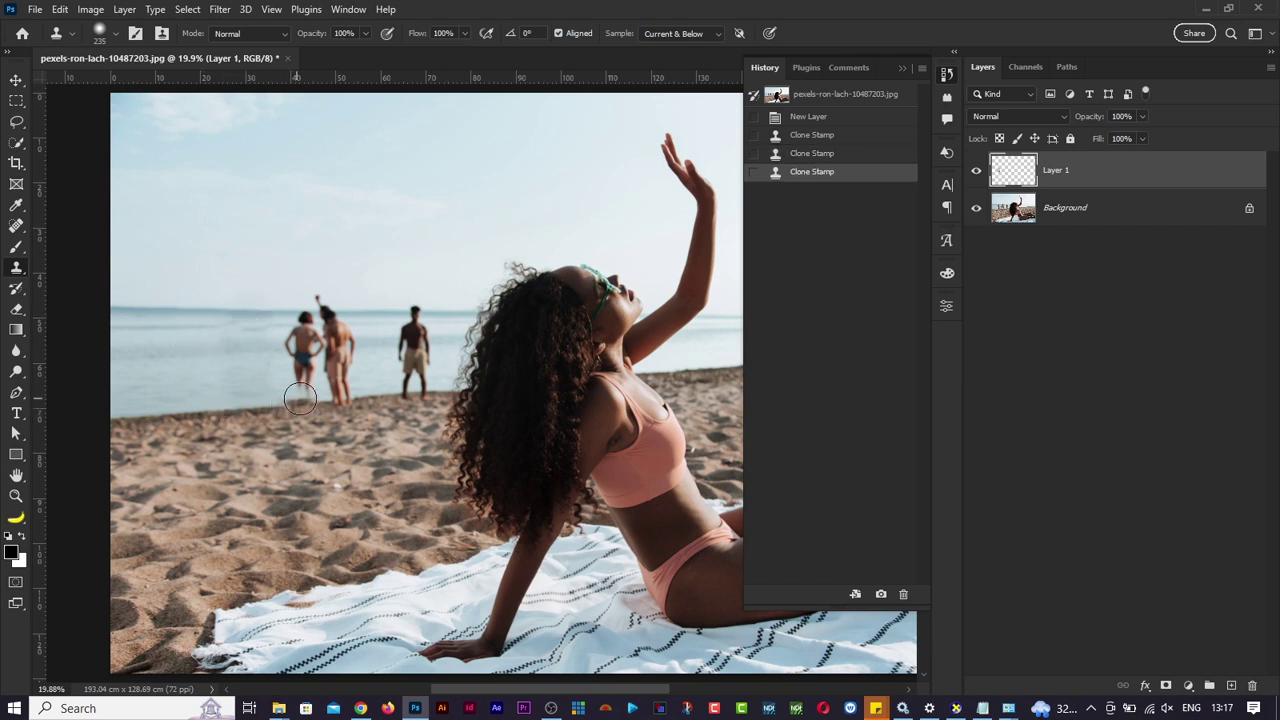
Clone the shoreline, sea, horizon and sky over the two women standing together, leaving the man in place.
mouse_move(303, 401)
left_mouse_down()
mouse_move(341, 403)
mouse_move(323, 384)
mouse_move(352, 382)
mouse_move(290, 379)
mouse_move(344, 361)
mouse_move(301, 335)
mouse_move(323, 315)
mouse_move(309, 314)
mouse_move(339, 316)
mouse_move(342, 334)
mouse_move(298, 328)
left_mouse_up()
left_click(220, 311, "alt")
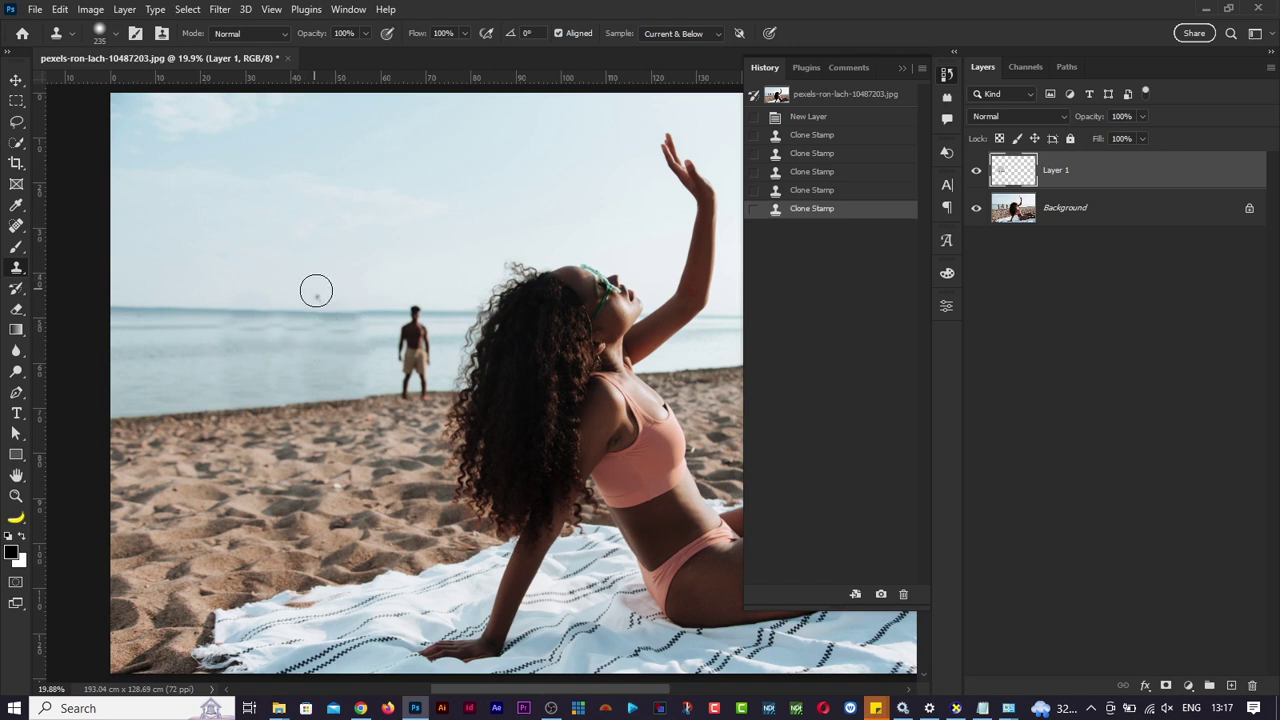
left_click(316, 295)
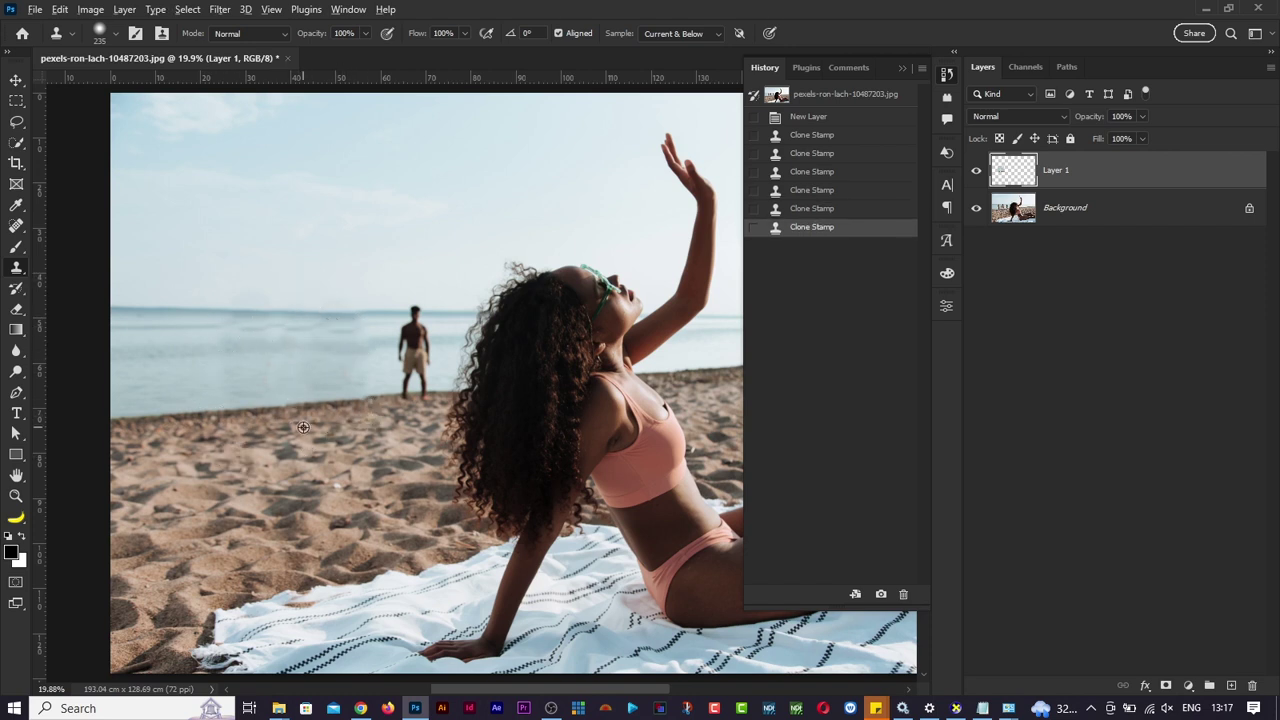
Compare the beach photo with and without the cloned layer by toggling the layer's visibility.
scroll(451, 438, "down", 2)
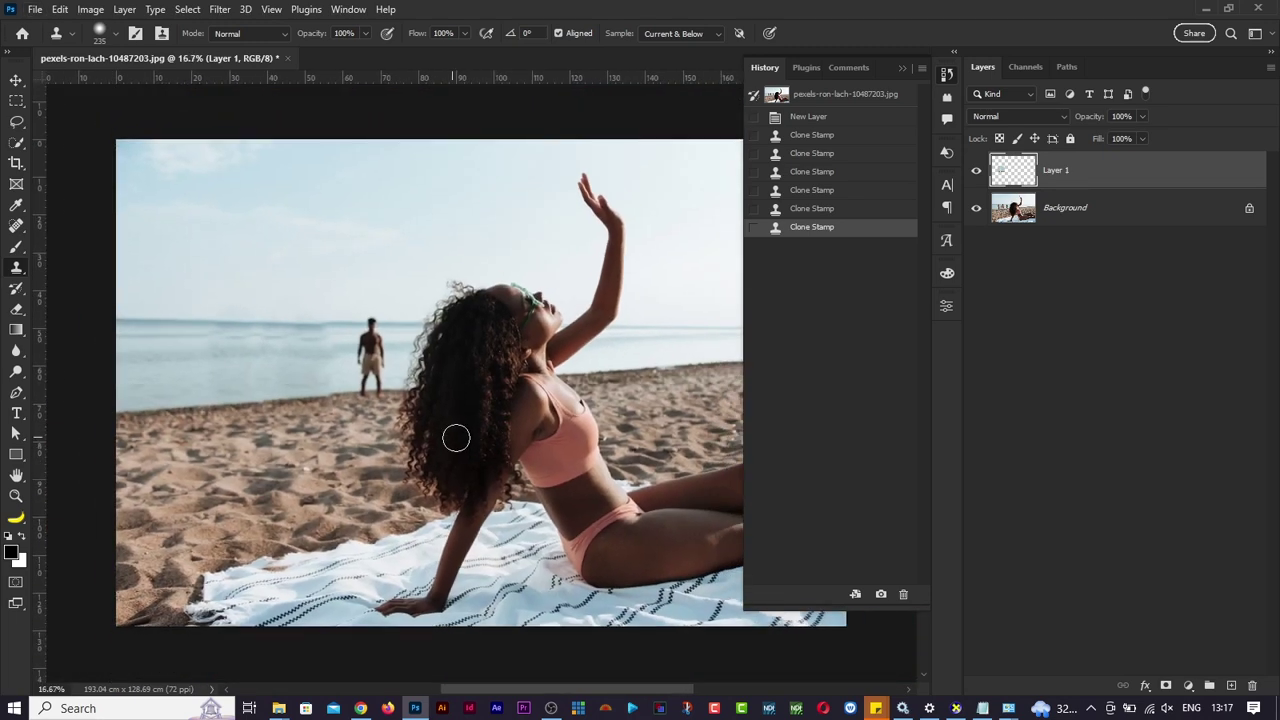
left_click(948, 76)
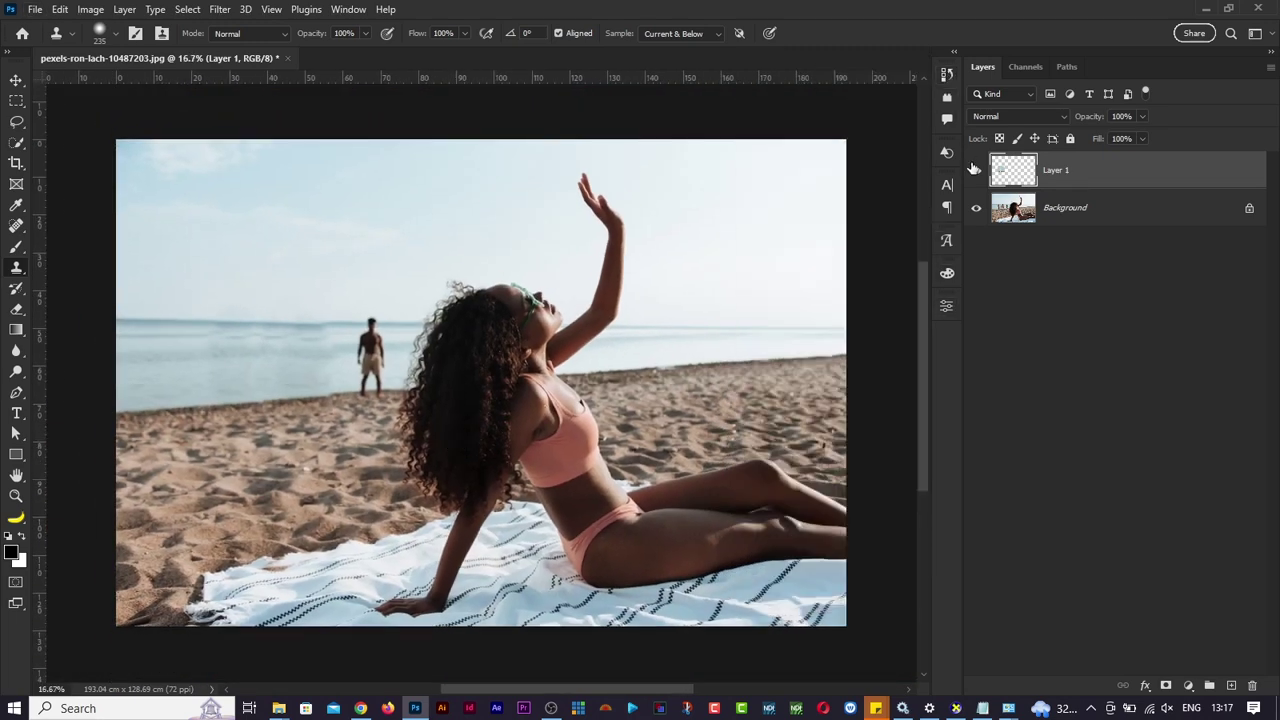
left_click(976, 173)
left_click(976, 173)
left_click(976, 173)
left_click(976, 173)
Open pexels-zen-chung-5749799.jpg from the New pictures folder as a separate Photoshop document.
key("alt+Tab")
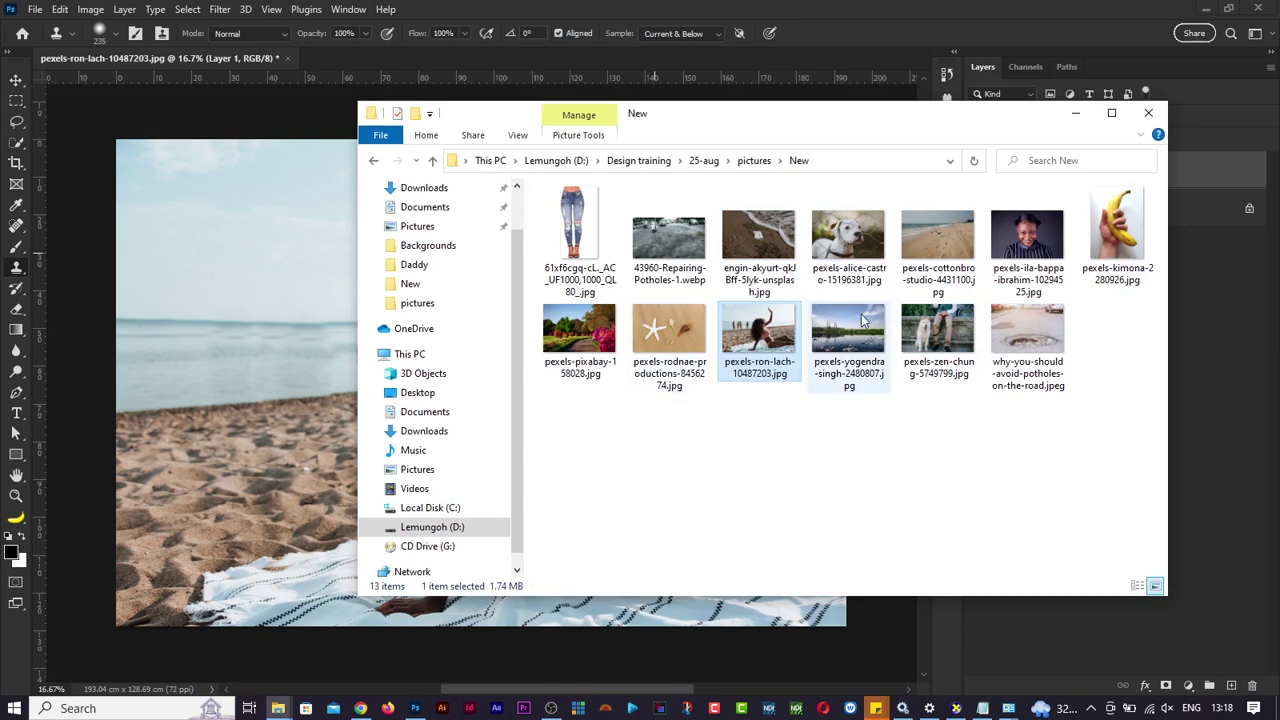
left_click_drag(937, 330, 833, 64)
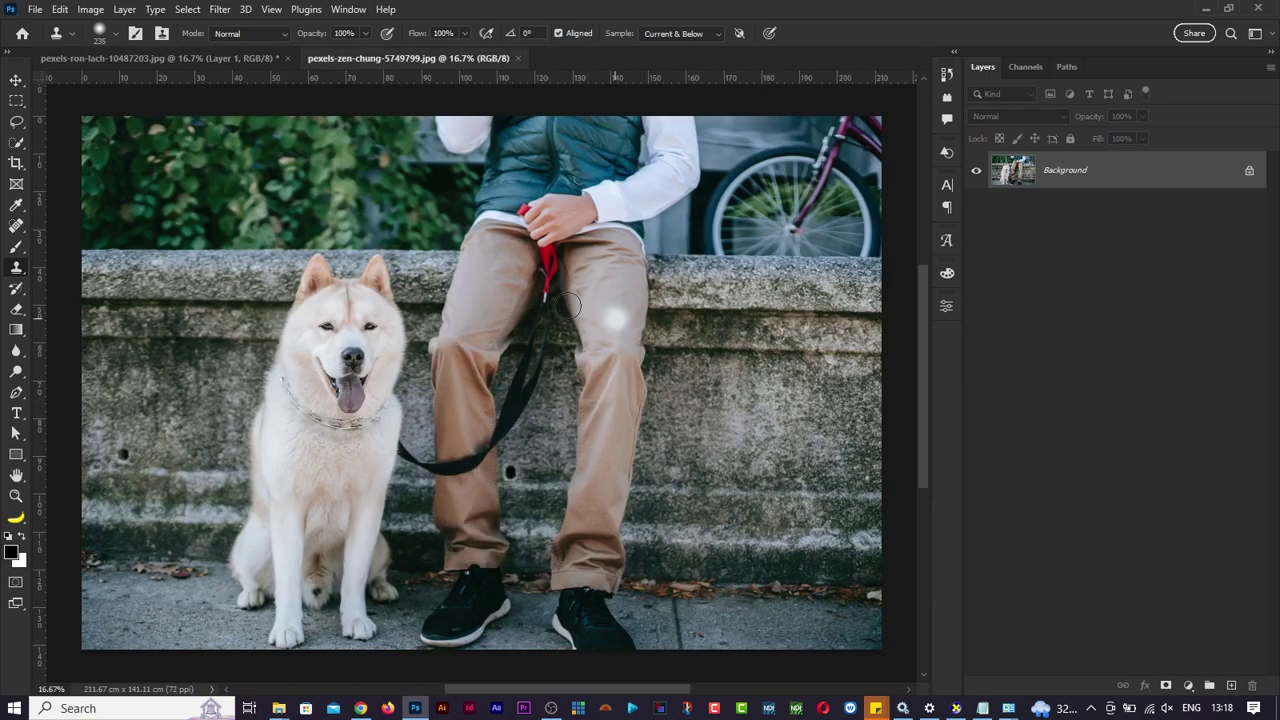
scroll(592, 399, "down", 1)
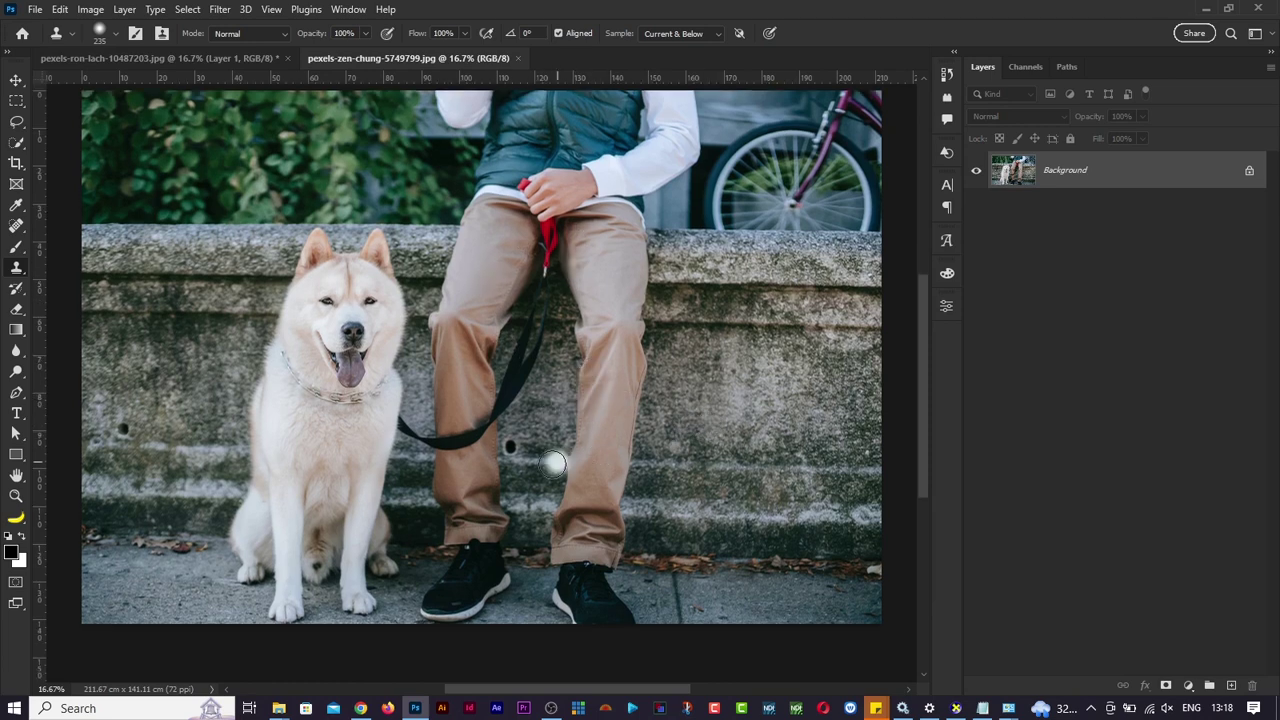
scroll(626, 482, "down", 3)
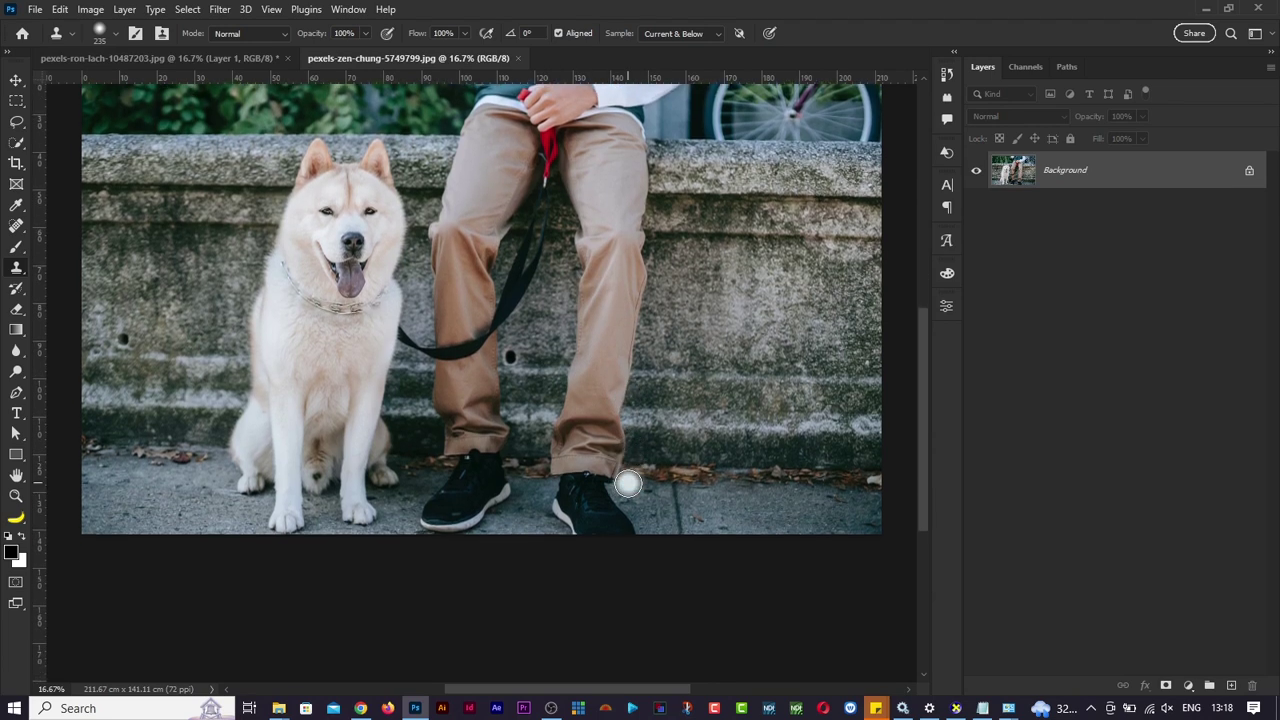
scroll(628, 484, "up", 2)
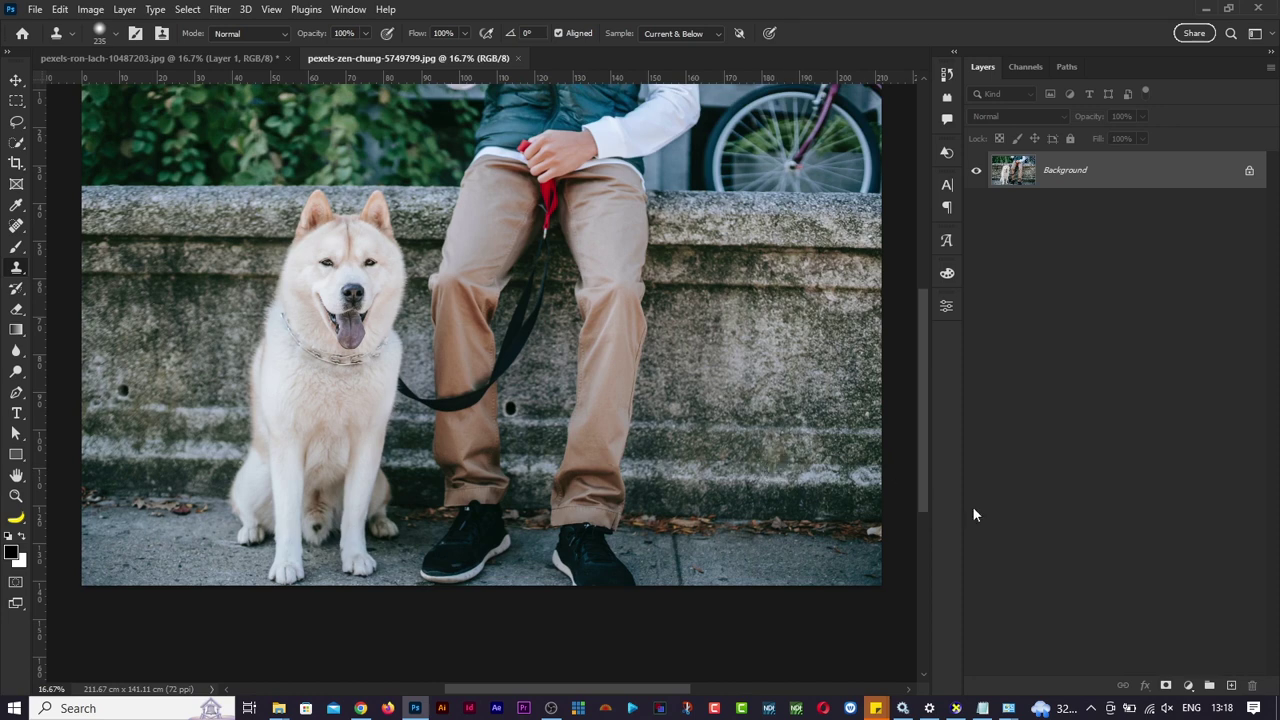
Add an empty layer above the Background of the dog photo, keeping the name Layer 1.
left_click(1232, 686)
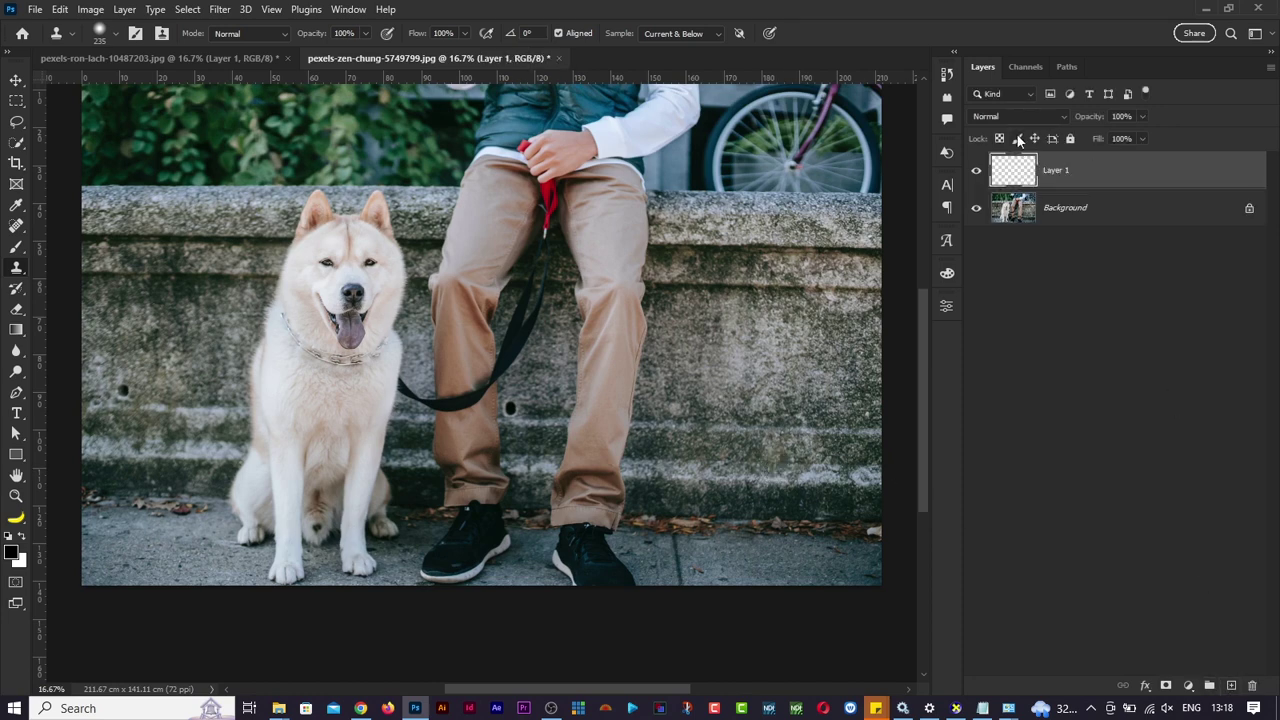
double_click(1057, 171)
key("Return")
Clone the wall's ledge across both of the man's thighs and knees with the size 235 brush, lining up its edges.
mouse_move(654, 245)
left_mouse_down()
mouse_move(547, 245)
mouse_move(725, 254)
mouse_move(752, 234)
mouse_move(522, 245)
left_mouse_up()
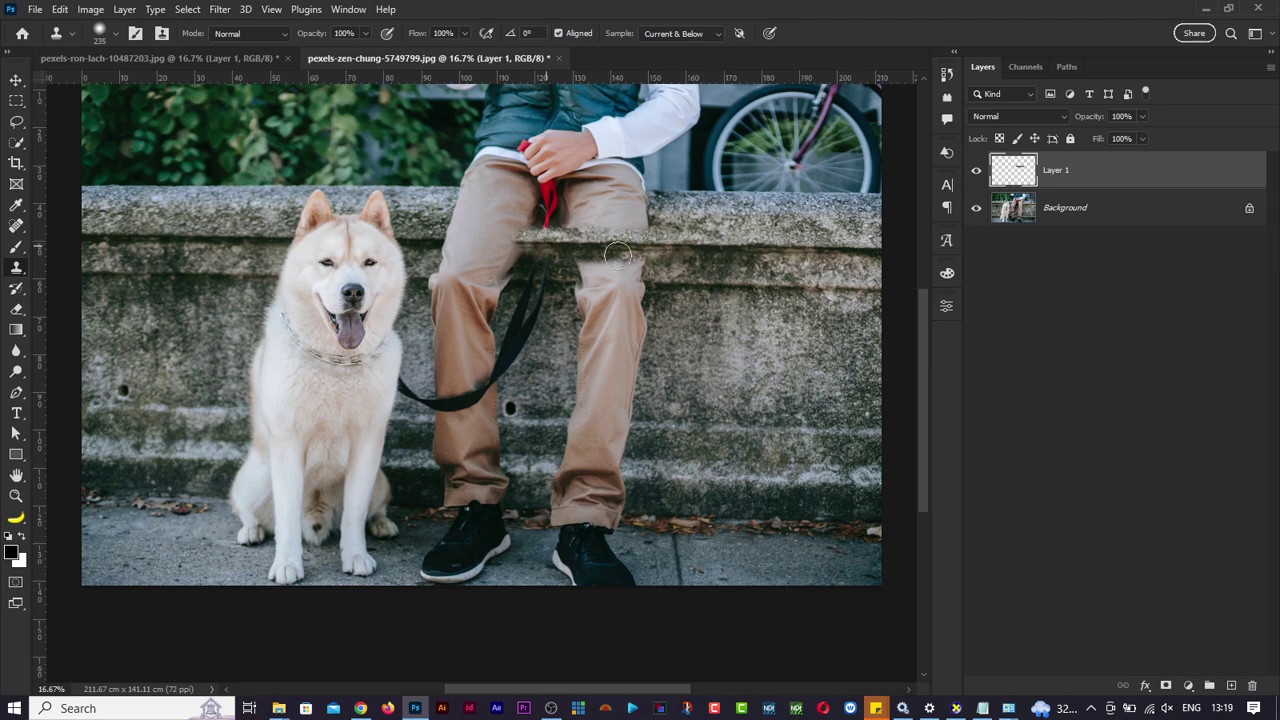
left_click(760, 246, "alt")
mouse_move(522, 243)
left_mouse_down()
mouse_move(440, 238)
mouse_move(703, 278)
left_mouse_up()
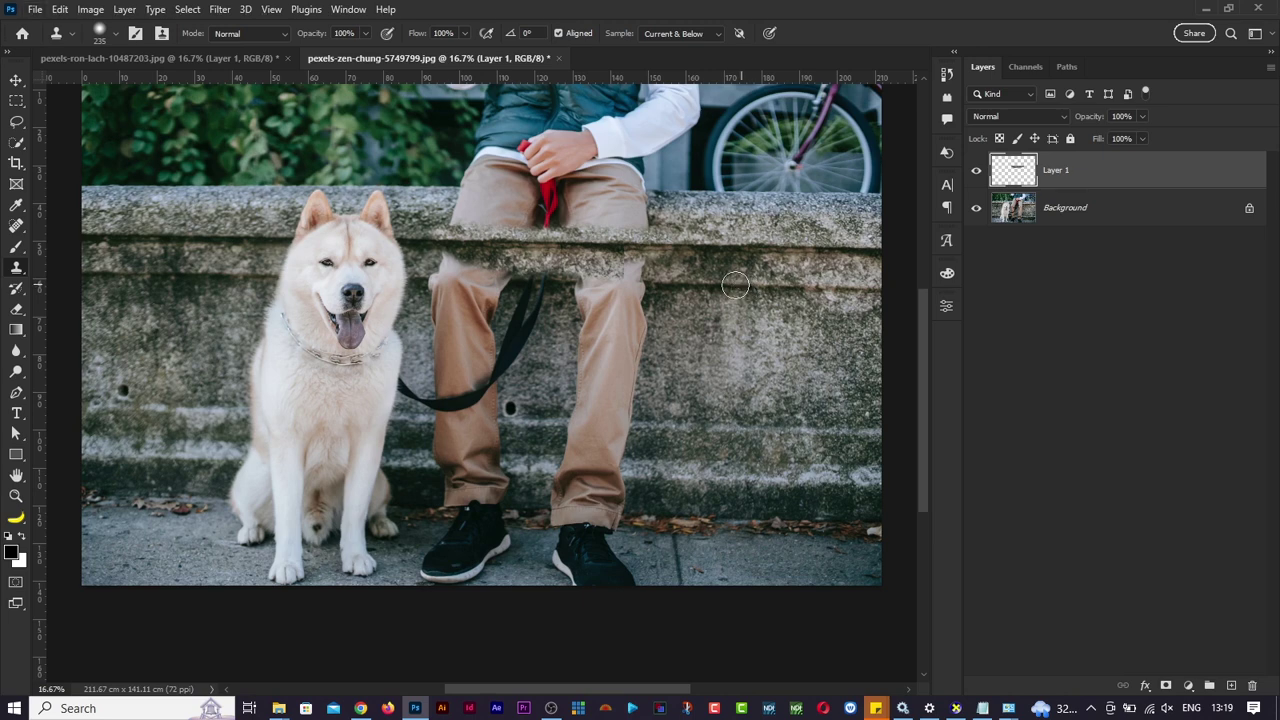
mouse_move(665, 278)
left_mouse_down()
mouse_move(612, 289)
mouse_move(595, 285)
mouse_move(660, 286)
mouse_move(555, 273)
left_mouse_up()
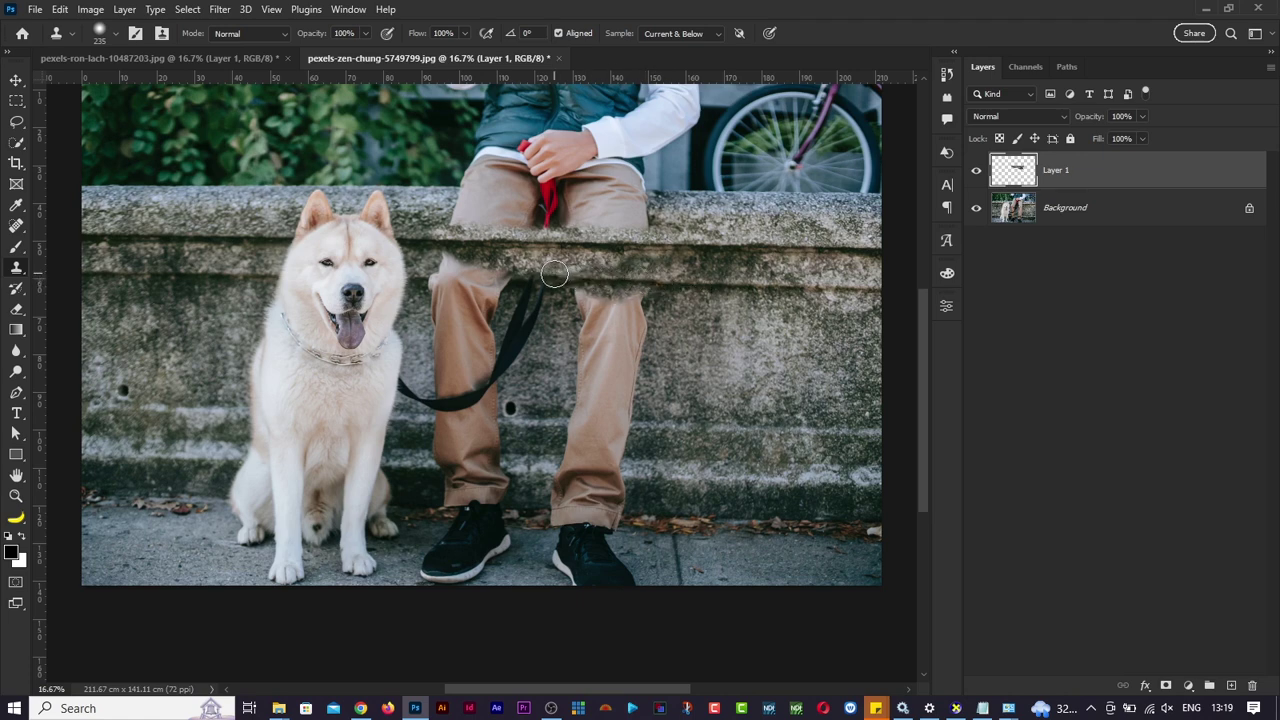
Clone wall texture over the shin of the leg farther from the dog and over the knee nearer the dog.
left_click(747, 294, "alt")
mouse_move(660, 296)
left_mouse_down()
mouse_move(577, 302)
mouse_move(638, 334)
mouse_move(600, 360)
mouse_move(612, 375)
mouse_move(645, 355)
mouse_move(642, 381)
mouse_move(595, 395)
mouse_move(630, 405)
mouse_move(575, 408)
mouse_move(652, 386)
left_mouse_up()
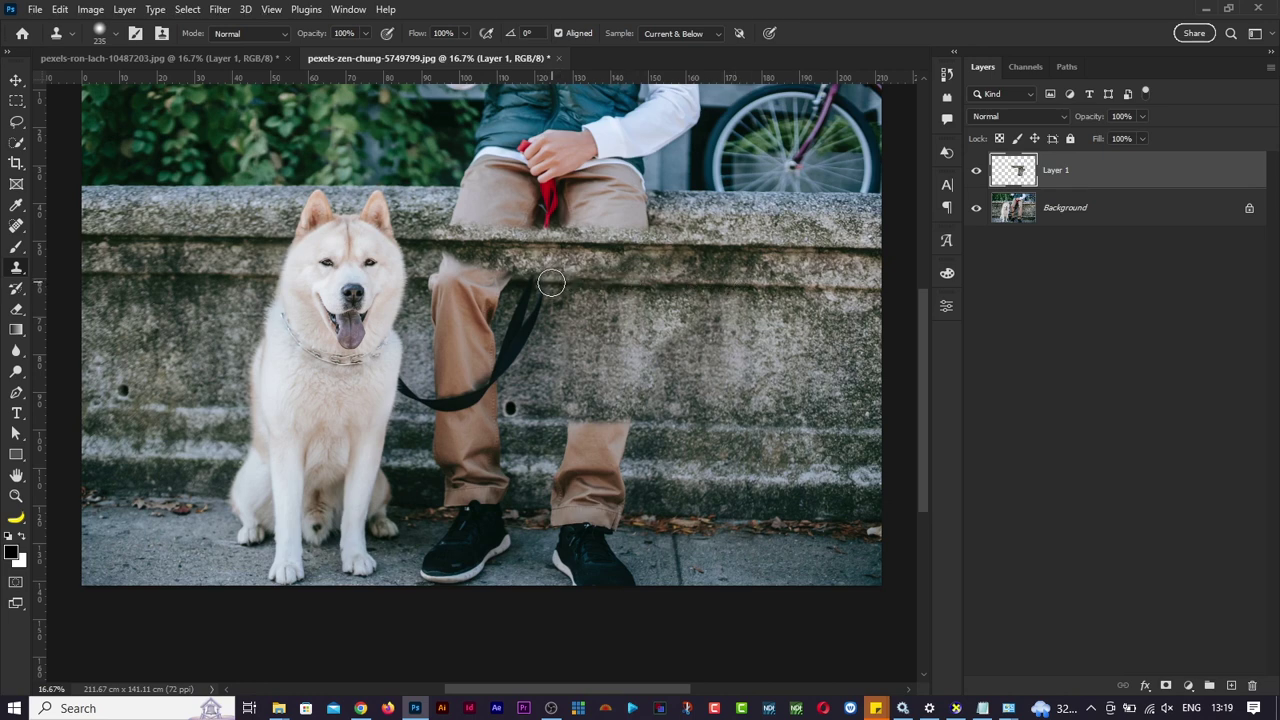
mouse_move(547, 283)
left_mouse_down()
mouse_move(441, 265)
mouse_move(441, 288)
mouse_move(494, 282)
mouse_move(482, 303)
mouse_move(503, 303)
mouse_move(450, 298)
mouse_move(447, 353)
mouse_move(480, 322)
left_mouse_up()
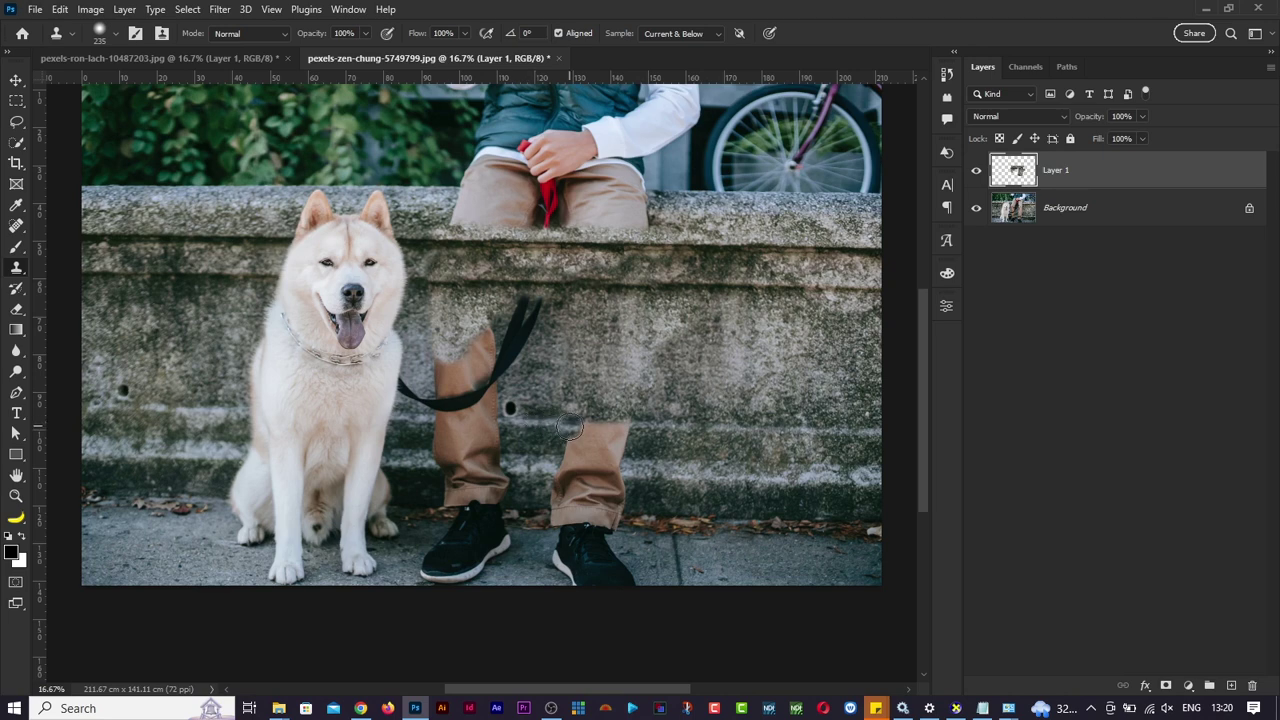
Clone the wall's lower moulding over the remaining trouser leg farther from the dog, resampling level with each ridge.
mouse_move(575, 421)
left_mouse_down()
mouse_move(632, 424)
mouse_move(541, 415)
mouse_move(614, 437)
mouse_move(657, 425)
left_mouse_up()
left_click(534, 422, "alt")
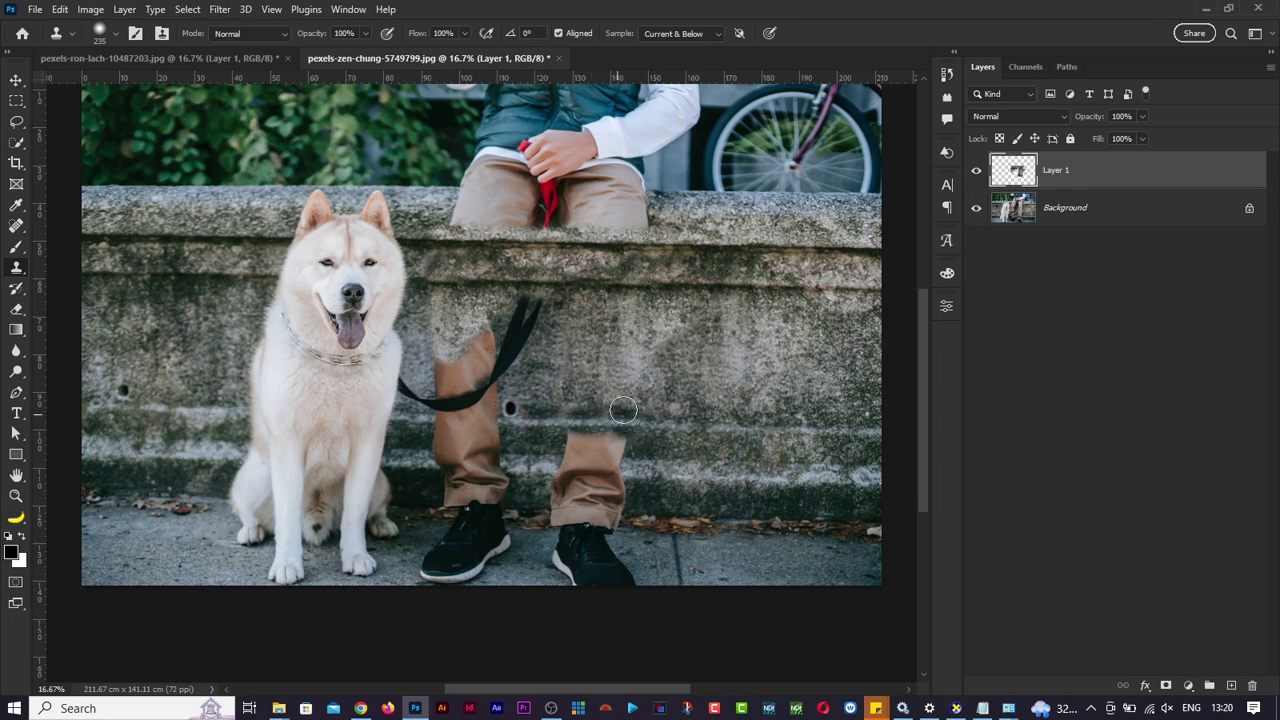
left_click(685, 432, "alt")
left_click(689, 431, "alt")
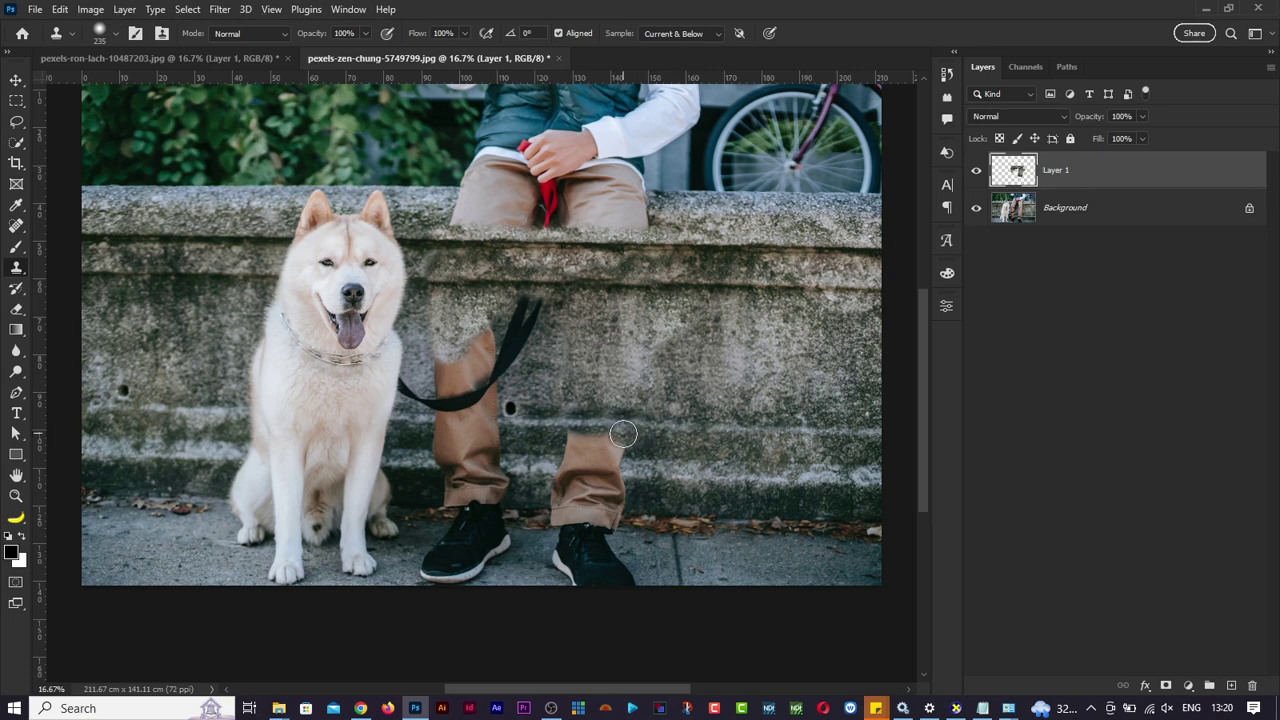
mouse_move(623, 432)
left_mouse_down()
mouse_move(576, 438)
mouse_move(606, 442)
mouse_move(578, 450)
mouse_move(593, 441)
mouse_move(624, 458)
left_mouse_up()
key("ctrl+z")
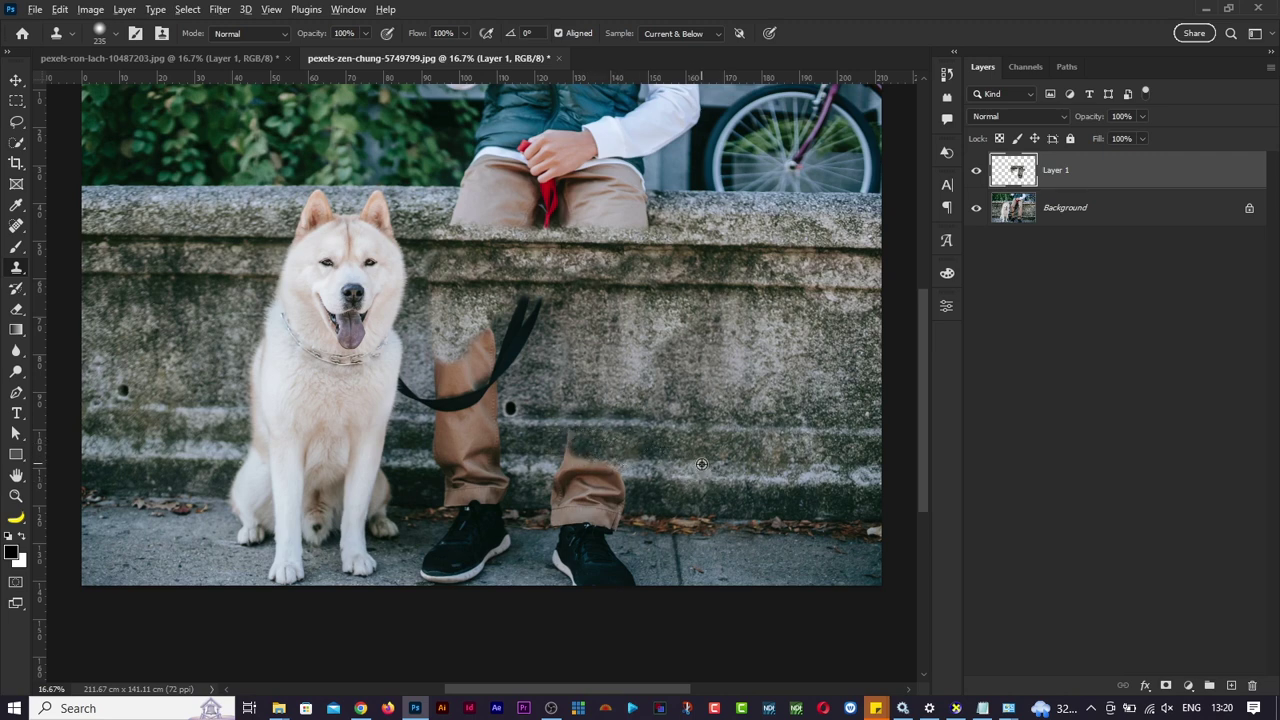
left_click(703, 463, "alt")
mouse_move(617, 465)
left_mouse_down()
mouse_move(594, 473)
mouse_move(614, 457)
mouse_move(624, 472)
mouse_move(590, 454)
mouse_move(600, 480)
mouse_move(587, 489)
mouse_move(588, 463)
mouse_move(587, 480)
mouse_move(583, 456)
mouse_move(570, 458)
mouse_move(559, 491)
mouse_move(625, 495)
mouse_move(550, 494)
mouse_move(641, 512)
left_mouse_up()
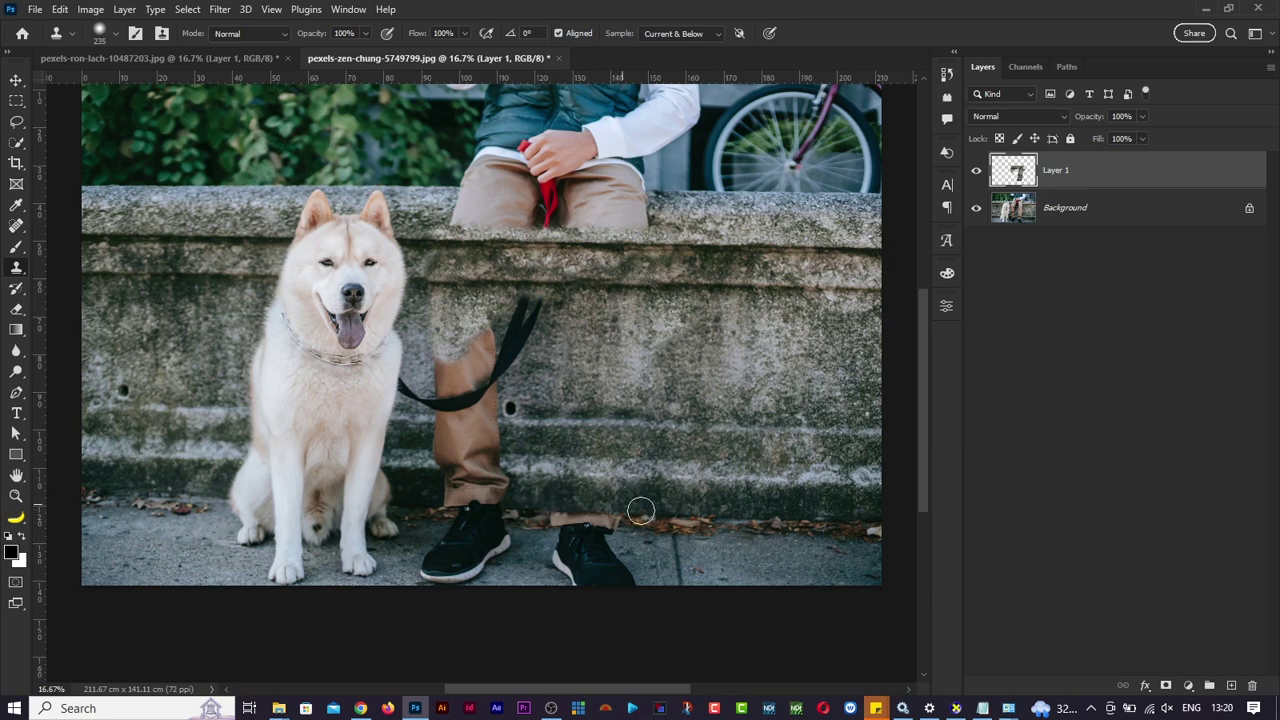
Clone the leaf line and pavement over the shoe farther from the dog, and compare with the original by toggling Layer 1.
left_click(771, 520, "alt")
mouse_move(614, 516)
left_mouse_down()
mouse_move(570, 511)
mouse_move(620, 518)
mouse_move(559, 531)
mouse_move(610, 547)
mouse_move(560, 553)
mouse_move(575, 570)
mouse_move(614, 559)
mouse_move(635, 584)
mouse_move(561, 585)
mouse_move(650, 589)
left_mouse_up()
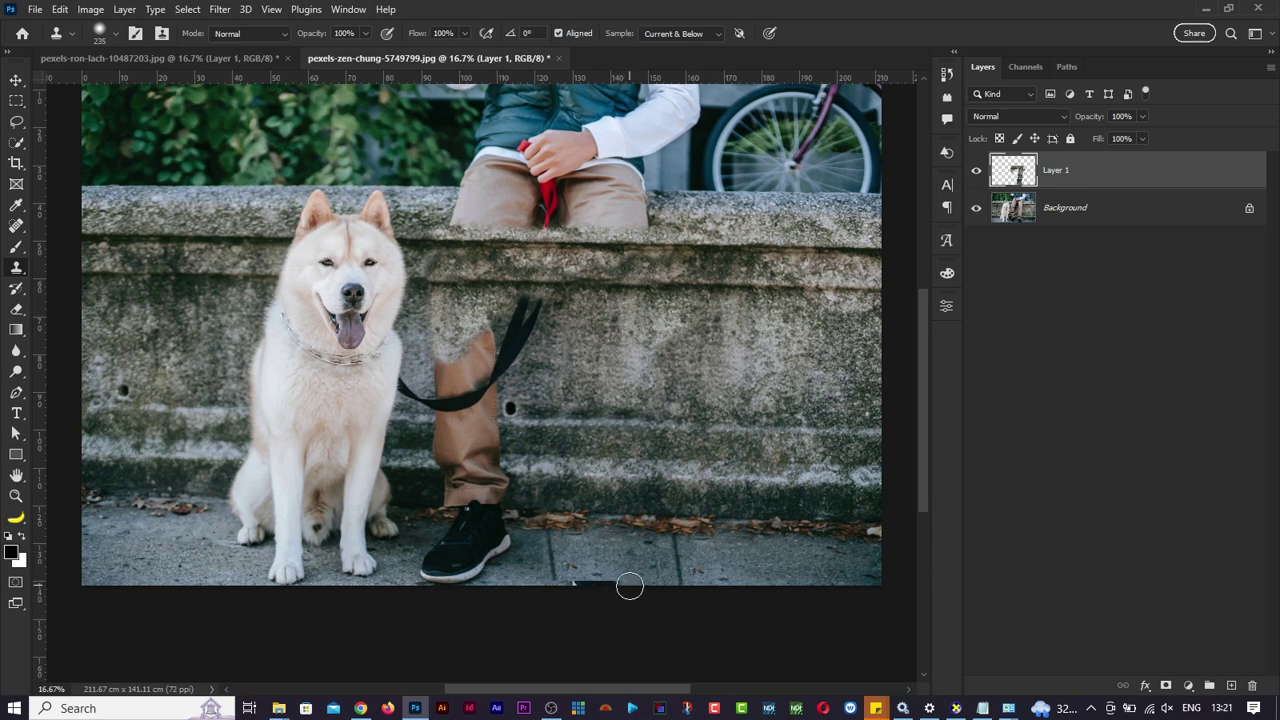
mouse_move(616, 587)
left_mouse_down()
mouse_move(591, 586)
mouse_move(659, 584)
mouse_move(636, 580)
left_mouse_up()
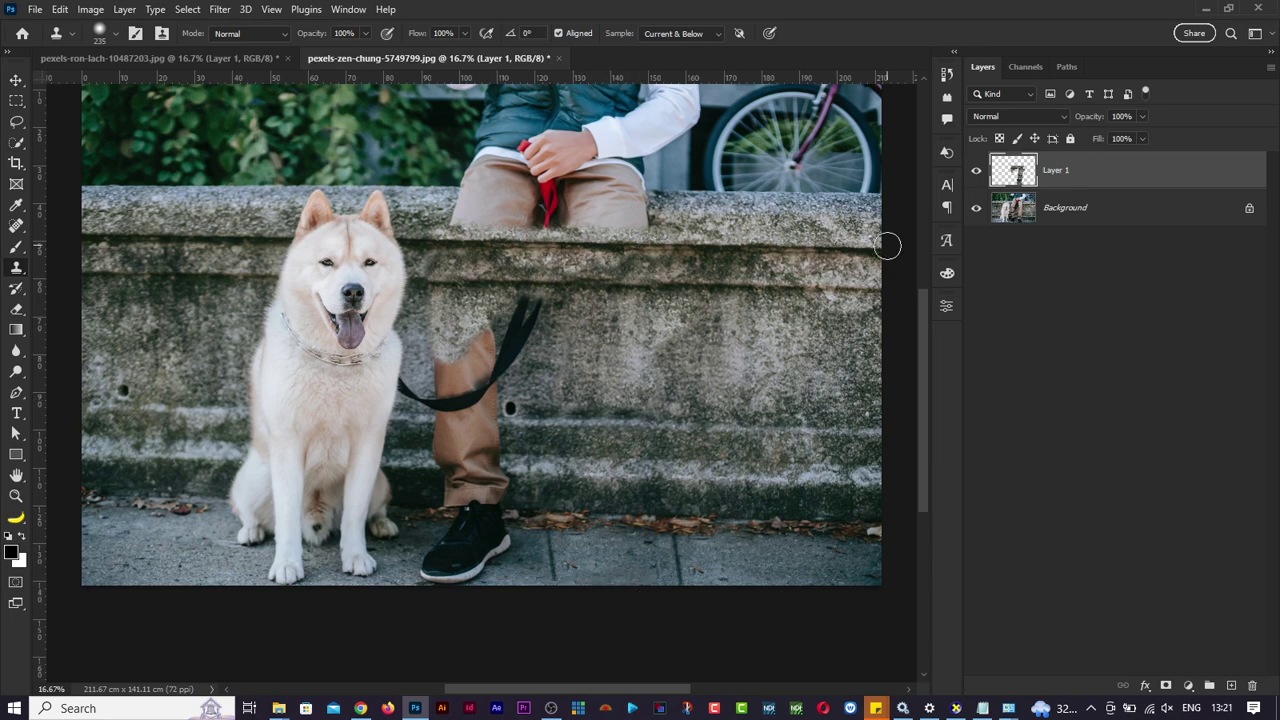
left_click(977, 172)
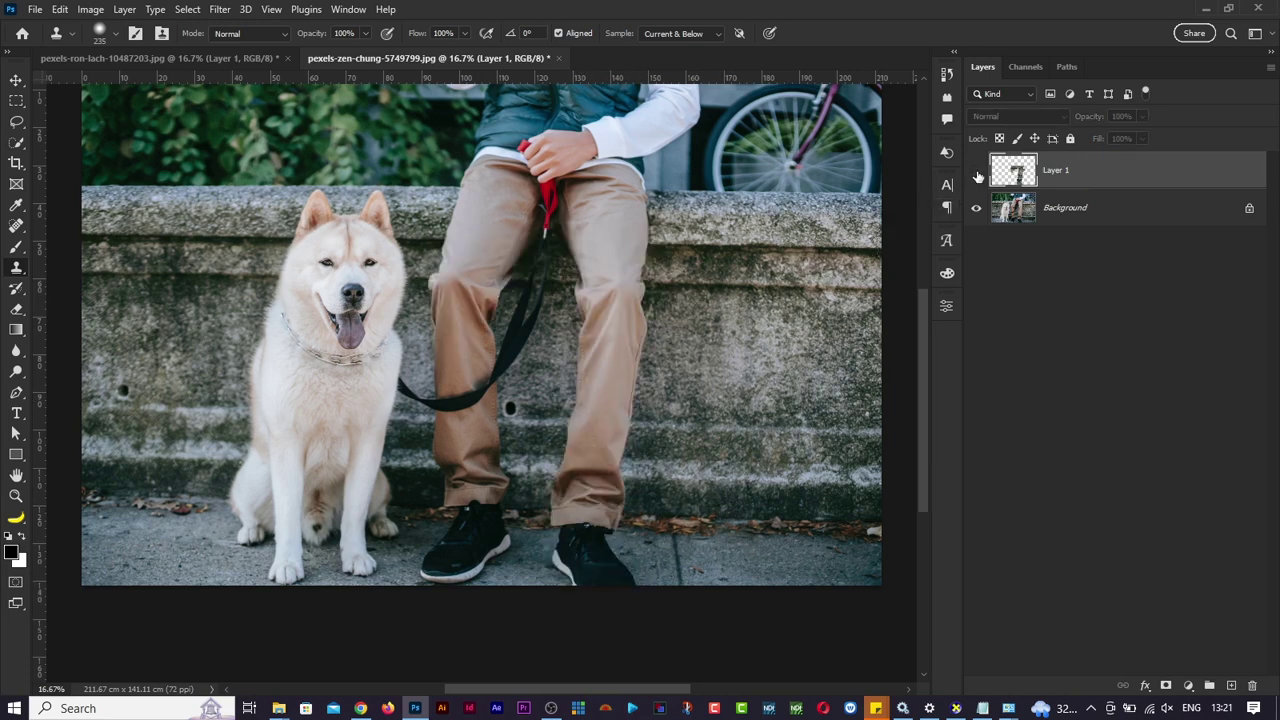
left_click(977, 173)
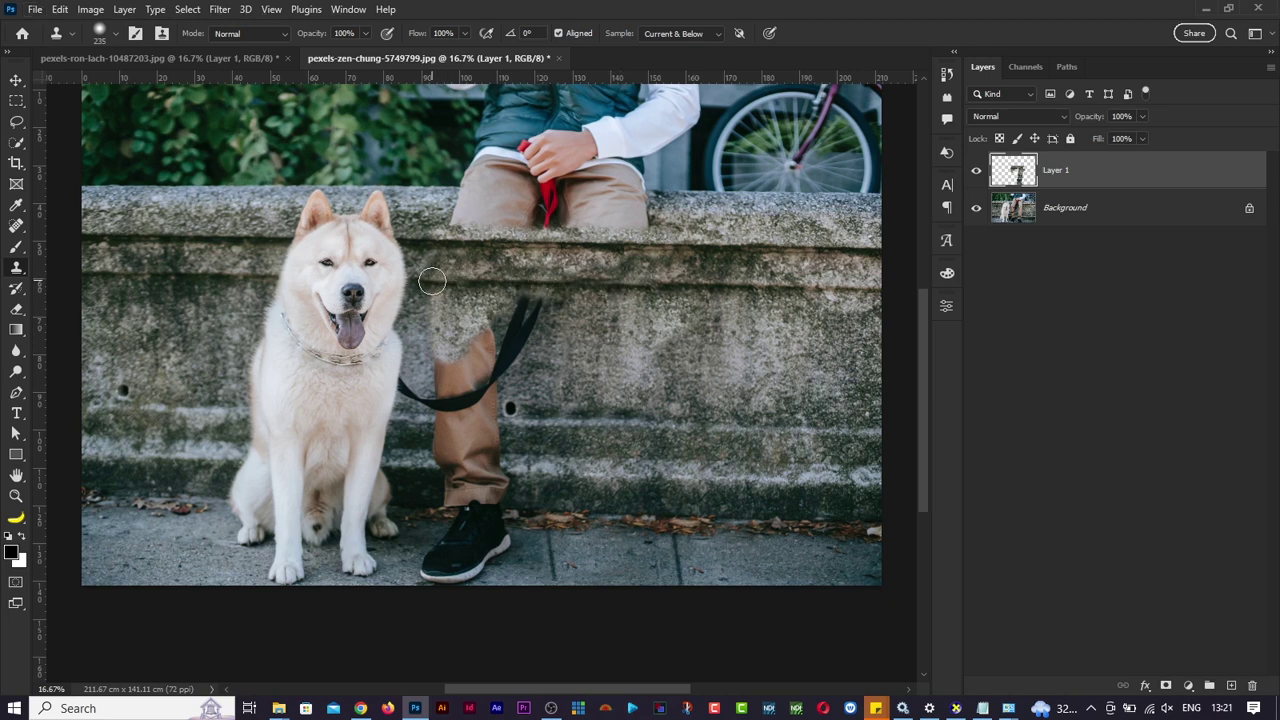
Clone wall and pavement over the hanging leash and the leg and shoe nearer the dog.
mouse_move(421, 281)
left_mouse_down()
mouse_move(527, 286)
mouse_move(547, 323)
mouse_move(535, 316)
mouse_move(545, 292)
mouse_move(526, 324)
mouse_move(523, 311)
mouse_move(561, 311)
mouse_move(547, 340)
left_mouse_up()
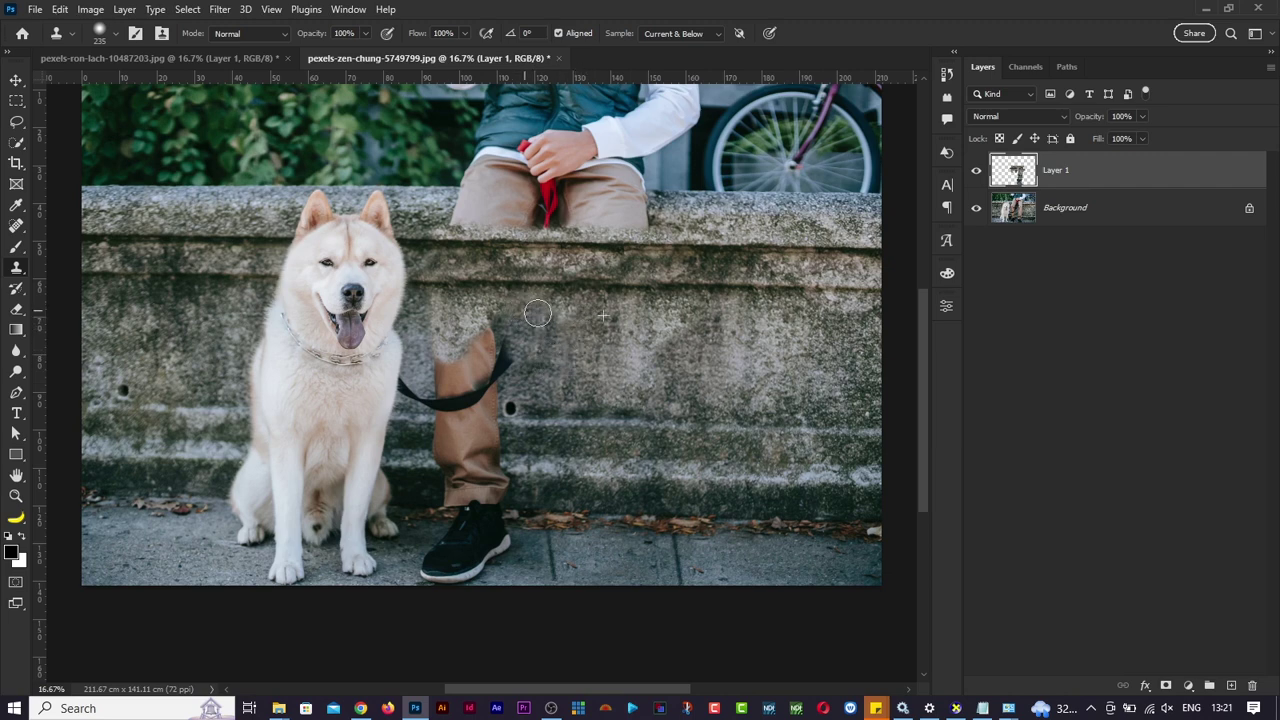
left_click_drag(517, 346, 512, 398)
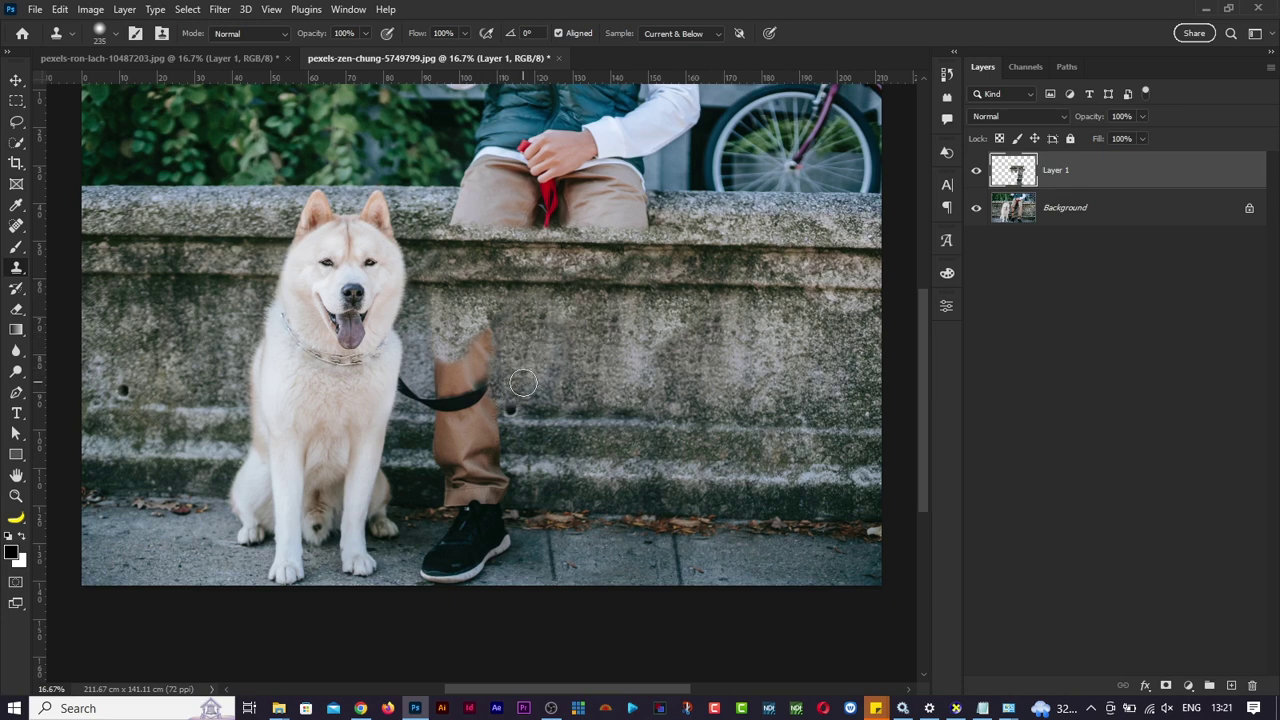
mouse_move(512, 316)
left_mouse_down()
mouse_move(471, 359)
mouse_move(439, 375)
mouse_move(494, 366)
left_mouse_up()
mouse_move(483, 416)
left_mouse_down()
mouse_move(431, 408)
mouse_move(495, 400)
mouse_move(434, 405)
mouse_move(497, 418)
mouse_move(494, 441)
mouse_move(451, 432)
mouse_move(456, 453)
mouse_move(446, 426)
mouse_move(450, 470)
mouse_move(512, 453)
mouse_move(453, 489)
mouse_move(504, 474)
mouse_move(454, 497)
mouse_move(488, 504)
mouse_move(457, 510)
mouse_move(491, 509)
mouse_move(464, 541)
mouse_move(497, 533)
mouse_move(505, 545)
mouse_move(478, 544)
mouse_move(433, 580)
mouse_move(434, 551)
mouse_move(468, 505)
mouse_move(475, 564)
mouse_move(506, 545)
mouse_move(482, 582)
mouse_move(454, 594)
mouse_move(570, 533)
mouse_move(540, 598)
left_mouse_up()
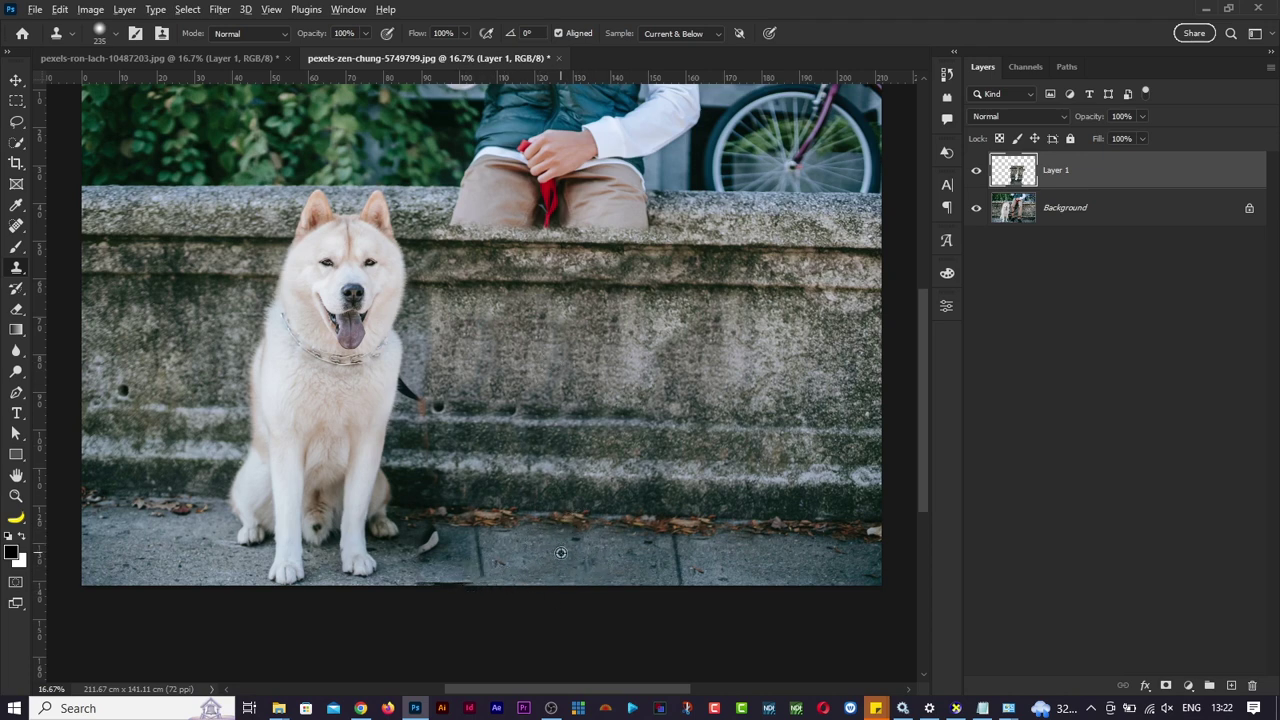
Clone clean pavement over the leftover shoe fragments and the image's lower edge beside the dog's paws.
left_click(569, 582, "alt")
left_click_drag(463, 587, 420, 588)
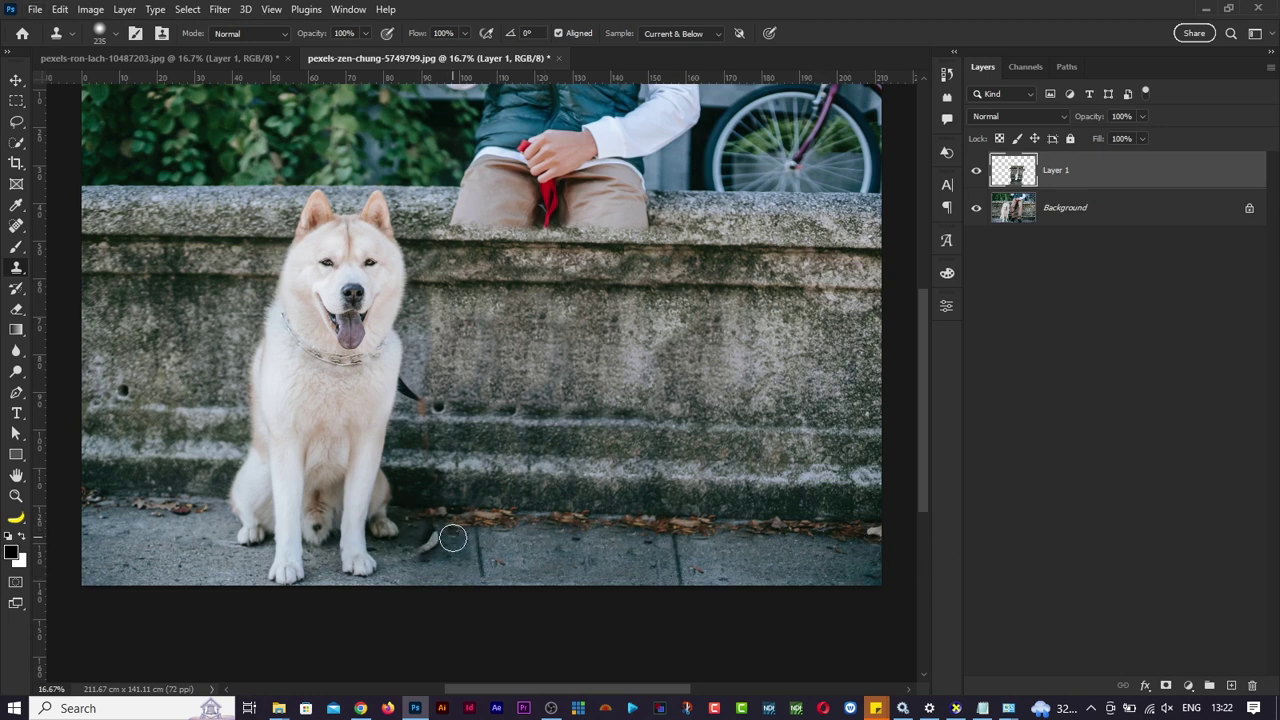
left_click_drag(439, 524, 435, 554)
left_click(459, 541, "alt")
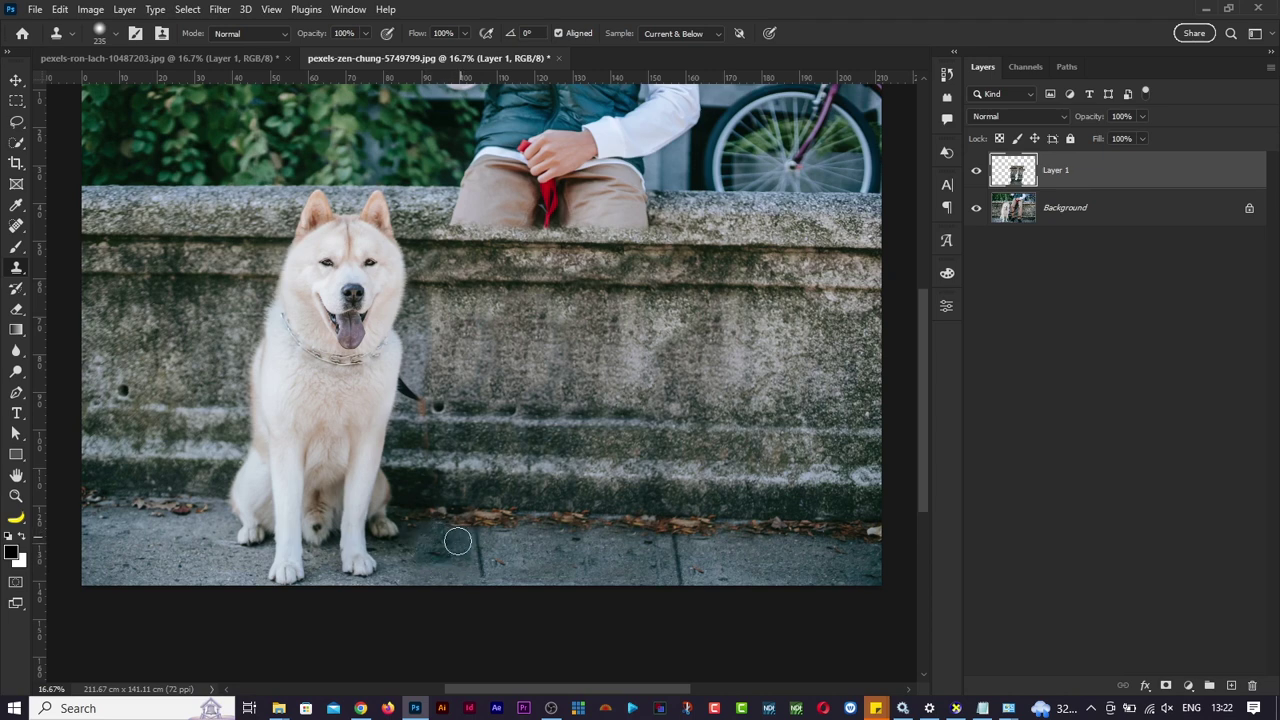
left_click(438, 550)
left_click(426, 531, "alt")
left_click(435, 556)
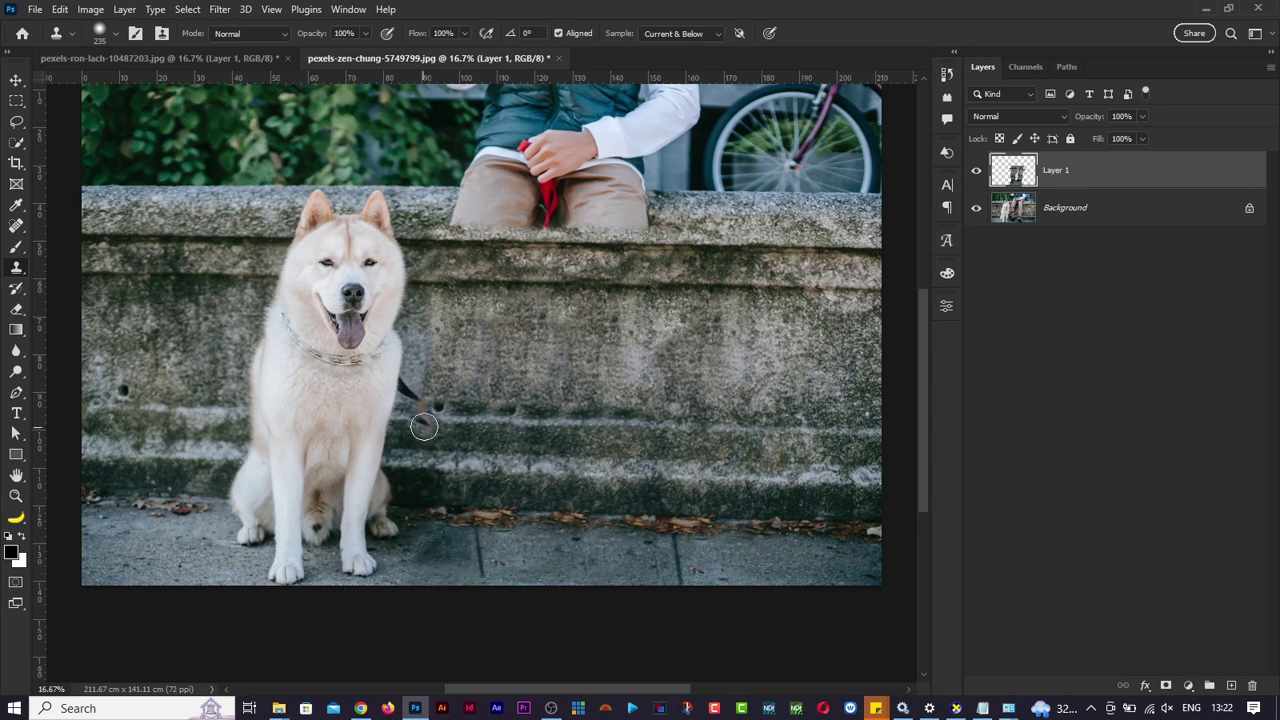
Clone wall texture over the leftover leash end and trouser patch beside the dog's chest.
left_click(425, 430)
left_click(484, 421, "alt")
left_click(424, 430)
left_click(423, 417)
left_click(490, 422, "alt")
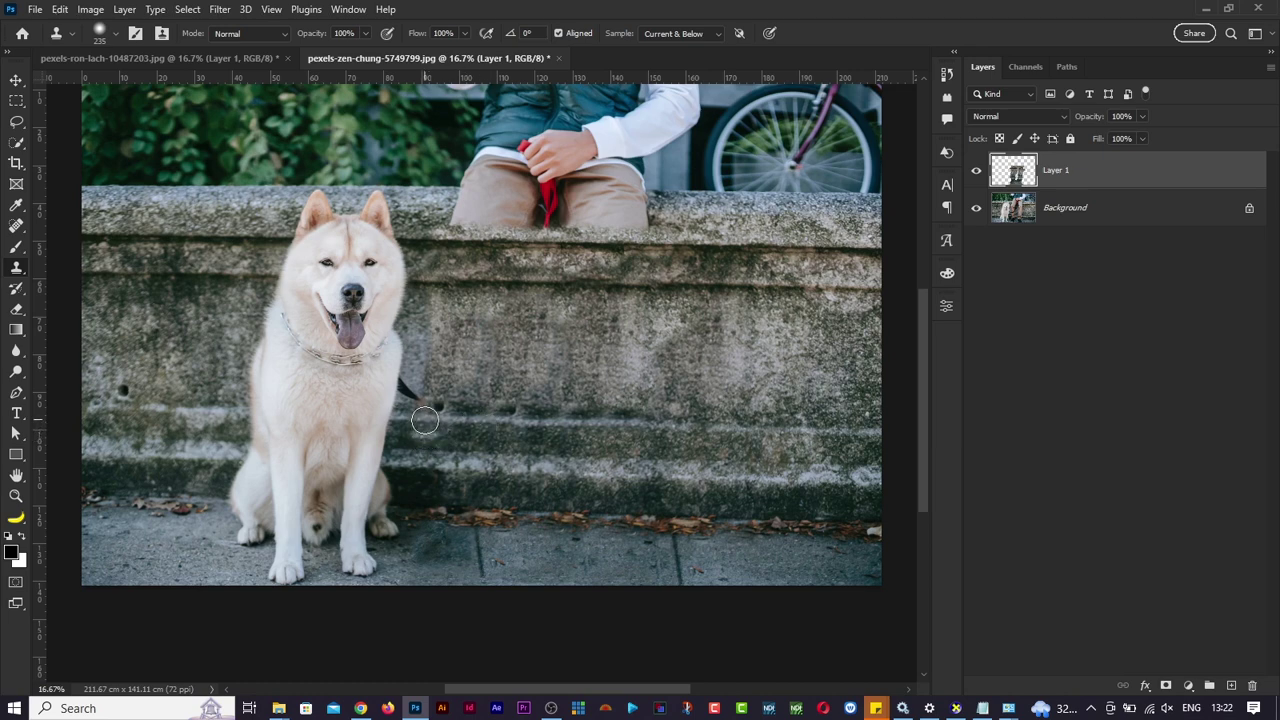
mouse_move(424, 421)
left_mouse_down()
mouse_move(417, 429)
mouse_move(440, 434)
mouse_move(412, 386)
mouse_move(420, 397)
mouse_move(447, 351)
mouse_move(446, 323)
left_mouse_up()
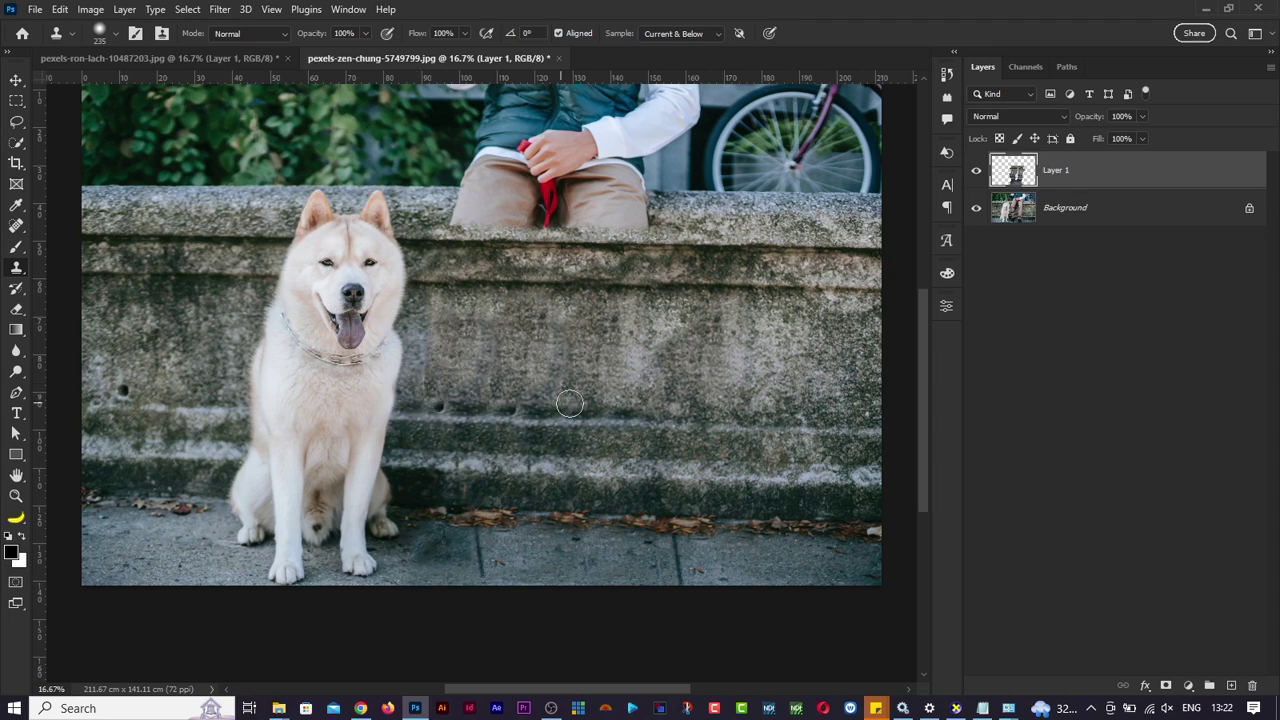
Compare the dog photo with and without the removed legs by toggling the visibility of Layer 1.
key("ctrl+minus")
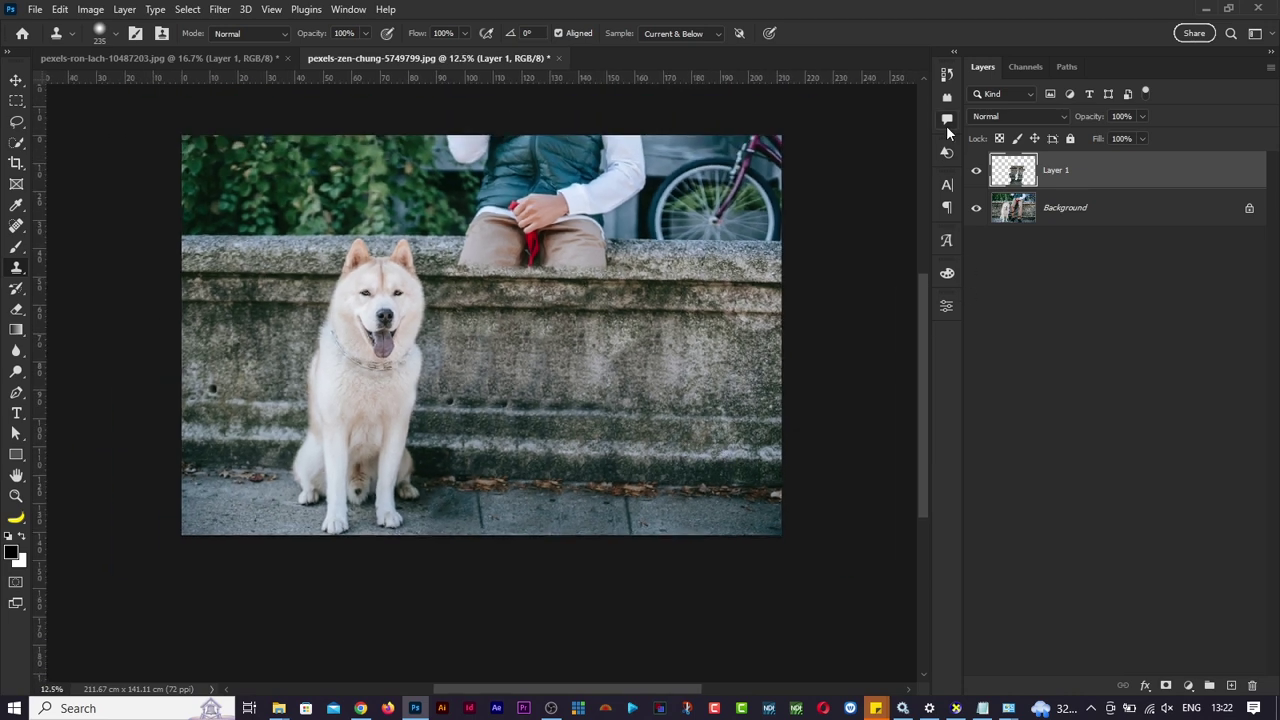
left_click(977, 173)
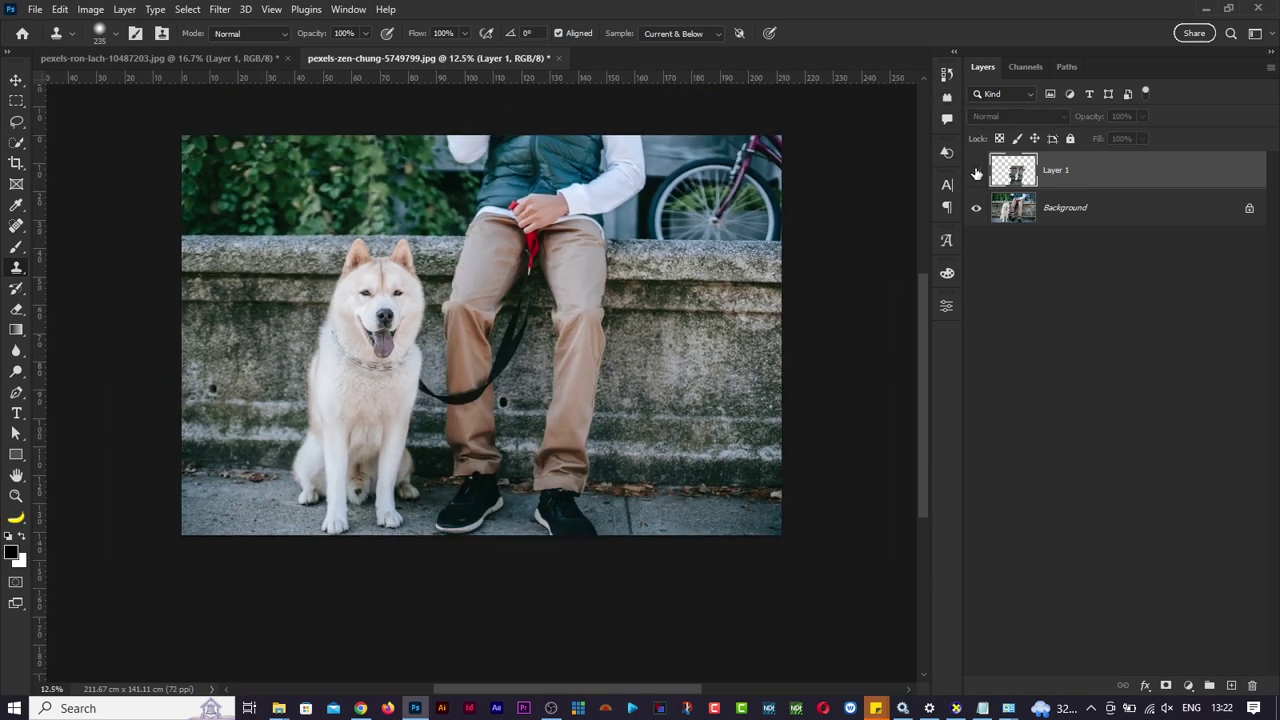
left_click(977, 173)
left_click(977, 173)
left_click(977, 173)
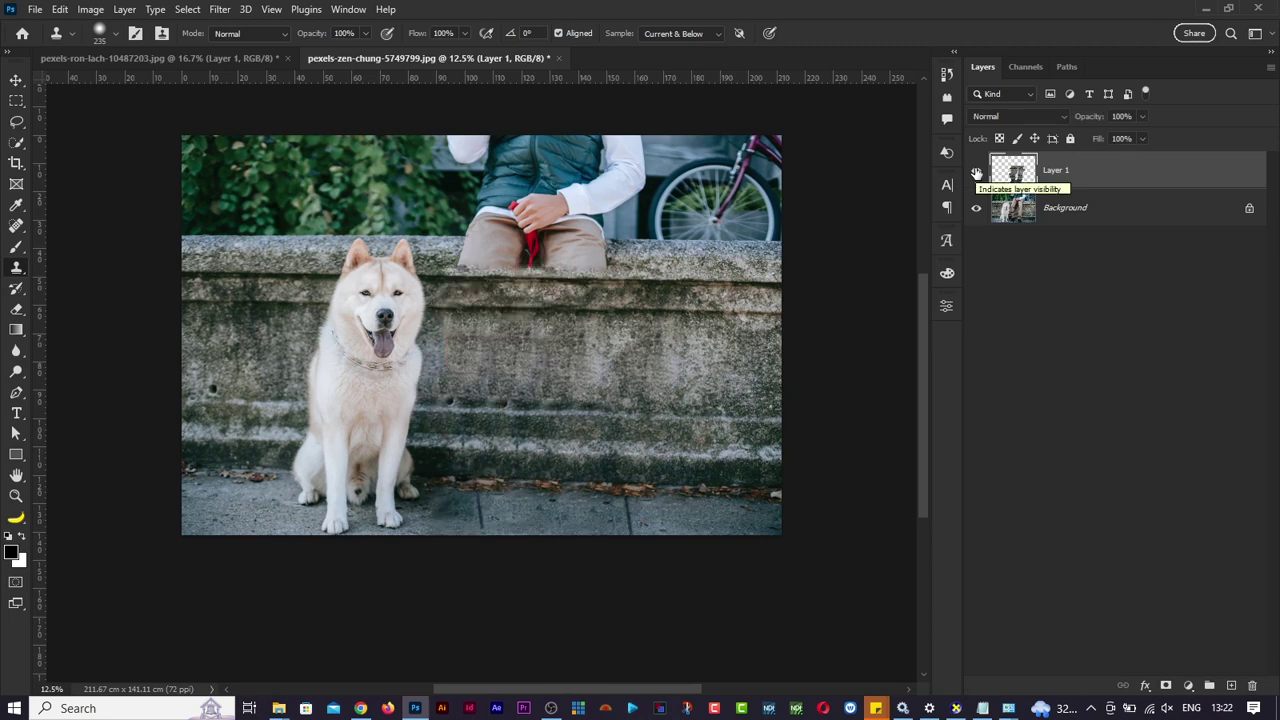
left_click(977, 173)
left_click(977, 173)
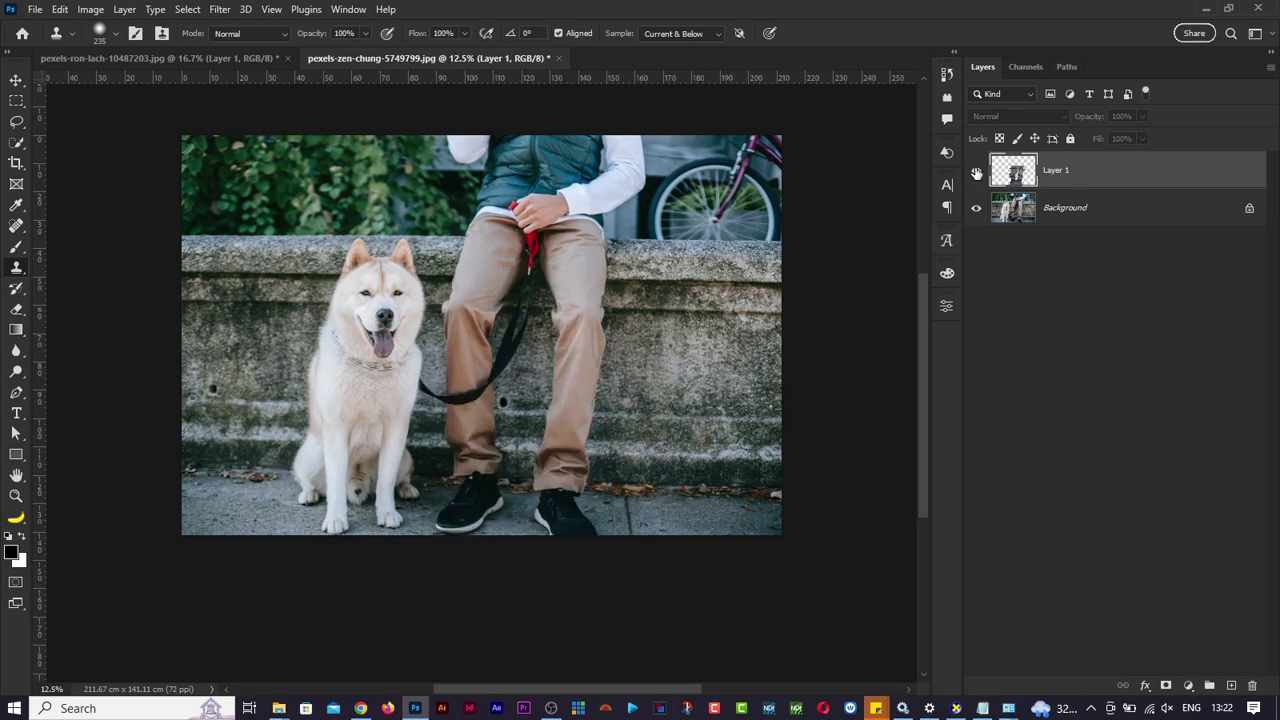
Try to clone the wall's top edge across the man's lap, undo the strokes and keep Layer 1 visible.
scroll(615, 268, "up", 1)
scroll(615, 268, "up", 1)
scroll(610, 270, "up", 2)
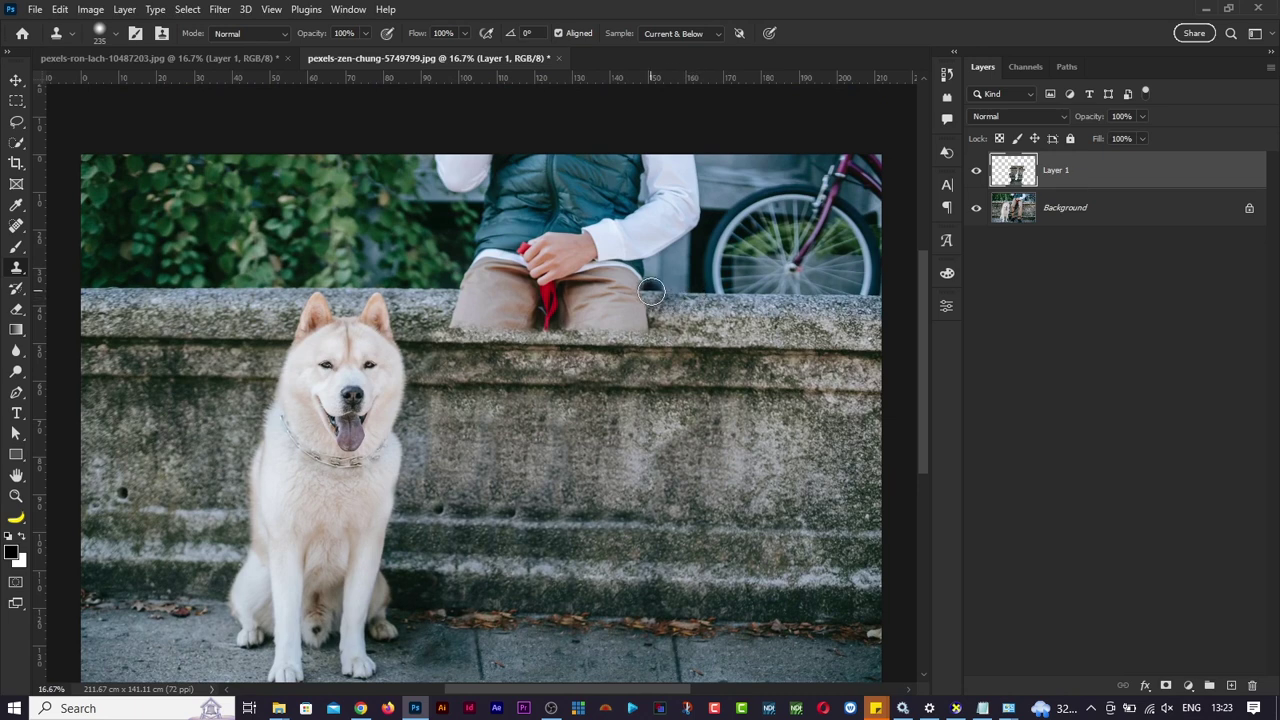
left_click_drag(657, 290, 506, 291)
key("ctrl+z")
key("ctrl+z")
key("ctrl+z")
key("ctrl+z")
key("ctrl+z")
key("ctrl+z")
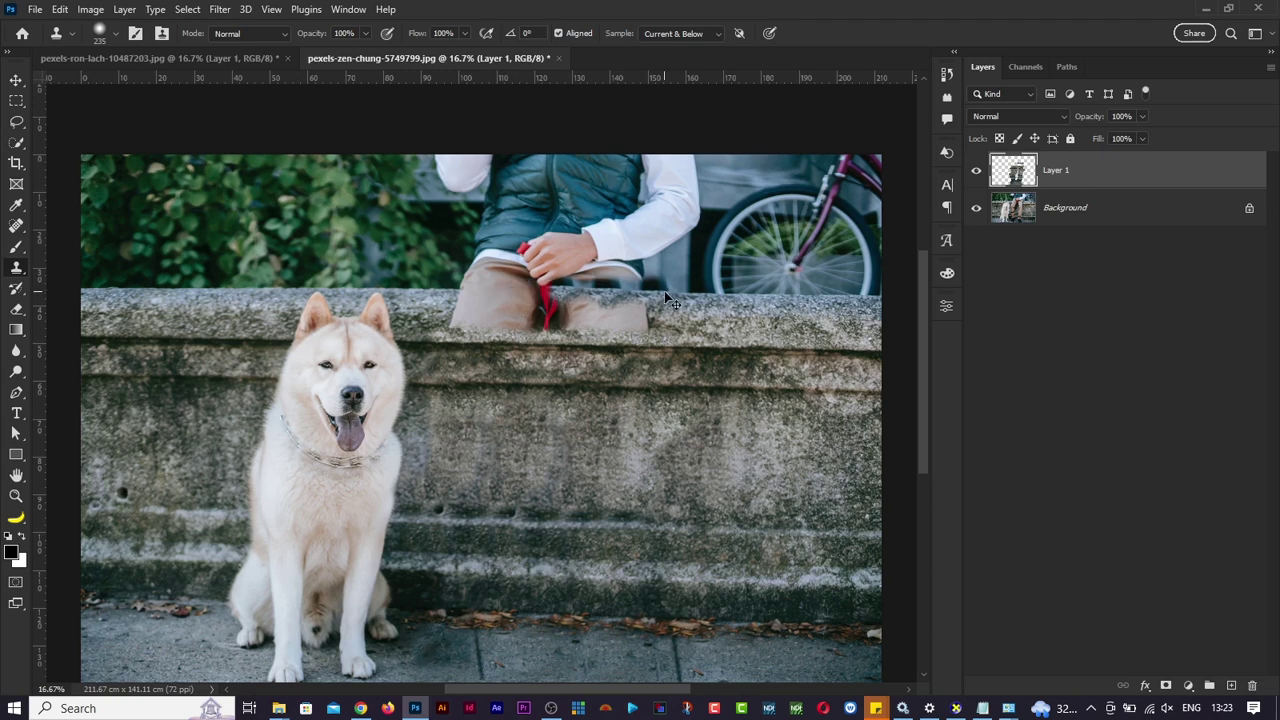
key("ctrl+z")
key("ctrl+z")
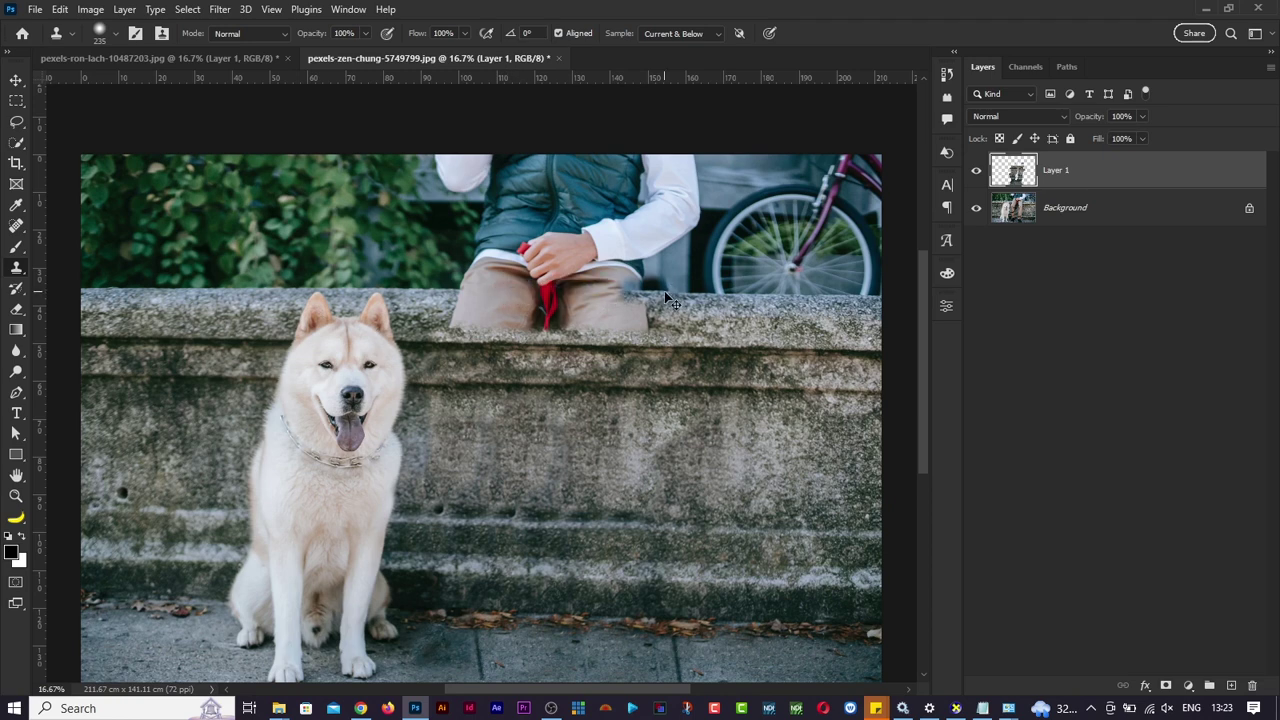
key("ctrl+z")
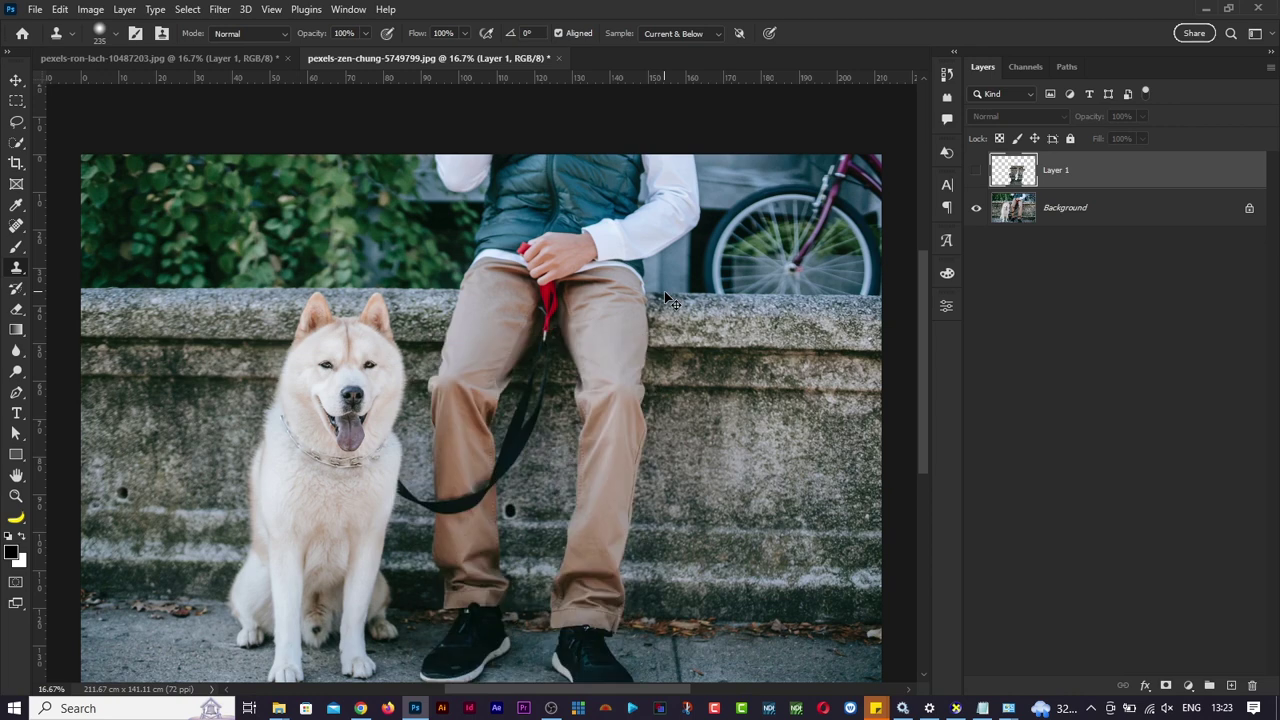
key("ctrl+shift+z")
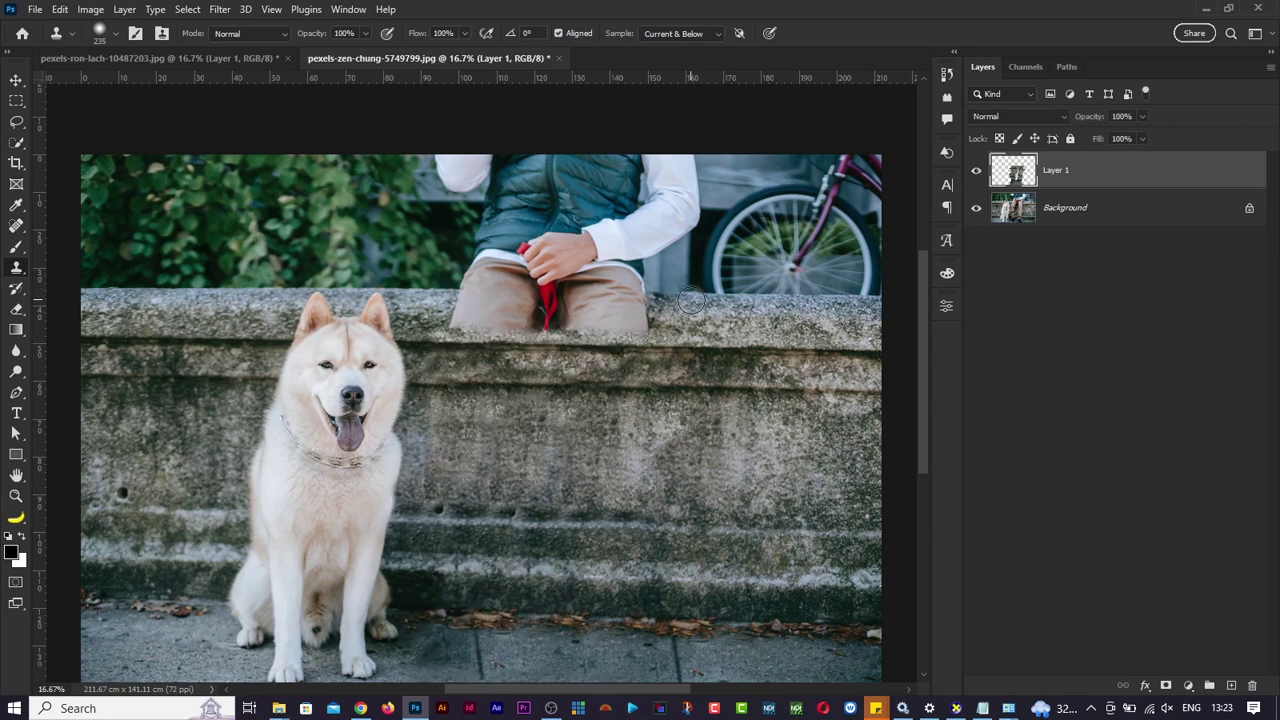
Try to clone the fence, bicycle wheel and wall top over the man's forearm and hip, and undo the strokes.
key("m")
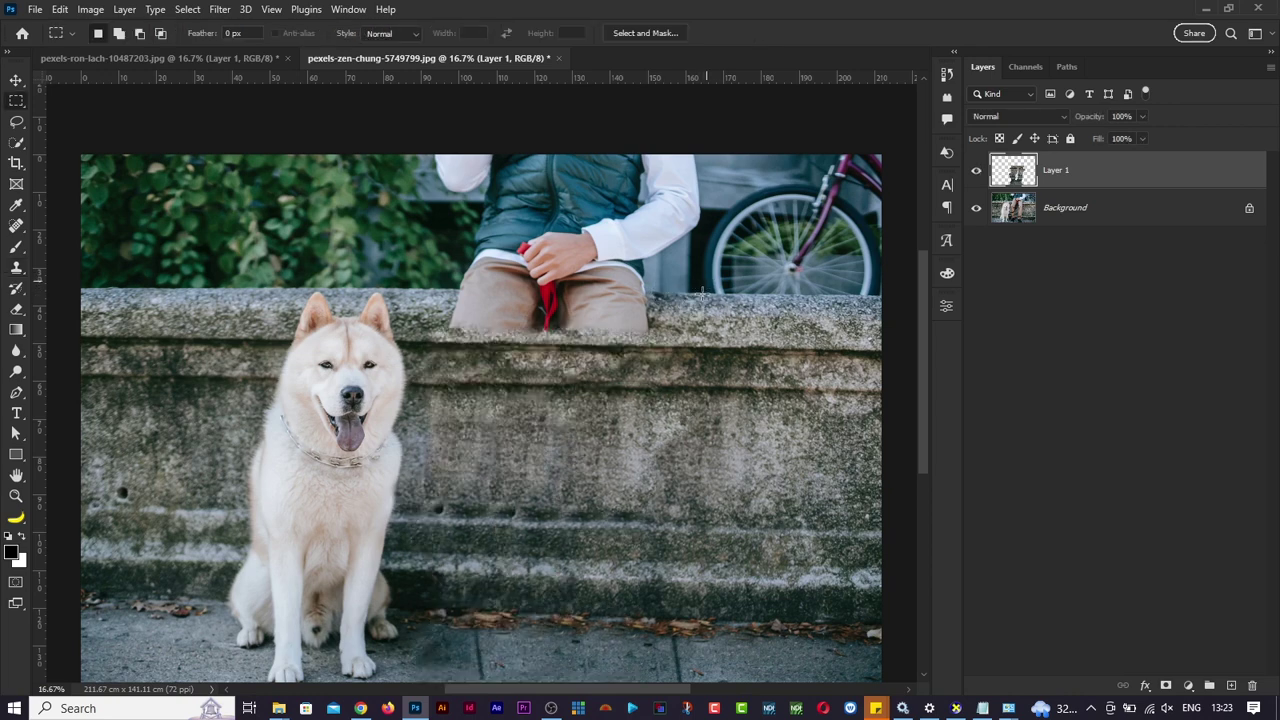
key("s")
key("alt+s")
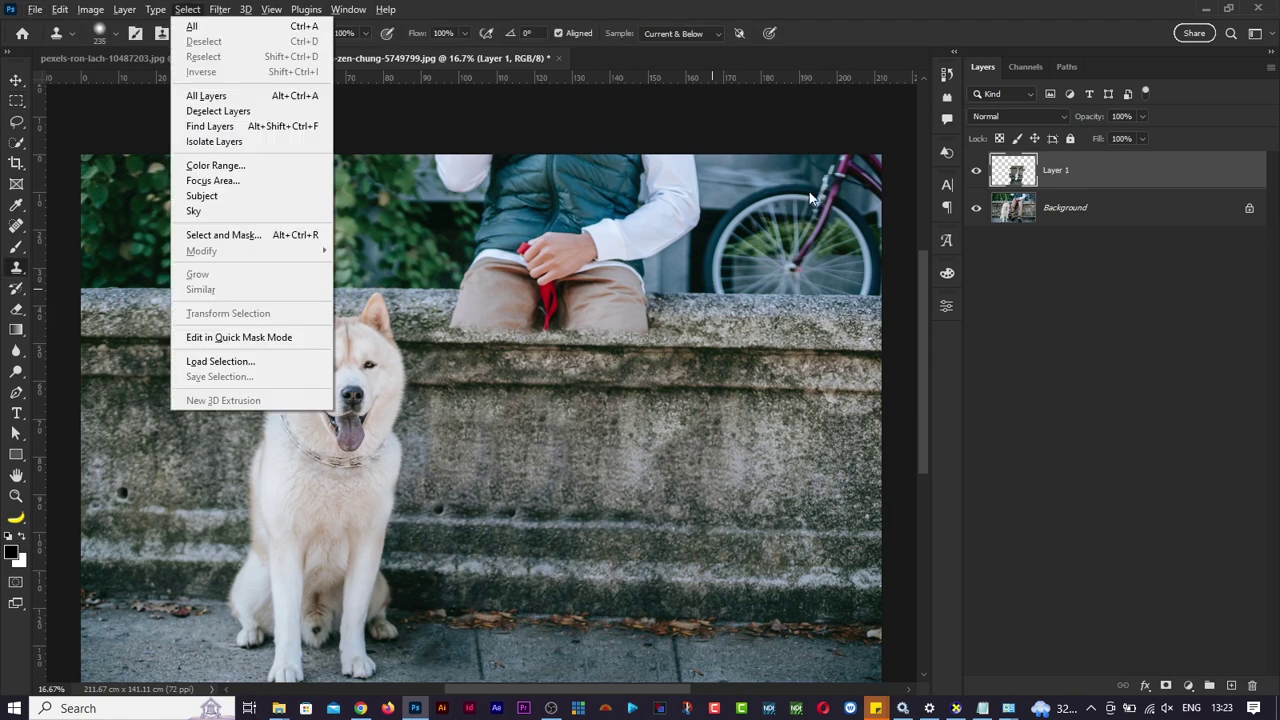
key("Escape")
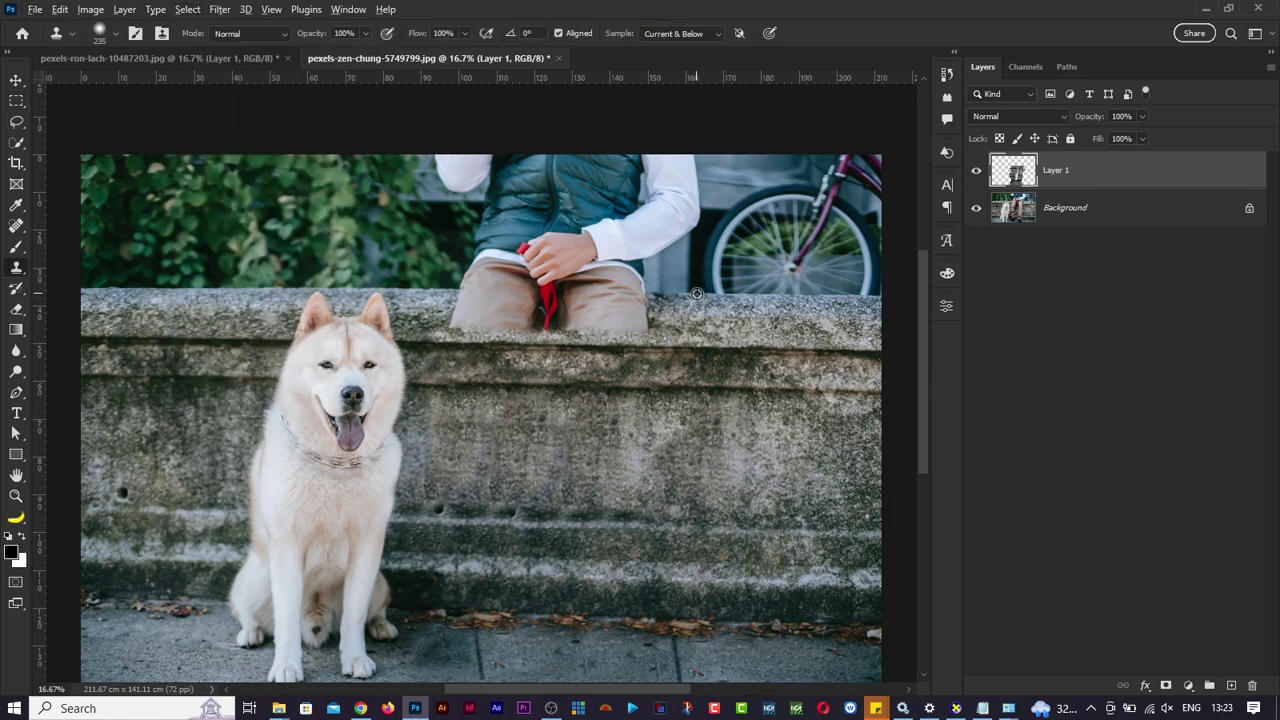
left_click(646, 292)
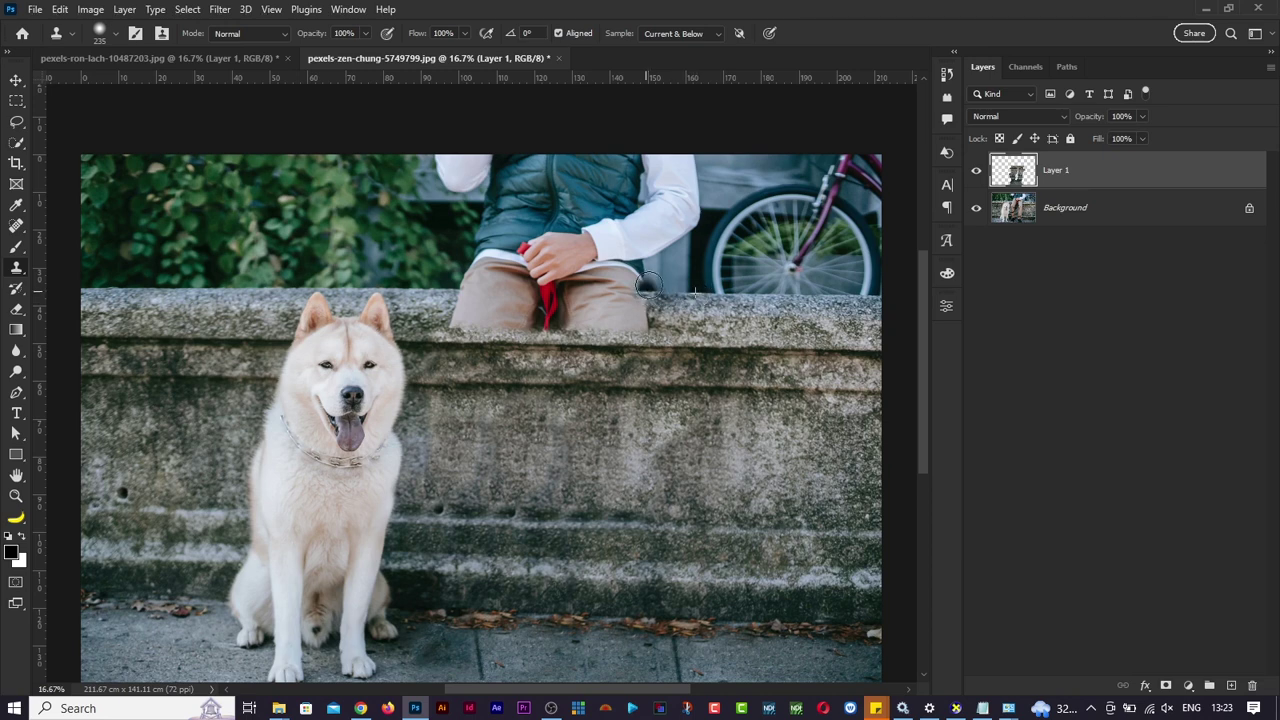
mouse_move(648, 285)
left_mouse_down()
mouse_move(629, 245)
mouse_move(638, 232)
mouse_move(673, 242)
mouse_move(679, 226)
mouse_move(675, 290)
left_mouse_up()
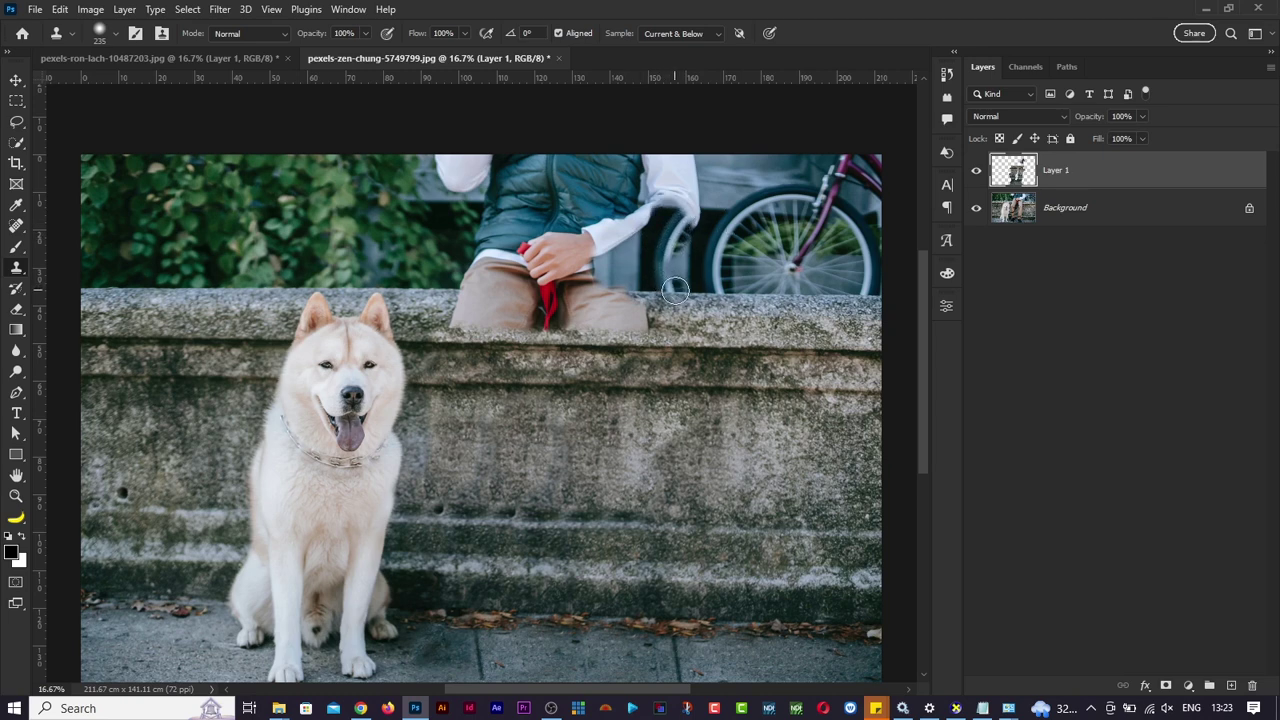
left_click(736, 290, "alt")
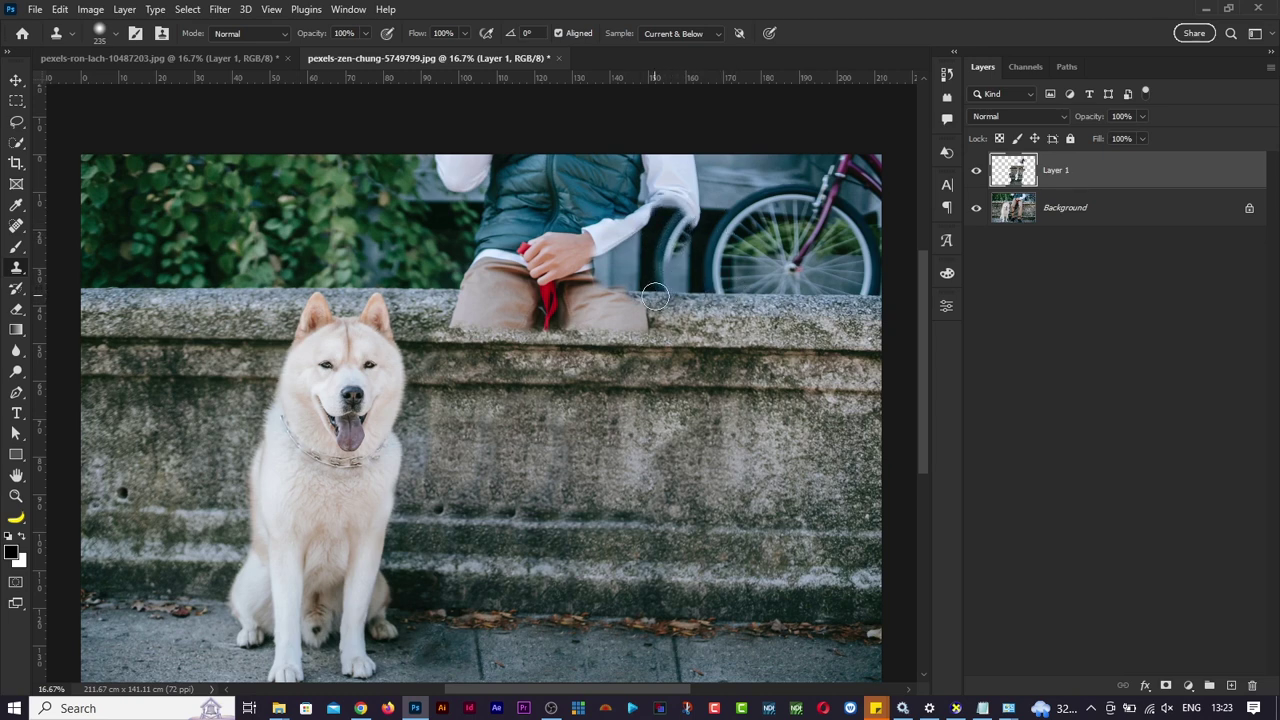
mouse_move(656, 296)
left_mouse_down()
mouse_move(739, 291)
mouse_move(595, 299)
mouse_move(697, 300)
left_mouse_up()
key("ctrl+z")
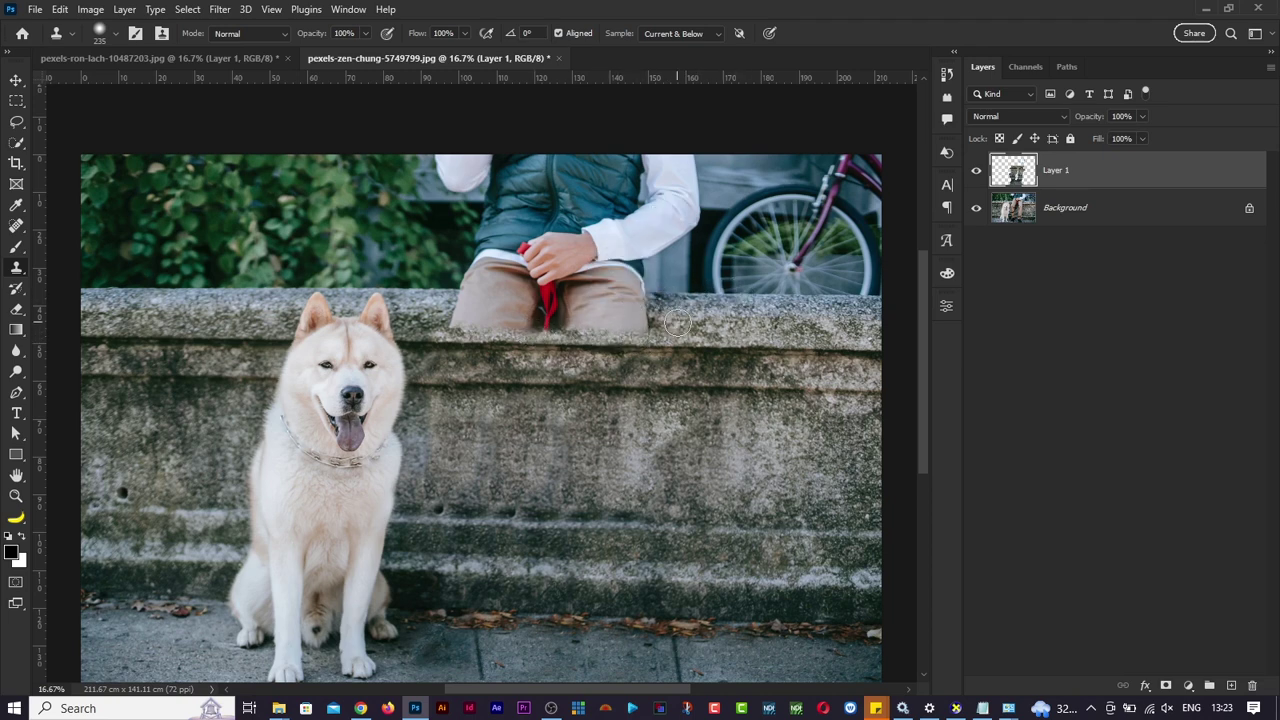
Select the wall's top strip across the man's lap, from beside the dog's head to below the bicycle wheel, using the Polygonal Lasso.
key("m")
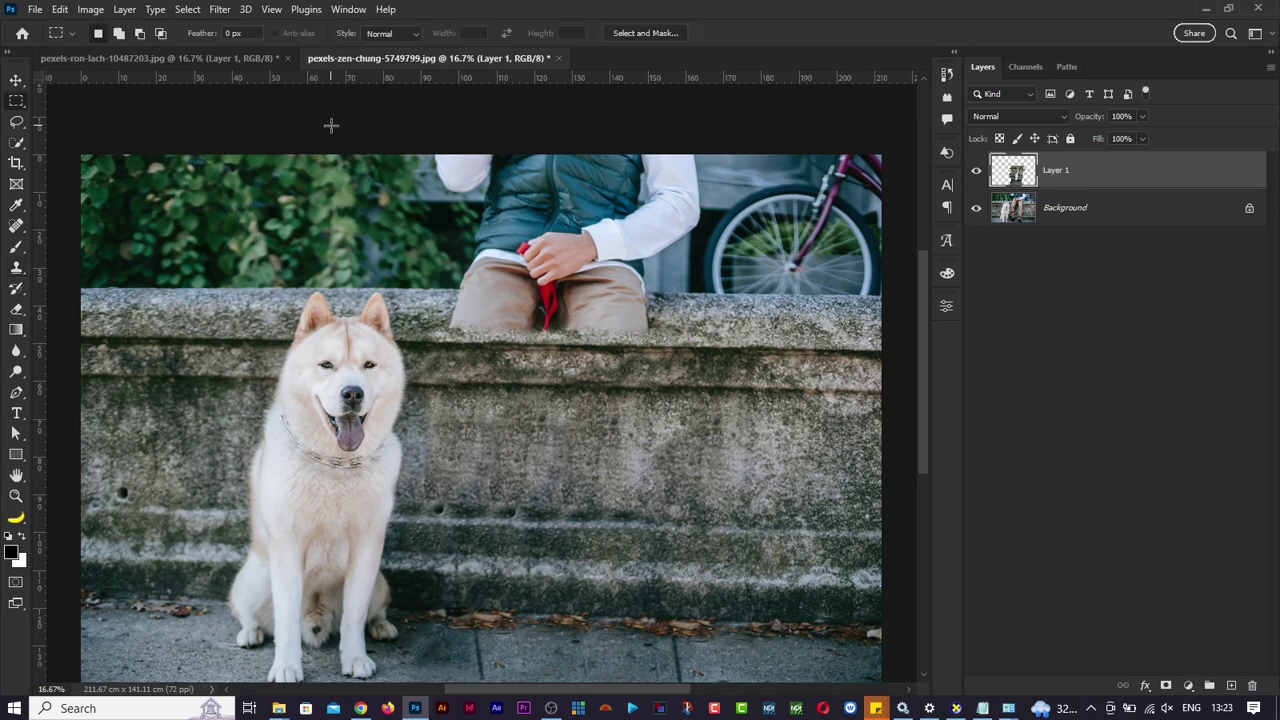
right_click(18, 124)
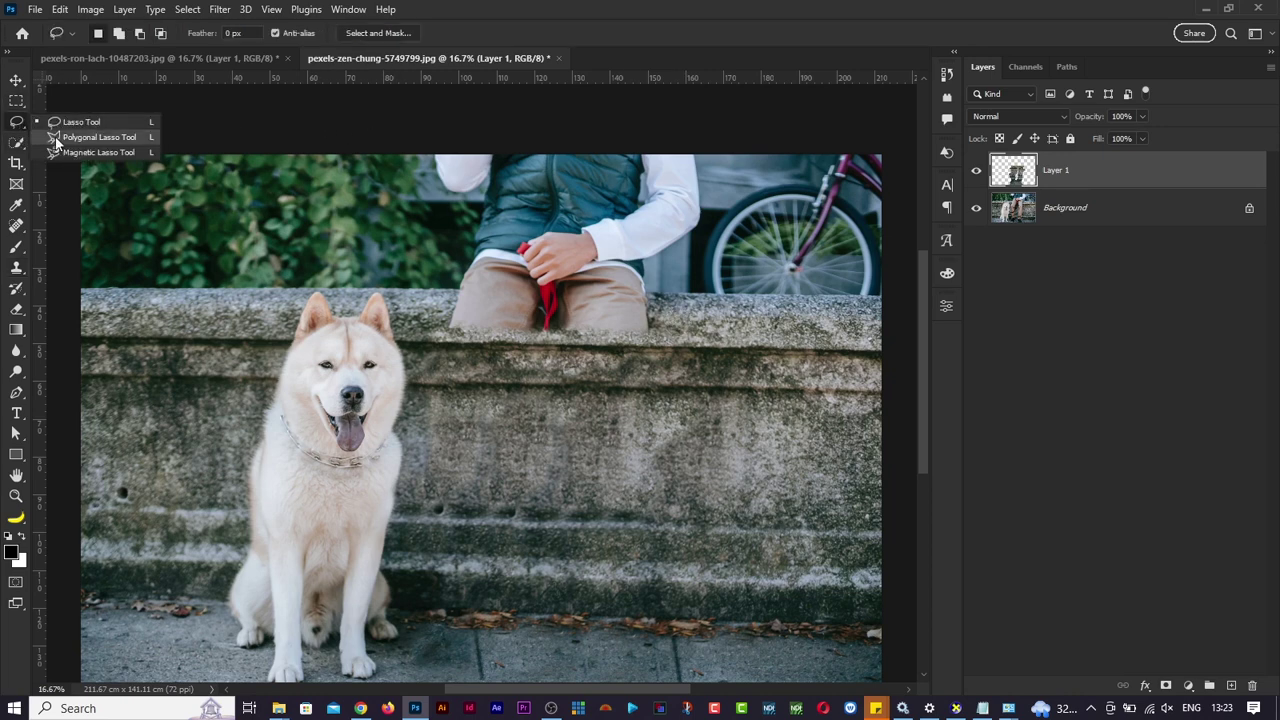
left_click(66, 138)
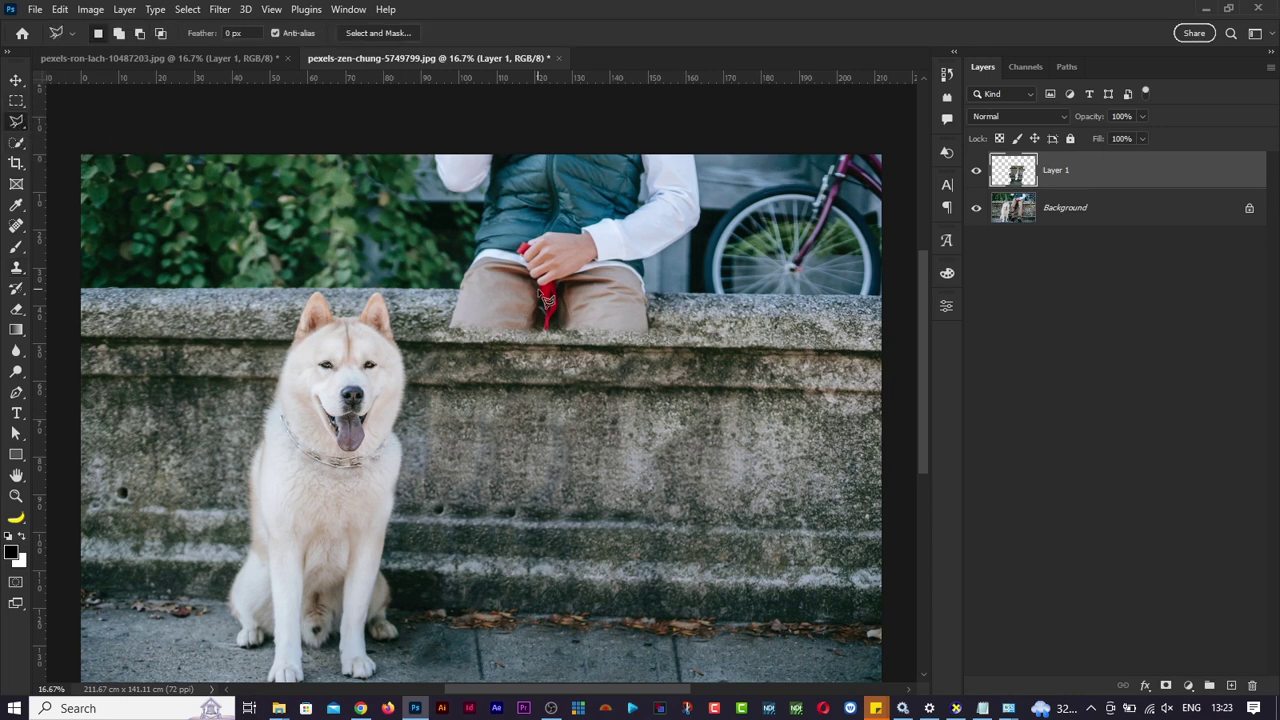
left_click(713, 294)
left_click(418, 290)
left_click(424, 343)
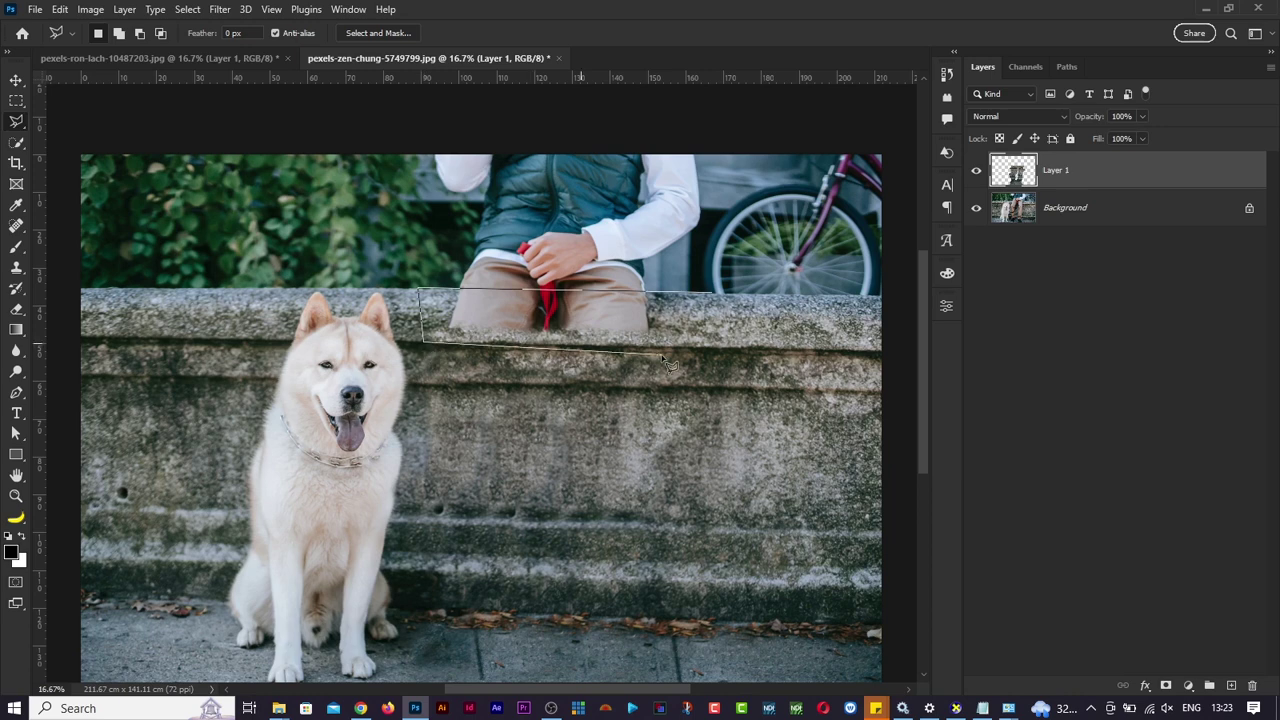
left_click(729, 347)
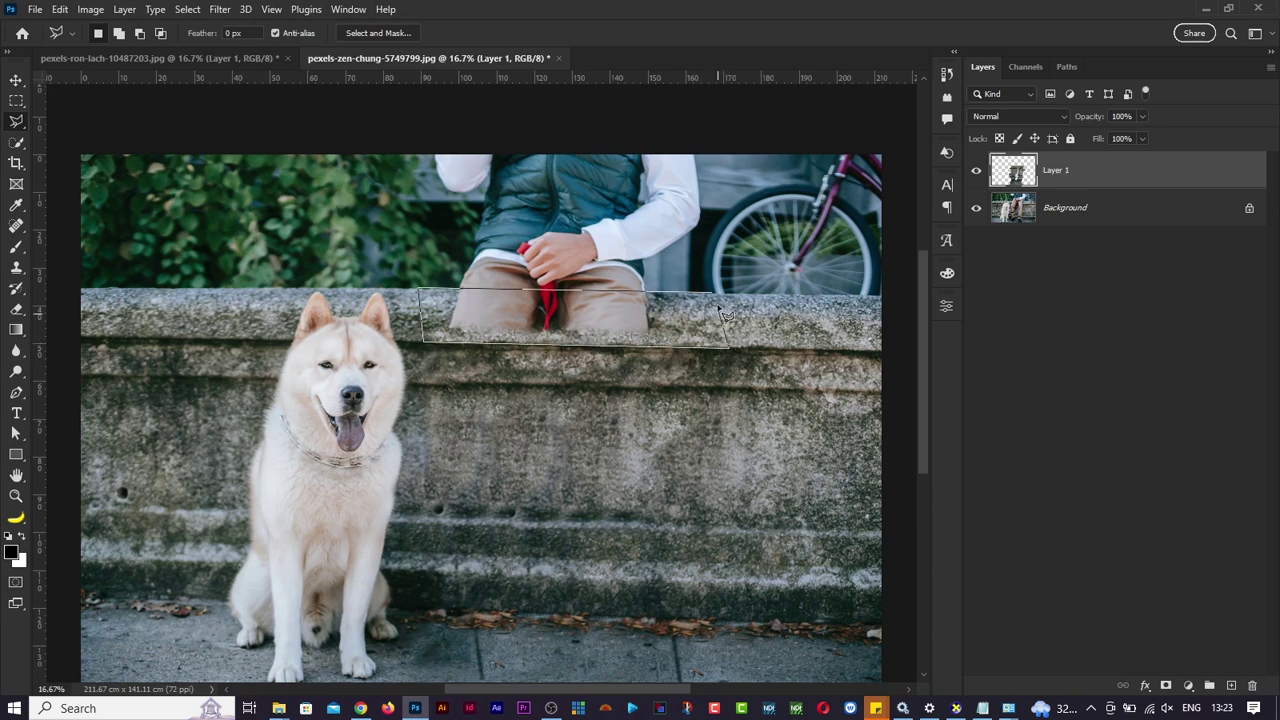
double_click(717, 297)
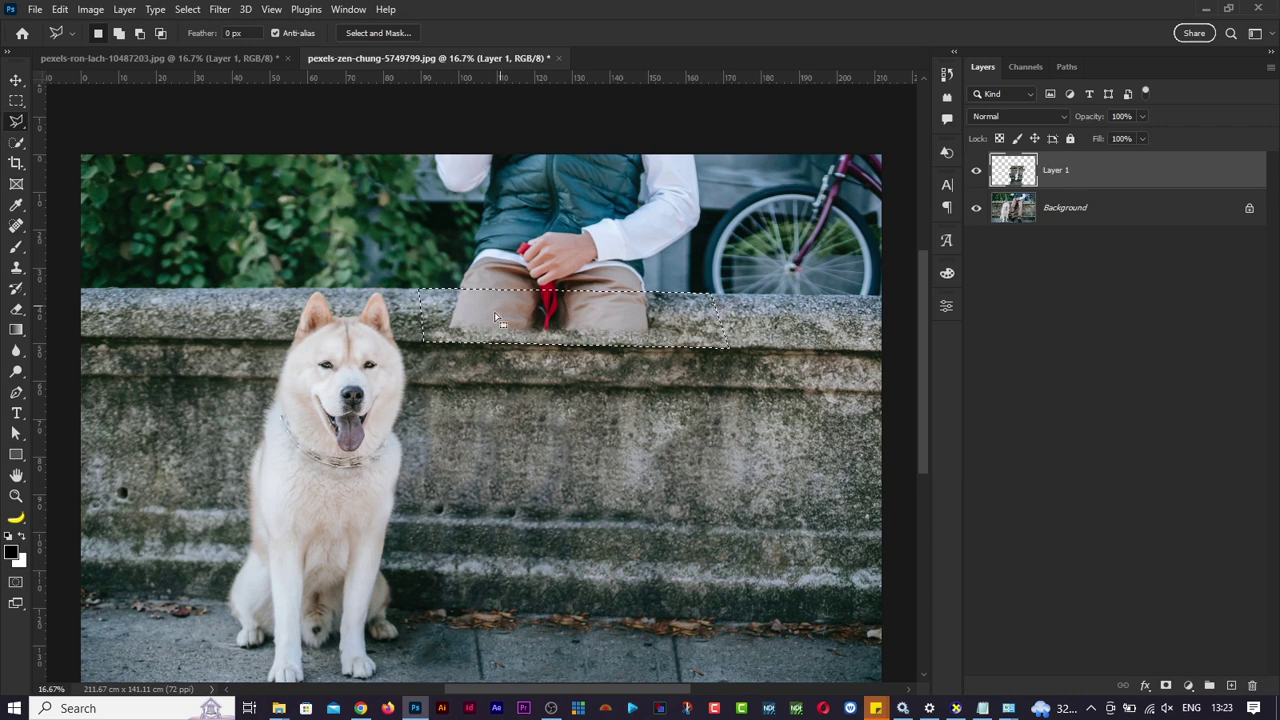
Clone the wall's top edge over the man's lap and the red leash inside the selection on Layer 1, and deselect.
key("s")
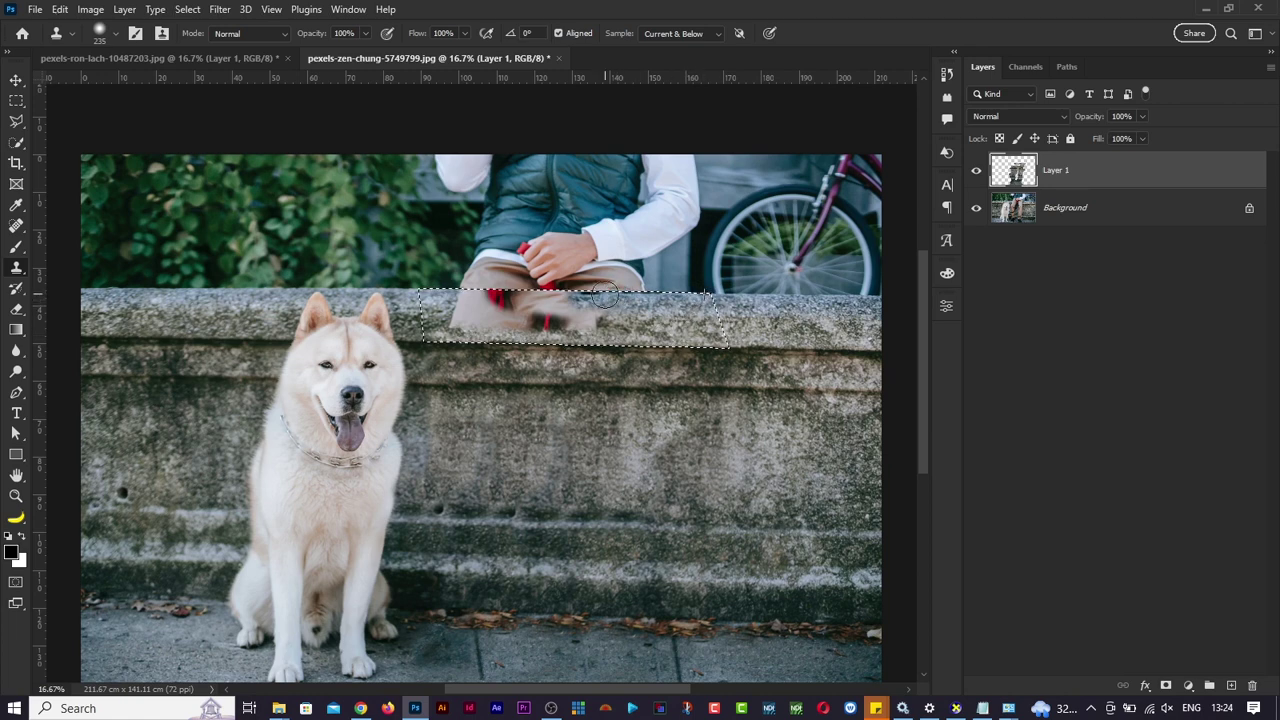
mouse_move(581, 330)
left_mouse_down()
mouse_move(550, 318)
mouse_move(575, 315)
left_mouse_up()
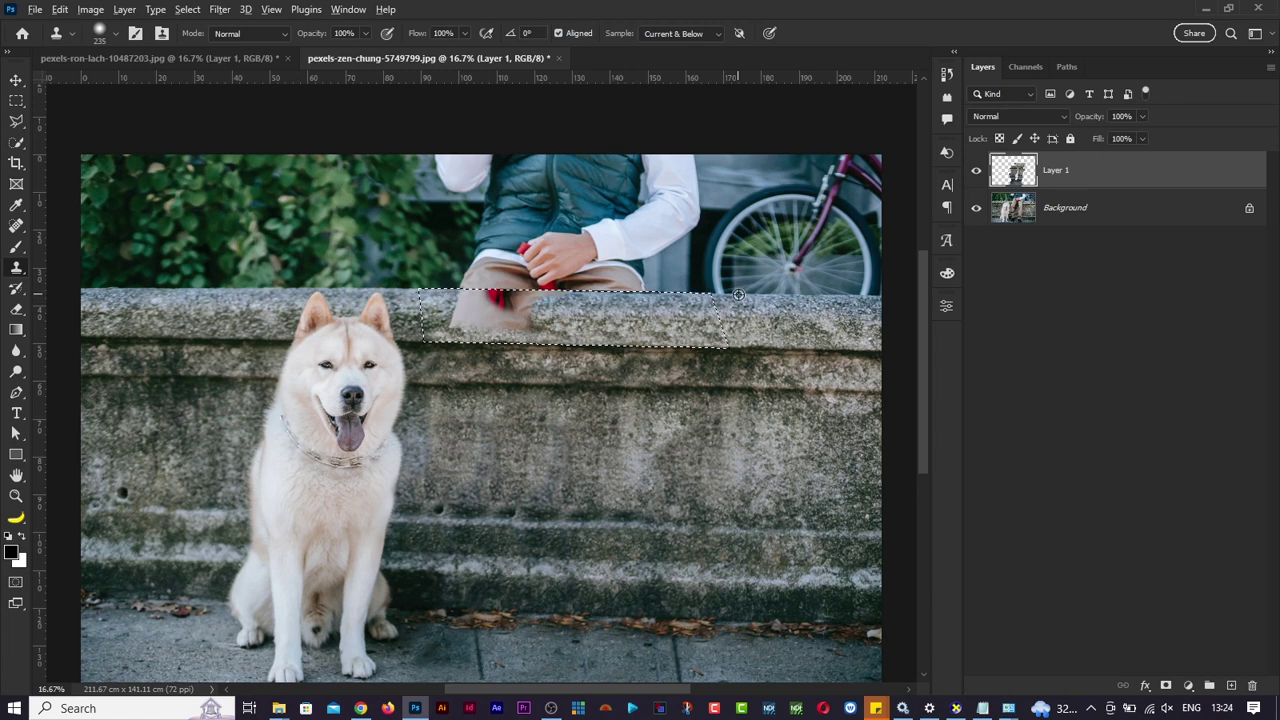
mouse_move(560, 294)
left_mouse_down()
mouse_move(494, 292)
mouse_move(498, 308)
mouse_move(431, 320)
mouse_move(555, 329)
mouse_move(468, 332)
mouse_move(423, 300)
mouse_move(424, 329)
mouse_move(684, 340)
left_mouse_up()
key("ctrl+d")
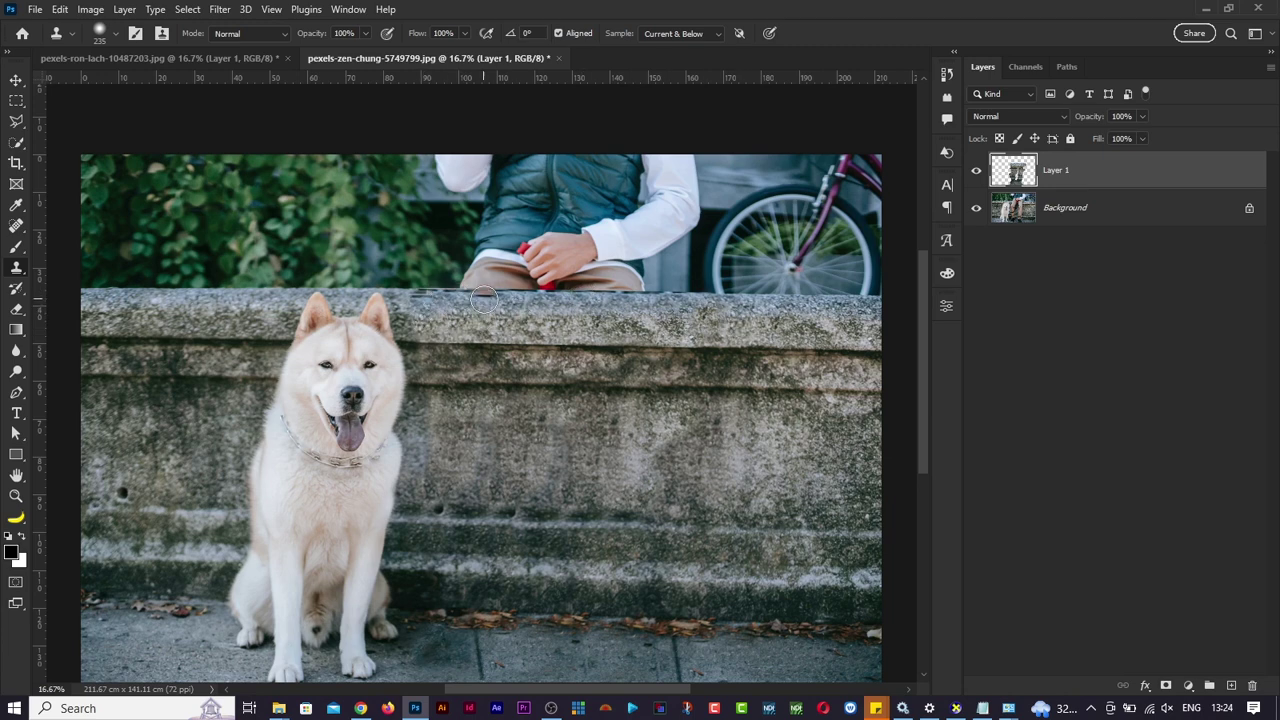
Clone clean wall edge from beyond the dog's ears over the flawed edge between the dog and the man's trousers.
key("ctrl+plus")
scroll(540, 310, "up", 1)
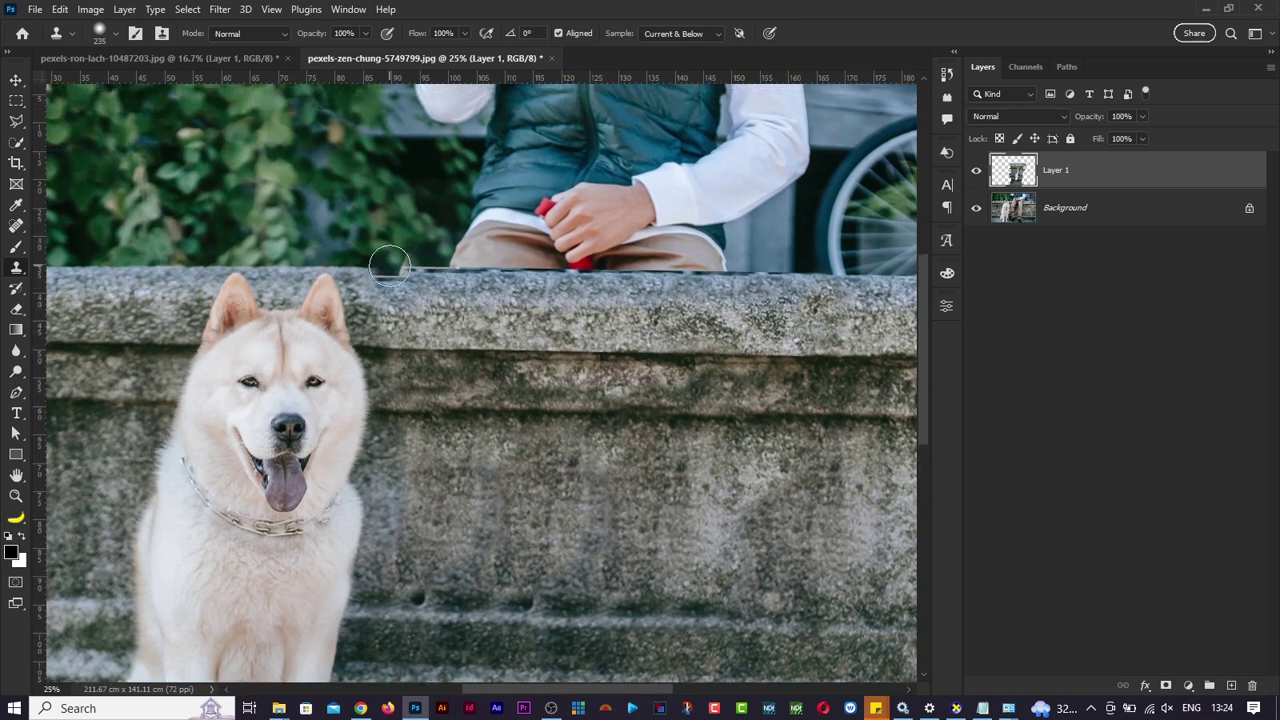
left_click(122, 267, "alt")
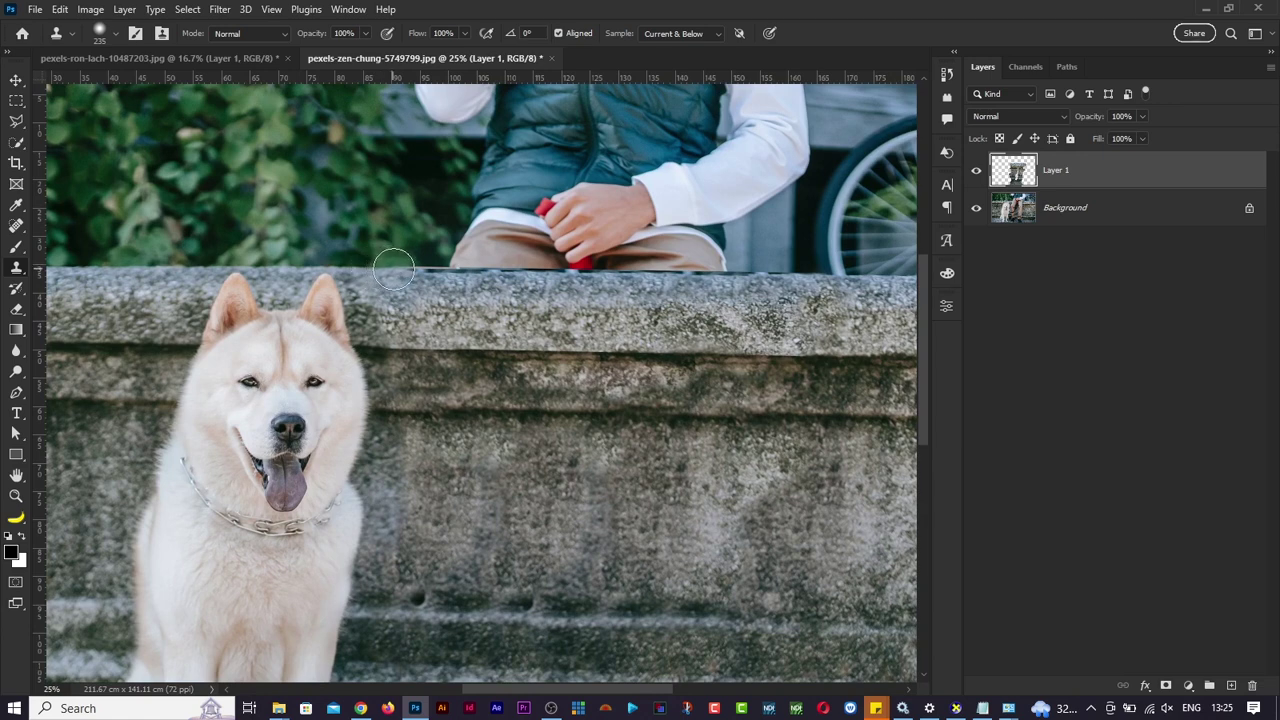
left_click_drag(388, 268, 416, 274)
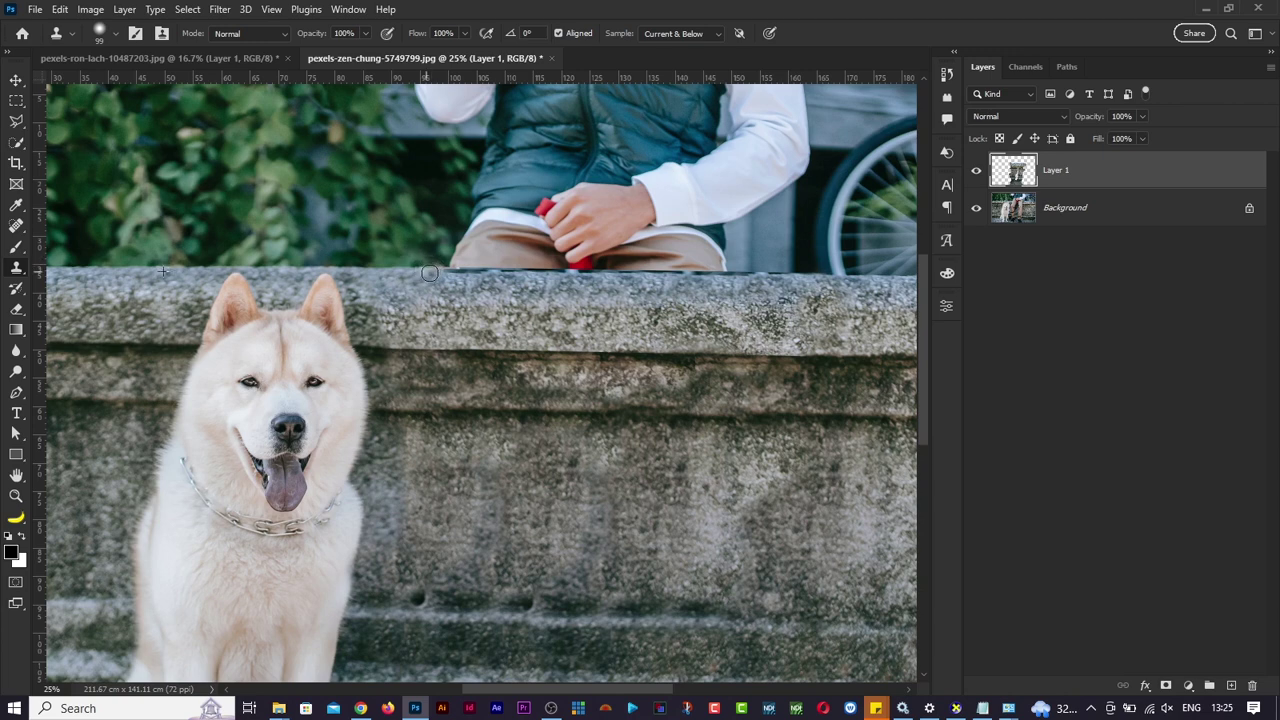
Compare the whole photo with and without the cloned wall by toggling the visibility of Layer 1.
scroll(551, 282, "right", 2)
scroll(551, 287, "down", 1)
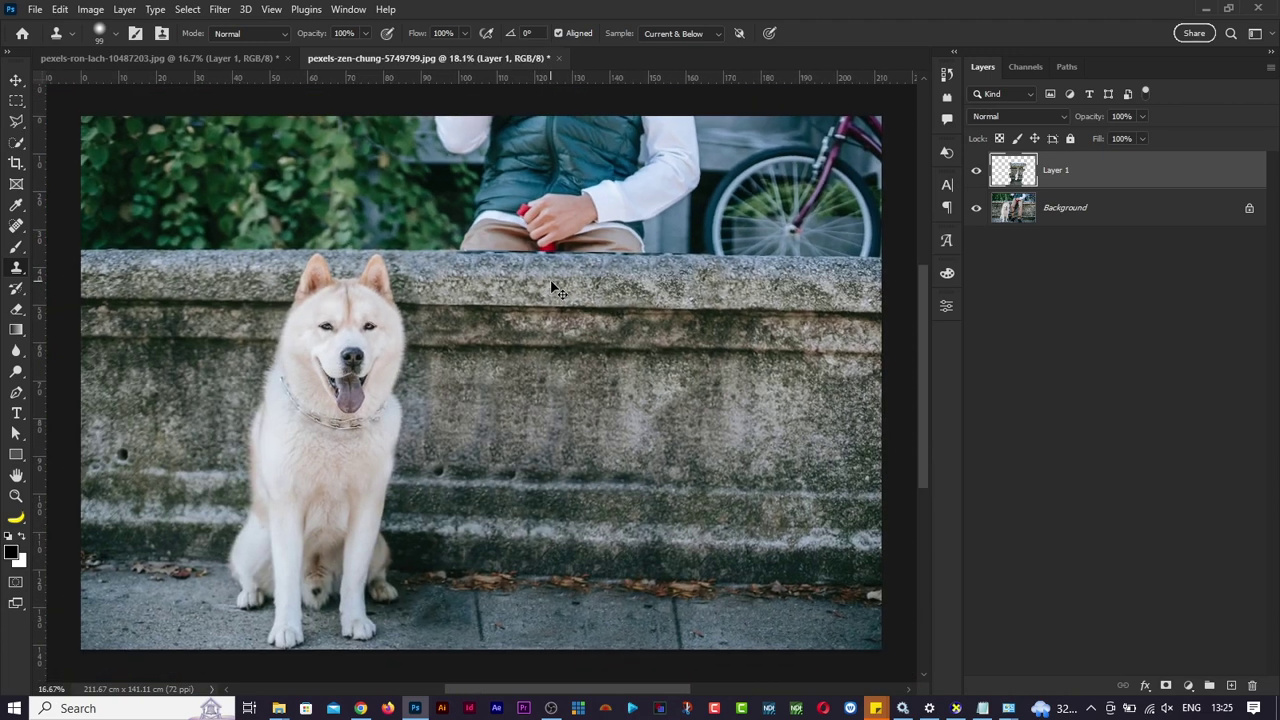
left_click(975, 171)
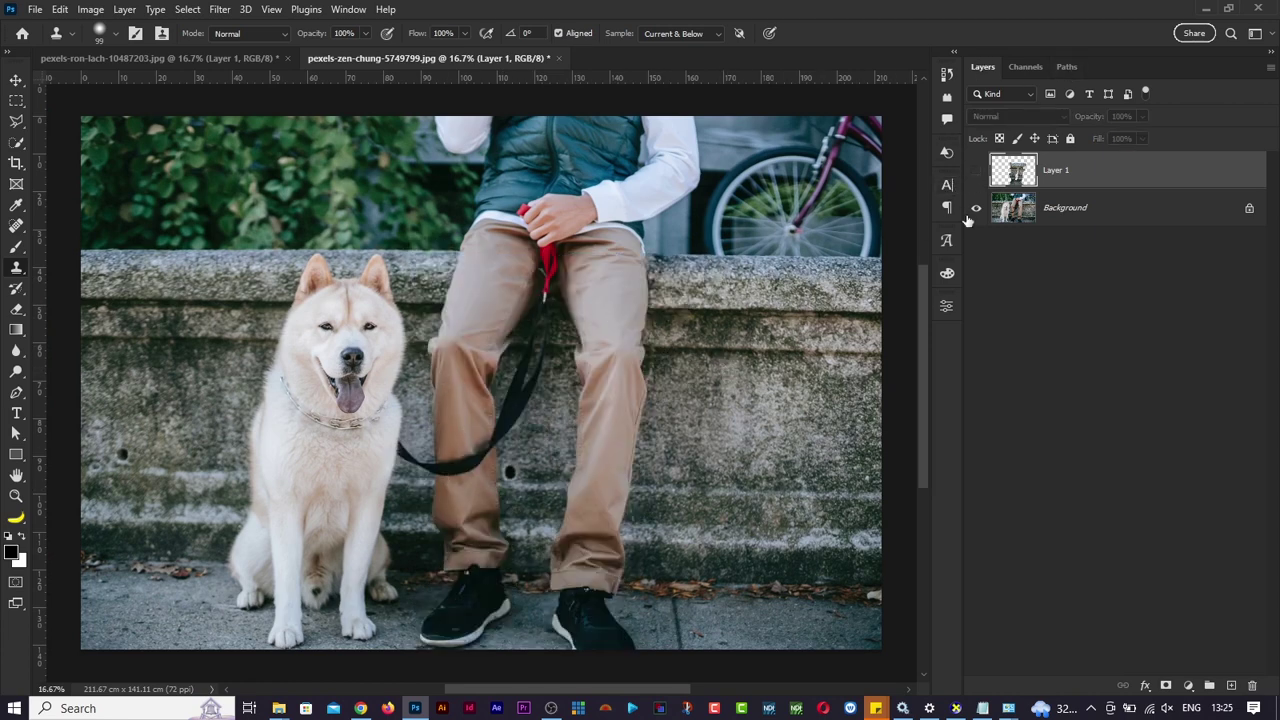
left_click(977, 171)
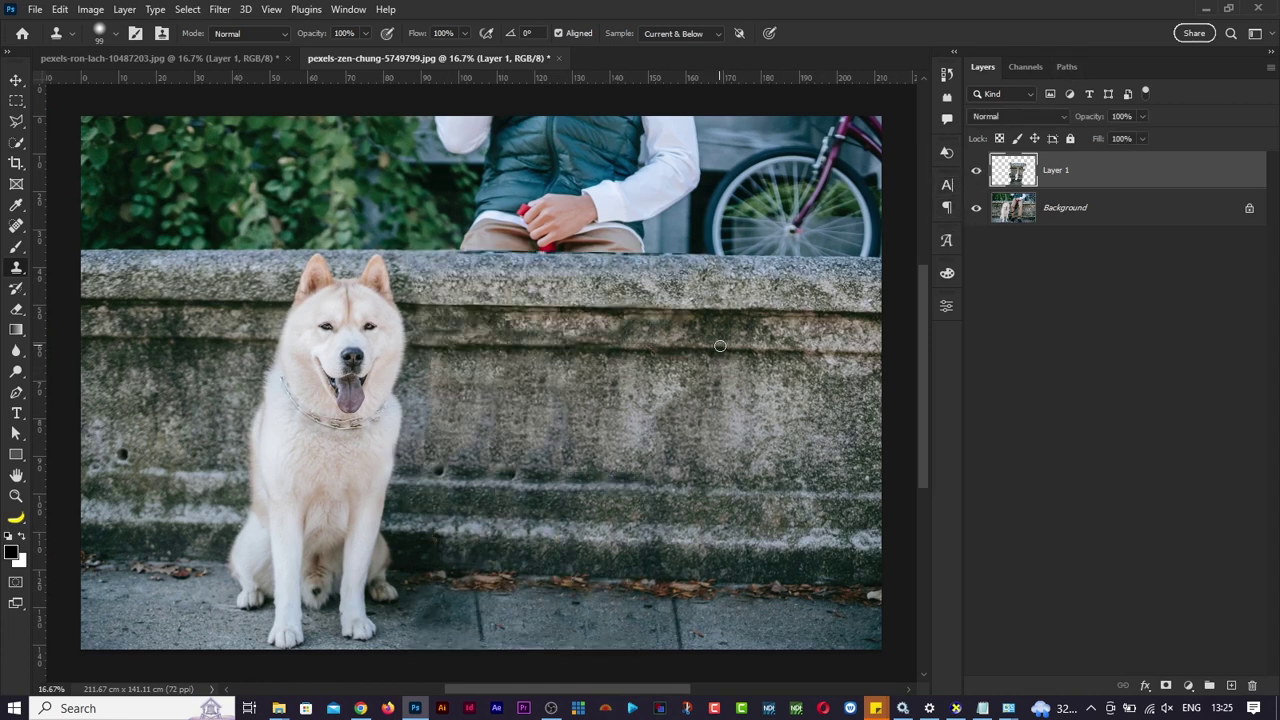
Examine the man's remaining upper body, the bicycle and the line of the wall's top edge across the photo.
scroll(625, 408, "up", 3)
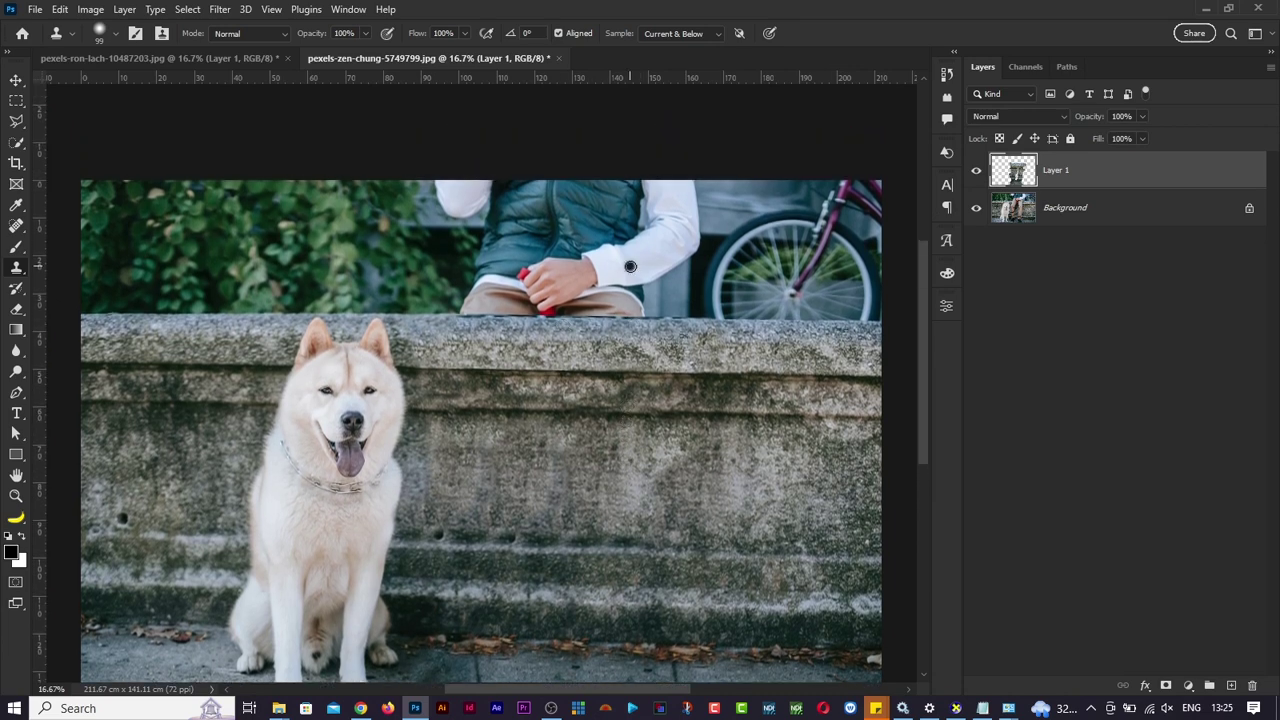
scroll(524, 339, "up", 2)
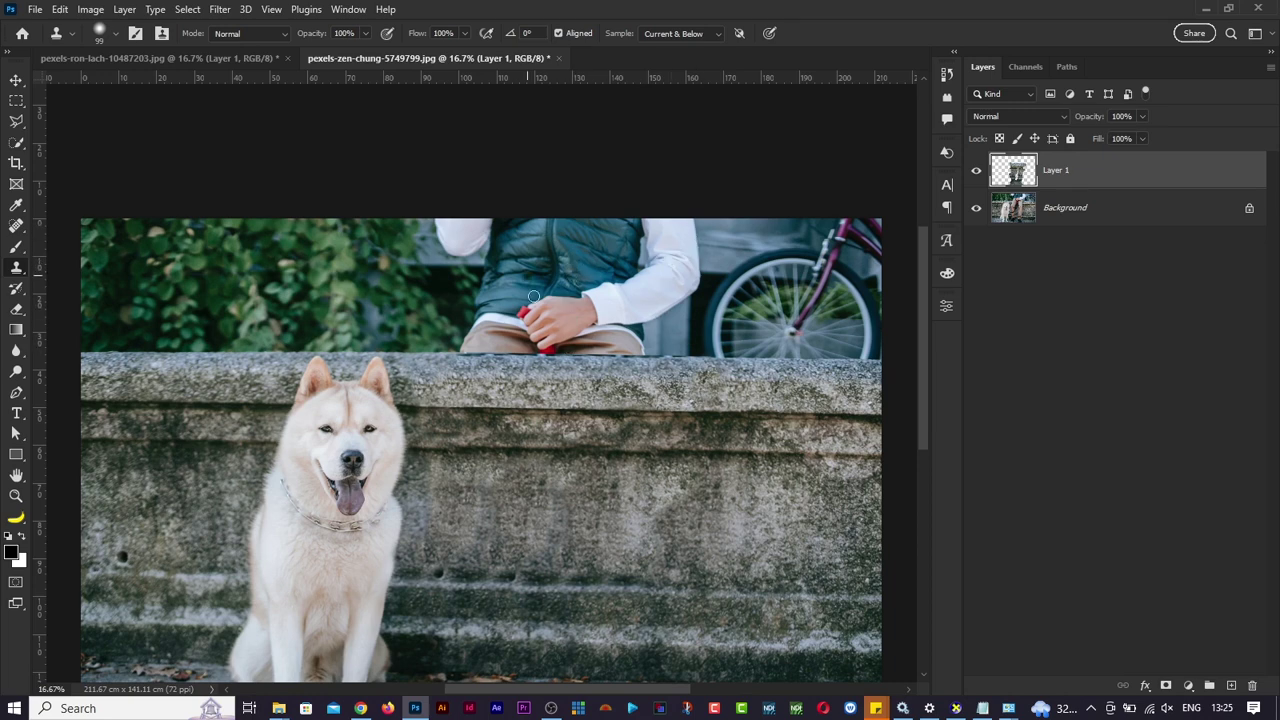
scroll(631, 385, "up", 1)
scroll(637, 386, "down", 1)
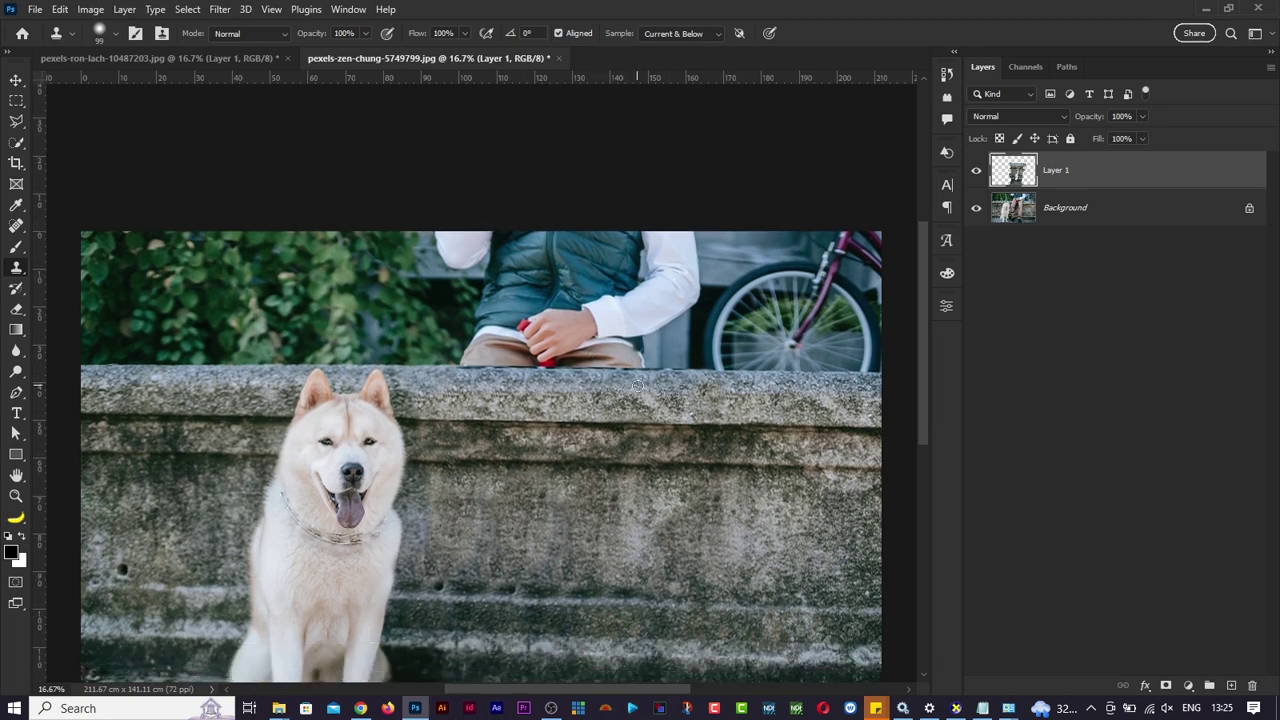
scroll(637, 386, "up", 1)
scroll(637, 386, "up", 1)
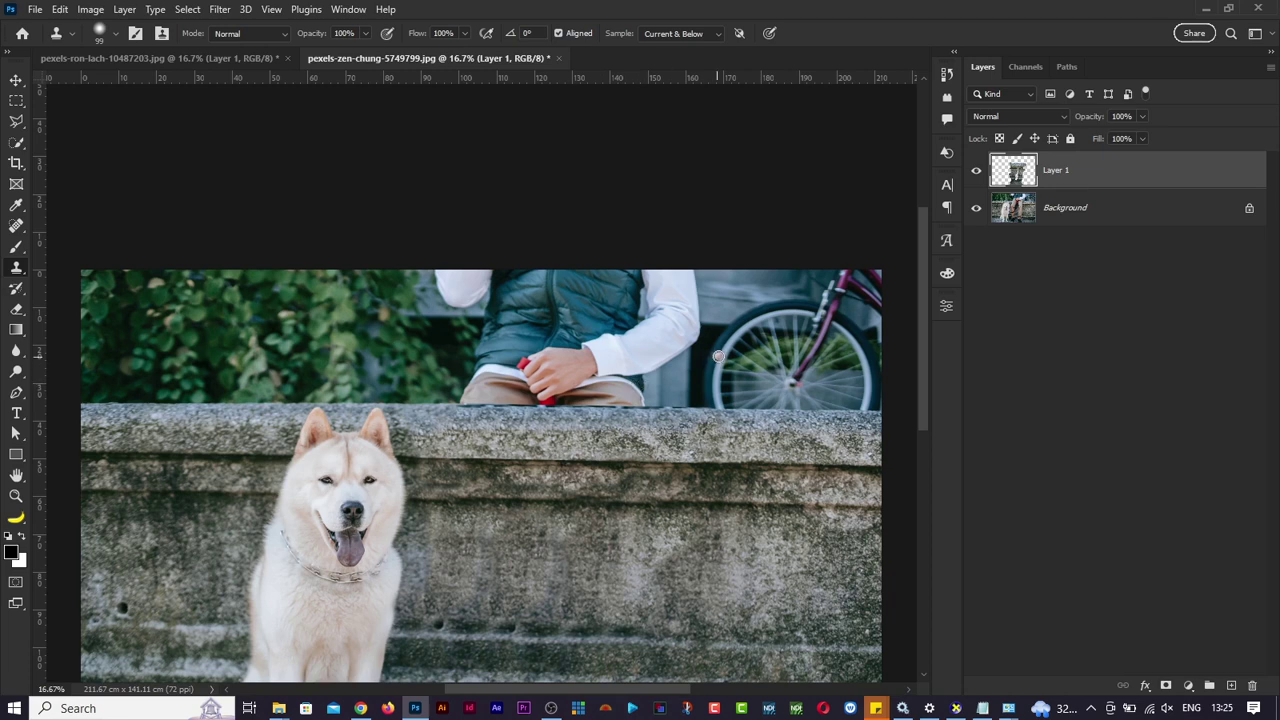
scroll(747, 355, "down", 1)
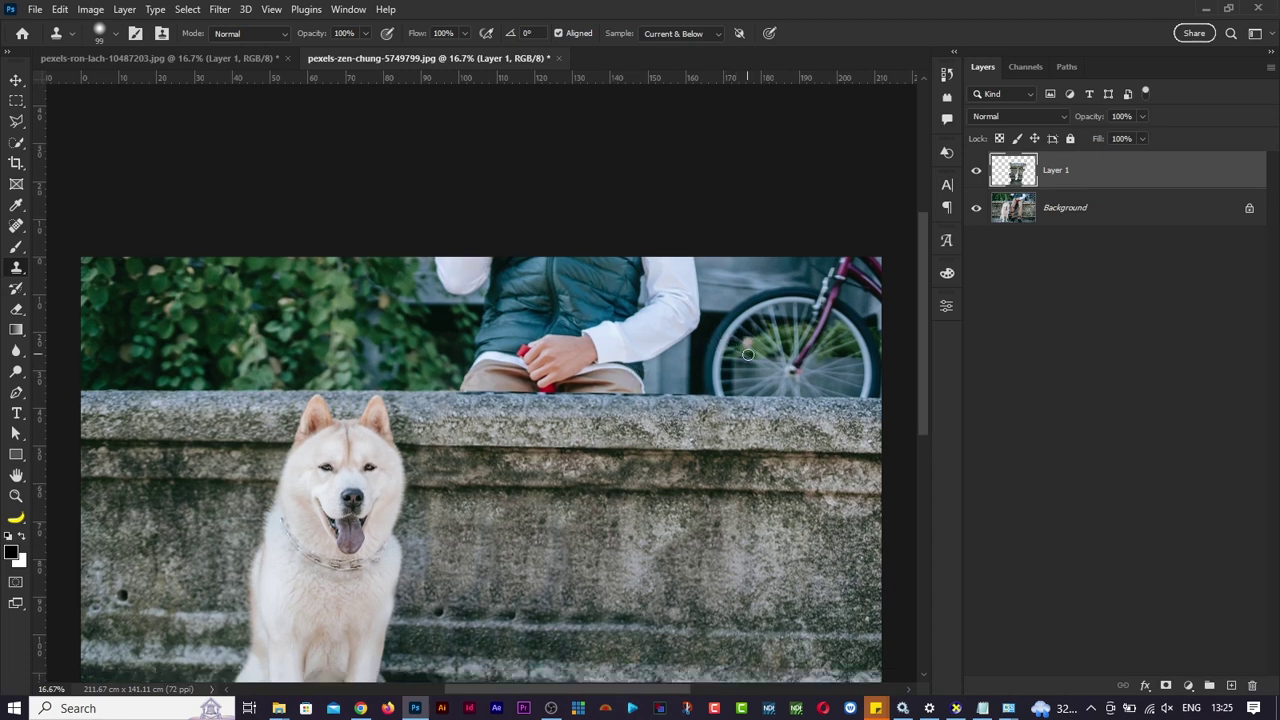
scroll(747, 355, "down", 4)
scroll(747, 355, "up", 5)
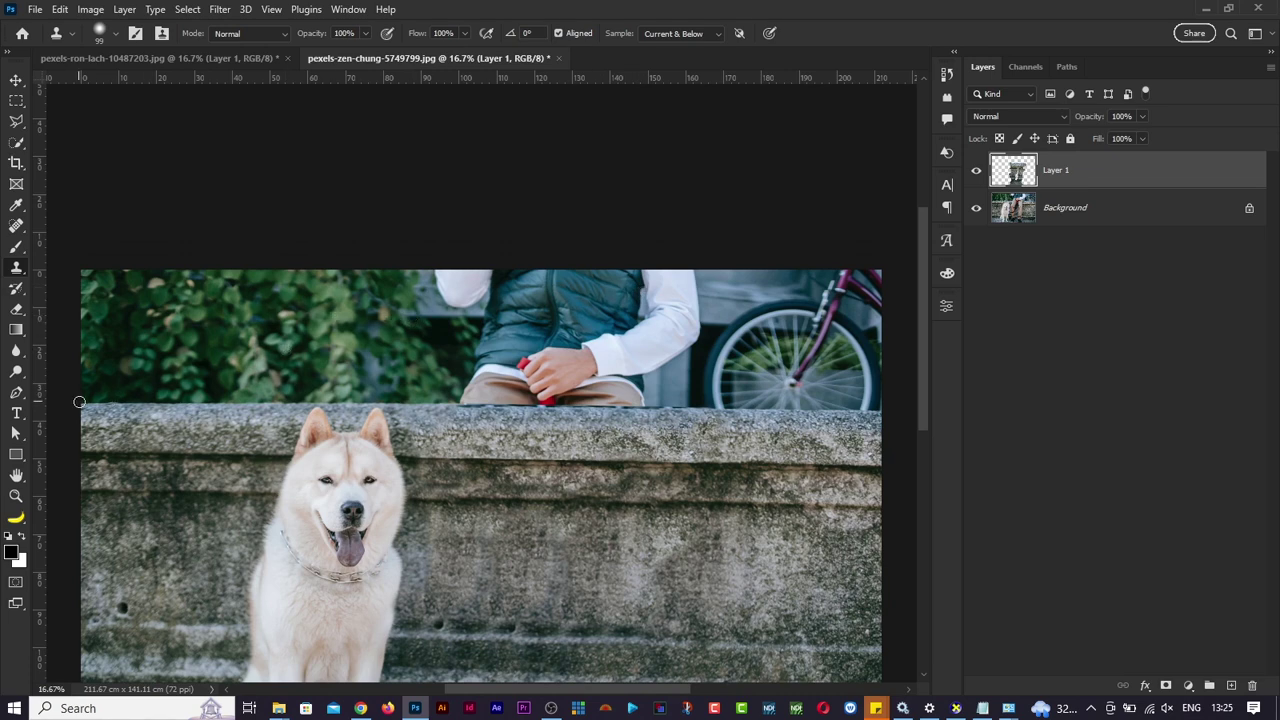
scroll(693, 452, "down", 4)
key("ctrl+0")
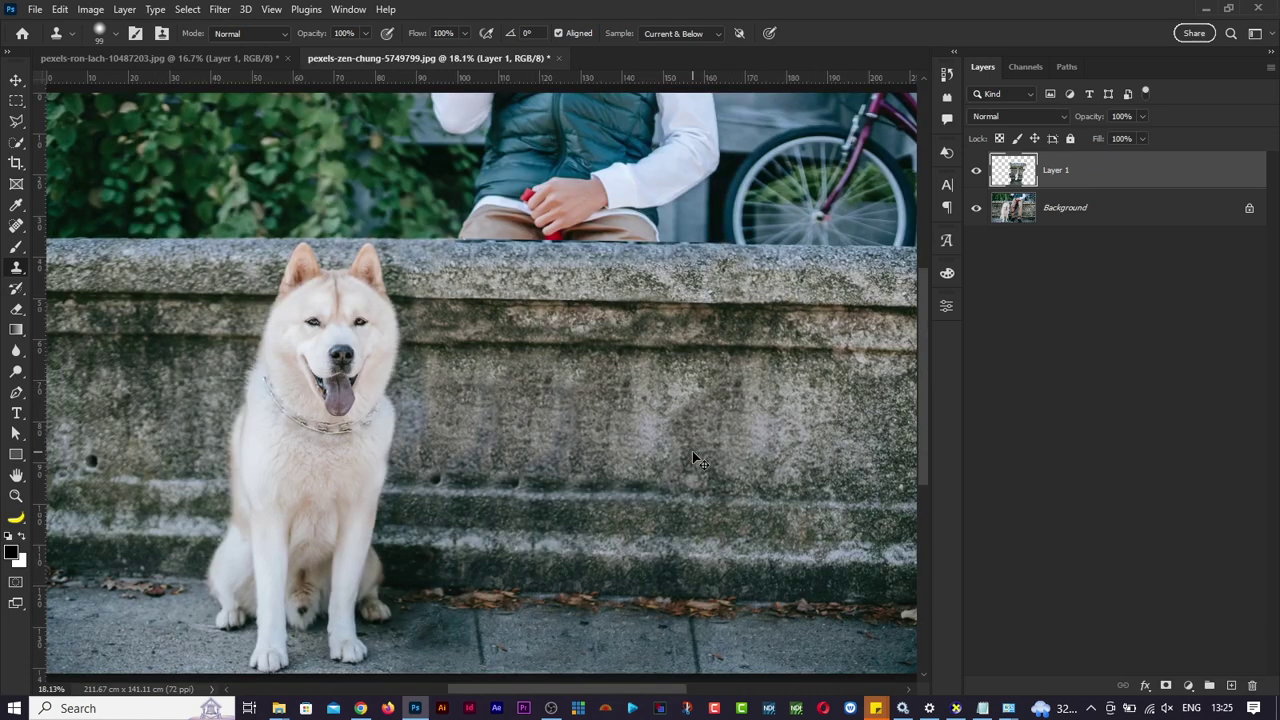
key("ctrl+minus")
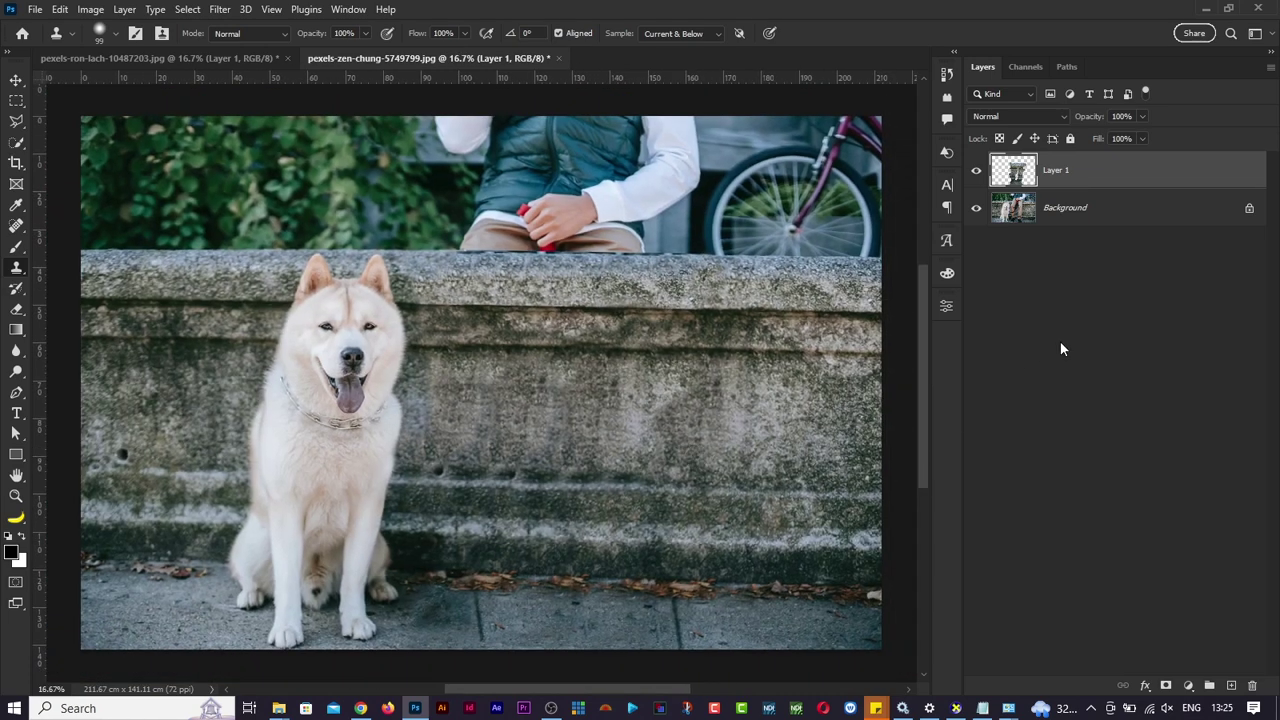
On the Background layer, select everything above the wall's top edge across the full width of the photo with the Polygonal Lasso.
key("l")
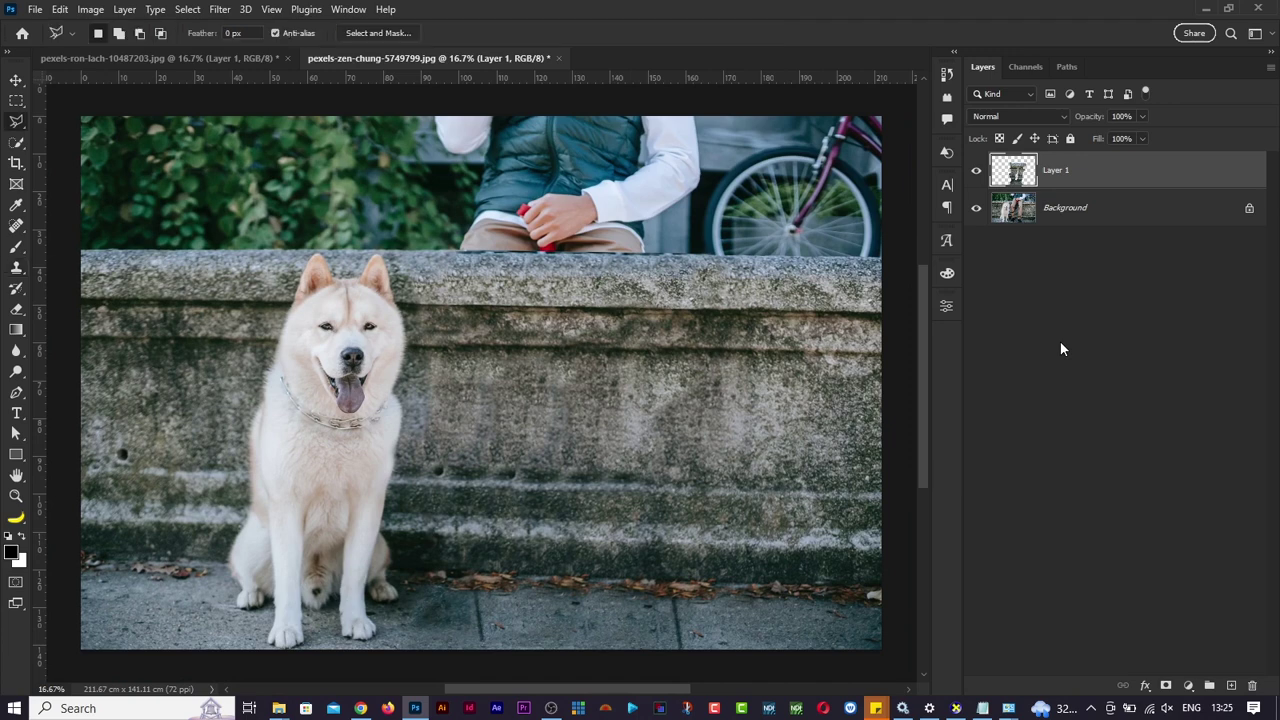
left_click(1084, 218)
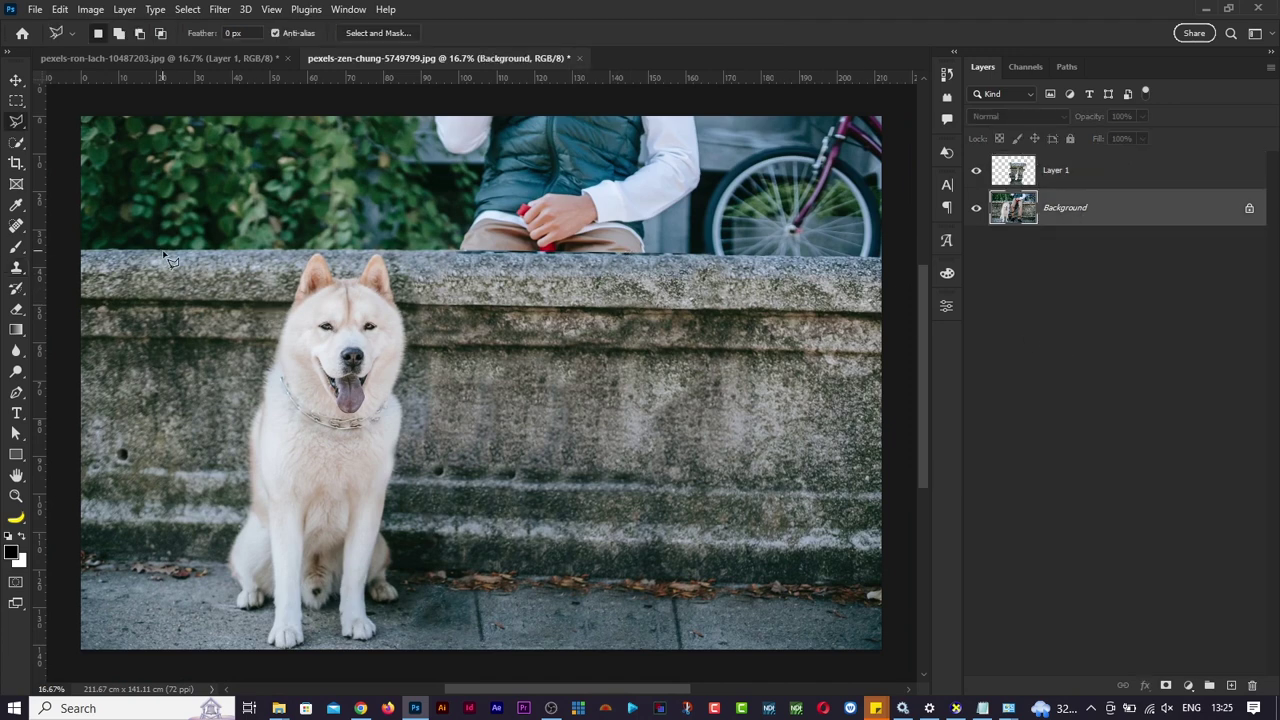
left_click(78, 248)
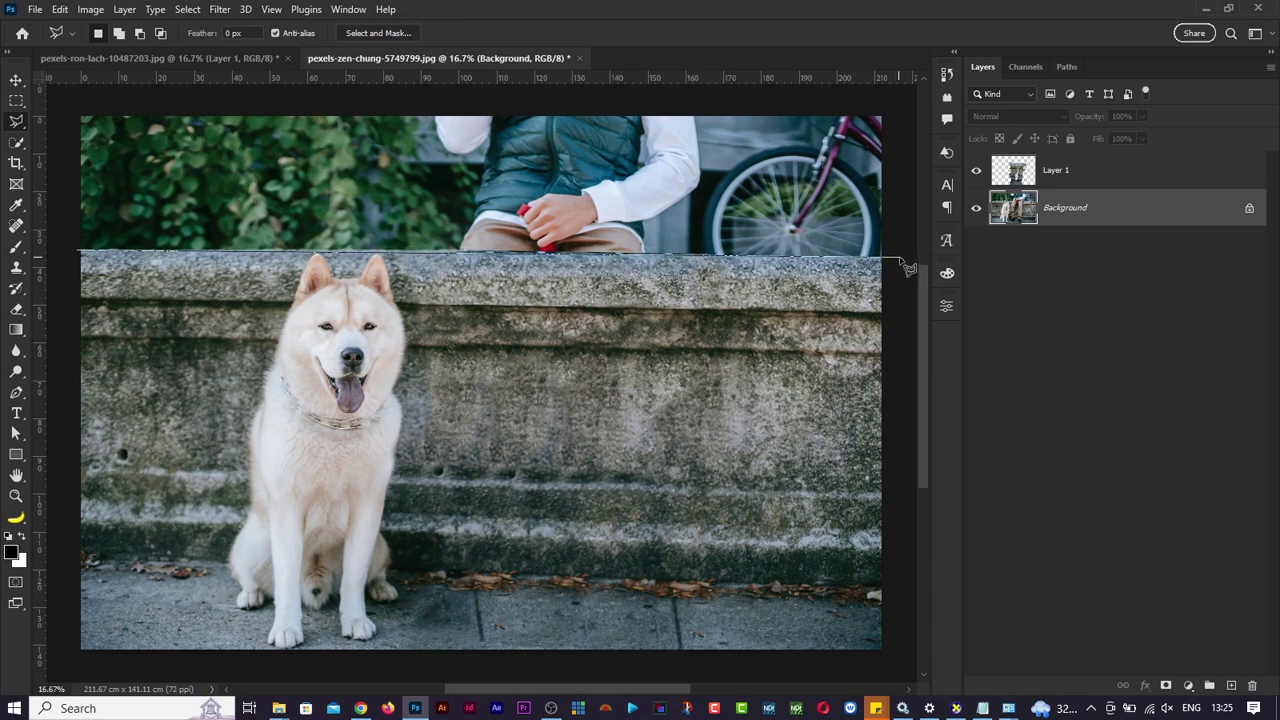
left_click(899, 256)
left_click(899, 242)
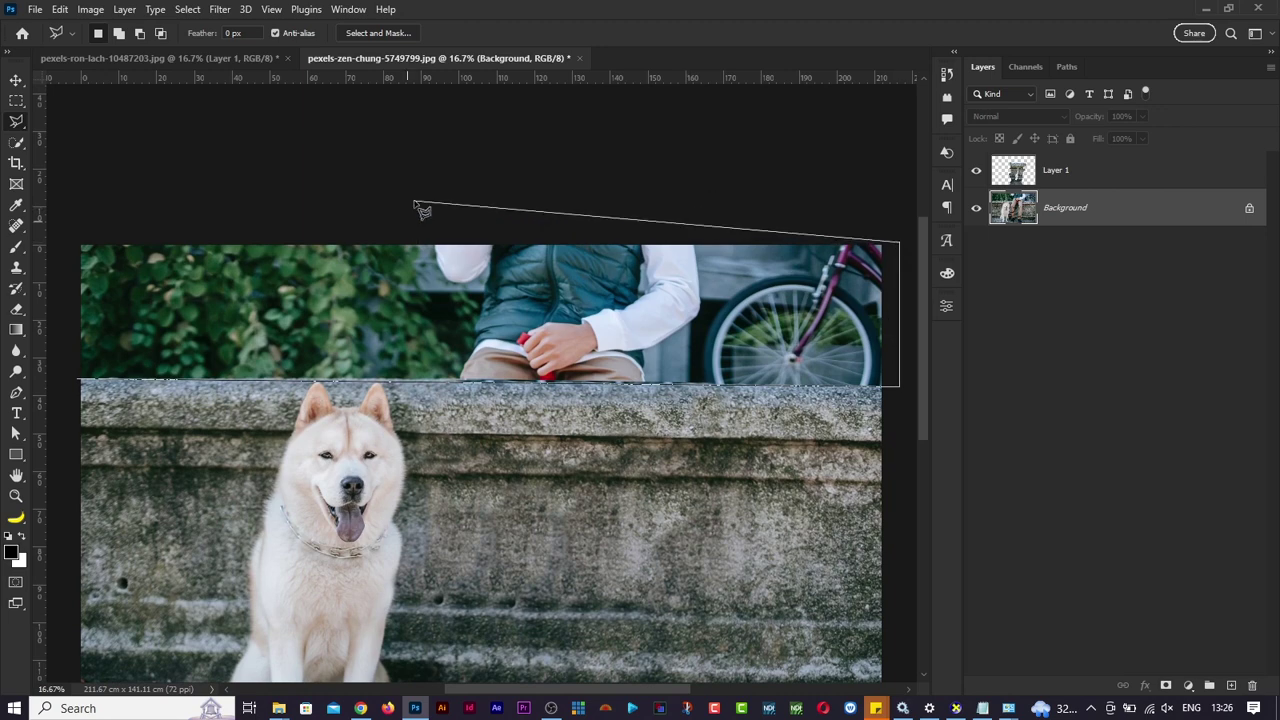
left_click(66, 222)
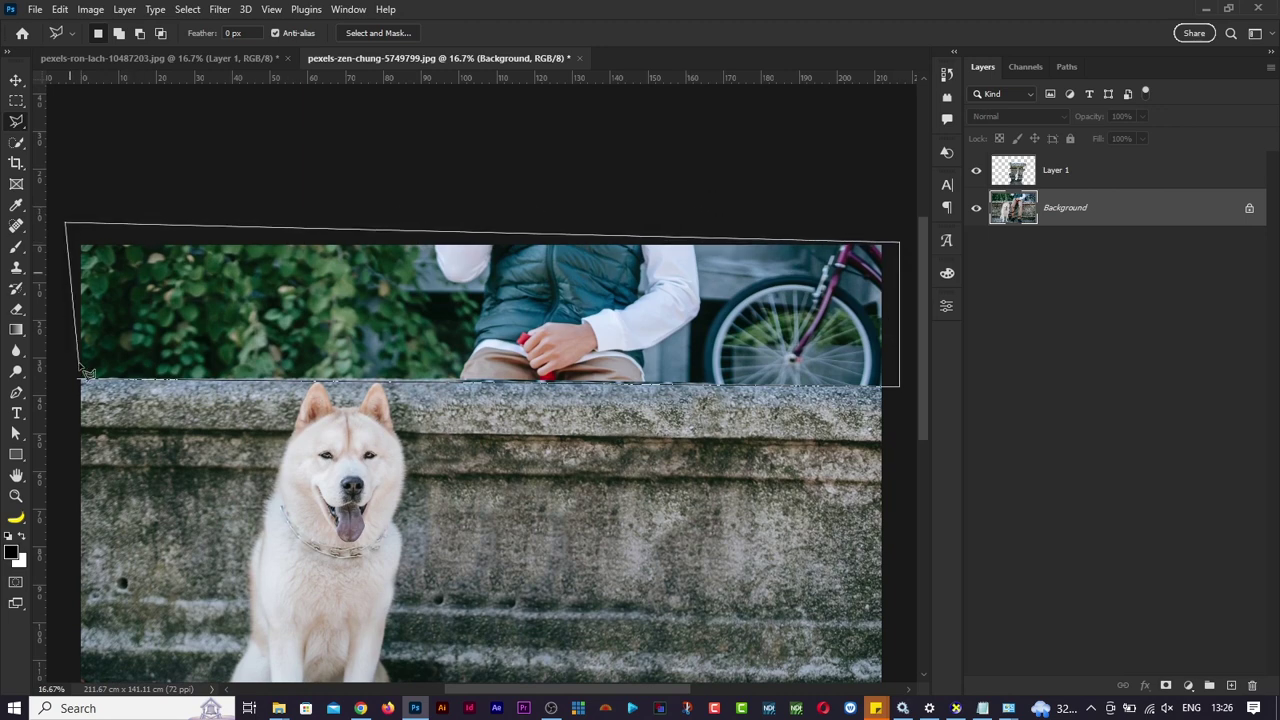
left_click(84, 378)
scroll(553, 352, "down", 2)
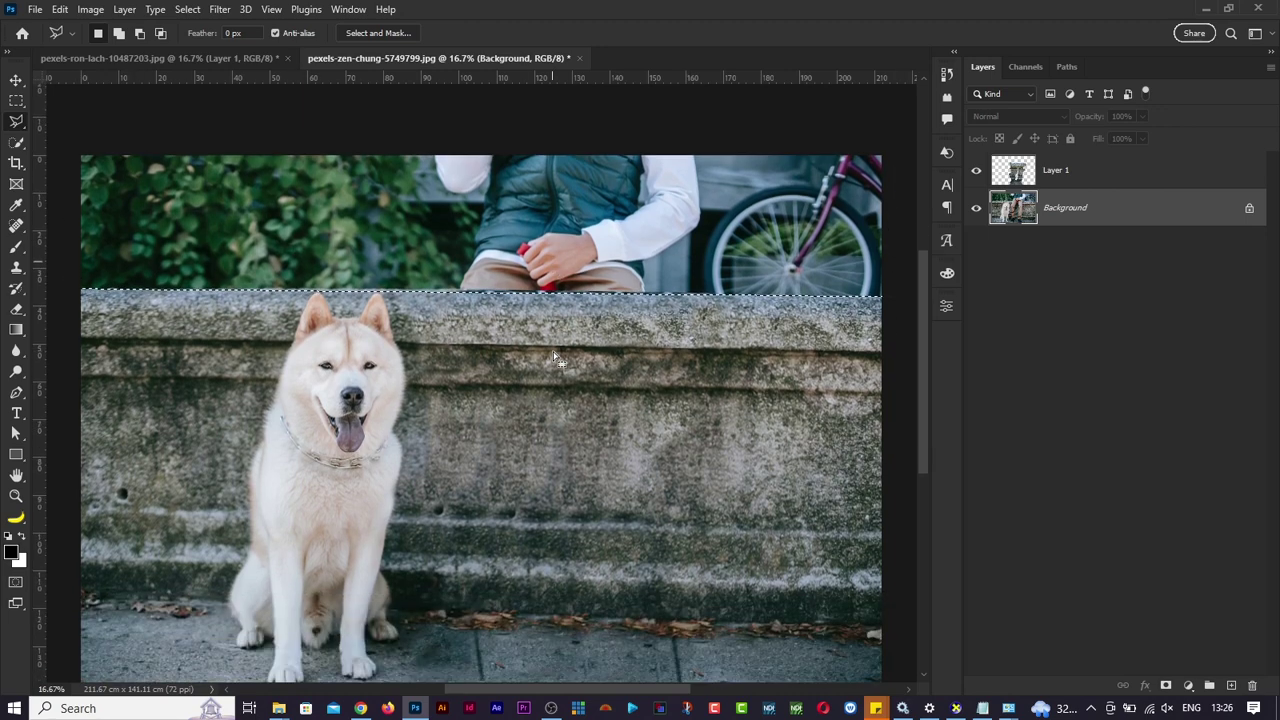
scroll(553, 352, "down", 1)
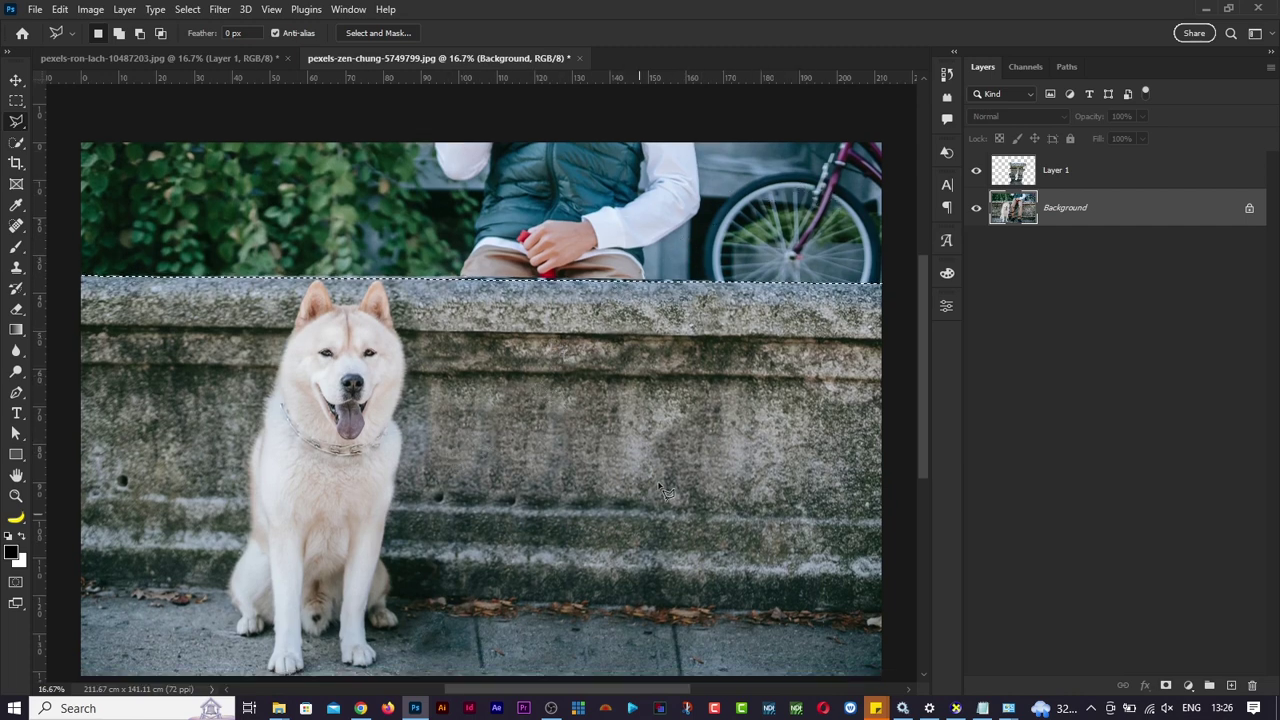
Invert the selection and use it to add a layer mask to the Background layer.
right_click(595, 222)
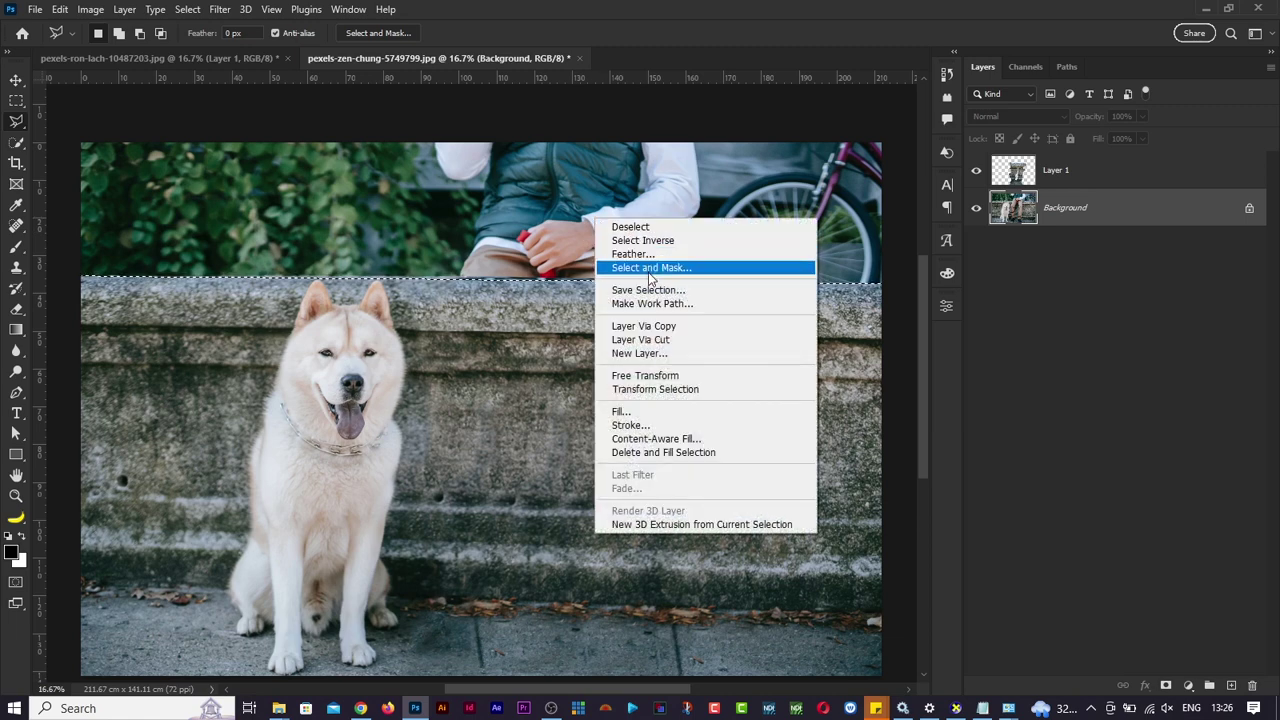
left_click(666, 242)
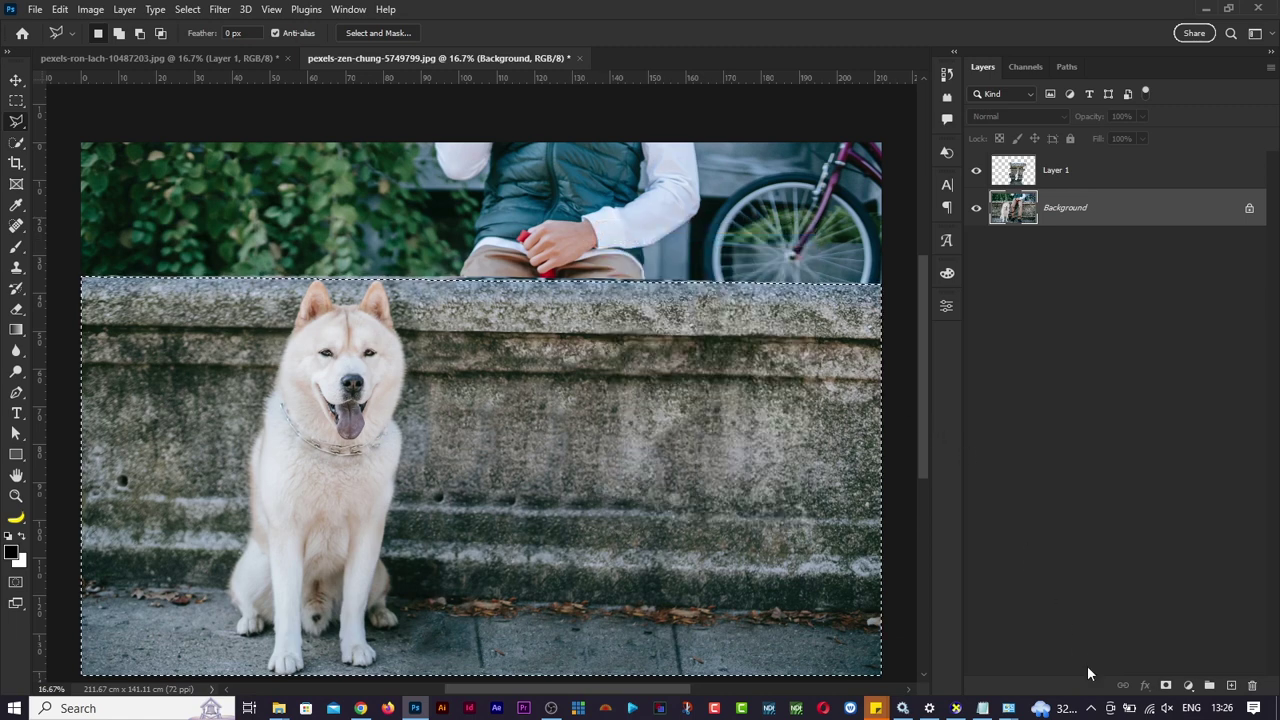
left_click(1166, 685)
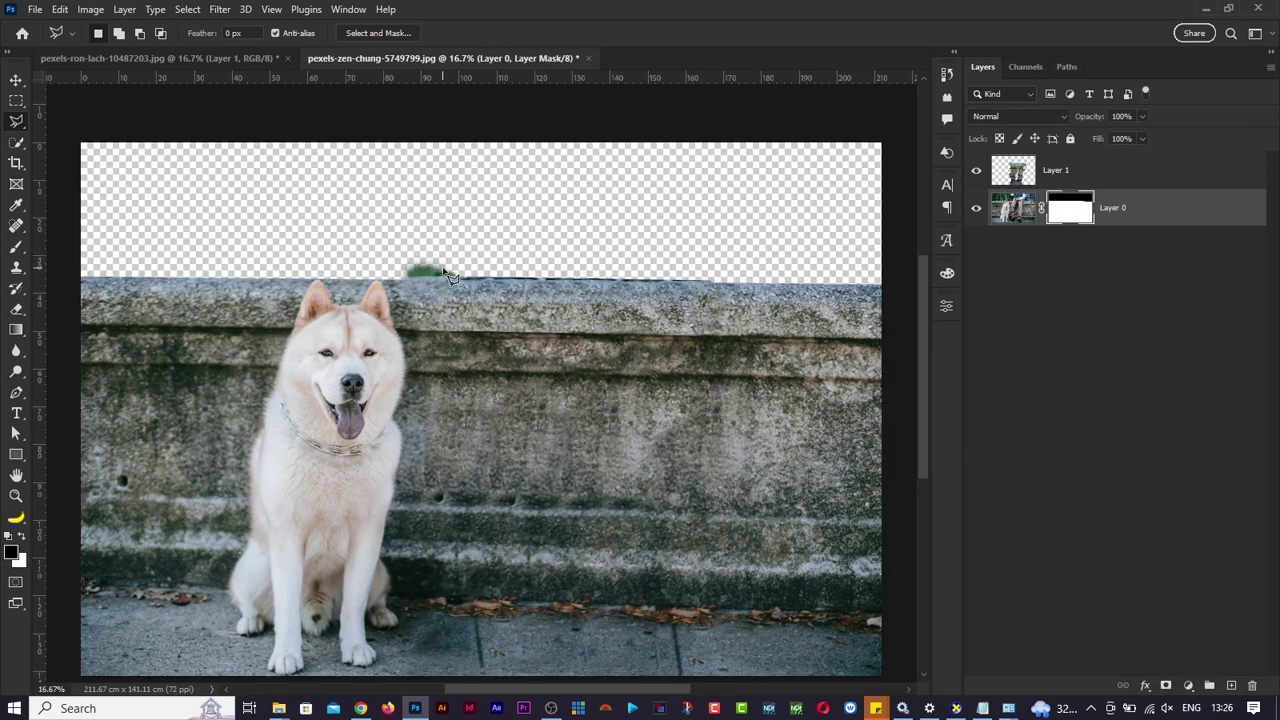
Toggle Layer 1 to identify the leftovers above the wall, and copy the bottom layer's mask onto Layer 1.
left_click(978, 170)
left_click(978, 172)
left_click_drag(1066, 218, 1072, 172)
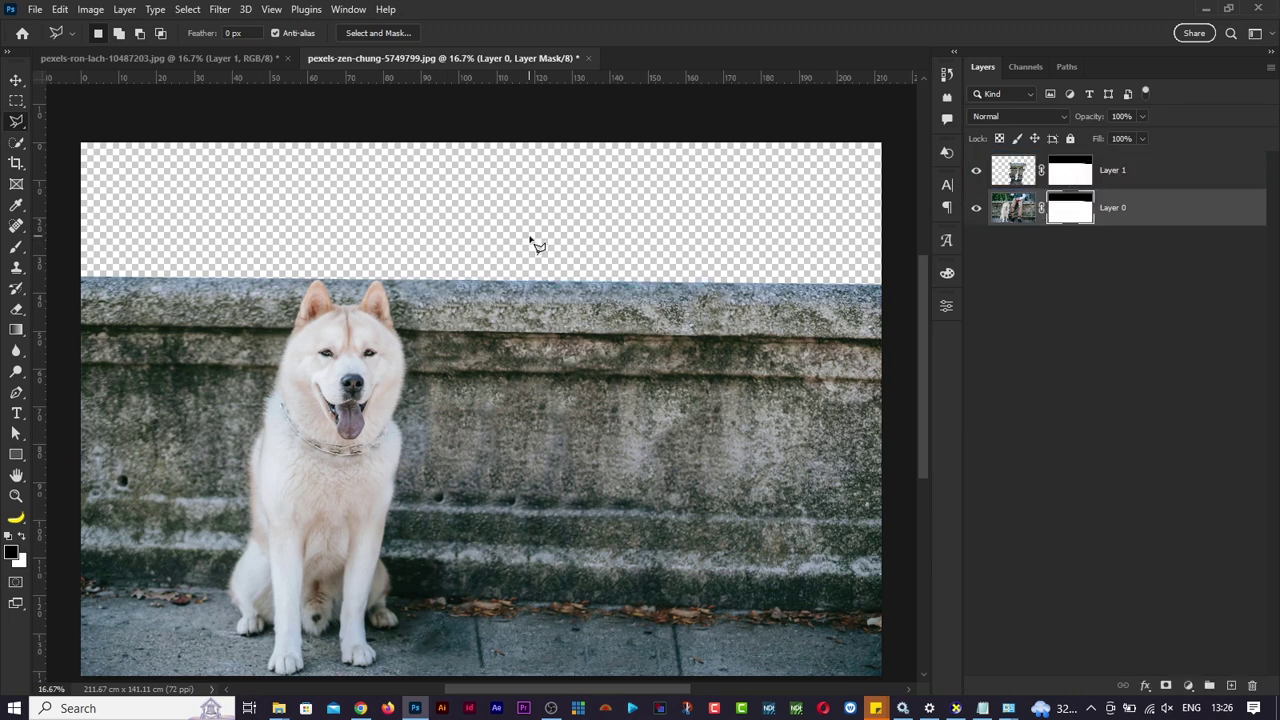
Place pexels-pixabay-158028.jpg from the New pictures folder into the dog document, enlarged to 352.72% and moved upward to Y 835 px.
key("alt+Tab")
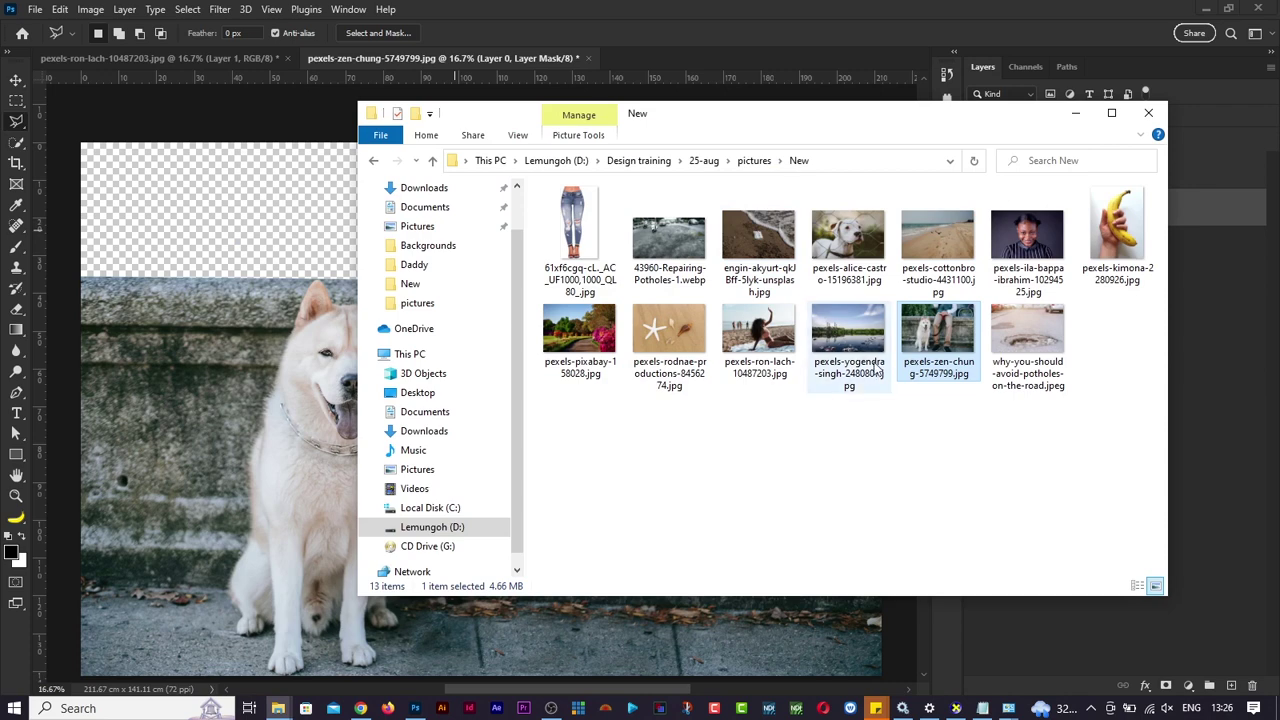
left_click_drag(579, 333, 185, 301)
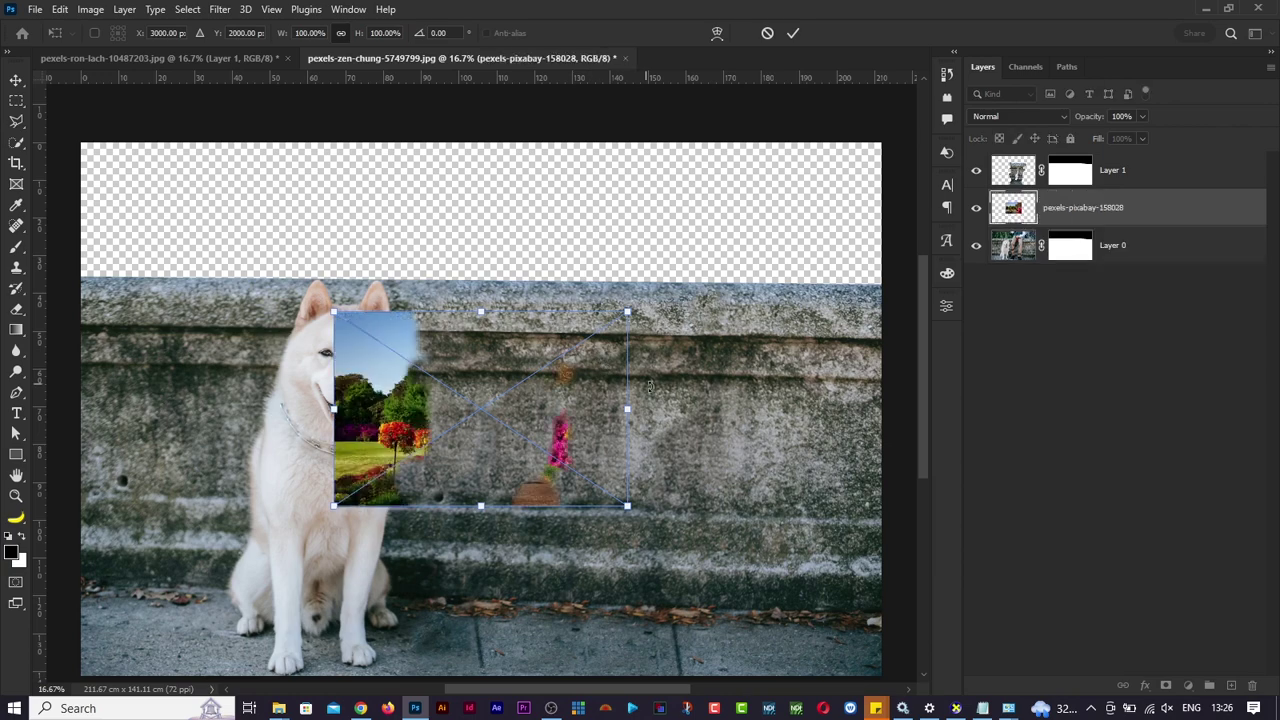
left_click_drag(629, 400, 944, 420)
key("ctrl+minus")
key("ctrl+minus")
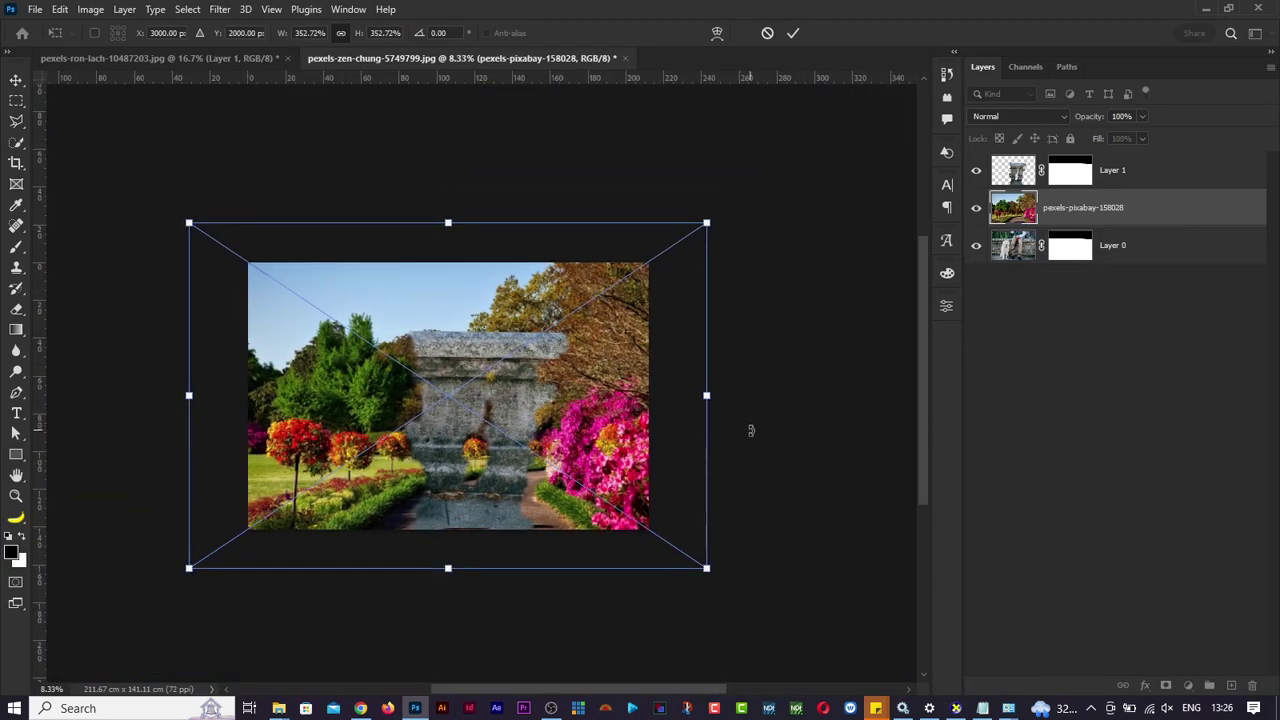
left_click_drag(610, 480, 614, 401)
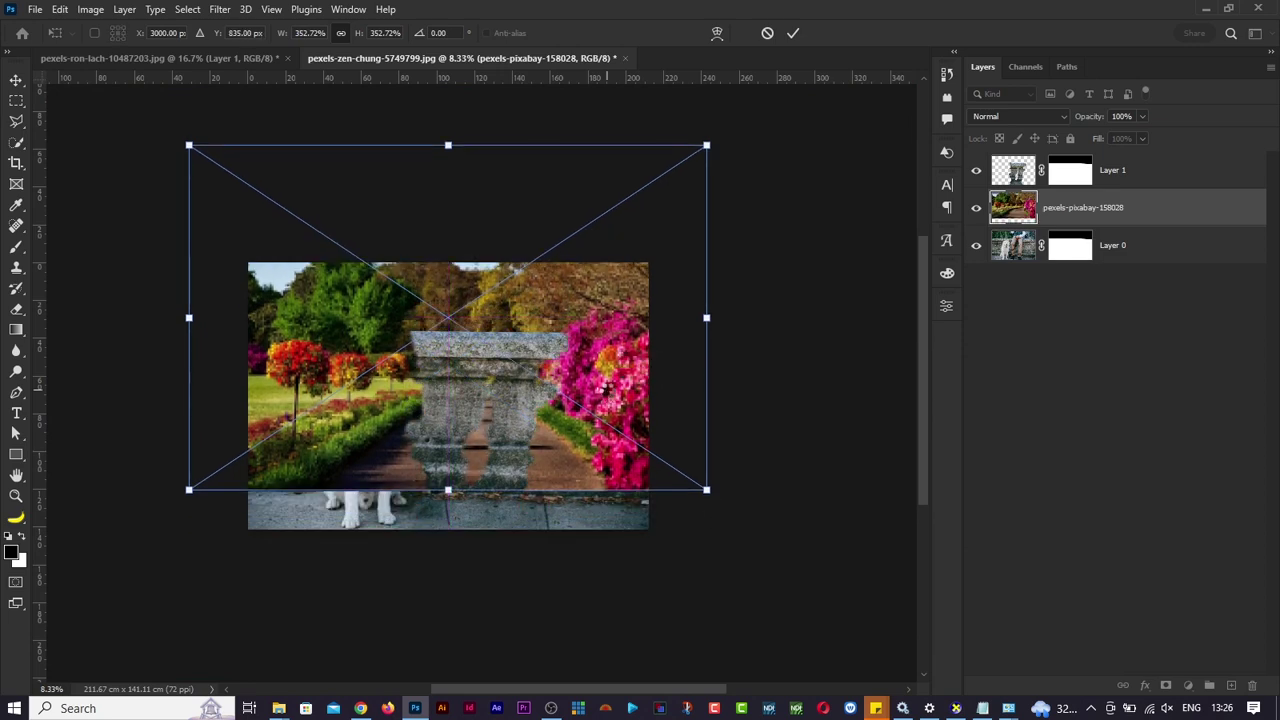
key("Return")
Move the garden photo layer beneath Layer 0 and scale it to 285.66%, positioned so its trees and sky fill the area above the wall.
left_click_drag(1135, 220, 1126, 254)
key("v")
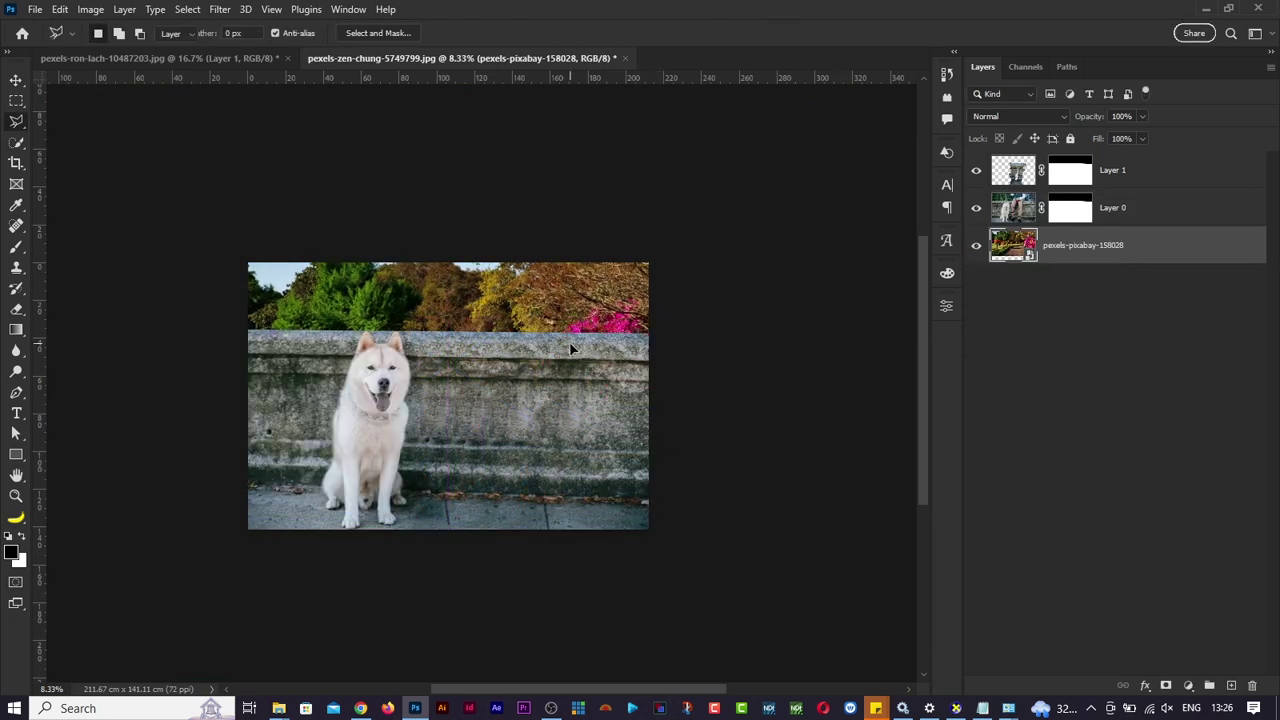
left_click_drag(578, 325, 579, 312)
left_click_drag(708, 305, 657, 304)
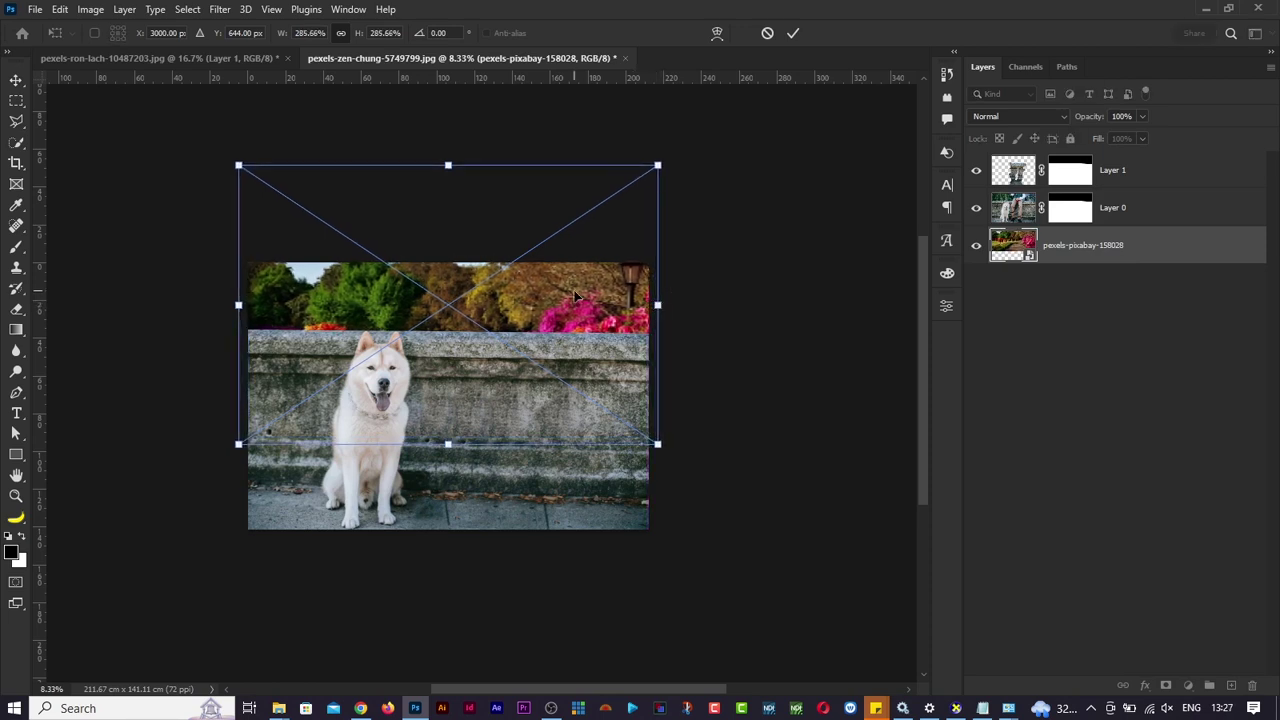
left_click_drag(571, 295, 570, 311)
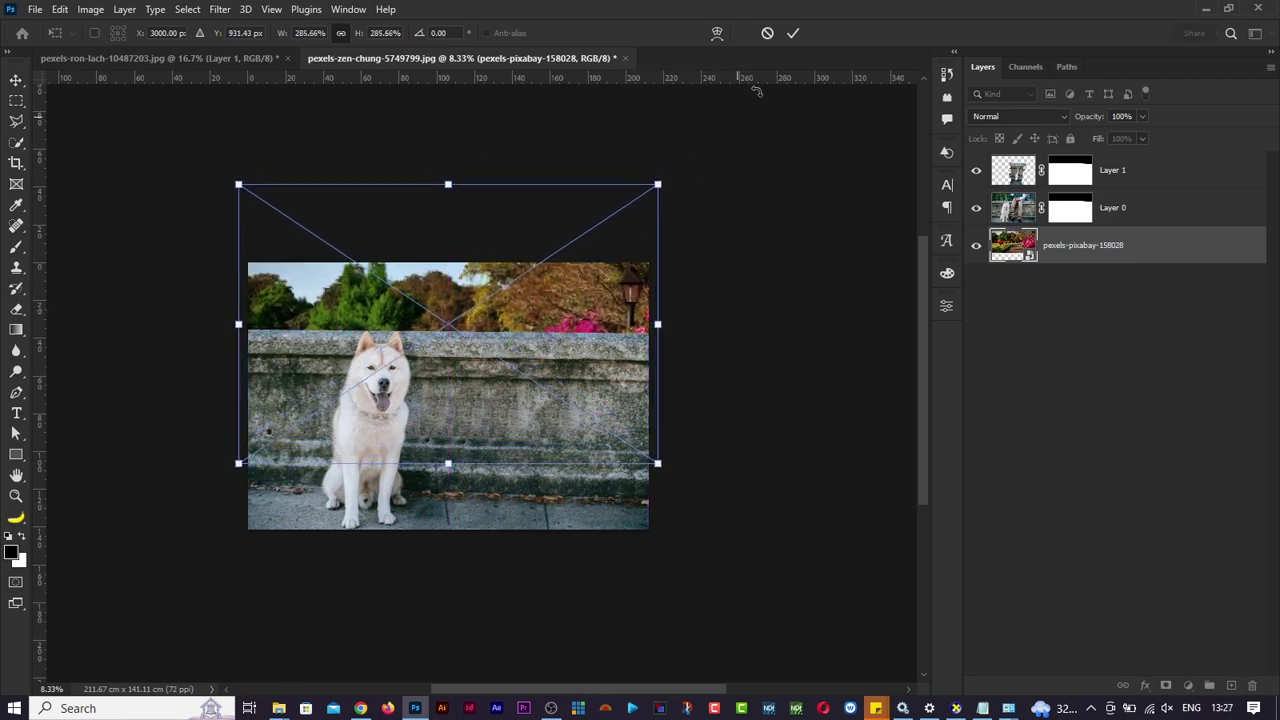
left_click(793, 33)
key("ctrl+0")
key("ctrl+minus")
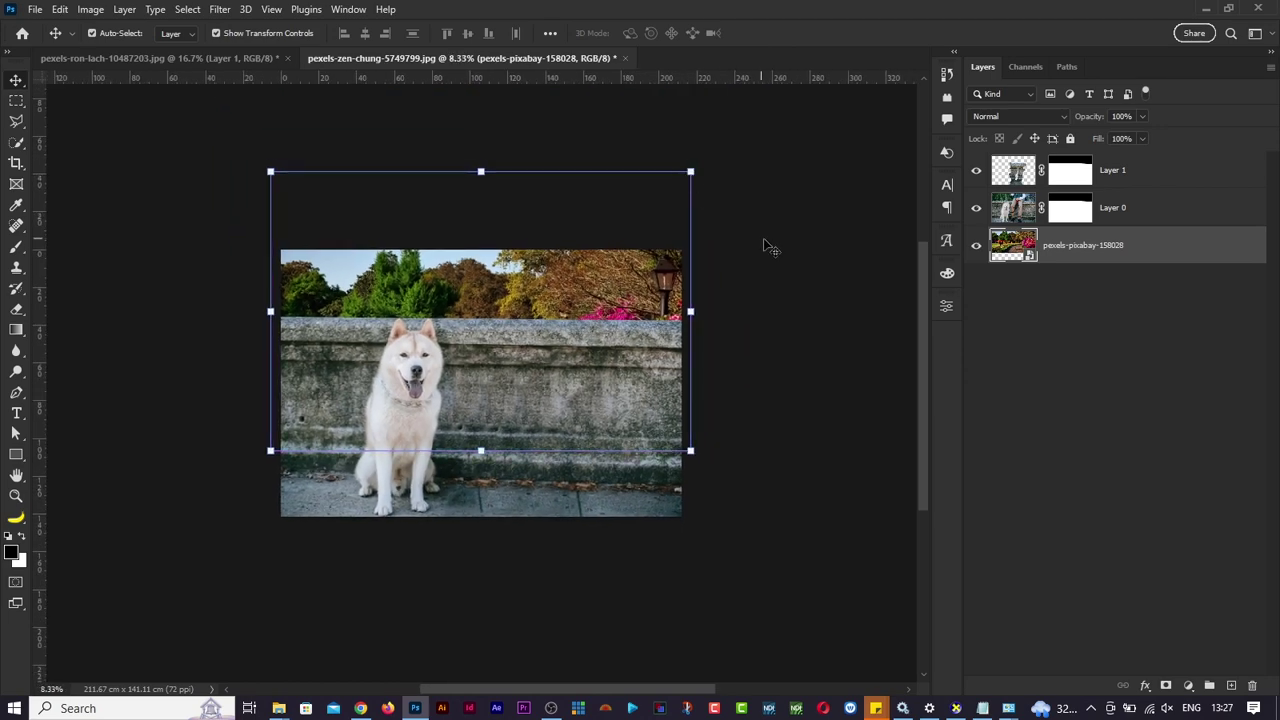
left_click(780, 262)
key("ctrl+0")
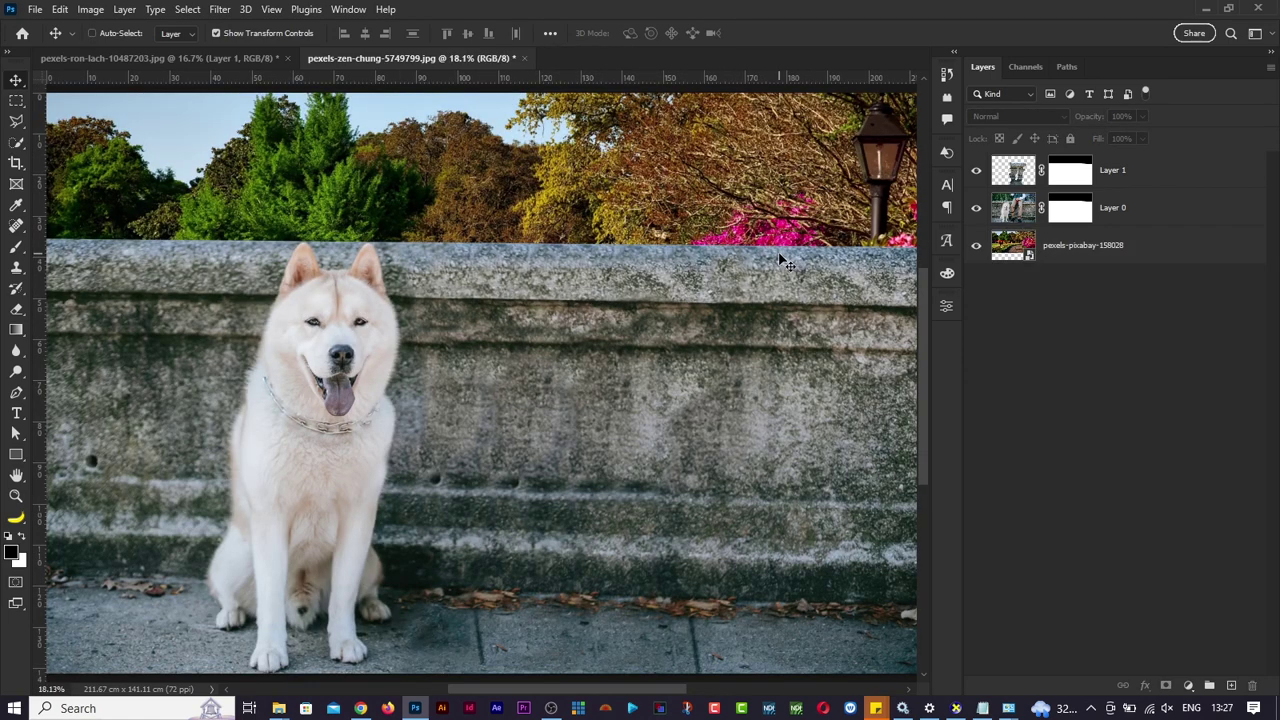
key("ctrl+minus")
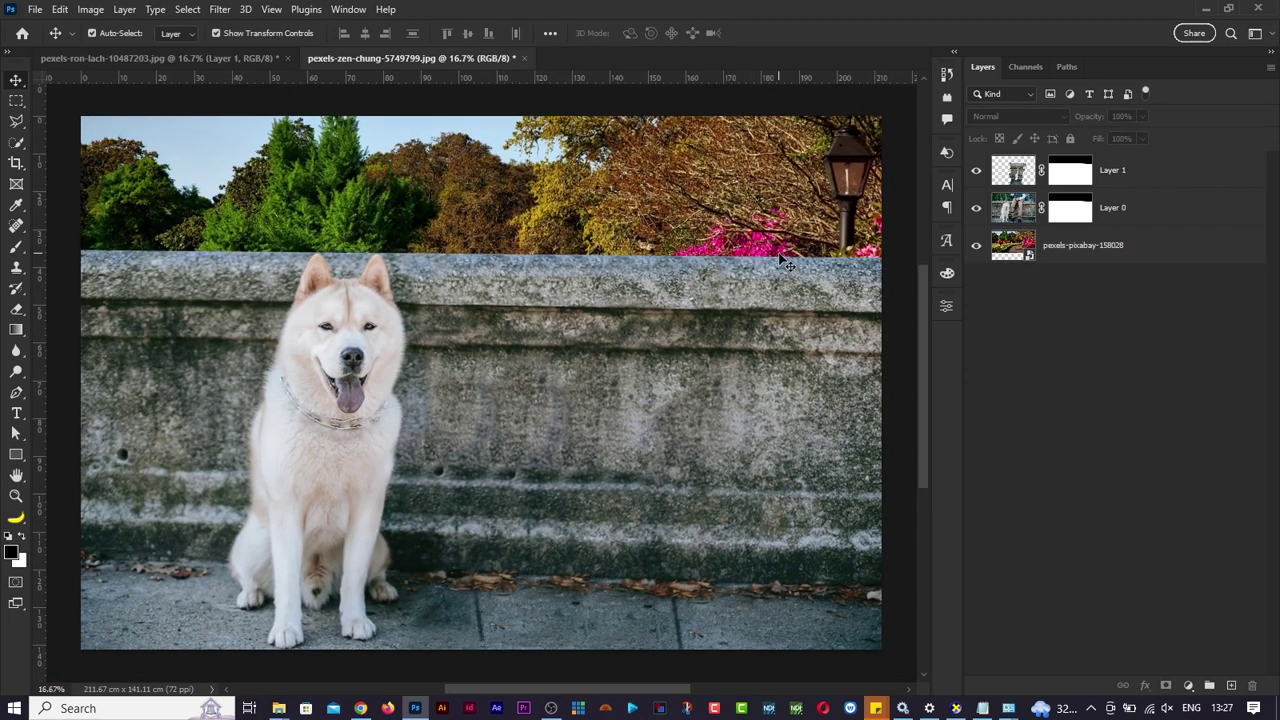
Compare the original dog photo with the finished edit by switching between the opening snapshot and the last Free Transform history state.
left_click(947, 80)
scroll(850, 217, "up", 10)
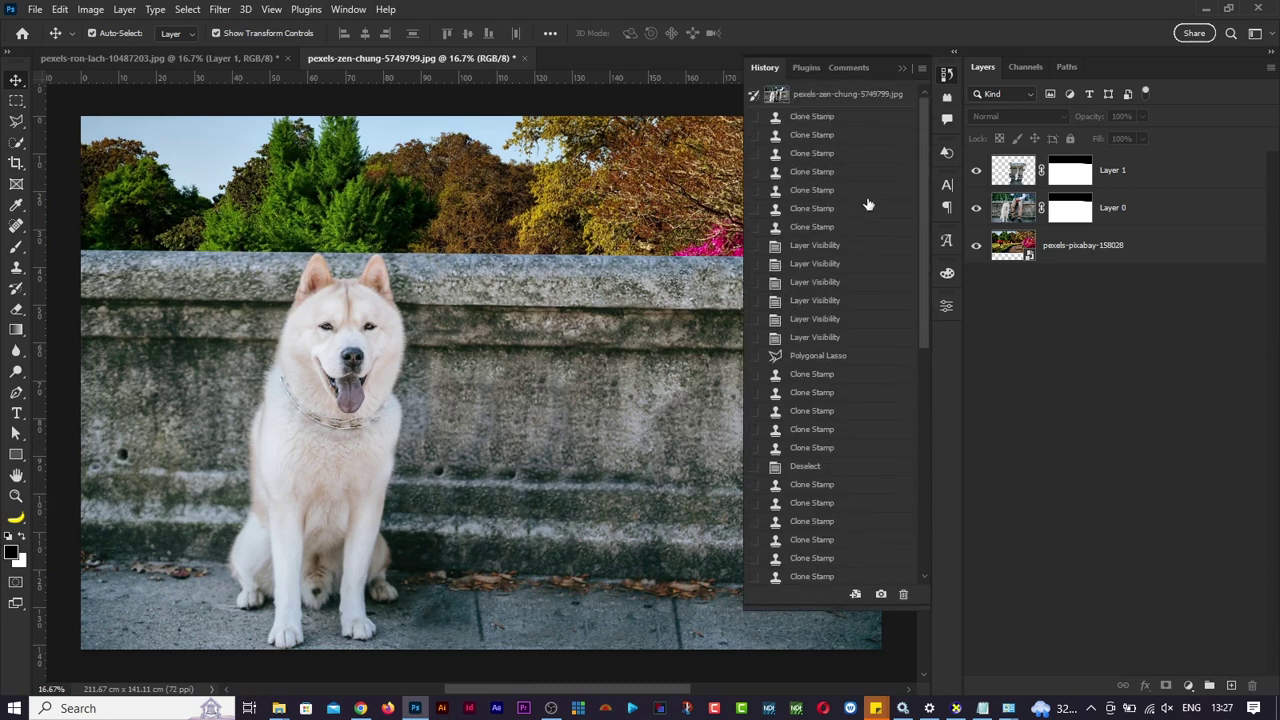
scroll(538, 290, "down", 3)
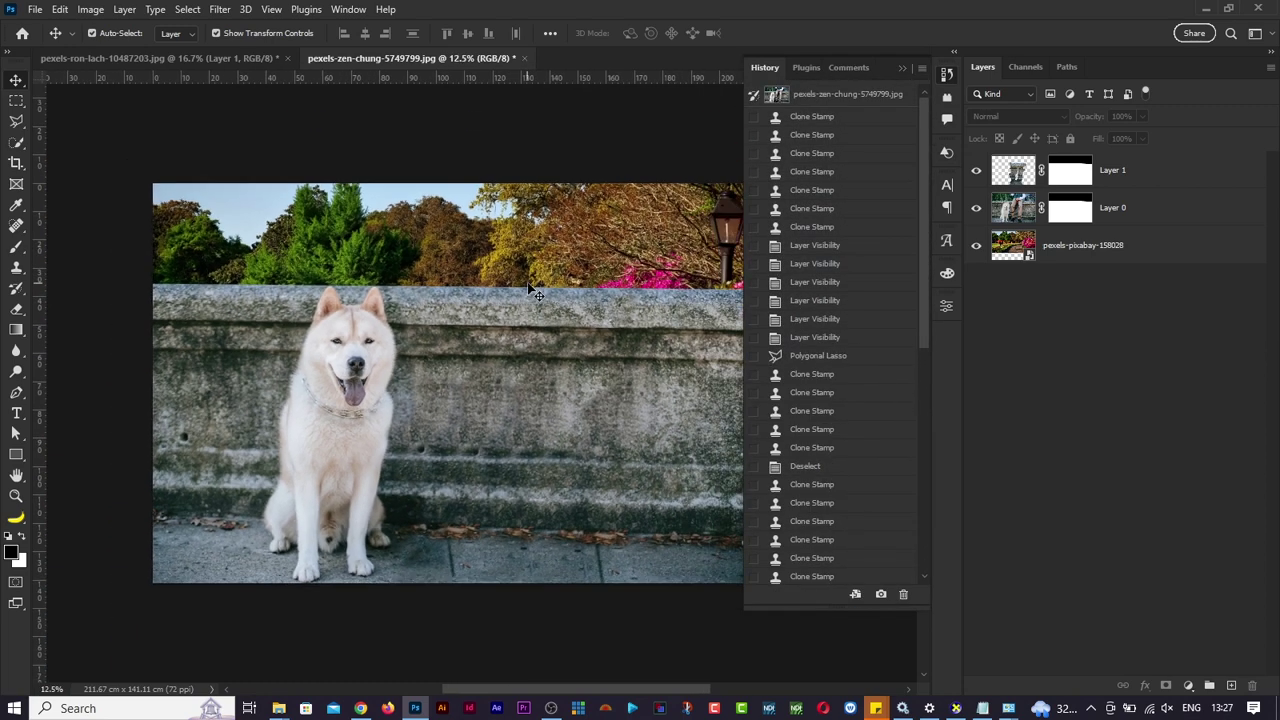
scroll(567, 329, "right", 3)
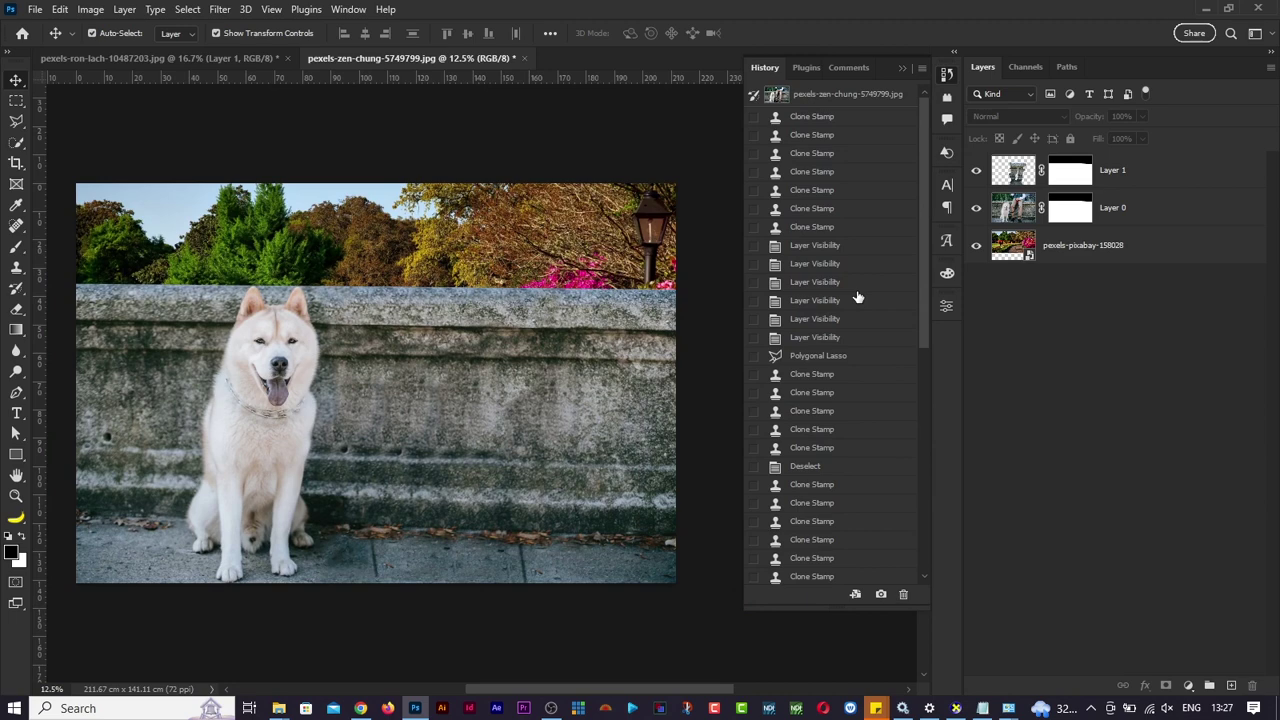
left_click(880, 96)
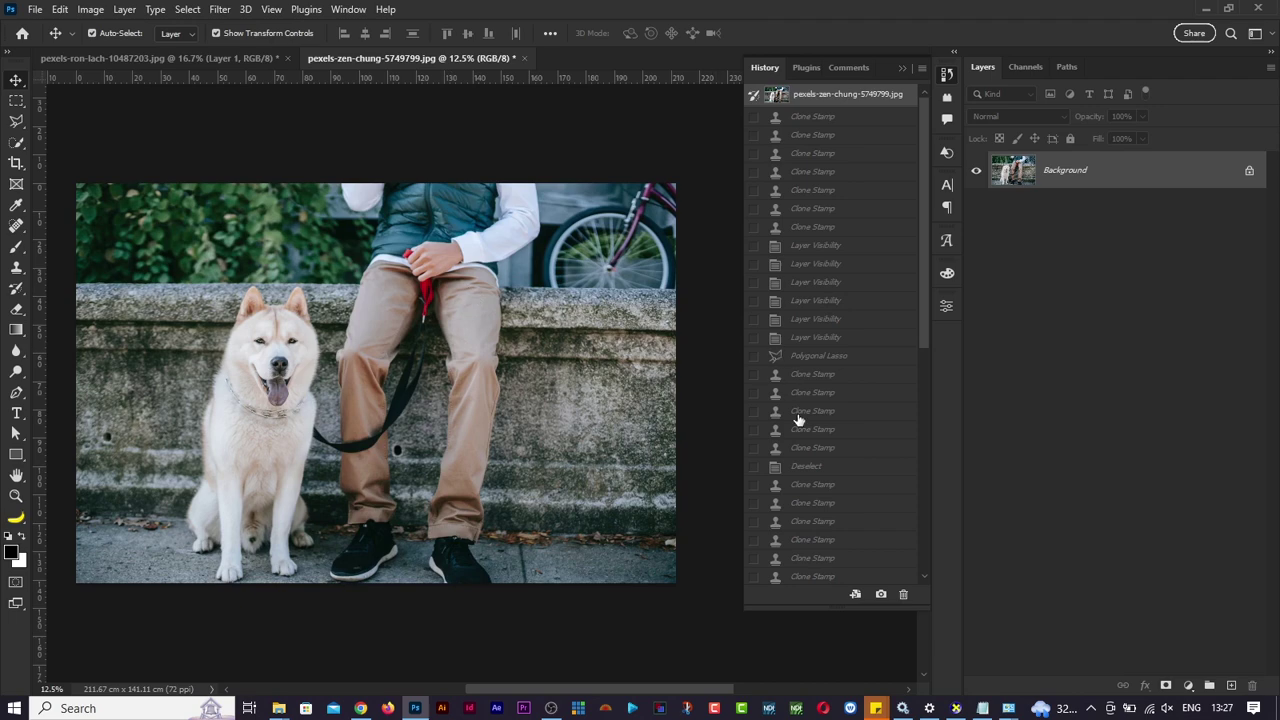
scroll(798, 420, "down", 8)
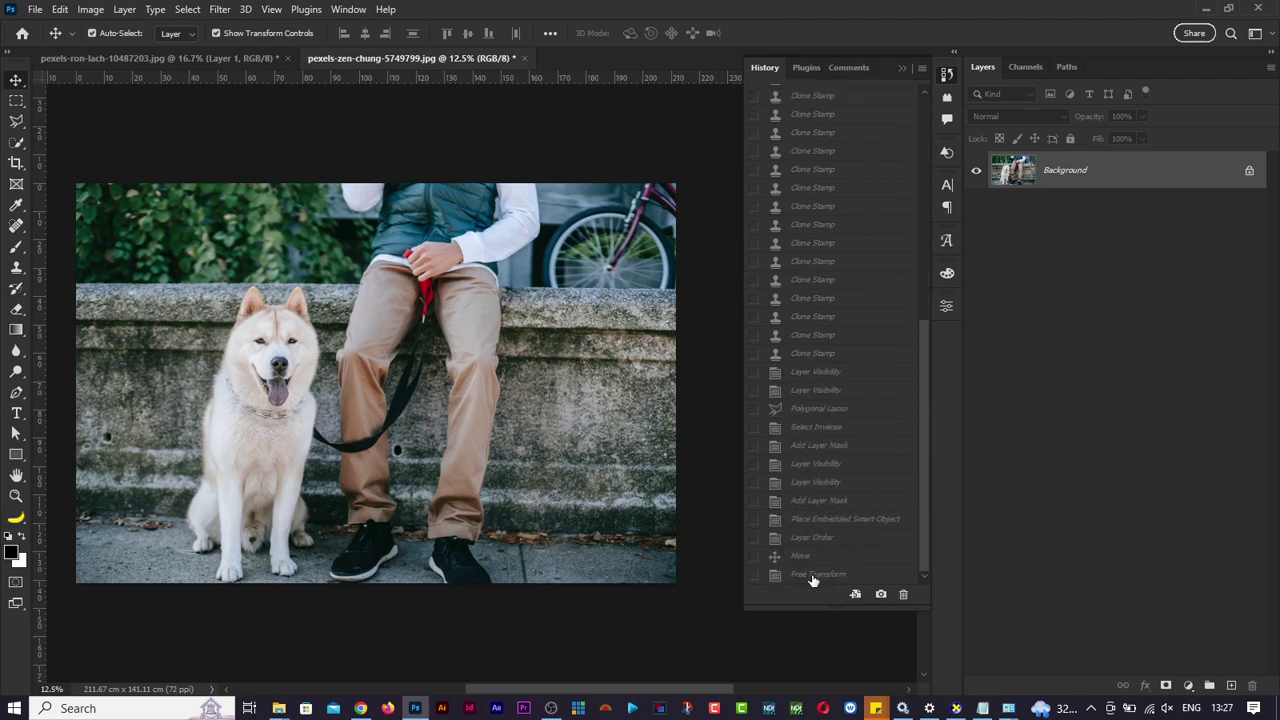
left_click(812, 577)
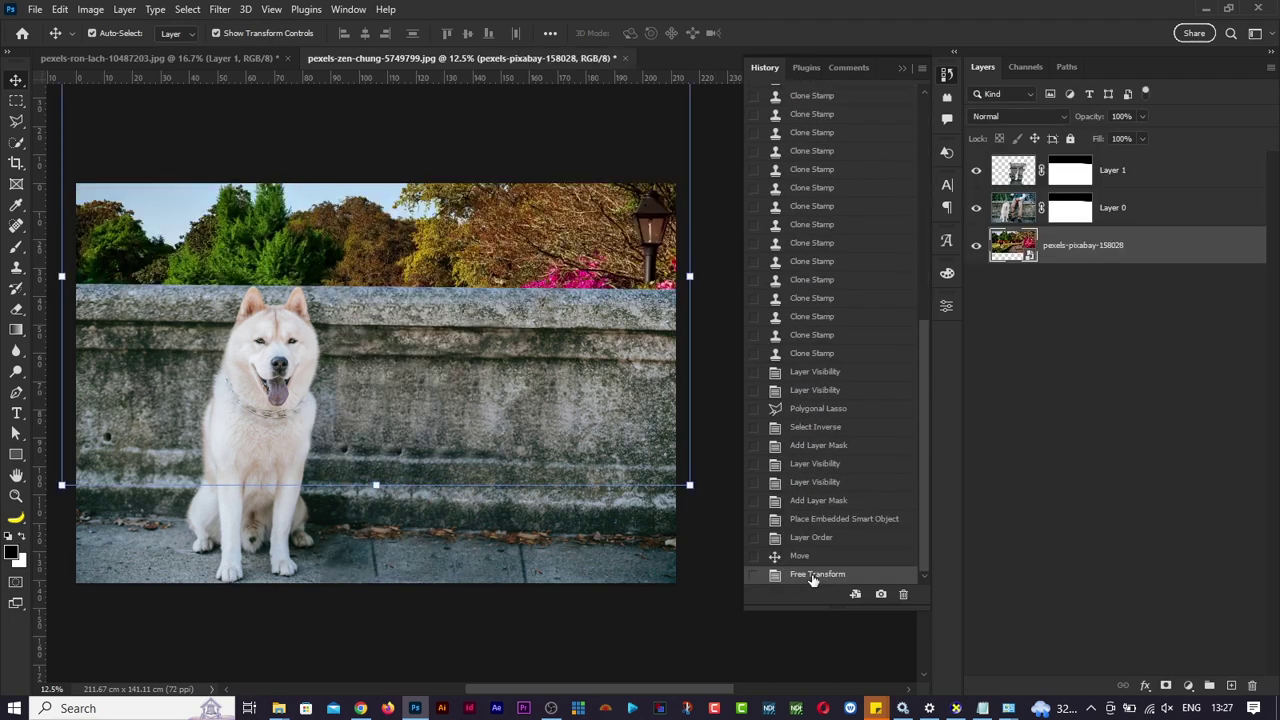
left_click(694, 603)
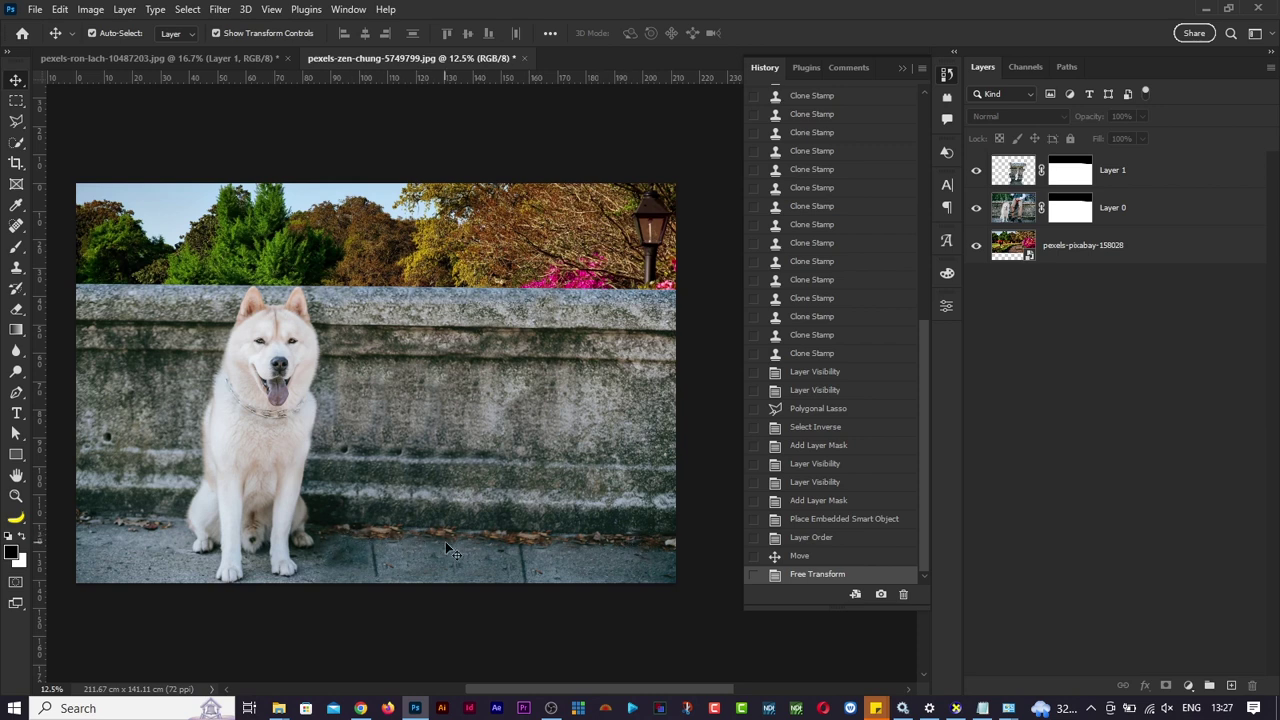
Activate the Spot Healing Brush and look over the other healing tools grouped with it.
left_click(16, 226)
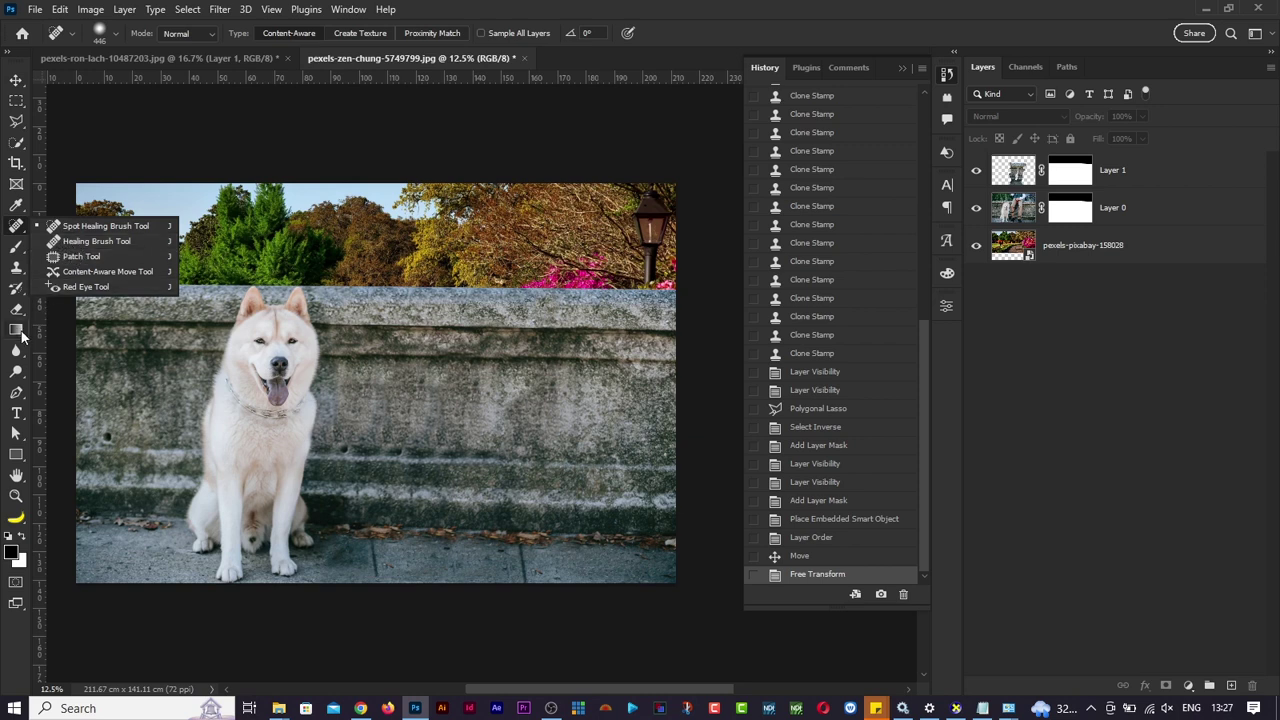
left_click(709, 18)
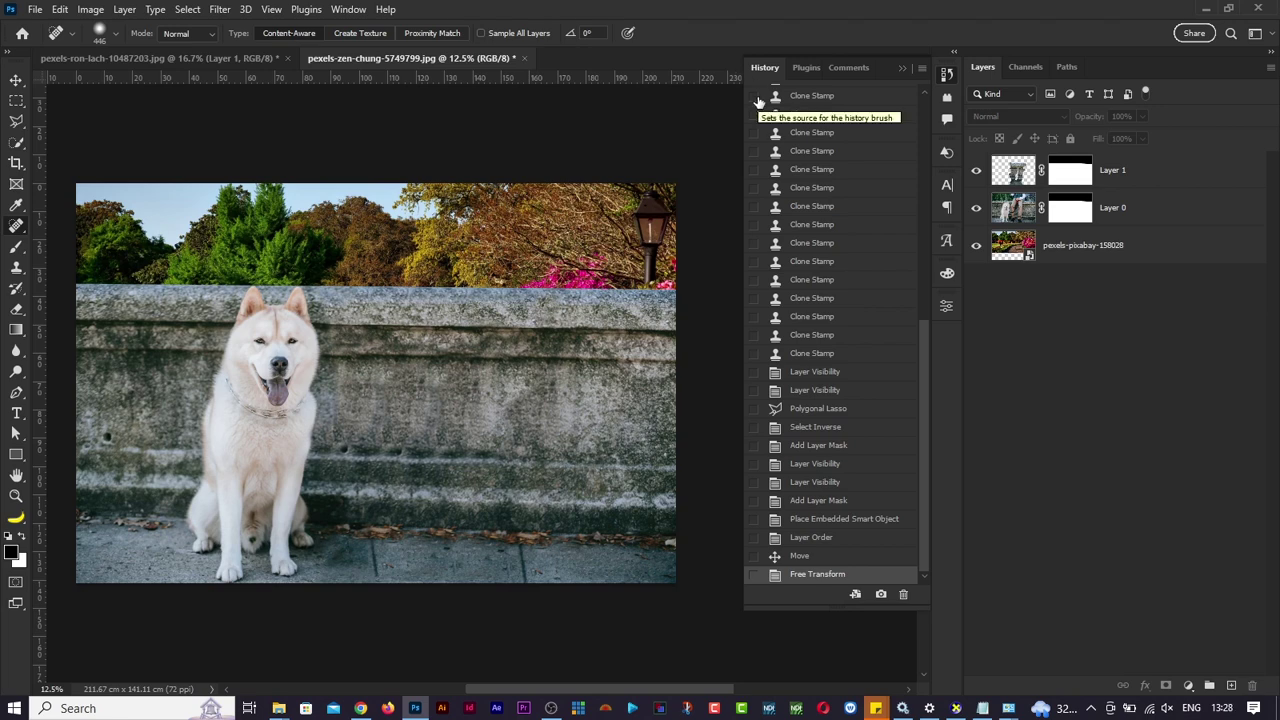
View the picture folder's photo of the white dog behind a wire fence, and close the viewer and folder.
key("alt+Tab")
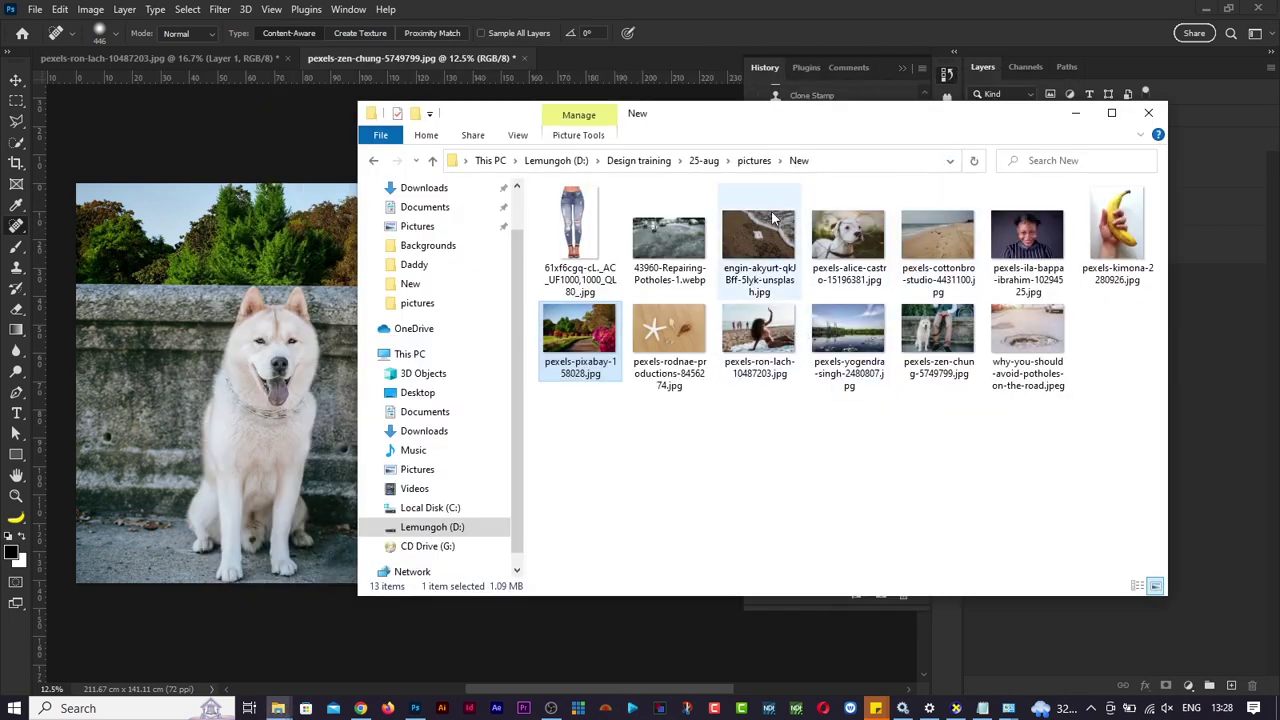
double_click(850, 243)
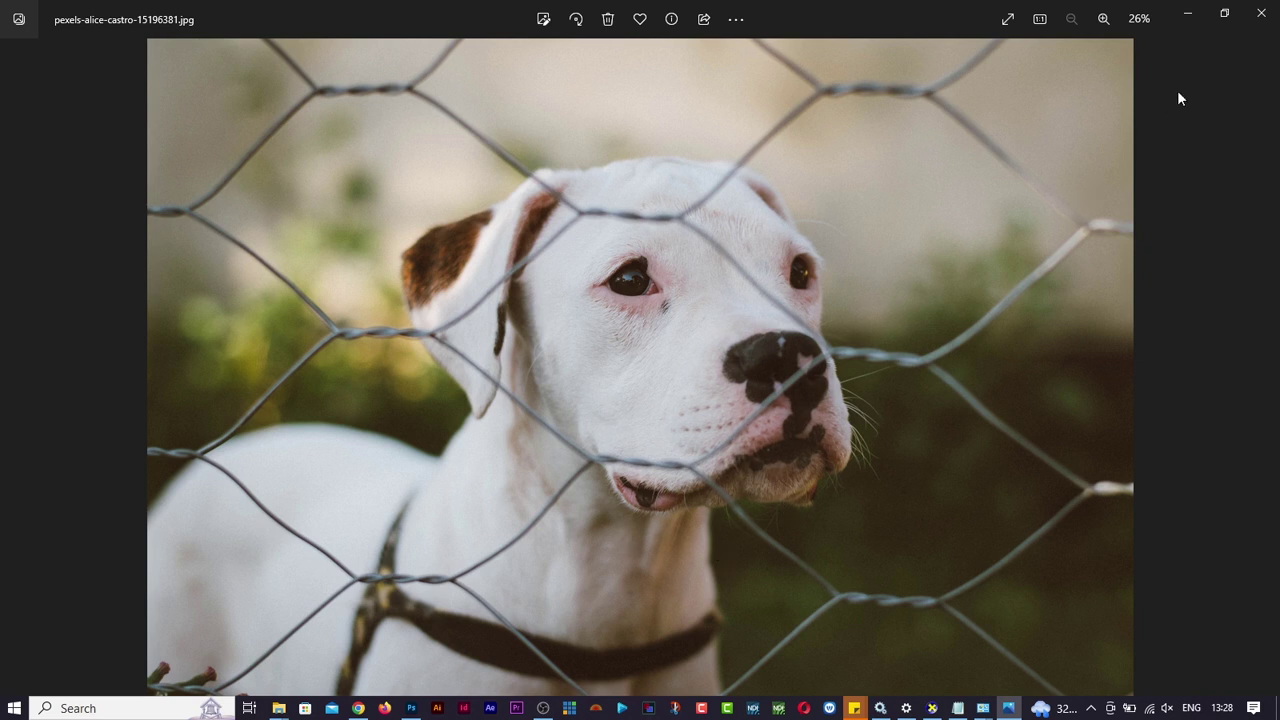
left_click(1261, 12)
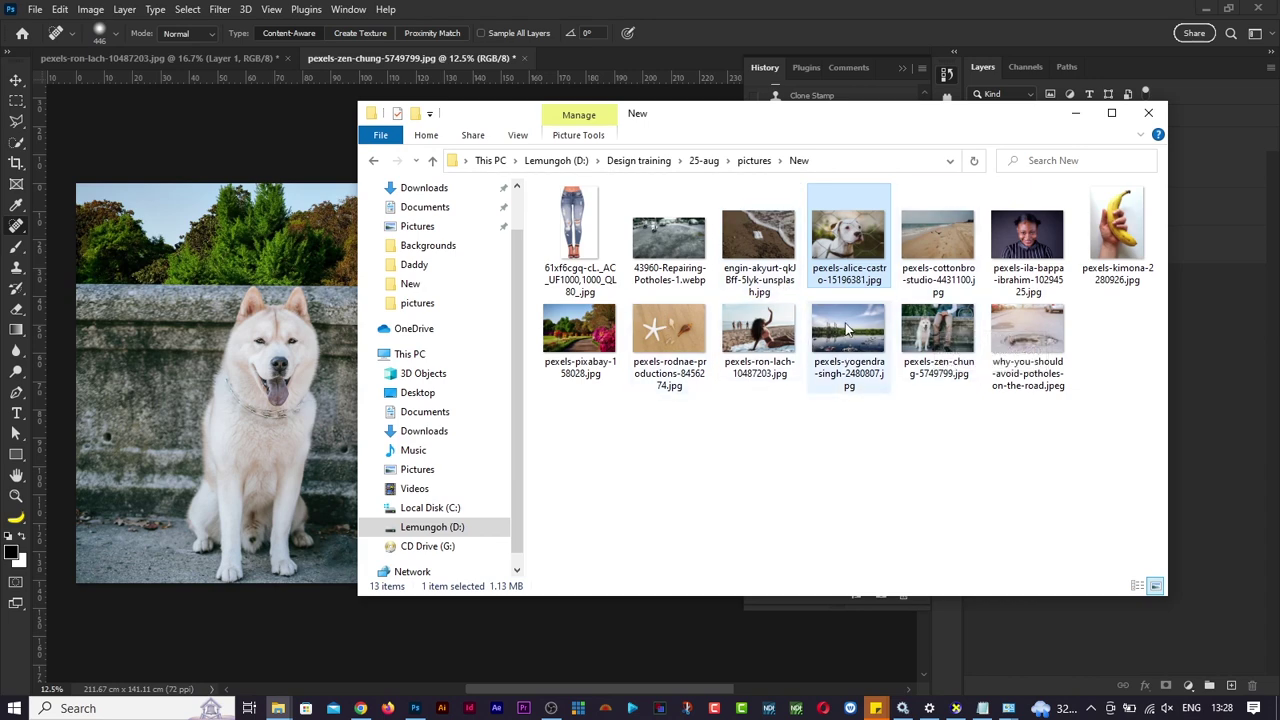
left_click(1148, 112)
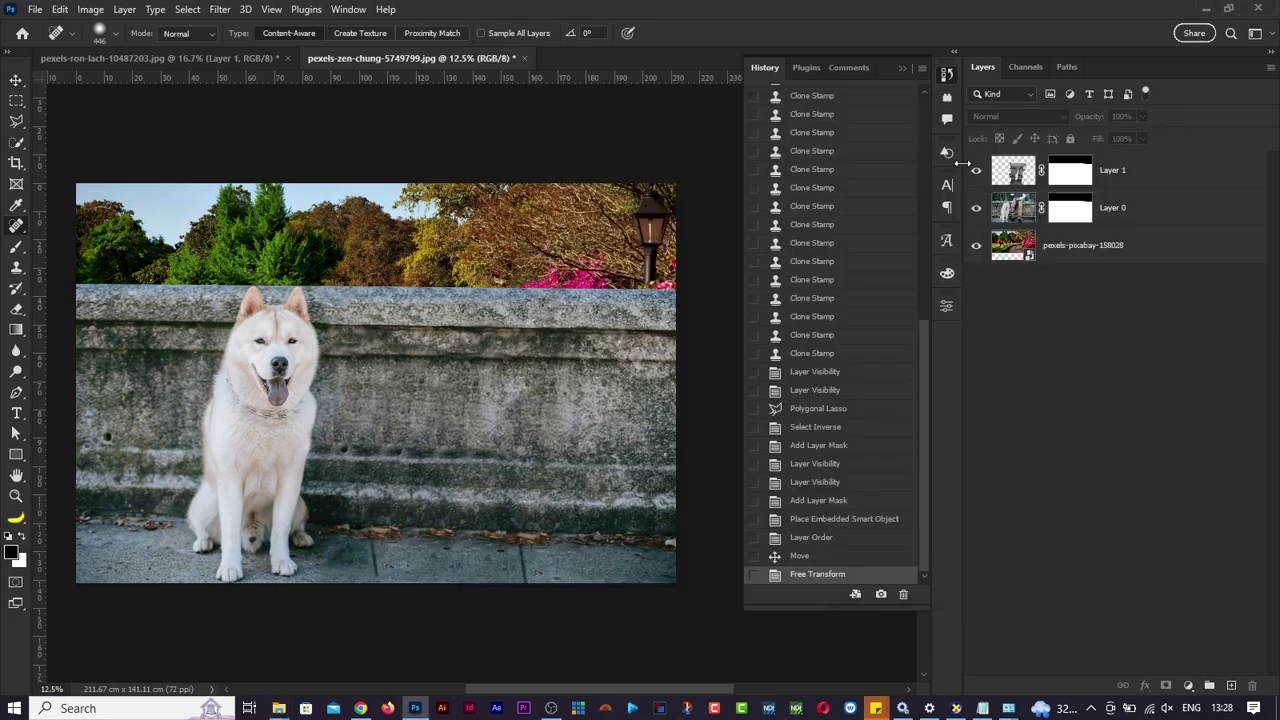
Revert to the opening snapshot once more and return to the final Free Transform state for a second before-and-after comparison.
scroll(866, 114, "up", 10)
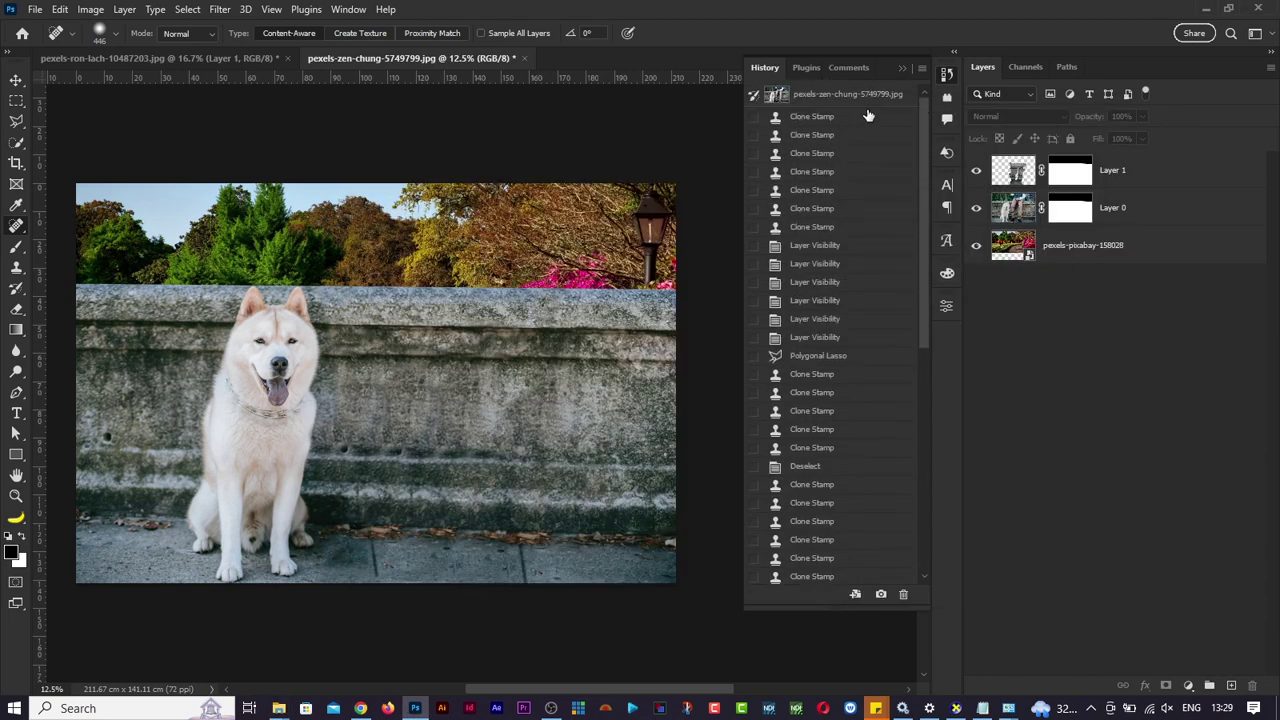
left_click(872, 98)
scroll(830, 395, "down", 10)
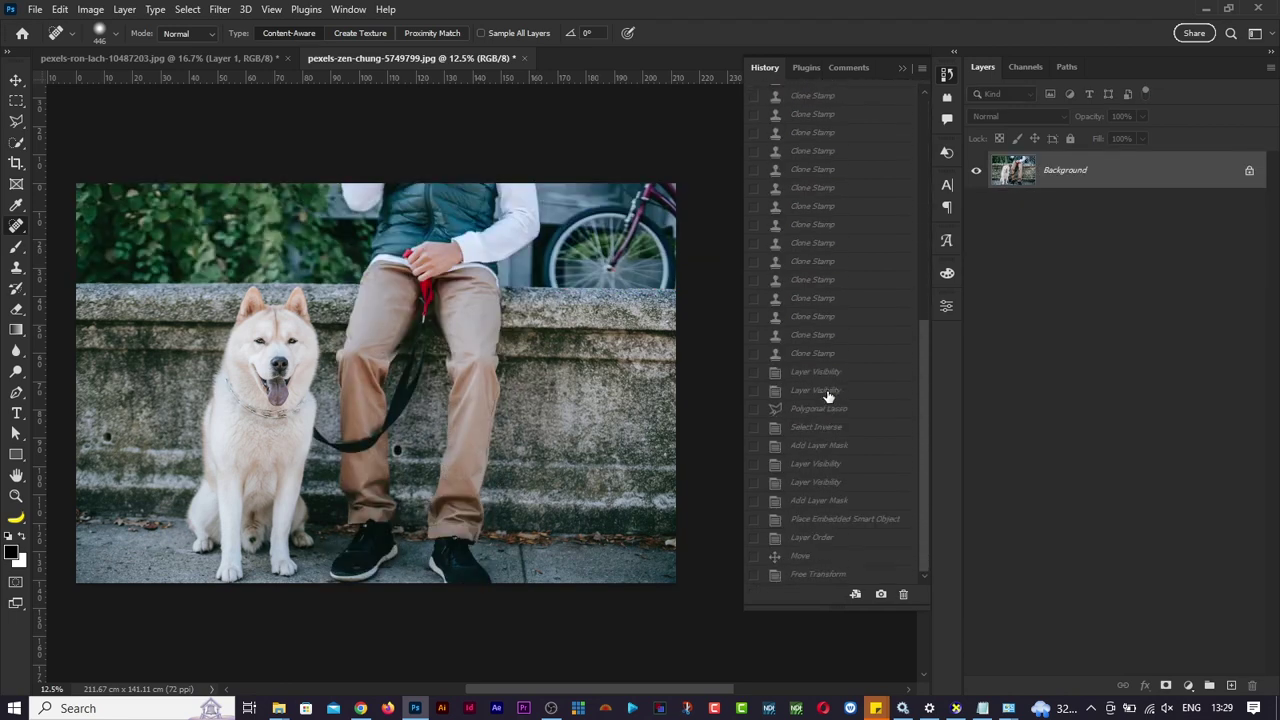
left_click(805, 576)
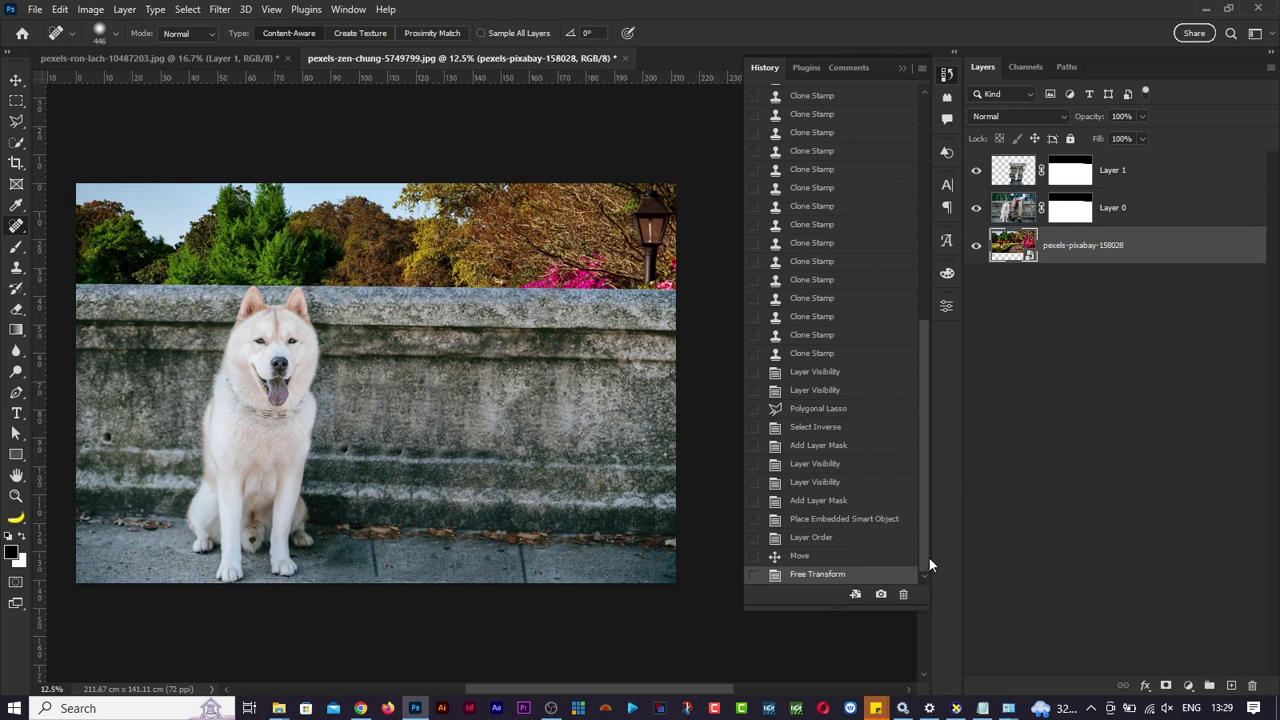
scroll(853, 307, "up", 5)
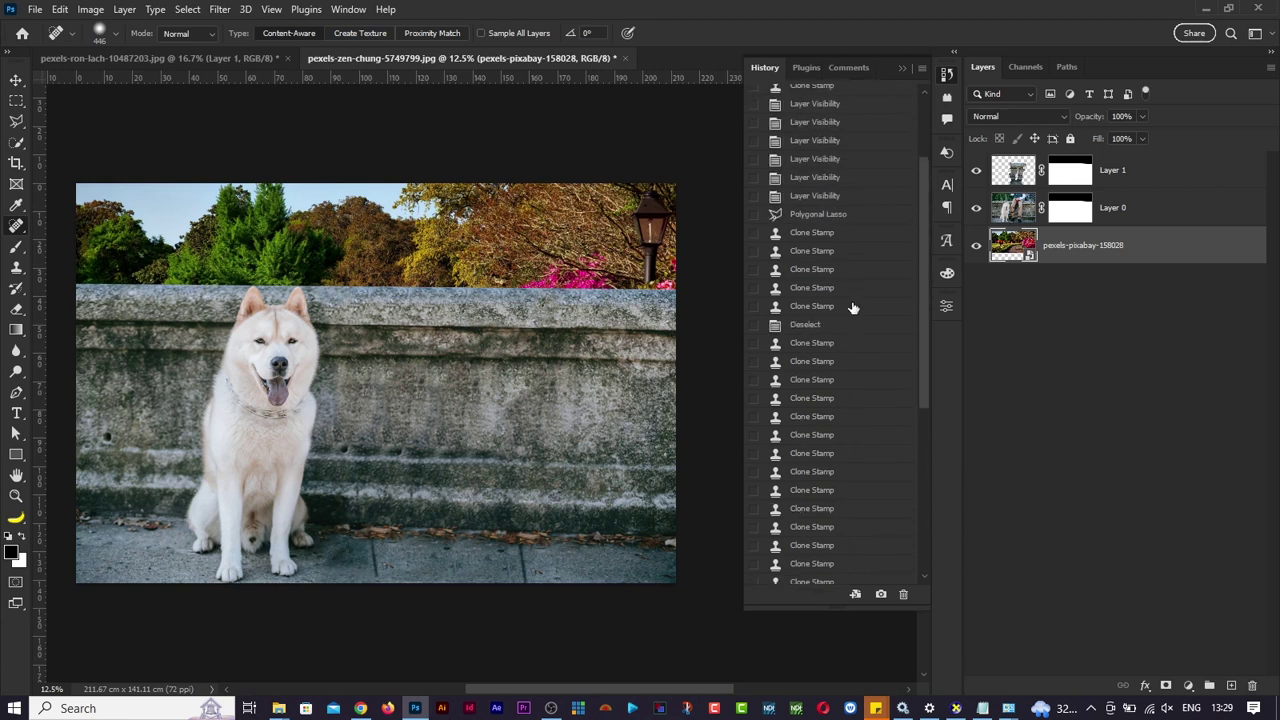
scroll(853, 307, "down", 2)
scroll(837, 466, "down", 5)
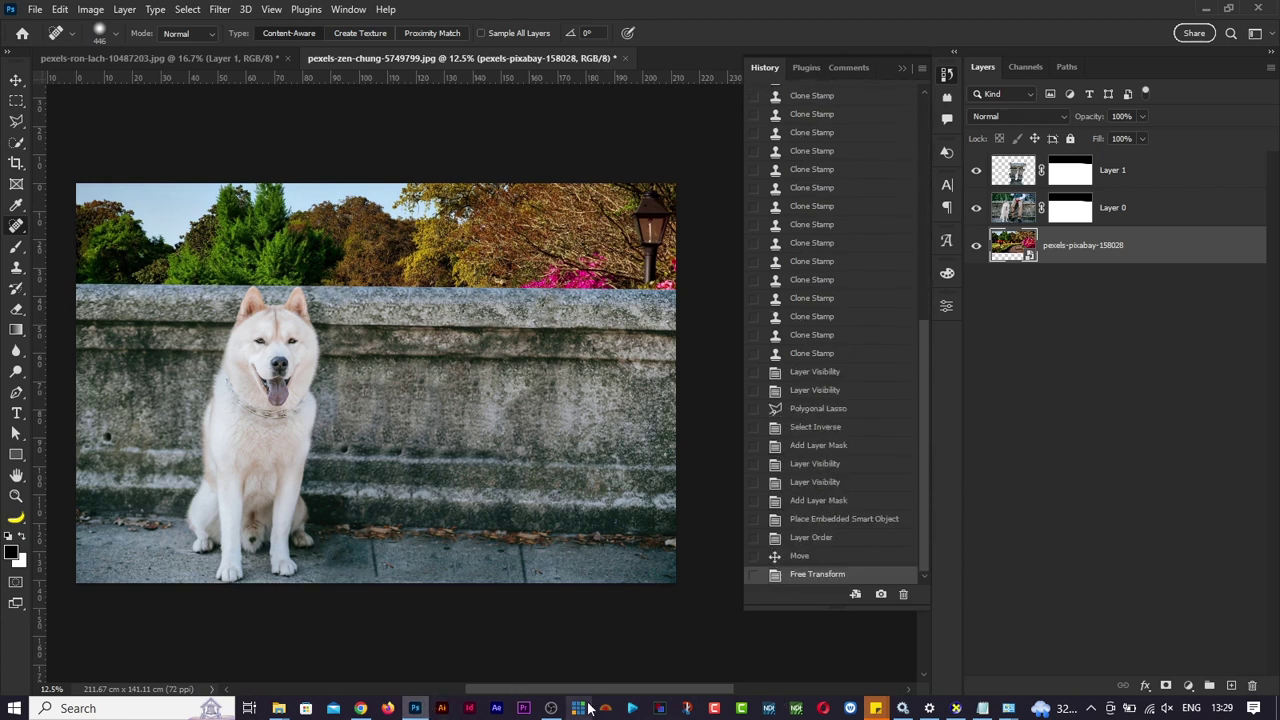
left_click(551, 708)
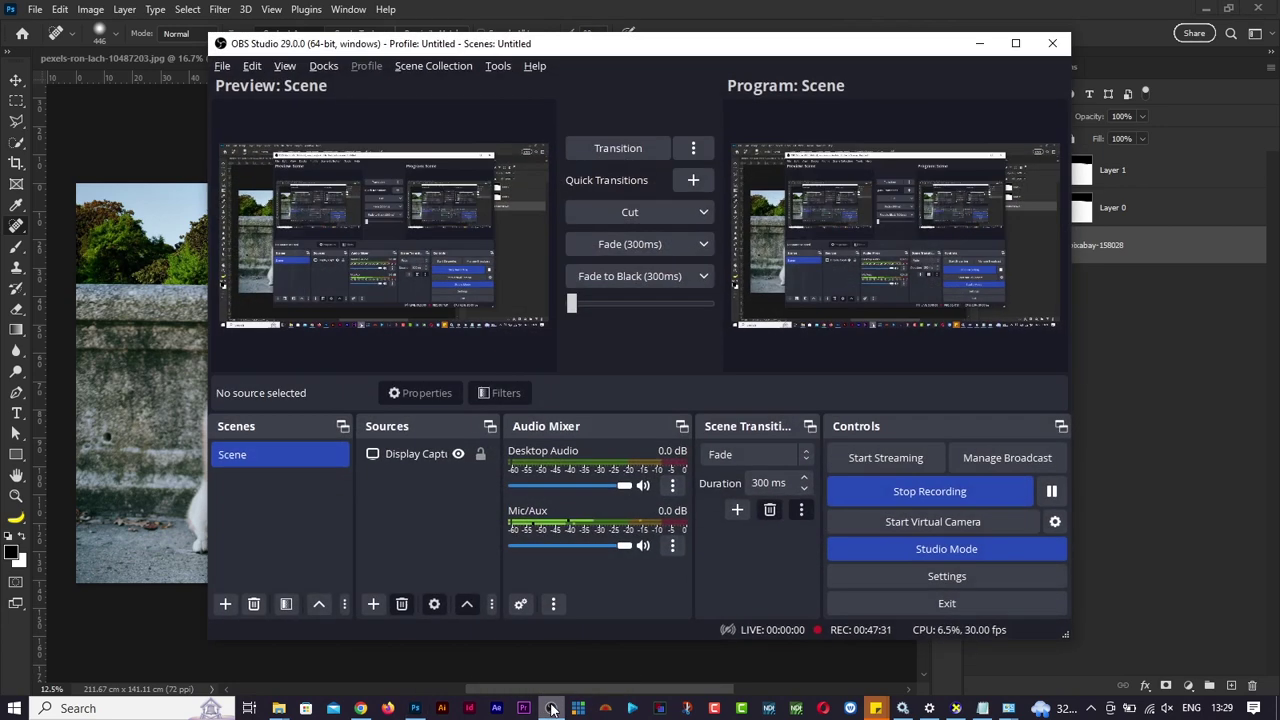